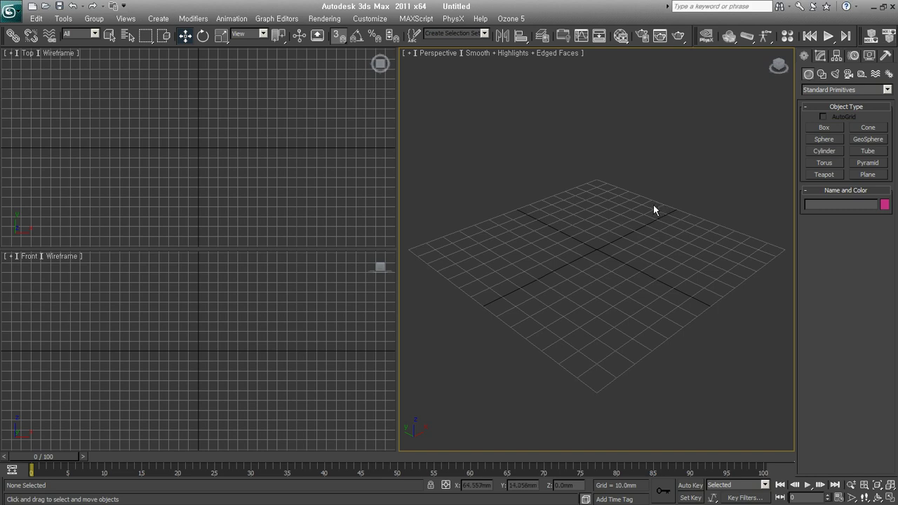
Step: Show the Splines shape types in the Create panel and choose Circle
{"action": "left_click", "coordinate": [821, 74]}
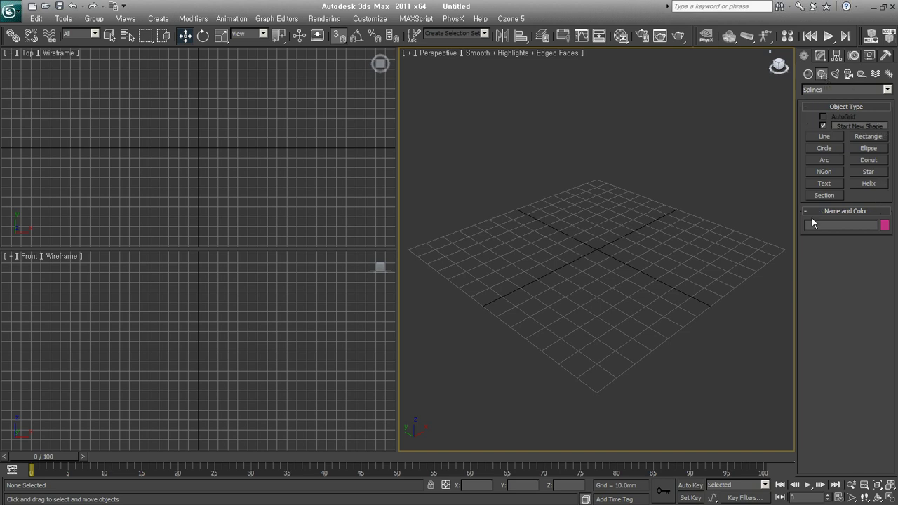
{"action": "left_click", "coordinate": [824, 148]}
{"action": "left_click_drag", "start_coordinate": [603, 264], "coordinate": [607, 319]}
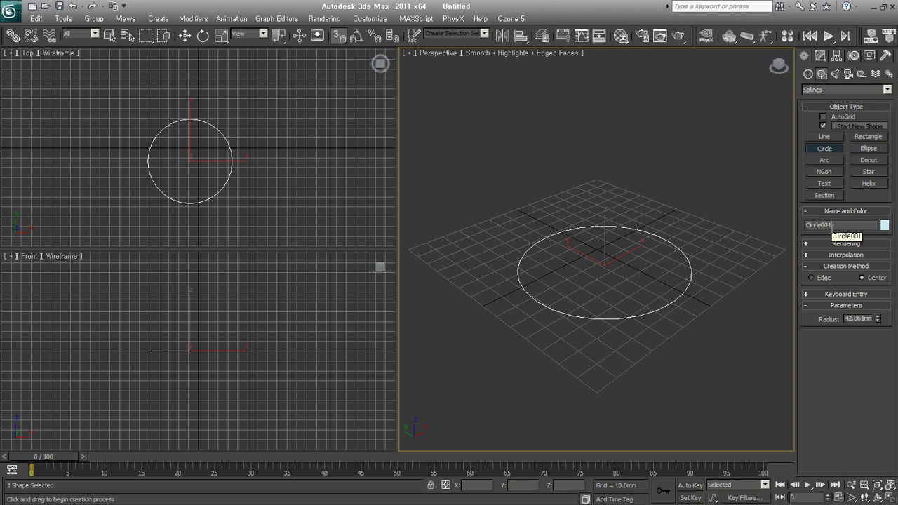
{"action": "left_click_drag", "start_coordinate": [645, 290], "coordinate": [651, 378]}
{"action": "left_click_drag", "start_coordinate": [659, 310], "coordinate": [666, 329]}
{"action": "mouse_move", "coordinate": [570, 347]}
{"action": "left_mouse_down"}
{"action": "mouse_move", "coordinate": [510, 314]}
{"action": "mouse_move", "coordinate": [565, 294]}
{"action": "left_mouse_up"}
{"action": "mouse_move", "coordinate": [568, 292]}
{"action": "left_mouse_down"}
{"action": "mouse_move", "coordinate": [615, 270]}
{"action": "mouse_move", "coordinate": [647, 292]}
{"action": "left_mouse_up"}
{"action": "left_click_drag", "start_coordinate": [671, 225], "coordinate": [651, 250]}
{"action": "mouse_move", "coordinate": [602, 225]}
{"action": "left_mouse_down"}
{"action": "mouse_move", "coordinate": [546, 249]}
{"action": "mouse_move", "coordinate": [596, 234]}
{"action": "left_mouse_up"}
{"action": "left_click_drag", "start_coordinate": [540, 303], "coordinate": [694, 338]}
{"action": "left_click_drag", "start_coordinate": [643, 333], "coordinate": [651, 361]}
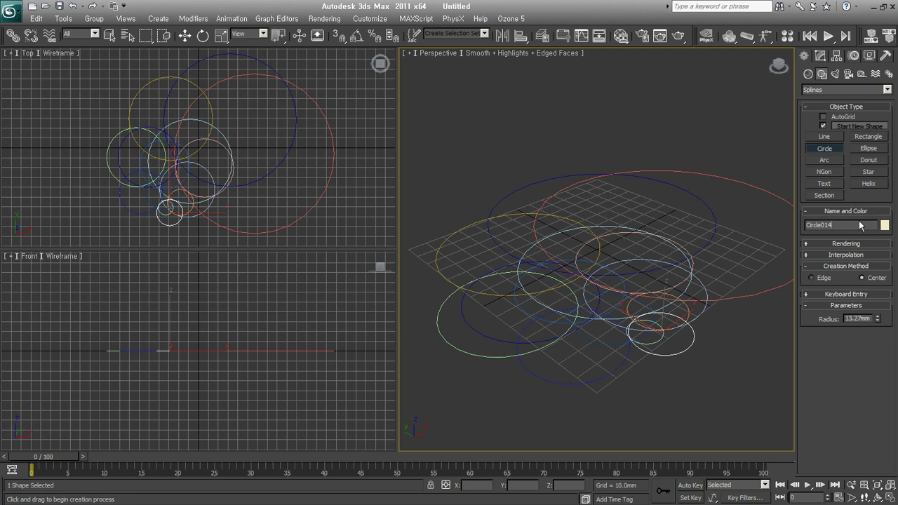
{"action": "mouse_move", "coordinate": [715, 391]}
{"action": "left_mouse_down"}
{"action": "mouse_move", "coordinate": [580, 266]}
{"action": "mouse_move", "coordinate": [626, 375]}
{"action": "left_mouse_up"}
{"action": "right_click", "coordinate": [641, 426]}
{"action": "right_click", "coordinate": [641, 427]}
{"action": "left_click_drag", "start_coordinate": [726, 124], "coordinate": [494, 416]}
{"action": "key", "text": "Delete"}
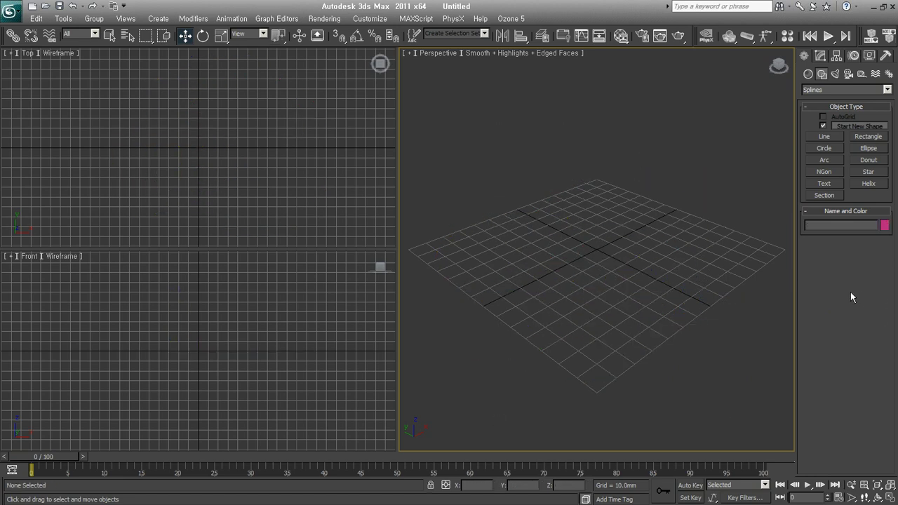
{"action": "left_click", "coordinate": [832, 149]}
Step: Draw a circle at the grid centre, rename it 'ahn', and pick a swatch in Object Color
{"action": "left_click_drag", "start_coordinate": [625, 260], "coordinate": [629, 334]}
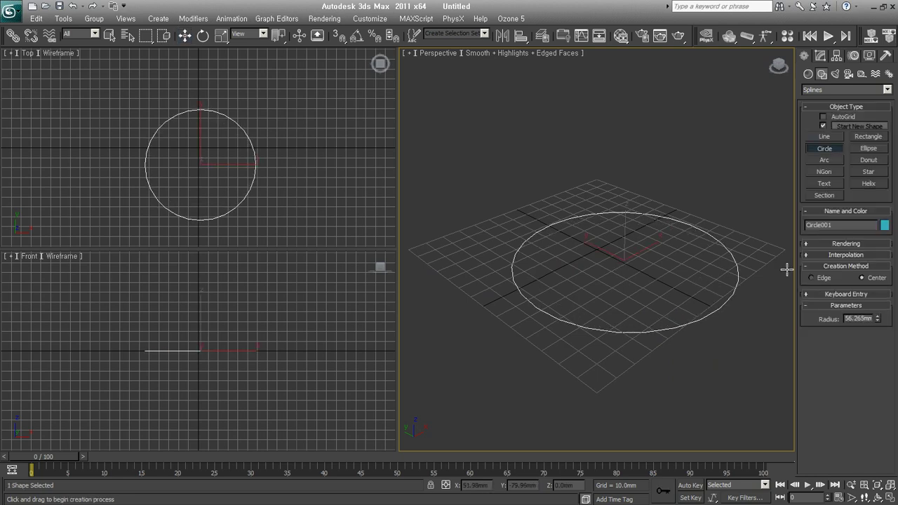
{"action": "type", "text": "ahn"}
{"action": "left_click", "coordinate": [885, 230]}
{"action": "mouse_move", "coordinate": [499, 179]}
{"action": "left_mouse_down"}
{"action": "mouse_move", "coordinate": [559, 135]}
{"action": "mouse_move", "coordinate": [589, 87]}
{"action": "left_mouse_up"}
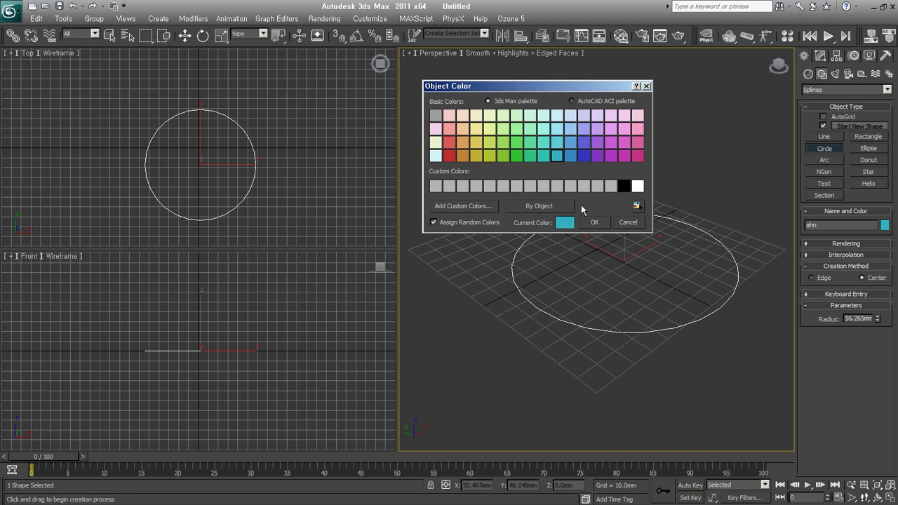
{"action": "left_click", "coordinate": [569, 156]}
Step: Define a near-black colour and add it to the first custom colour slot
{"action": "left_click", "coordinate": [570, 143]}
{"action": "left_click", "coordinate": [438, 187]}
{"action": "left_click", "coordinate": [437, 187]}
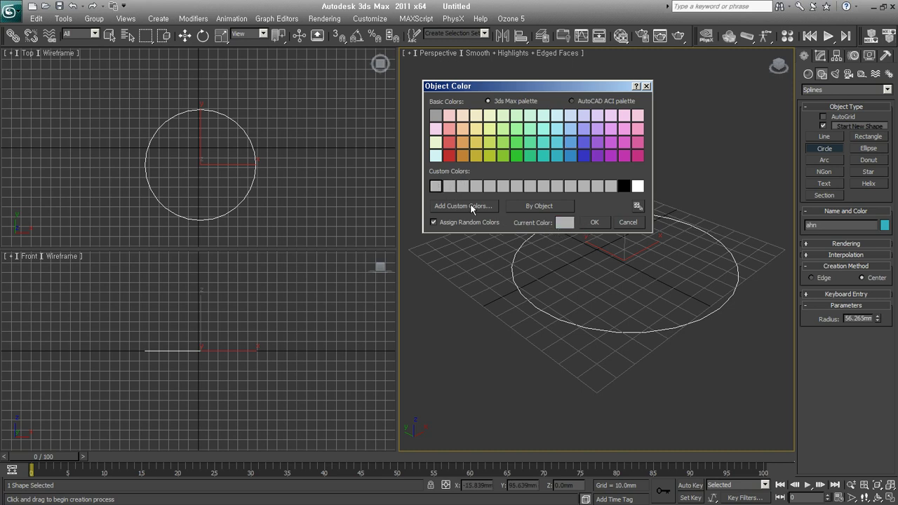
{"action": "left_click", "coordinate": [465, 205]}
{"action": "left_click_drag", "start_coordinate": [515, 320], "coordinate": [469, 345]}
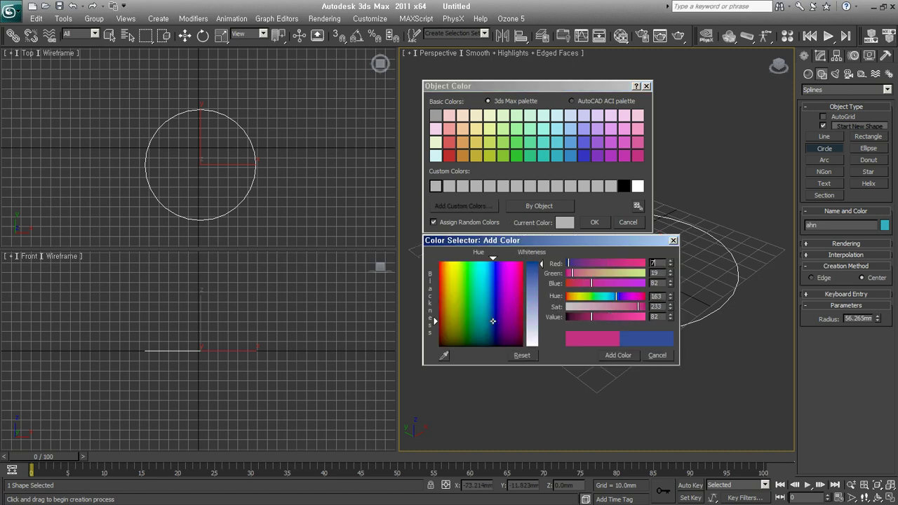
{"action": "left_click_drag", "start_coordinate": [536, 265], "coordinate": [543, 276]}
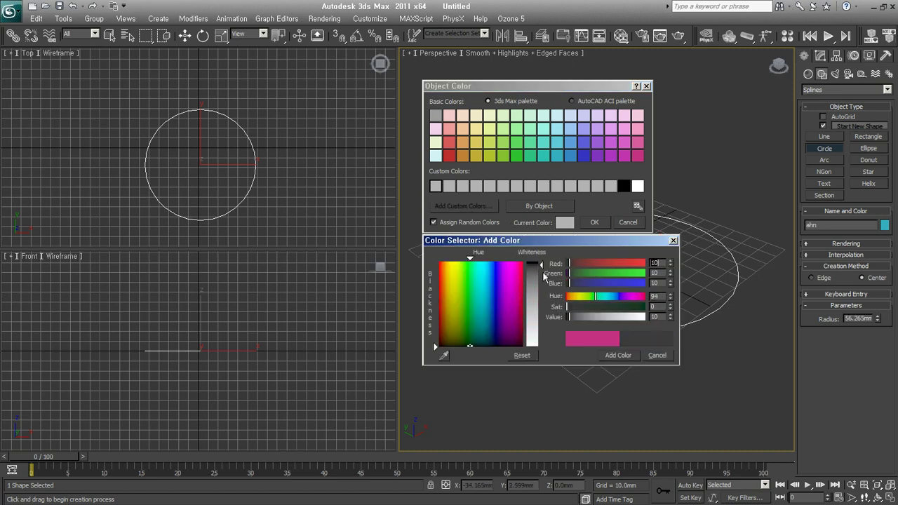
{"action": "left_click", "coordinate": [614, 356]}
Step: Mix a blue-grey colour and add it as a second custom colour
{"action": "left_click", "coordinate": [537, 279]}
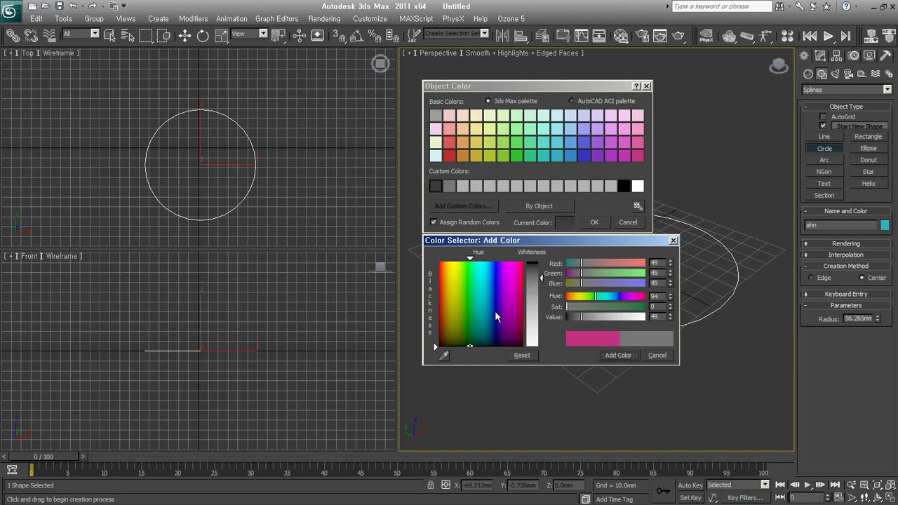
{"action": "left_click", "coordinate": [492, 328]}
{"action": "left_click_drag", "start_coordinate": [492, 327], "coordinate": [488, 329]}
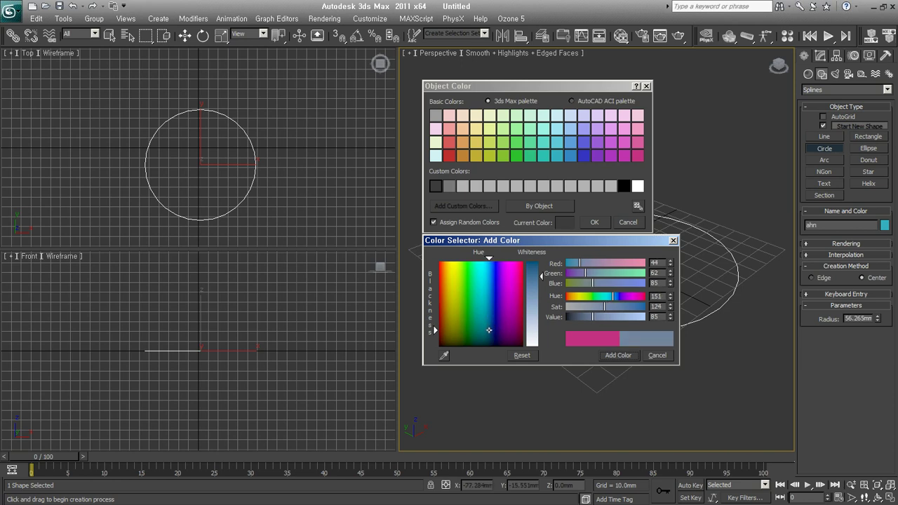
{"action": "left_click_drag", "start_coordinate": [542, 276], "coordinate": [541, 283]}
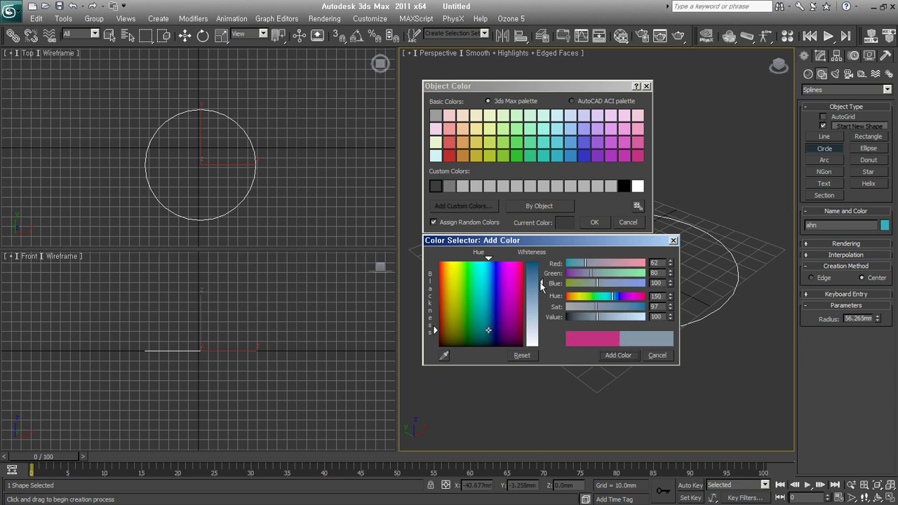
{"action": "left_click", "coordinate": [617, 355]}
Step: Add a yellow-green custom colour, then make the blue-grey swatch current
{"action": "mouse_move", "coordinate": [473, 308]}
{"action": "left_mouse_down"}
{"action": "mouse_move", "coordinate": [443, 313]}
{"action": "mouse_move", "coordinate": [460, 272]}
{"action": "left_mouse_up"}
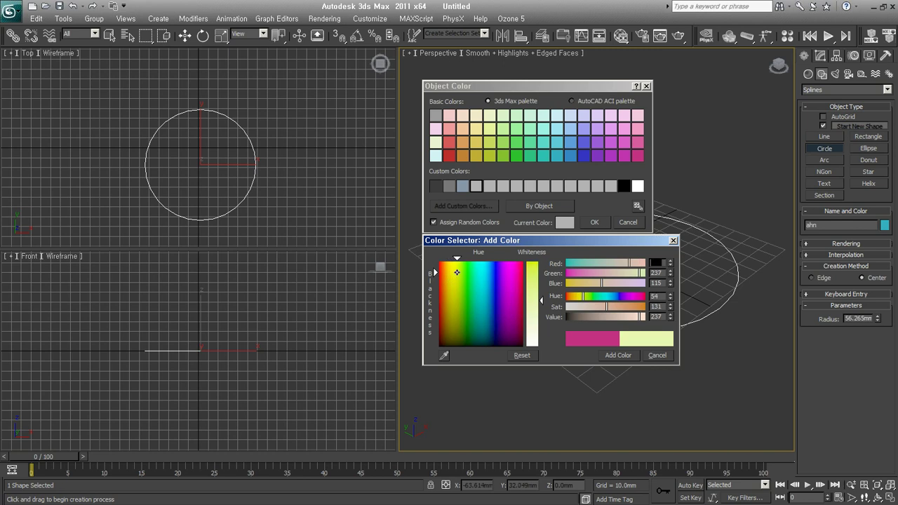
{"action": "left_click", "coordinate": [620, 355]}
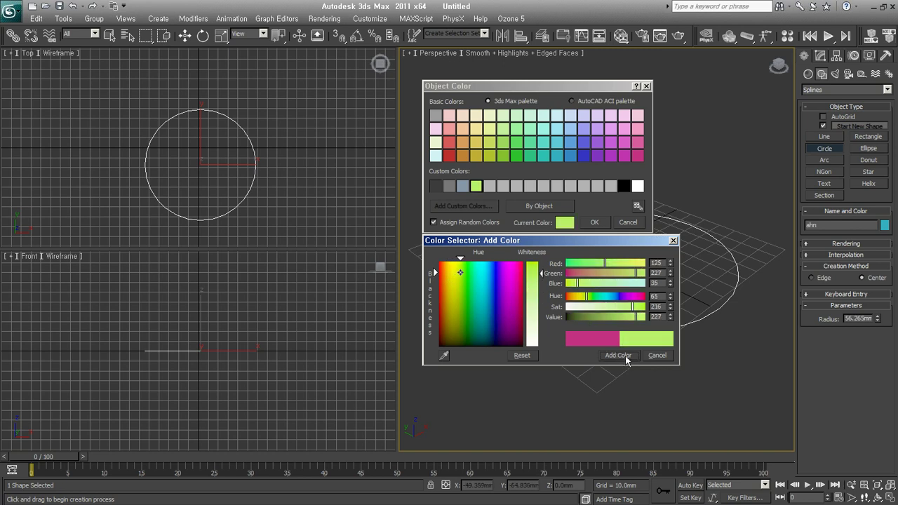
{"action": "left_click", "coordinate": [673, 240]}
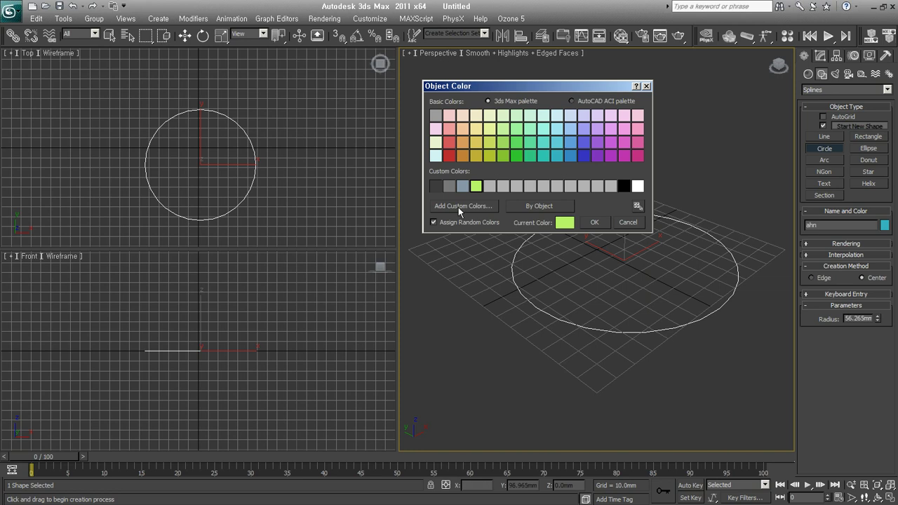
{"action": "left_click", "coordinate": [436, 185]}
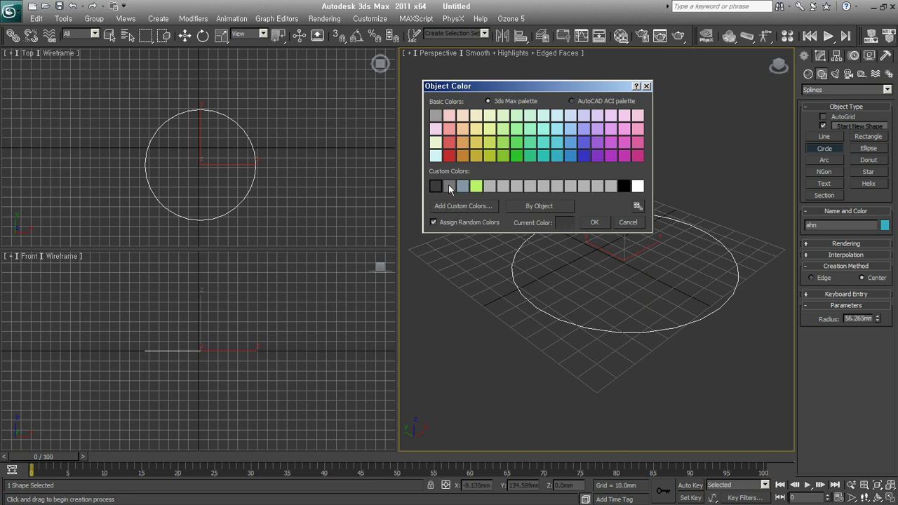
{"action": "left_click", "coordinate": [463, 186]}
Step: Confirm the colour and draw six more circles around the grid
{"action": "left_click", "coordinate": [595, 223]}
{"action": "left_click_drag", "start_coordinate": [600, 286], "coordinate": [618, 296]}
{"action": "left_click_drag", "start_coordinate": [604, 350], "coordinate": [605, 386]}
{"action": "left_click_drag", "start_coordinate": [517, 323], "coordinate": [512, 351]}
{"action": "left_click_drag", "start_coordinate": [515, 256], "coordinate": [521, 295]}
{"action": "left_click_drag", "start_coordinate": [613, 269], "coordinate": [613, 315]}
{"action": "mouse_move", "coordinate": [483, 295]}
{"action": "left_mouse_down"}
{"action": "mouse_move", "coordinate": [469, 272]}
{"action": "mouse_move", "coordinate": [502, 265]}
{"action": "left_mouse_up"}
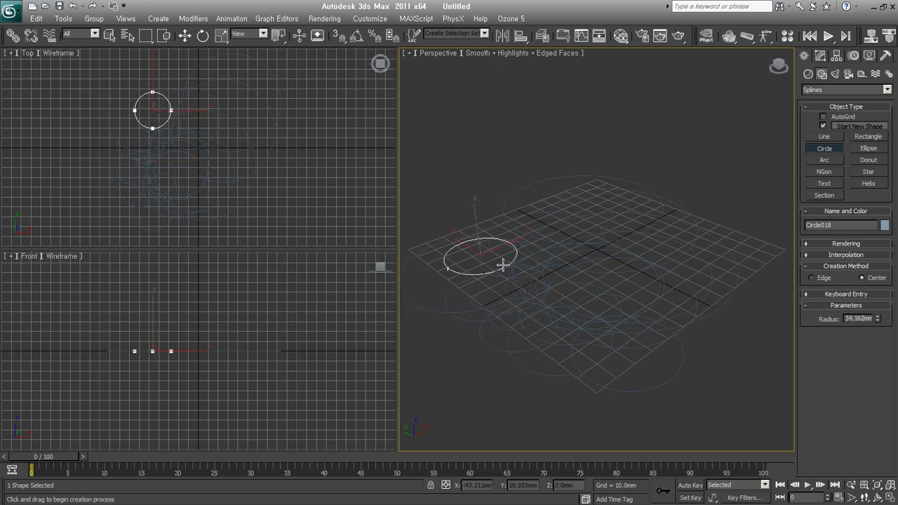
{"action": "scroll", "coordinate": [637, 287], "scroll_direction": "down", "scroll_amount": 3}
Step: Window-select all the circles and delete them
{"action": "key", "text": "w"}
{"action": "left_click_drag", "start_coordinate": [676, 355], "coordinate": [470, 164]}
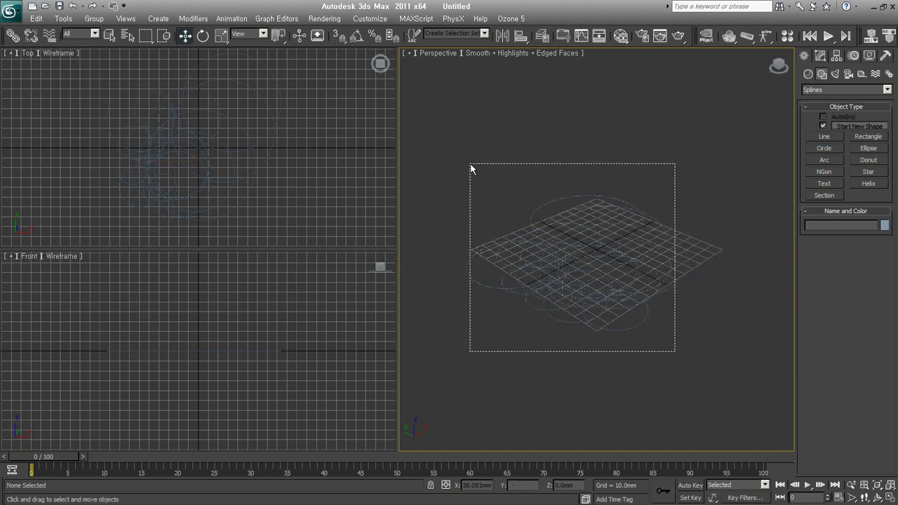
{"action": "key", "text": "Delete"}
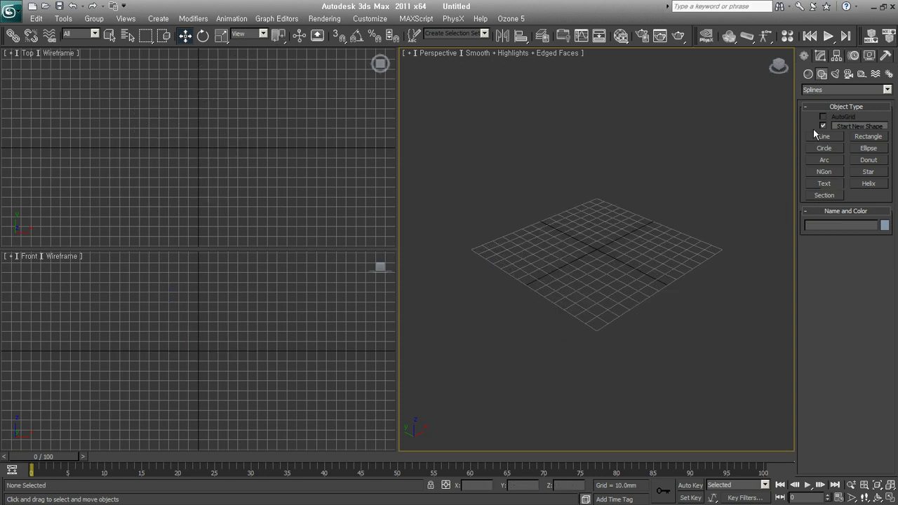
{"action": "left_click", "coordinate": [807, 75]}
Step: Draw a first batch of teapots scattered across the grid
{"action": "left_click", "coordinate": [824, 174]}
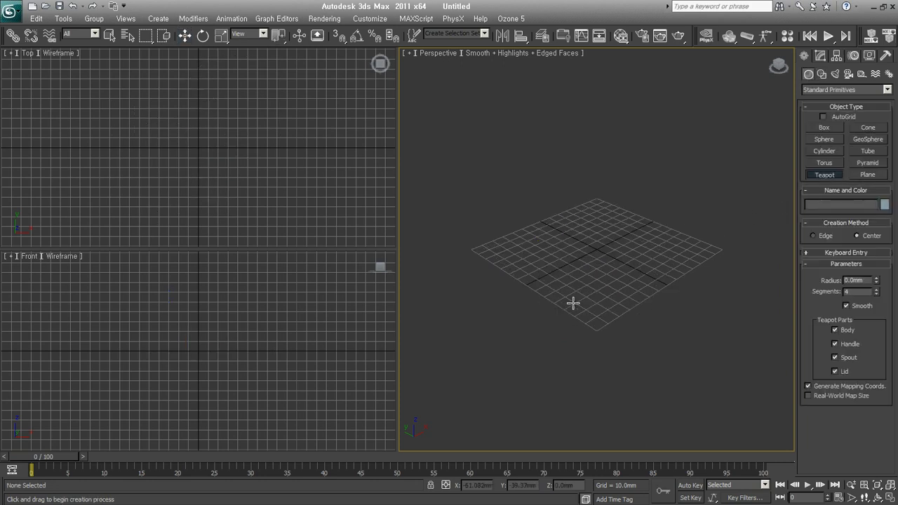
{"action": "key", "text": "F3"}
{"action": "left_click_drag", "start_coordinate": [603, 284], "coordinate": [566, 306]}
{"action": "key", "text": "F3"}
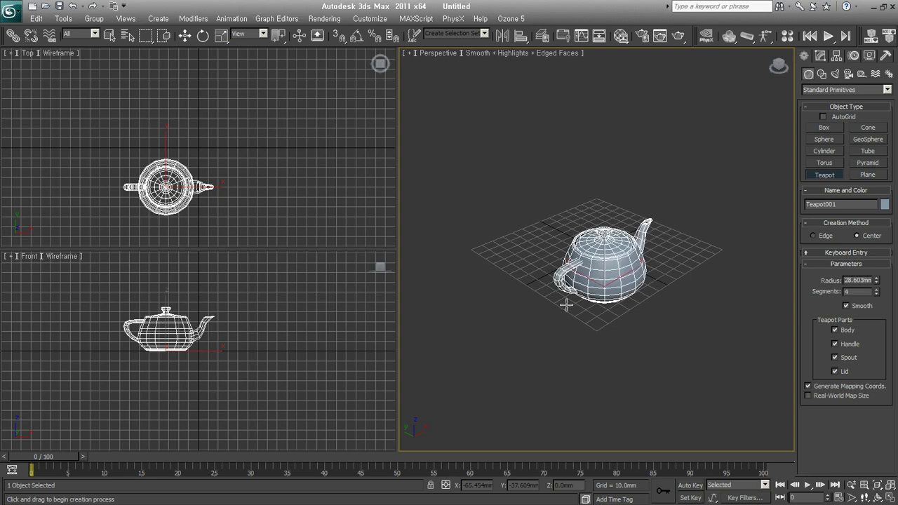
{"action": "mouse_move", "coordinate": [554, 300]}
{"action": "left_mouse_down"}
{"action": "mouse_move", "coordinate": [499, 253]}
{"action": "mouse_move", "coordinate": [519, 211]}
{"action": "left_mouse_up"}
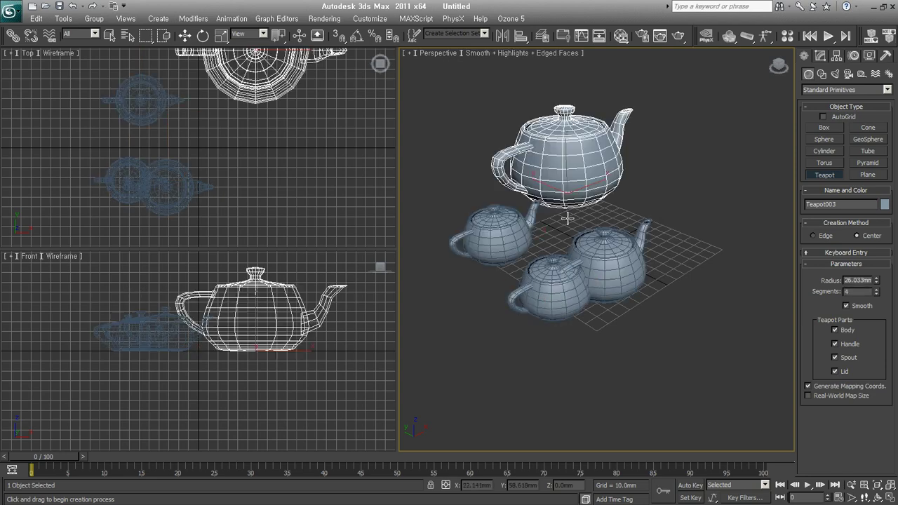
{"action": "left_click_drag", "start_coordinate": [540, 161], "coordinate": [596, 127]}
{"action": "left_click_drag", "start_coordinate": [624, 172], "coordinate": [666, 148]}
{"action": "left_click_drag", "start_coordinate": [557, 223], "coordinate": [563, 240]}
{"action": "left_click_drag", "start_coordinate": [481, 281], "coordinate": [482, 301]}
{"action": "mouse_move", "coordinate": [507, 345]}
{"action": "left_mouse_down"}
{"action": "mouse_move", "coordinate": [513, 376]}
{"action": "mouse_move", "coordinate": [561, 382]}
{"action": "left_mouse_up"}
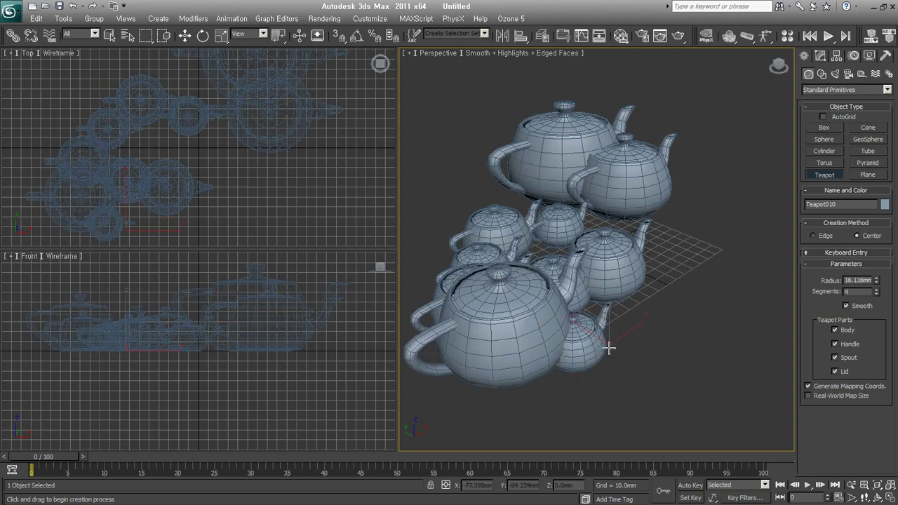
Step: Add more teapots to the right, back and front rows, plus a large one at left
{"action": "left_click_drag", "start_coordinate": [618, 329], "coordinate": [631, 338]}
{"action": "left_click_drag", "start_coordinate": [639, 319], "coordinate": [650, 330]}
{"action": "left_click_drag", "start_coordinate": [680, 270], "coordinate": [694, 281]}
{"action": "left_click_drag", "start_coordinate": [694, 224], "coordinate": [716, 233]}
{"action": "left_click_drag", "start_coordinate": [666, 204], "coordinate": [694, 183]}
{"action": "mouse_move", "coordinate": [705, 263]}
{"action": "left_mouse_down"}
{"action": "mouse_move", "coordinate": [692, 330]}
{"action": "mouse_move", "coordinate": [667, 361]}
{"action": "mouse_move", "coordinate": [712, 378]}
{"action": "left_mouse_up"}
{"action": "mouse_move", "coordinate": [612, 396]}
{"action": "left_mouse_down"}
{"action": "mouse_move", "coordinate": [600, 403]}
{"action": "mouse_move", "coordinate": [609, 409]}
{"action": "left_mouse_up"}
{"action": "mouse_move", "coordinate": [561, 382]}
{"action": "left_mouse_down"}
{"action": "mouse_move", "coordinate": [571, 391]}
{"action": "mouse_move", "coordinate": [517, 405]}
{"action": "left_mouse_up"}
{"action": "mouse_move", "coordinate": [466, 401]}
{"action": "left_mouse_down"}
{"action": "mouse_move", "coordinate": [456, 410]}
{"action": "mouse_move", "coordinate": [410, 400]}
{"action": "left_mouse_up"}
{"action": "left_click_drag", "start_coordinate": [429, 366], "coordinate": [495, 395]}
Step: Select all the teapots, delete them, and zoom extents the perspective view
{"action": "scroll", "coordinate": [526, 373], "scroll_direction": "down", "scroll_amount": 3}
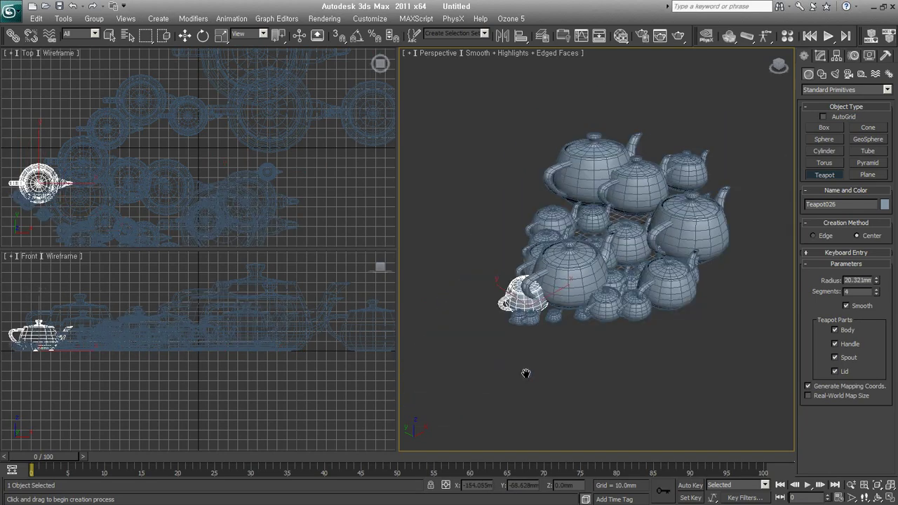
{"action": "scroll", "coordinate": [517, 377], "scroll_direction": "down", "scroll_amount": 2}
{"action": "right_click", "coordinate": [517, 377]}
{"action": "key", "text": "w"}
{"action": "left_click_drag", "start_coordinate": [723, 370], "coordinate": [430, 93]}
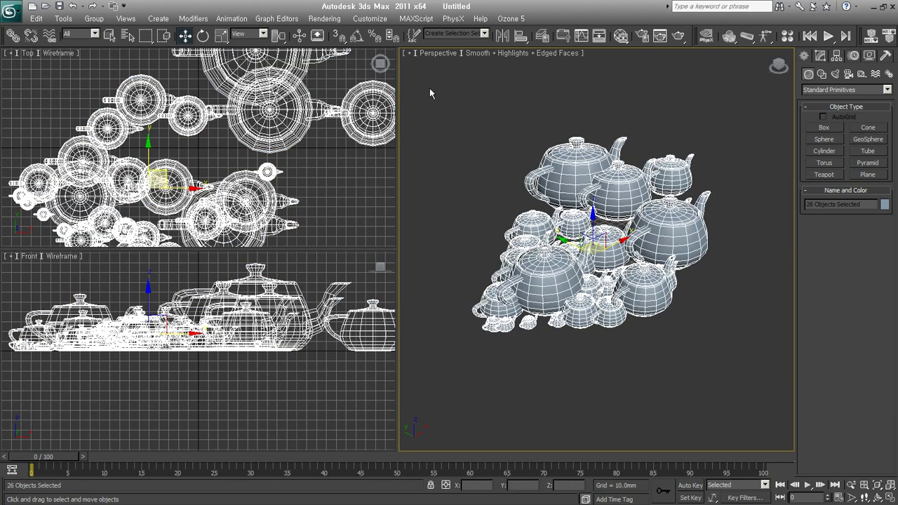
{"action": "key", "text": "Delete"}
{"action": "key", "text": "z"}
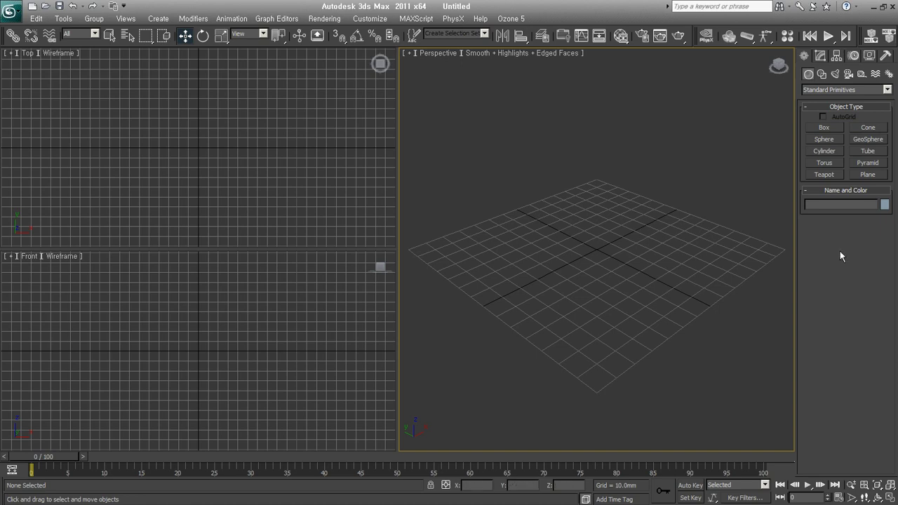
Step: Switch the Create panel back to the Splines shape types
{"action": "left_click", "coordinate": [821, 73]}
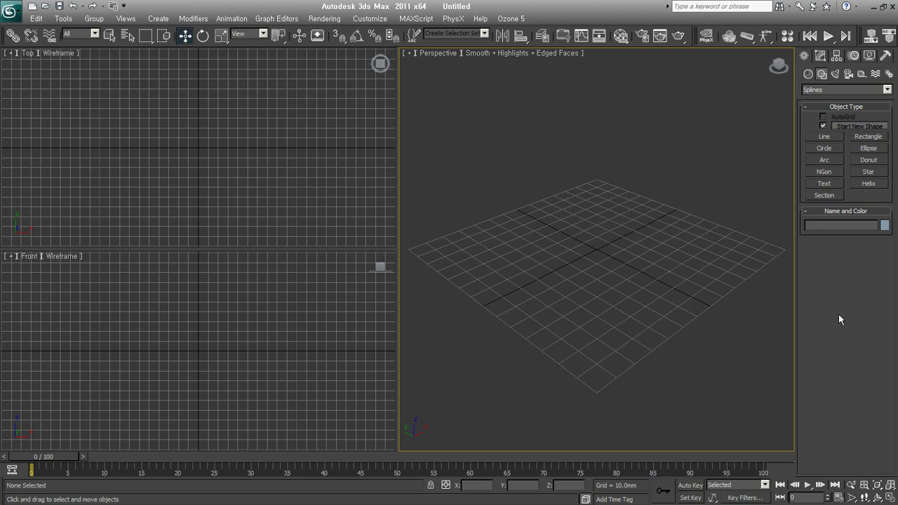
Step: Draw a two-point straight line spline
{"action": "left_click", "coordinate": [825, 137]}
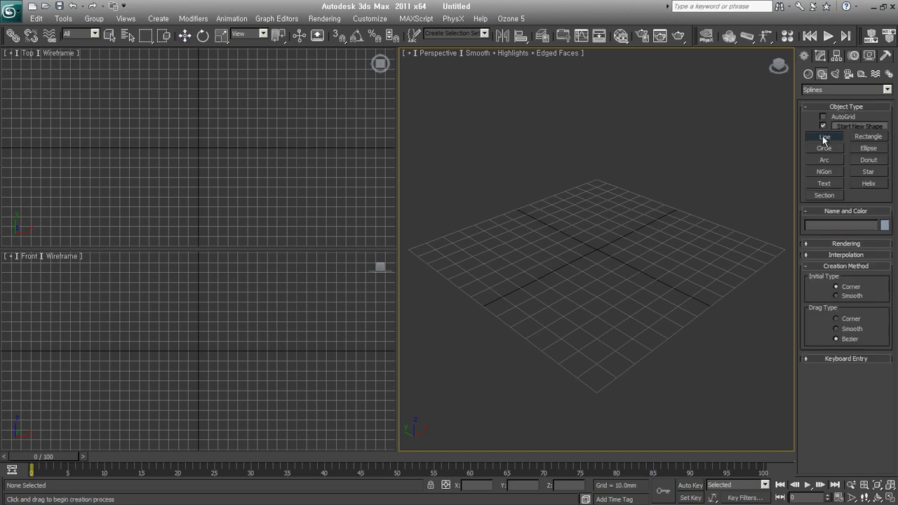
{"action": "left_click", "coordinate": [598, 211]}
{"action": "left_click", "coordinate": [572, 340]}
{"action": "right_click", "coordinate": [572, 340]}
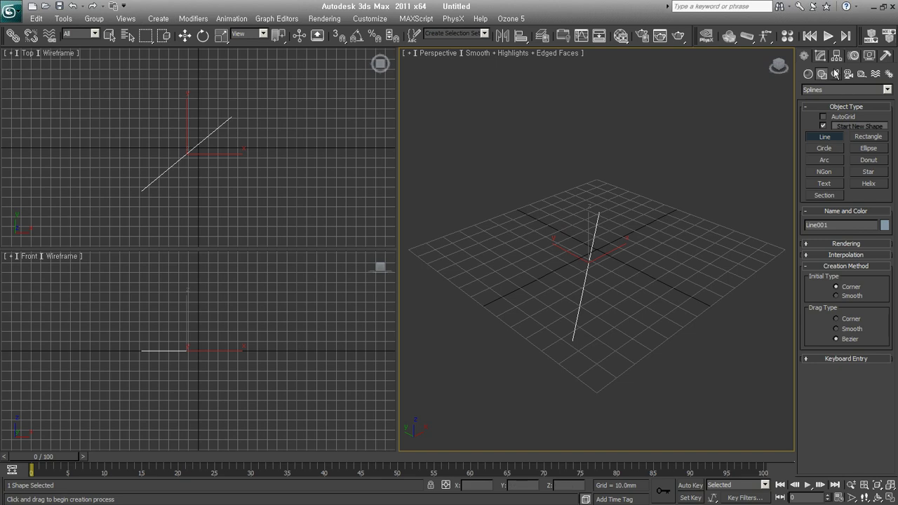
Step: Step through Line001's Vertex, Segment and Spline levels, then delete it
{"action": "left_click", "coordinate": [819, 56]}
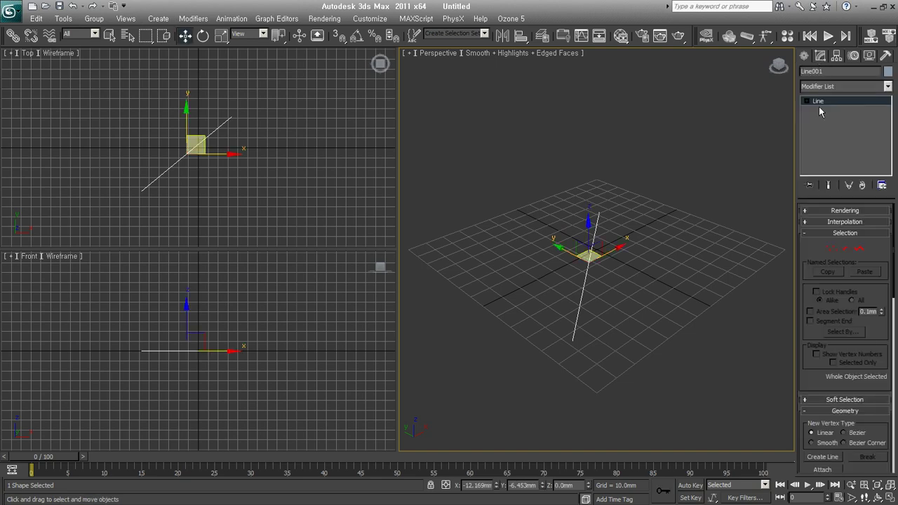
{"action": "left_click", "coordinate": [806, 101]}
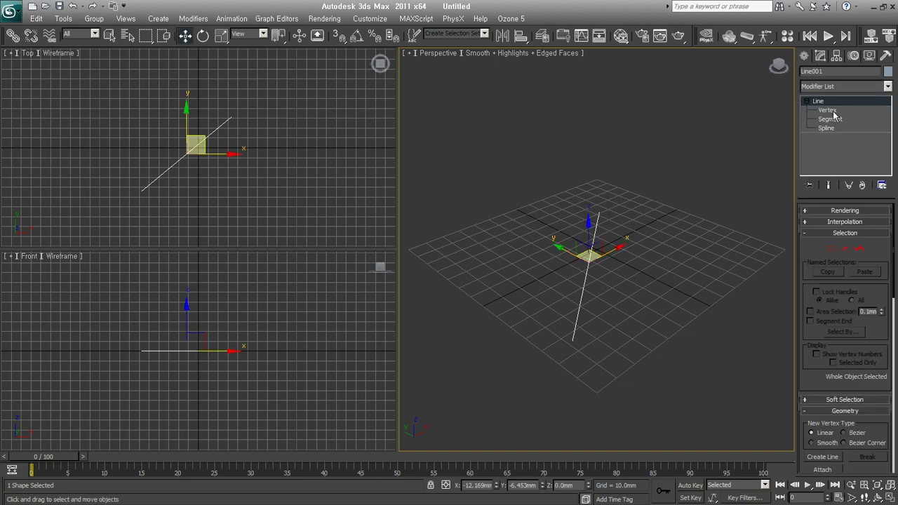
{"action": "left_click", "coordinate": [829, 110]}
{"action": "left_click", "coordinate": [841, 122]}
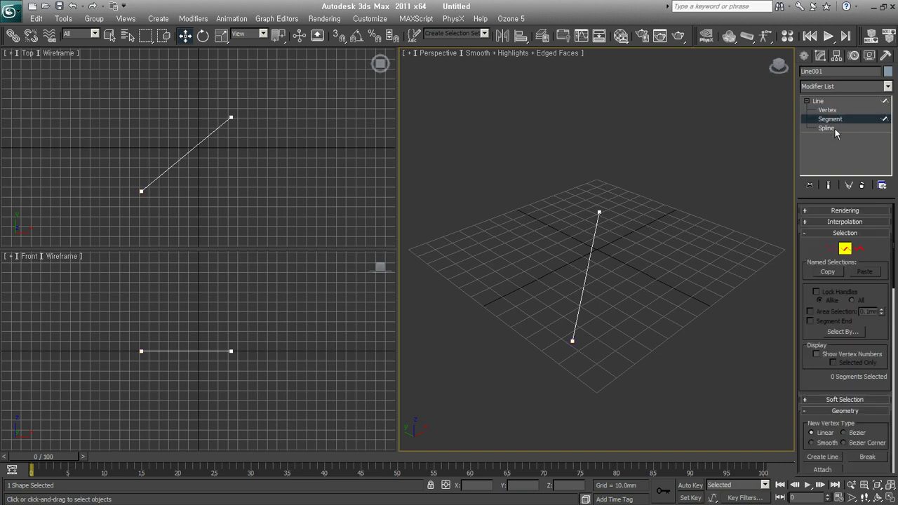
{"action": "left_click", "coordinate": [835, 129]}
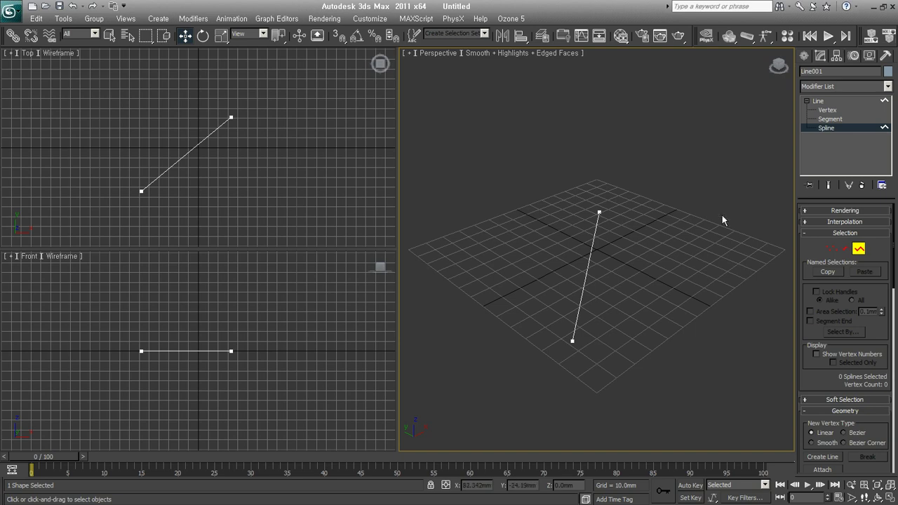
{"action": "left_click", "coordinate": [804, 56]}
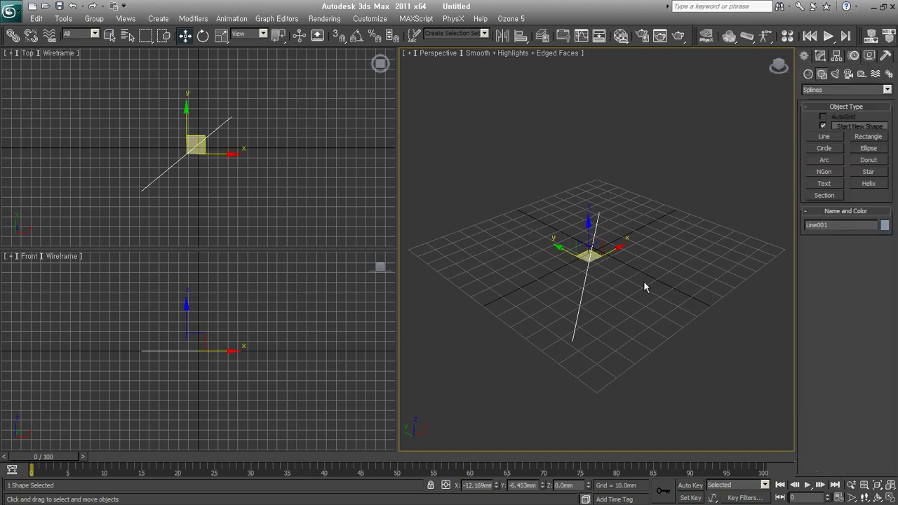
{"action": "key", "text": "Delete"}
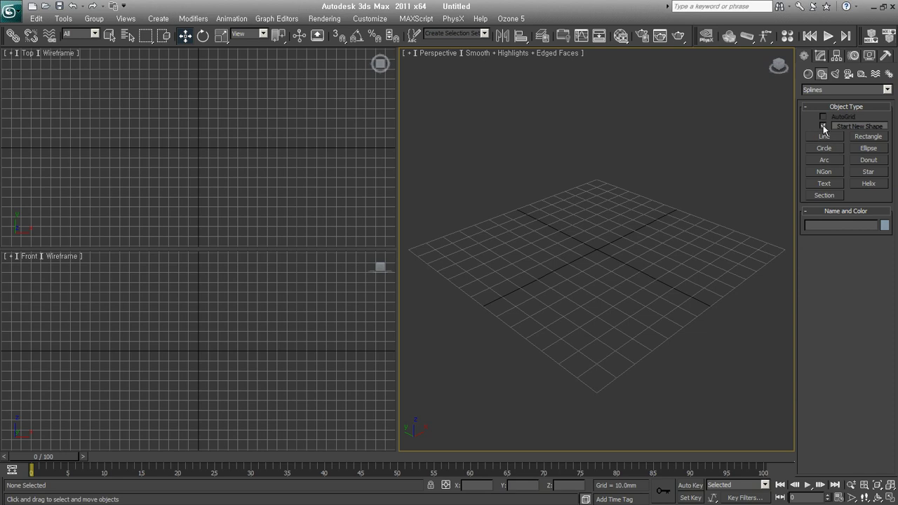
Step: With Start New Shape off, add a circle to the rectangle and inspect its sub-object levels
{"action": "left_click", "coordinate": [814, 137]}
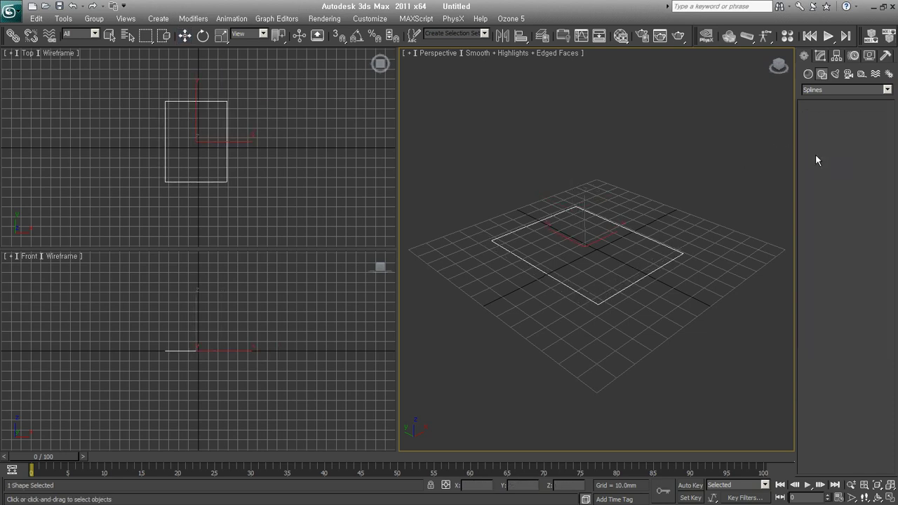
{"action": "left_click_drag", "start_coordinate": [564, 316], "coordinate": [582, 367]}
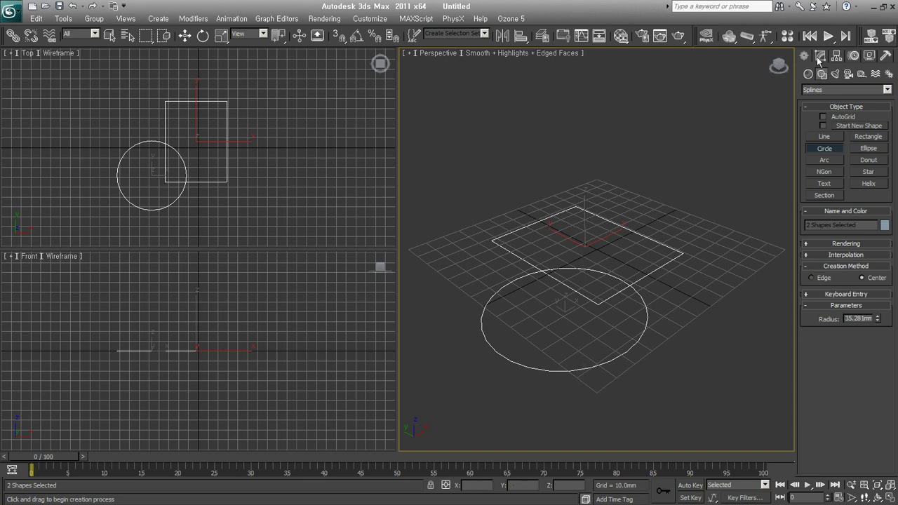
{"action": "left_click", "coordinate": [817, 56]}
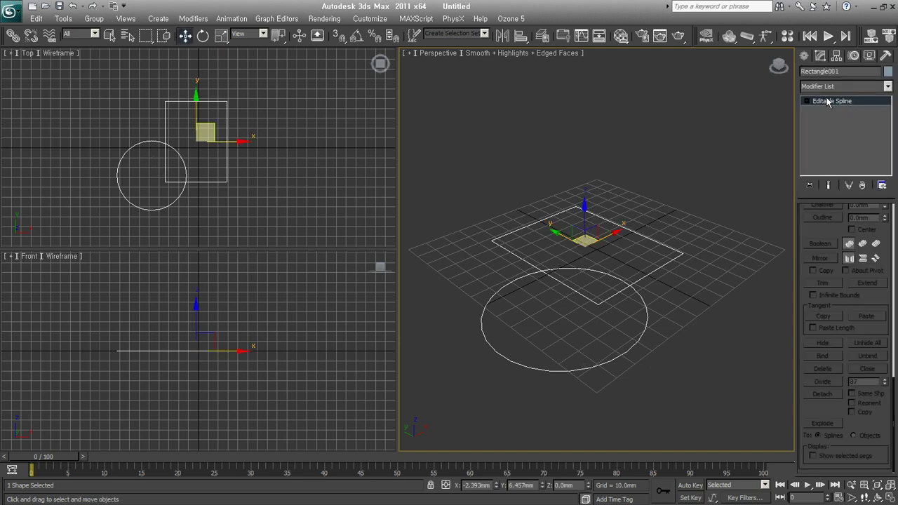
{"action": "left_click", "coordinate": [806, 101]}
{"action": "left_click", "coordinate": [832, 110]}
{"action": "left_click", "coordinate": [841, 122]}
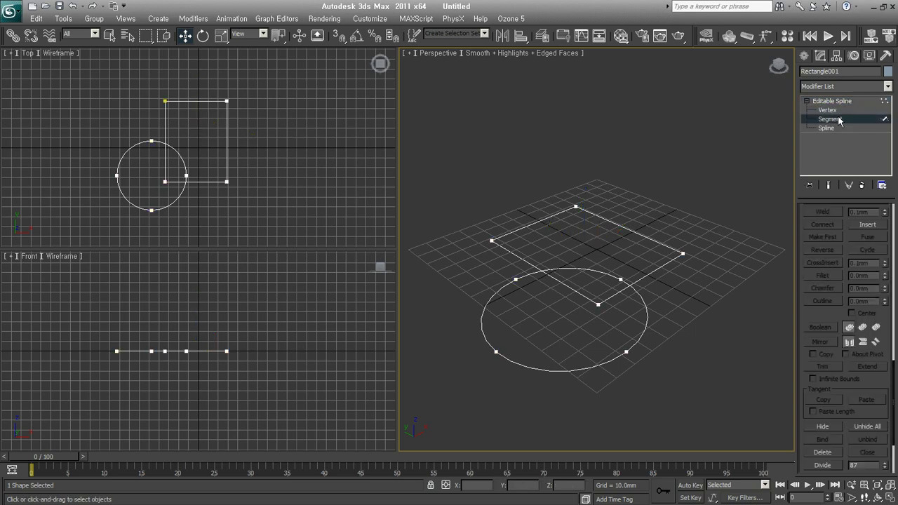
{"action": "left_click", "coordinate": [827, 128]}
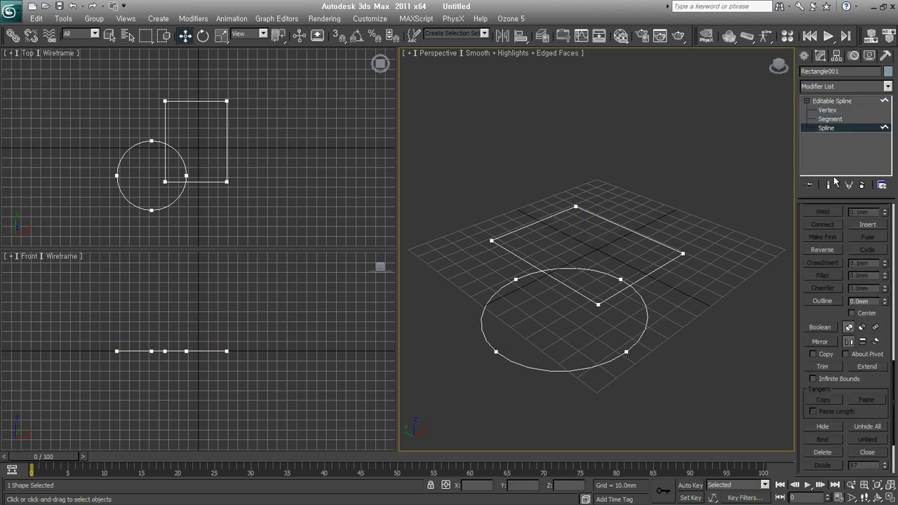
Step: Delete the combined shape and draw a new 40.816mm-radius circle centred on the grid
{"action": "left_click", "coordinate": [805, 56]}
{"action": "key", "text": "Delete"}
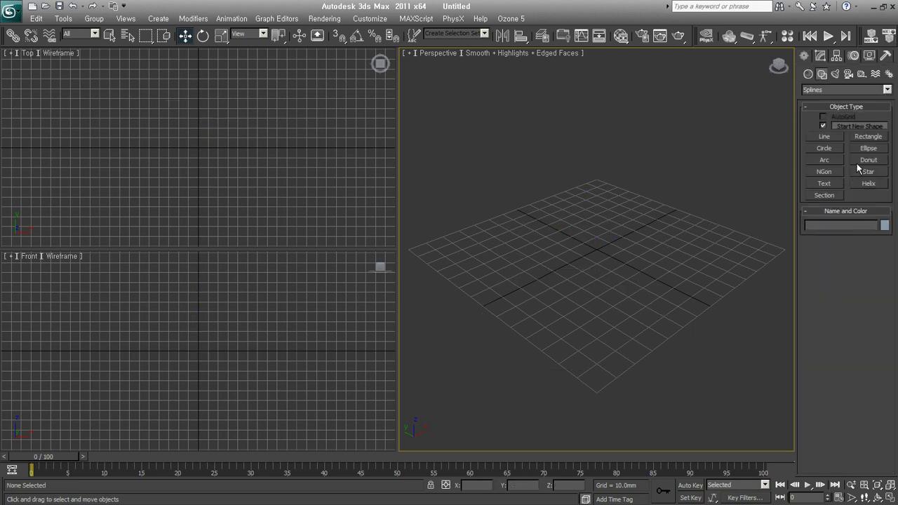
{"action": "left_click", "coordinate": [837, 147]}
{"action": "left_click_drag", "start_coordinate": [592, 291], "coordinate": [605, 342]}
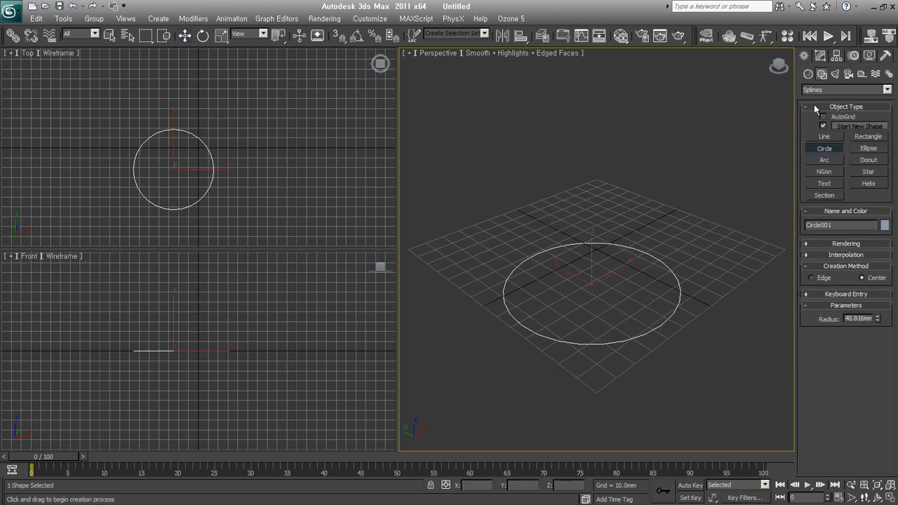
Step: Add an Edit Spline modifier and shrink the circle's base radius to about 25mm
{"action": "left_click", "coordinate": [820, 56]}
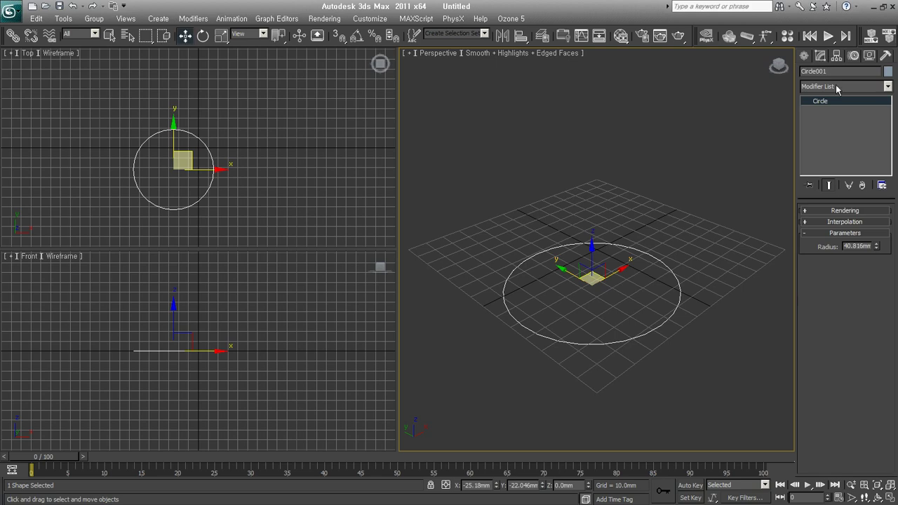
{"action": "left_click", "coordinate": [835, 85]}
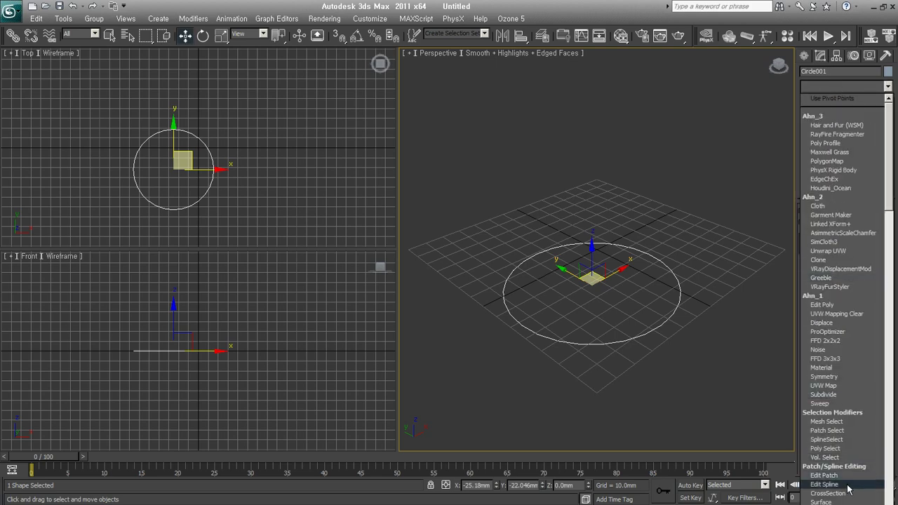
{"action": "left_click", "coordinate": [824, 484]}
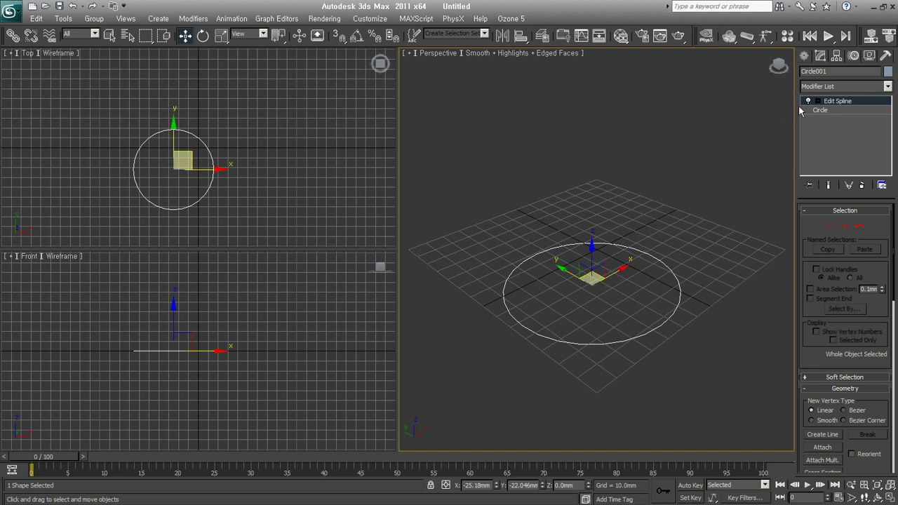
{"action": "left_click", "coordinate": [822, 113]}
{"action": "mouse_move", "coordinate": [875, 248]}
{"action": "left_mouse_down"}
{"action": "mouse_move", "coordinate": [875, 230]}
{"action": "mouse_move", "coordinate": [879, 242]}
{"action": "left_mouse_up"}
Step: Select one of the circle's vertices at Edit Spline vertex level
{"action": "left_click", "coordinate": [835, 101]}
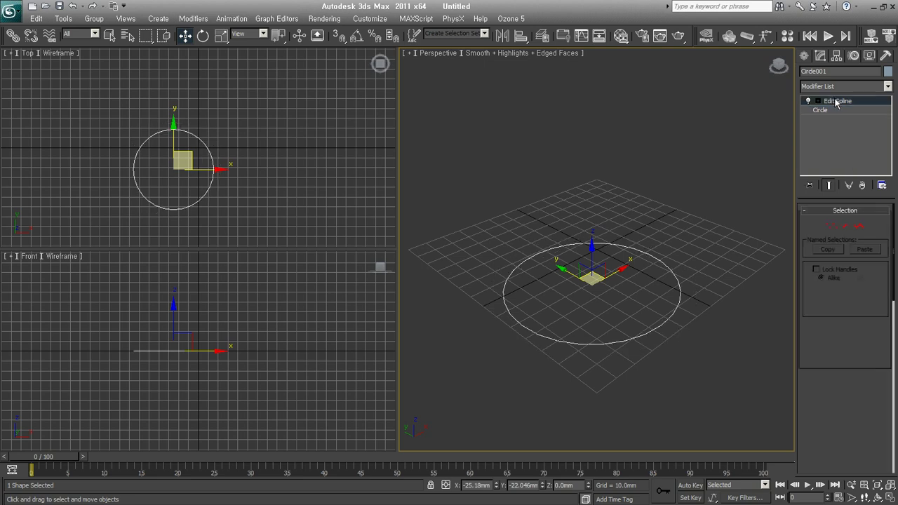
{"action": "left_click", "coordinate": [831, 225]}
{"action": "mouse_move", "coordinate": [690, 221]}
{"action": "left_mouse_down"}
{"action": "mouse_move", "coordinate": [648, 255]}
{"action": "mouse_move", "coordinate": [722, 210]}
{"action": "left_mouse_up"}
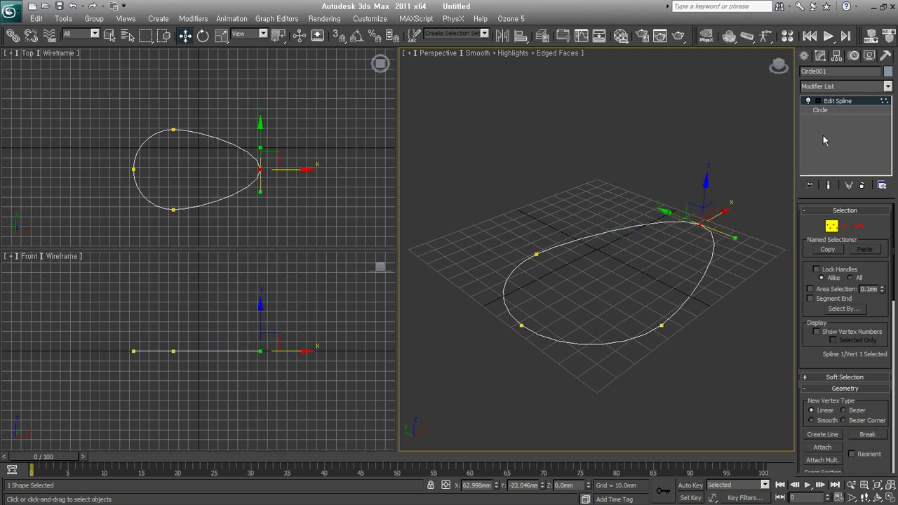
Step: Vary the base radius, reset it to 40.816mm, and remove the Edit Spline modifier
{"action": "left_click", "coordinate": [833, 111]}
{"action": "left_click", "coordinate": [505, 290]}
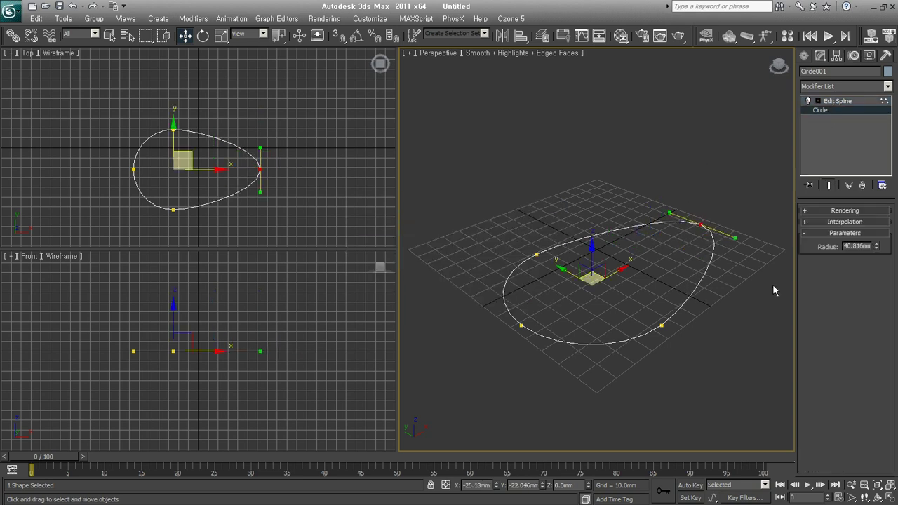
{"action": "mouse_move", "coordinate": [875, 246]}
{"action": "left_mouse_down"}
{"action": "mouse_move", "coordinate": [878, 270]}
{"action": "mouse_move", "coordinate": [877, 258]}
{"action": "left_mouse_up"}
{"action": "right_click", "coordinate": [876, 258]}
{"action": "left_click", "coordinate": [847, 104]}
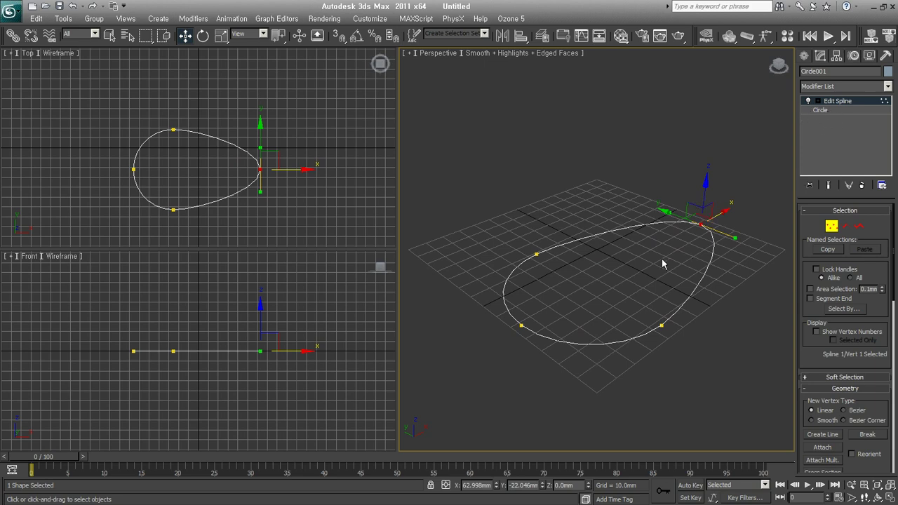
{"action": "left_click", "coordinate": [861, 186]}
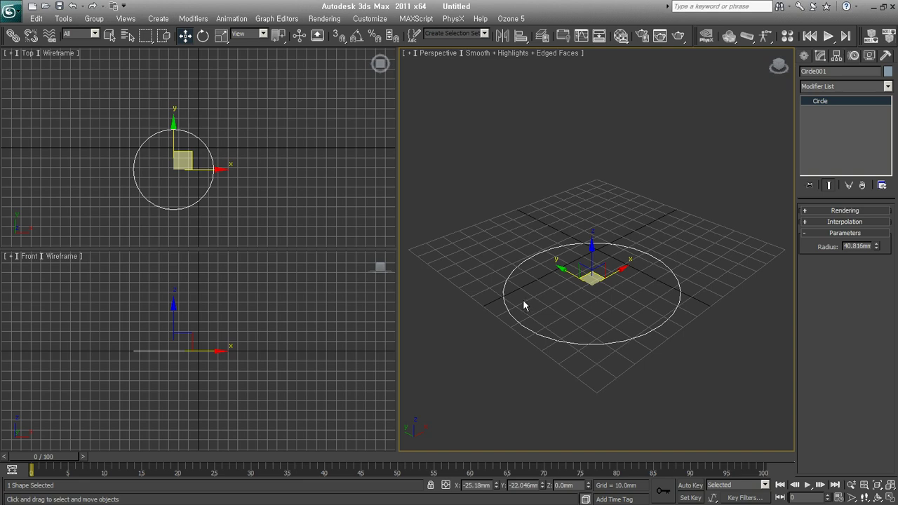
{"action": "mouse_move", "coordinate": [609, 322]}
{"action": "middle_mouse_down"}
{"action": "mouse_move", "coordinate": [611, 312]}
{"action": "mouse_move", "coordinate": [603, 324]}
{"action": "middle_mouse_up"}
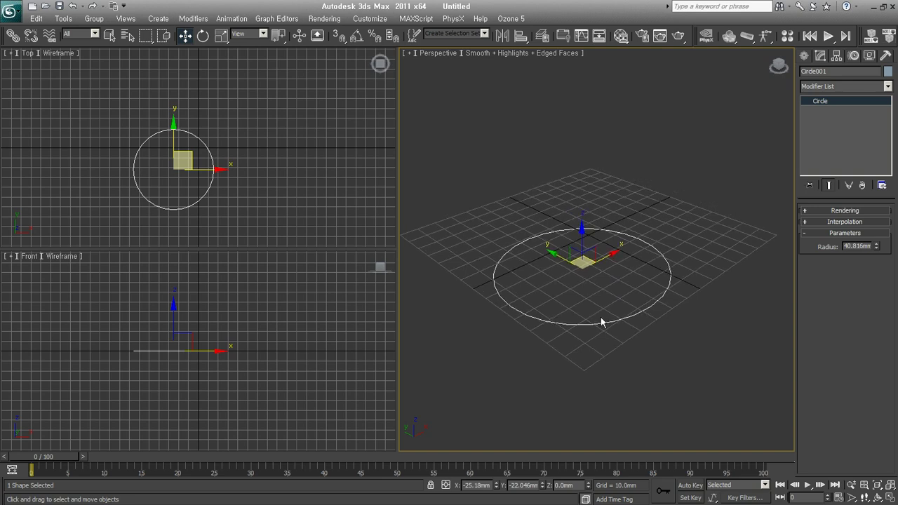
{"action": "right_click", "coordinate": [580, 248]}
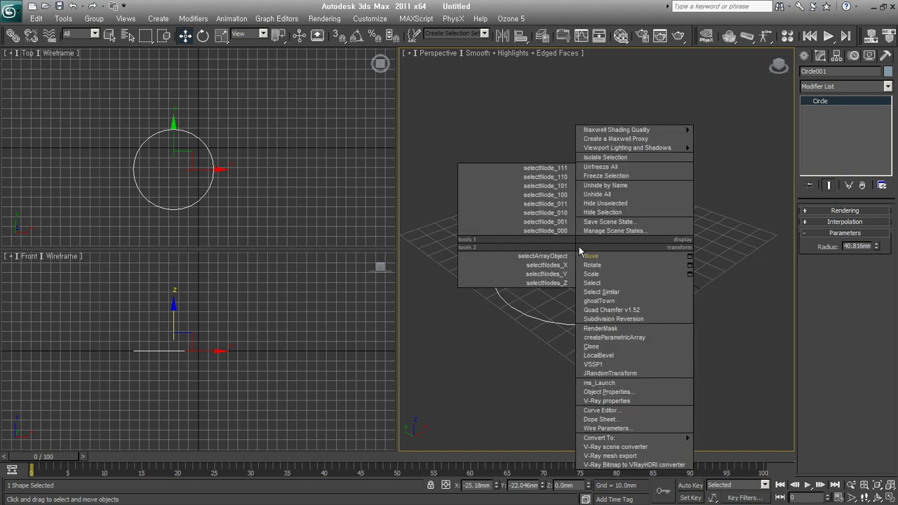
{"action": "mouse_move", "coordinate": [617, 437]}
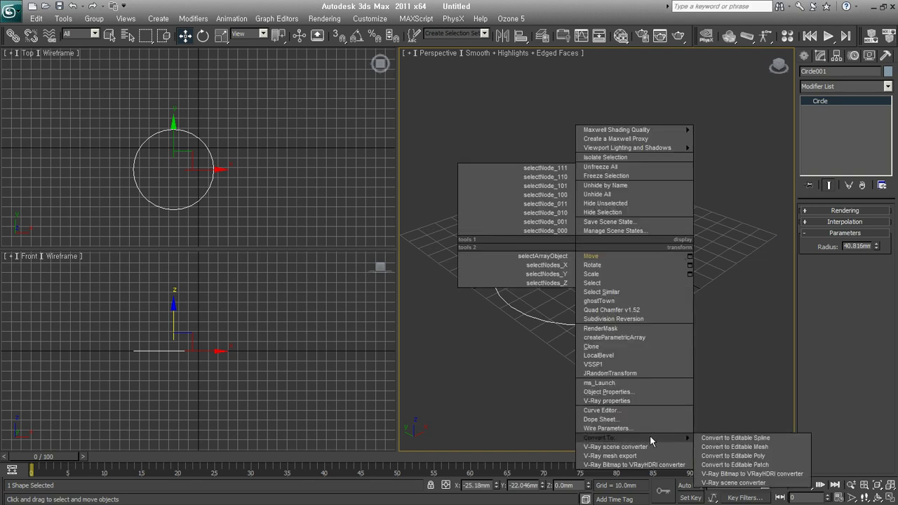
{"action": "left_click", "coordinate": [784, 439]}
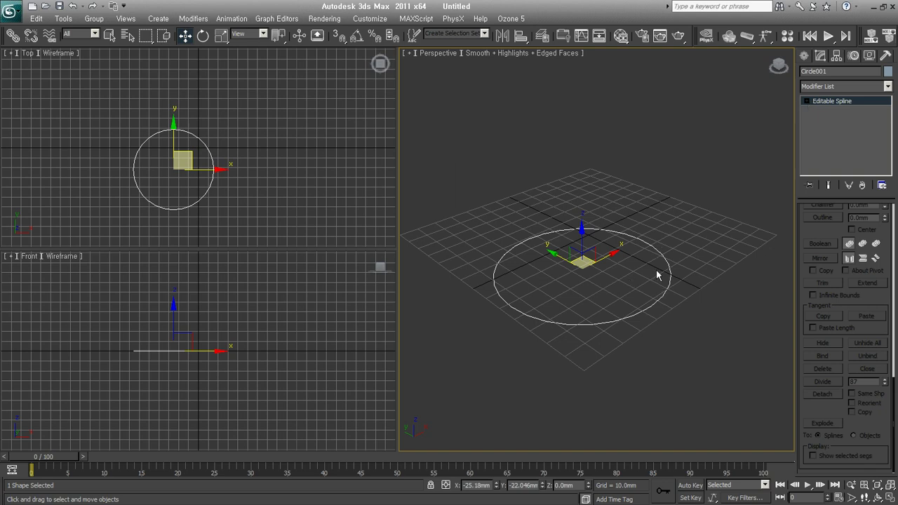
{"action": "left_click", "coordinate": [806, 102]}
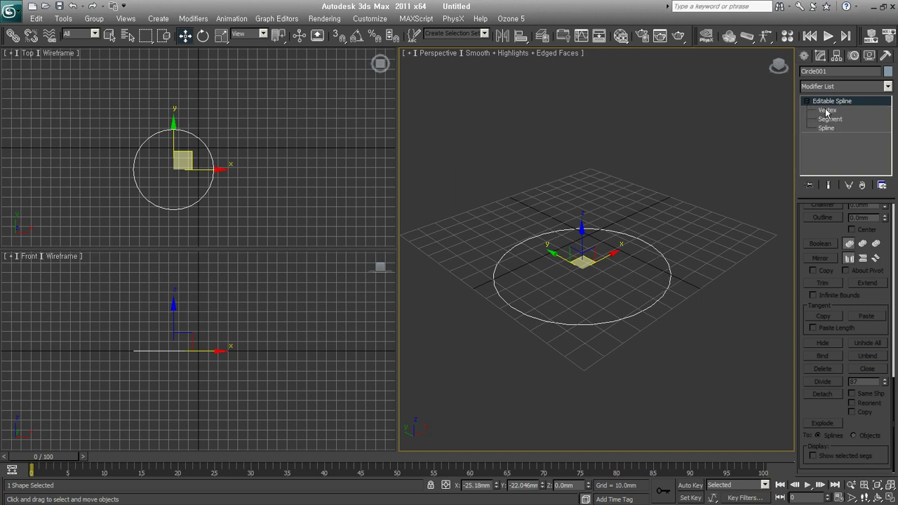
{"action": "left_click", "coordinate": [831, 111]}
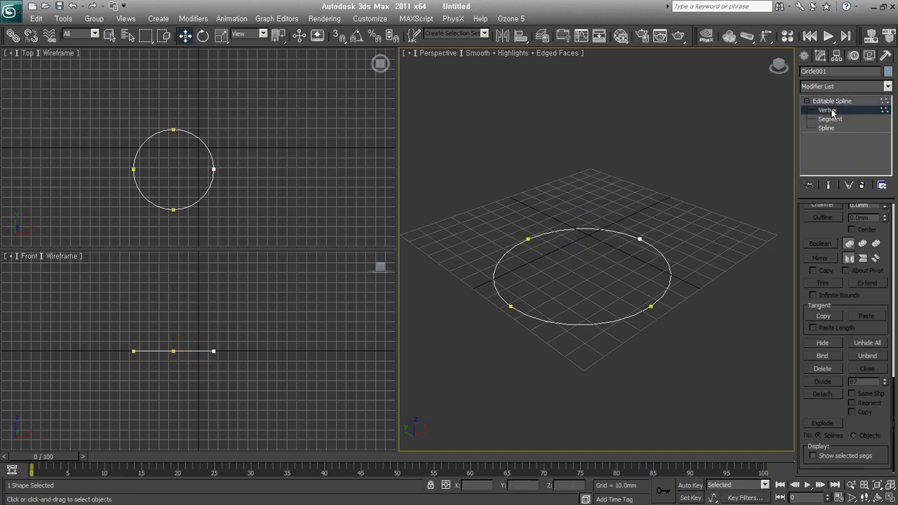
{"action": "left_click", "coordinate": [836, 120]}
{"action": "left_click", "coordinate": [827, 128]}
{"action": "left_click", "coordinate": [836, 101]}
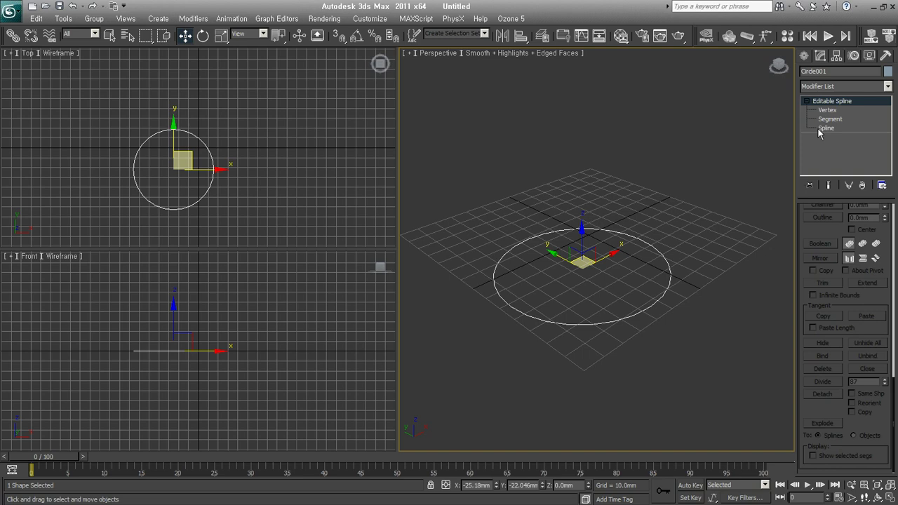
{"action": "key", "text": "ctrl+z"}
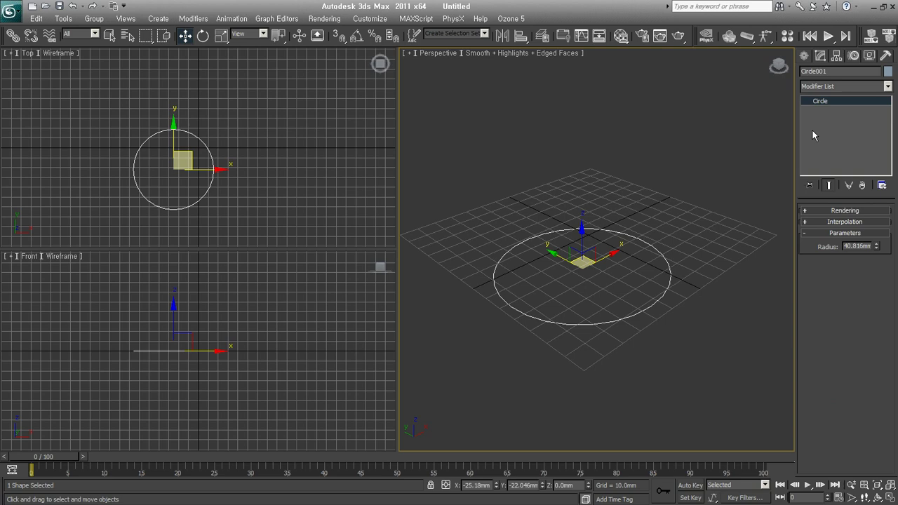
{"action": "left_click_drag", "start_coordinate": [671, 203], "coordinate": [462, 368]}
Step: Orbit the Perspective view, move the circle to about 0,0, and start saving under a new name
{"action": "mouse_move", "coordinate": [617, 262]}
{"action": "middle_mouse_down", "text": "alt"}
{"action": "mouse_move", "coordinate": [593, 304]}
{"action": "mouse_move", "coordinate": [596, 273]}
{"action": "middle_mouse_up", "text": "alt"}
{"action": "mouse_move", "coordinate": [596, 251]}
{"action": "left_mouse_down"}
{"action": "mouse_move", "coordinate": [626, 196]}
{"action": "mouse_move", "coordinate": [620, 202]}
{"action": "left_mouse_up"}
{"action": "mouse_move", "coordinate": [633, 292]}
{"action": "middle_mouse_down"}
{"action": "mouse_move", "coordinate": [604, 335]}
{"action": "mouse_move", "coordinate": [618, 317]}
{"action": "mouse_move", "coordinate": [619, 269]}
{"action": "middle_mouse_up"}
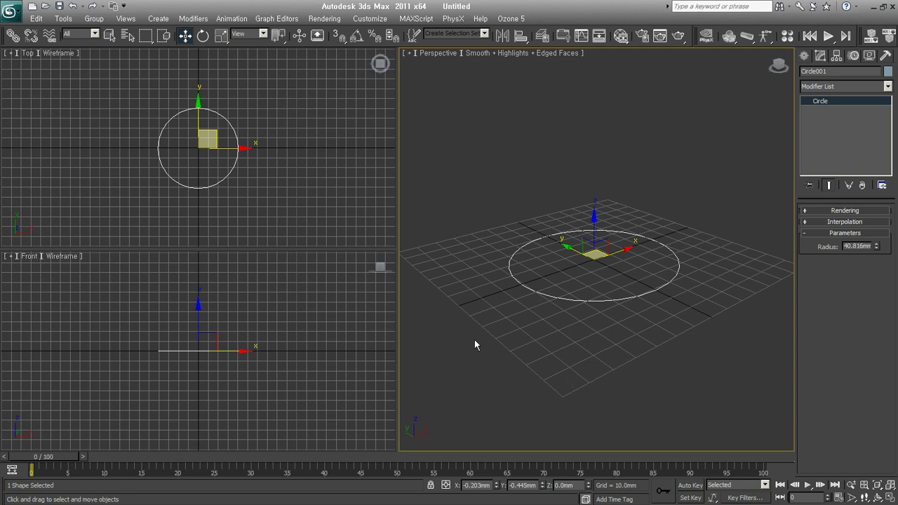
{"action": "key", "text": "ctrl+s"}
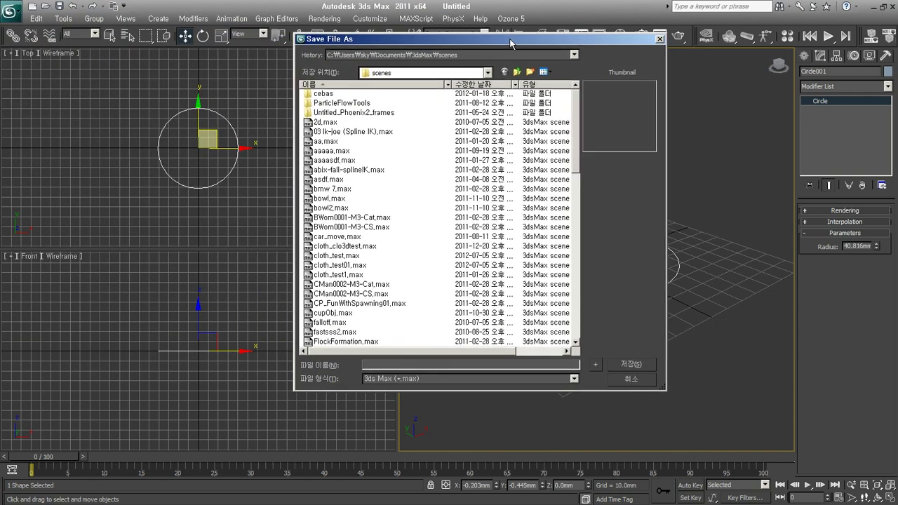
Step: Create a folder named 'new' and save the scene there as new.max
{"action": "left_click", "coordinate": [529, 71]}
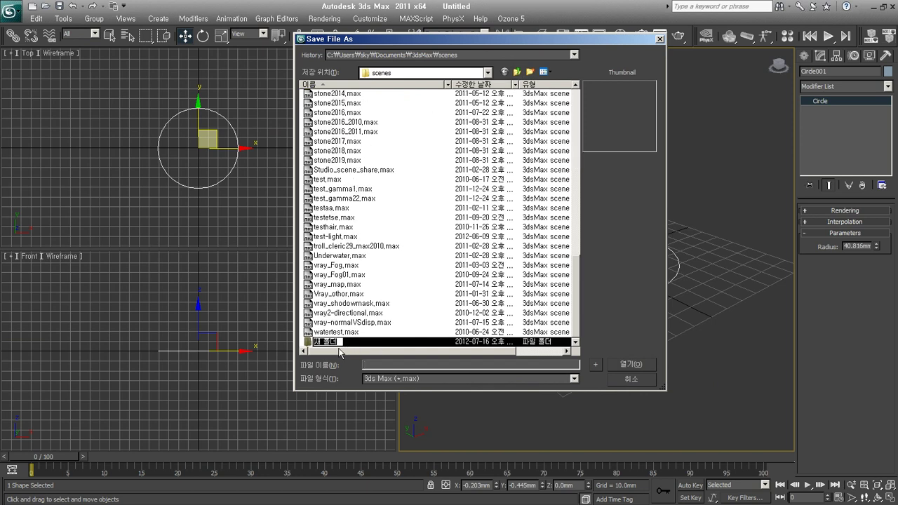
{"action": "type", "text": "new"}
{"action": "key", "text": "Return"}
{"action": "key", "text": "Return"}
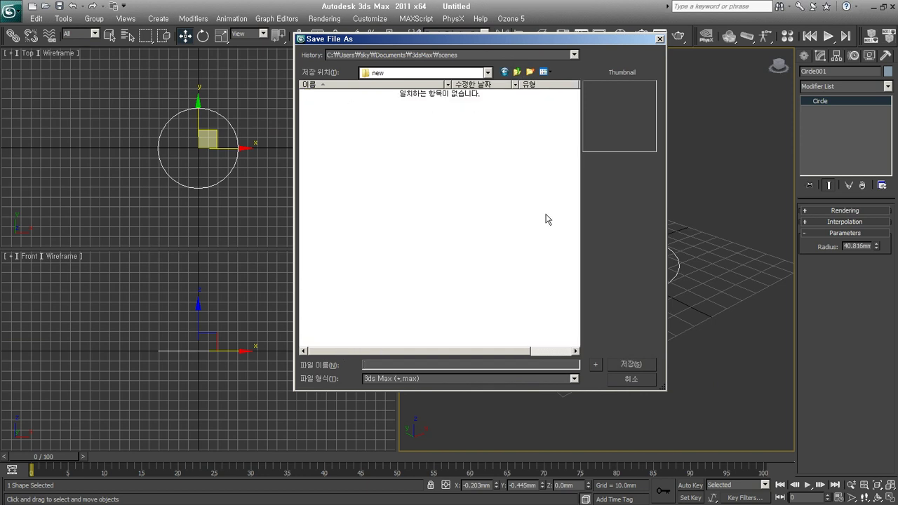
{"action": "type", "text": "ew"}
{"action": "left_click", "coordinate": [640, 365]}
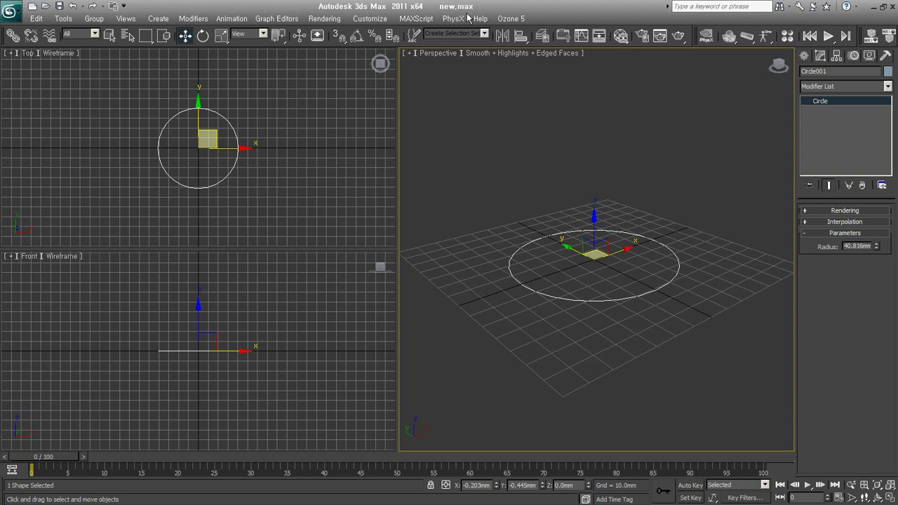
Step: Save the circle scene as 1_dwg01.max in the new folder
{"action": "left_click", "coordinate": [12, 13]}
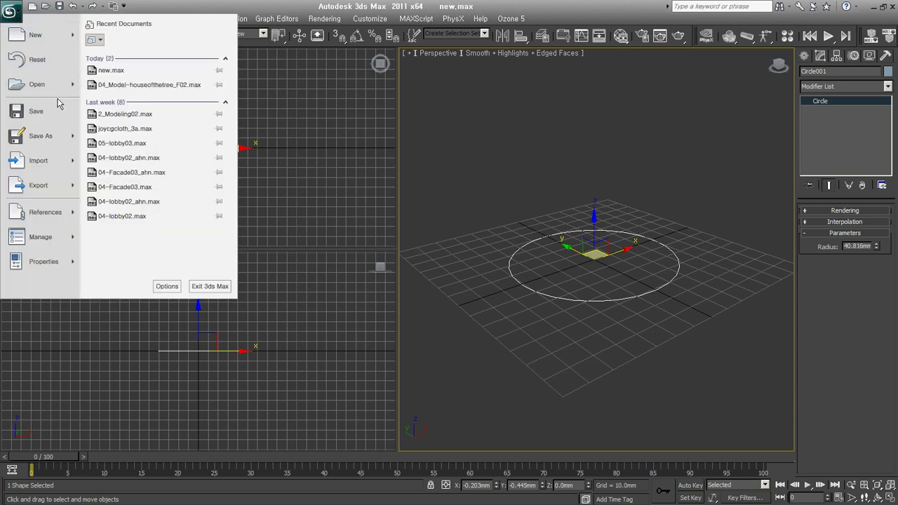
{"action": "mouse_move", "coordinate": [36, 84]}
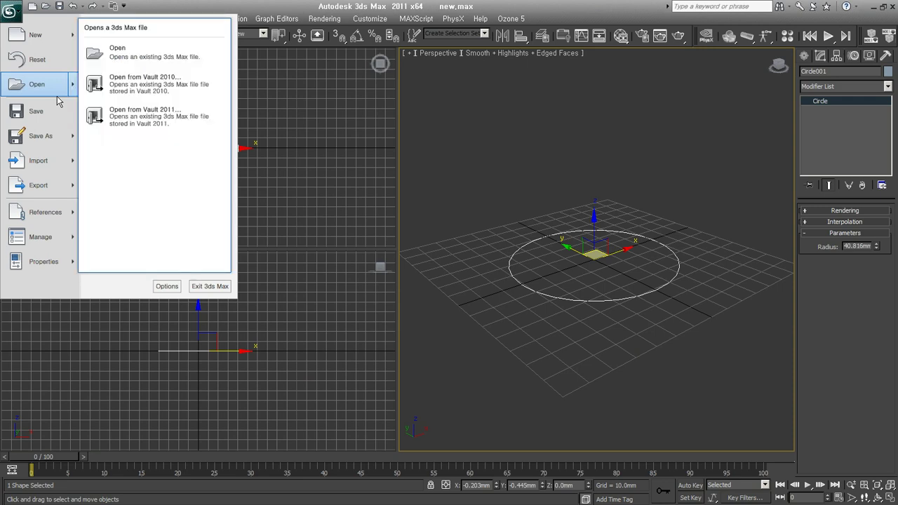
{"action": "left_click", "coordinate": [568, 398]}
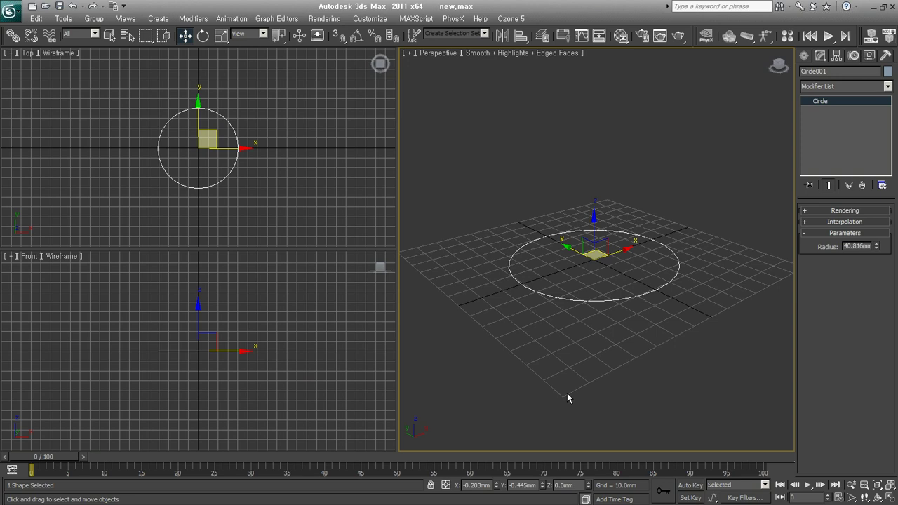
{"action": "left_click", "coordinate": [12, 18]}
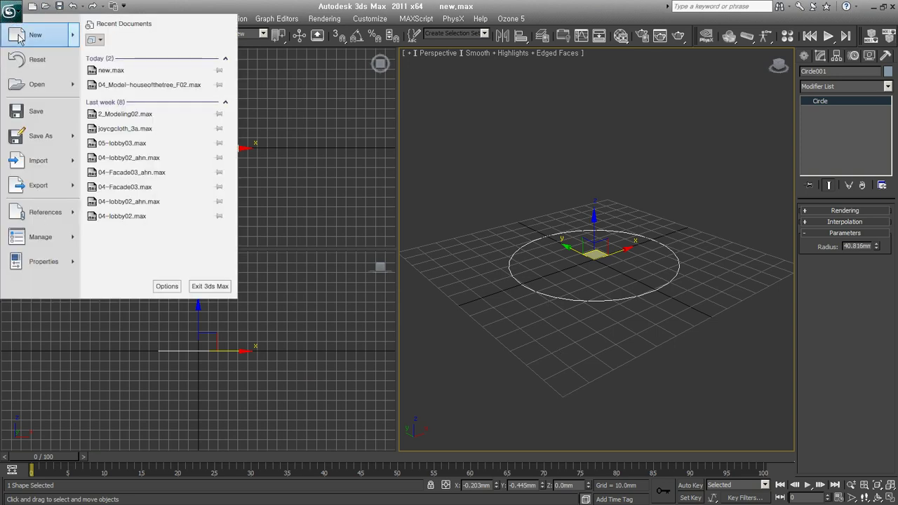
{"action": "left_click", "coordinate": [41, 118]}
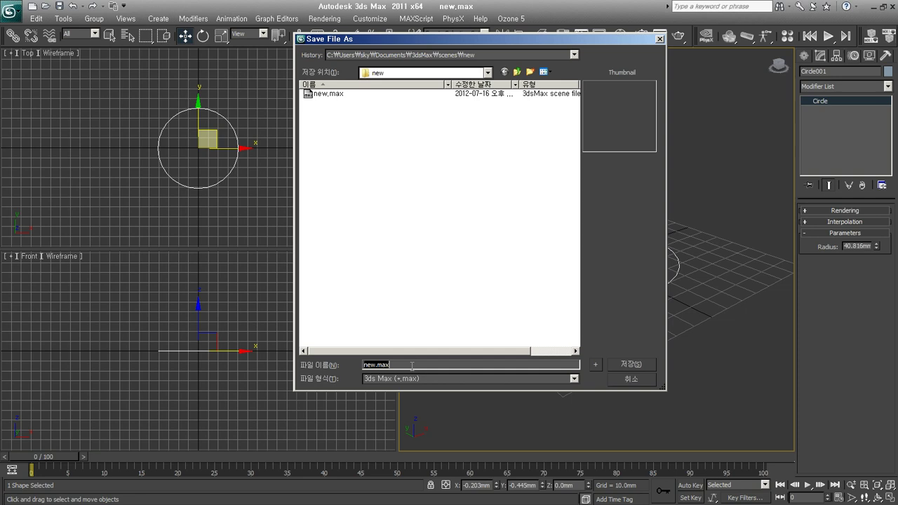
{"action": "type", "text": "1_"}
{"action": "type", "text": "dwg01"}
{"action": "left_click", "coordinate": [646, 366]}
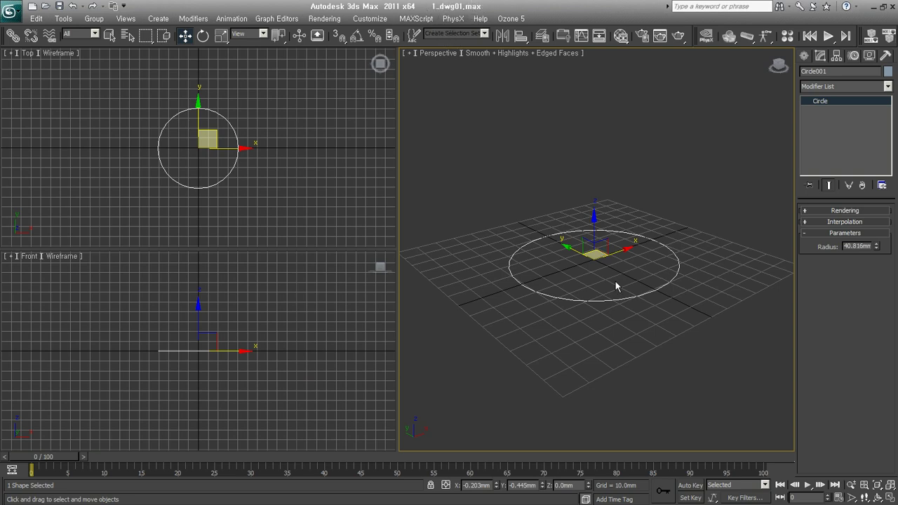
Step: Convert the circle to Editable Poly, undo back to Editable Spline, and enter Vertex level
{"action": "right_click", "coordinate": [651, 250]}
{"action": "left_click", "coordinate": [712, 242]}
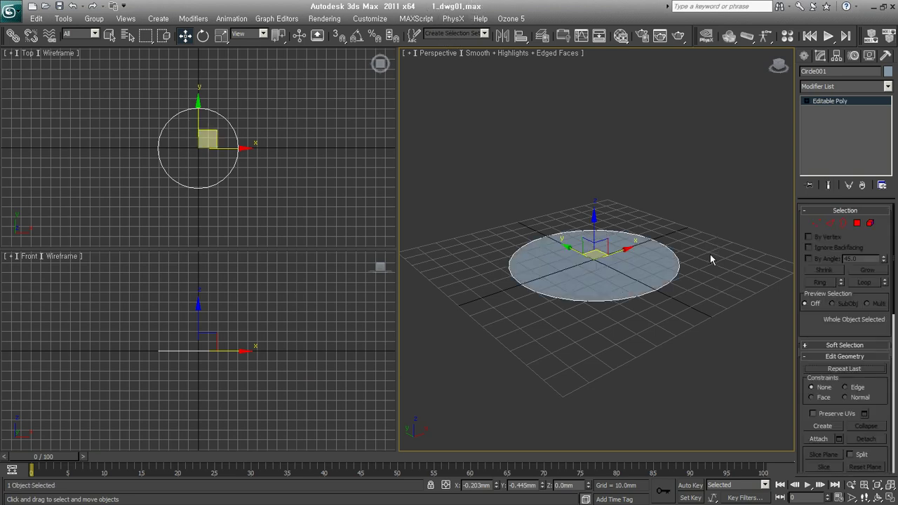
{"action": "key", "text": "ctrl+z"}
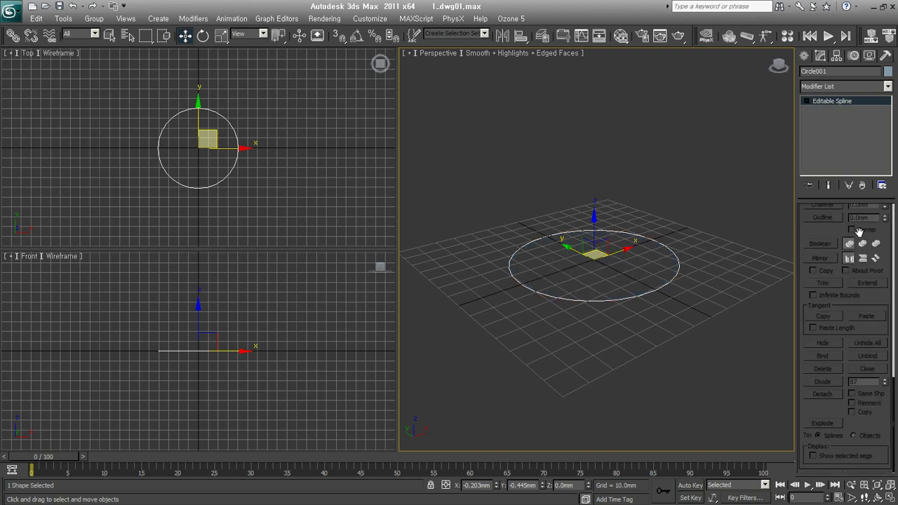
{"action": "left_click", "coordinate": [807, 101]}
{"action": "left_click", "coordinate": [827, 110]}
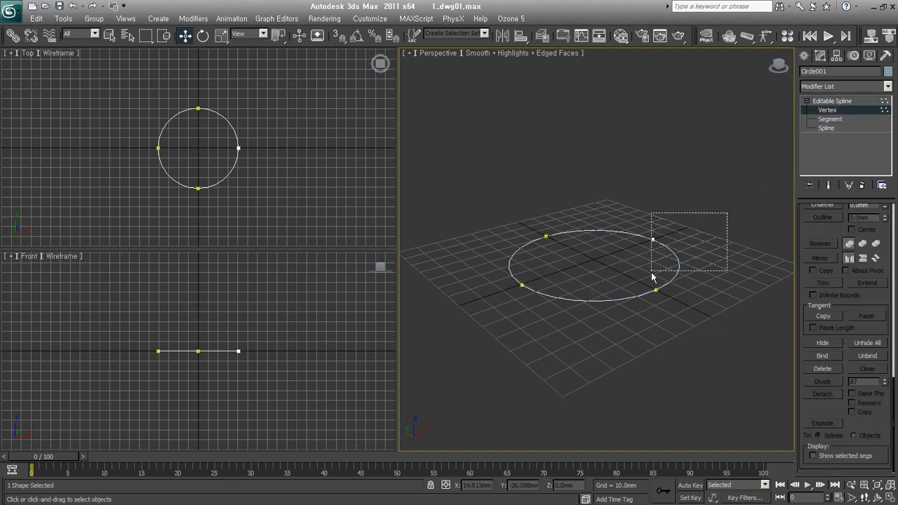
Step: Drag the circle's right vertex outward along X to form a teardrop
{"action": "middle_click_drag", "start_coordinate": [701, 281], "coordinate": [653, 287], "text": "alt"}
{"action": "left_click_drag", "start_coordinate": [652, 288], "coordinate": [572, 425]}
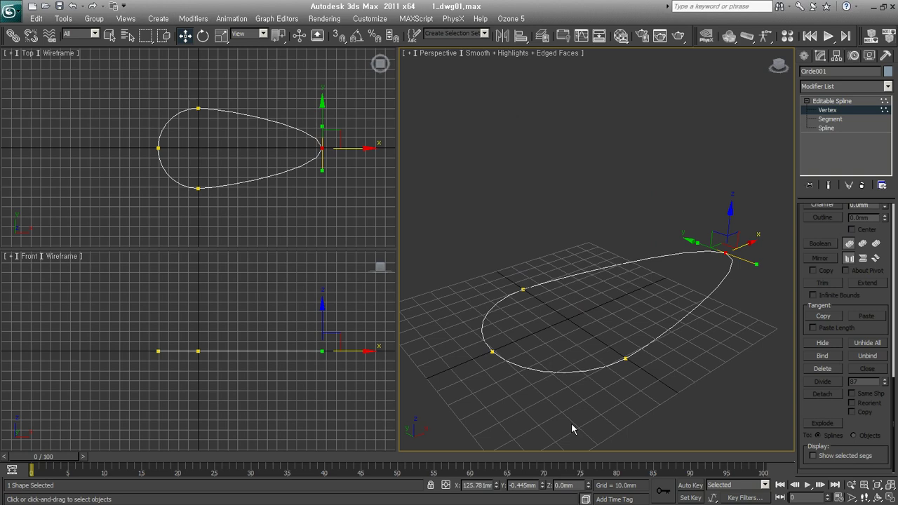
{"action": "left_click", "coordinate": [658, 405]}
{"action": "middle_click_drag", "start_coordinate": [657, 406], "coordinate": [627, 366], "text": "alt"}
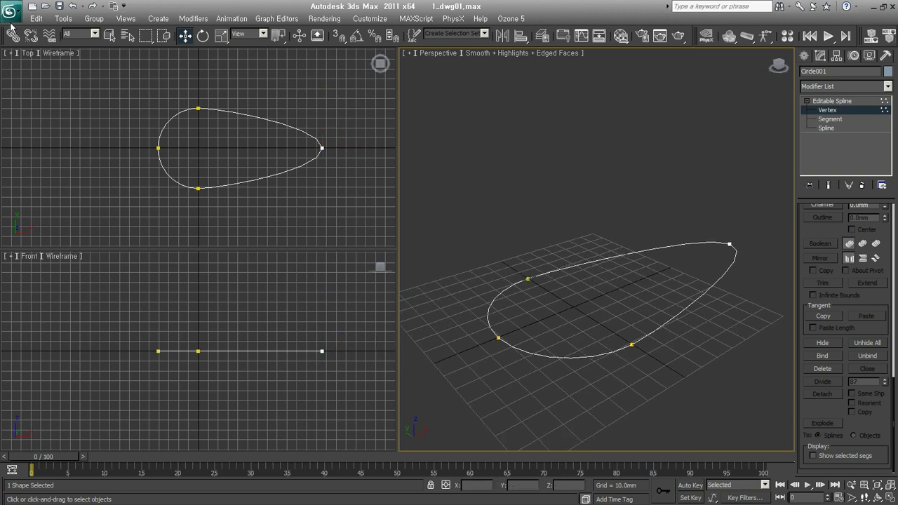
{"action": "left_click", "coordinate": [20, 10]}
{"action": "mouse_move", "coordinate": [38, 136]}
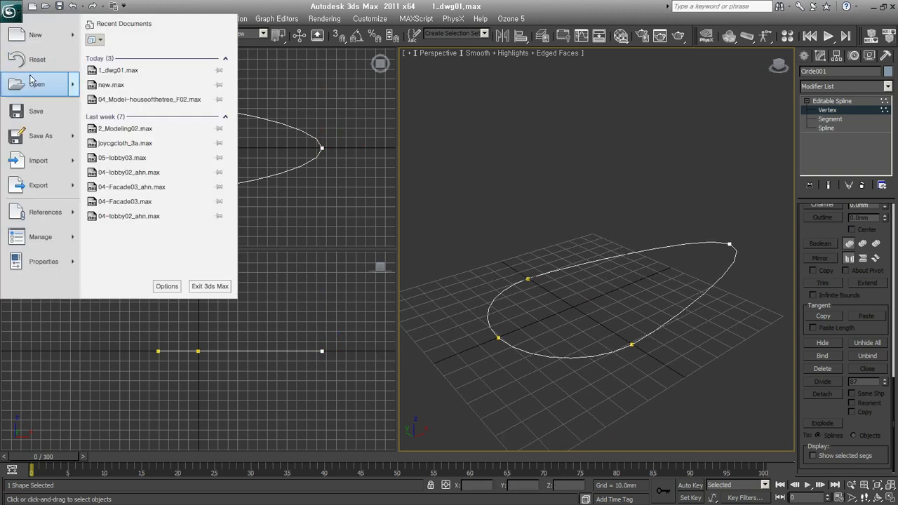
Step: Save an incremented copy of the scene as 1_dwg02.max using Save As
{"action": "left_click", "coordinate": [41, 137]}
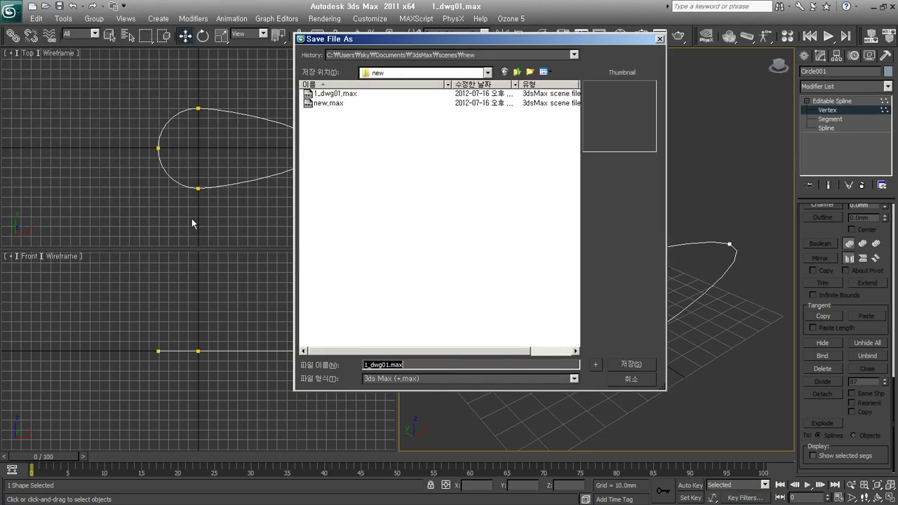
{"action": "left_click", "coordinate": [387, 365]}
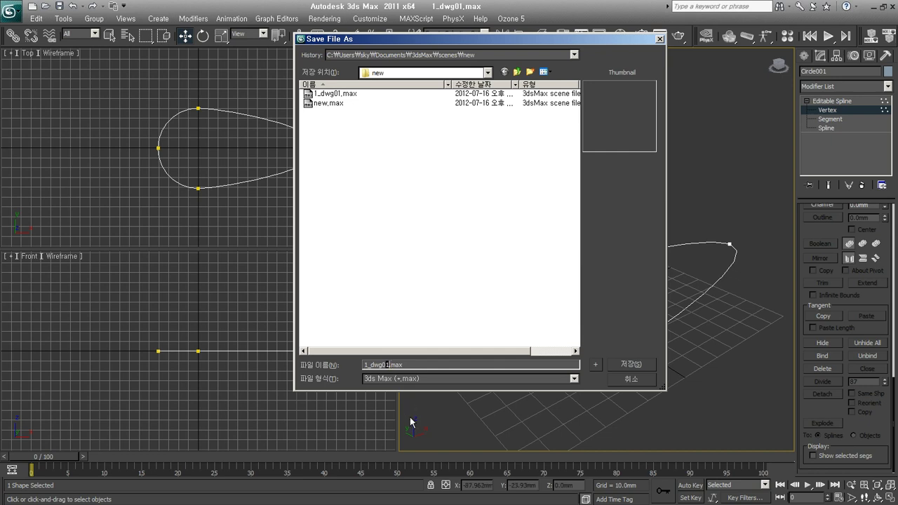
{"action": "type", "text": "2"}
{"action": "key", "text": "ctrl+z"}
{"action": "left_click", "coordinate": [595, 365]}
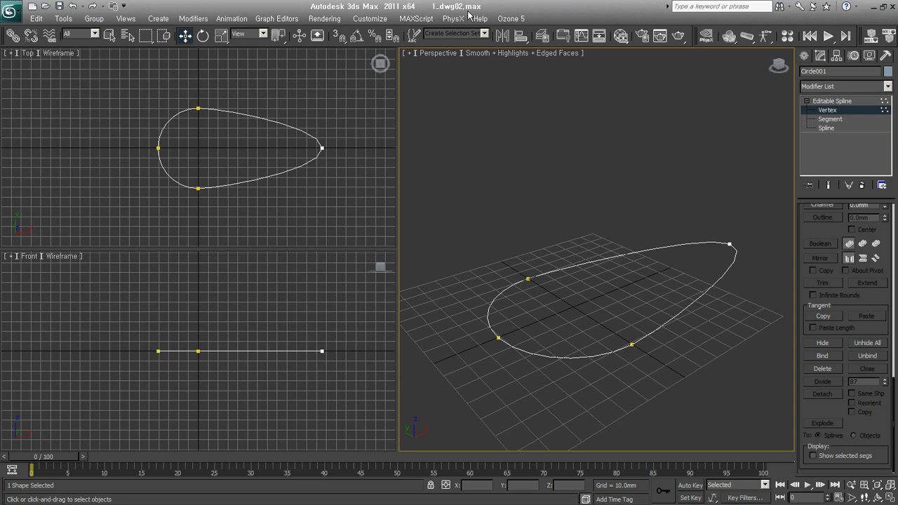
Step: Save the next copy as 1_dwg03.max, then start Save As with name 2basie_modeling01
{"action": "left_click", "coordinate": [11, 13]}
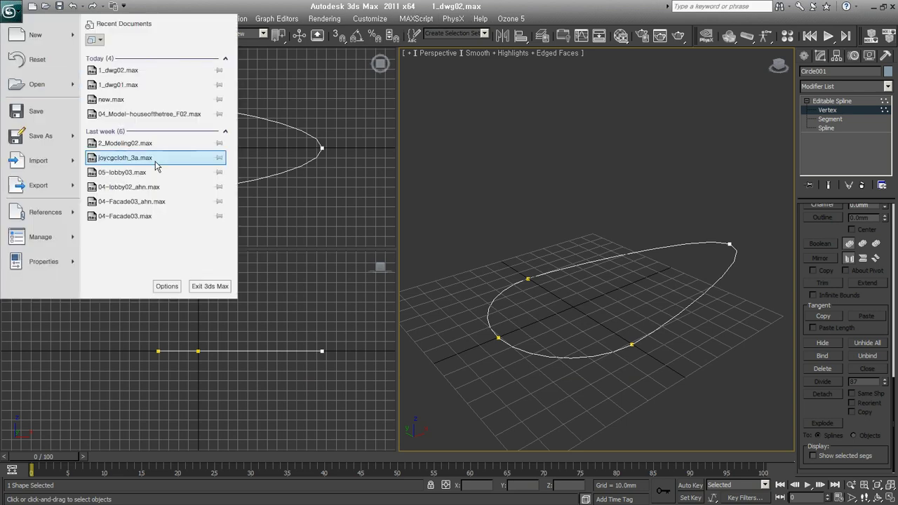
{"action": "left_click", "coordinate": [53, 136]}
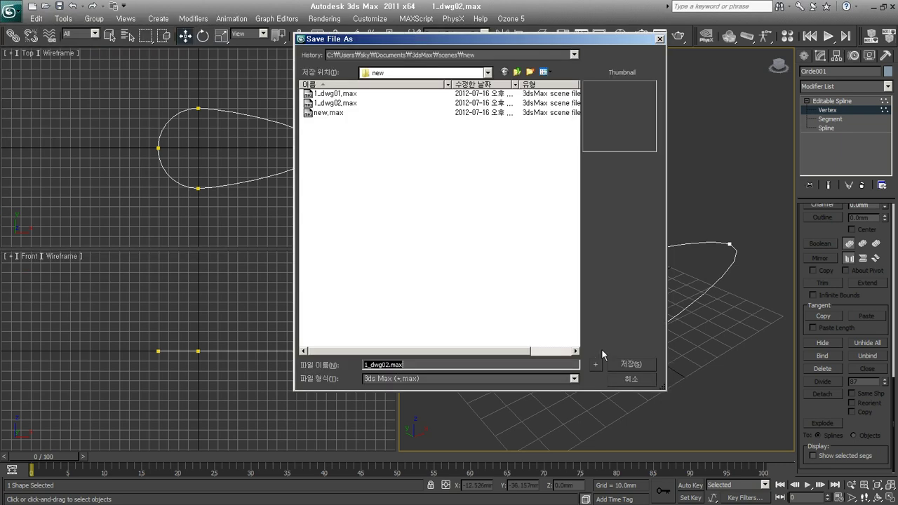
{"action": "left_click", "coordinate": [633, 378]}
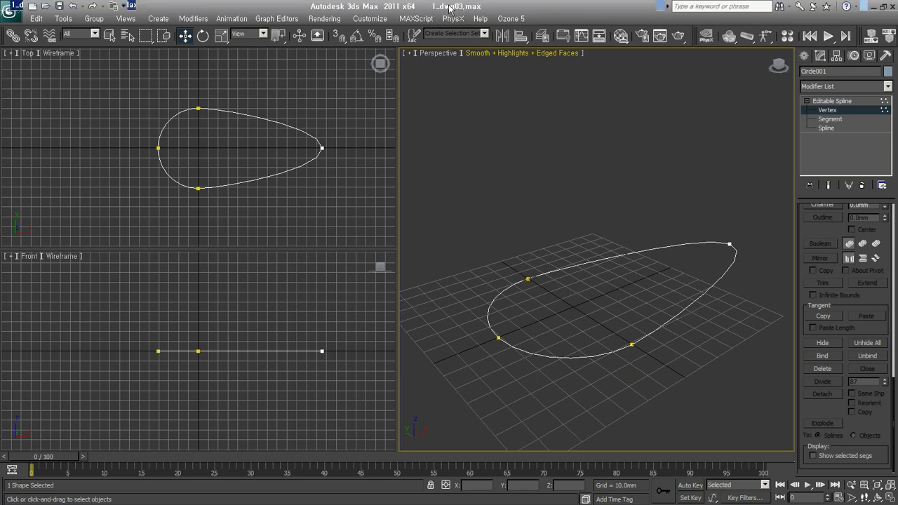
{"action": "left_click", "coordinate": [10, 11]}
{"action": "mouse_move", "coordinate": [40, 136]}
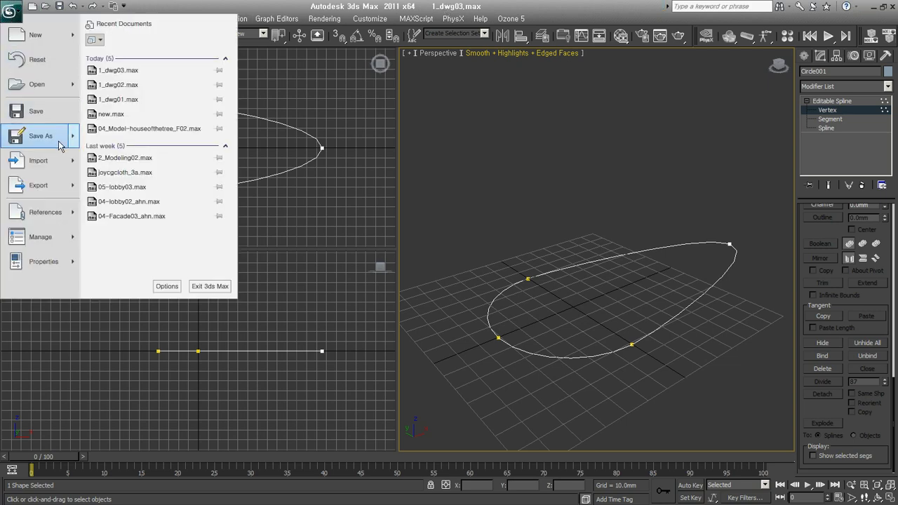
{"action": "key", "text": "Escape"}
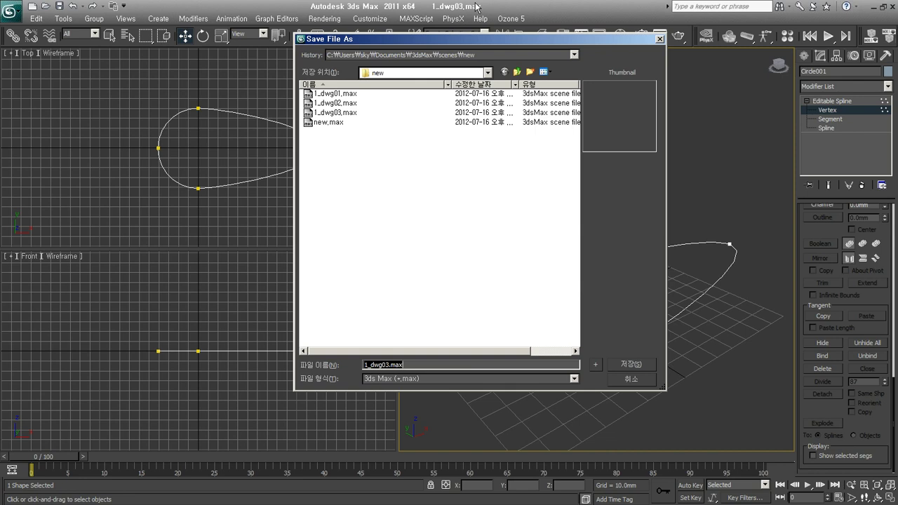
{"action": "left_click", "coordinate": [623, 379]}
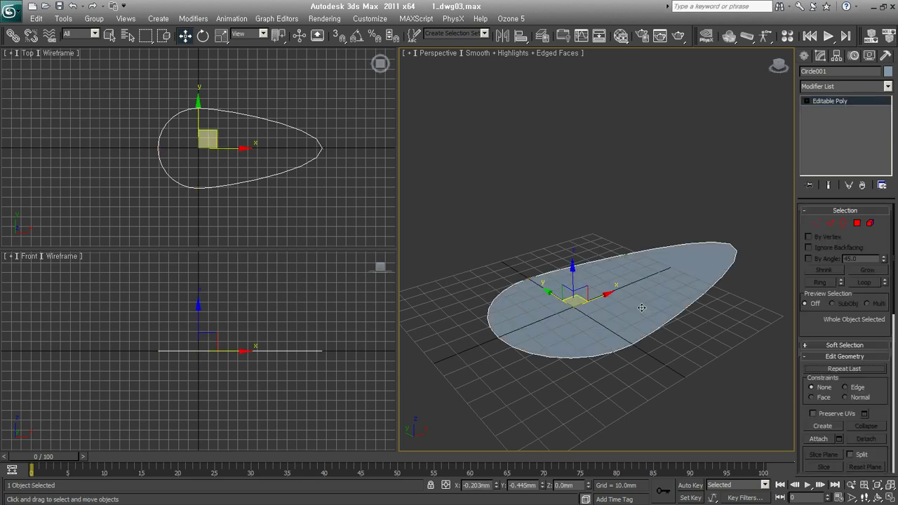
{"action": "key", "text": "ctrl+shift+s"}
{"action": "type", "text": "2_dwg03.max"}
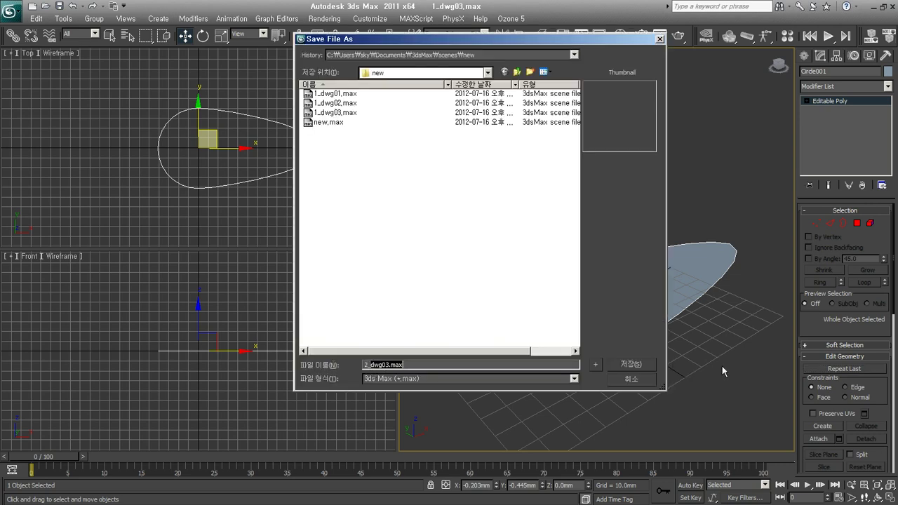
{"action": "type", "text": "basi"}
{"action": "type", "text": "e_modeling01"}
Step: Save as 2_base_modeling01.max and shell the teardrop to 63.7mm outer amount, 4 segments
{"action": "left_click", "coordinate": [631, 364]}
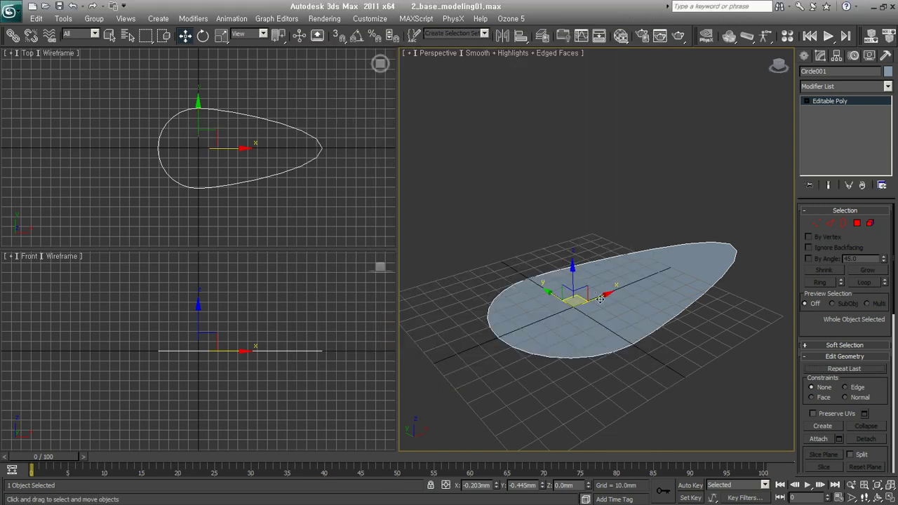
{"action": "left_click", "coordinate": [862, 185]}
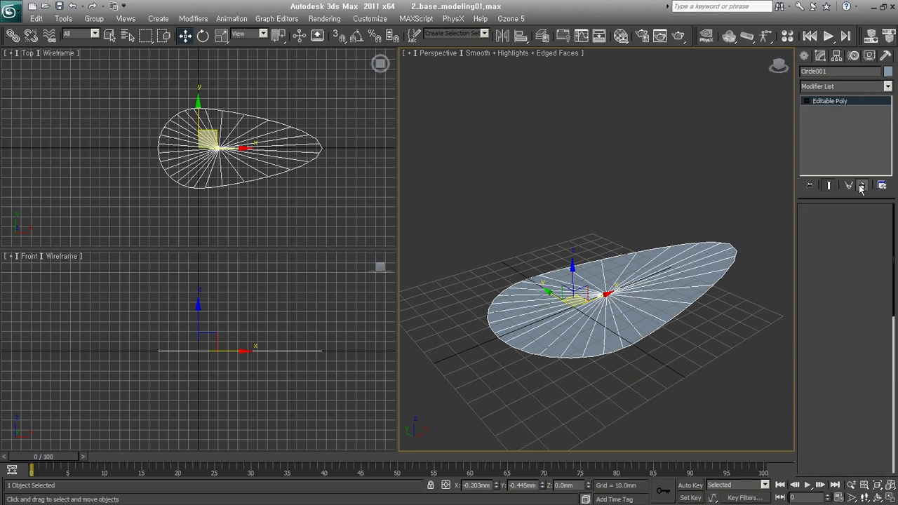
{"action": "left_click_drag", "start_coordinate": [881, 237], "coordinate": [885, 261]}
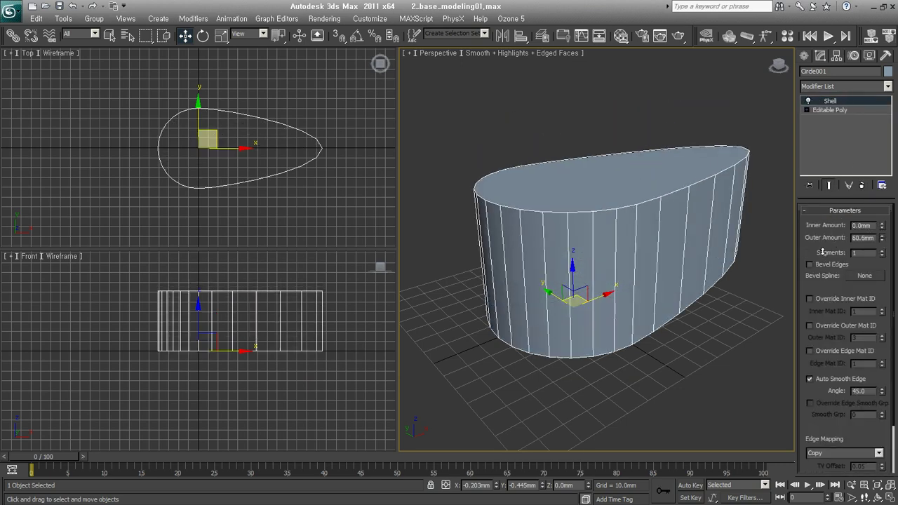
{"action": "left_click_drag", "start_coordinate": [882, 252], "coordinate": [882, 256]}
Step: Incrementally save the scene as 2_base_modeling02.max
{"action": "middle_click_drag", "start_coordinate": [540, 265], "coordinate": [532, 306]}
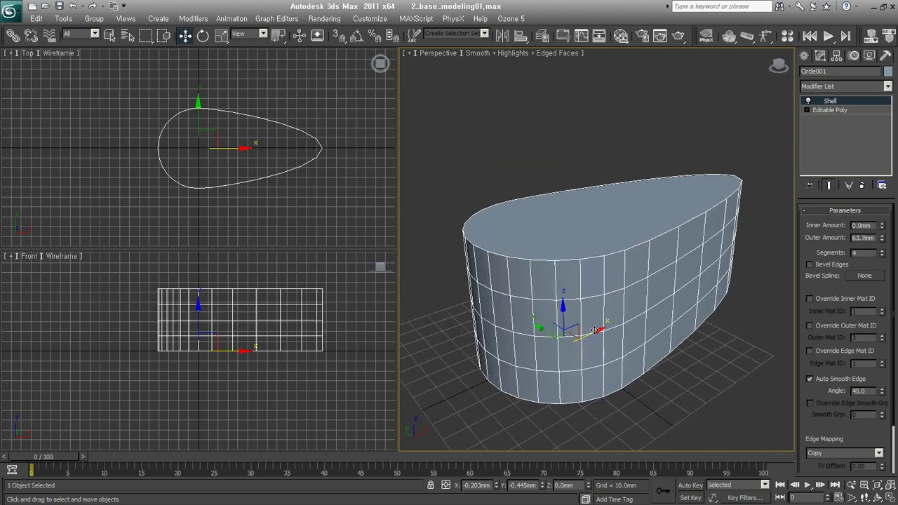
{"action": "left_click", "coordinate": [566, 337]}
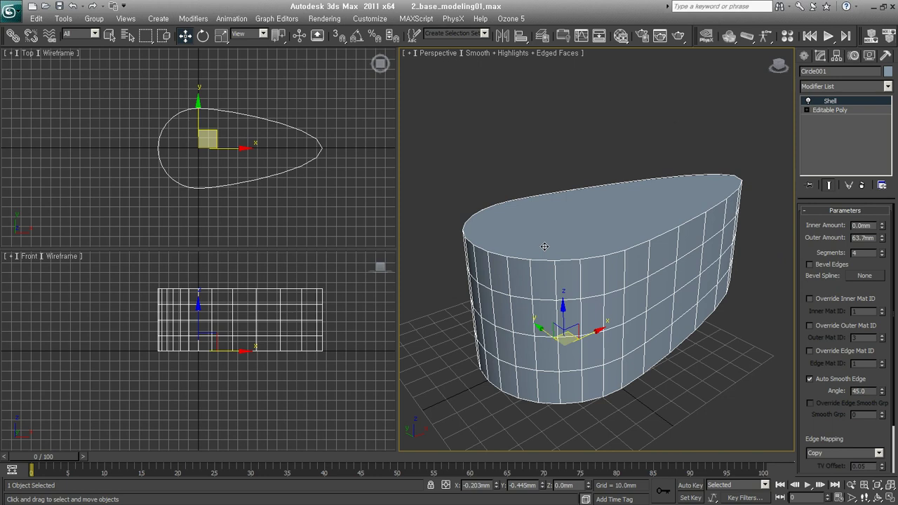
{"action": "key", "text": "ctrl+s"}
{"action": "left_click", "coordinate": [11, 12]}
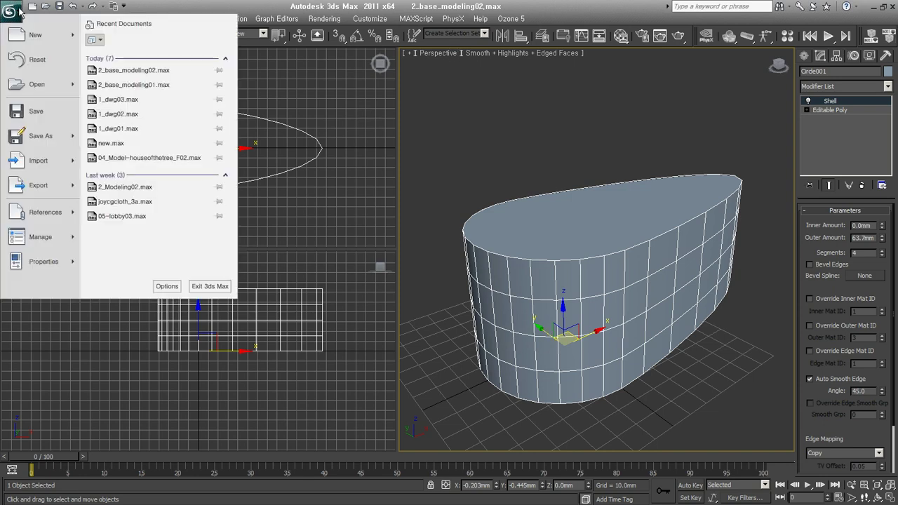
Step: In Open File, preview thumbnails of 1_dwg02, 1_dwg03 and both 2_base_modeling scenes
{"action": "left_click", "coordinate": [41, 90]}
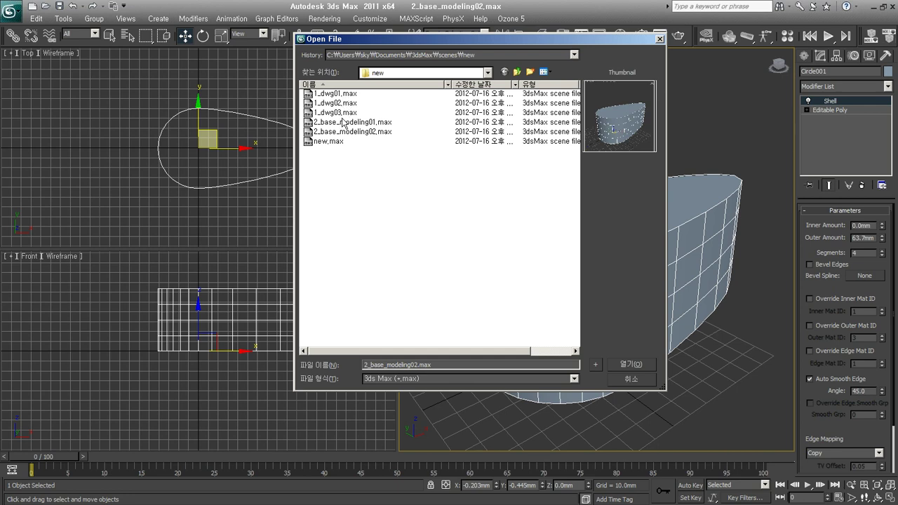
{"action": "left_click", "coordinate": [343, 105]}
{"action": "left_click", "coordinate": [345, 113]}
{"action": "left_click", "coordinate": [360, 123]}
{"action": "left_click", "coordinate": [357, 133]}
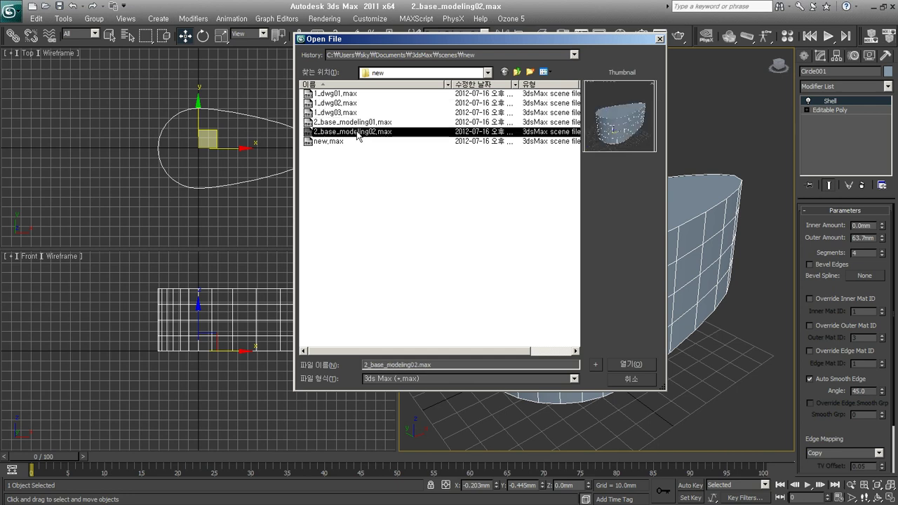
{"action": "left_click", "coordinate": [362, 123]}
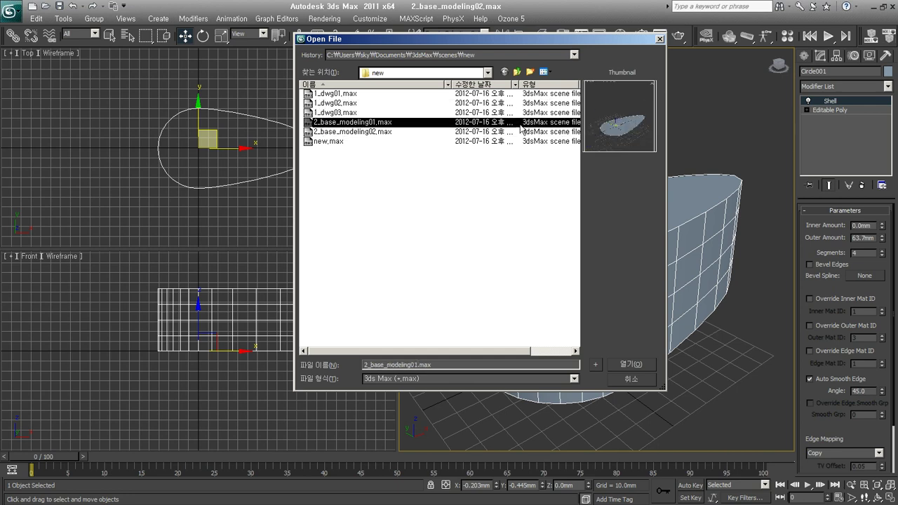
{"action": "left_click", "coordinate": [385, 132]}
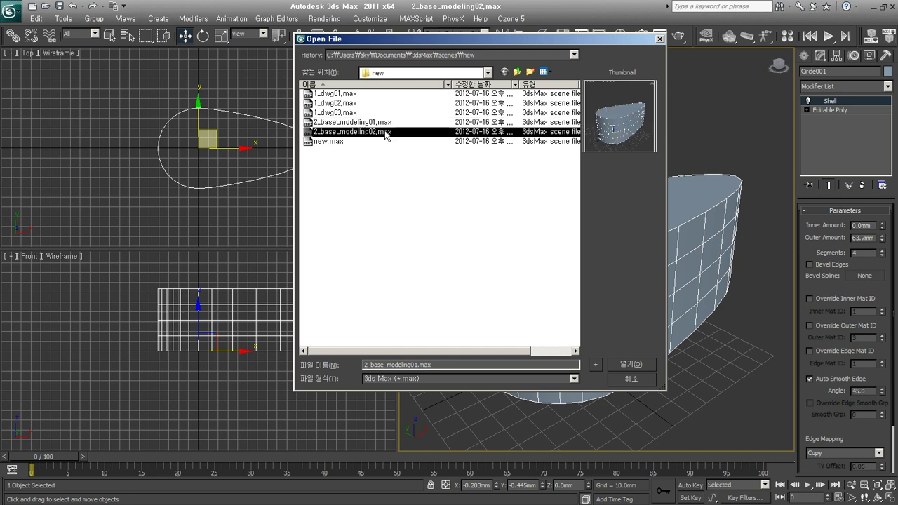
{"action": "left_click", "coordinate": [337, 114]}
{"action": "left_click", "coordinate": [389, 195]}
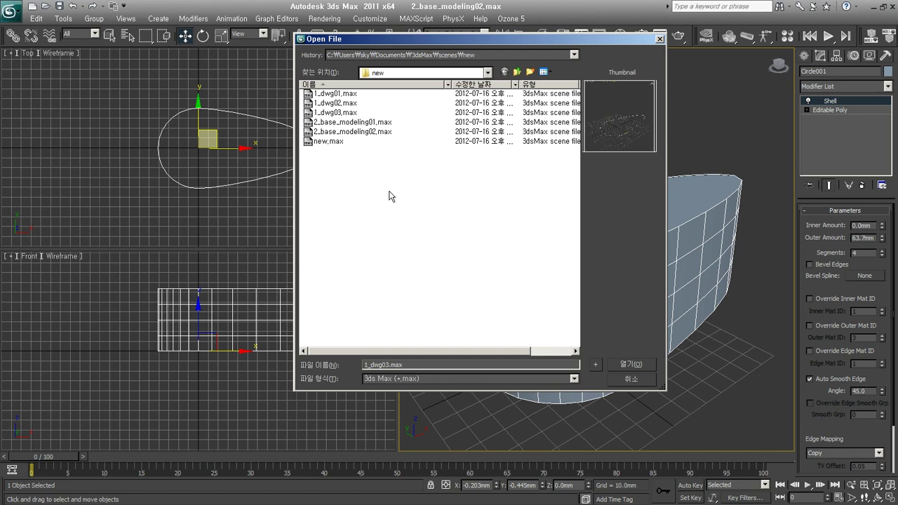
{"action": "mouse_move", "coordinate": [353, 131]}
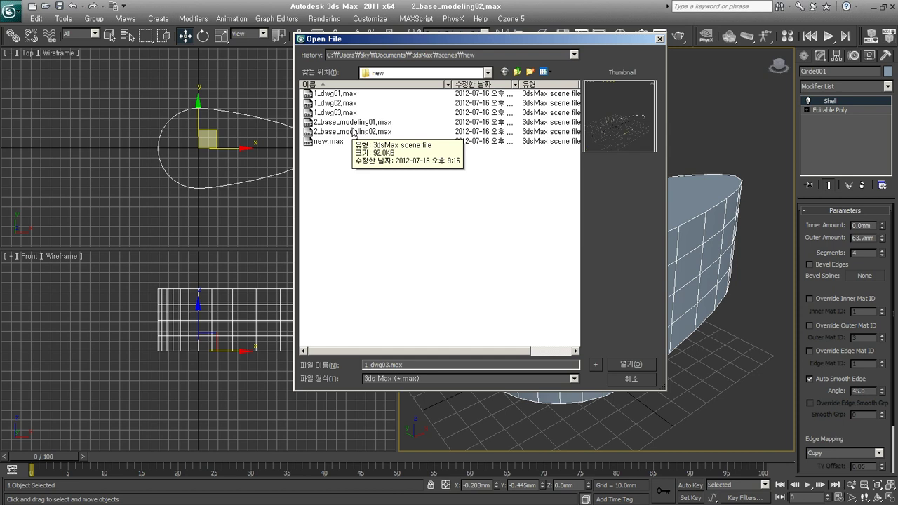
Step: Browse the D: drive into 00-2012_VPI_part3 > MAX > P01 and sort files by name
{"action": "left_click", "coordinate": [452, 72]}
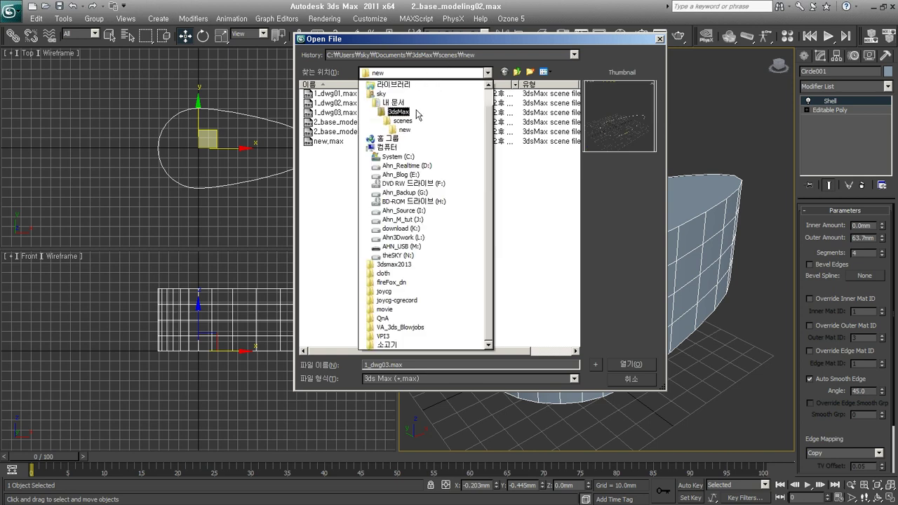
{"action": "left_click", "coordinate": [417, 167]}
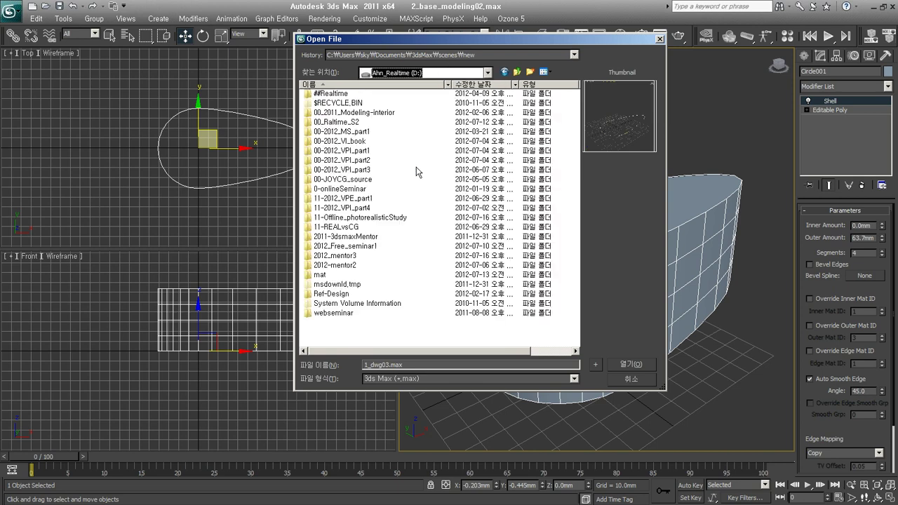
{"action": "double_click", "coordinate": [357, 170]}
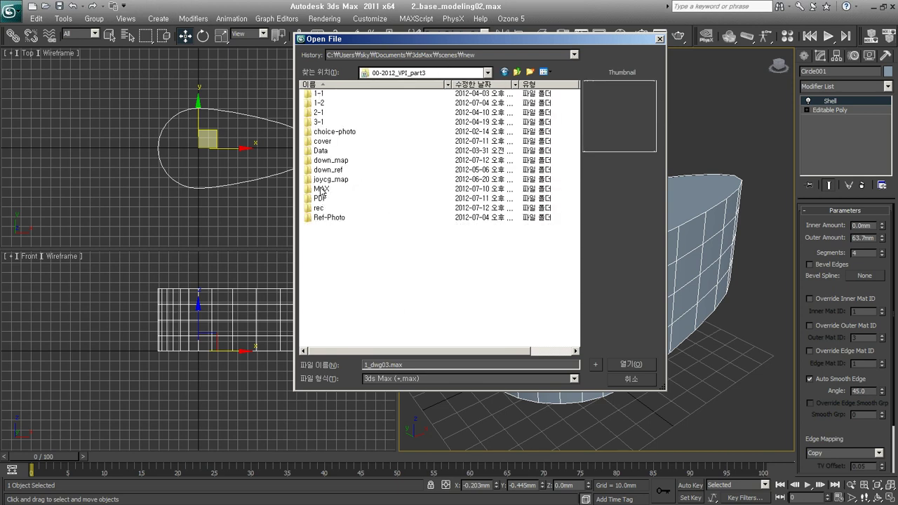
{"action": "double_click", "coordinate": [321, 189]}
{"action": "double_click", "coordinate": [320, 96]}
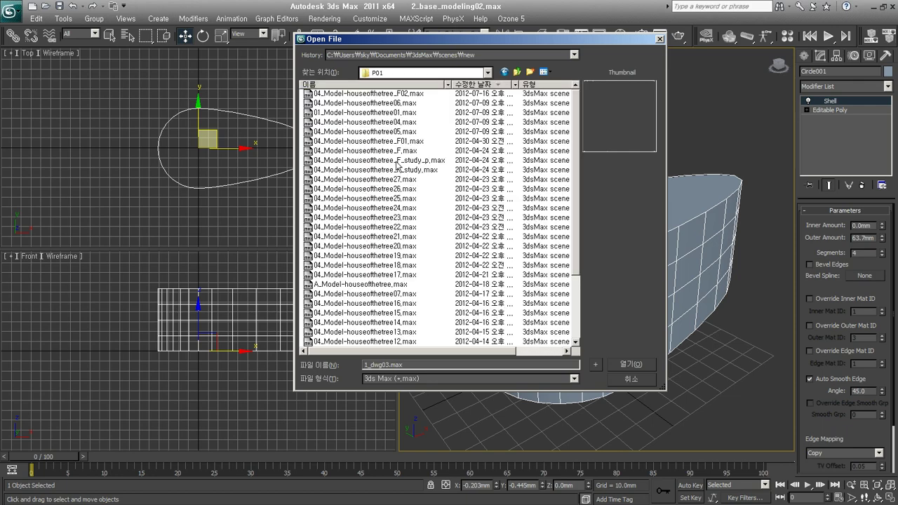
{"action": "left_click", "coordinate": [372, 85]}
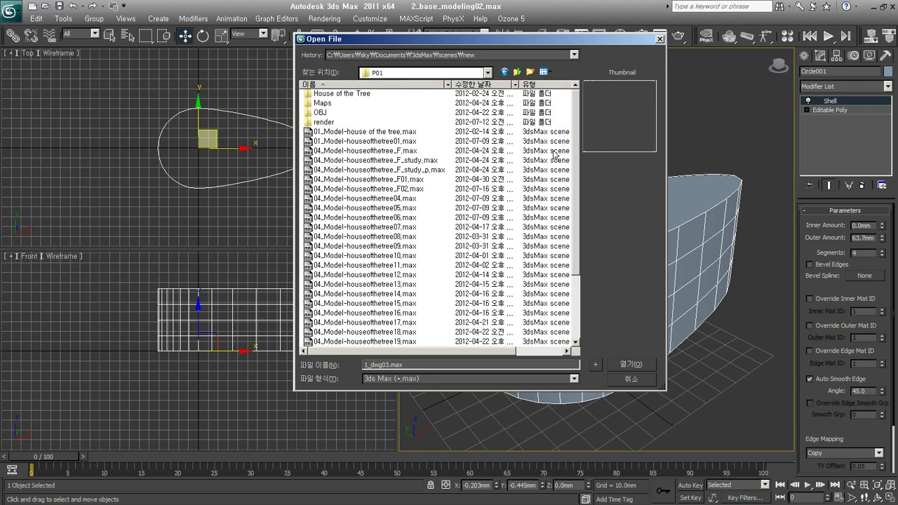
{"action": "scroll", "coordinate": [354, 139], "scroll_direction": "down", "scroll_amount": 3}
{"action": "scroll", "coordinate": [354, 139], "scroll_direction": "up", "scroll_amount": 3}
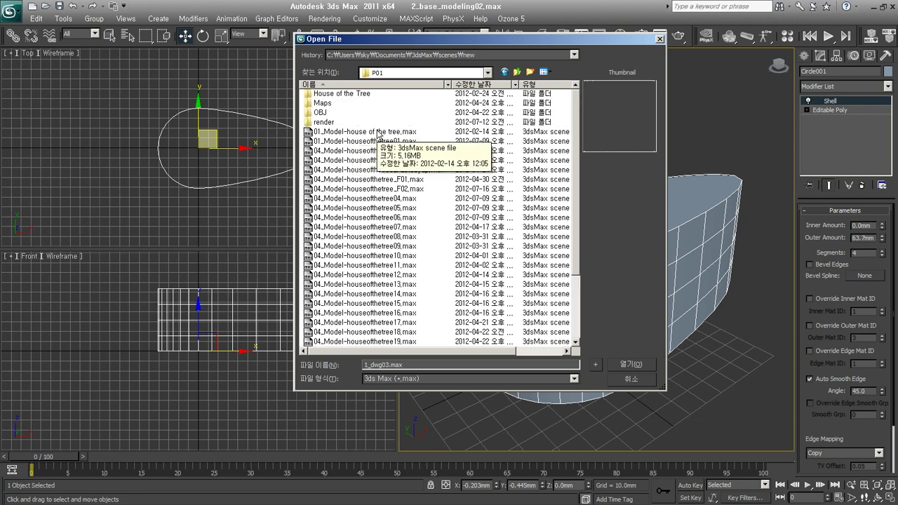
{"action": "scroll", "coordinate": [377, 134], "scroll_direction": "down", "scroll_amount": 3}
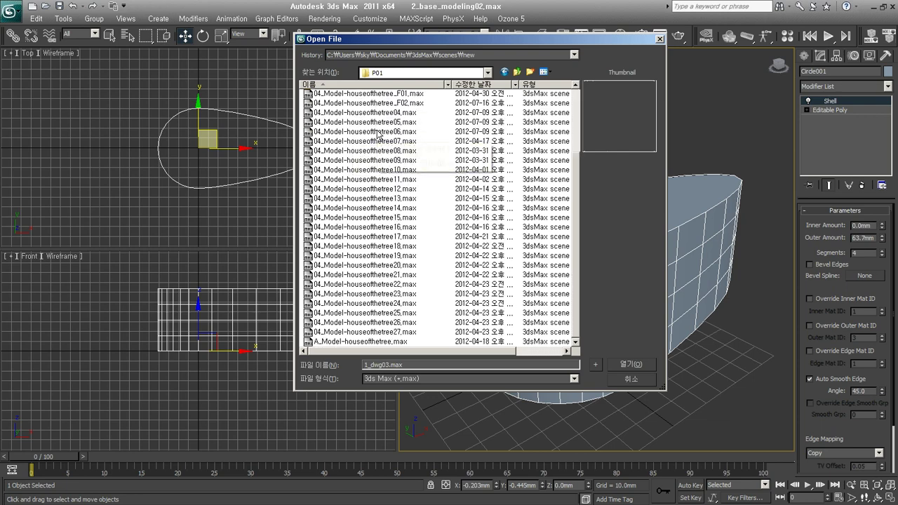
Step: Go to Ahn_Realtime (D:) > 00_Raltime_S2 > 0-Villa Amanzi > MAX, sorted by name, previewing 0_baseDwg.max
{"action": "left_click", "coordinate": [426, 75]}
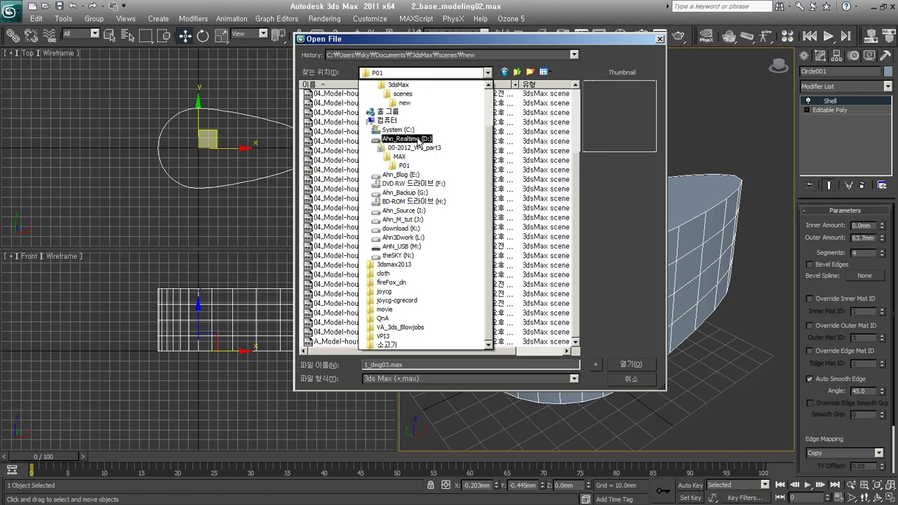
{"action": "left_click", "coordinate": [419, 140]}
{"action": "double_click", "coordinate": [361, 128]}
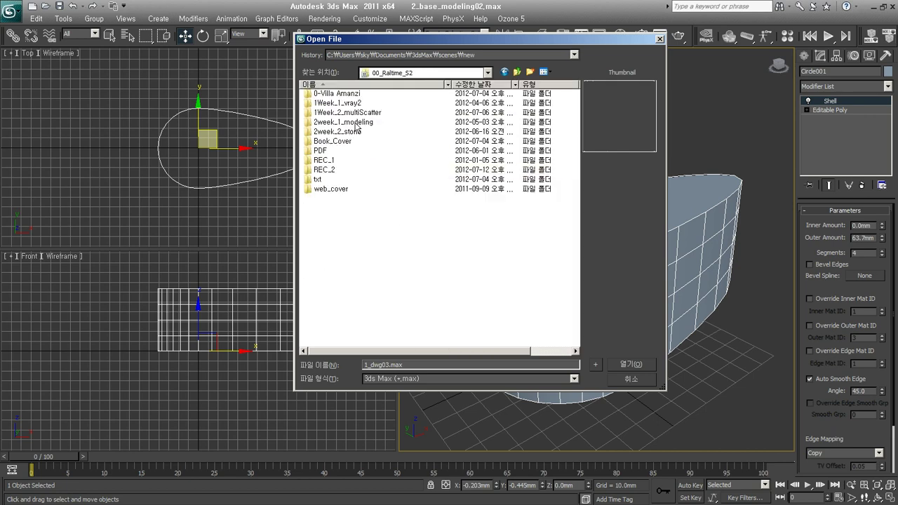
{"action": "double_click", "coordinate": [349, 96]}
{"action": "double_click", "coordinate": [439, 210]}
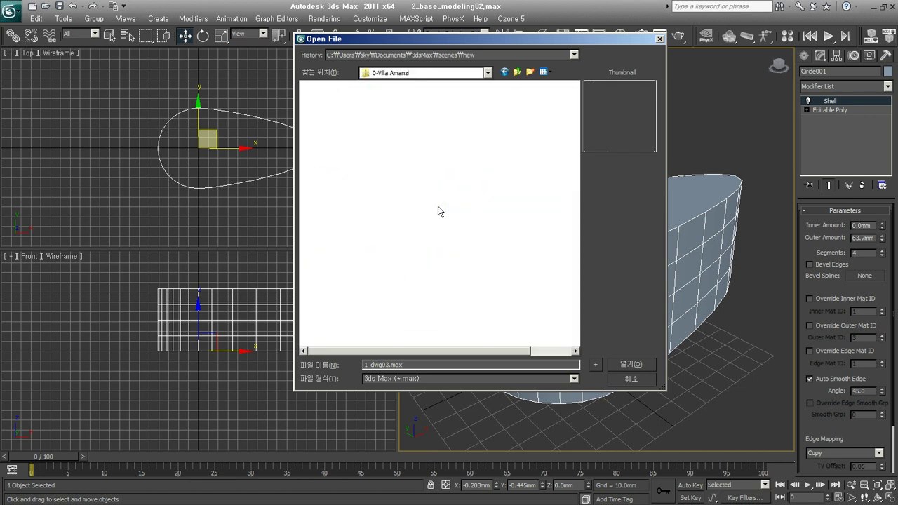
{"action": "left_click", "coordinate": [353, 85]}
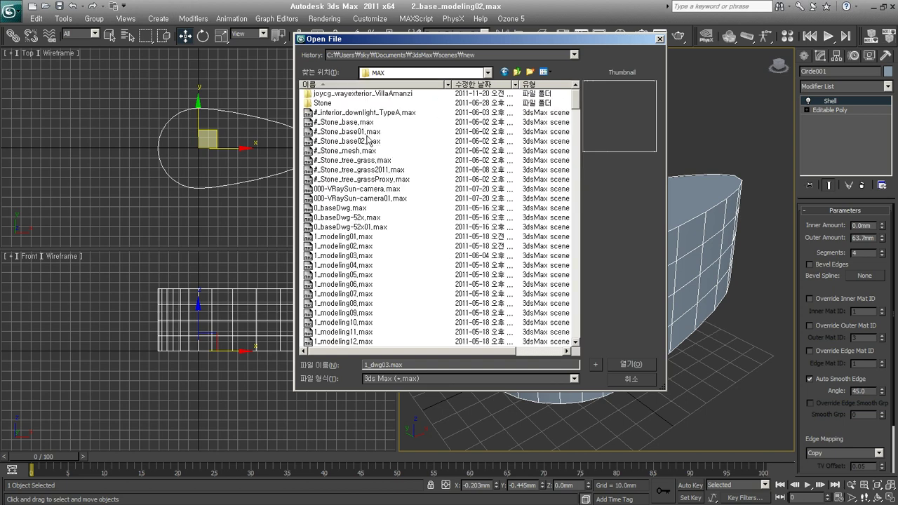
{"action": "left_click", "coordinate": [338, 208]}
{"action": "scroll", "coordinate": [426, 251], "scroll_direction": "down", "scroll_amount": 1}
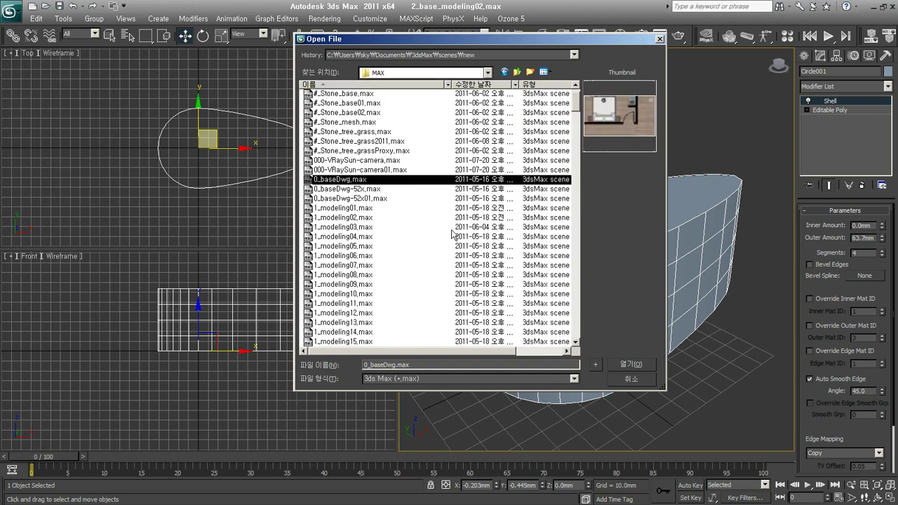
Step: Scroll down through the MAX folder's list of scene files
{"action": "scroll", "coordinate": [421, 236], "scroll_direction": "down", "scroll_amount": 4}
{"action": "scroll", "coordinate": [402, 232], "scroll_direction": "down", "scroll_amount": 3}
{"action": "scroll", "coordinate": [402, 233], "scroll_direction": "down", "scroll_amount": 5}
{"action": "scroll", "coordinate": [401, 233], "scroll_direction": "down", "scroll_amount": 3}
{"action": "scroll", "coordinate": [402, 233], "scroll_direction": "down", "scroll_amount": 5}
{"action": "scroll", "coordinate": [402, 233], "scroll_direction": "down", "scroll_amount": 5}
{"action": "scroll", "coordinate": [402, 232], "scroll_direction": "down", "scroll_amount": 3}
{"action": "scroll", "coordinate": [402, 232], "scroll_direction": "down", "scroll_amount": 4}
{"action": "scroll", "coordinate": [400, 232], "scroll_direction": "down", "scroll_amount": 4}
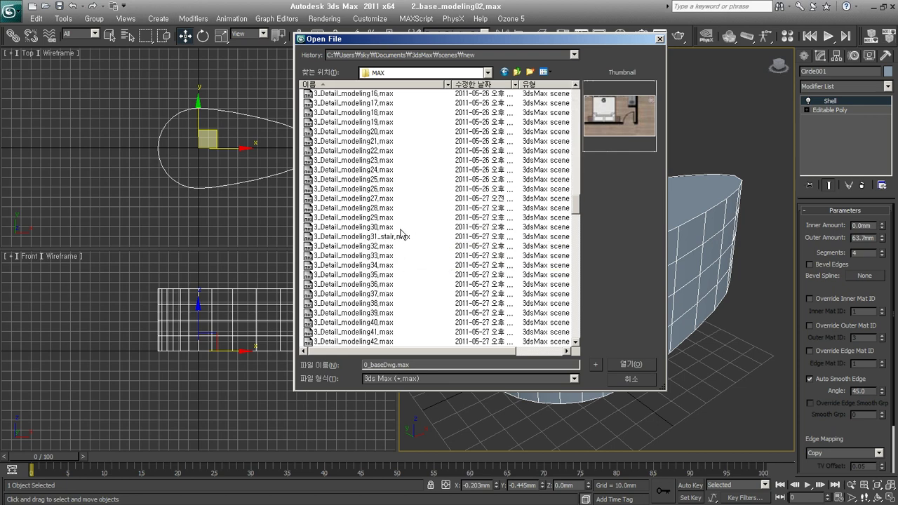
{"action": "scroll", "coordinate": [398, 240], "scroll_direction": "down", "scroll_amount": 4}
{"action": "scroll", "coordinate": [397, 241], "scroll_direction": "down", "scroll_amount": 1}
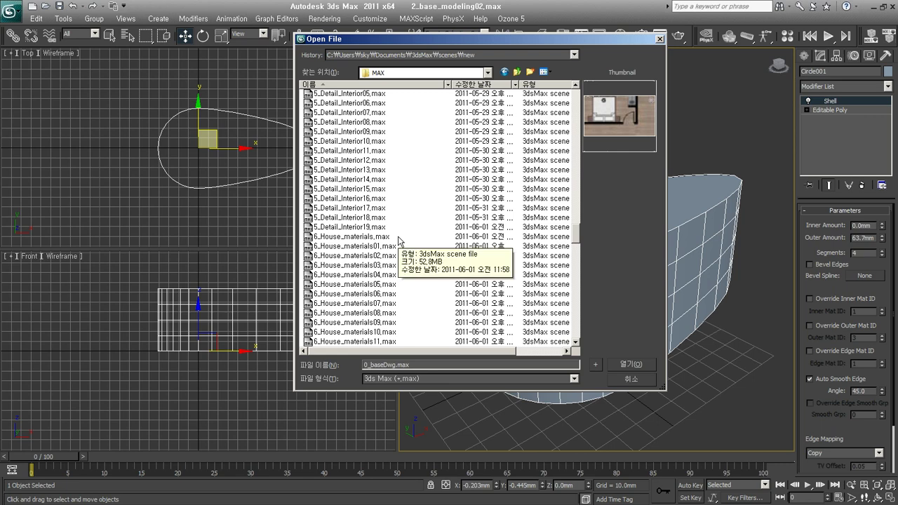
{"action": "scroll", "coordinate": [396, 247], "scroll_direction": "down", "scroll_amount": 8}
{"action": "scroll", "coordinate": [395, 253], "scroll_direction": "down", "scroll_amount": 9}
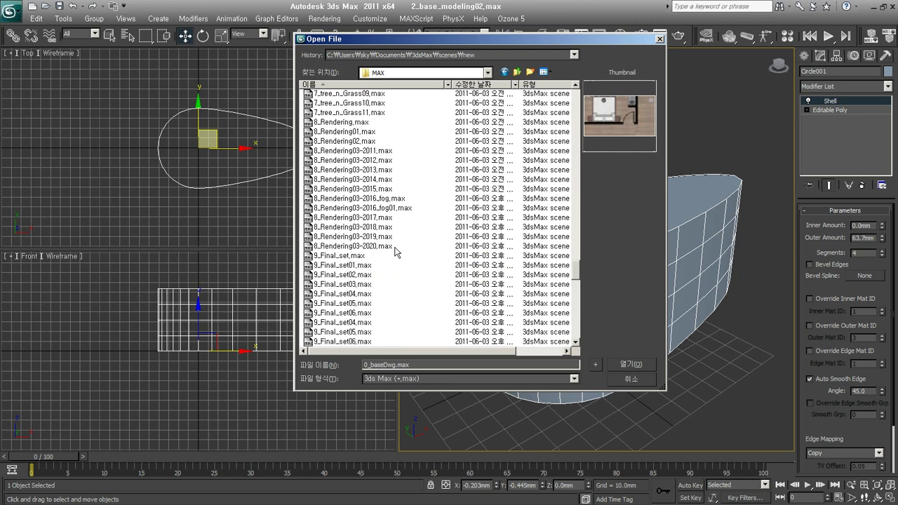
{"action": "scroll", "coordinate": [395, 253], "scroll_direction": "down", "scroll_amount": 6}
{"action": "scroll", "coordinate": [395, 252], "scroll_direction": "down", "scroll_amount": 1}
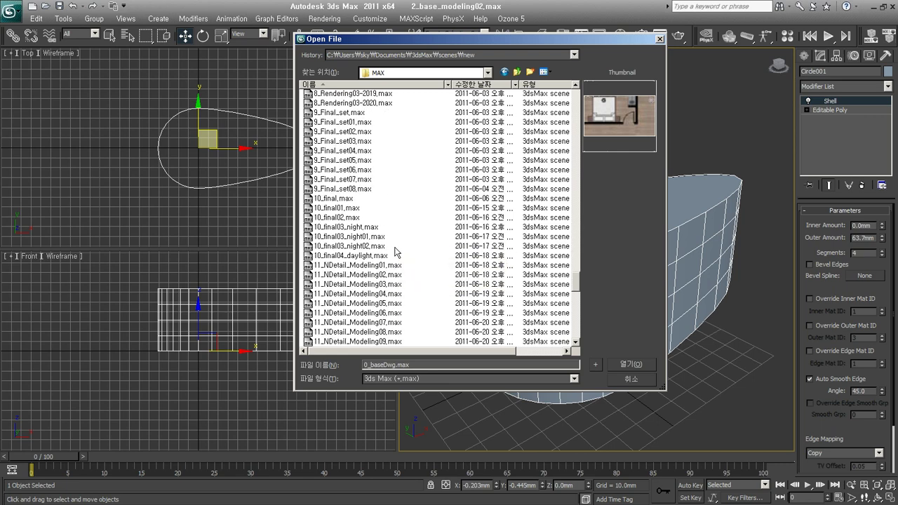
{"action": "scroll", "coordinate": [395, 253], "scroll_direction": "down", "scroll_amount": 4}
{"action": "scroll", "coordinate": [394, 253], "scroll_direction": "down", "scroll_amount": 6}
{"action": "scroll", "coordinate": [395, 252], "scroll_direction": "down", "scroll_amount": 4}
{"action": "scroll", "coordinate": [393, 259], "scroll_direction": "down", "scroll_amount": 4}
{"action": "scroll", "coordinate": [372, 259], "scroll_direction": "down", "scroll_amount": 3}
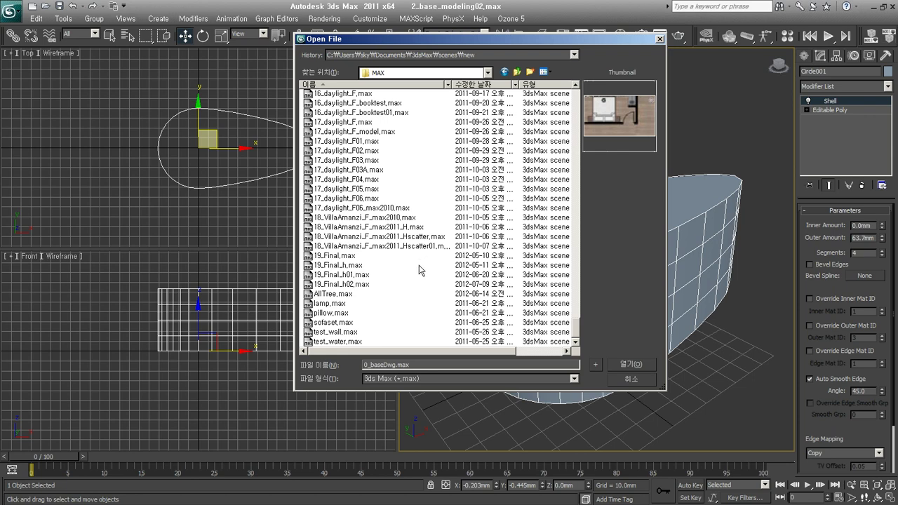
{"action": "mouse_move", "coordinate": [575, 331]}
{"action": "left_mouse_down"}
{"action": "mouse_move", "coordinate": [575, 214]}
{"action": "mouse_move", "coordinate": [559, 344]}
{"action": "left_mouse_up"}
{"action": "left_click_drag", "start_coordinate": [576, 334], "coordinate": [573, 297]}
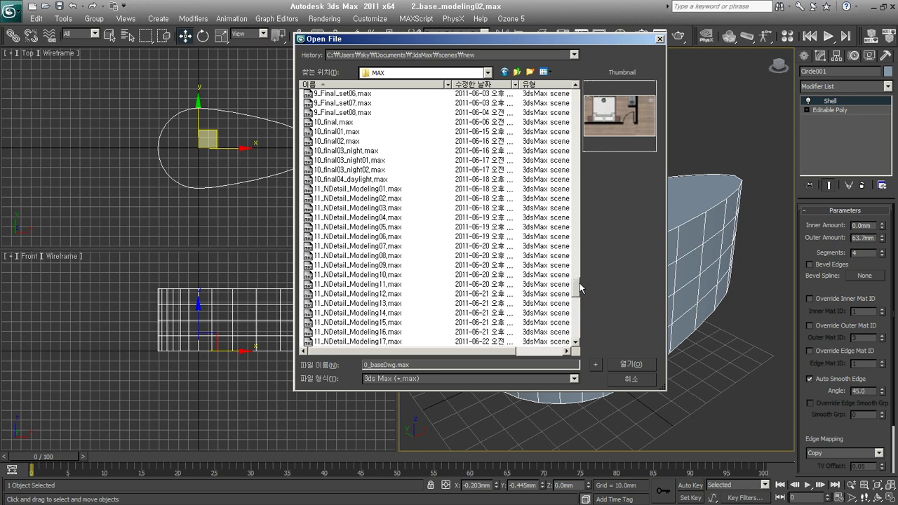
{"action": "left_click_drag", "start_coordinate": [574, 286], "coordinate": [575, 336]}
Step: Preview 19_Final_h02.max and 19_Final_h01.max, then cancel without opening anything
{"action": "left_click", "coordinate": [351, 284]}
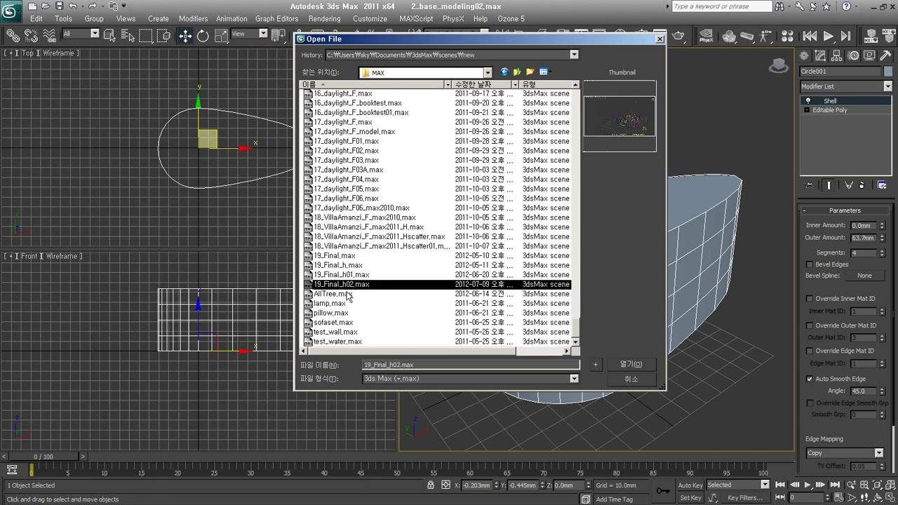
{"action": "left_click", "coordinate": [352, 275]}
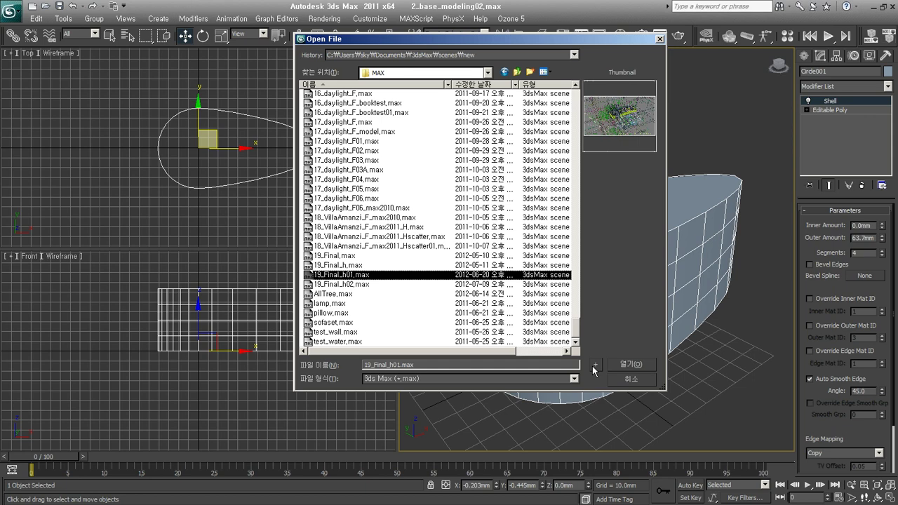
{"action": "left_click", "coordinate": [630, 380]}
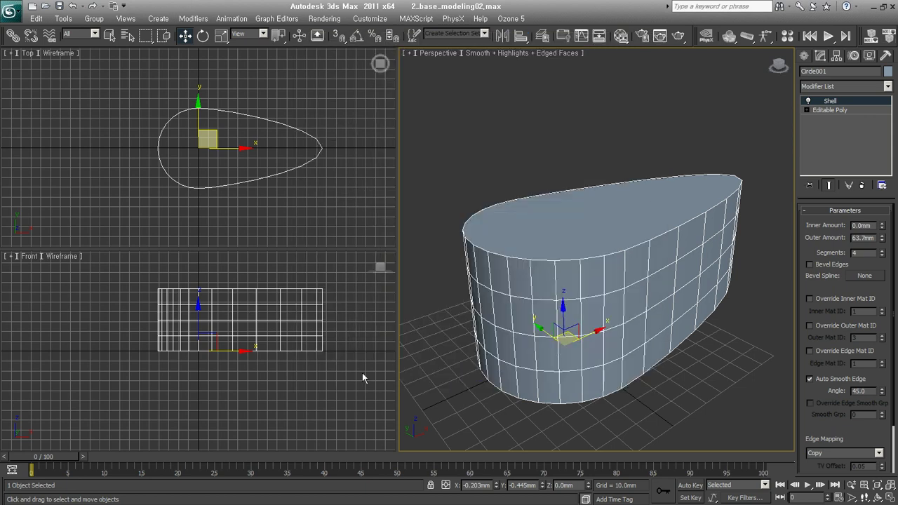
Step: Open Customize User Interface on the Keyboard tab showing the 0_JOYCG shortcuts
{"action": "left_click", "coordinate": [370, 18]}
{"action": "key", "text": "Escape"}
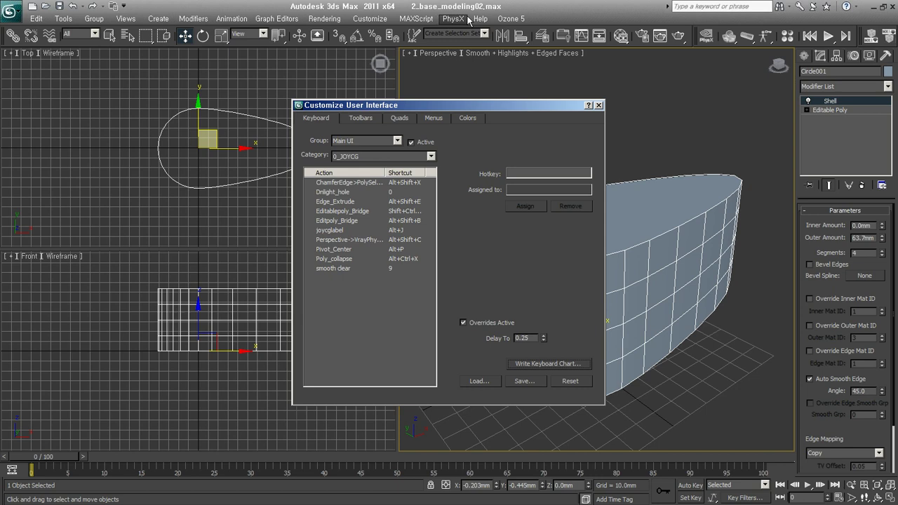
Step: Under All Commands, confirm Ctrl+Shift+Alt+S is assigned to Save Incremental (+), then close the dialog
{"action": "left_click", "coordinate": [364, 156]}
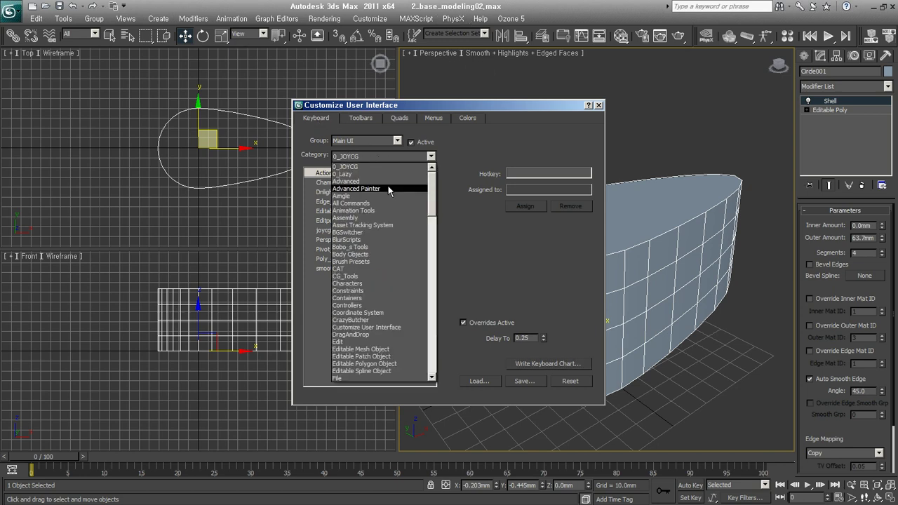
{"action": "left_click", "coordinate": [399, 203]}
{"action": "left_click", "coordinate": [525, 174]}
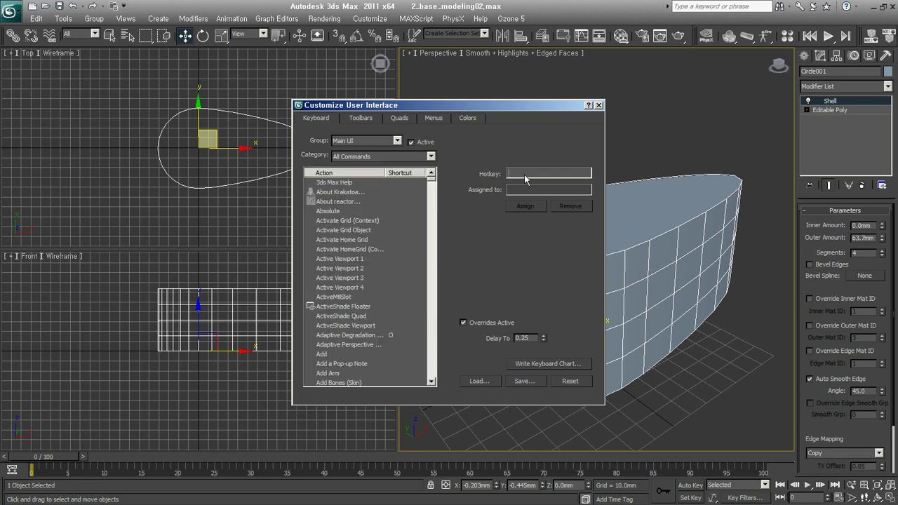
{"action": "key", "text": "ctrl+shift+alt+s"}
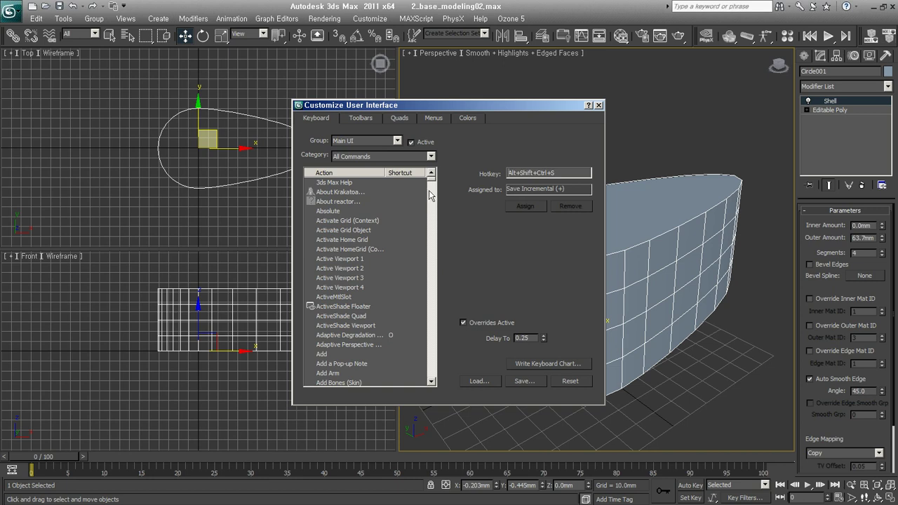
{"action": "left_click", "coordinate": [417, 220]}
{"action": "type", "text": "save"}
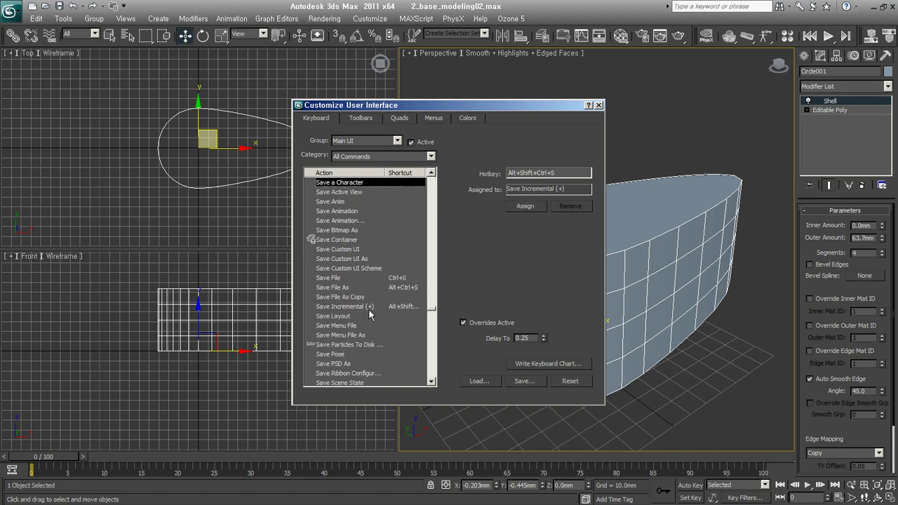
{"action": "left_click", "coordinate": [368, 308]}
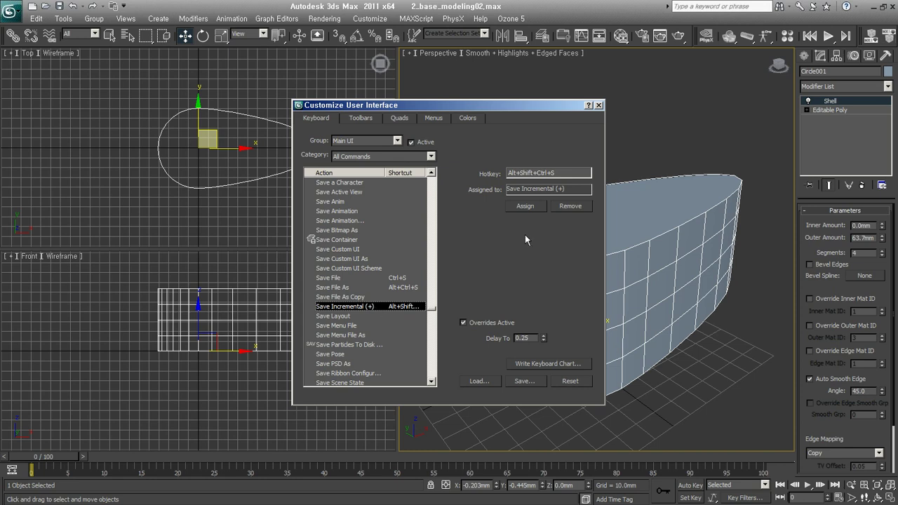
{"action": "left_click", "coordinate": [599, 105]}
{"action": "left_click", "coordinate": [543, 110]}
{"action": "left_click", "coordinate": [599, 313]}
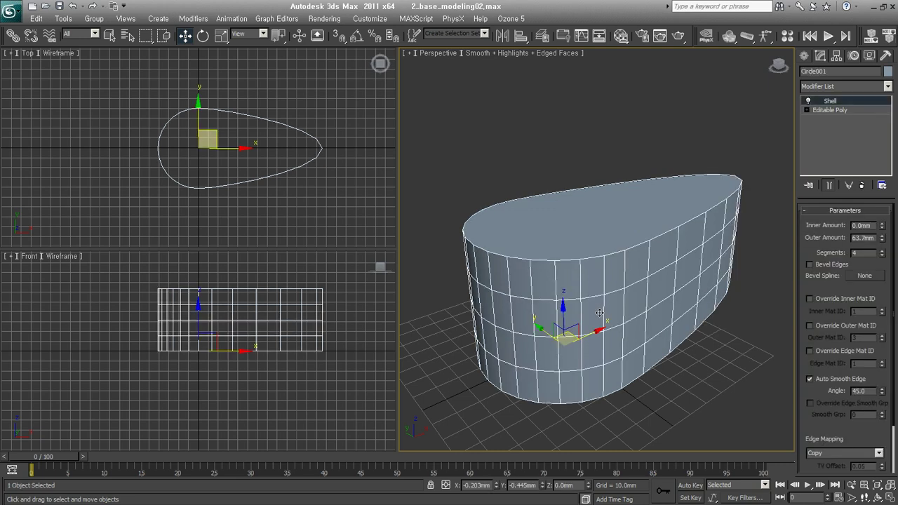
Step: Delete the shell object and draw a test circle of radius 49.419mm
{"action": "key", "text": "Delete"}
{"action": "key", "text": "z"}
{"action": "left_click", "coordinate": [808, 56]}
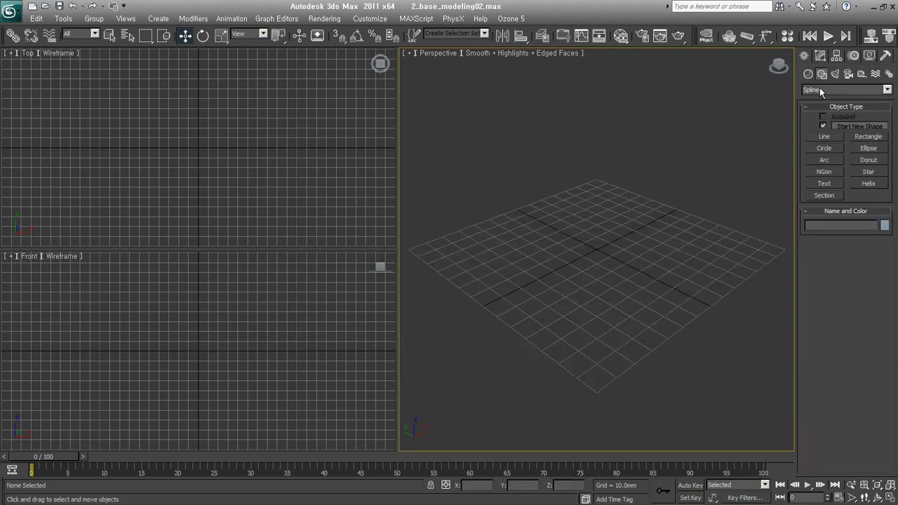
{"action": "left_click", "coordinate": [825, 148]}
{"action": "left_click_drag", "start_coordinate": [577, 234], "coordinate": [585, 292]}
Step: Switch the perspective viewport to Top, show the grid, and frame the circle
{"action": "key", "text": "t"}
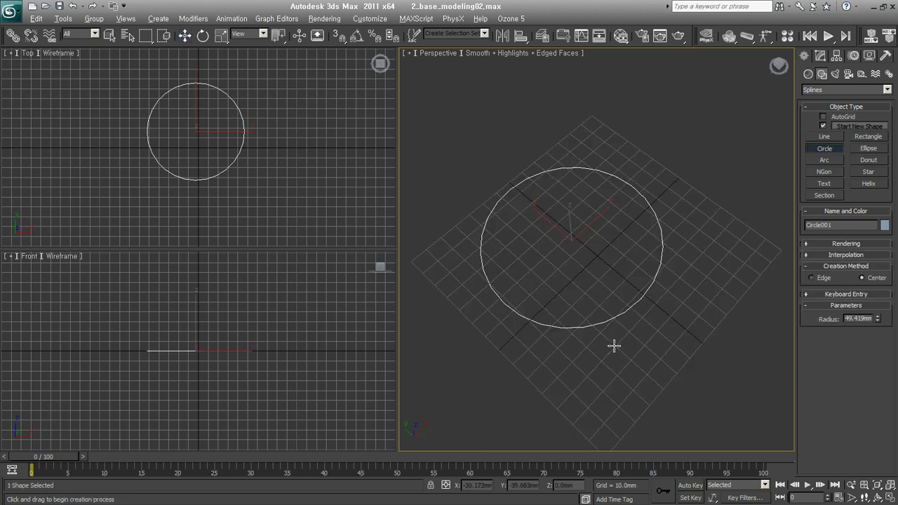
{"action": "key", "text": "z"}
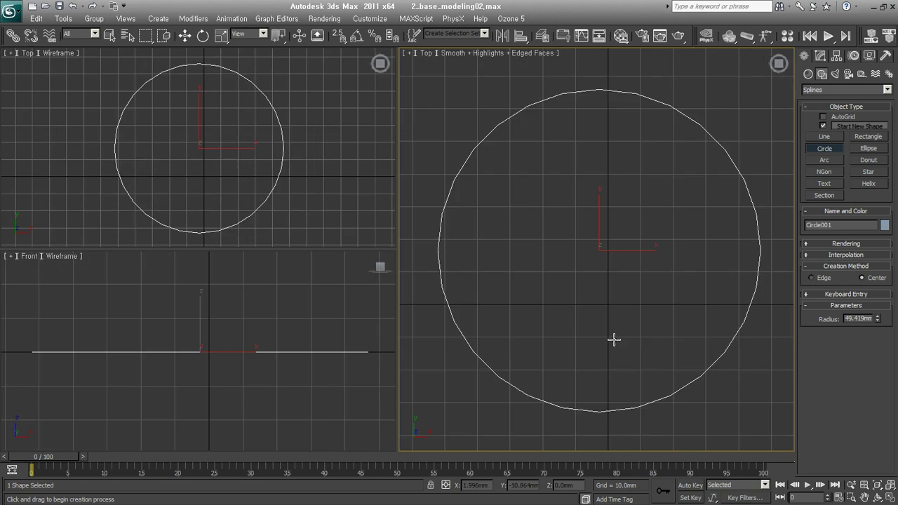
{"action": "key", "text": "g"}
{"action": "key", "text": "g"}
{"action": "scroll", "coordinate": [613, 290], "scroll_direction": "down", "scroll_amount": 2}
{"action": "scroll", "coordinate": [557, 287], "scroll_direction": "down", "scroll_amount": 2}
{"action": "scroll", "coordinate": [558, 283], "scroll_direction": "down", "scroll_amount": 4}
{"action": "middle_click_drag", "start_coordinate": [558, 283], "coordinate": [541, 238]}
{"action": "scroll", "coordinate": [547, 250], "scroll_direction": "up", "scroll_amount": 2}
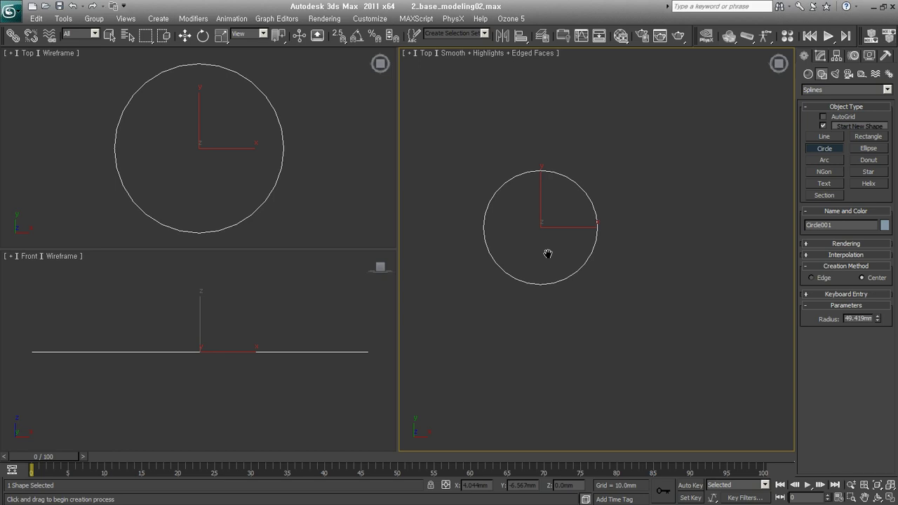
{"action": "scroll", "coordinate": [585, 263], "scroll_direction": "up", "scroll_amount": 2}
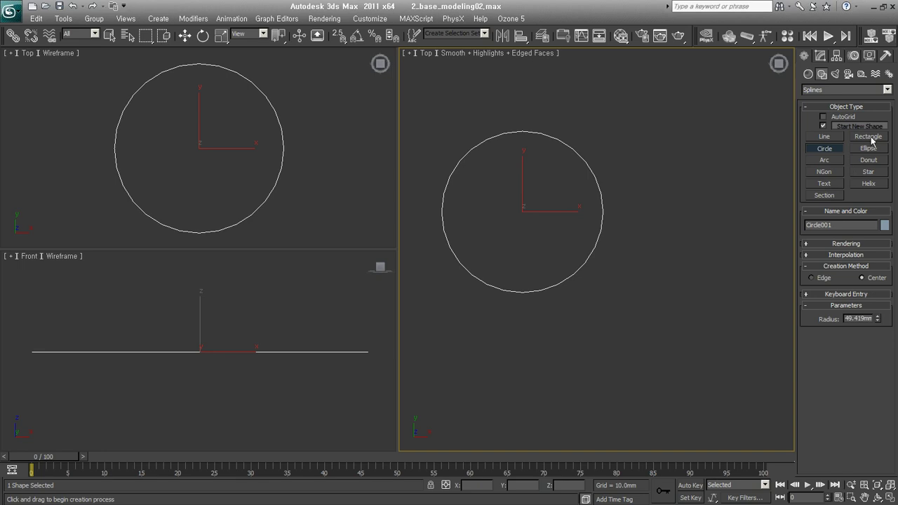
Step: Draw two test rectangles in the Top view, toggling Start New Shape off and on
{"action": "left_click", "coordinate": [868, 137]}
{"action": "left_click", "coordinate": [825, 127]}
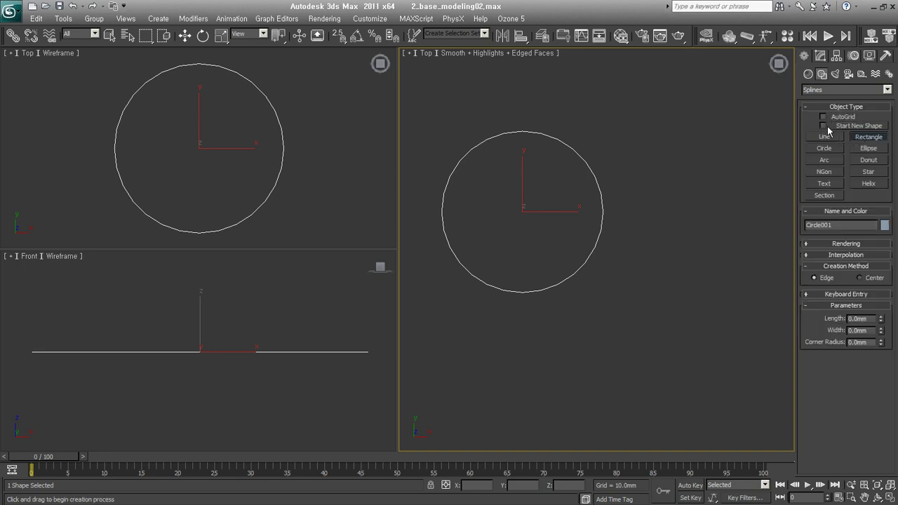
{"action": "left_click", "coordinate": [822, 126]}
{"action": "left_click", "coordinate": [869, 136]}
{"action": "left_click_drag", "start_coordinate": [536, 209], "coordinate": [677, 362]}
{"action": "left_click_drag", "start_coordinate": [613, 122], "coordinate": [736, 292]}
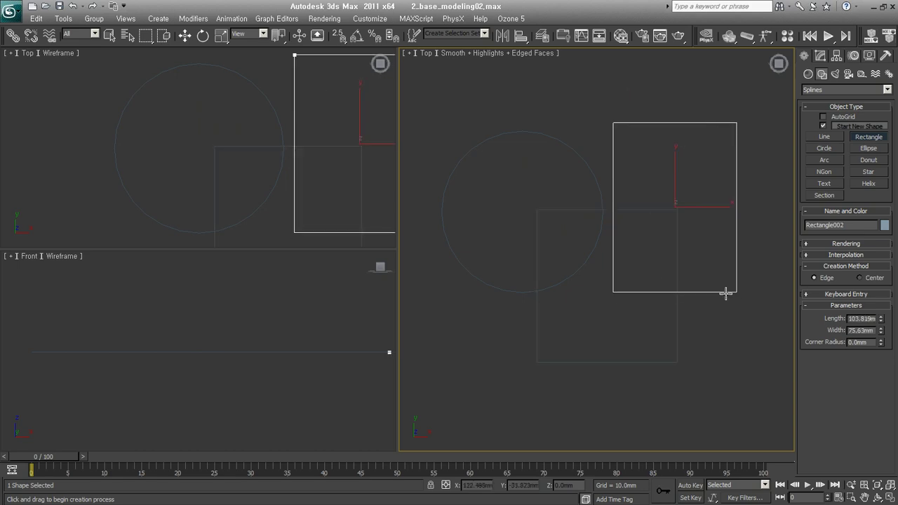
Step: Delete all shapes and set the next object colour to green
{"action": "key", "text": "w"}
{"action": "key", "text": "ctrl+a"}
{"action": "key", "text": "Delete"}
{"action": "left_click", "coordinate": [883, 225]}
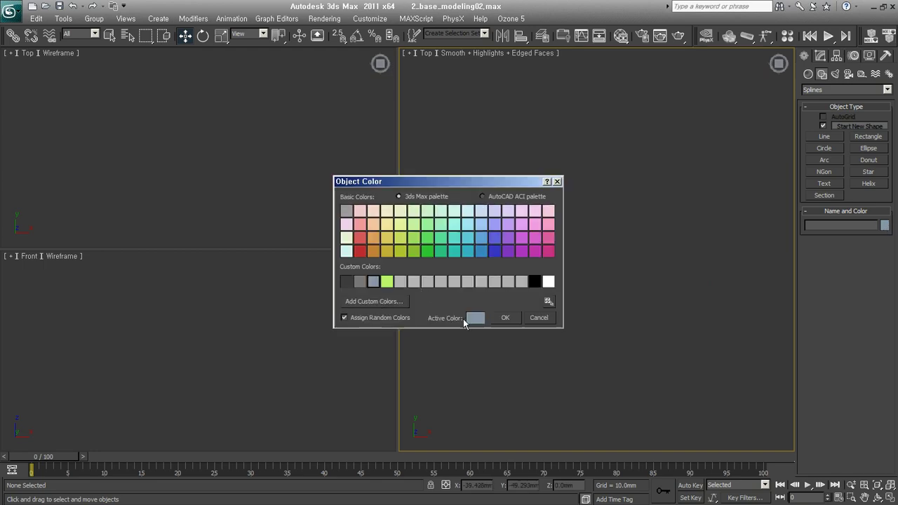
{"action": "left_click", "coordinate": [422, 241]}
{"action": "left_click", "coordinate": [504, 317]}
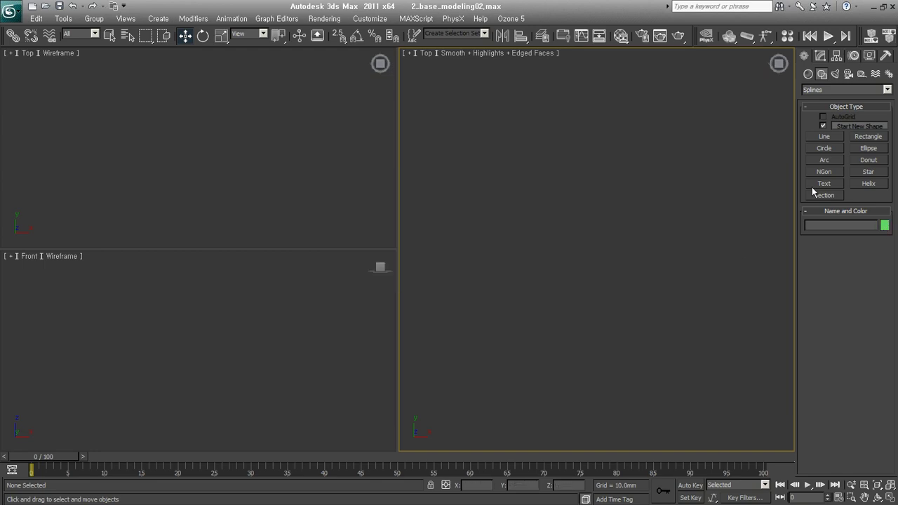
{"action": "left_click", "coordinate": [824, 147]}
Step: Draw a circle, then a wide rectangle and a tall narrow rectangle over it
{"action": "left_click_drag", "start_coordinate": [525, 228], "coordinate": [588, 264]}
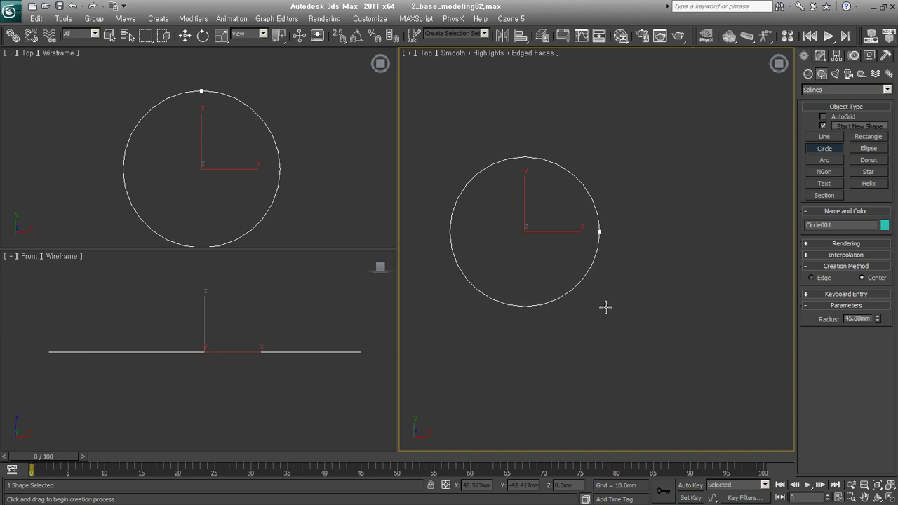
{"action": "scroll", "coordinate": [588, 264], "scroll_direction": "down", "scroll_amount": 2}
{"action": "left_click", "coordinate": [868, 136]}
{"action": "left_click_drag", "start_coordinate": [536, 133], "coordinate": [660, 200]}
{"action": "left_click_drag", "start_coordinate": [611, 175], "coordinate": [639, 276]}
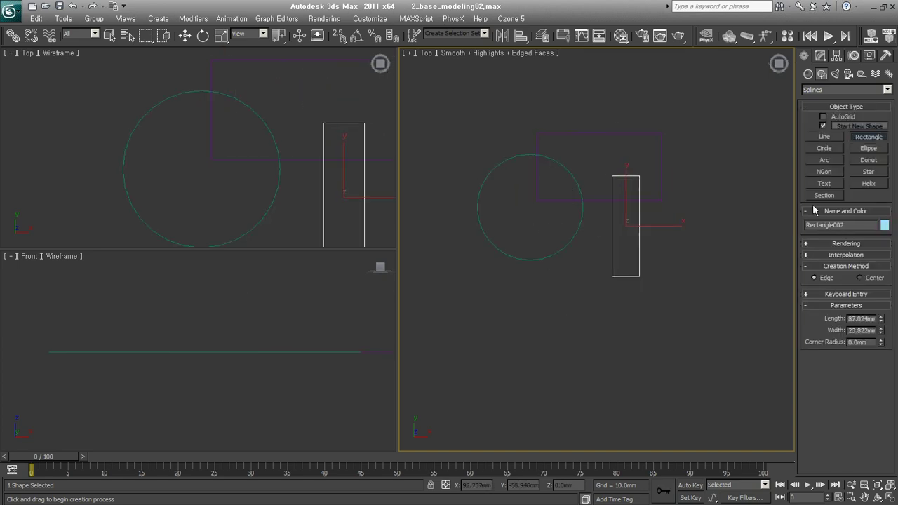
Step: Place a 'MAX' text shape below the circle and select it
{"action": "left_click", "coordinate": [824, 183]}
{"action": "left_click_drag", "start_coordinate": [600, 300], "coordinate": [659, 301]}
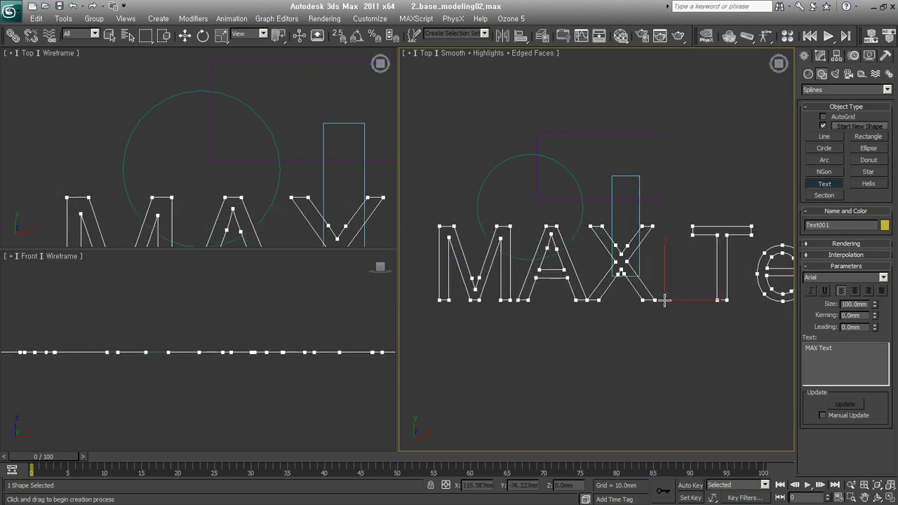
{"action": "left_click_drag", "start_coordinate": [696, 382], "coordinate": [692, 395]}
{"action": "right_click", "coordinate": [691, 395]}
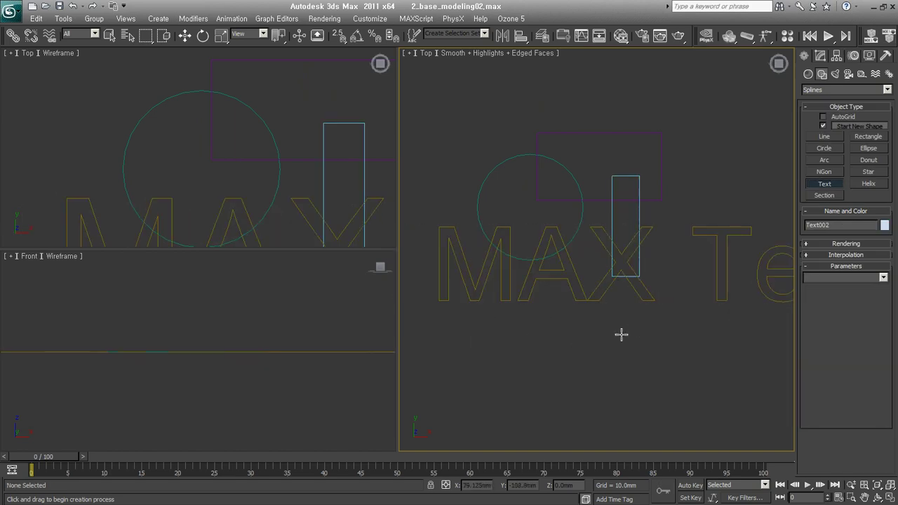
{"action": "scroll", "coordinate": [591, 315], "scroll_direction": "down", "scroll_amount": 2}
{"action": "scroll", "coordinate": [587, 315], "scroll_direction": "down", "scroll_amount": 2}
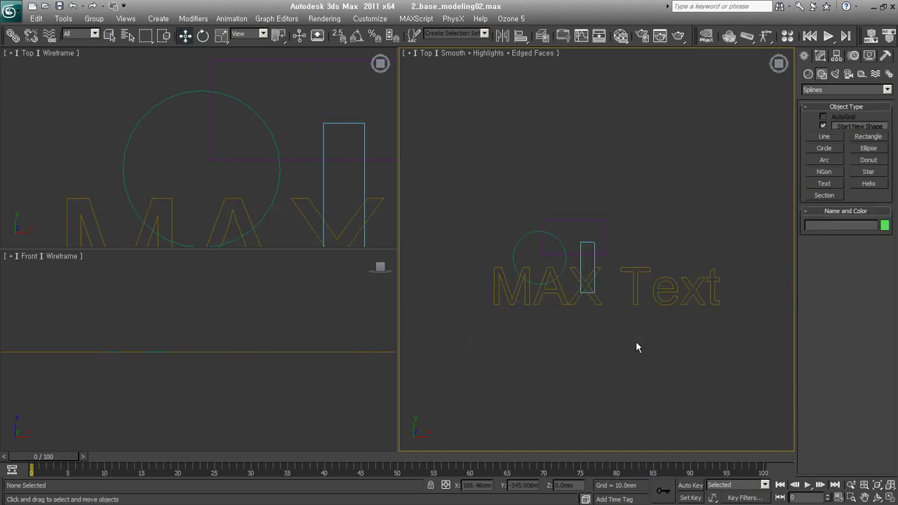
{"action": "left_click", "coordinate": [632, 283]}
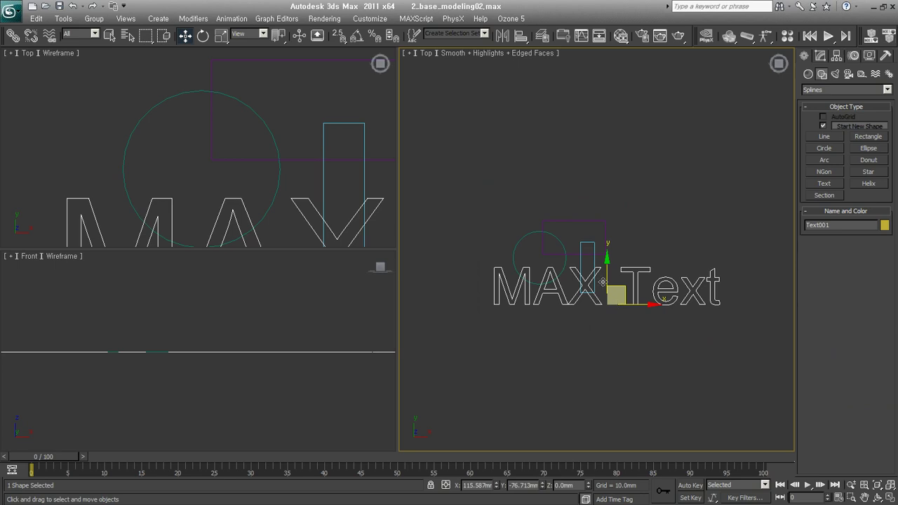
{"action": "right_click", "coordinate": [513, 200]}
{"action": "mouse_move", "coordinate": [566, 390]}
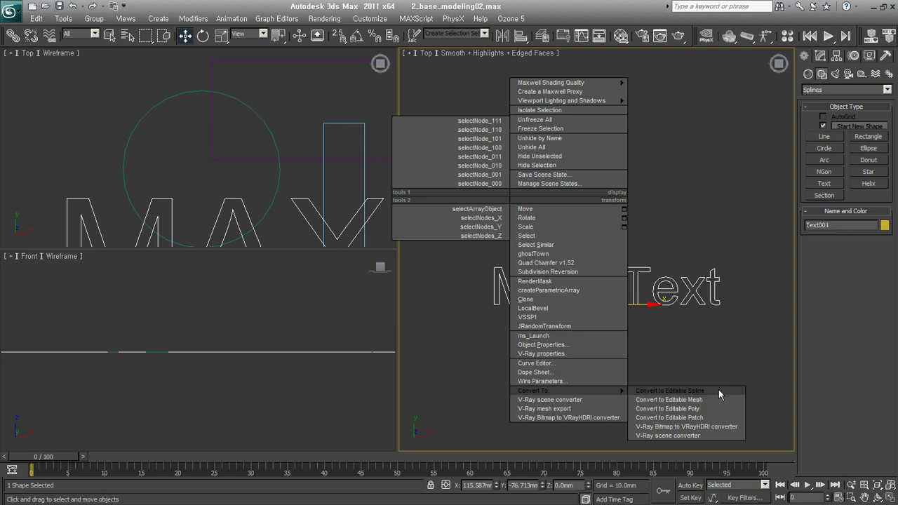
Step: Convert the MAX text to an Editable Spline and collapse its Selection and Geometry rollouts
{"action": "left_click", "coordinate": [722, 394]}
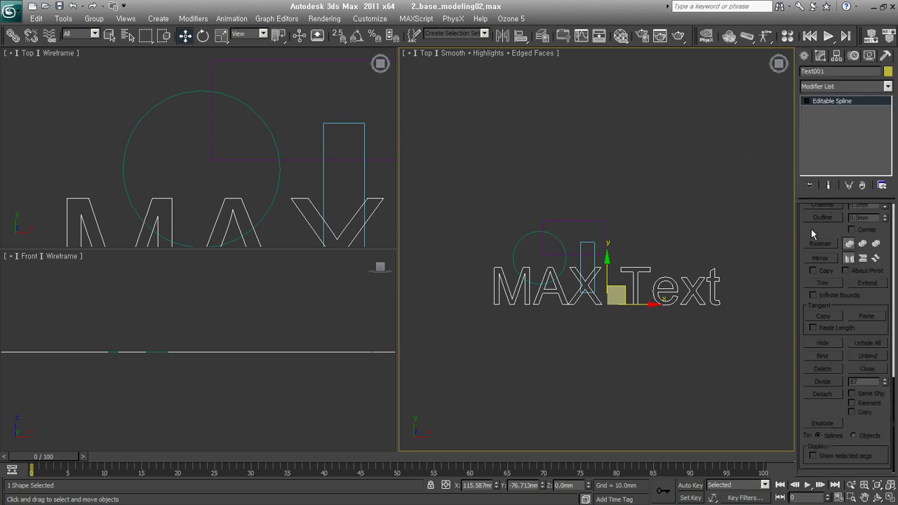
{"action": "mouse_move", "coordinate": [810, 229]}
{"action": "left_mouse_down"}
{"action": "mouse_move", "coordinate": [808, 324]}
{"action": "mouse_move", "coordinate": [888, 419]}
{"action": "mouse_move", "coordinate": [889, 496]}
{"action": "left_mouse_up"}
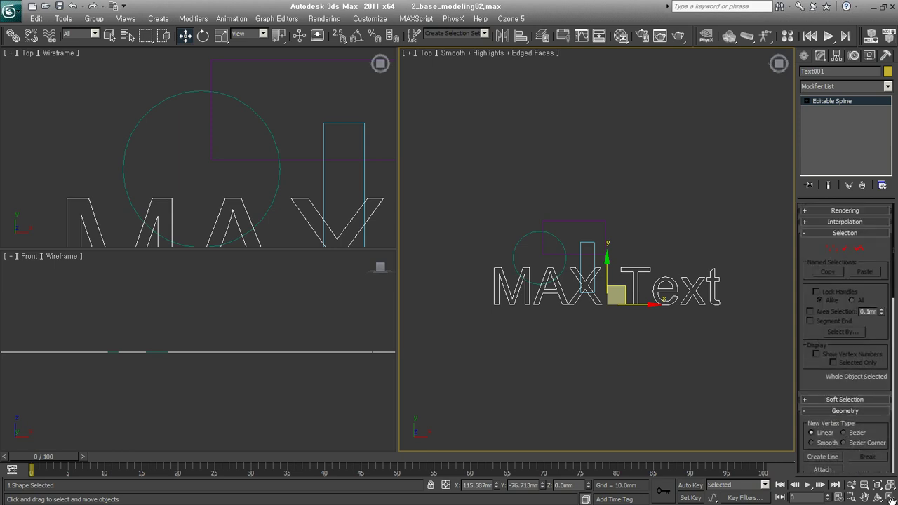
{"action": "left_click", "coordinate": [816, 234]}
{"action": "left_click", "coordinate": [821, 257]}
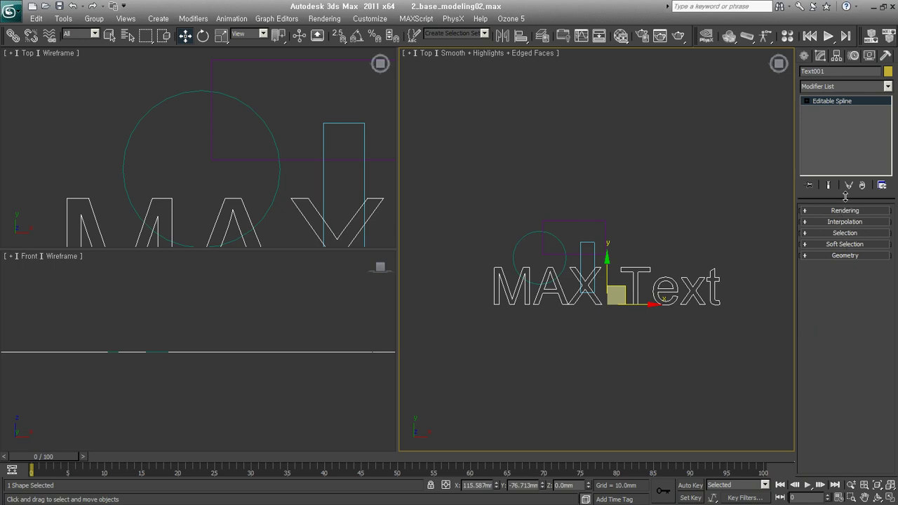
{"action": "left_click_drag", "start_coordinate": [844, 196], "coordinate": [845, 163]}
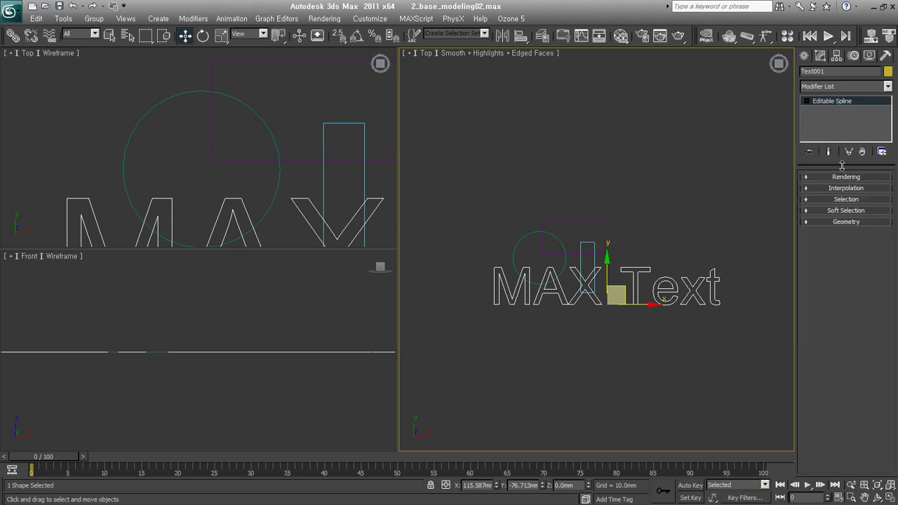
Step: Browse the Rendering and Interpolation rollouts, then switch to Vertex sub-object level
{"action": "left_click", "coordinate": [808, 180]}
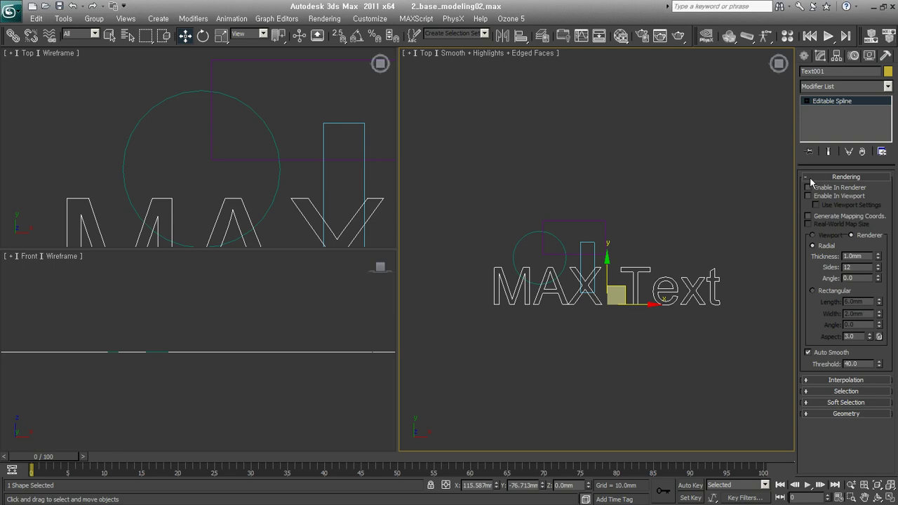
{"action": "left_click", "coordinate": [809, 180]}
{"action": "left_click", "coordinate": [810, 188]}
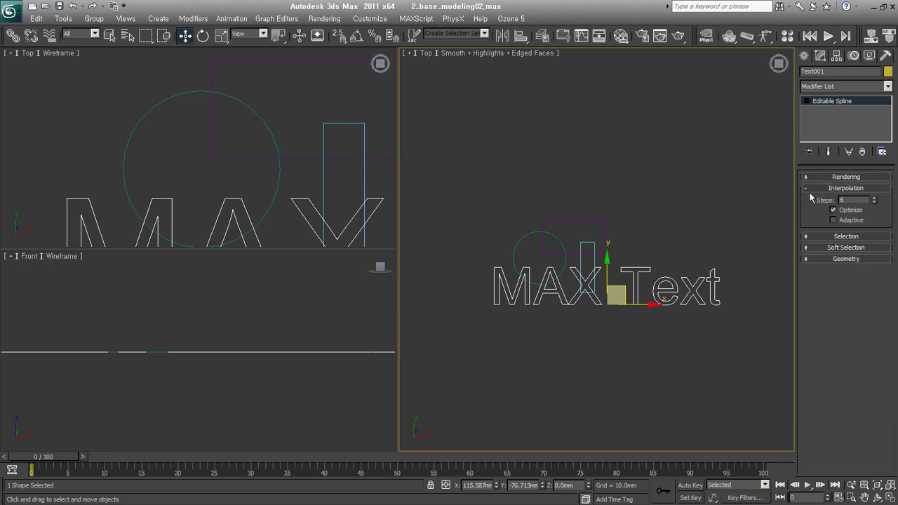
{"action": "scroll", "coordinate": [641, 291], "scroll_direction": "up", "scroll_amount": 3}
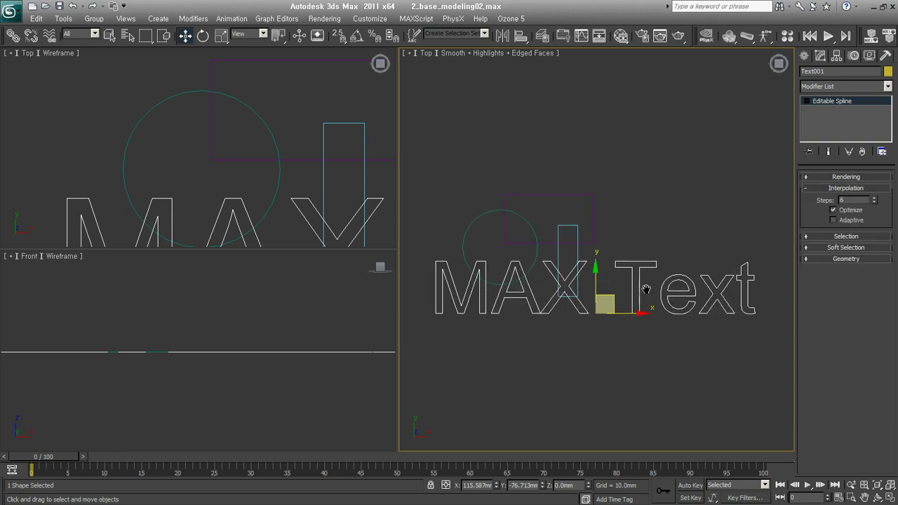
{"action": "left_click", "coordinate": [838, 188]}
{"action": "left_click", "coordinate": [841, 199]}
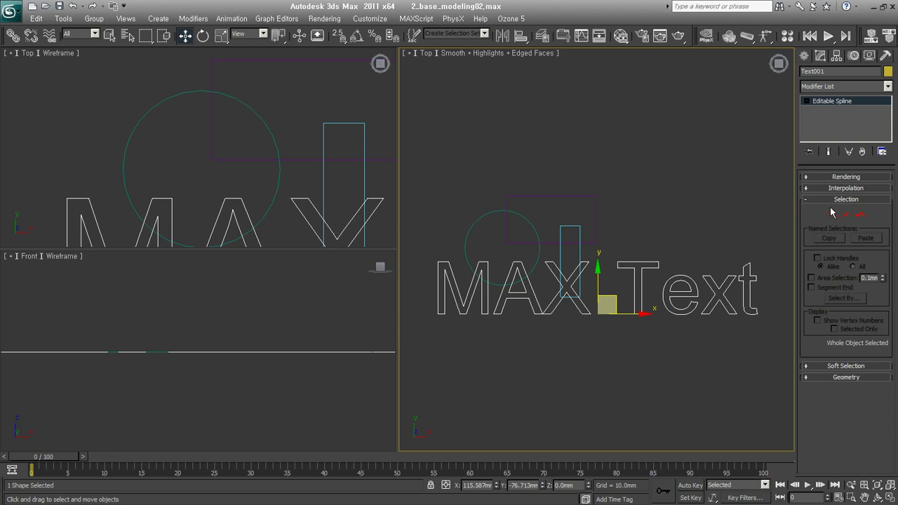
{"action": "left_click", "coordinate": [832, 215]}
{"action": "left_click", "coordinate": [616, 264]}
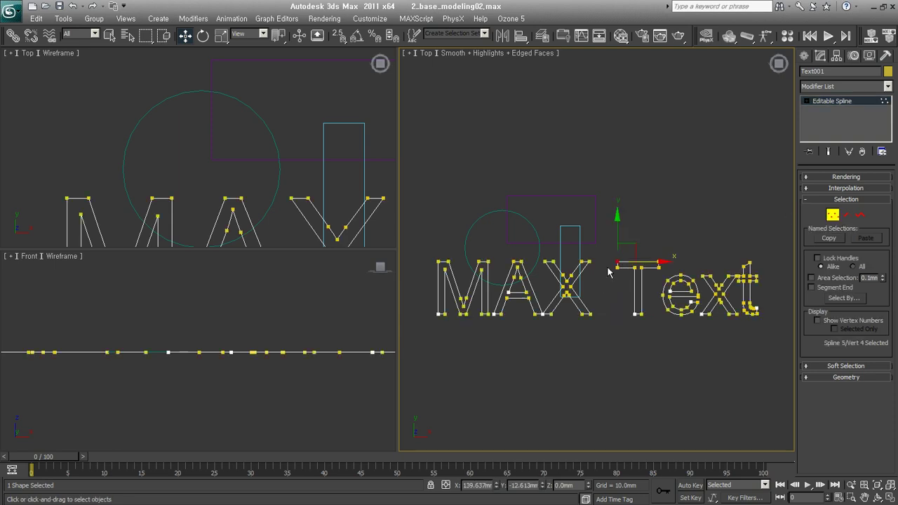
{"action": "scroll", "coordinate": [607, 271], "scroll_direction": "up", "scroll_amount": 5}
{"action": "left_click", "coordinate": [639, 282]}
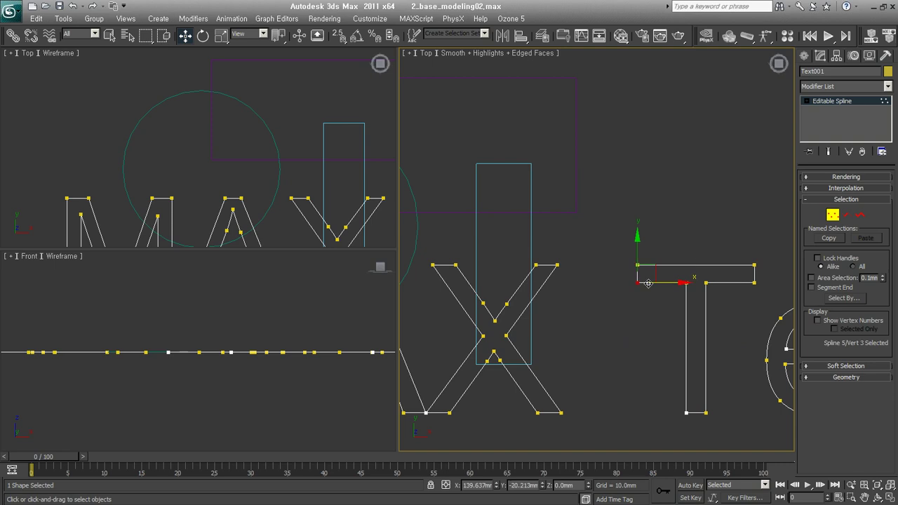
{"action": "middle_click_drag", "start_coordinate": [640, 284], "coordinate": [505, 270]}
{"action": "left_click", "coordinate": [646, 304]}
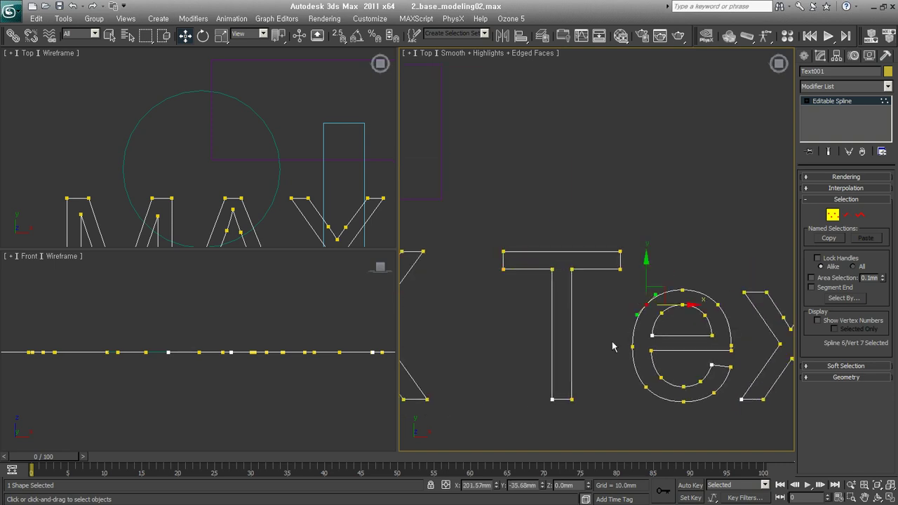
{"action": "left_click", "coordinate": [846, 215]}
{"action": "left_click", "coordinate": [663, 295]}
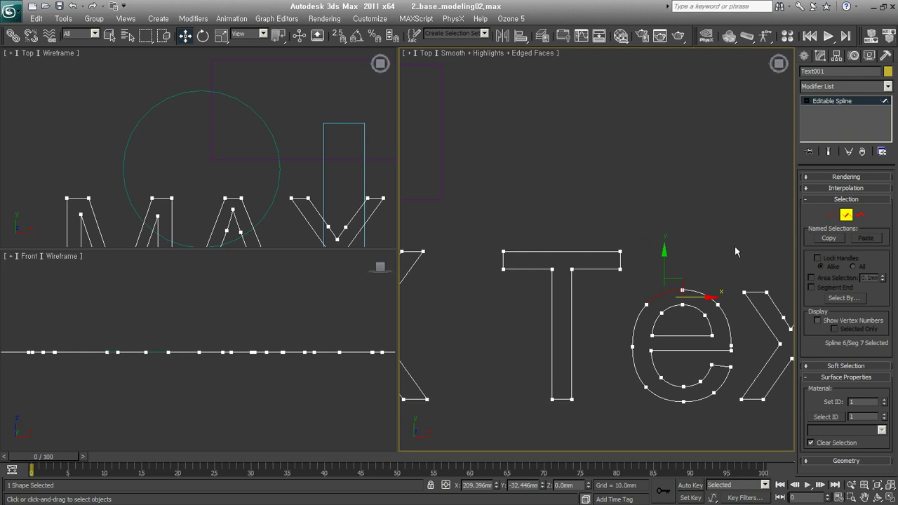
{"action": "left_click", "coordinate": [857, 215]}
{"action": "left_click", "coordinate": [672, 301]}
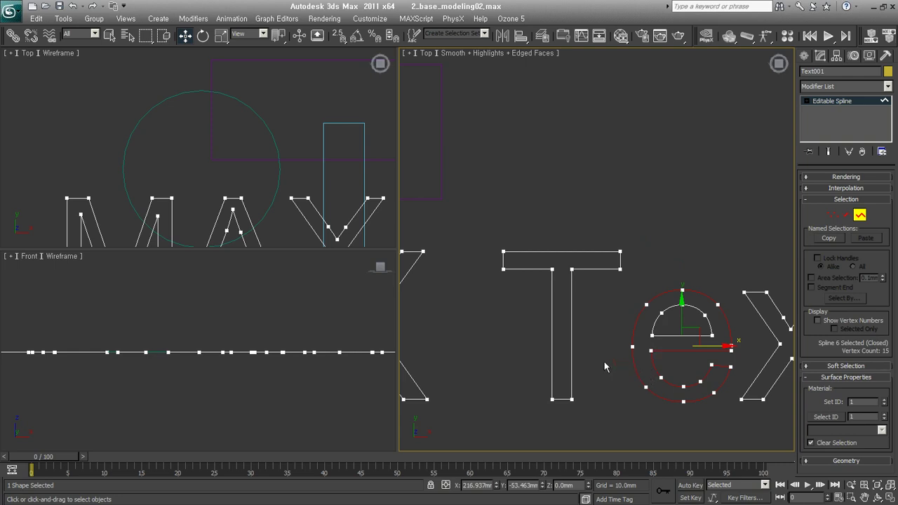
{"action": "scroll", "coordinate": [576, 344], "scroll_direction": "down", "scroll_amount": 3}
{"action": "middle_click_drag", "start_coordinate": [608, 310], "coordinate": [675, 339]}
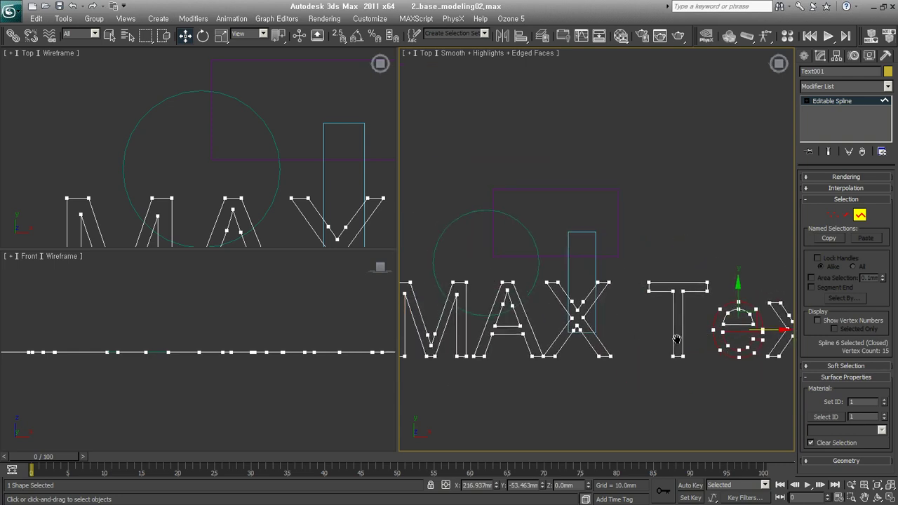
{"action": "scroll", "coordinate": [667, 369], "scroll_direction": "down", "scroll_amount": 3}
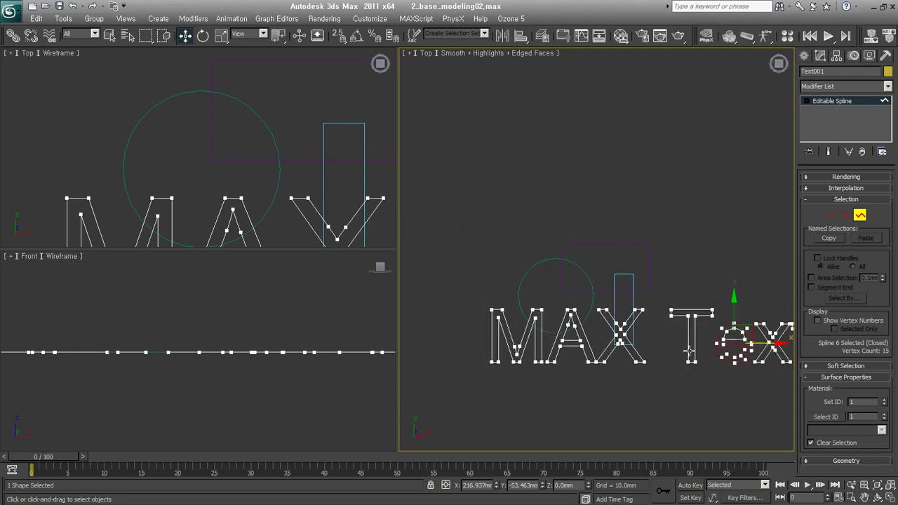
{"action": "left_click", "coordinate": [652, 396]}
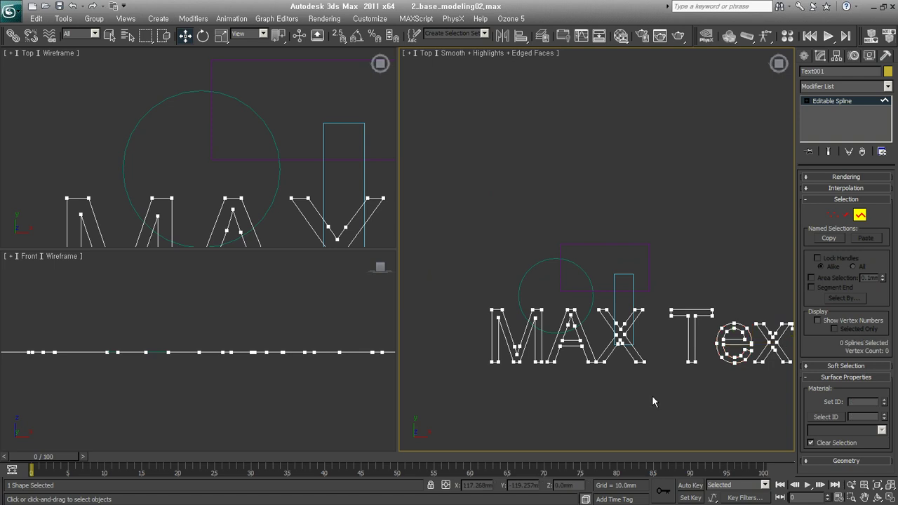
{"action": "scroll", "coordinate": [571, 336], "scroll_direction": "down", "scroll_amount": 3}
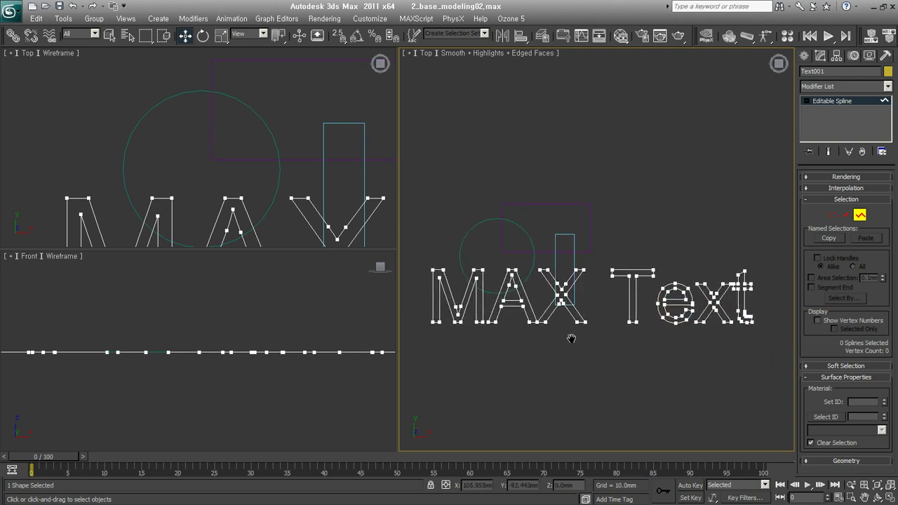
{"action": "scroll", "coordinate": [572, 339], "scroll_direction": "down", "scroll_amount": 2}
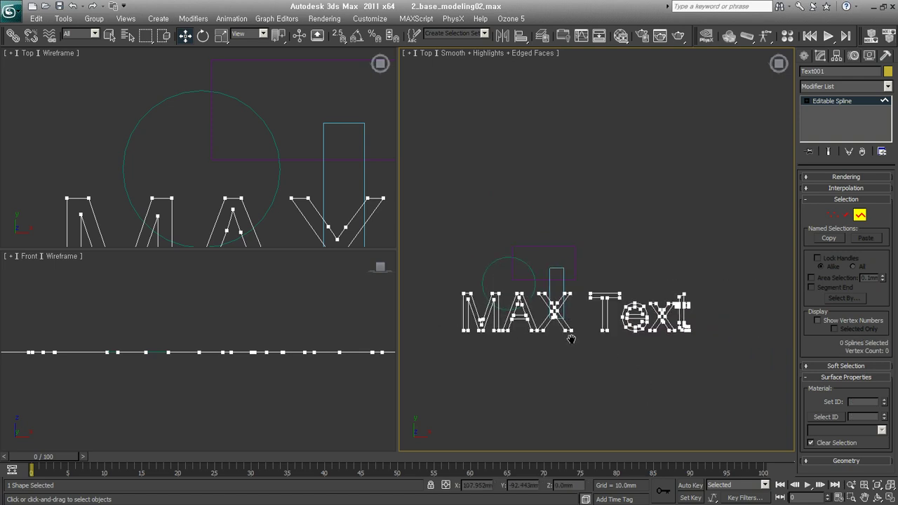
{"action": "left_click", "coordinate": [859, 215]}
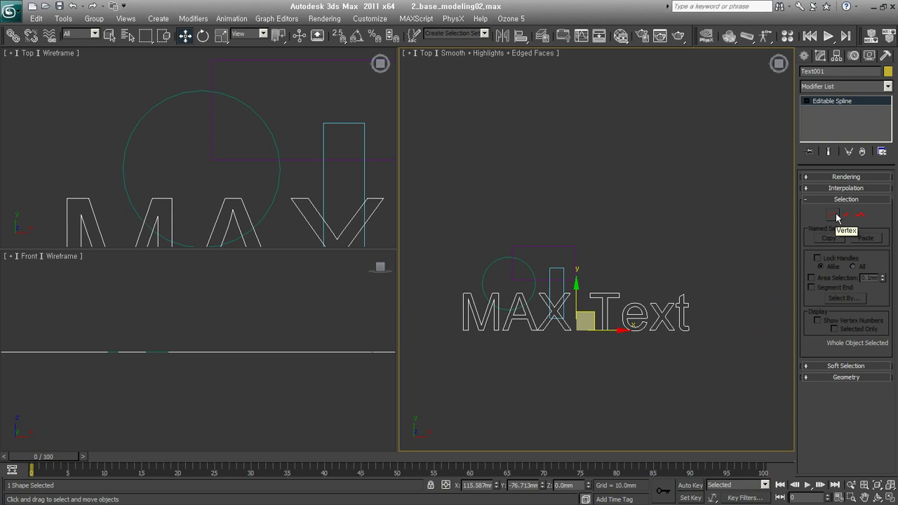
{"action": "middle_click_drag", "start_coordinate": [618, 314], "coordinate": [638, 306]}
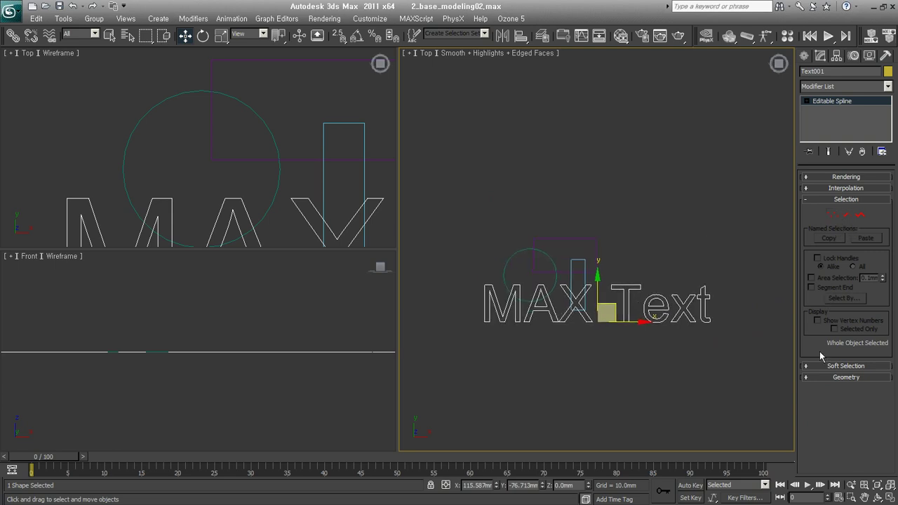
{"action": "left_click", "coordinate": [811, 202]}
{"action": "left_click", "coordinate": [815, 221]}
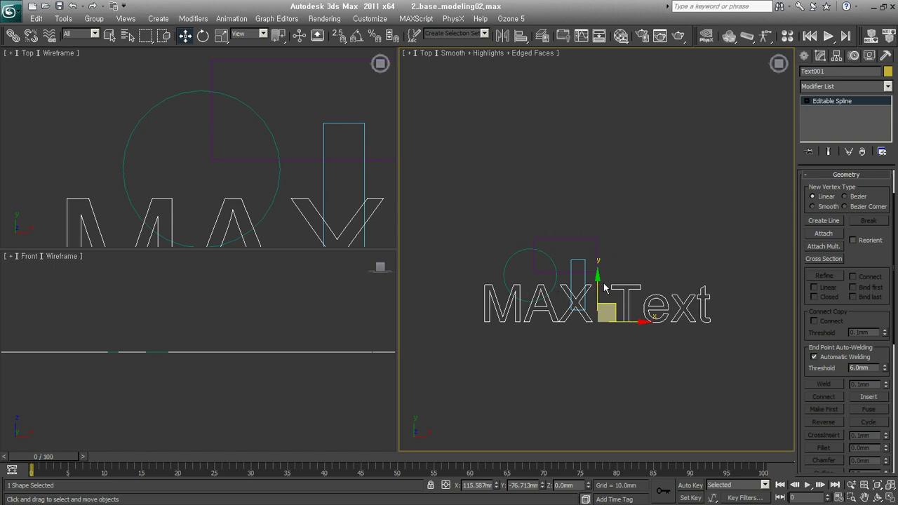
{"action": "left_click", "coordinate": [824, 233]}
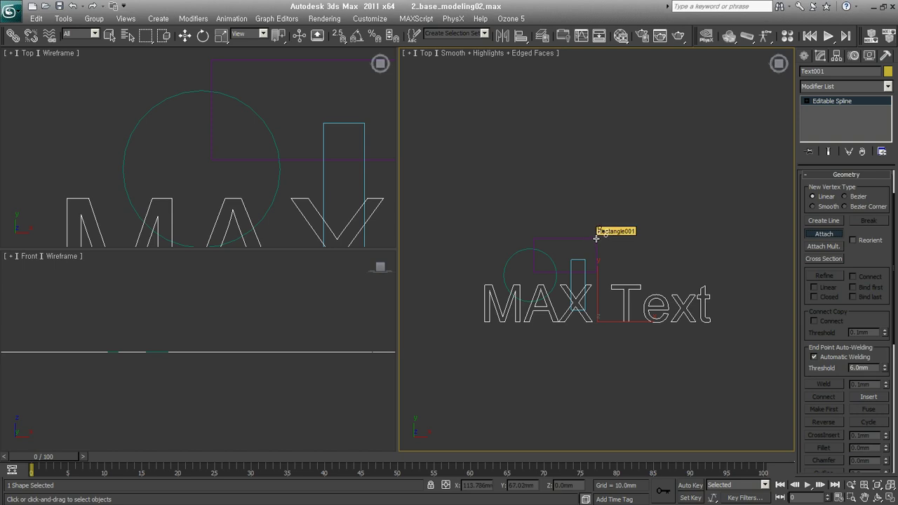
{"action": "left_click", "coordinate": [596, 239]}
{"action": "left_click", "coordinate": [578, 283]}
{"action": "left_click", "coordinate": [522, 248]}
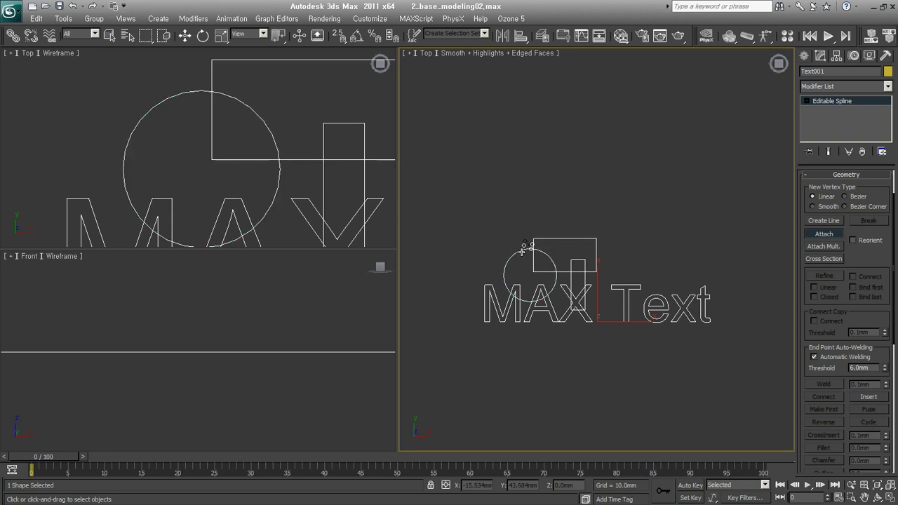
{"action": "key", "text": "ctrl+z"}
{"action": "key", "text": "ctrl+z"}
{"action": "key", "text": "ctrl+z"}
{"action": "key", "text": "w"}
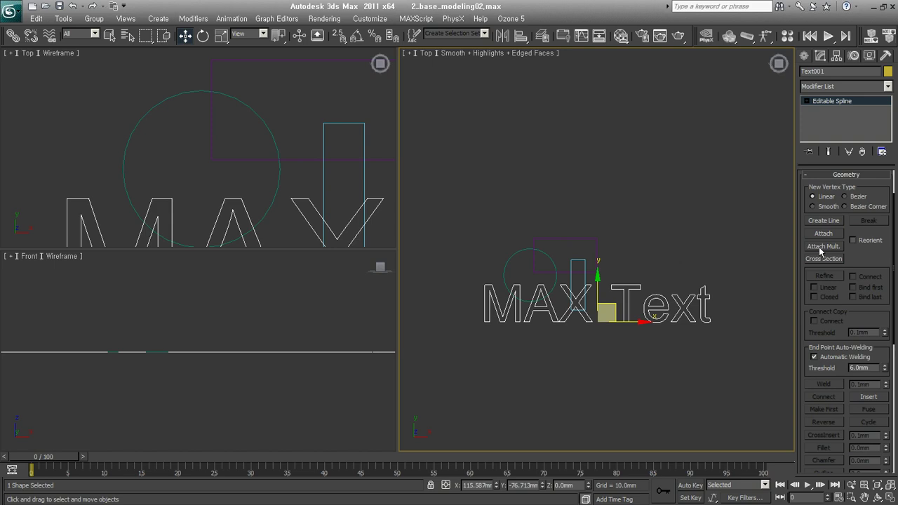
{"action": "left_click", "coordinate": [818, 247]}
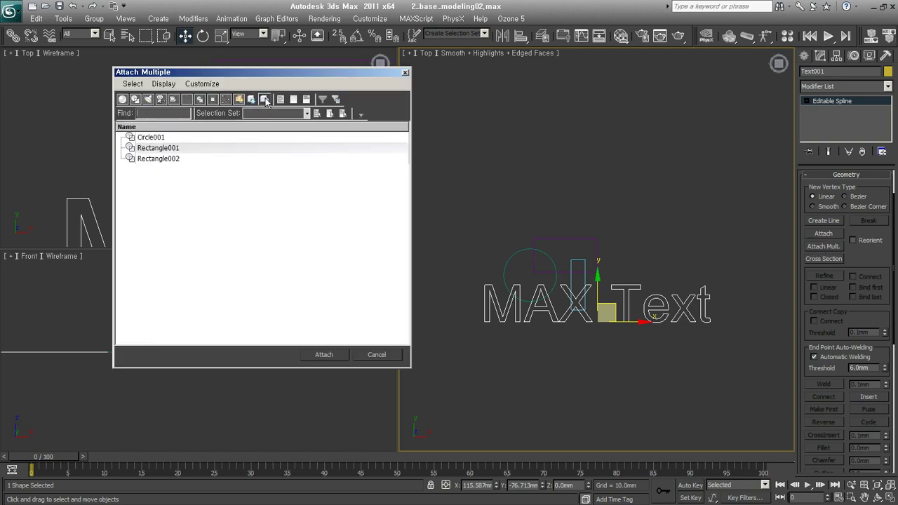
Step: Attach Circle001, Rectangle001 and Rectangle002 to Text001 with Attach Mult
{"action": "left_click", "coordinate": [184, 137]}
{"action": "left_click", "coordinate": [187, 160], "text": "shift"}
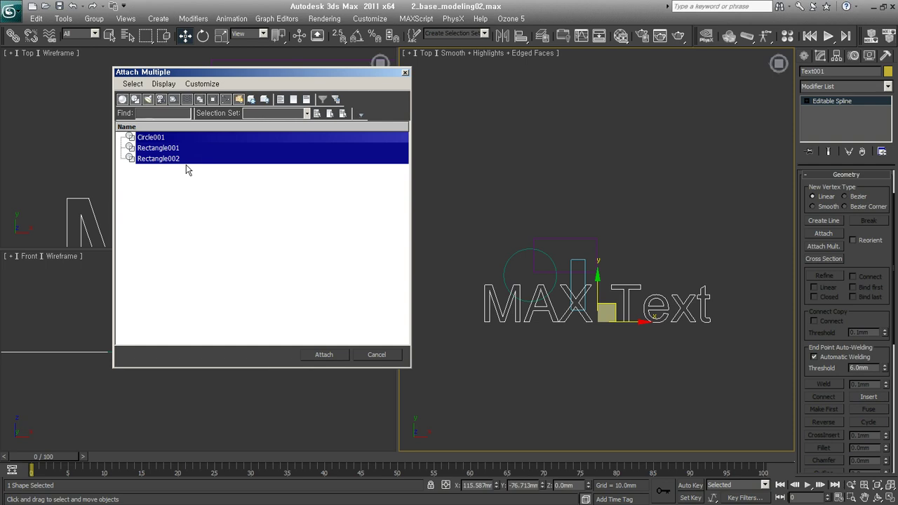
{"action": "left_click", "coordinate": [323, 355]}
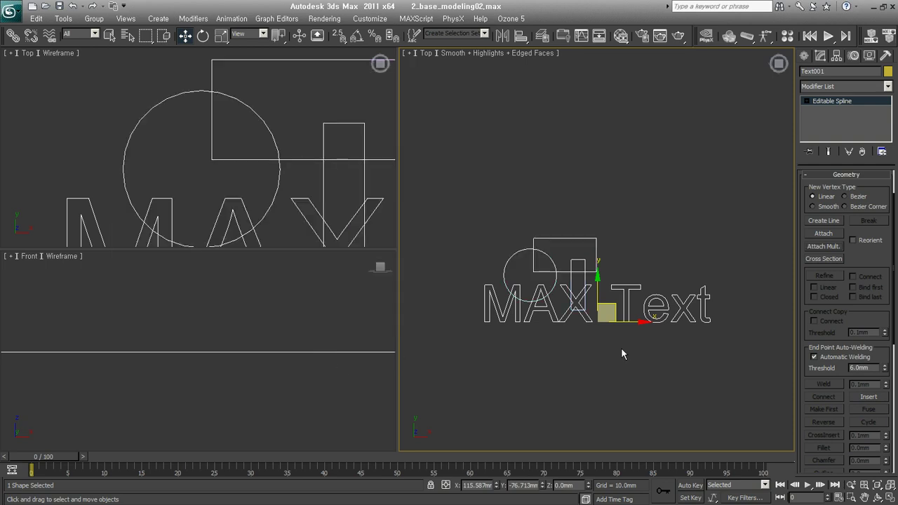
{"action": "middle_click_drag", "start_coordinate": [651, 351], "coordinate": [655, 339]}
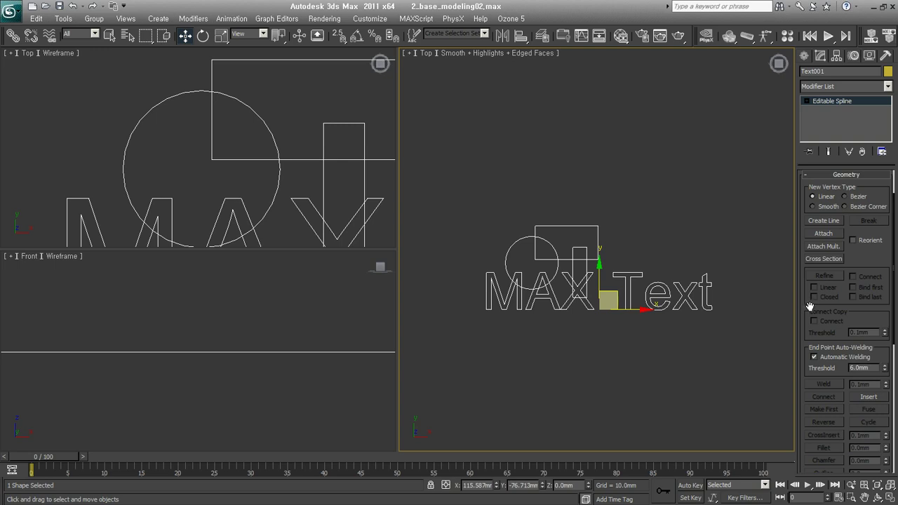
Step: At Spline sub-object level, box-select the splines of the word 'Text'
{"action": "left_click", "coordinate": [807, 101]}
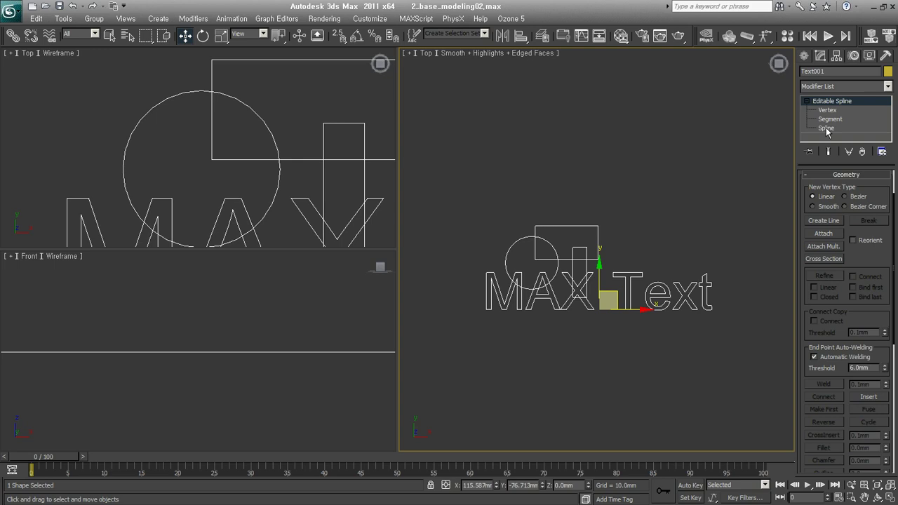
{"action": "left_click", "coordinate": [826, 129]}
{"action": "left_click_drag", "start_coordinate": [698, 216], "coordinate": [630, 343]}
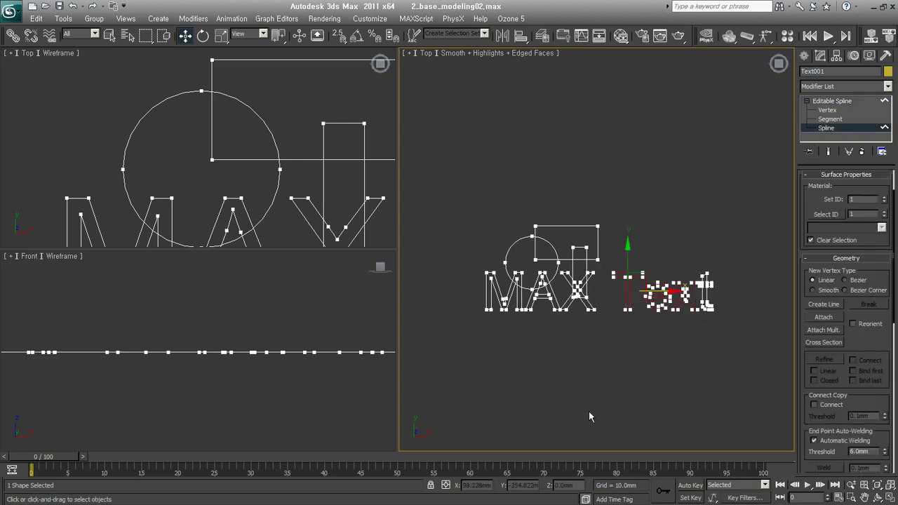
Step: Detach the selected 'Text' letter splines as Shape001
{"action": "scroll", "coordinate": [862, 390], "scroll_direction": "down", "scroll_amount": 5}
{"action": "scroll", "coordinate": [862, 389], "scroll_direction": "down", "scroll_amount": 5}
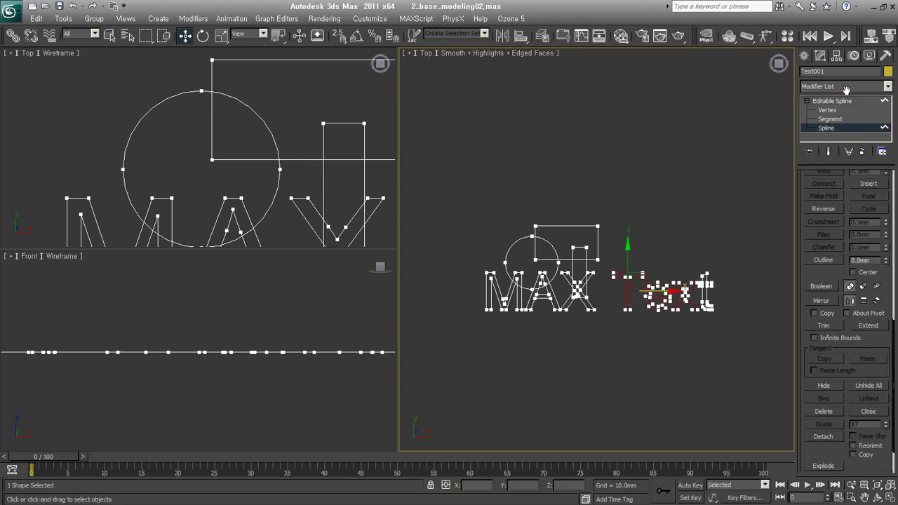
{"action": "scroll", "coordinate": [862, 389], "scroll_direction": "down", "scroll_amount": 5}
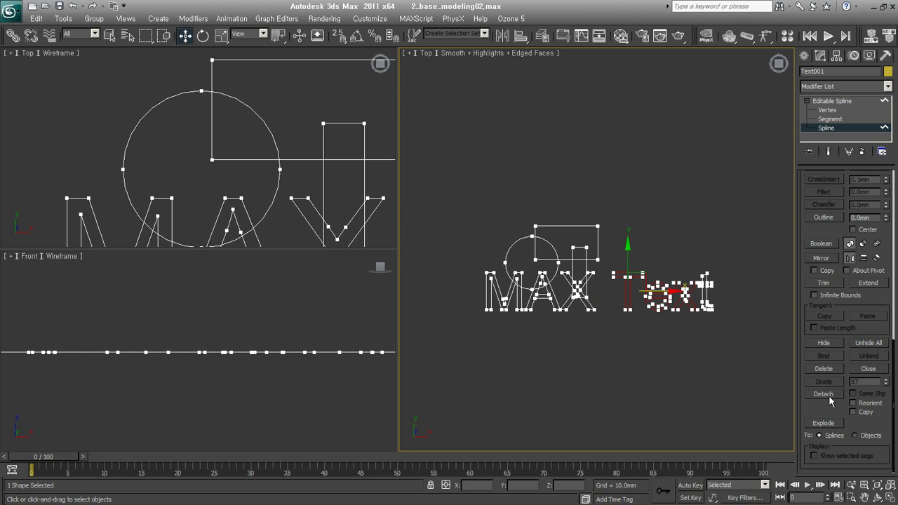
{"action": "left_click", "coordinate": [829, 399]}
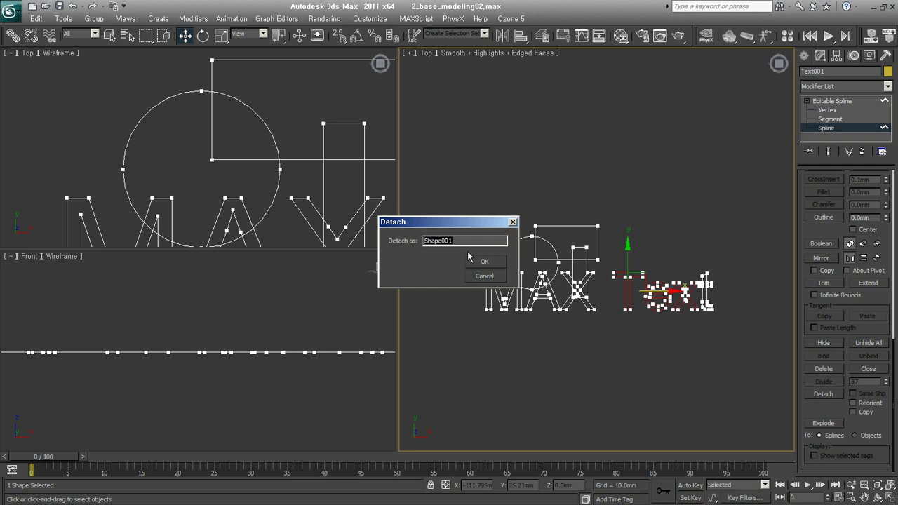
{"action": "left_click", "coordinate": [482, 267]}
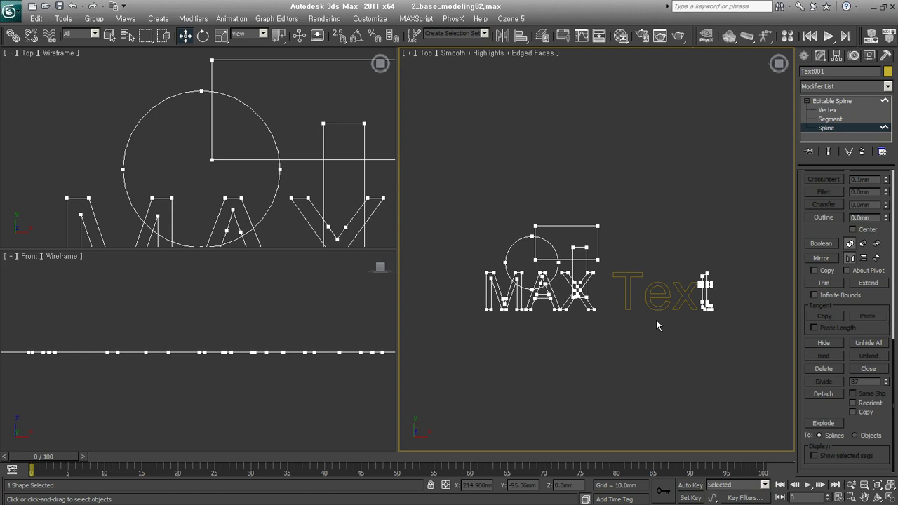
Step: Detach a copy of the final letter t spline as Shape002
{"action": "left_click_drag", "start_coordinate": [732, 353], "coordinate": [690, 231]}
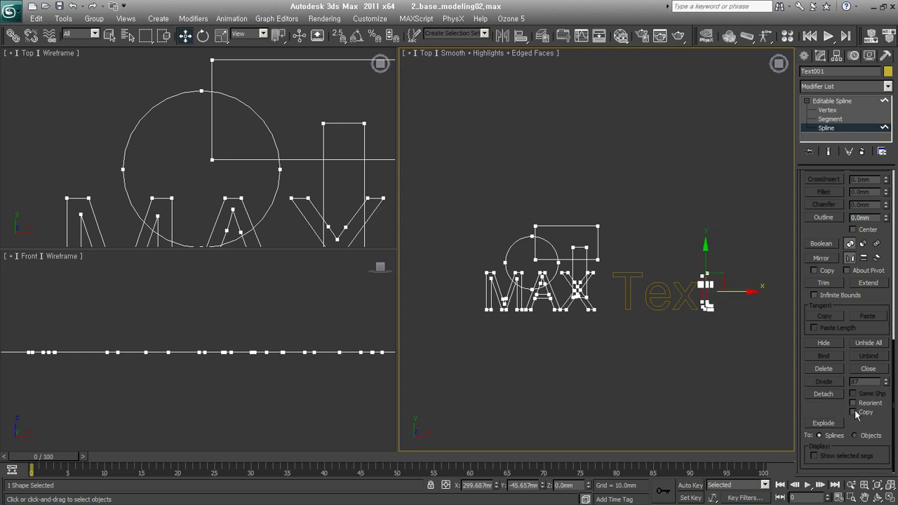
{"action": "left_click", "coordinate": [823, 394]}
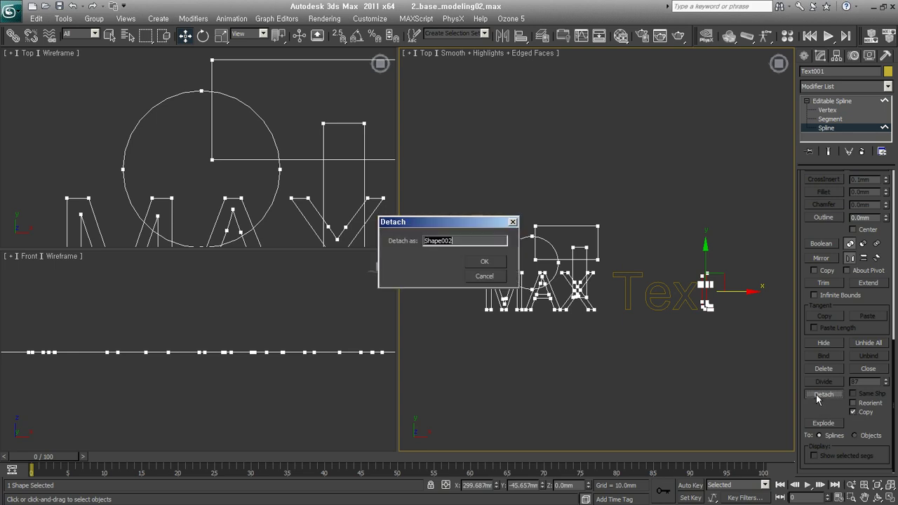
{"action": "left_click", "coordinate": [484, 262]}
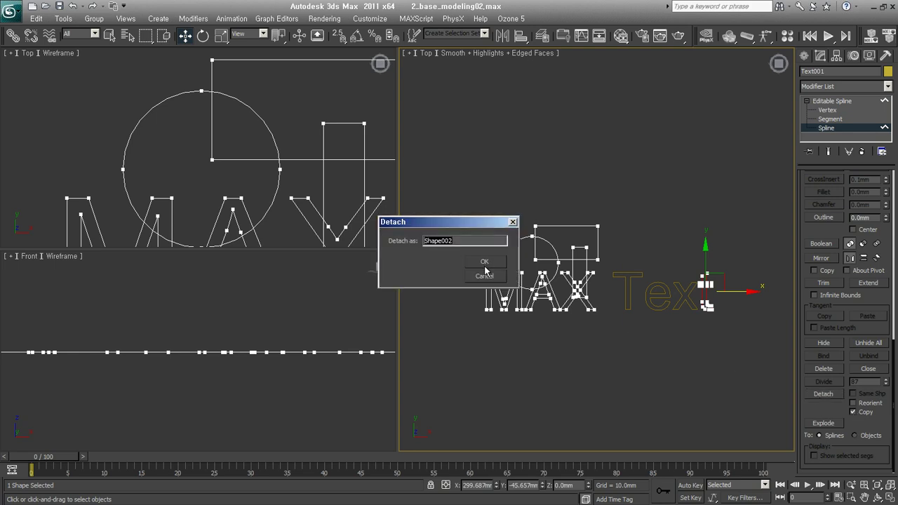
{"action": "left_click", "coordinate": [486, 265]}
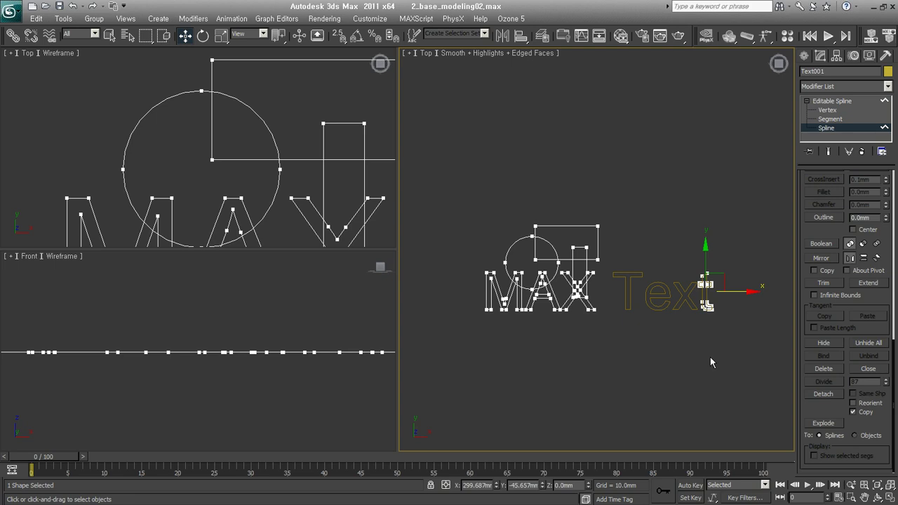
{"action": "left_click_drag", "start_coordinate": [663, 246], "coordinate": [780, 350]}
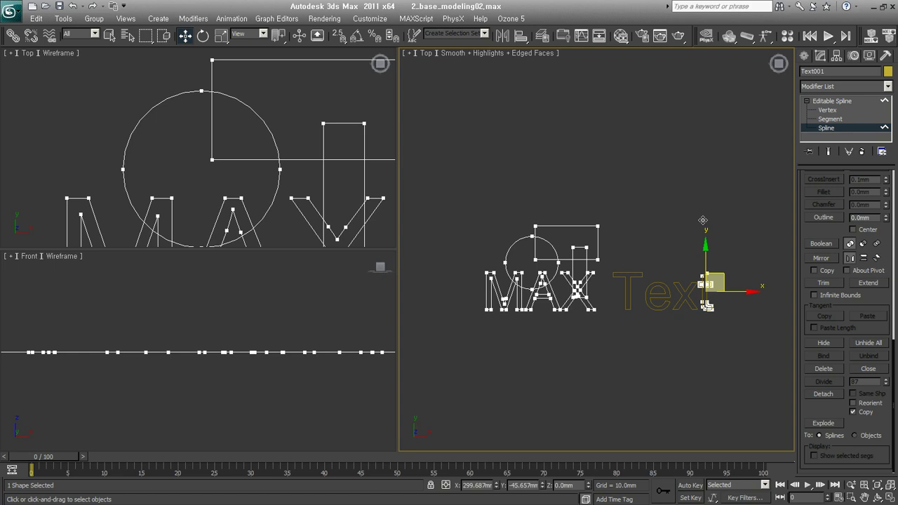
Step: Turn off Copy for Detach, leave Spline level and check the Text shape is separate
{"action": "left_click", "coordinate": [868, 413]}
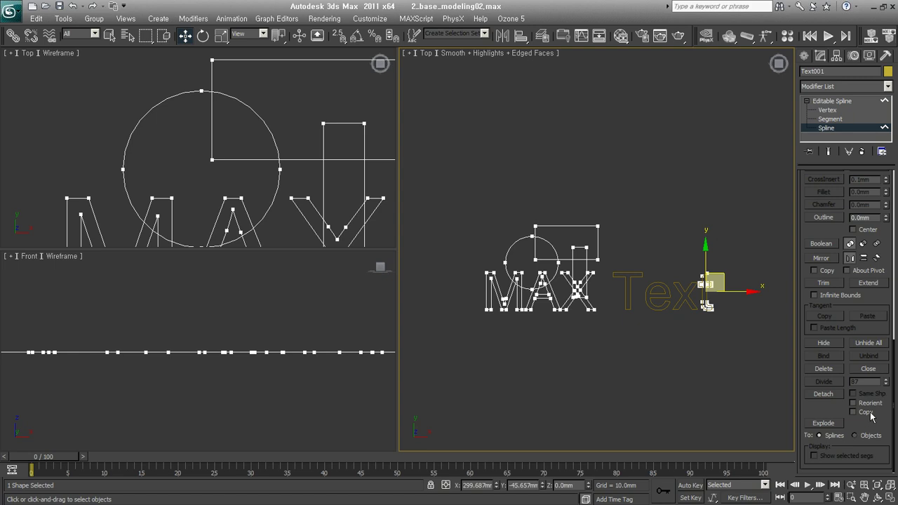
{"action": "left_click", "coordinate": [841, 127]}
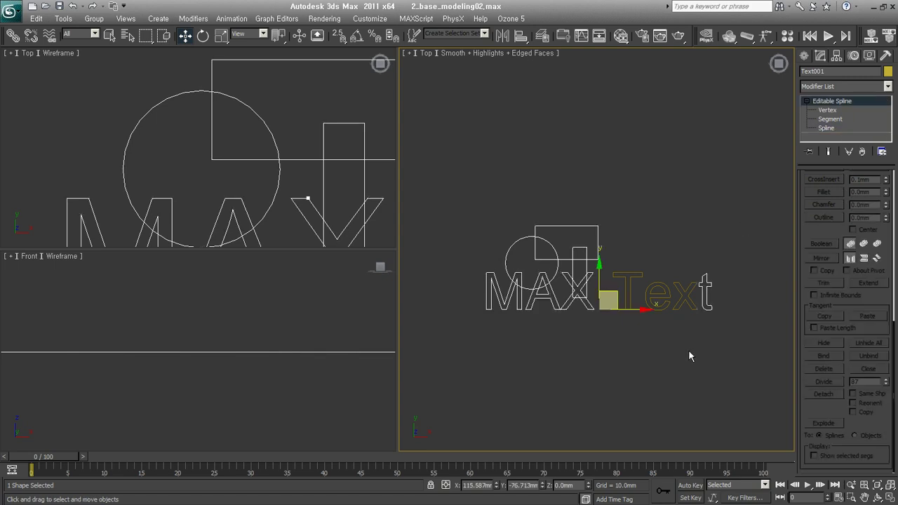
{"action": "left_click", "coordinate": [688, 349]}
{"action": "left_click", "coordinate": [676, 290]}
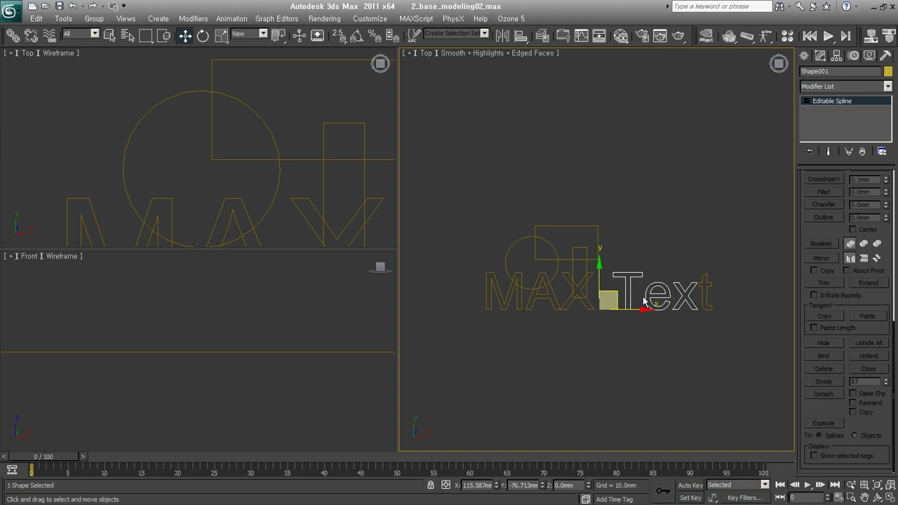
{"action": "mouse_move", "coordinate": [615, 301]}
{"action": "left_mouse_down"}
{"action": "mouse_move", "coordinate": [537, 338]}
{"action": "mouse_move", "coordinate": [615, 301]}
{"action": "left_mouse_up"}
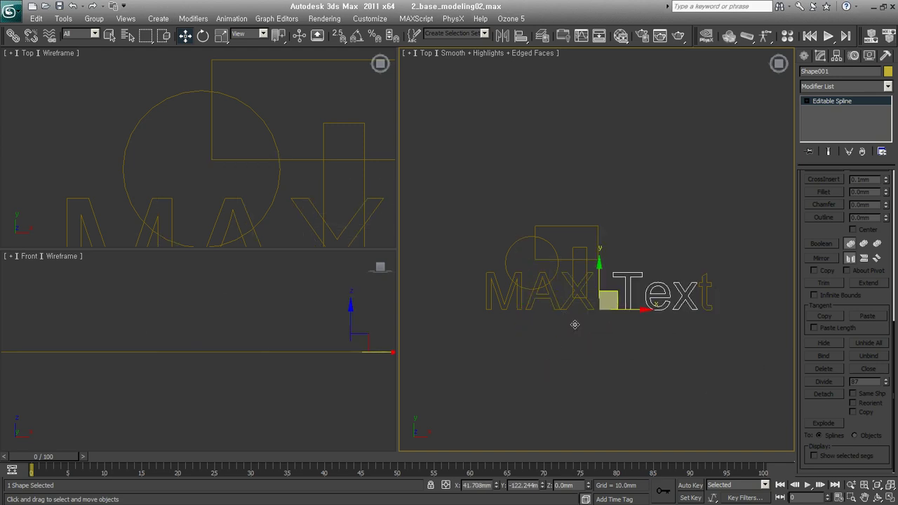
Step: Alternate selecting Text001 (MAX, circle, rectangles) and the separate Text shape to compare them
{"action": "left_click", "coordinate": [554, 305]}
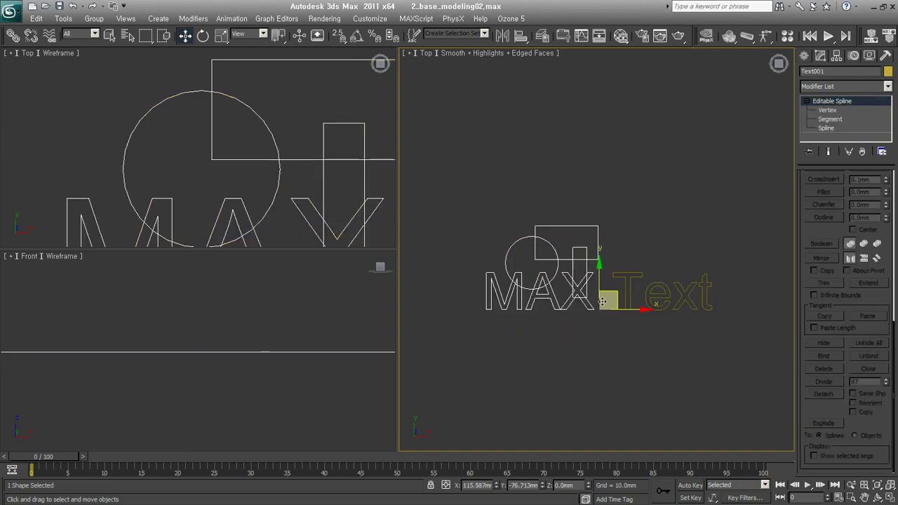
{"action": "left_click", "coordinate": [627, 279]}
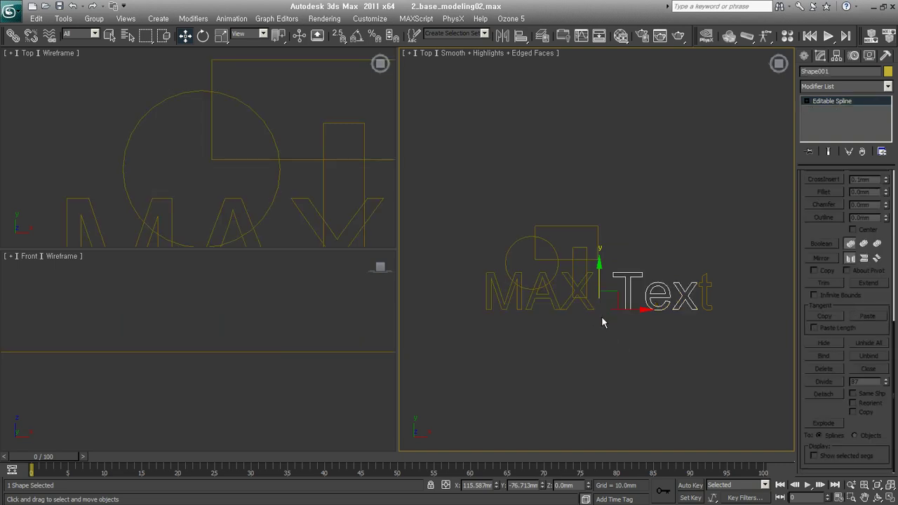
{"action": "left_click", "coordinate": [574, 341]}
{"action": "left_click", "coordinate": [573, 302]}
{"action": "left_click", "coordinate": [645, 296]}
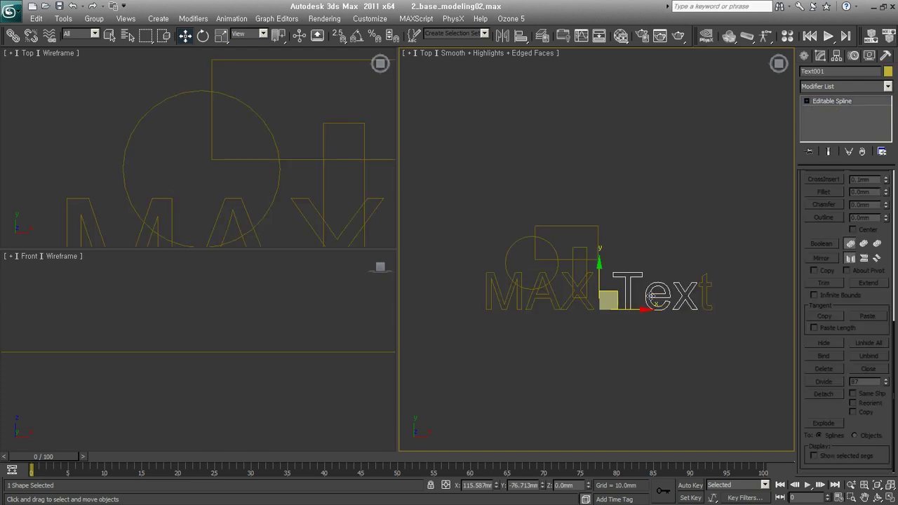
{"action": "left_click", "coordinate": [583, 278]}
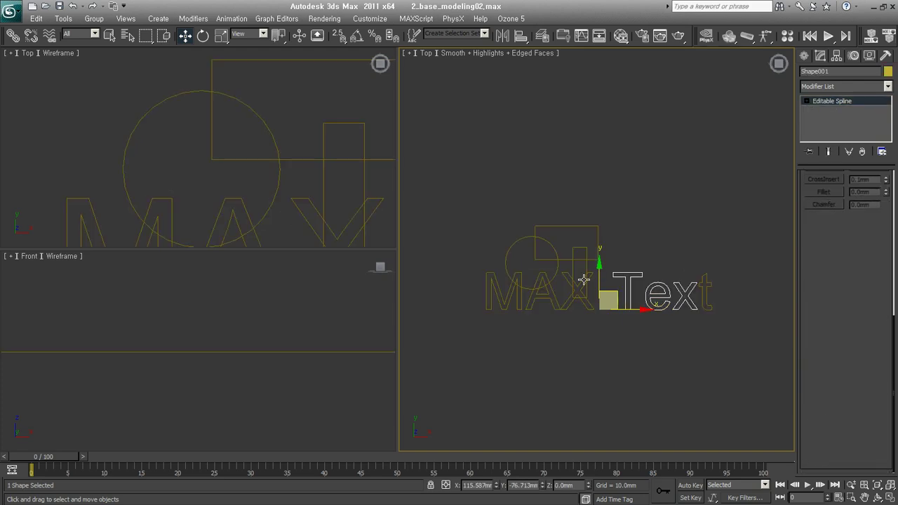
{"action": "scroll", "coordinate": [831, 230], "scroll_direction": "up", "scroll_amount": 3}
{"action": "scroll", "coordinate": [831, 230], "scroll_direction": "up", "scroll_amount": 2}
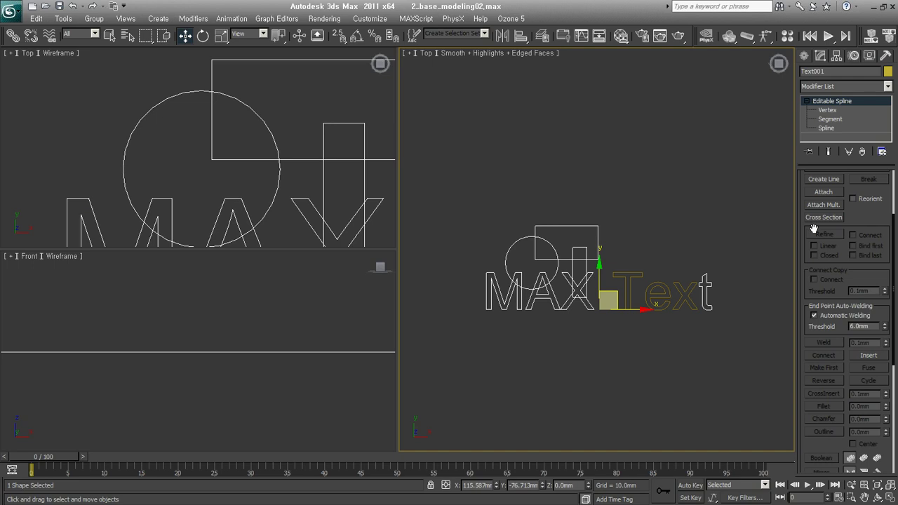
Step: Attach the Text shape back into Text001 and select its letter splines at Spline level
{"action": "left_click", "coordinate": [823, 192]}
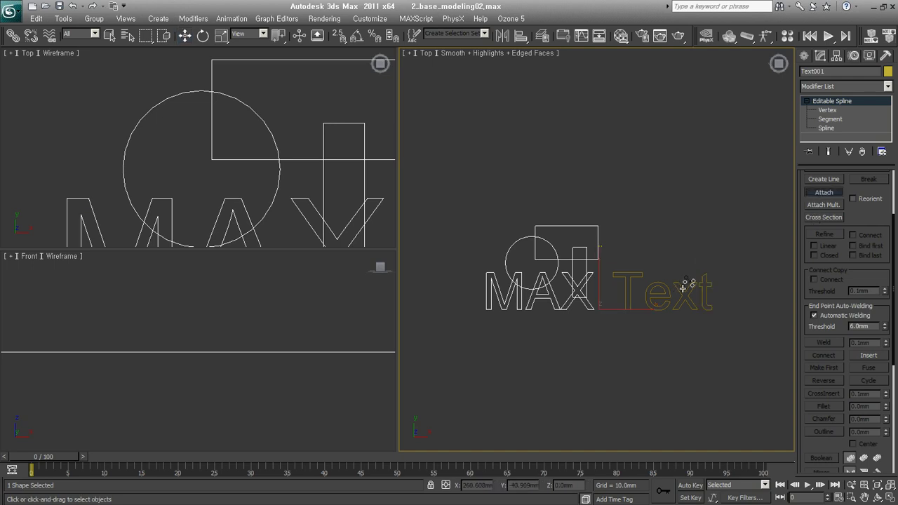
{"action": "left_click", "coordinate": [682, 282]}
{"action": "left_click", "coordinate": [833, 127]}
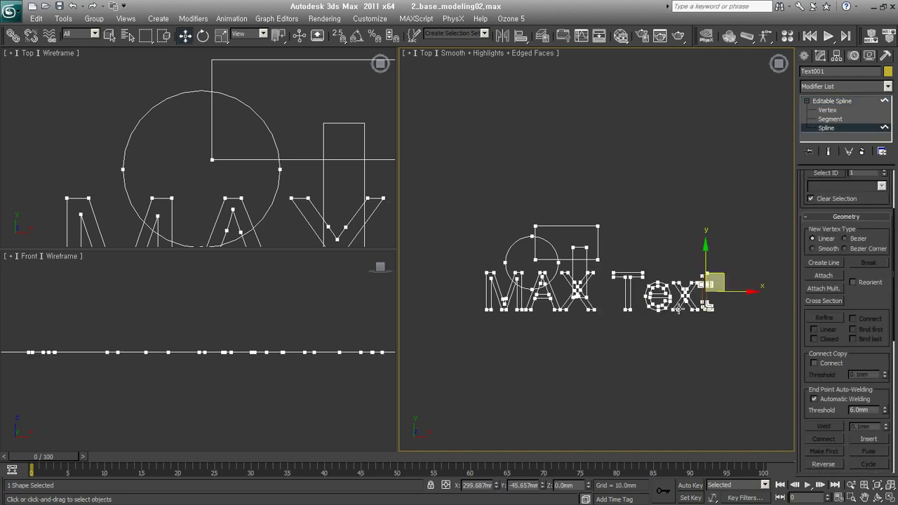
{"action": "left_click", "coordinate": [673, 298]}
{"action": "scroll", "coordinate": [867, 382], "scroll_direction": "down", "scroll_amount": 2}
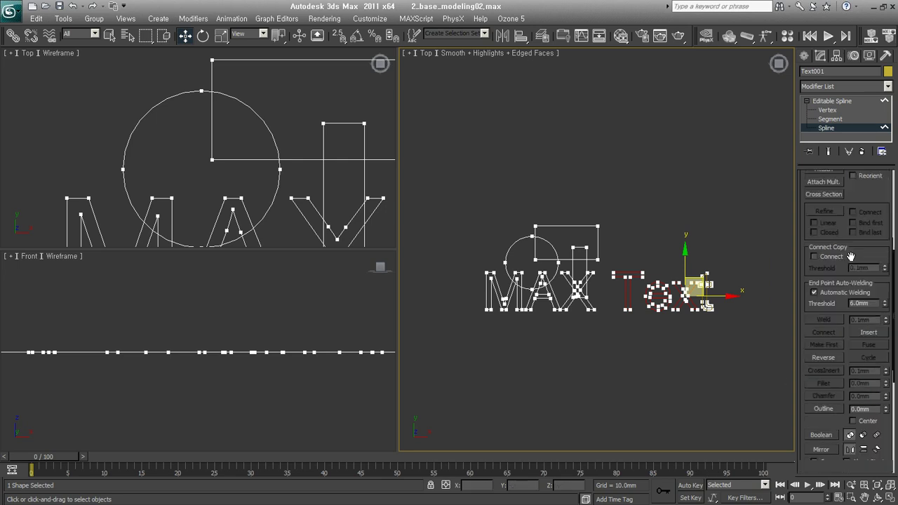
{"action": "scroll", "coordinate": [866, 382], "scroll_direction": "down", "scroll_amount": 3}
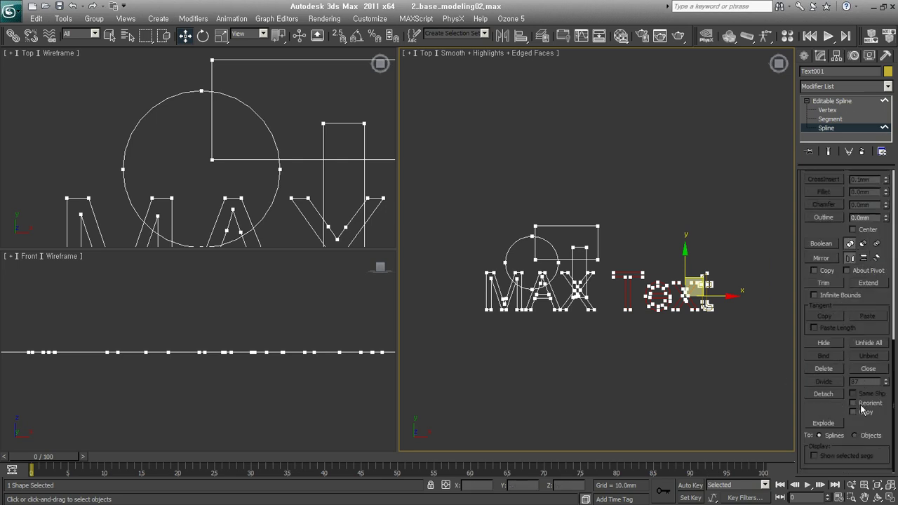
Step: Detach the Tex splines as a new shape with the default name and select it
{"action": "left_click", "coordinate": [823, 394]}
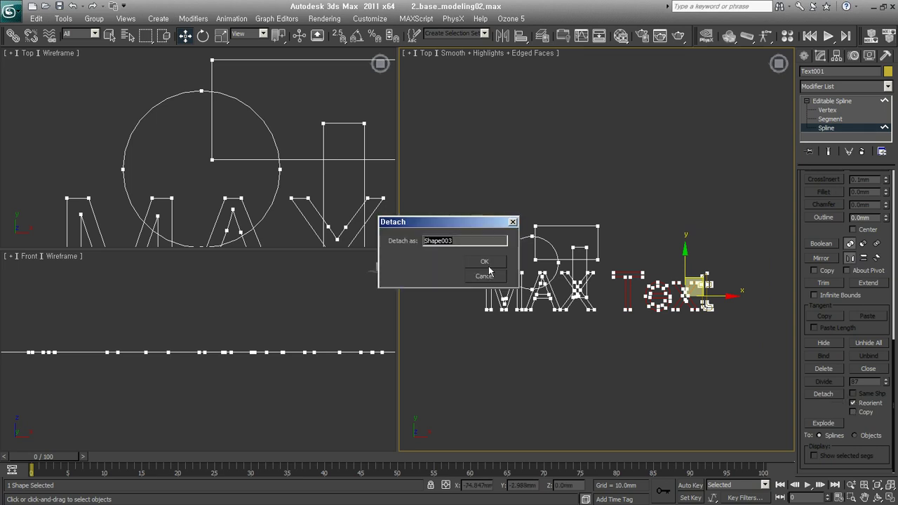
{"action": "key", "text": "Return"}
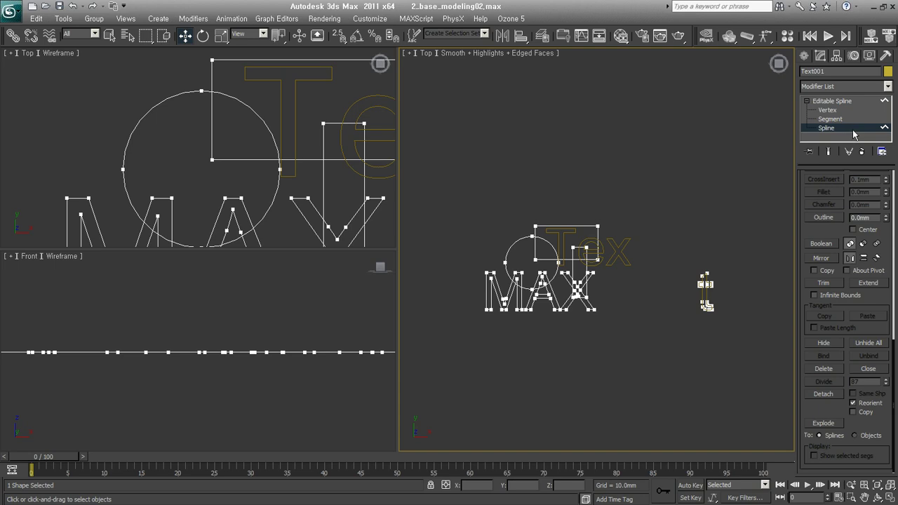
{"action": "left_click", "coordinate": [850, 128]}
{"action": "left_click", "coordinate": [635, 267]}
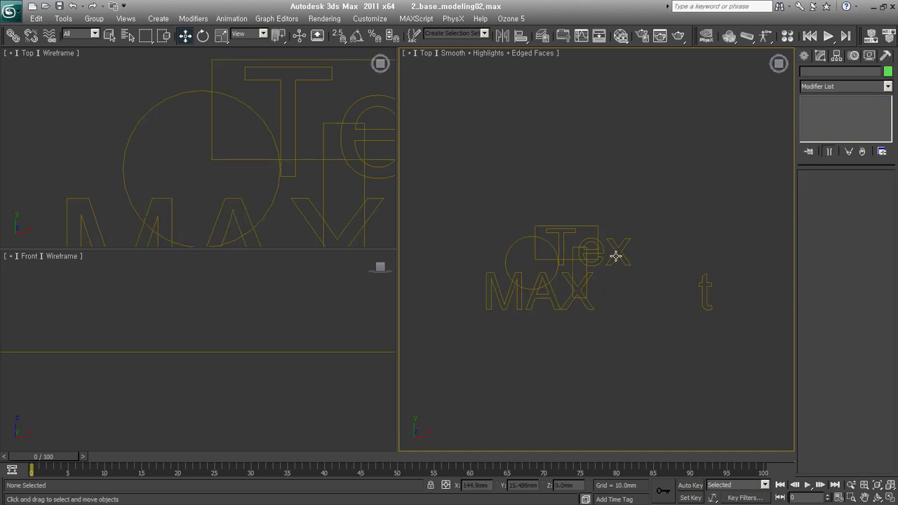
{"action": "left_click", "coordinate": [615, 255]}
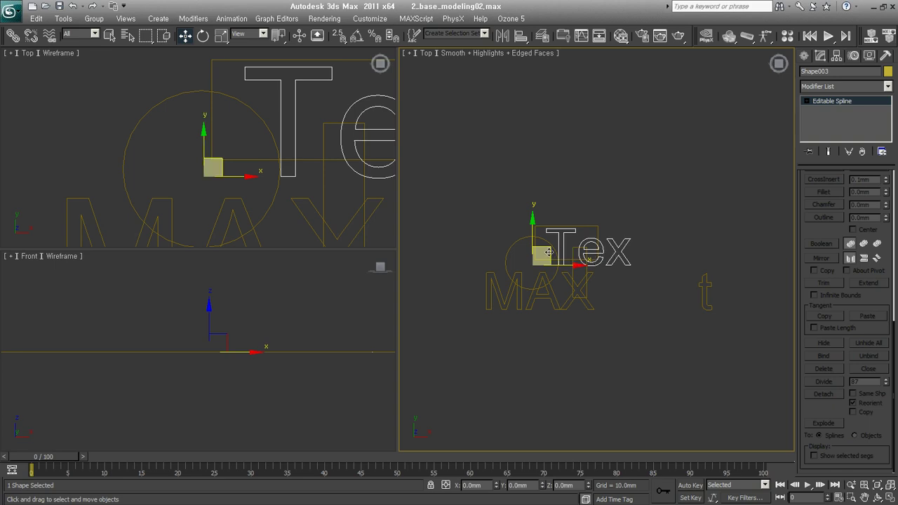
Step: Show the home grid, trial-move Tex then cancel, and invert the selection
{"action": "key", "text": "g"}
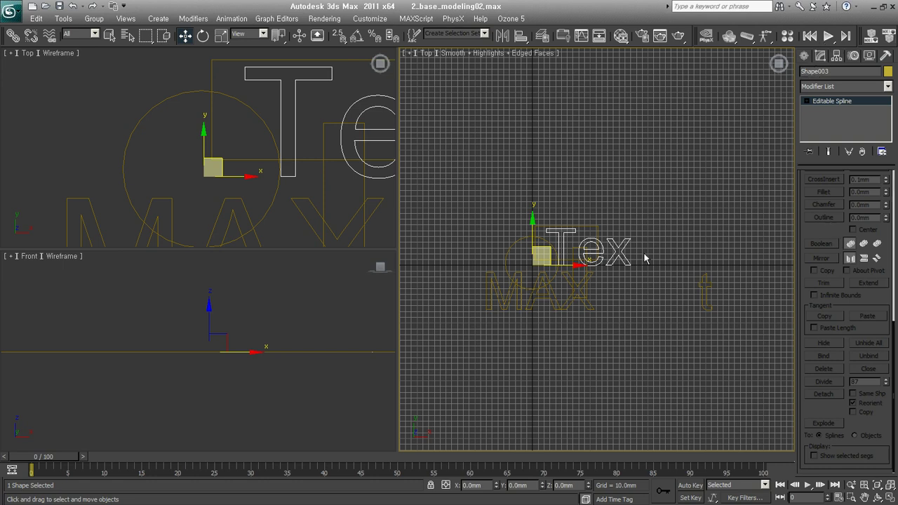
{"action": "left_click_drag", "start_coordinate": [549, 261], "coordinate": [615, 287]}
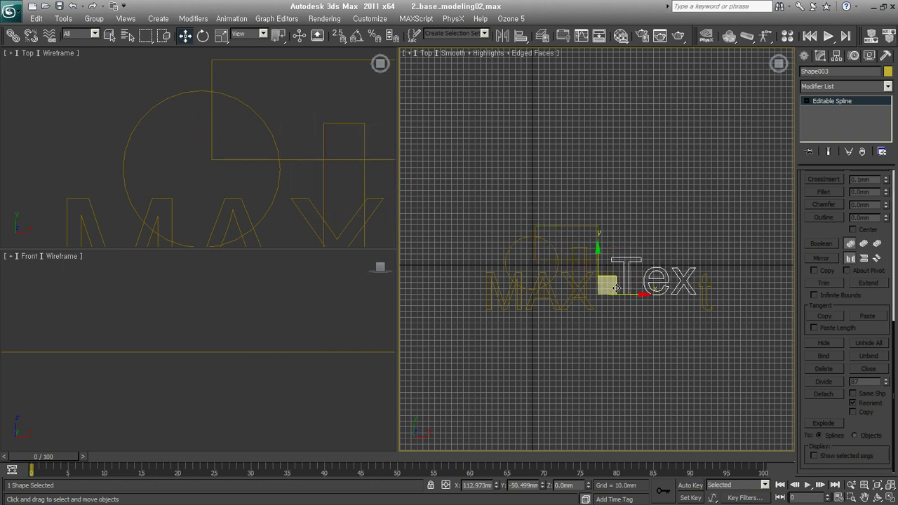
{"action": "right_click", "coordinate": [615, 287]}
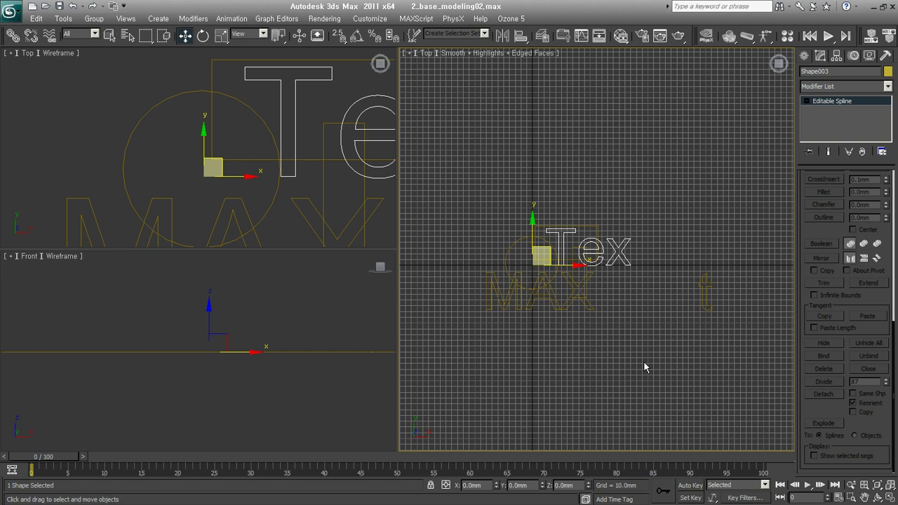
{"action": "key", "text": "ctrl+i"}
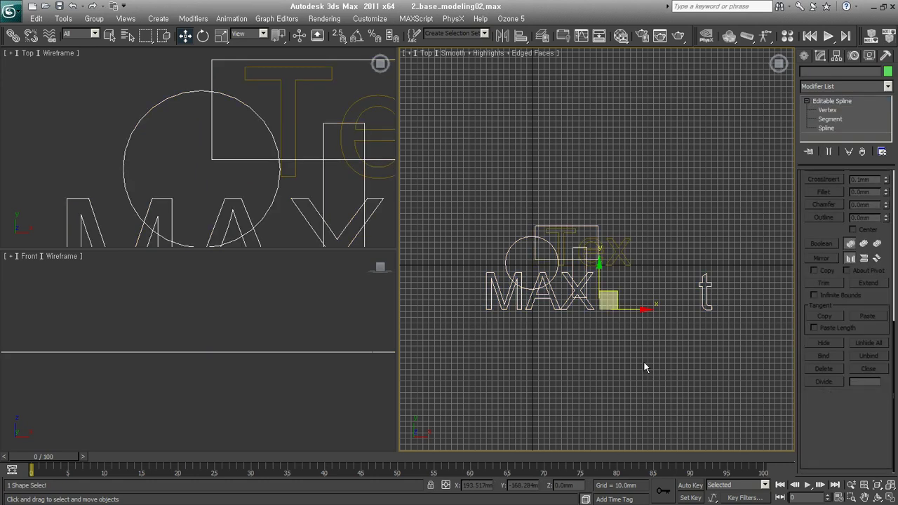
Step: Select Text001, hide the home grid and Zoom Extents All to frame the whole shape
{"action": "left_click", "coordinate": [664, 362]}
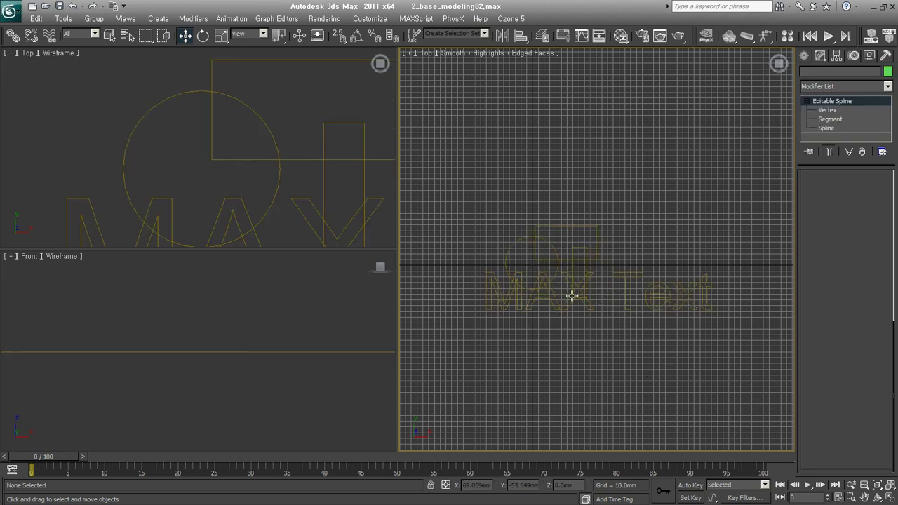
{"action": "left_click", "coordinate": [572, 295]}
{"action": "key", "text": "g"}
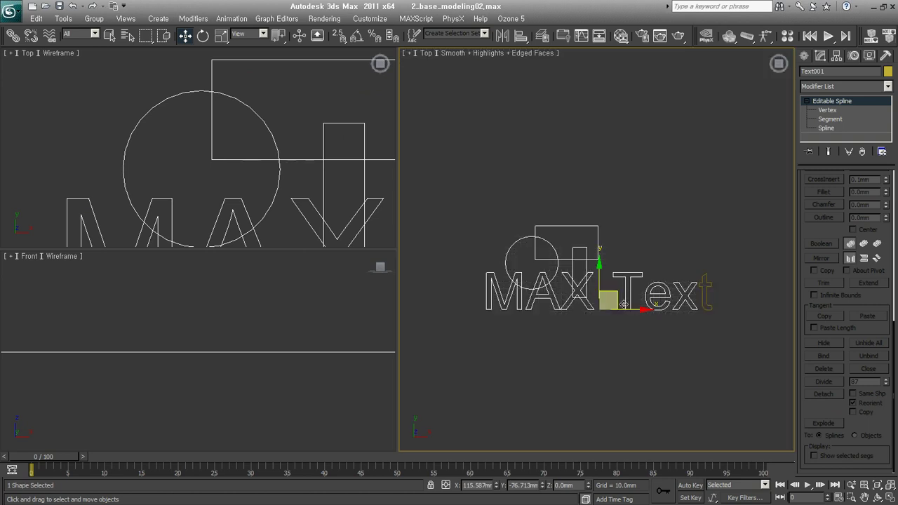
{"action": "key", "text": "ctrl+shift+z"}
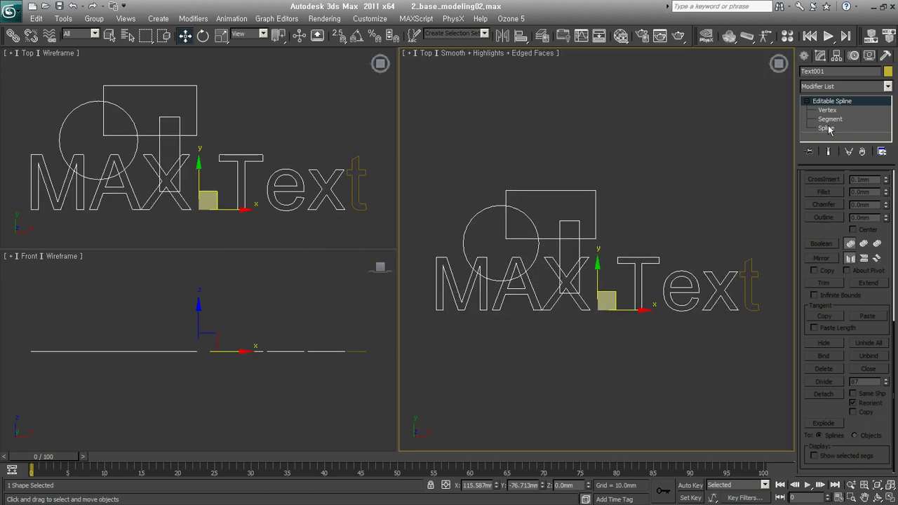
{"action": "left_click_drag", "start_coordinate": [802, 231], "coordinate": [807, 461]}
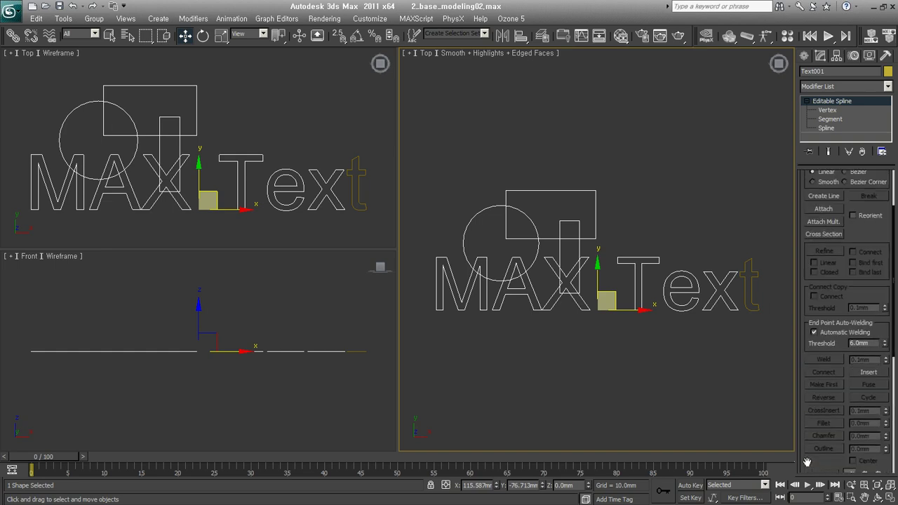
{"action": "scroll", "coordinate": [827, 393], "scroll_direction": "up", "scroll_amount": 3}
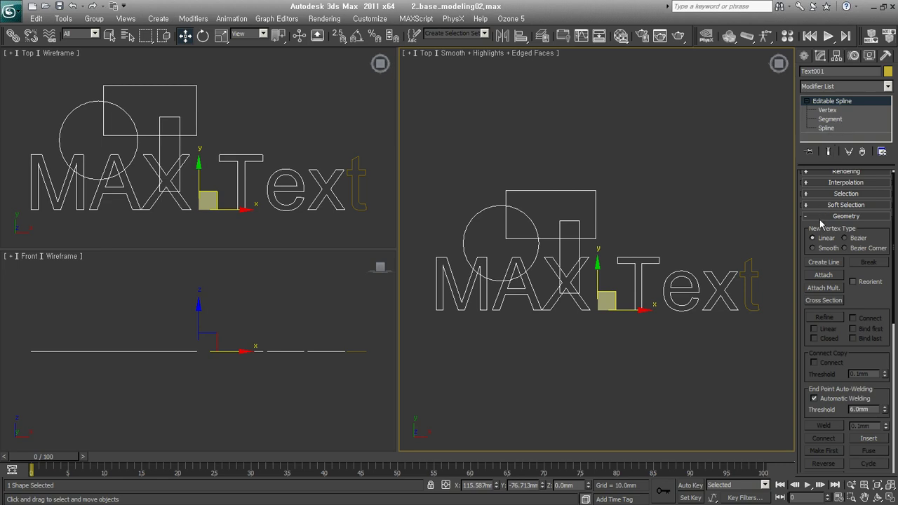
{"action": "mouse_move", "coordinate": [870, 313]}
{"action": "left_mouse_down"}
{"action": "mouse_move", "coordinate": [863, 6]}
{"action": "mouse_move", "coordinate": [847, 329]}
{"action": "left_mouse_up"}
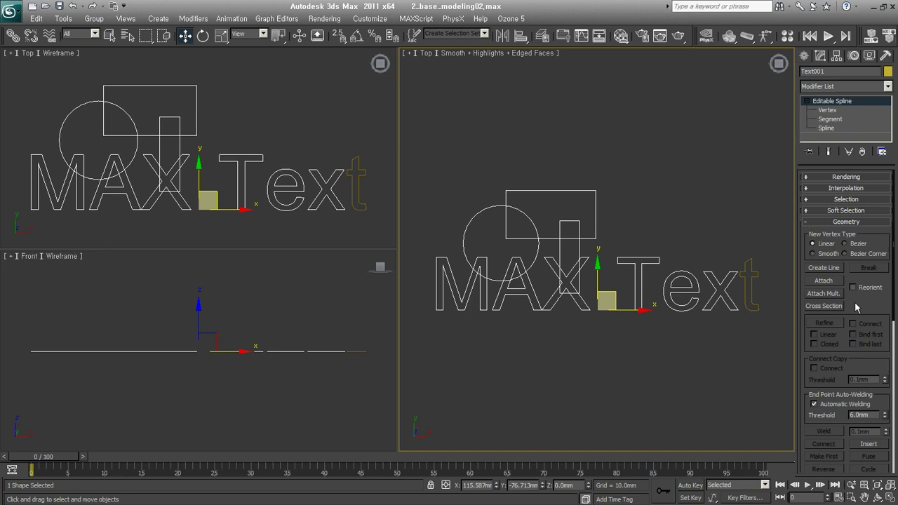
Step: Draw a closed house-shaped outline with Create Line around the MAX text, circle and rectangles
{"action": "left_click", "coordinate": [829, 268]}
{"action": "left_click", "coordinate": [829, 268]}
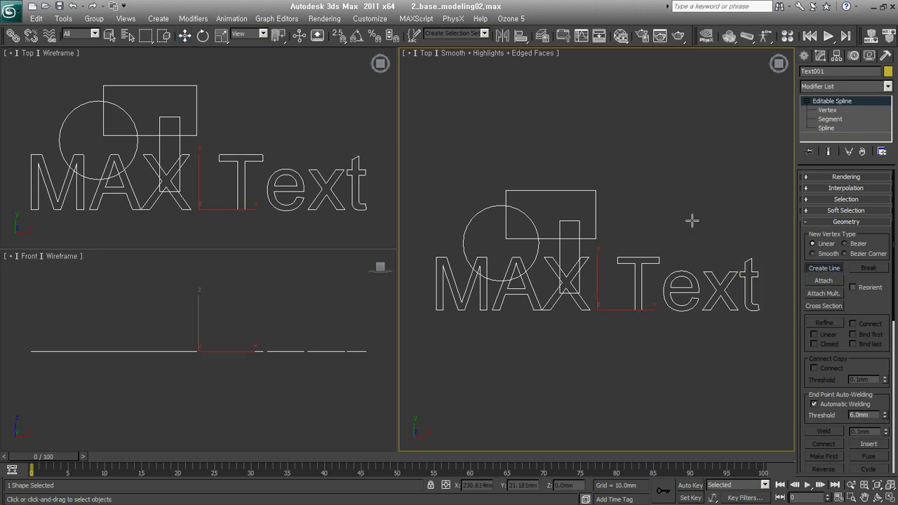
{"action": "left_click", "coordinate": [692, 220]}
{"action": "left_click", "coordinate": [636, 121]}
{"action": "left_click", "coordinate": [480, 136]}
{"action": "left_click", "coordinate": [439, 190]}
{"action": "left_click", "coordinate": [437, 205]}
{"action": "left_click", "coordinate": [437, 364]}
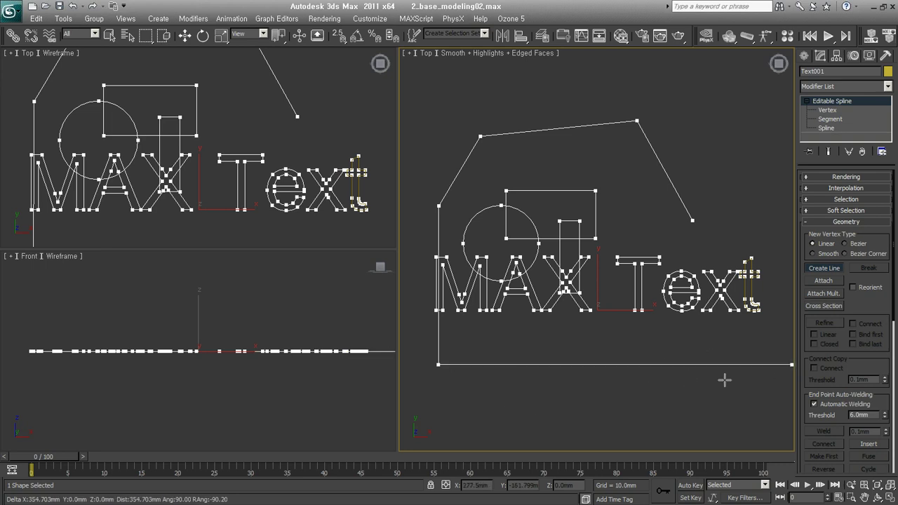
{"action": "left_click", "coordinate": [695, 364]}
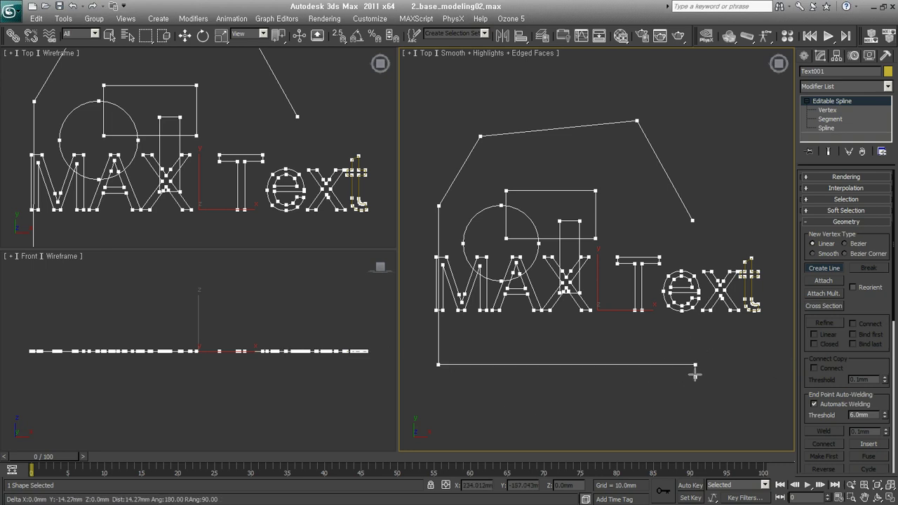
{"action": "left_click", "coordinate": [693, 220]}
{"action": "left_click", "coordinate": [433, 279]}
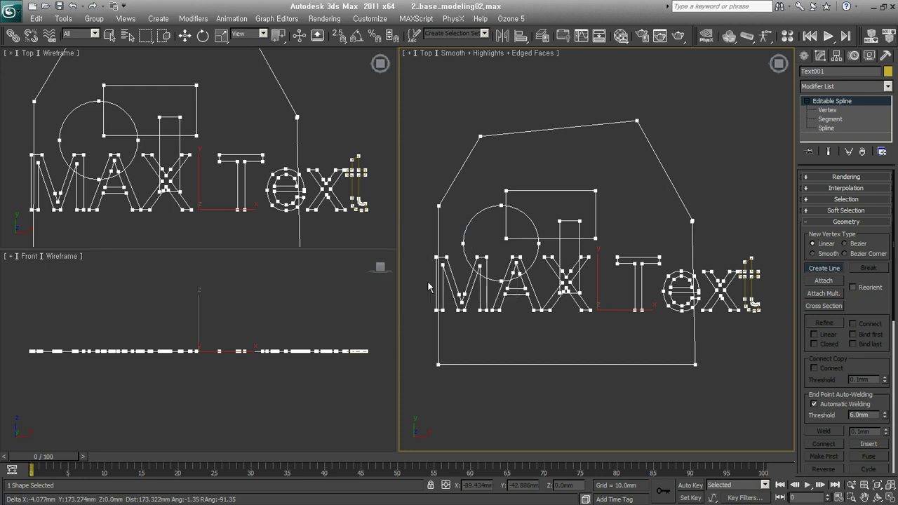
{"action": "right_click", "coordinate": [617, 247]}
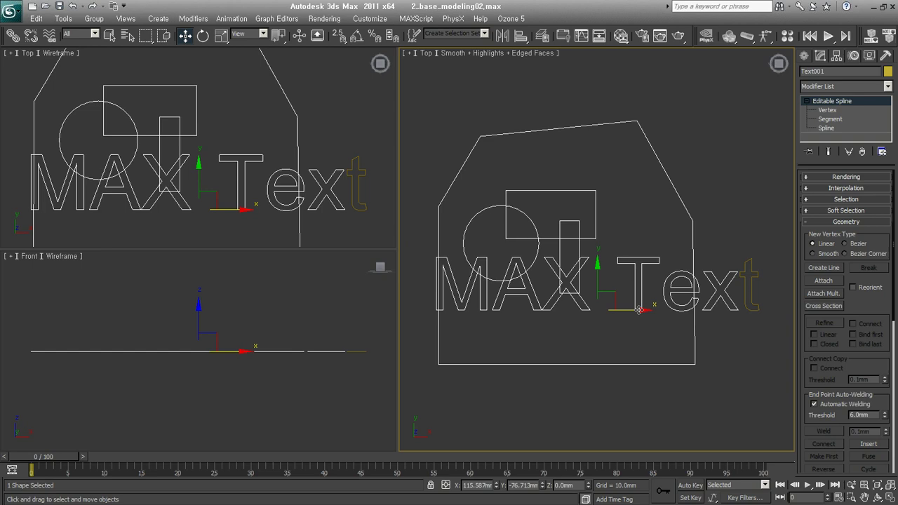
{"action": "scroll", "coordinate": [864, 329], "scroll_direction": "down", "scroll_amount": 1}
{"action": "scroll", "coordinate": [864, 319], "scroll_direction": "down", "scroll_amount": 1}
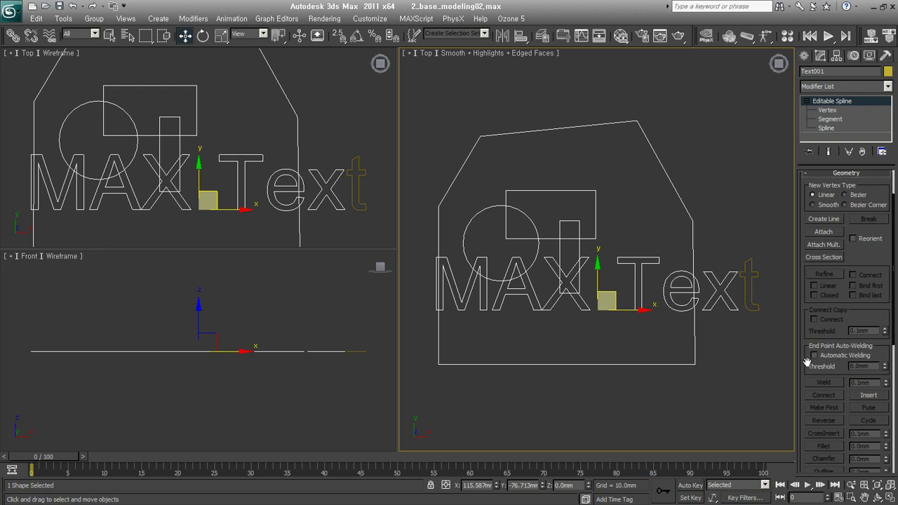
{"action": "left_click", "coordinate": [835, 111]}
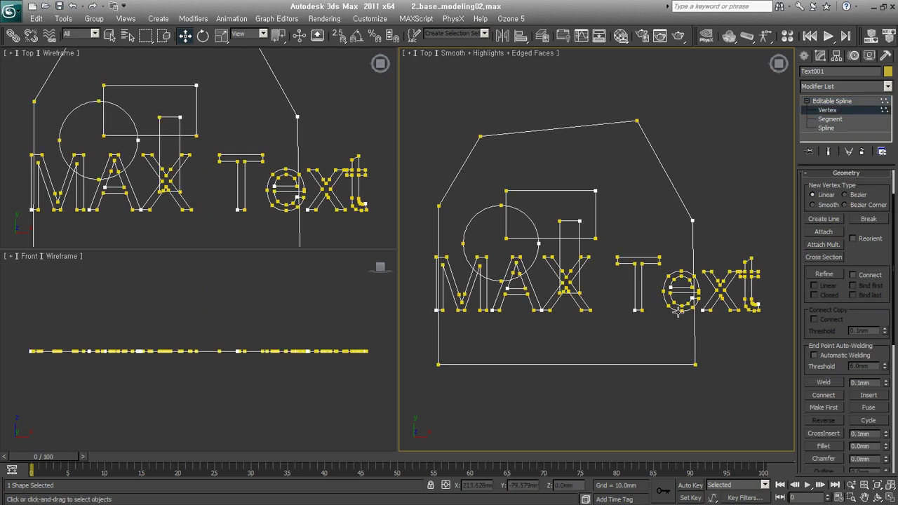
{"action": "left_click_drag", "start_coordinate": [620, 260], "coordinate": [662, 334]}
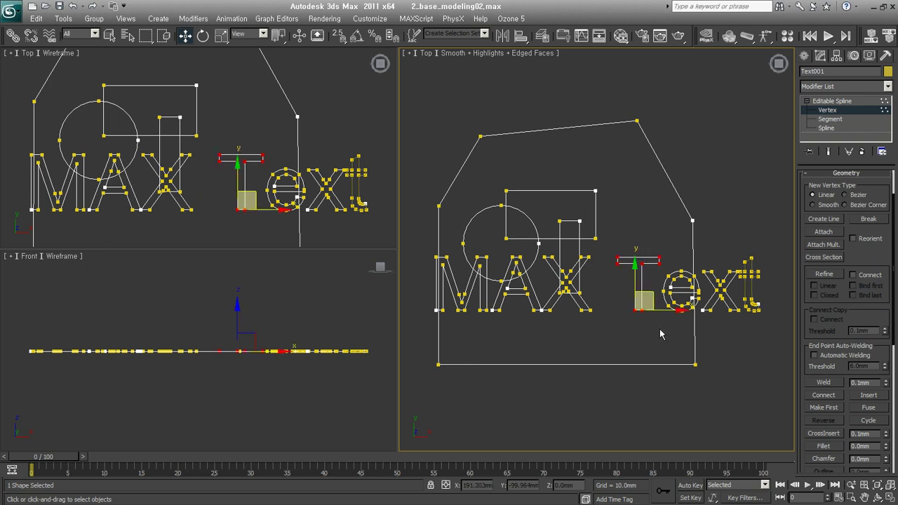
{"action": "left_click", "coordinate": [868, 219]}
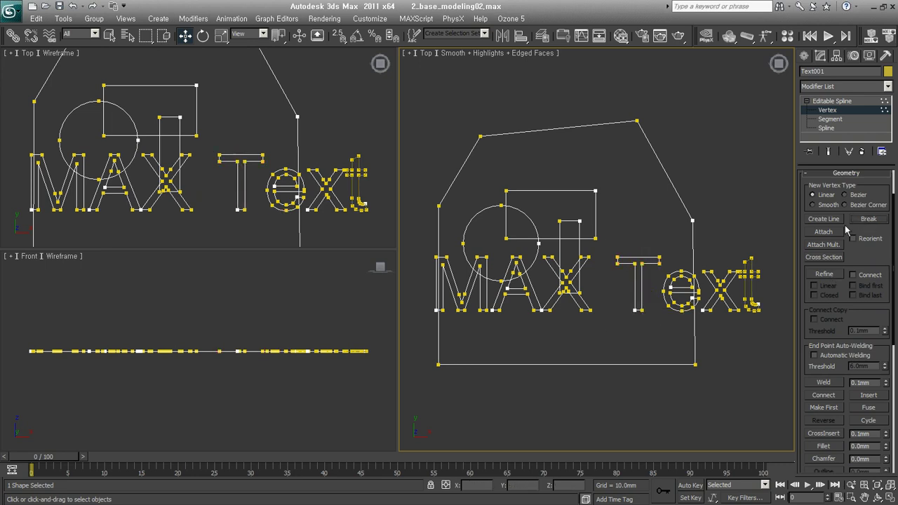
{"action": "left_click_drag", "start_coordinate": [609, 240], "coordinate": [666, 340]}
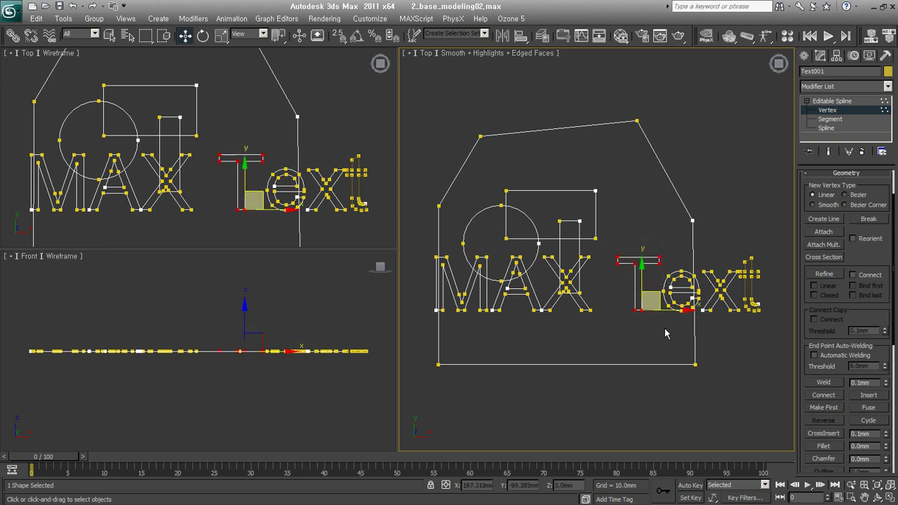
{"action": "left_click", "coordinate": [826, 128]}
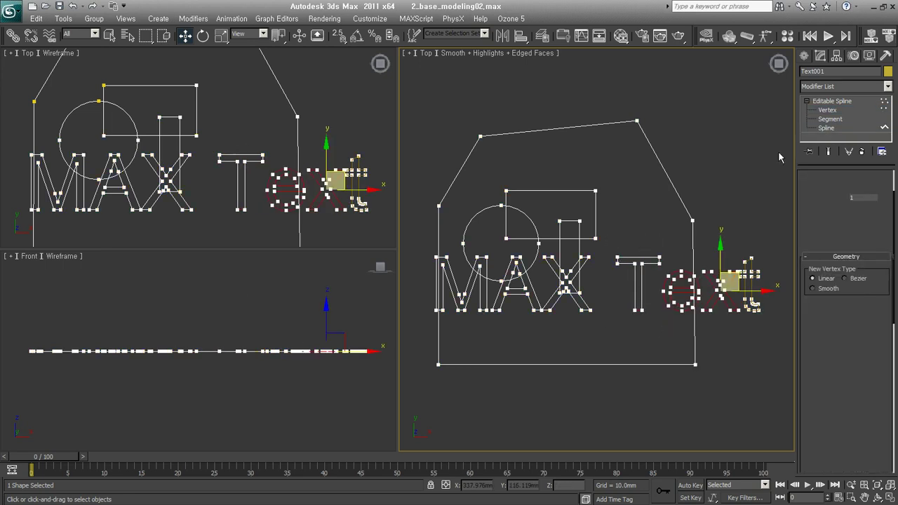
{"action": "left_click", "coordinate": [650, 258]}
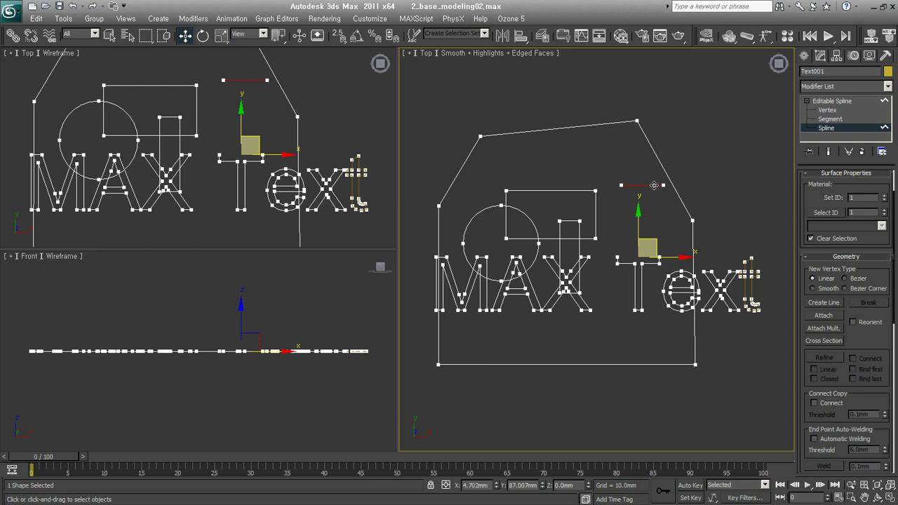
{"action": "left_click", "coordinate": [608, 305]}
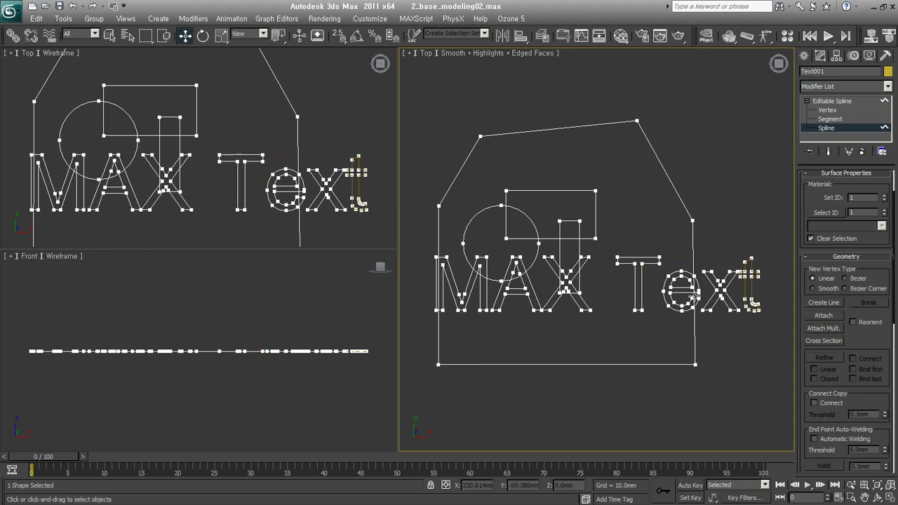
{"action": "left_click_drag", "start_coordinate": [605, 237], "coordinate": [659, 313]}
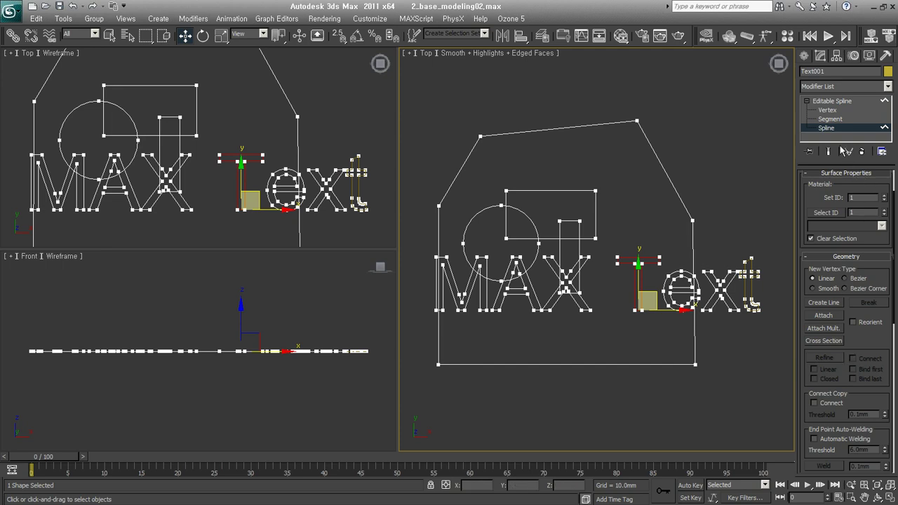
{"action": "left_click", "coordinate": [832, 110]}
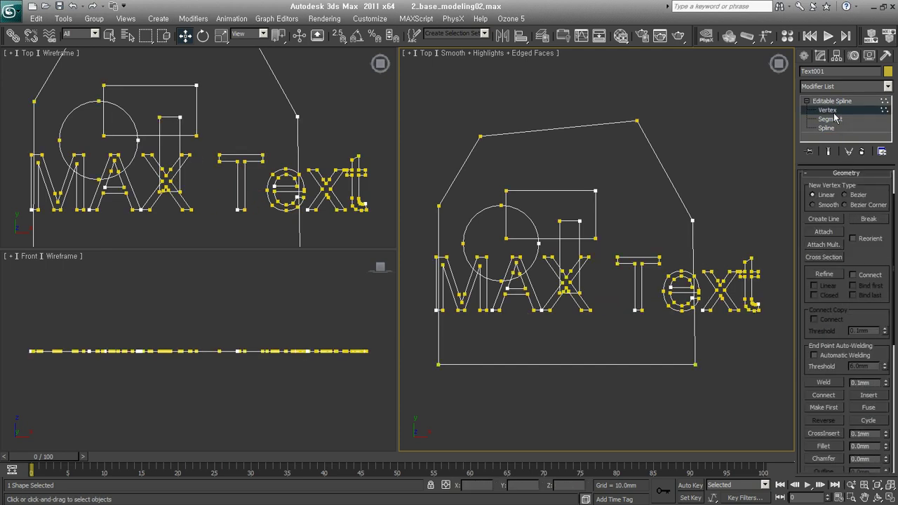
{"action": "left_click", "coordinate": [833, 112]}
{"action": "left_click", "coordinate": [813, 355]}
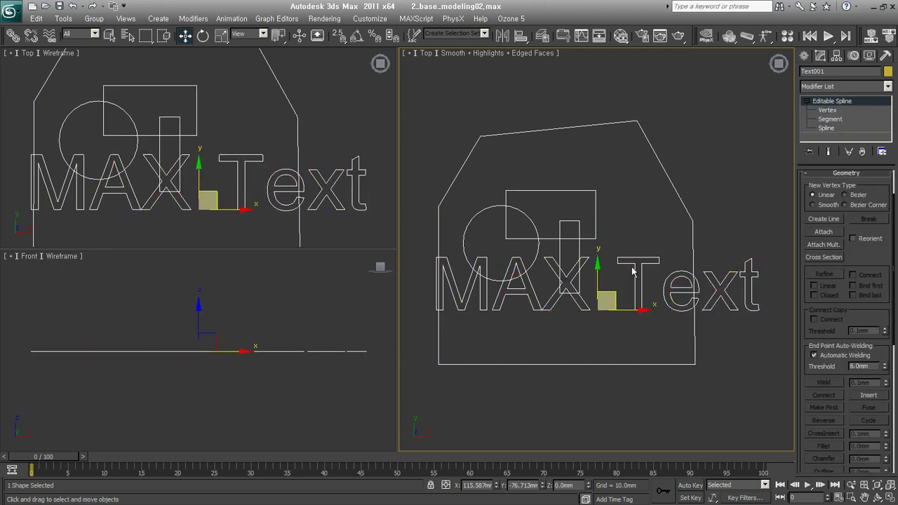
{"action": "left_click_drag", "start_coordinate": [607, 295], "coordinate": [604, 280]}
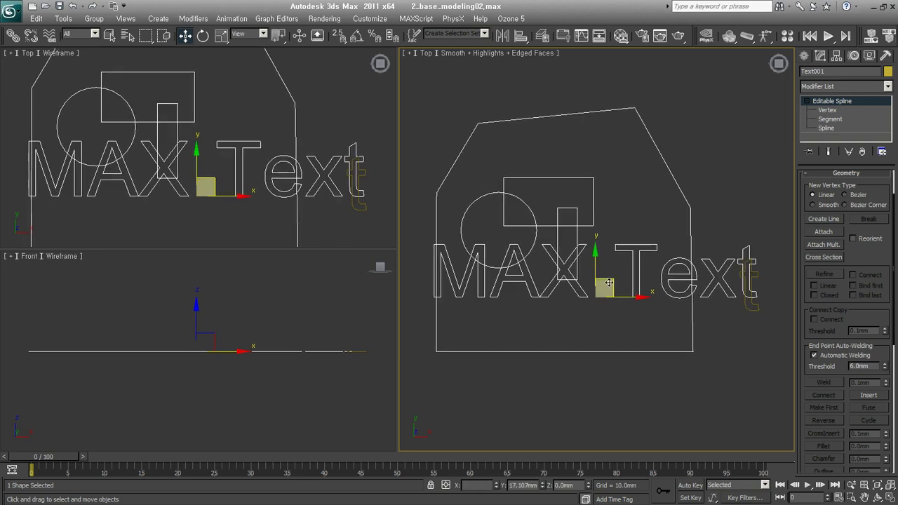
{"action": "left_click", "coordinate": [831, 112]}
{"action": "left_click_drag", "start_coordinate": [608, 223], "coordinate": [661, 331]}
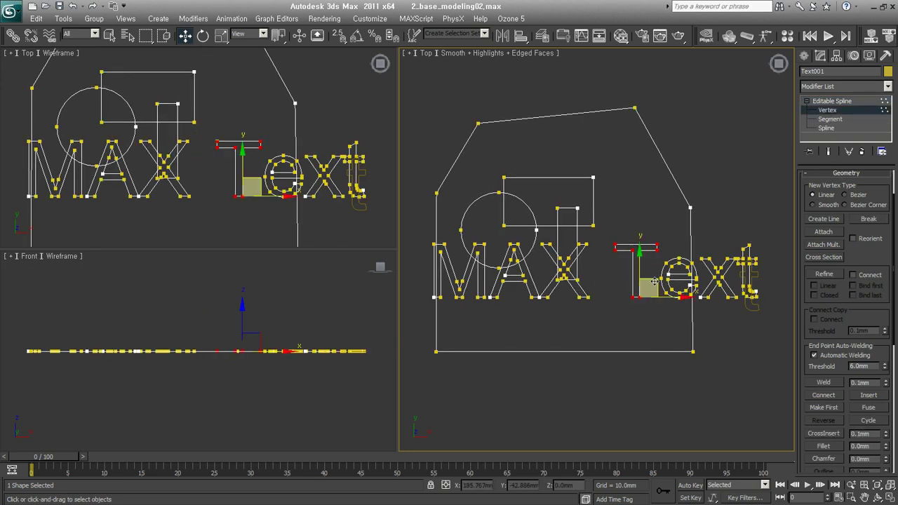
{"action": "left_click_drag", "start_coordinate": [654, 280], "coordinate": [673, 222]}
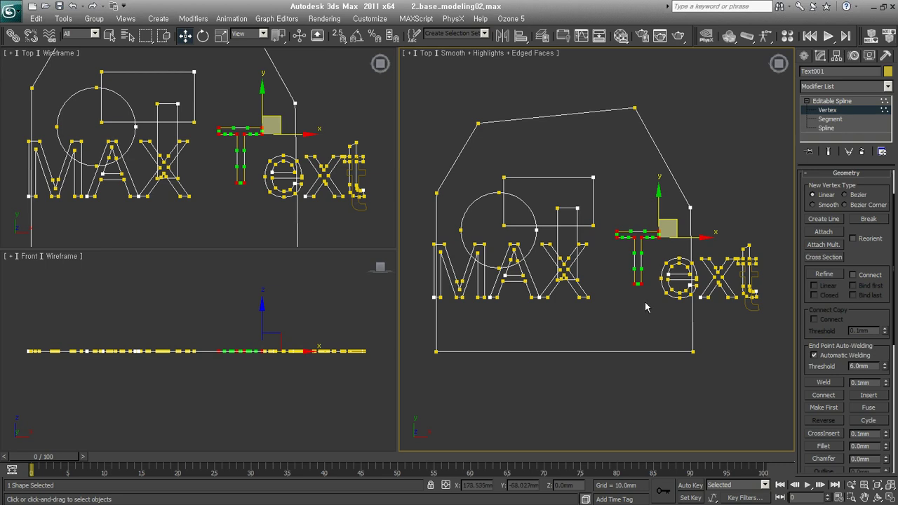
{"action": "left_click", "coordinate": [616, 235]}
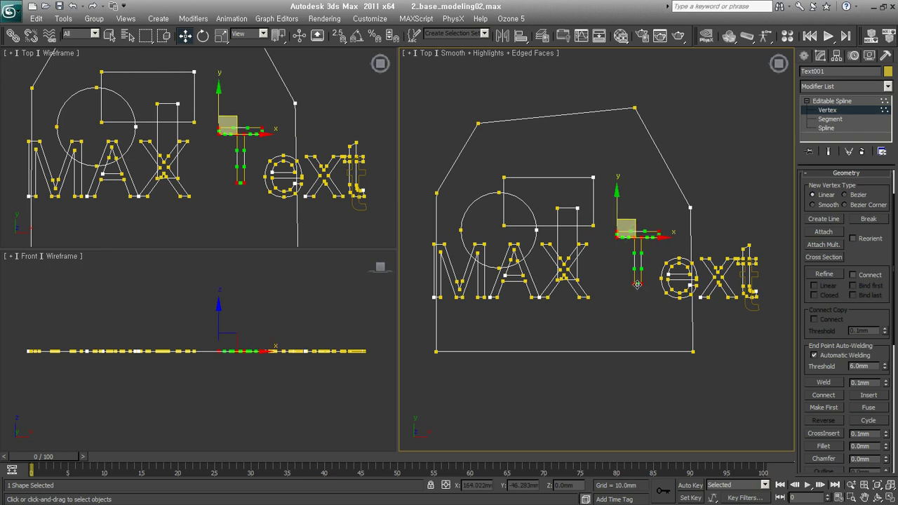
{"action": "left_click", "coordinate": [641, 336]}
{"action": "mouse_move", "coordinate": [430, 93]}
{"action": "left_mouse_down"}
{"action": "mouse_move", "coordinate": [756, 394]}
{"action": "mouse_move", "coordinate": [761, 386]}
{"action": "left_mouse_up"}
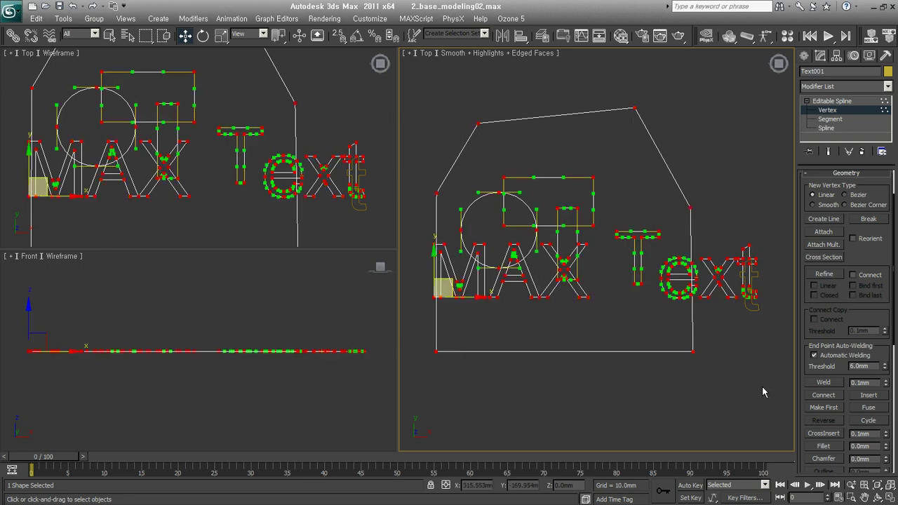
{"action": "left_click_drag", "start_coordinate": [843, 312], "coordinate": [852, 233]}
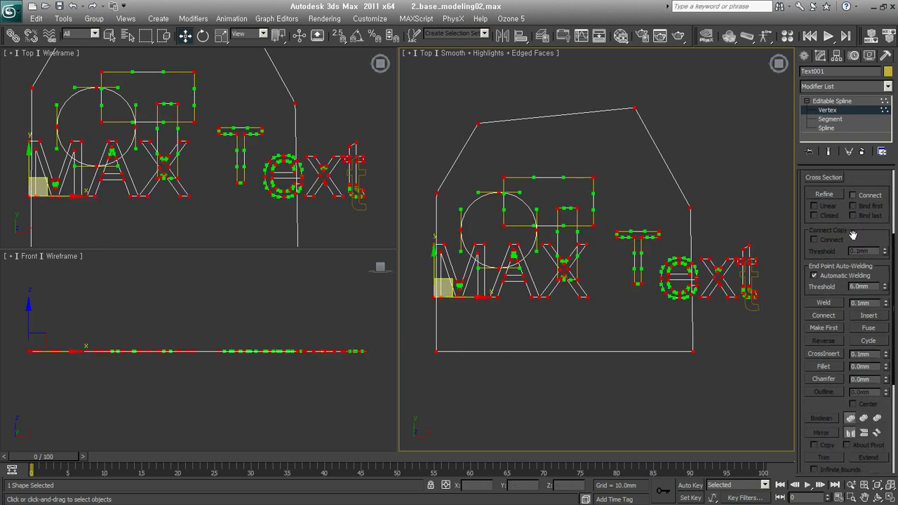
{"action": "left_click", "coordinate": [730, 383]}
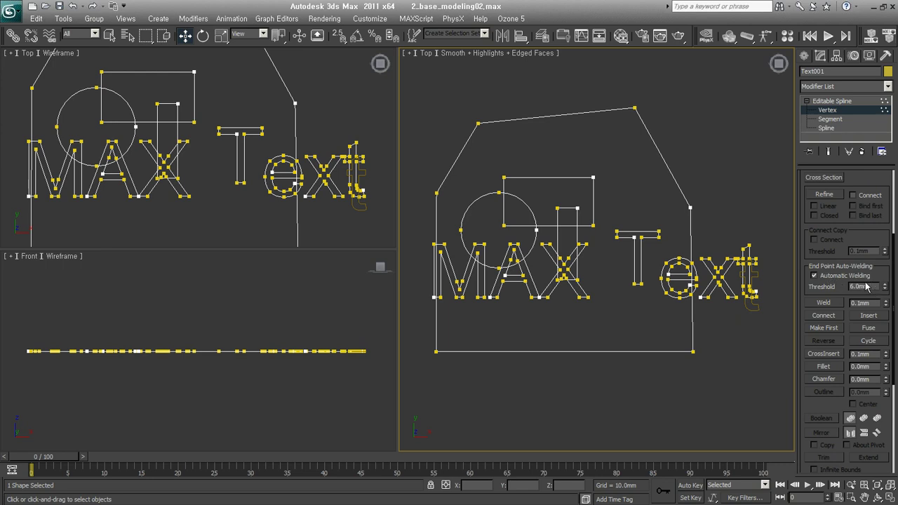
{"action": "double_click", "coordinate": [869, 286]}
{"action": "type", "text": "5"}
{"action": "key", "text": "Return"}
Step: Set the auto-weld threshold to 6.0mm and test selecting the outline's top vertex
{"action": "type", "text": "6"}
{"action": "key", "text": "Return"}
{"action": "left_click_drag", "start_coordinate": [659, 90], "coordinate": [605, 152]}
{"action": "left_click_drag", "start_coordinate": [857, 235], "coordinate": [861, 232]}
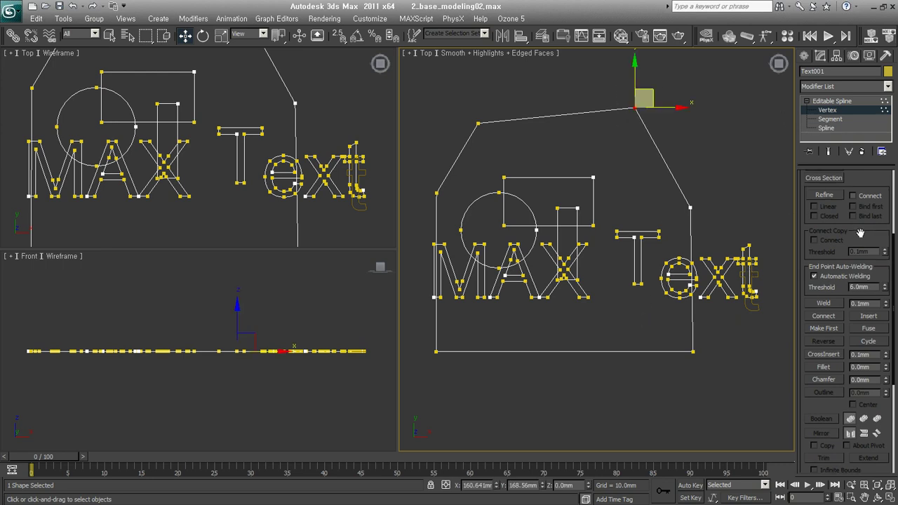
{"action": "scroll", "coordinate": [860, 233], "scroll_direction": "up", "scroll_amount": 6}
{"action": "left_click", "coordinate": [689, 144]}
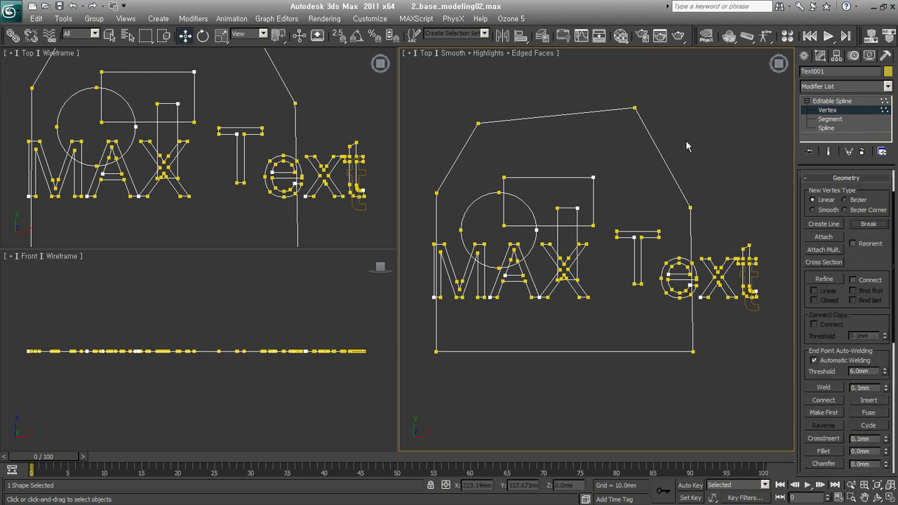
{"action": "left_click", "coordinate": [637, 107]}
{"action": "left_click", "coordinate": [623, 121]}
{"action": "scroll", "coordinate": [862, 295], "scroll_direction": "down", "scroll_amount": 5}
Step: Raise the auto-weld threshold to 100.0mm and nudge all vertices slightly up and right
{"action": "double_click", "coordinate": [874, 290]}
{"action": "type", "text": "100"}
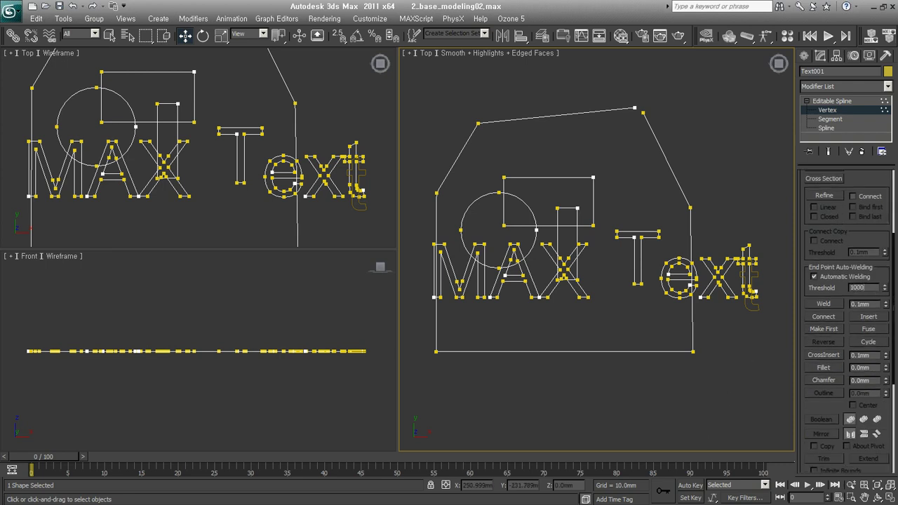
{"action": "key", "text": "Return"}
{"action": "left_click_drag", "start_coordinate": [427, 87], "coordinate": [791, 423]}
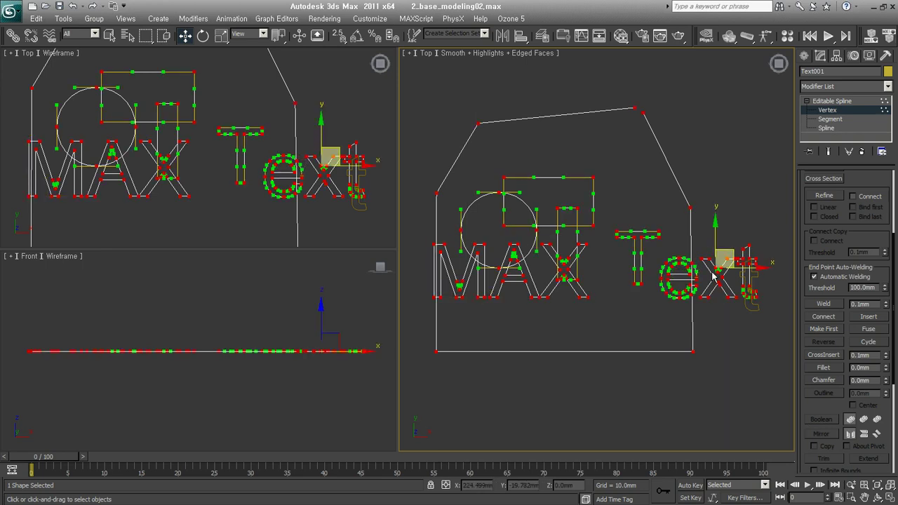
{"action": "left_click_drag", "start_coordinate": [713, 278], "coordinate": [731, 260]}
{"action": "left_click", "coordinate": [655, 91]}
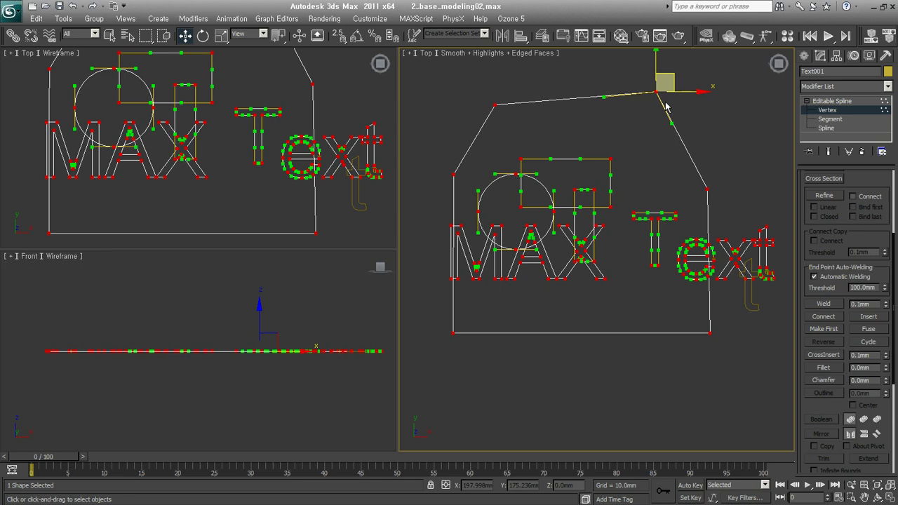
{"action": "left_click", "coordinate": [705, 136]}
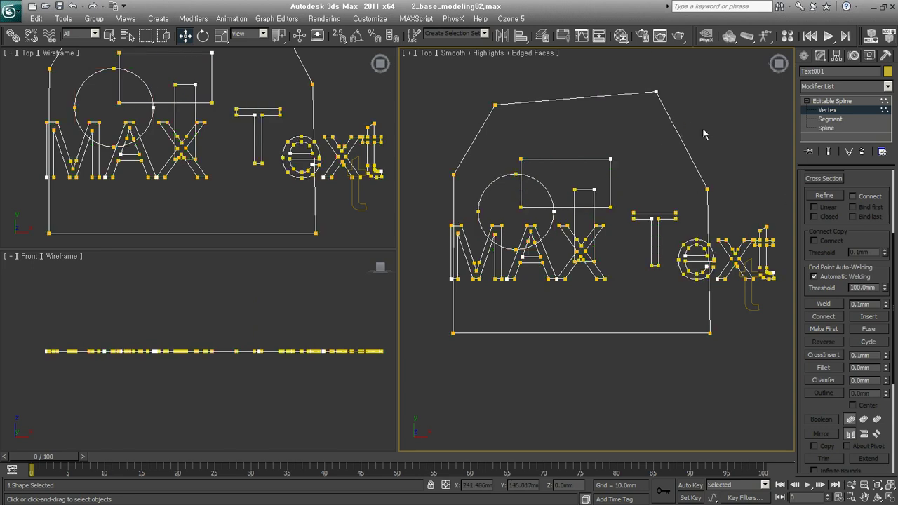
{"action": "middle_click_drag", "start_coordinate": [667, 288], "coordinate": [657, 307]}
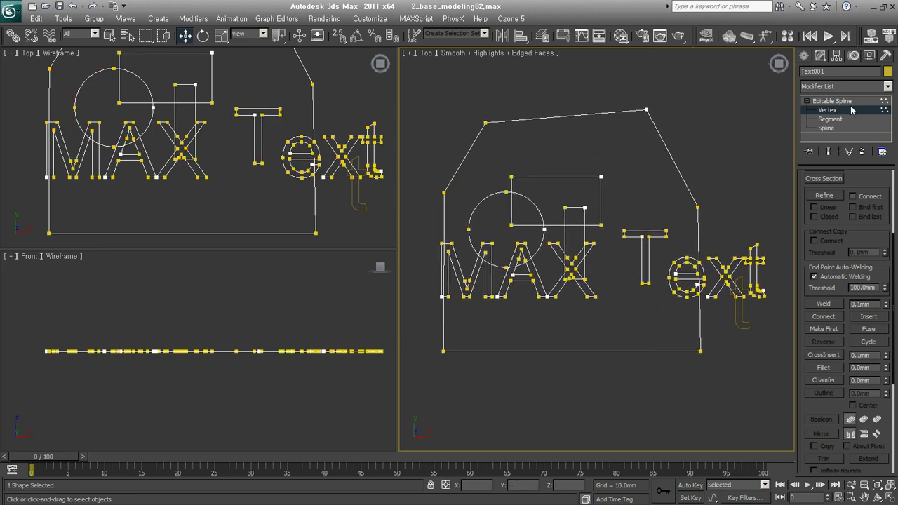
Step: Turn off Automatic Welding and step out of Vertex level and back
{"action": "left_click", "coordinate": [842, 277]}
{"action": "left_click", "coordinate": [828, 102]}
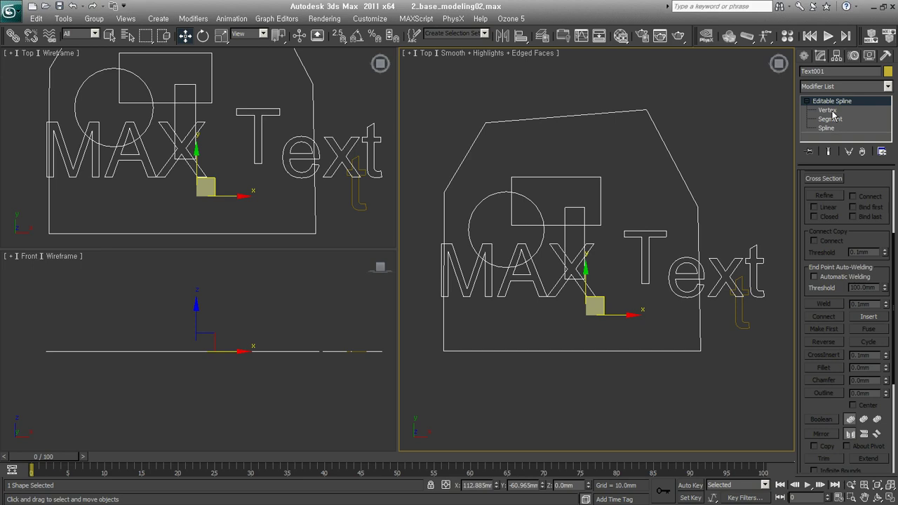
{"action": "left_click", "coordinate": [830, 111]}
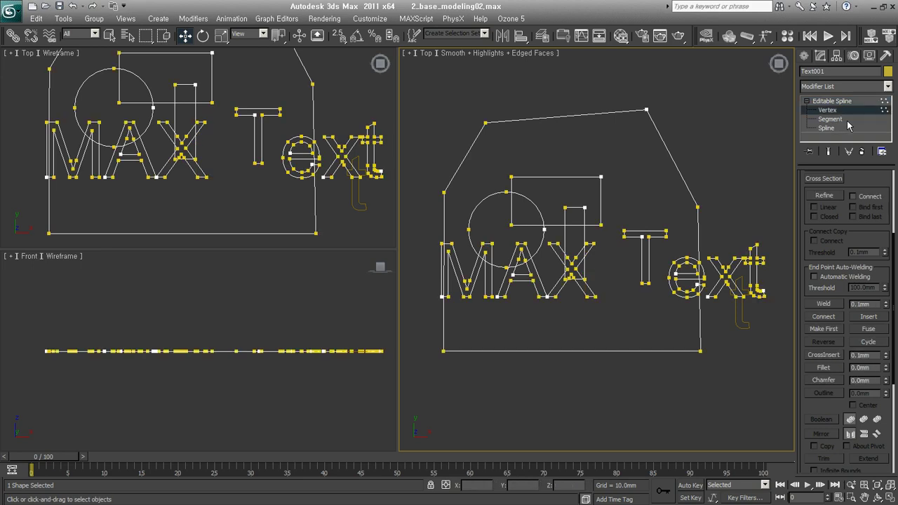
Step: Switch to Spline sub-object level and deselect the T spline
{"action": "left_click", "coordinate": [840, 129]}
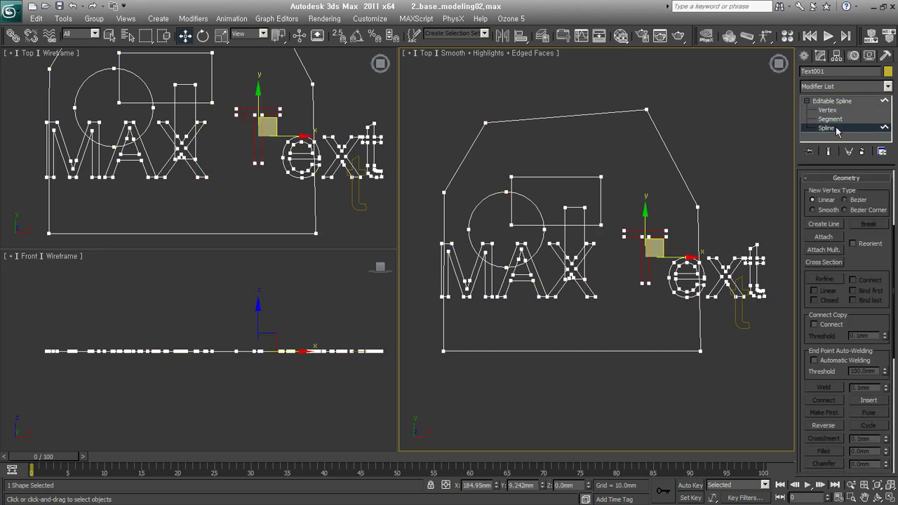
{"action": "left_click", "coordinate": [831, 119]}
{"action": "left_click", "coordinate": [834, 128]}
{"action": "left_click", "coordinate": [763, 211]}
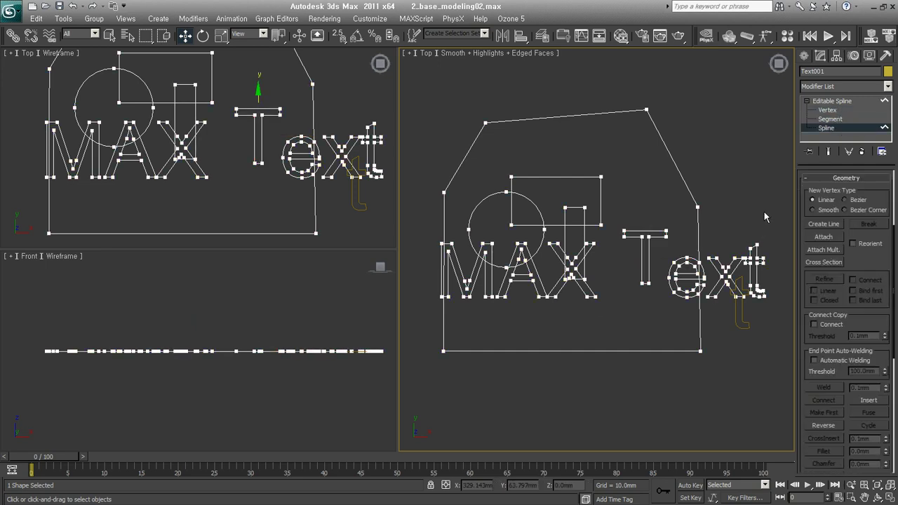
{"action": "left_click_drag", "start_coordinate": [803, 220], "coordinate": [795, 330]}
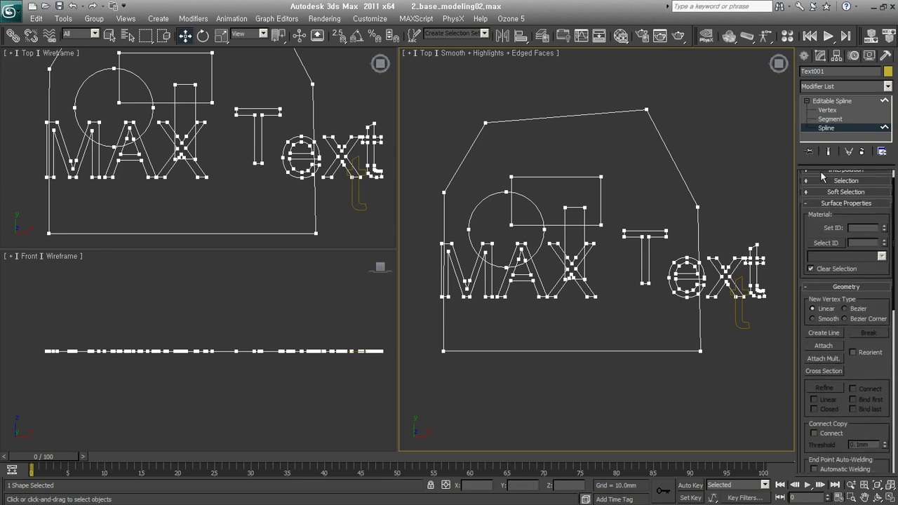
Step: Collapse Surface Properties and return to Vertex sub-object level
{"action": "scroll", "coordinate": [830, 223], "scroll_direction": "up", "scroll_amount": 1}
{"action": "left_click", "coordinate": [829, 219]}
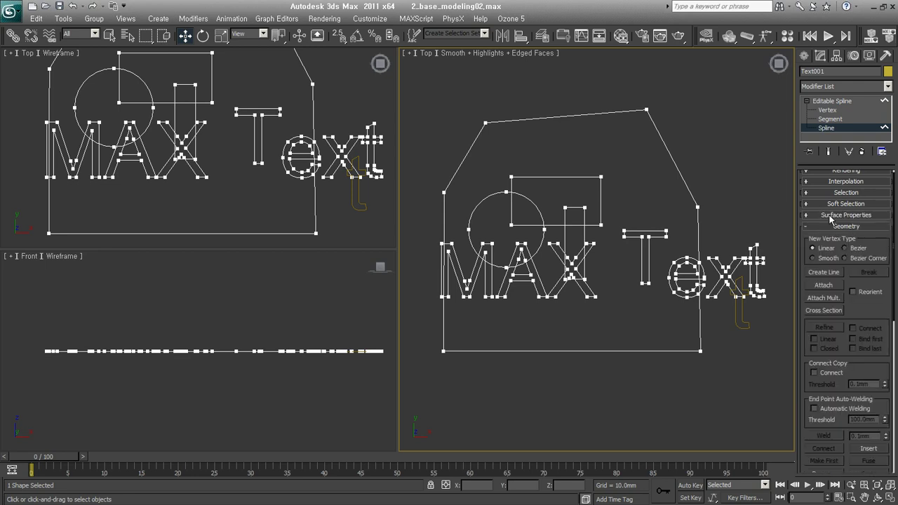
{"action": "left_click", "coordinate": [825, 112]}
{"action": "left_click_drag", "start_coordinate": [861, 298], "coordinate": [863, 291]}
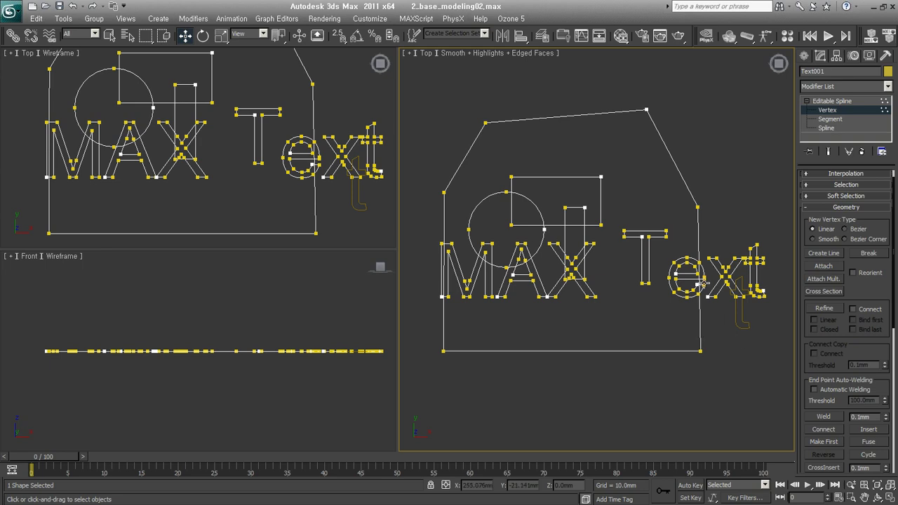
Step: Delete the 'Text' letter vertices and the house outline's vertices
{"action": "left_click_drag", "start_coordinate": [765, 359], "coordinate": [624, 140]}
{"action": "key", "text": "Delete"}
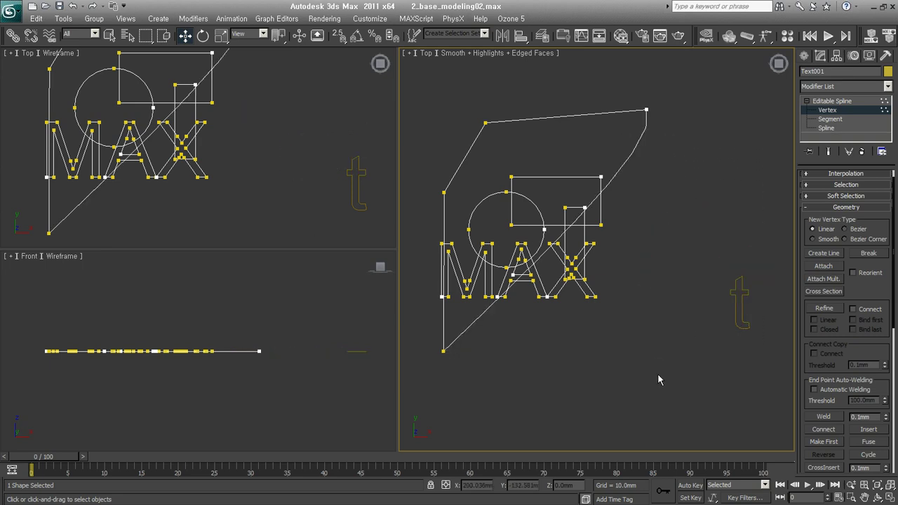
{"action": "left_click_drag", "start_coordinate": [700, 133], "coordinate": [474, 77]}
{"action": "key", "text": "Delete"}
{"action": "left_click_drag", "start_coordinate": [496, 325], "coordinate": [436, 356]}
{"action": "key", "text": "Delete"}
Step: Delete the MAX letters' lower vertices, the lower X and the U-shaped leftover
{"action": "left_click_drag", "start_coordinate": [608, 315], "coordinate": [453, 284]}
{"action": "key", "text": "Delete"}
{"action": "left_click_drag", "start_coordinate": [586, 315], "coordinate": [438, 282]}
{"action": "key", "text": "Delete"}
{"action": "left_click_drag", "start_coordinate": [605, 290], "coordinate": [538, 237]}
{"action": "key", "text": "Delete"}
{"action": "left_click_drag", "start_coordinate": [557, 196], "coordinate": [589, 248]}
{"action": "key", "text": "Delete"}
Step: Delete the left bar shape and select the small triangle's vertices
{"action": "mouse_move", "coordinate": [418, 234]}
{"action": "left_mouse_down"}
{"action": "mouse_move", "coordinate": [533, 258]}
{"action": "mouse_move", "coordinate": [540, 252]}
{"action": "left_mouse_up"}
{"action": "key", "text": "Delete"}
{"action": "key", "text": "Delete"}
{"action": "mouse_move", "coordinate": [566, 274]}
{"action": "middle_mouse_down"}
{"action": "mouse_move", "coordinate": [641, 294]}
{"action": "mouse_move", "coordinate": [568, 282]}
{"action": "mouse_move", "coordinate": [639, 284]}
{"action": "middle_mouse_up"}
{"action": "scroll", "coordinate": [634, 282], "scroll_direction": "up", "scroll_amount": 1}
{"action": "scroll", "coordinate": [635, 282], "scroll_direction": "up", "scroll_amount": 3}
{"action": "scroll", "coordinate": [638, 282], "scroll_direction": "up", "scroll_amount": 2}
{"action": "scroll", "coordinate": [644, 283], "scroll_direction": "down", "scroll_amount": 3}
{"action": "scroll", "coordinate": [645, 283], "scroll_direction": "down", "scroll_amount": 1}
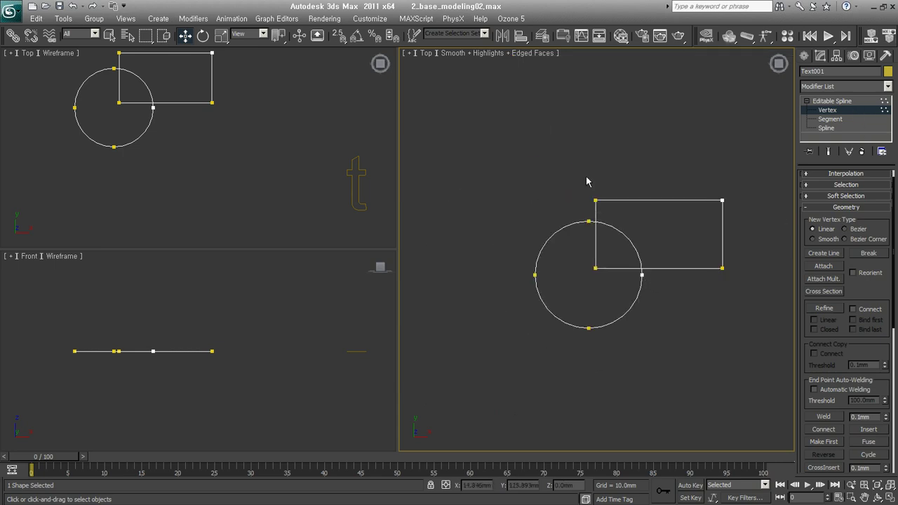
{"action": "left_click_drag", "start_coordinate": [496, 156], "coordinate": [789, 382]}
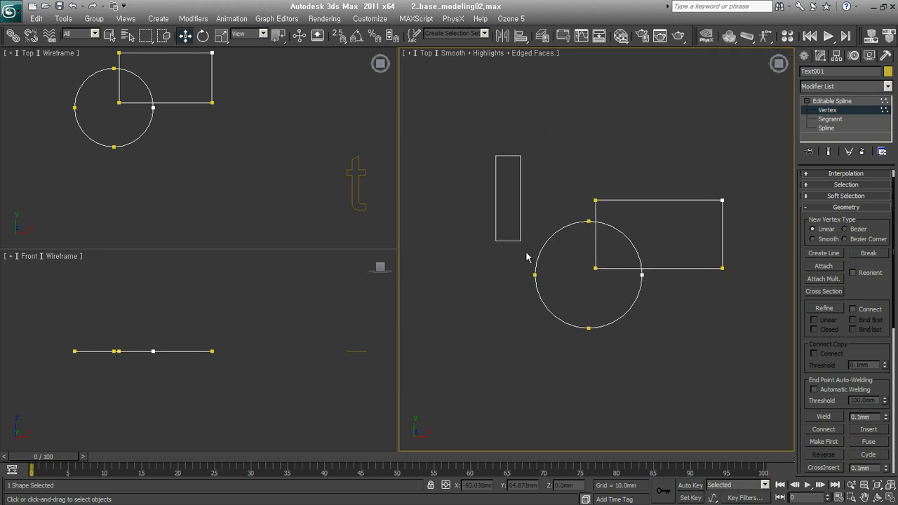
{"action": "left_click", "coordinate": [735, 337]}
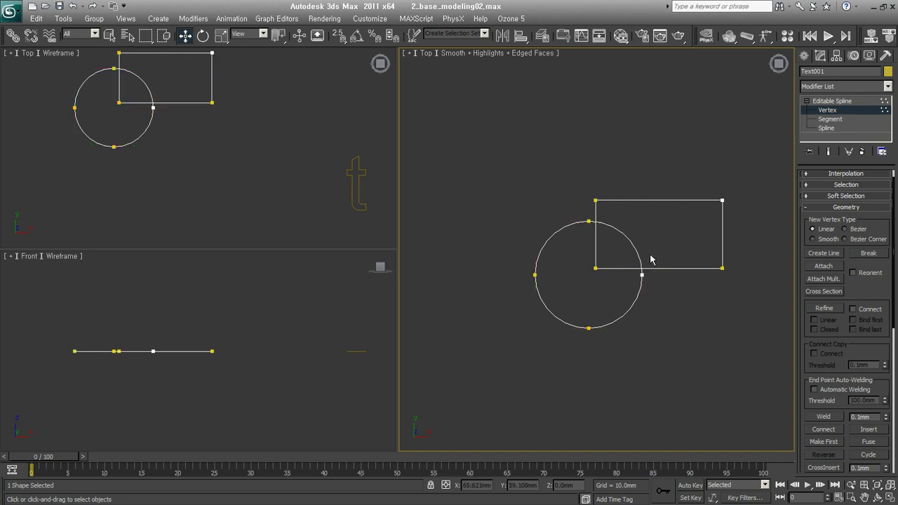
{"action": "left_click_drag", "start_coordinate": [589, 190], "coordinate": [738, 214]}
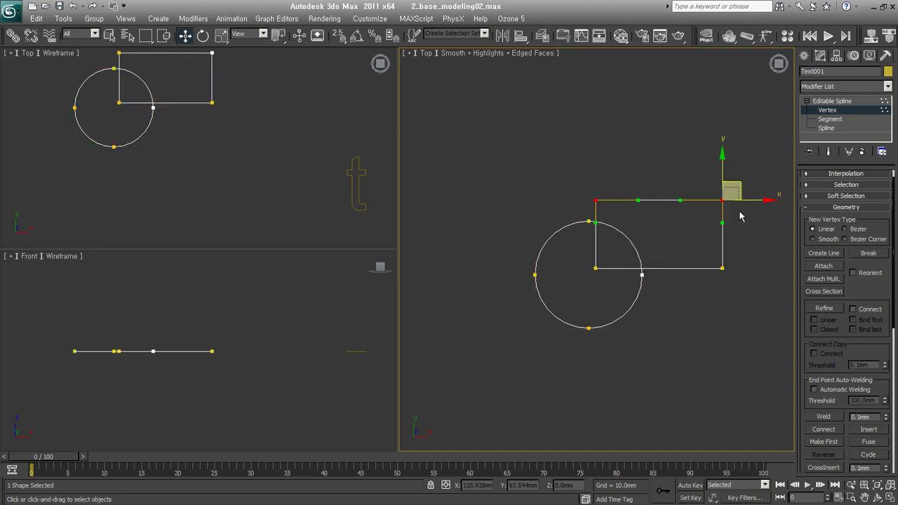
{"action": "left_click", "coordinate": [595, 268], "text": "ctrl"}
{"action": "left_click_drag", "start_coordinate": [699, 257], "coordinate": [746, 300], "text": "ctrl"}
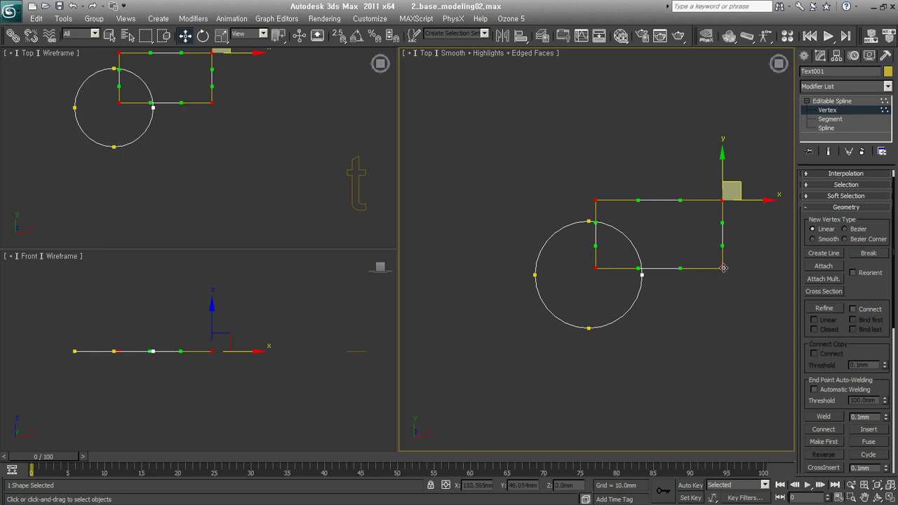
{"action": "left_click", "coordinate": [722, 268]}
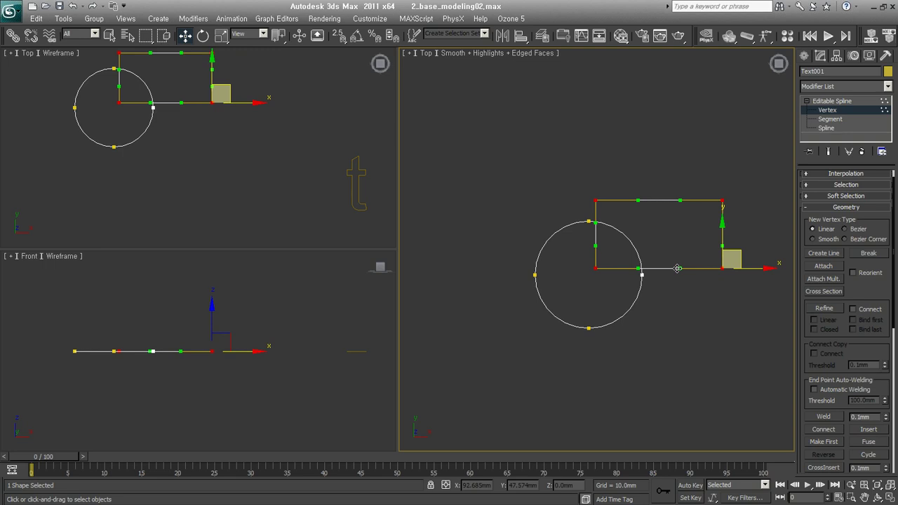
{"action": "left_click", "coordinate": [662, 315]}
{"action": "left_click", "coordinate": [722, 267]}
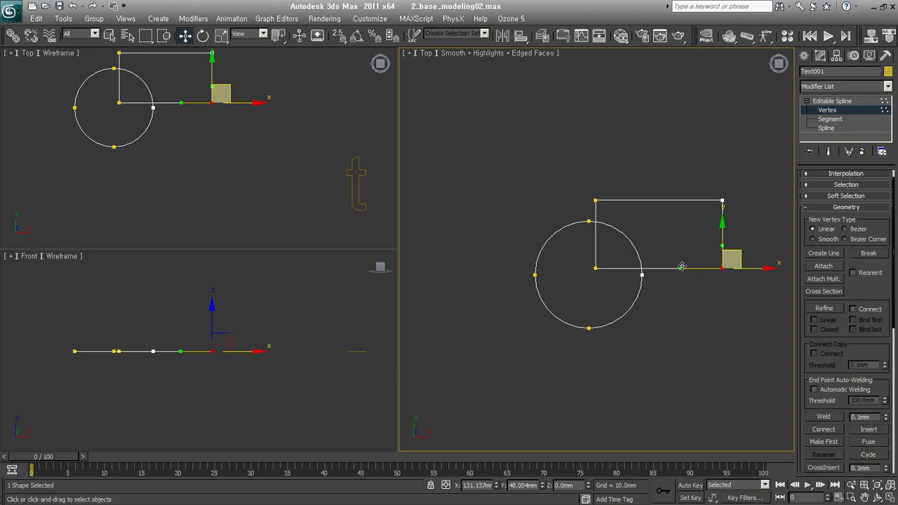
Step: Select the rectangle's bottom-right vertex and try it as Bezier, Corner and Smooth
{"action": "left_click", "coordinate": [706, 292]}
{"action": "left_click", "coordinate": [724, 269]}
{"action": "right_click", "coordinate": [724, 272]}
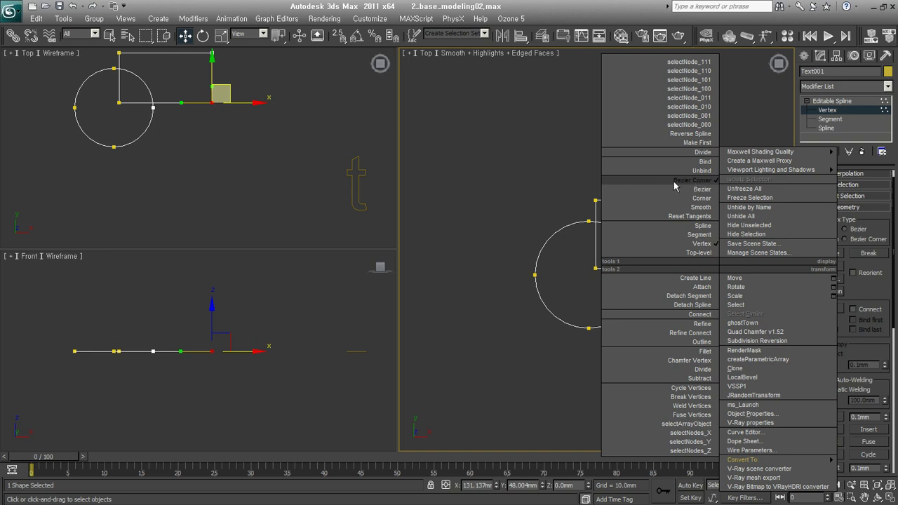
{"action": "left_click", "coordinate": [692, 193]}
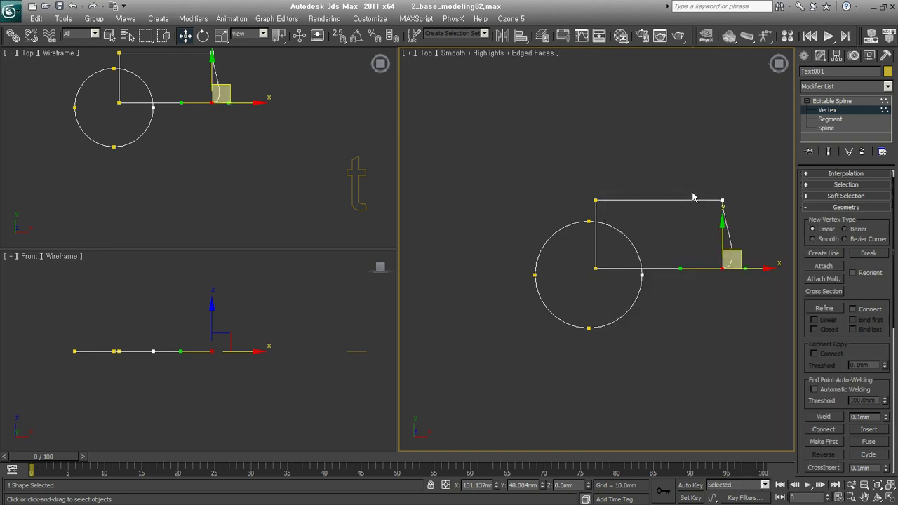
{"action": "right_click", "coordinate": [722, 269]}
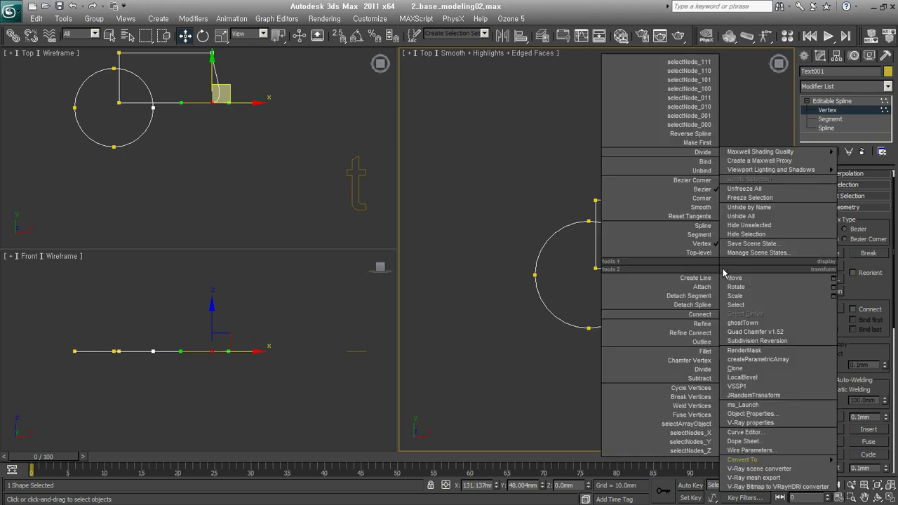
{"action": "left_click", "coordinate": [698, 203]}
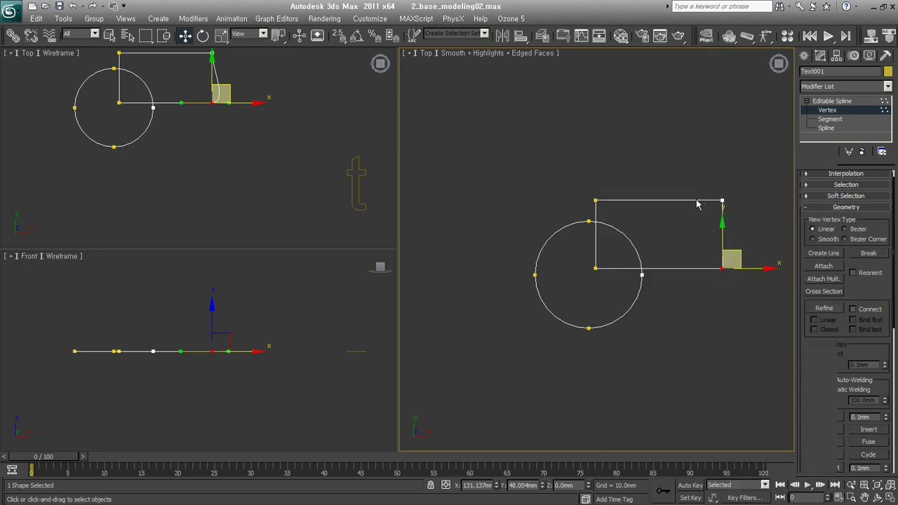
{"action": "right_click", "coordinate": [718, 260]}
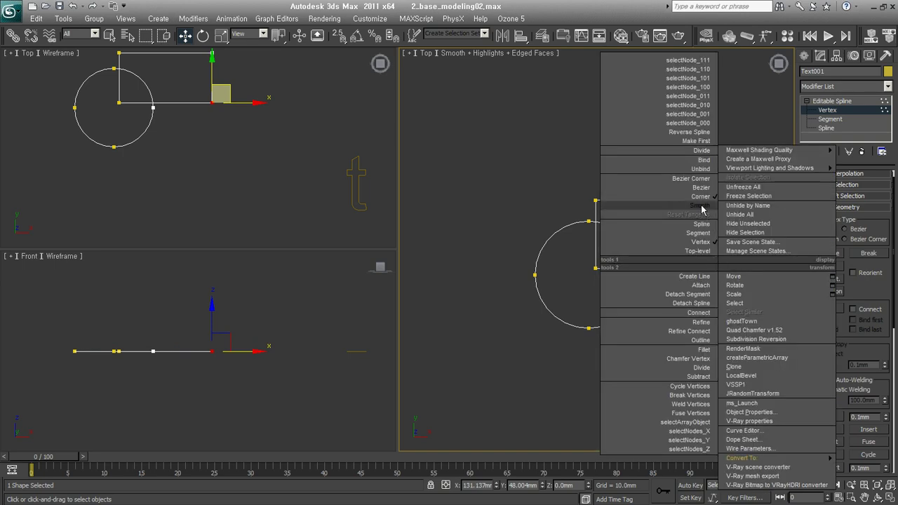
{"action": "left_click", "coordinate": [701, 208]}
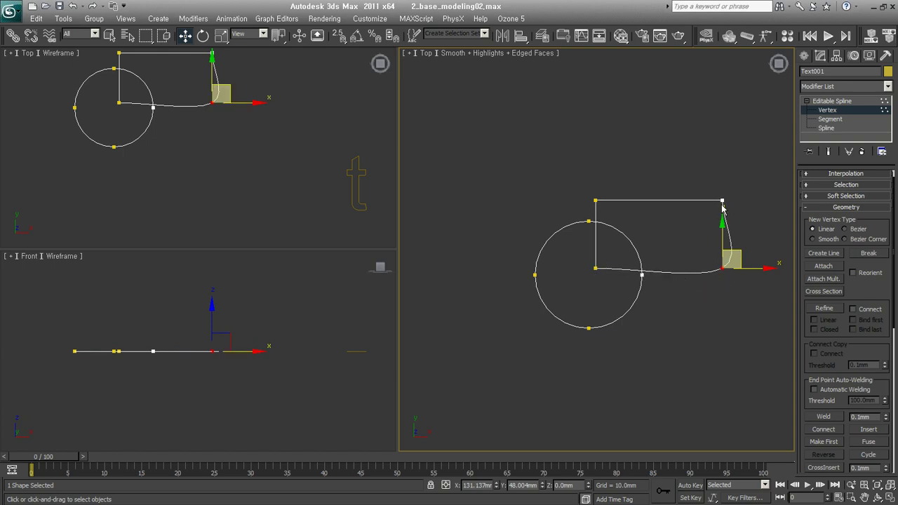
Step: Make the vertex Bezier and drag its tangent handles to curve the bottom edge
{"action": "right_click", "coordinate": [723, 268]}
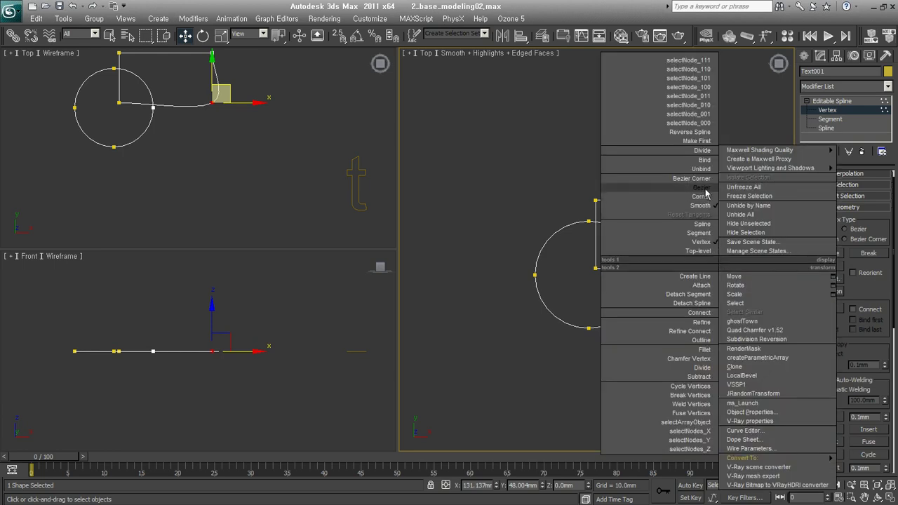
{"action": "left_click", "coordinate": [705, 193]}
{"action": "left_click_drag", "start_coordinate": [700, 279], "coordinate": [708, 293]}
{"action": "left_click_drag", "start_coordinate": [703, 294], "coordinate": [701, 290]}
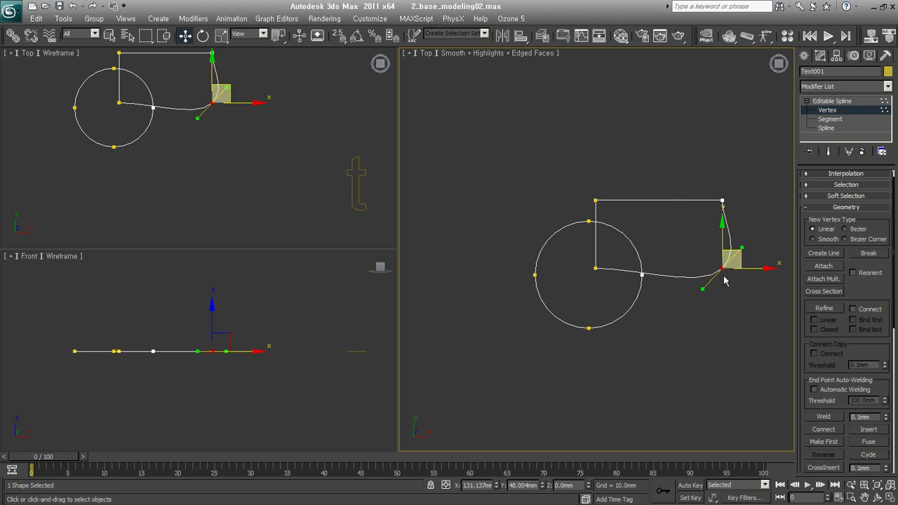
{"action": "left_click_drag", "start_coordinate": [702, 288], "coordinate": [701, 284]}
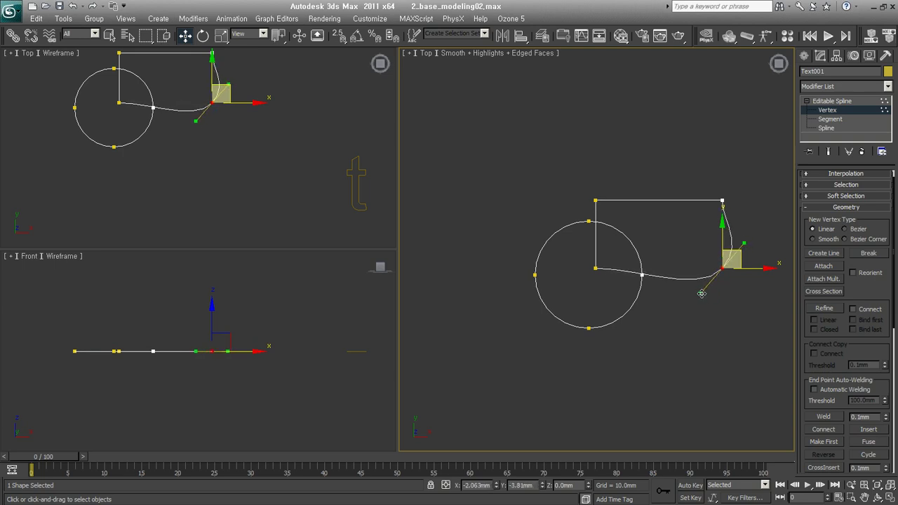
Step: Drag the top-right vertex's tangent handles to curve the top edge outward
{"action": "left_click", "coordinate": [734, 202]}
{"action": "left_click", "coordinate": [721, 200]}
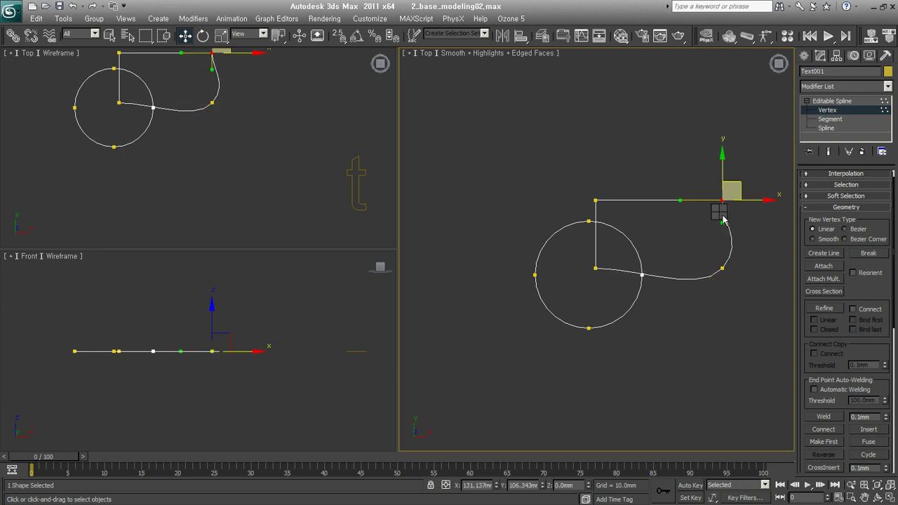
{"action": "right_click", "coordinate": [718, 211]}
{"action": "left_click", "coordinate": [506, 184]}
{"action": "left_click_drag", "start_coordinate": [722, 221], "coordinate": [745, 220]}
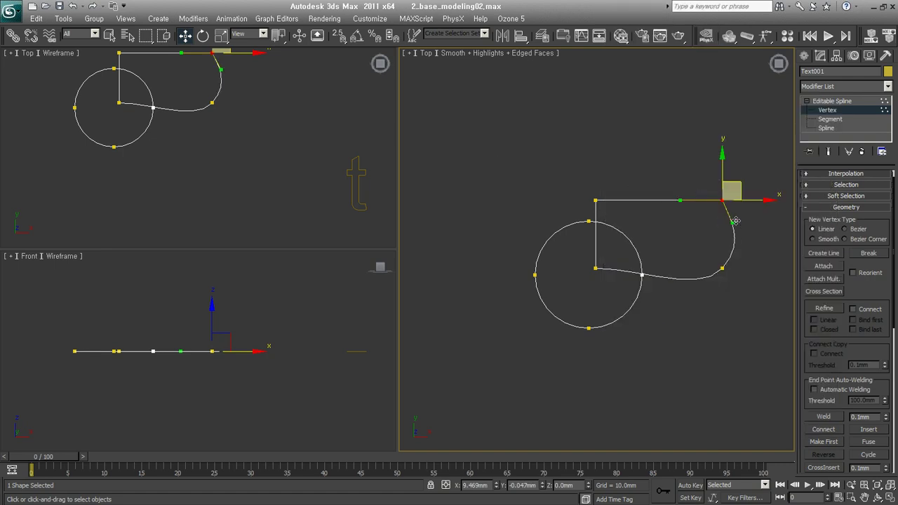
{"action": "mouse_move", "coordinate": [680, 201]}
{"action": "left_mouse_down"}
{"action": "mouse_move", "coordinate": [667, 183]}
{"action": "mouse_move", "coordinate": [670, 261]}
{"action": "left_mouse_up"}
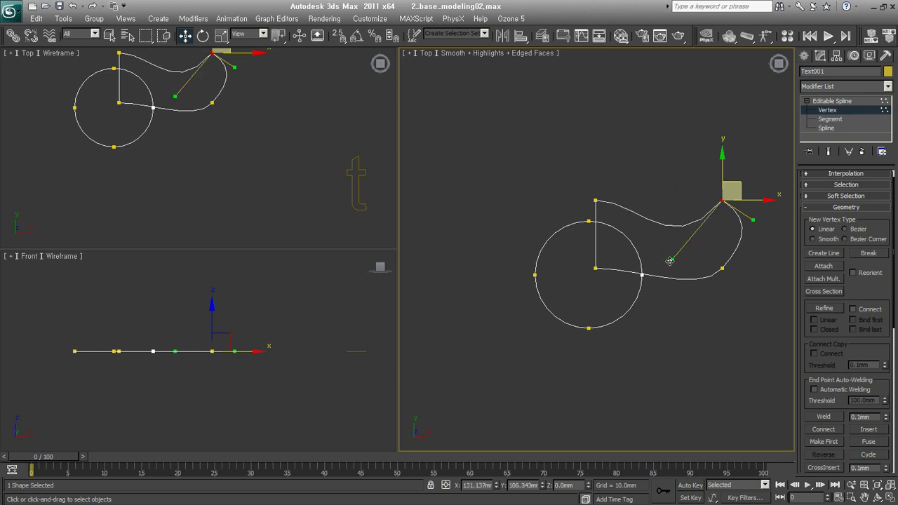
{"action": "left_click", "coordinate": [557, 256]}
Step: Convert the top-right vertex back to Corner so the rectangle's edges are straight
{"action": "left_click_drag", "start_coordinate": [460, 125], "coordinate": [710, 343]}
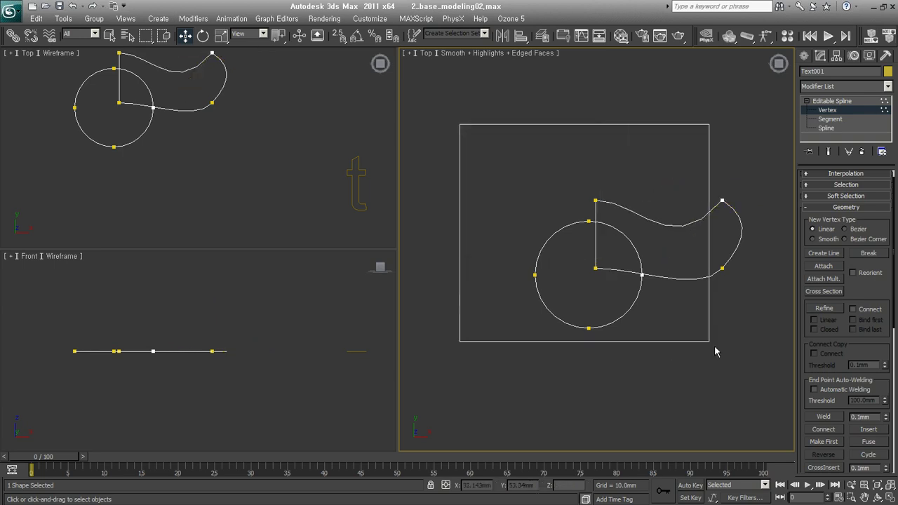
{"action": "middle_click_drag", "start_coordinate": [722, 319], "coordinate": [689, 281]}
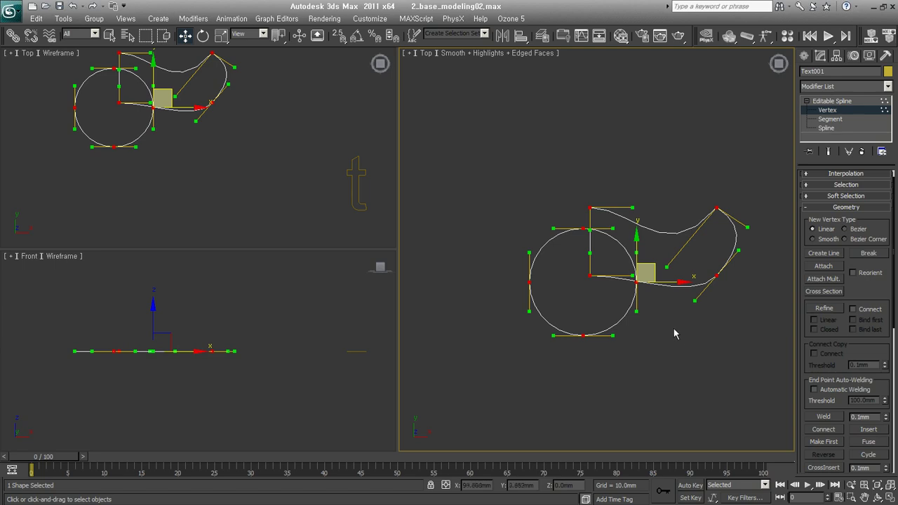
{"action": "left_click", "coordinate": [680, 354]}
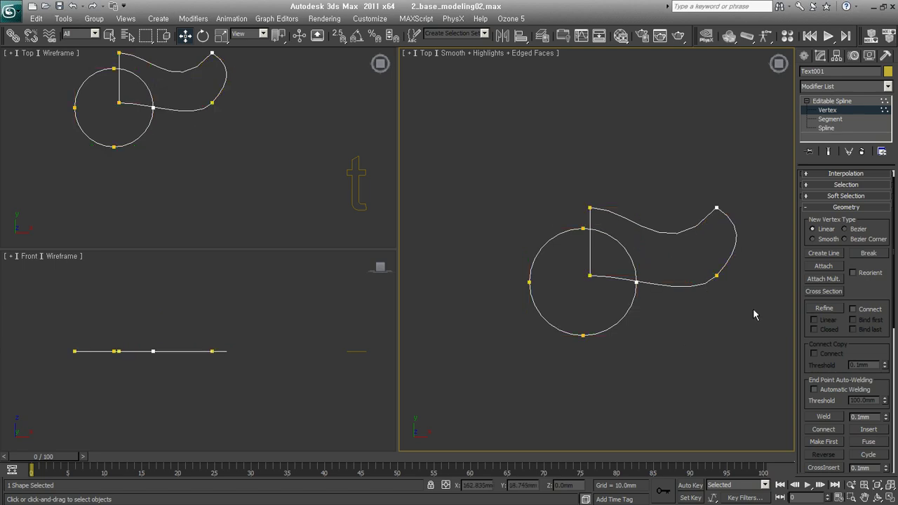
{"action": "left_click", "coordinate": [716, 208]}
{"action": "right_click", "coordinate": [716, 208]}
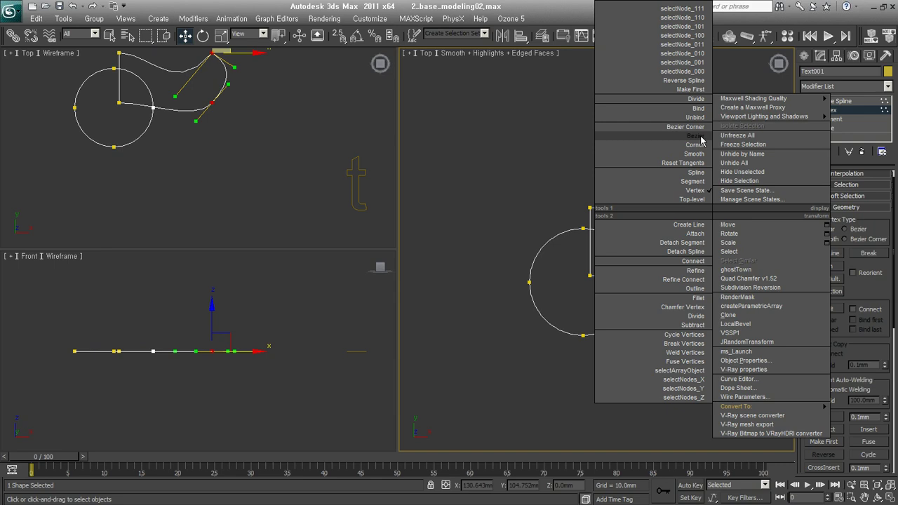
{"action": "left_click", "coordinate": [695, 145]}
{"action": "left_click", "coordinate": [715, 328]}
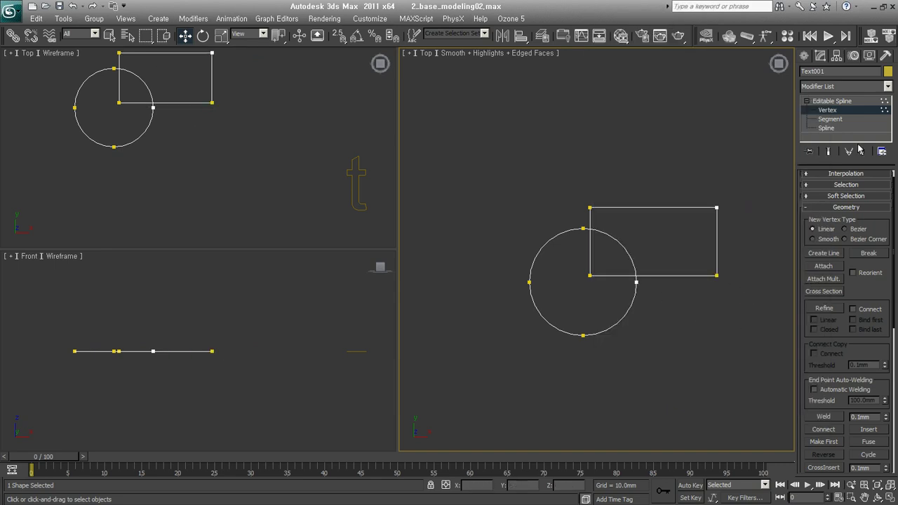
Step: At Spline level, move the rectangle up and to the right of the circle
{"action": "left_click", "coordinate": [831, 128]}
{"action": "left_click_drag", "start_coordinate": [717, 216], "coordinate": [738, 152]}
{"action": "left_click", "coordinate": [649, 281]}
Step: Select the circle's vertices, test pulling the left tangent, and undo to keep it round
{"action": "left_click_drag", "start_coordinate": [487, 223], "coordinate": [667, 362]}
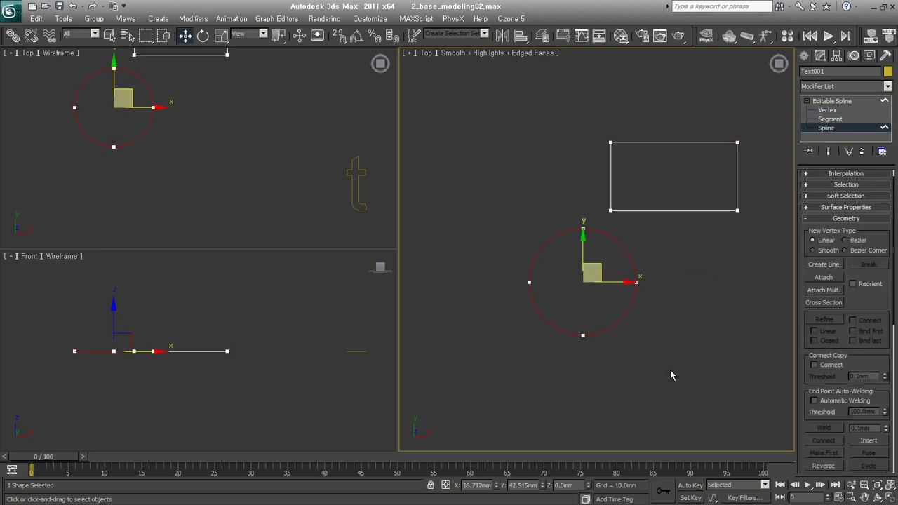
{"action": "left_click", "coordinate": [827, 111]}
{"action": "mouse_move", "coordinate": [505, 222]}
{"action": "left_mouse_down"}
{"action": "mouse_move", "coordinate": [605, 278]}
{"action": "mouse_move", "coordinate": [654, 319]}
{"action": "left_mouse_up"}
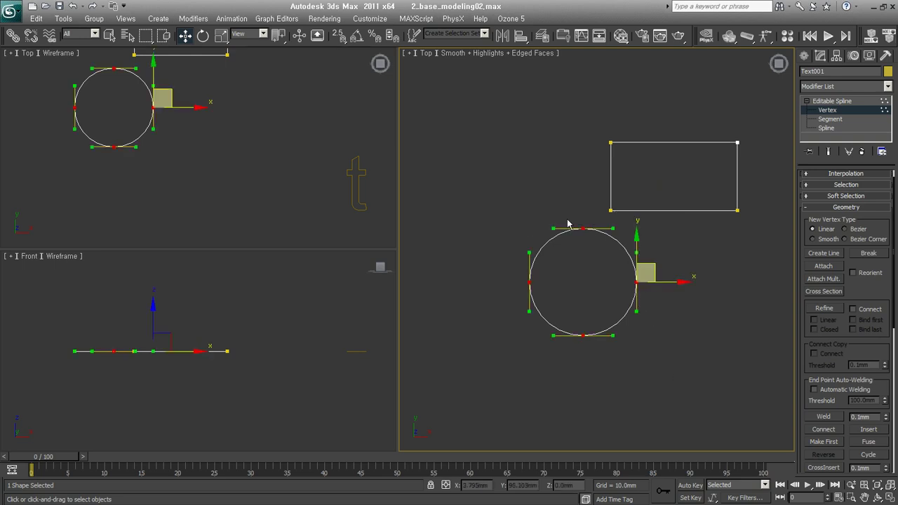
{"action": "left_click", "coordinate": [529, 282]}
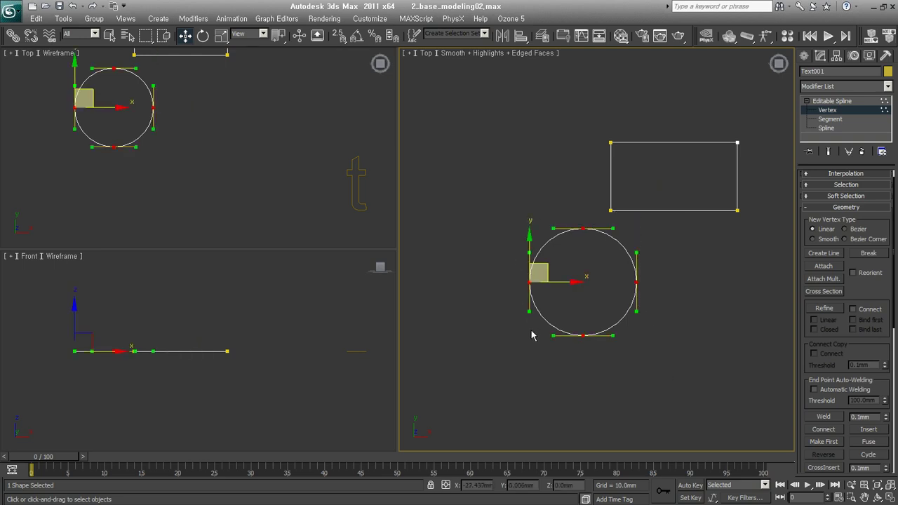
{"action": "left_click_drag", "start_coordinate": [532, 312], "coordinate": [521, 318]}
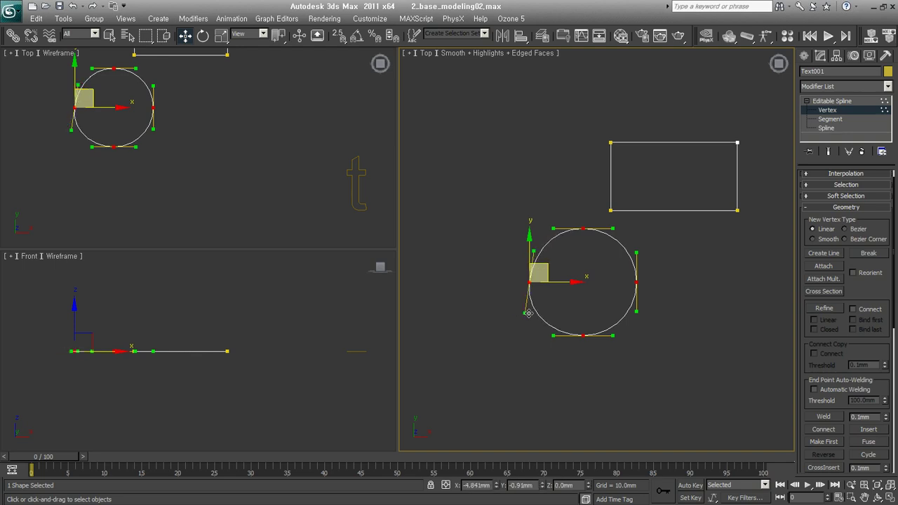
{"action": "key", "text": "ctrl+z"}
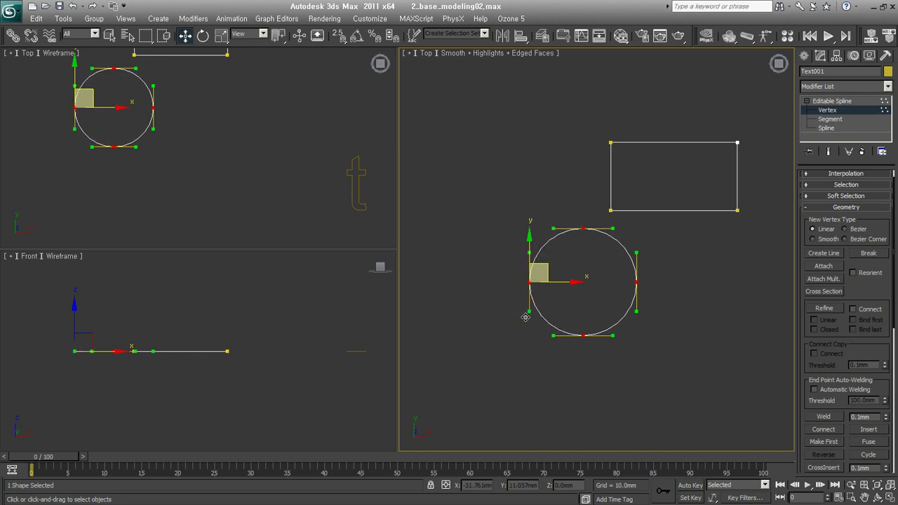
{"action": "left_click", "coordinate": [578, 229]}
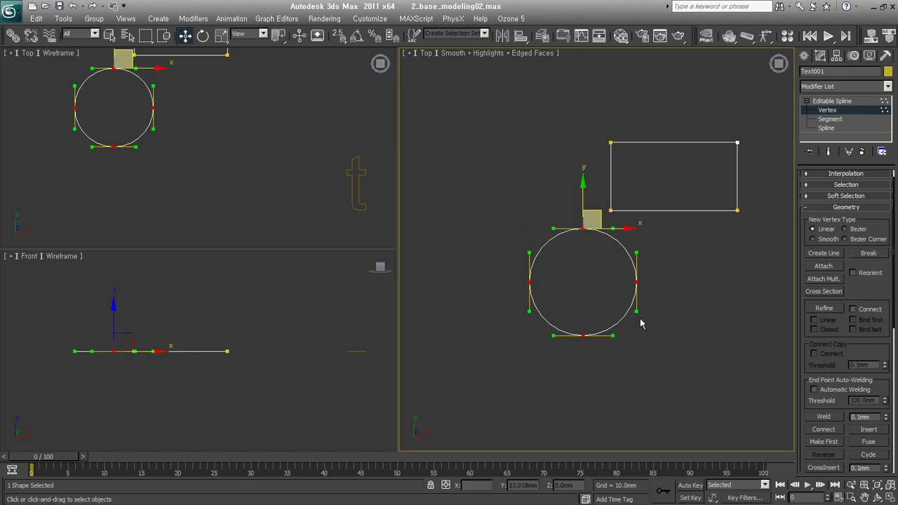
Step: Convert the circle's vertices to Corner, then Bezier, and pull the left tangent to skew it
{"action": "right_click", "coordinate": [636, 282]}
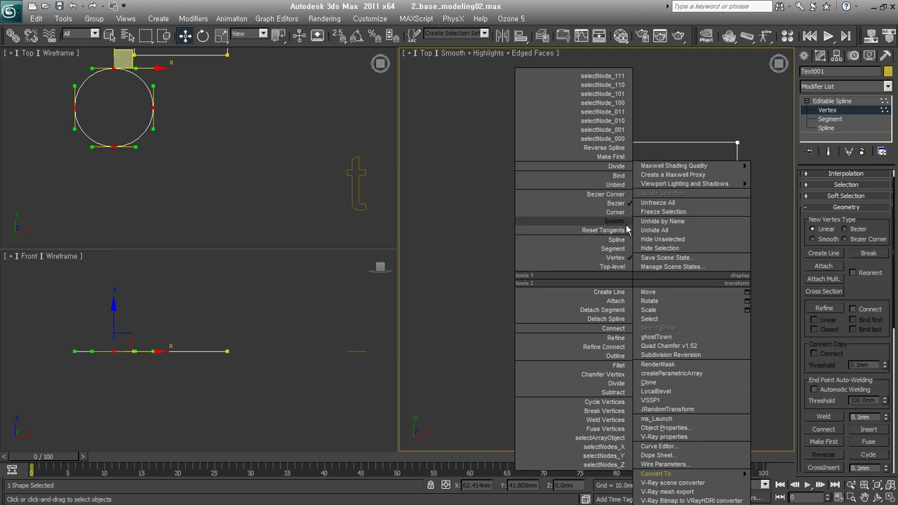
{"action": "left_click", "coordinate": [615, 211]}
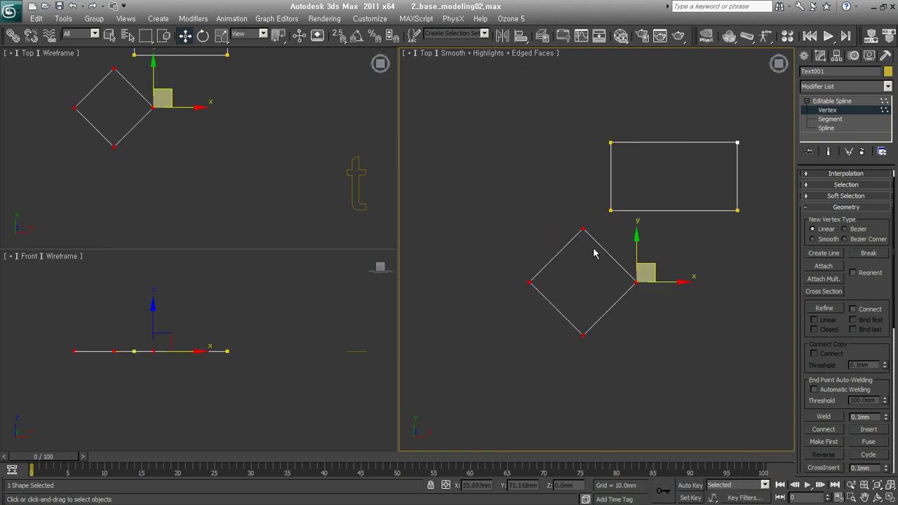
{"action": "right_click", "coordinate": [636, 285]}
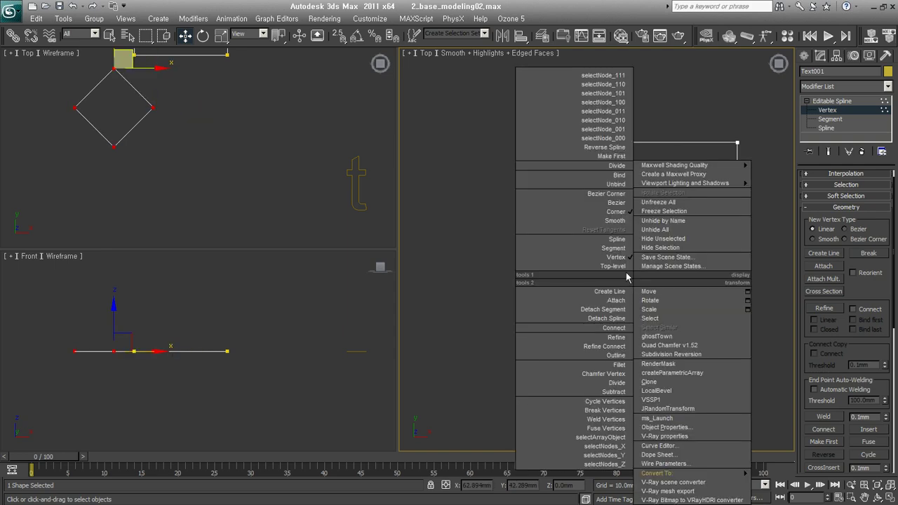
{"action": "left_click", "coordinate": [620, 209]}
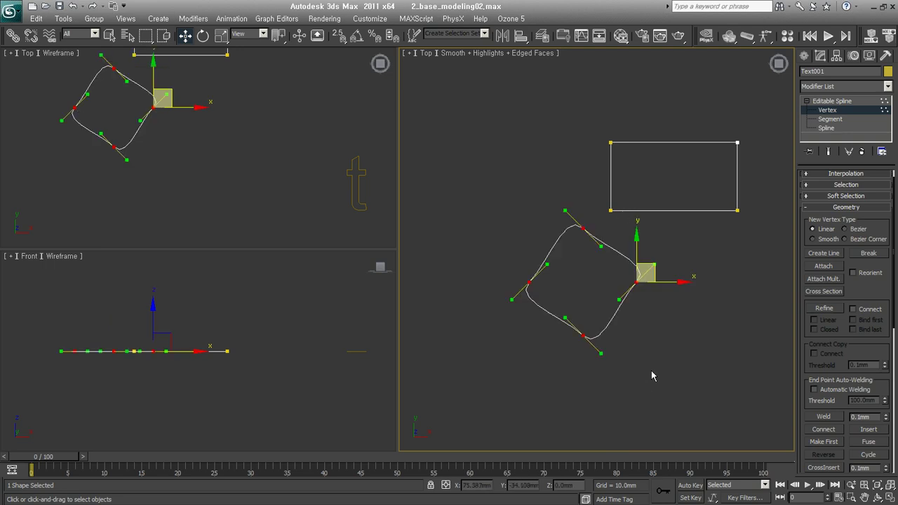
{"action": "mouse_move", "coordinate": [547, 264]}
{"action": "left_mouse_down"}
{"action": "mouse_move", "coordinate": [522, 254]}
{"action": "mouse_move", "coordinate": [502, 335]}
{"action": "left_mouse_up"}
{"action": "scroll", "coordinate": [880, 324], "scroll_direction": "up", "scroll_amount": 1}
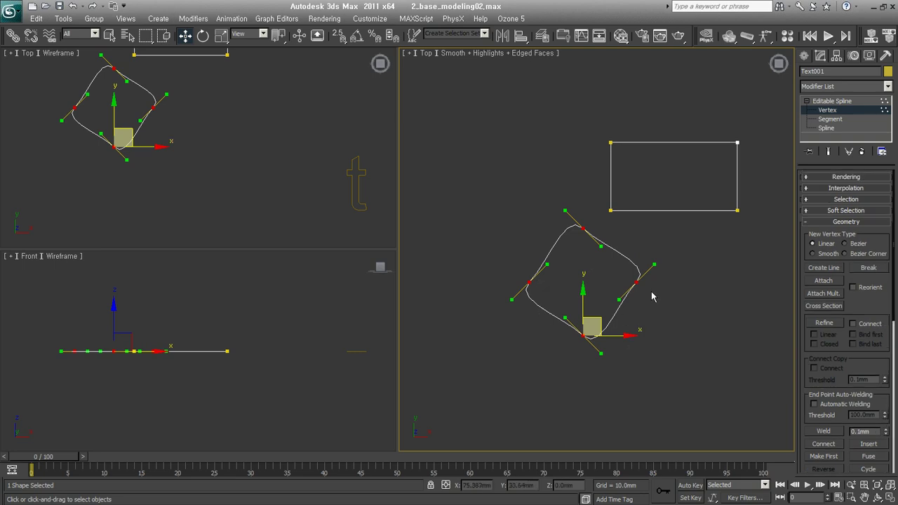
Step: Enable Lock Handles and drag the tangents inward to form a concave four-pointed star
{"action": "left_click", "coordinate": [826, 199]}
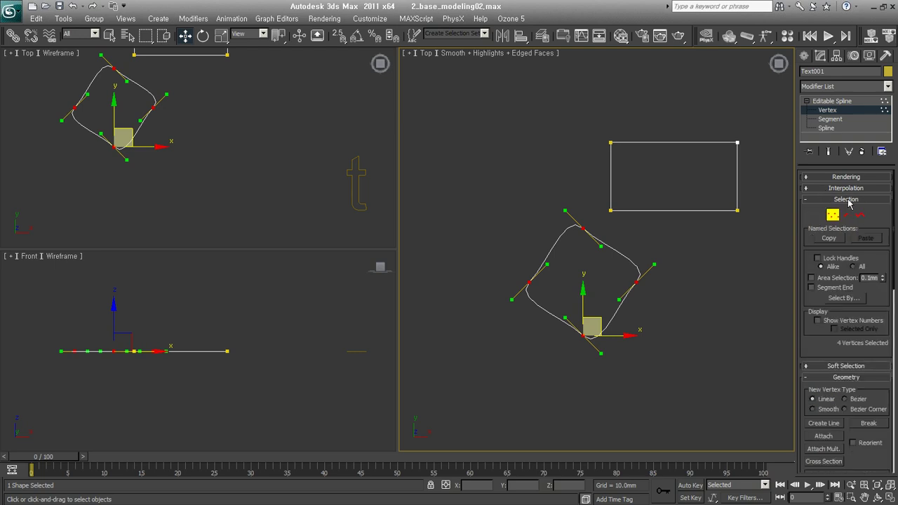
{"action": "left_click", "coordinate": [635, 282]}
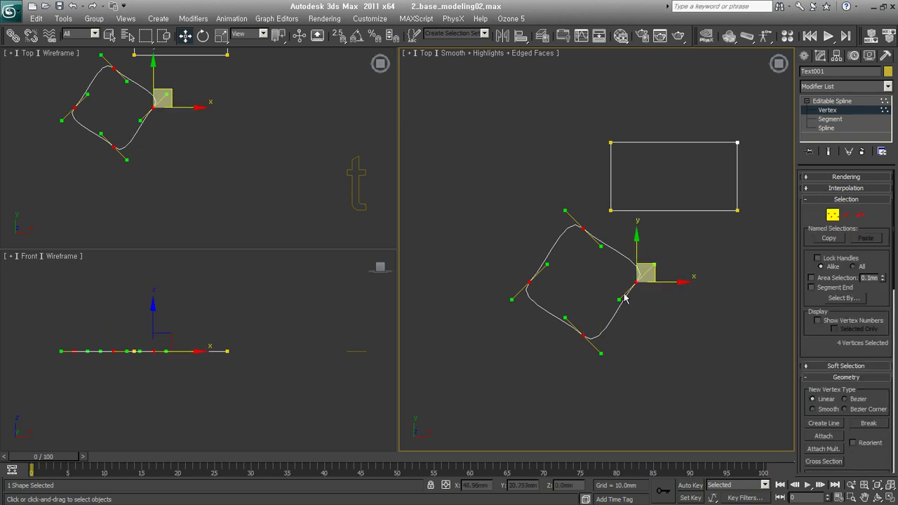
{"action": "left_click", "coordinate": [817, 258]}
{"action": "mouse_move", "coordinate": [601, 353]}
{"action": "left_mouse_down"}
{"action": "mouse_move", "coordinate": [620, 338]}
{"action": "mouse_move", "coordinate": [605, 339]}
{"action": "mouse_move", "coordinate": [613, 335]}
{"action": "left_mouse_up"}
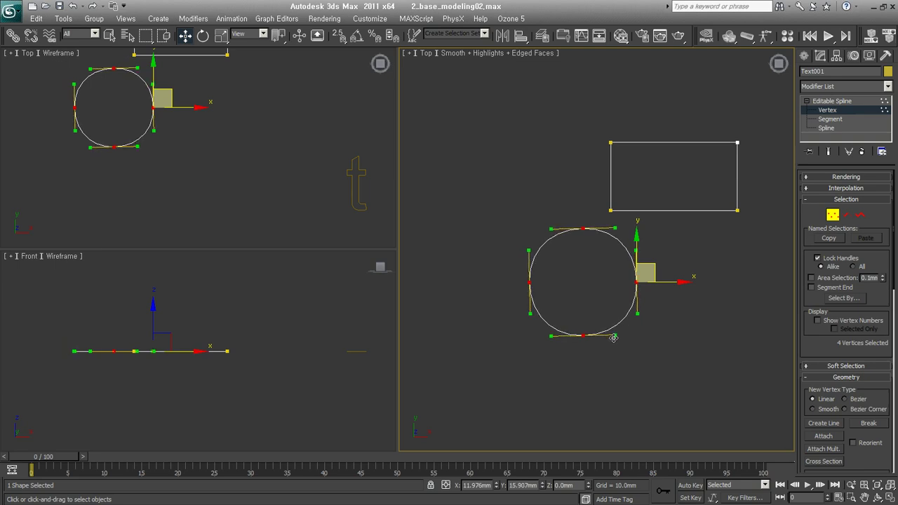
{"action": "mouse_move", "coordinate": [613, 334]}
{"action": "left_mouse_down"}
{"action": "mouse_move", "coordinate": [599, 314]}
{"action": "mouse_move", "coordinate": [568, 312]}
{"action": "left_mouse_up"}
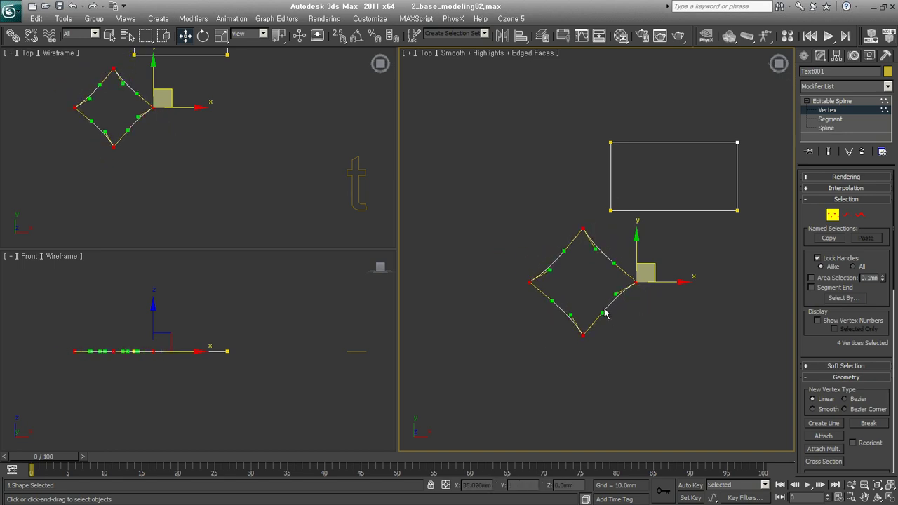
{"action": "mouse_move", "coordinate": [599, 312]}
{"action": "left_mouse_down"}
{"action": "mouse_move", "coordinate": [585, 312]}
{"action": "mouse_move", "coordinate": [666, 290]}
{"action": "left_mouse_up"}
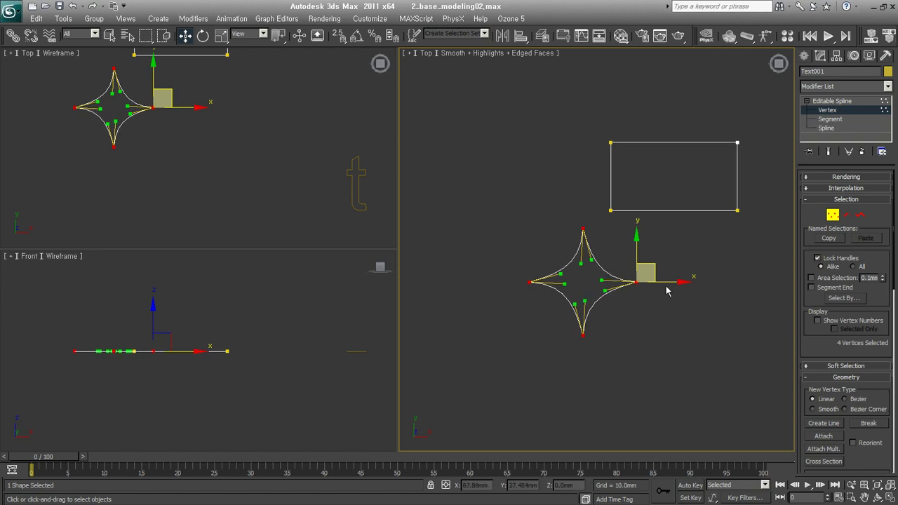
{"action": "left_click", "coordinate": [587, 306]}
{"action": "left_click_drag", "start_coordinate": [493, 217], "coordinate": [716, 384]}
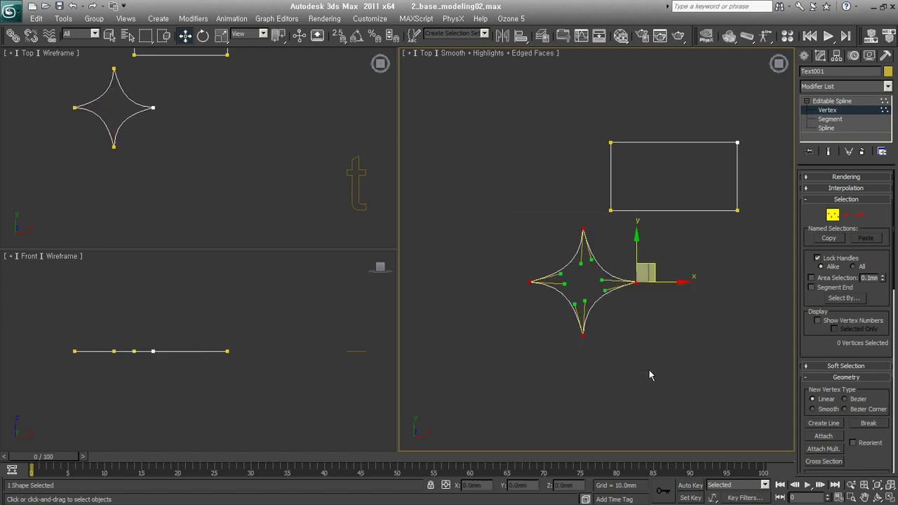
Step: Swing the locked handles outward so the star becomes a four-lobed shape
{"action": "mouse_move", "coordinate": [603, 292]}
{"action": "left_mouse_down"}
{"action": "mouse_move", "coordinate": [613, 340]}
{"action": "mouse_move", "coordinate": [616, 271]}
{"action": "mouse_move", "coordinate": [607, 349]}
{"action": "mouse_move", "coordinate": [667, 309]}
{"action": "left_mouse_up"}
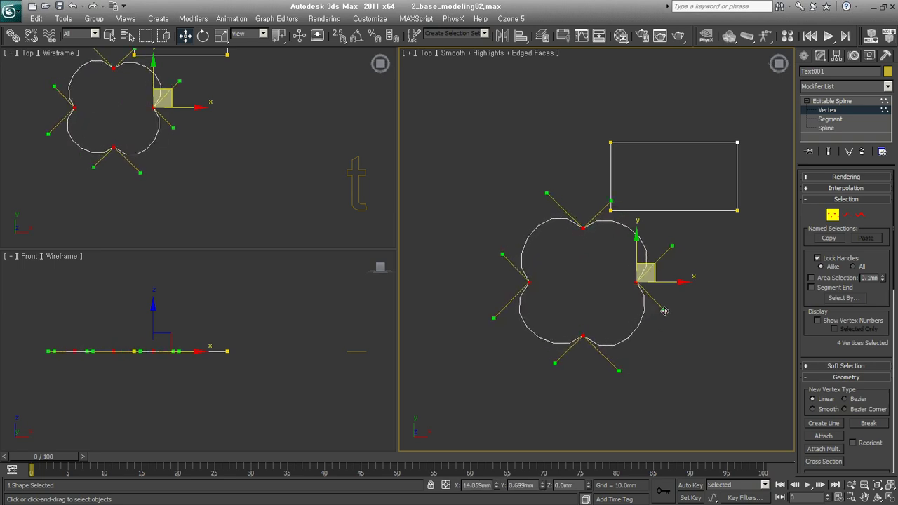
{"action": "left_click_drag", "start_coordinate": [666, 309], "coordinate": [672, 310]}
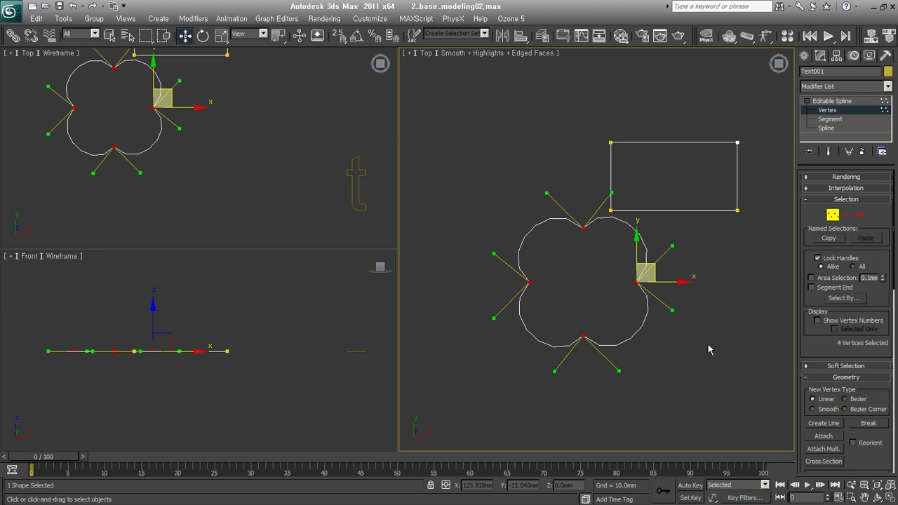
{"action": "middle_click_drag", "start_coordinate": [588, 357], "coordinate": [638, 301], "text": "alt"}
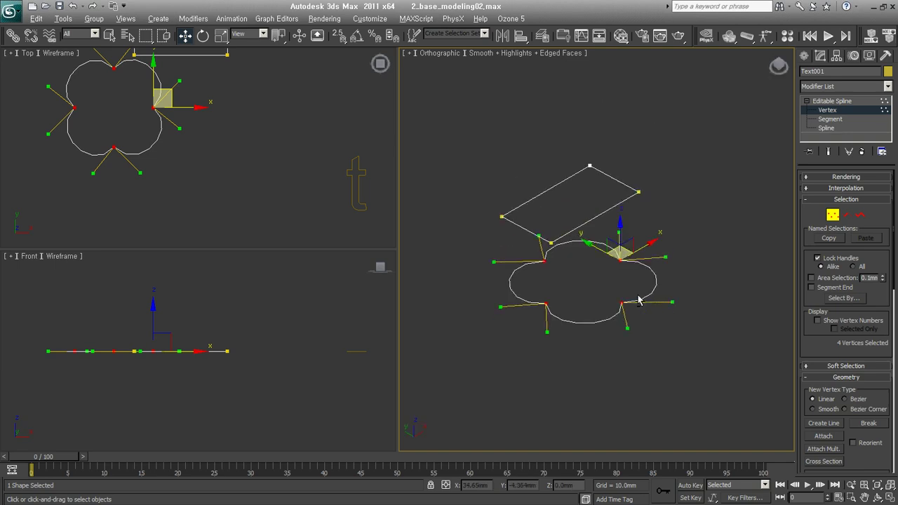
{"action": "key", "text": "shift+z"}
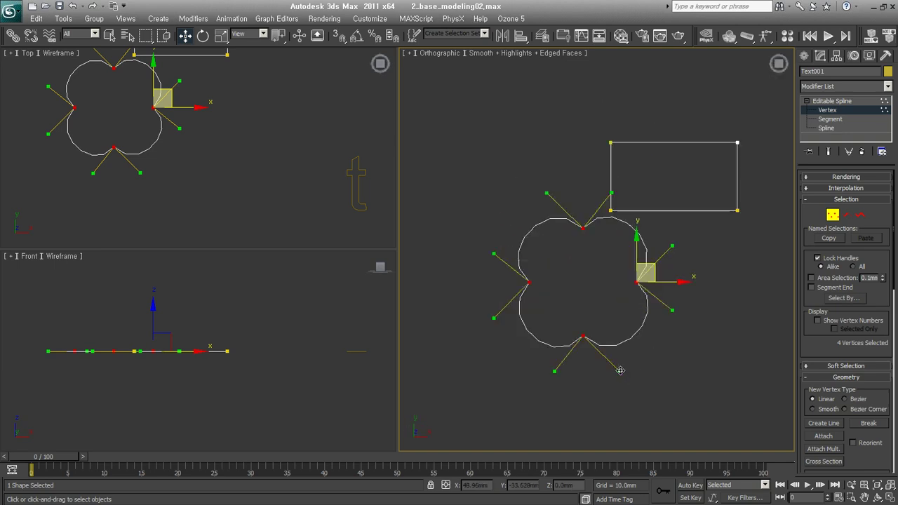
Step: Turn off Lock Handles, deselect the vertices and return to a fitted Top view
{"action": "left_click", "coordinate": [849, 261]}
{"action": "mouse_move", "coordinate": [595, 381]}
{"action": "middle_mouse_down", "text": "alt"}
{"action": "mouse_move", "coordinate": [631, 340]}
{"action": "mouse_move", "coordinate": [638, 345]}
{"action": "mouse_move", "coordinate": [609, 362]}
{"action": "middle_mouse_up", "text": "alt"}
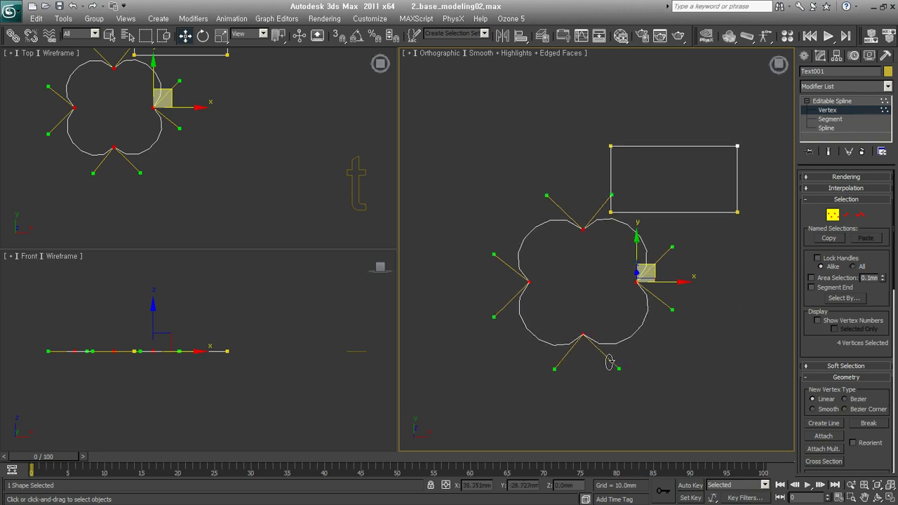
{"action": "left_click", "coordinate": [672, 331]}
{"action": "key", "text": "t"}
{"action": "key", "text": "z"}
{"action": "middle_click_drag", "start_coordinate": [661, 291], "coordinate": [650, 286]}
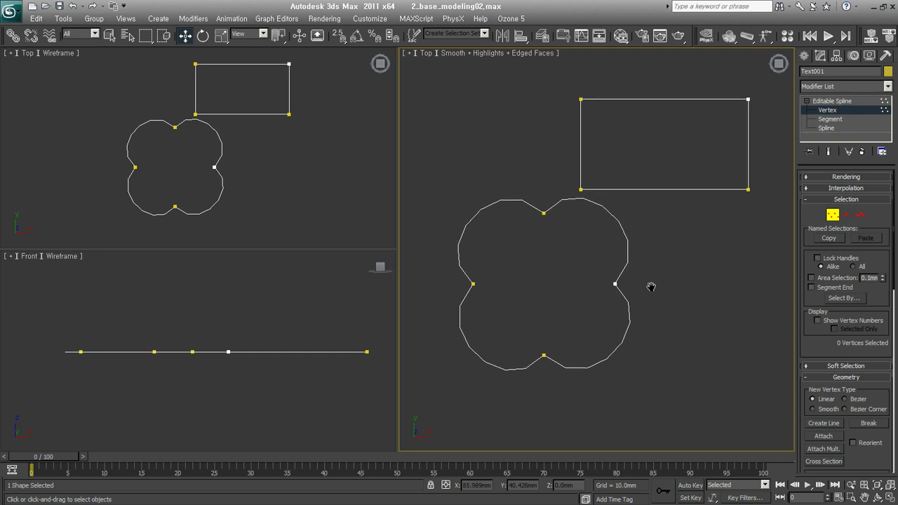
Step: Set the shape's Interpolation Steps to 0, showing the lobes as a straight-edged diamond
{"action": "left_click", "coordinate": [841, 188]}
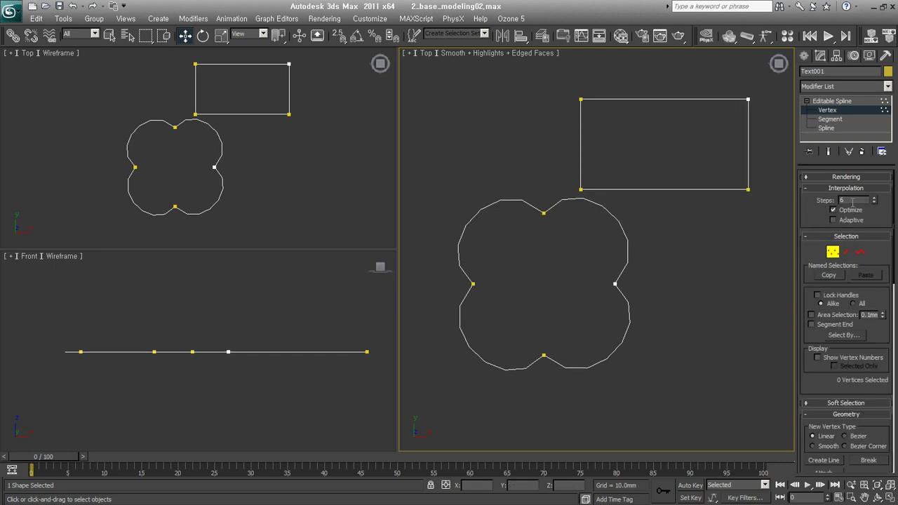
{"action": "left_click", "coordinate": [544, 212]}
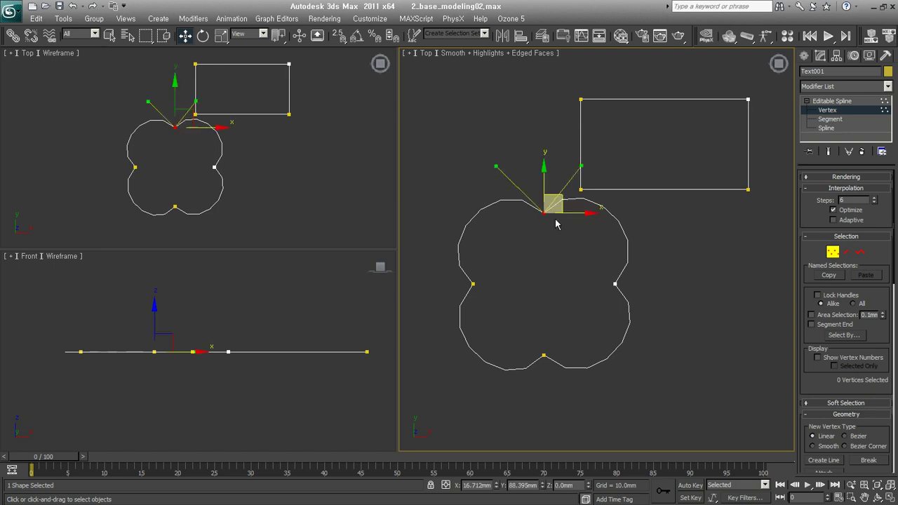
{"action": "left_click", "coordinate": [612, 282]}
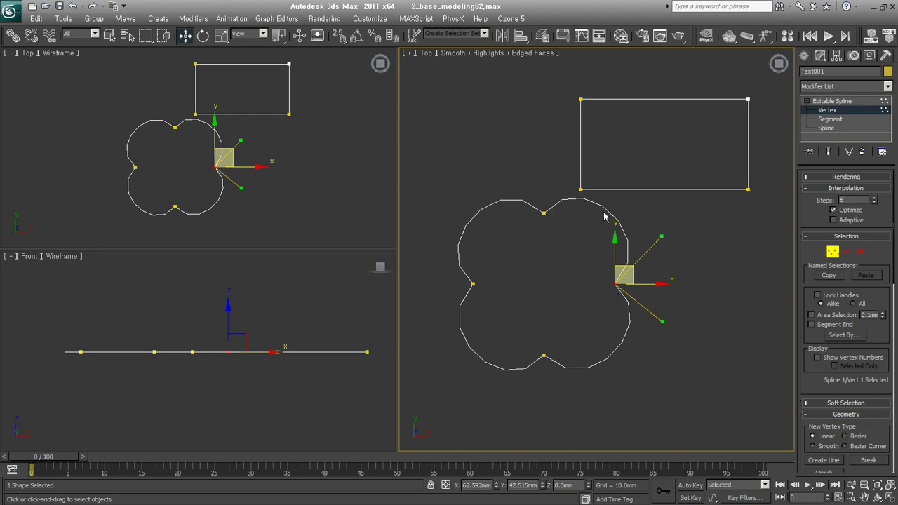
{"action": "left_click", "coordinate": [875, 202]}
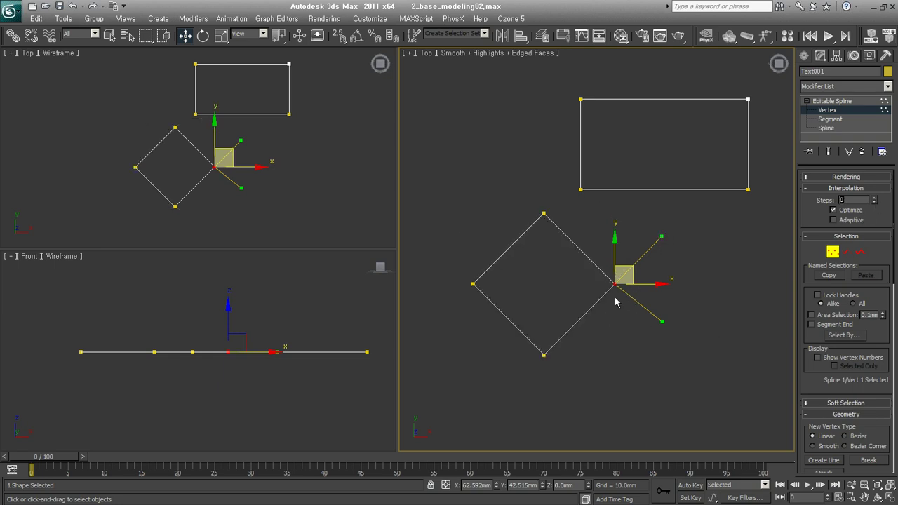
Step: Make all four diamond vertices Bezier and move one handle to reshape a curve
{"action": "left_click", "coordinate": [639, 387]}
{"action": "left_click_drag", "start_coordinate": [666, 403], "coordinate": [517, 215]}
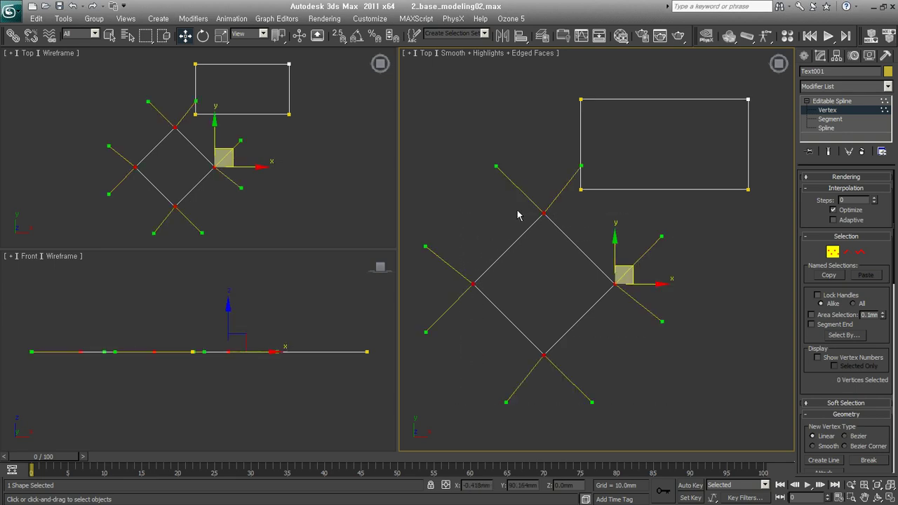
{"action": "right_click", "coordinate": [542, 211]}
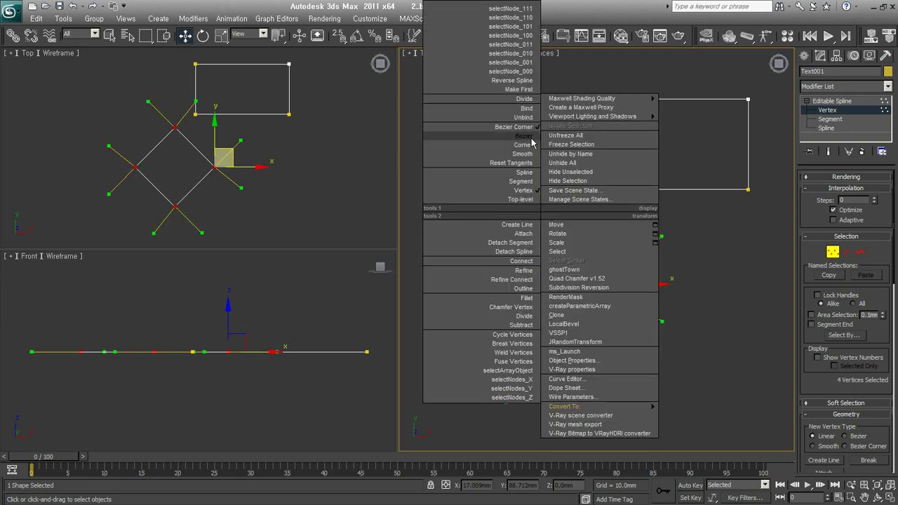
{"action": "left_click", "coordinate": [531, 140]}
{"action": "mouse_move", "coordinate": [671, 327]}
{"action": "left_mouse_down"}
{"action": "mouse_move", "coordinate": [480, 321]}
{"action": "mouse_move", "coordinate": [621, 329]}
{"action": "mouse_move", "coordinate": [616, 334]}
{"action": "left_mouse_up"}
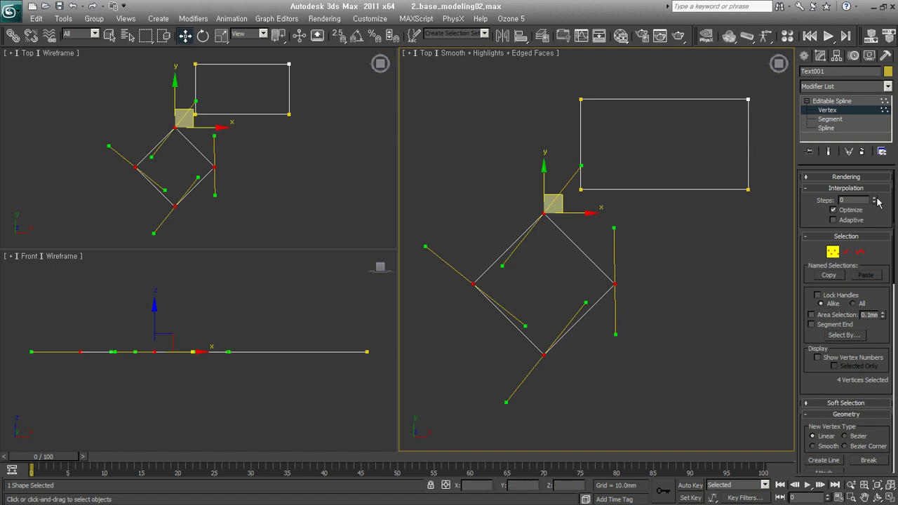
Step: Raise the Interpolation Steps back up to 6
{"action": "left_click", "coordinate": [875, 199]}
{"action": "left_click", "coordinate": [874, 199]}
{"action": "left_click", "coordinate": [874, 199]}
{"action": "left_click", "coordinate": [874, 199]}
{"action": "left_click", "coordinate": [873, 199]}
{"action": "left_click", "coordinate": [874, 199]}
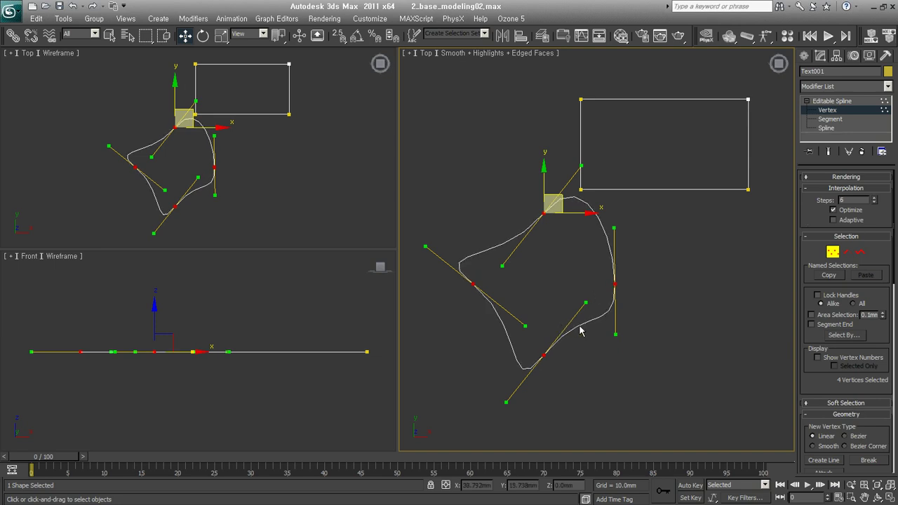
Step: Convert all the shape's vertices to Corner, leaving a straight-edged diamond
{"action": "left_click_drag", "start_coordinate": [644, 417], "coordinate": [459, 204]}
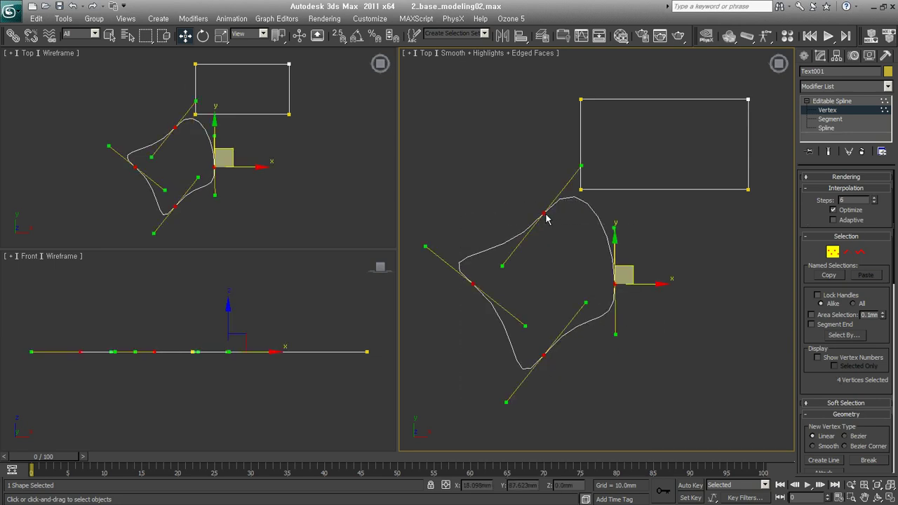
{"action": "right_click", "coordinate": [544, 214]}
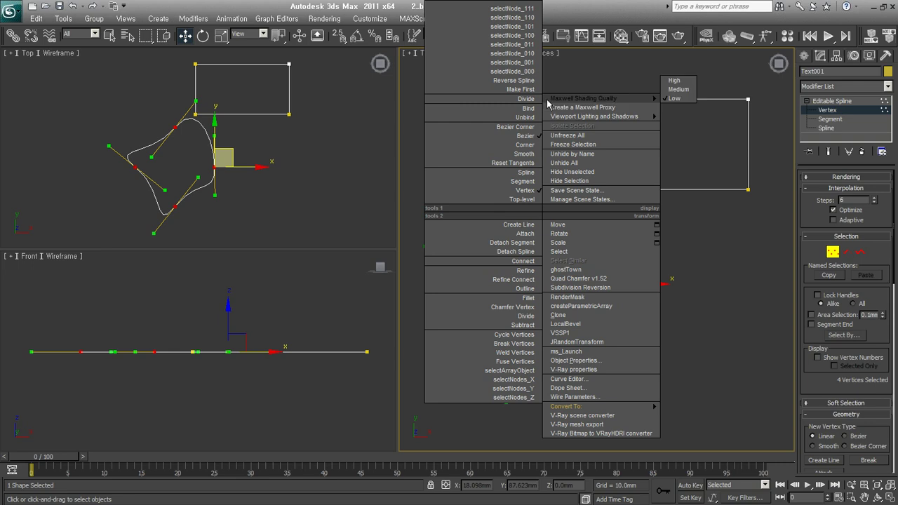
{"action": "left_click", "coordinate": [525, 151]}
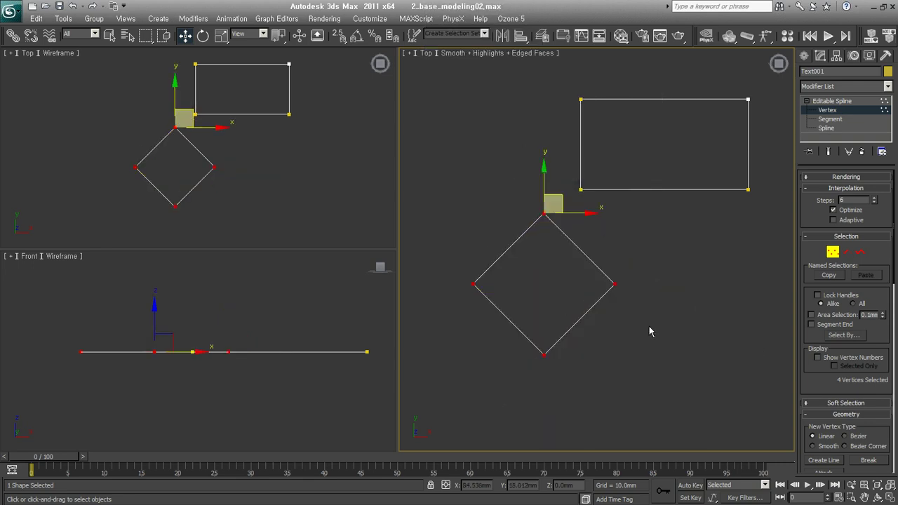
Step: Make the right vertex Smooth then Bezier and pull its upper handle up to round the curve
{"action": "left_click", "coordinate": [614, 284]}
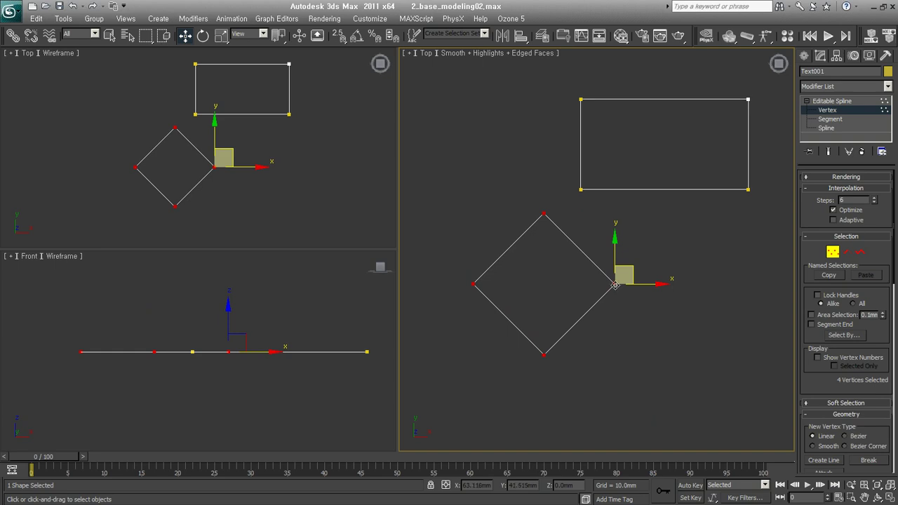
{"action": "left_click", "coordinate": [617, 256]}
{"action": "left_click_drag", "start_coordinate": [655, 258], "coordinate": [586, 328]}
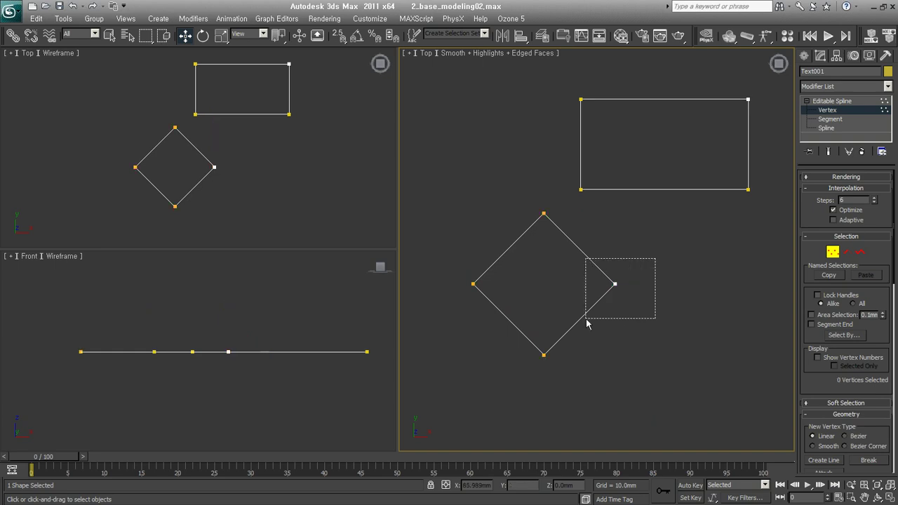
{"action": "right_click", "coordinate": [614, 283]}
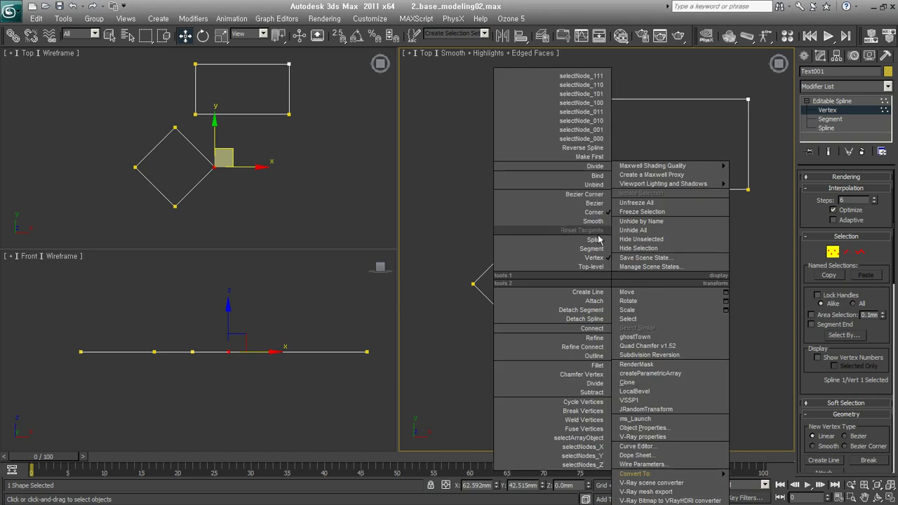
{"action": "left_click", "coordinate": [597, 212]}
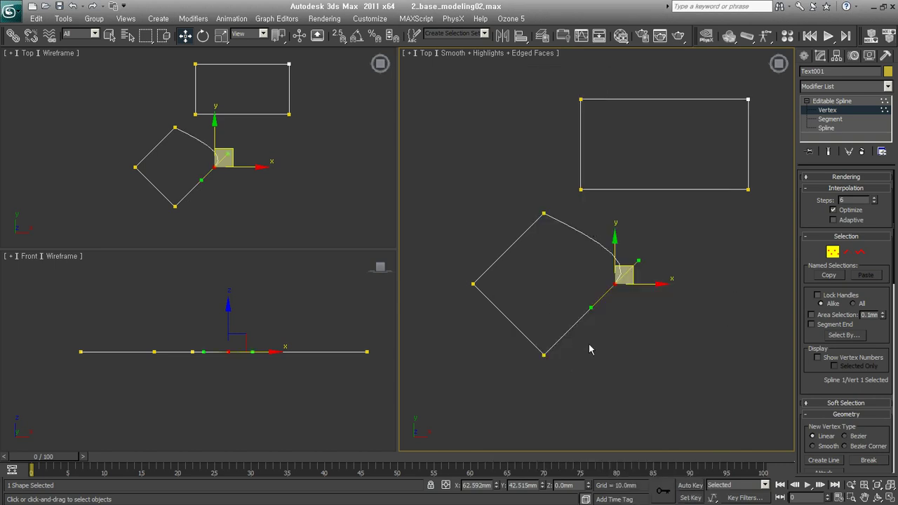
{"action": "key", "text": "ctrl+z"}
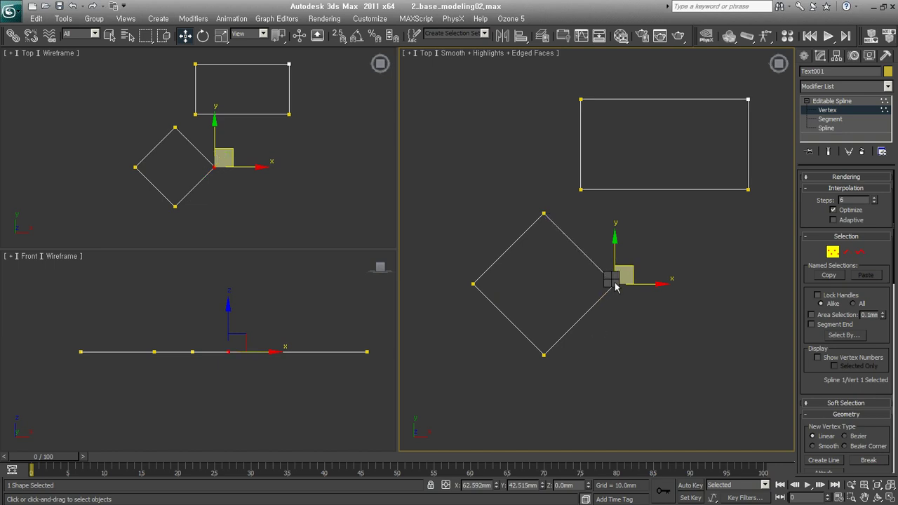
{"action": "right_click", "coordinate": [614, 282]}
{"action": "left_click", "coordinate": [589, 221]}
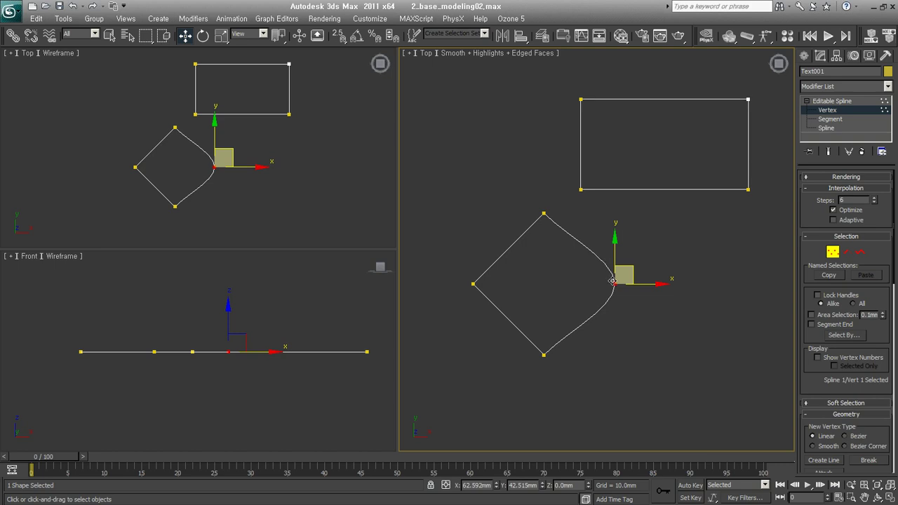
{"action": "right_click", "coordinate": [609, 281]}
{"action": "left_click", "coordinate": [596, 203]}
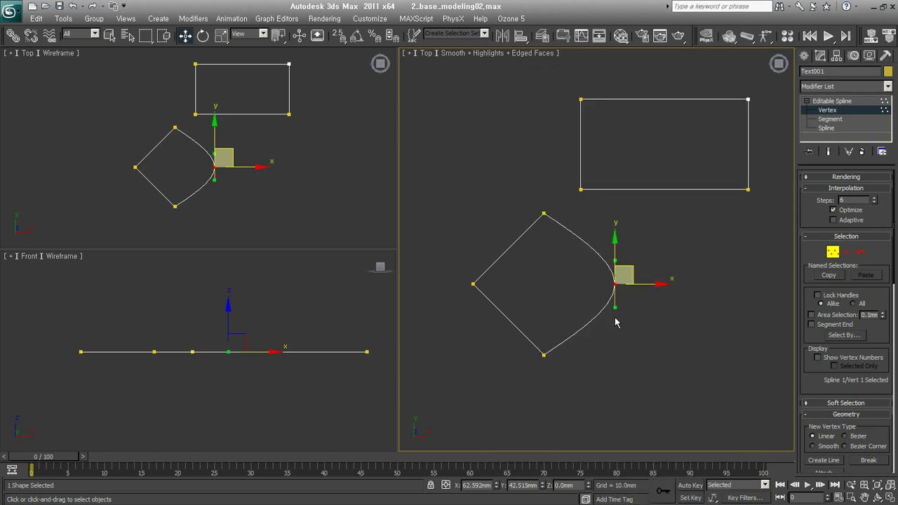
{"action": "left_click_drag", "start_coordinate": [614, 260], "coordinate": [614, 236]}
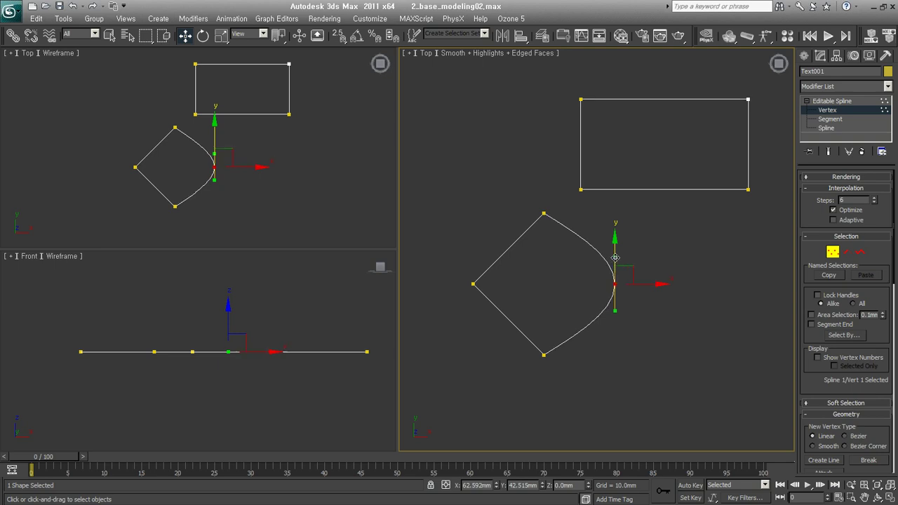
{"action": "left_click", "coordinate": [618, 359]}
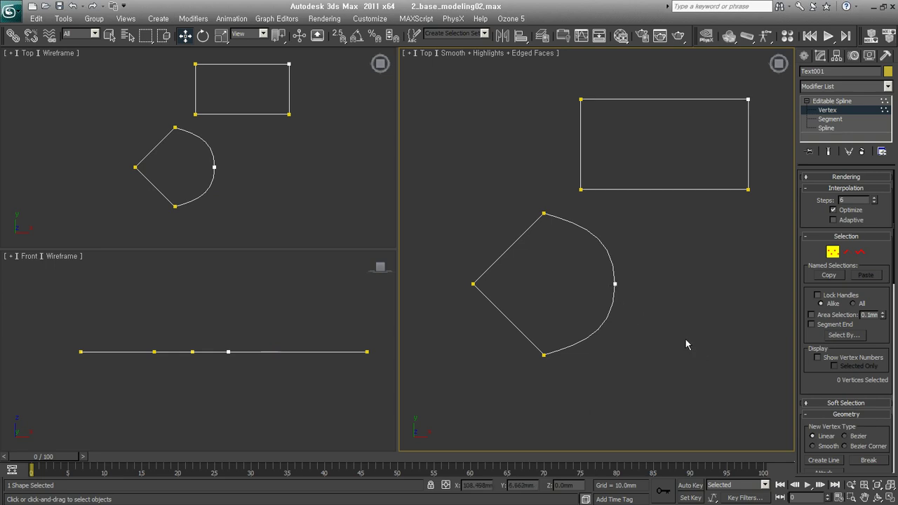
Step: Convert the pointed left vertex to Smooth, then Bezier, so it rounds off
{"action": "left_click", "coordinate": [474, 285]}
{"action": "right_click", "coordinate": [471, 279]}
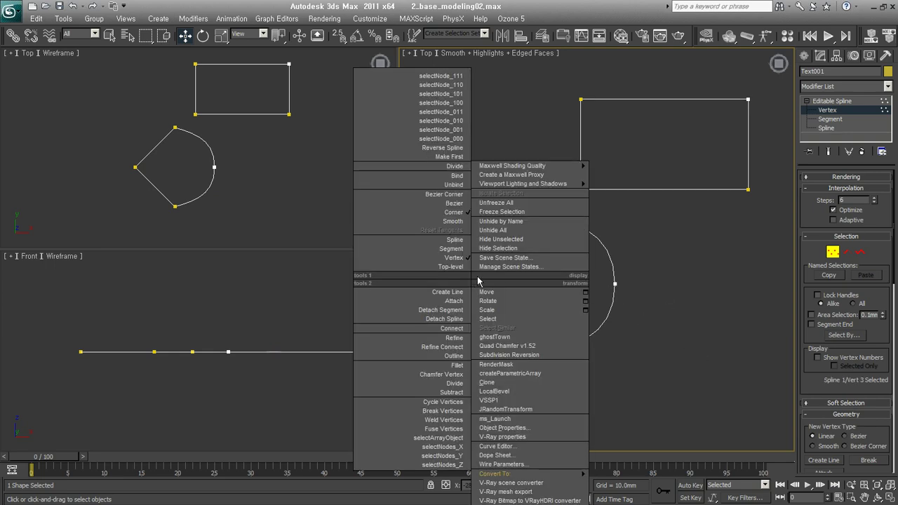
{"action": "left_click", "coordinate": [460, 223]}
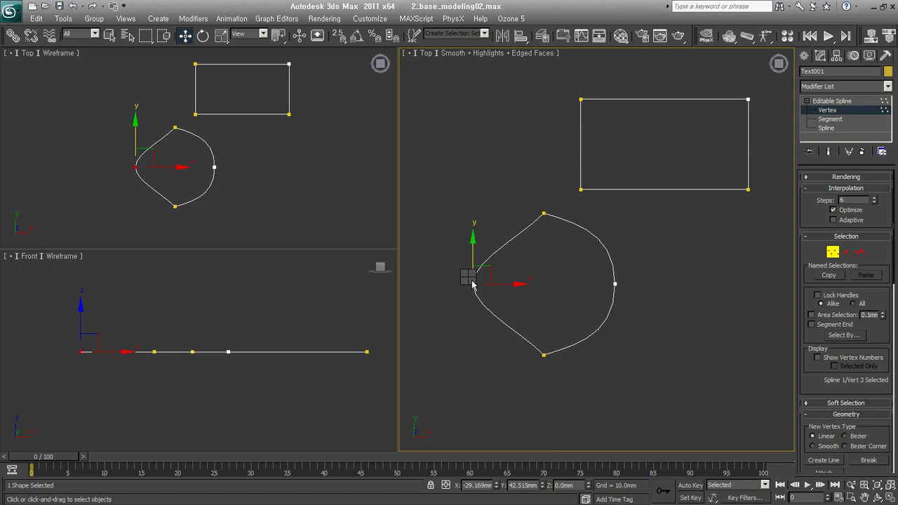
{"action": "right_click", "coordinate": [467, 279]}
{"action": "left_click", "coordinate": [460, 202]}
{"action": "left_click", "coordinate": [663, 355]}
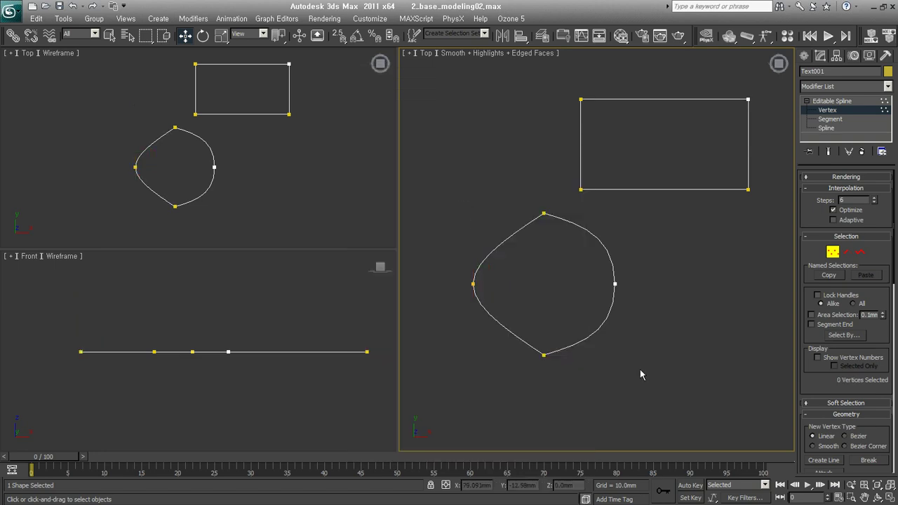
{"action": "left_click_drag", "start_coordinate": [697, 388], "coordinate": [493, 221]}
Step: Turn on Show Vertex Numbers so every spline vertex displays its number
{"action": "left_click_drag", "start_coordinate": [819, 385], "coordinate": [818, 356]}
{"action": "middle_click_drag", "start_coordinate": [629, 327], "coordinate": [621, 361]}
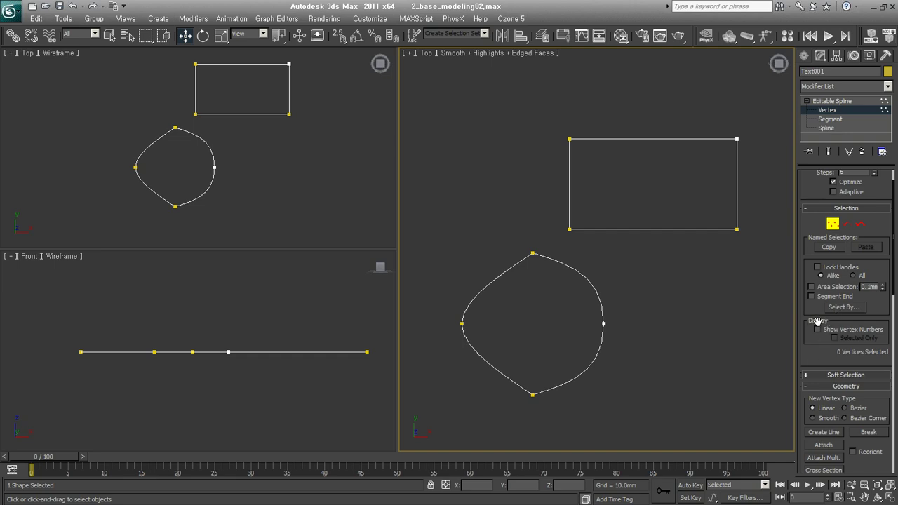
{"action": "left_click", "coordinate": [817, 329]}
{"action": "left_click_drag", "start_coordinate": [624, 317], "coordinate": [581, 354]}
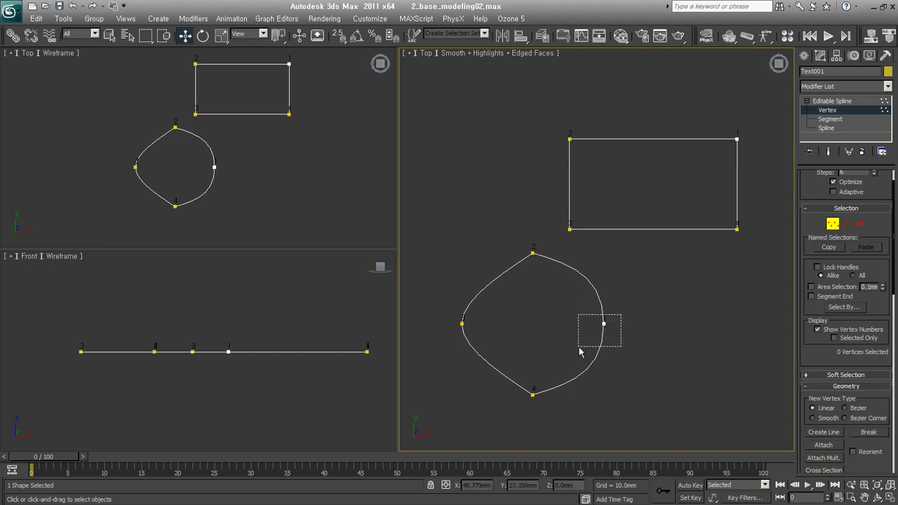
{"action": "left_click", "coordinate": [677, 359]}
Step: Hide the vertex numbers on the rectangle and teardrop by unchecking Show Vertex Numbers
{"action": "middle_click_drag", "start_coordinate": [716, 318], "coordinate": [708, 255]}
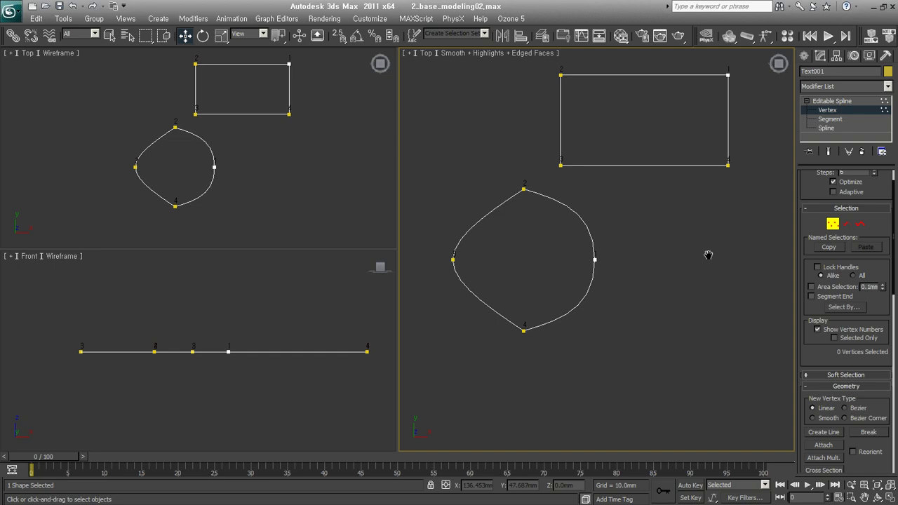
{"action": "left_click", "coordinate": [829, 335]}
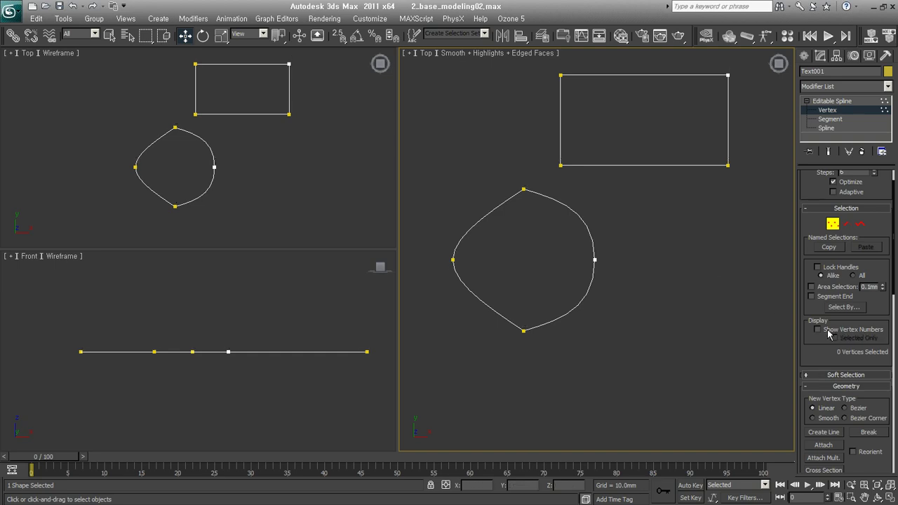
{"action": "left_click", "coordinate": [829, 335]}
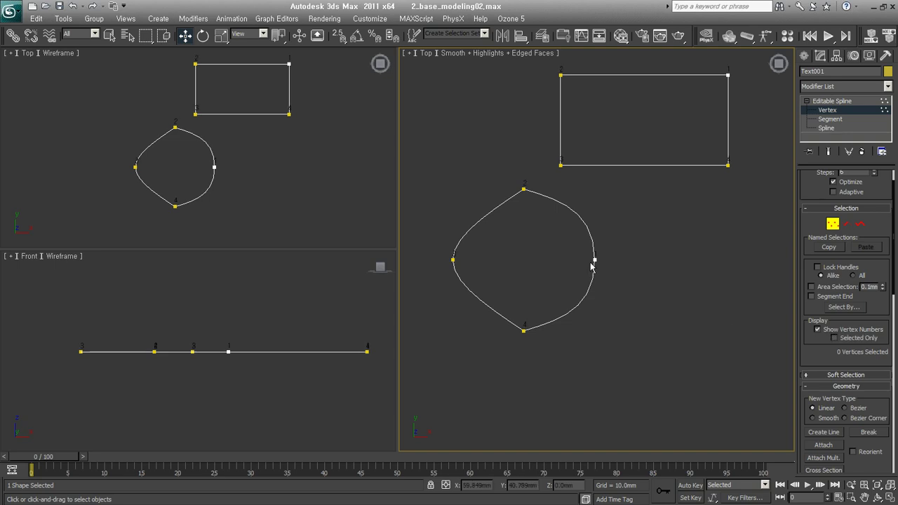
{"action": "left_click", "coordinate": [817, 330]}
{"action": "middle_click_drag", "start_coordinate": [649, 231], "coordinate": [659, 290]}
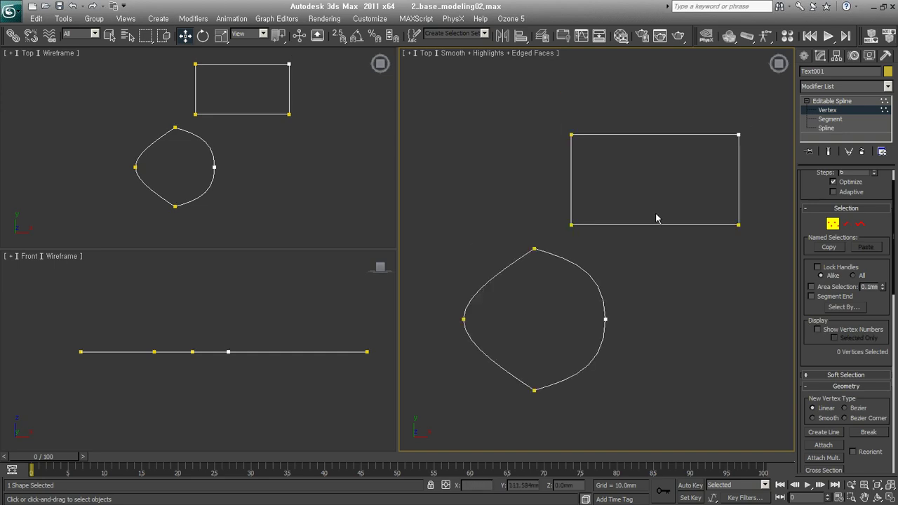
Step: Try selecting the rectangle's bottom-left and full set of vertices, then clear the selection
{"action": "left_click_drag", "start_coordinate": [541, 216], "coordinate": [629, 266]}
{"action": "scroll", "coordinate": [813, 359], "scroll_direction": "down", "scroll_amount": 3}
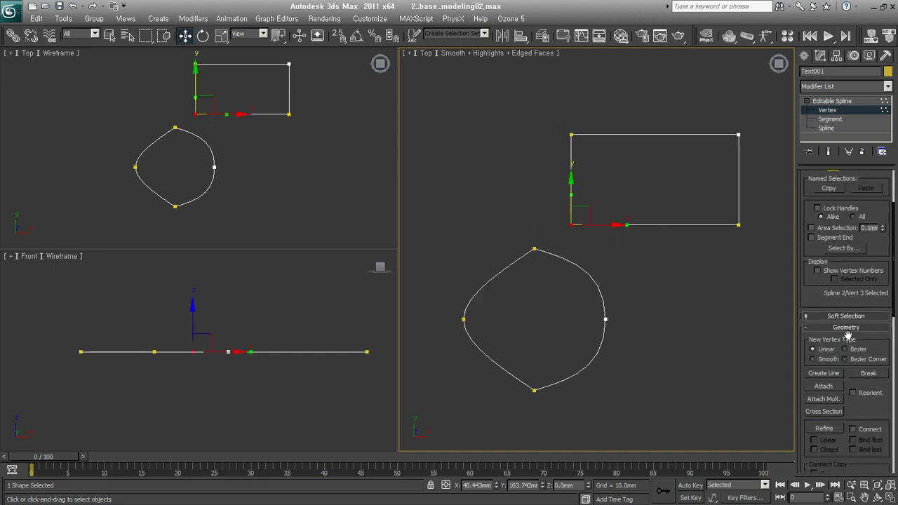
{"action": "left_click", "coordinate": [704, 321]}
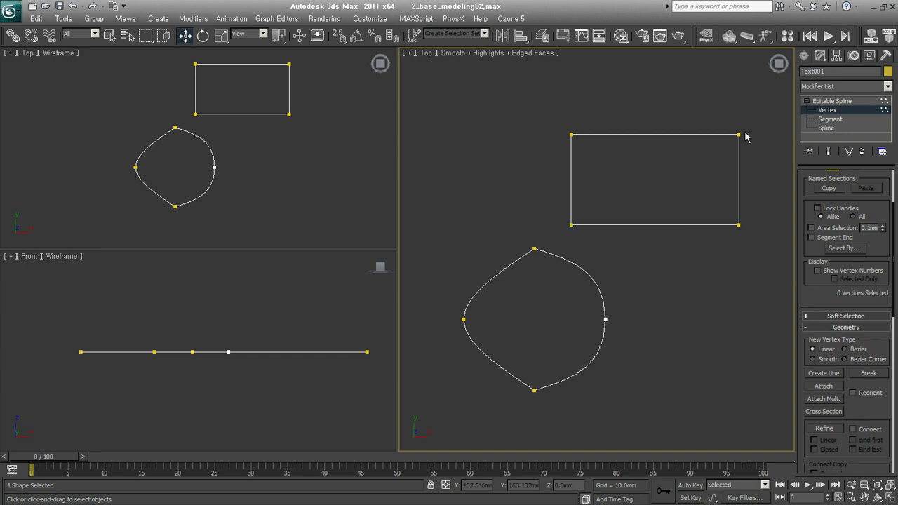
{"action": "left_click_drag", "start_coordinate": [551, 115], "coordinate": [761, 255]}
{"action": "left_click", "coordinate": [762, 283]}
{"action": "left_click", "coordinate": [571, 225]}
{"action": "left_click", "coordinate": [620, 270]}
Step: Test-drag the rectangle's corner vertices, undoing each move, to find the overlapping bottom-left pair
{"action": "left_click_drag", "start_coordinate": [574, 139], "coordinate": [497, 116]}
{"action": "key", "text": "ctrl+z"}
{"action": "left_click_drag", "start_coordinate": [741, 134], "coordinate": [737, 84]}
{"action": "key", "text": "ctrl+z"}
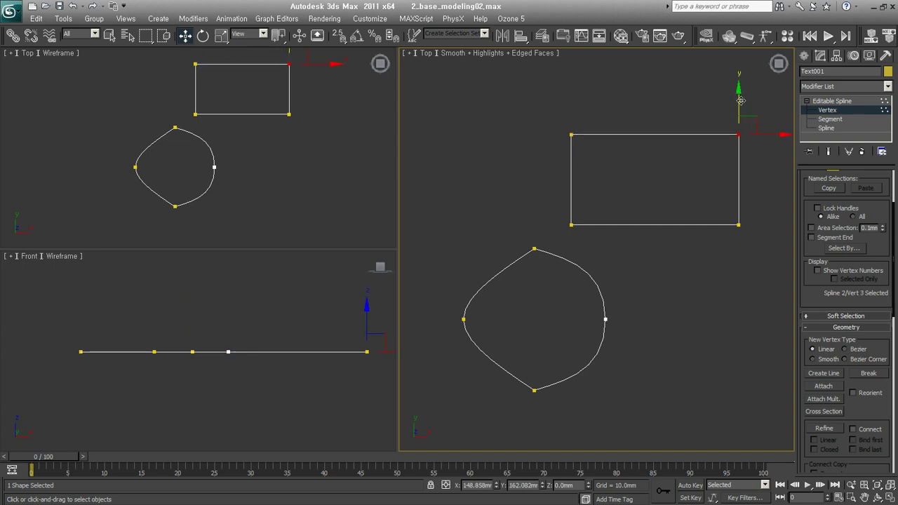
{"action": "left_click_drag", "start_coordinate": [738, 226], "coordinate": [738, 322]}
{"action": "key", "text": "ctrl+z"}
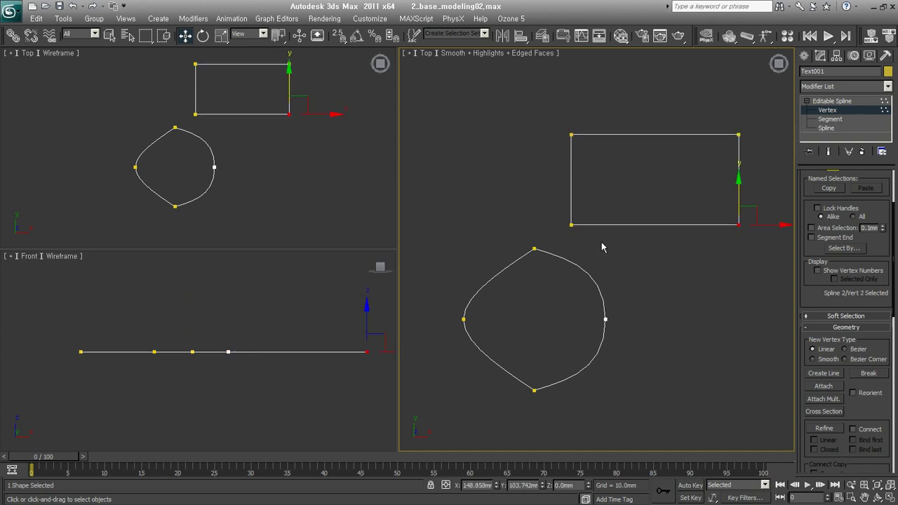
{"action": "left_click", "coordinate": [572, 225]}
{"action": "left_click_drag", "start_coordinate": [572, 225], "coordinate": [521, 169]}
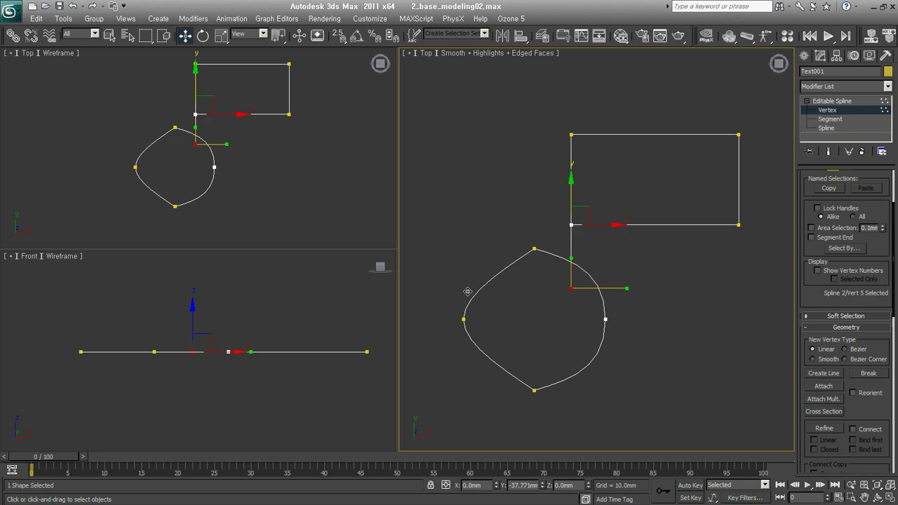
{"action": "key", "text": "ctrl+z"}
Step: Weld the two overlapping bottom-left corner vertices into one at the 0.1mm threshold
{"action": "left_click_drag", "start_coordinate": [554, 209], "coordinate": [587, 232]}
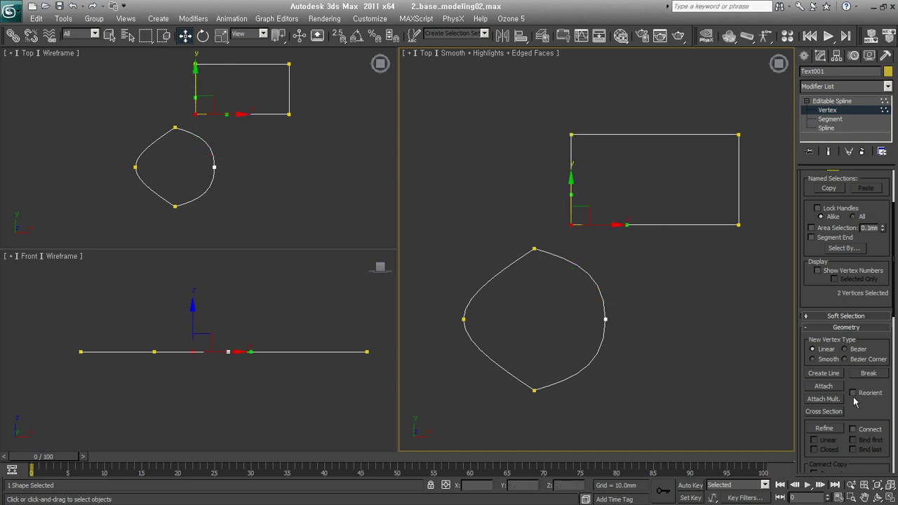
{"action": "scroll", "coordinate": [833, 248], "scroll_direction": "down", "scroll_amount": 5}
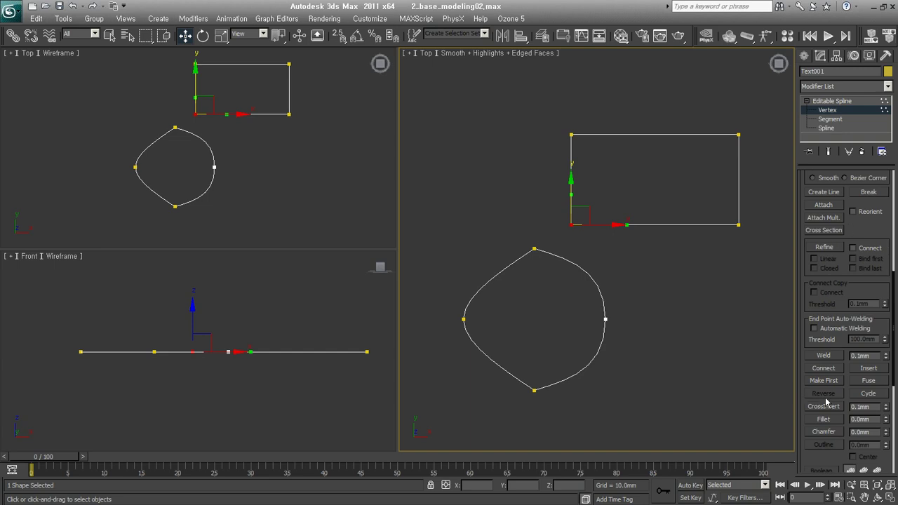
{"action": "left_click", "coordinate": [823, 355]}
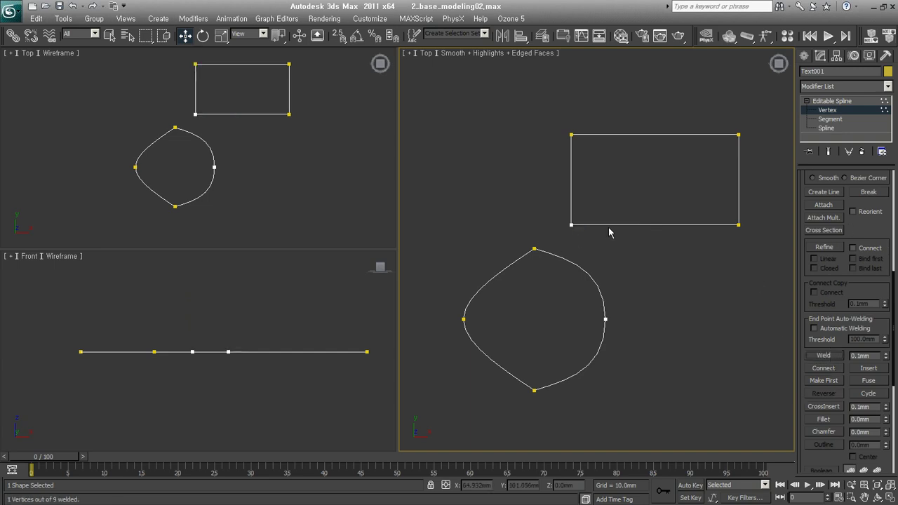
{"action": "left_click", "coordinate": [569, 223]}
{"action": "left_click", "coordinate": [669, 325]}
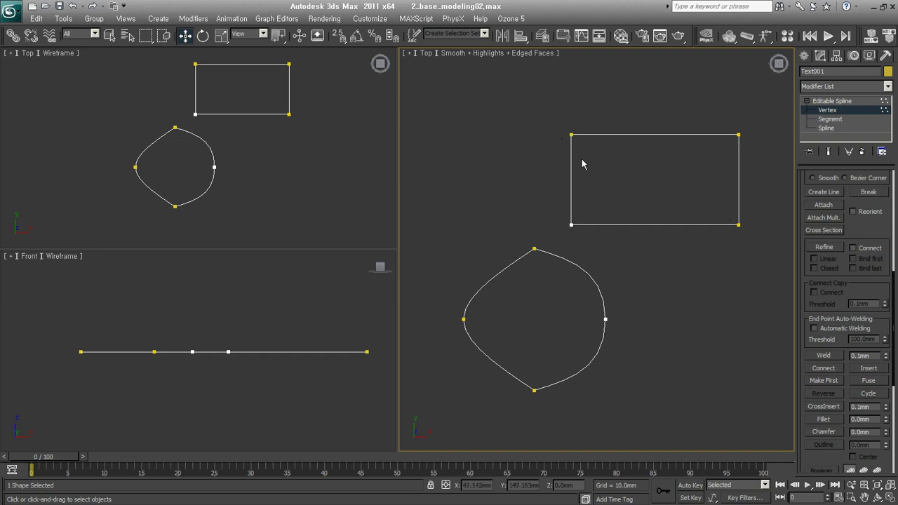
Step: Pan the view to recentre the rectangle and the curved shape
{"action": "scroll", "coordinate": [624, 379], "scroll_direction": "down", "scroll_amount": 1}
{"action": "scroll", "coordinate": [624, 378], "scroll_direction": "down", "scroll_amount": 2}
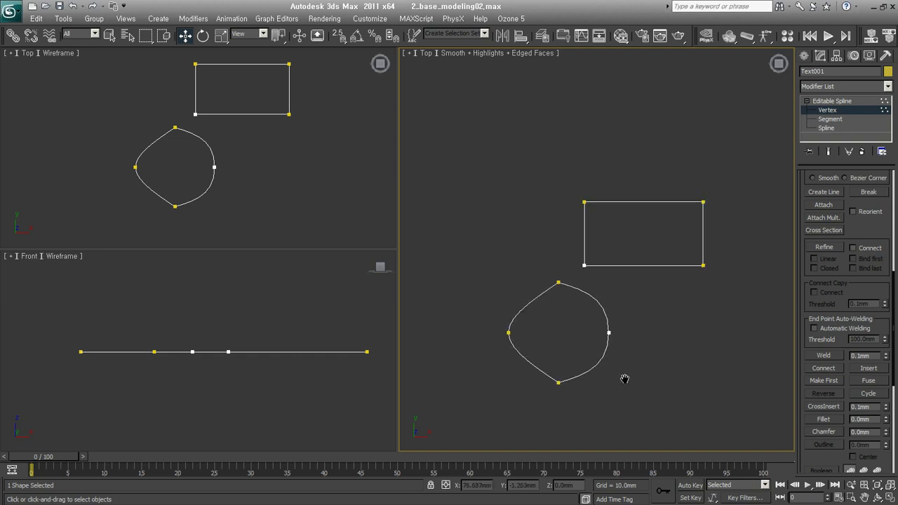
{"action": "mouse_move", "coordinate": [625, 379]}
{"action": "middle_mouse_down"}
{"action": "mouse_move", "coordinate": [649, 374]}
{"action": "mouse_move", "coordinate": [639, 370]}
{"action": "middle_mouse_up"}
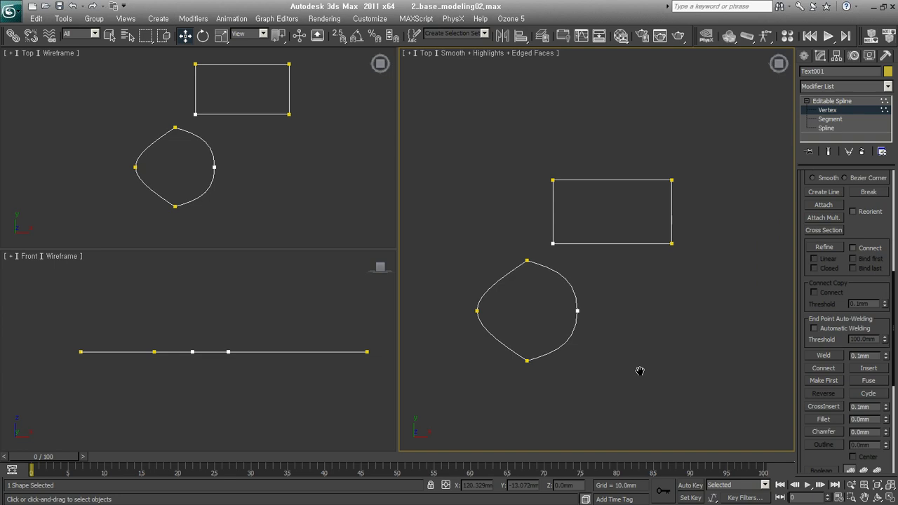
{"action": "middle_click_drag", "start_coordinate": [603, 341], "coordinate": [604, 334]}
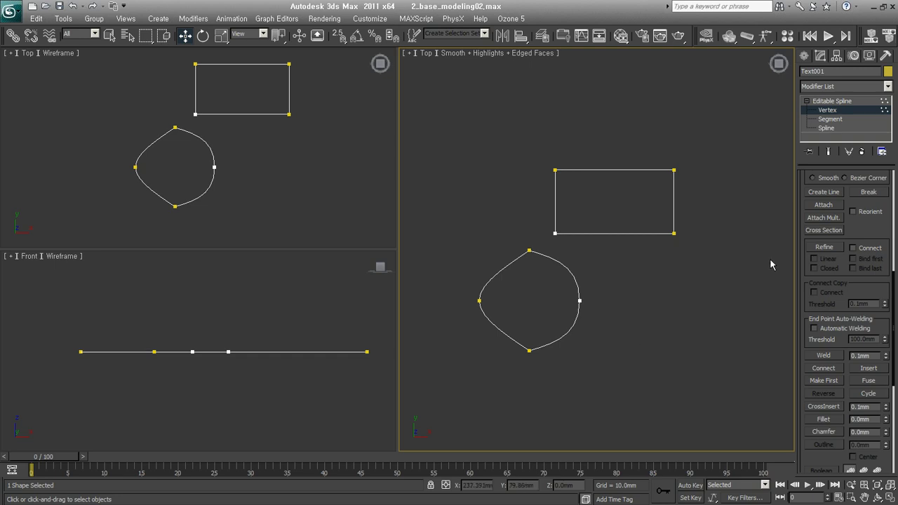
{"action": "left_click_drag", "start_coordinate": [862, 224], "coordinate": [862, 259]}
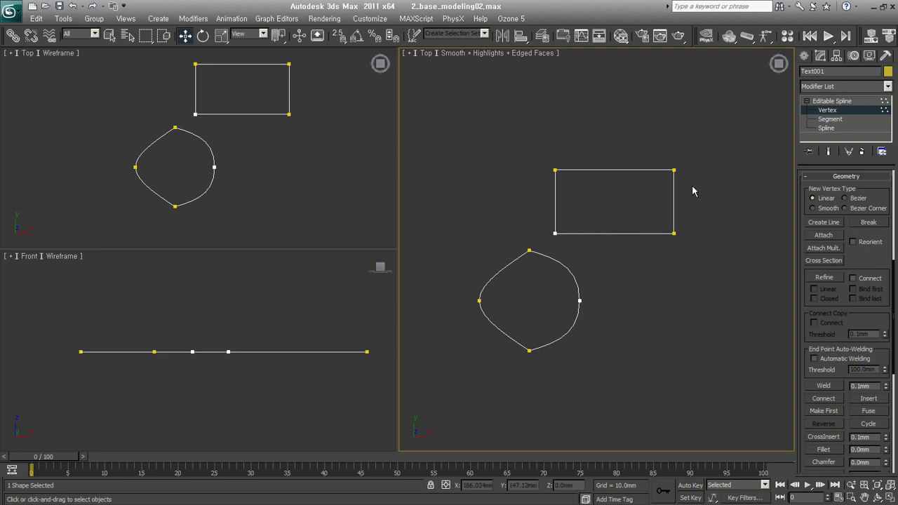
Step: Select the curved shape's bottom vertex and Break the spline there
{"action": "left_click", "coordinate": [674, 171]}
{"action": "left_click_drag", "start_coordinate": [514, 327], "coordinate": [550, 371]}
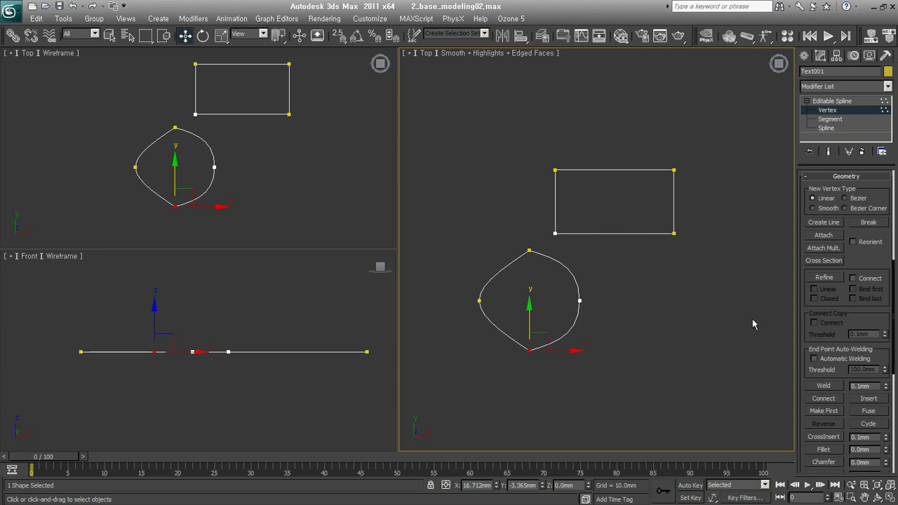
{"action": "left_click", "coordinate": [674, 171]}
{"action": "left_click_drag", "start_coordinate": [510, 327], "coordinate": [549, 381]}
{"action": "left_click", "coordinate": [624, 353]}
{"action": "left_click_drag", "start_coordinate": [512, 209], "coordinate": [536, 361]}
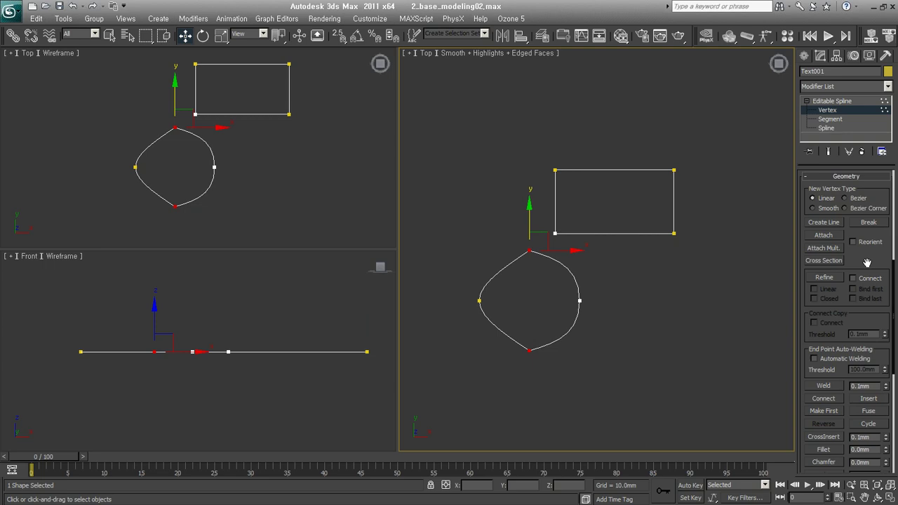
{"action": "left_click", "coordinate": [594, 395]}
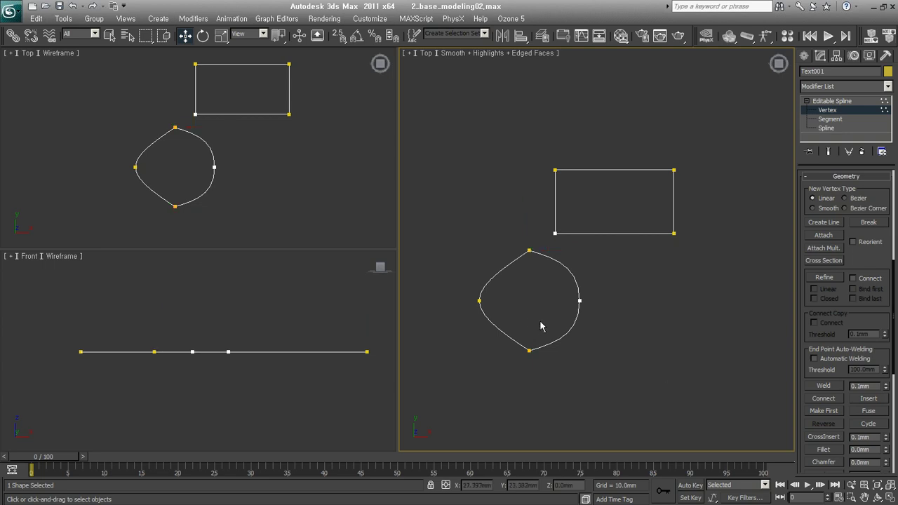
{"action": "left_click_drag", "start_coordinate": [524, 296], "coordinate": [545, 392]}
{"action": "left_click", "coordinate": [870, 223]}
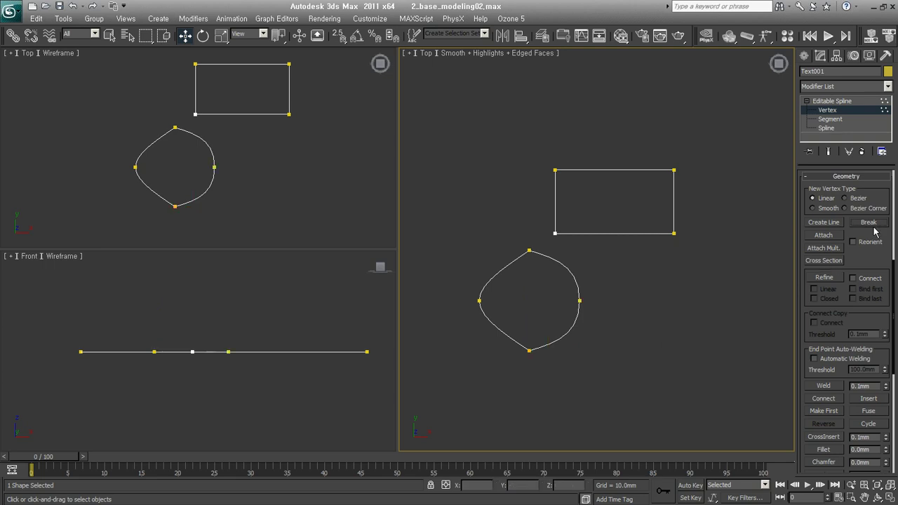
Step: Pull the two broken bottom endpoints of the curved shape apart
{"action": "mouse_move", "coordinate": [544, 350]}
{"action": "left_mouse_down"}
{"action": "mouse_move", "coordinate": [520, 350]}
{"action": "mouse_move", "coordinate": [539, 355]}
{"action": "mouse_move", "coordinate": [562, 389]}
{"action": "left_mouse_up"}
{"action": "left_click", "coordinate": [579, 411]}
{"action": "left_click", "coordinate": [504, 349]}
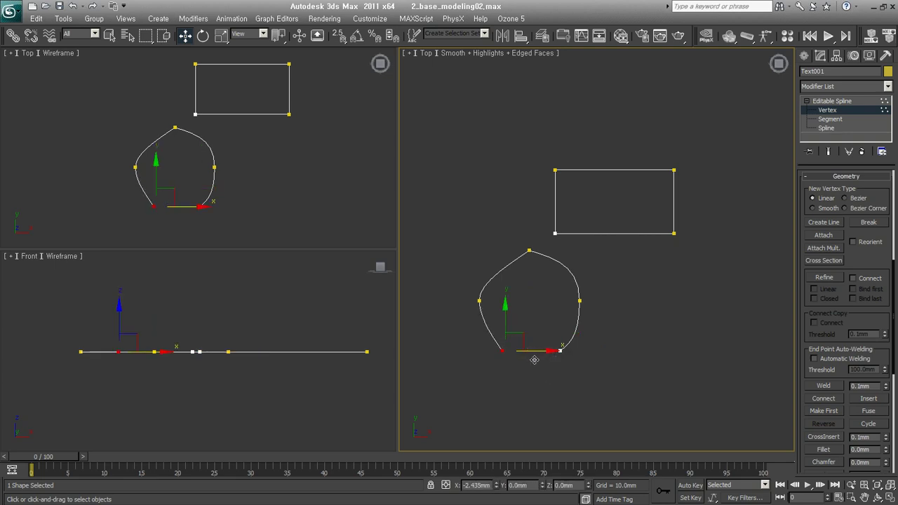
{"action": "left_click", "coordinate": [534, 377]}
Step: Break the curved shape's top vertex, then weld its two split vertices back together
{"action": "left_click", "coordinate": [528, 252]}
{"action": "left_click", "coordinate": [869, 222]}
{"action": "left_click", "coordinate": [528, 251]}
{"action": "left_click", "coordinate": [512, 266]}
{"action": "left_click_drag", "start_coordinate": [500, 240], "coordinate": [543, 272]}
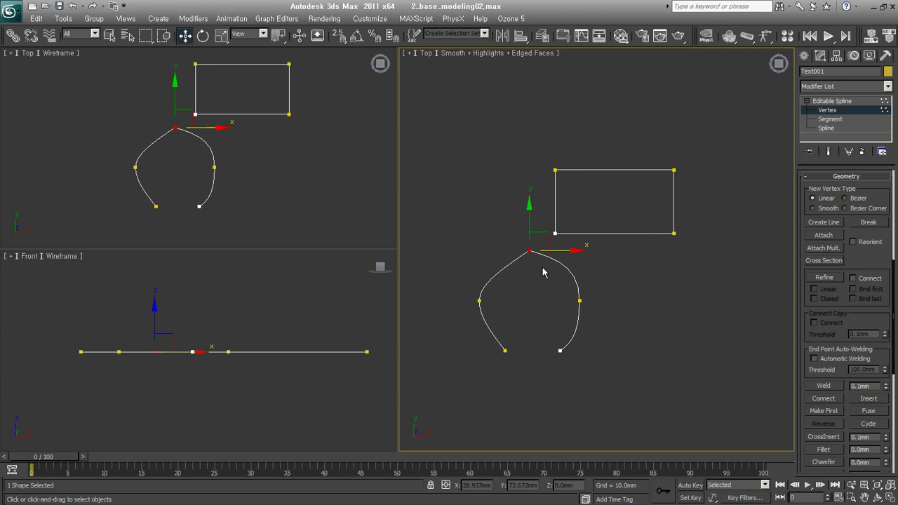
{"action": "left_click", "coordinate": [833, 390]}
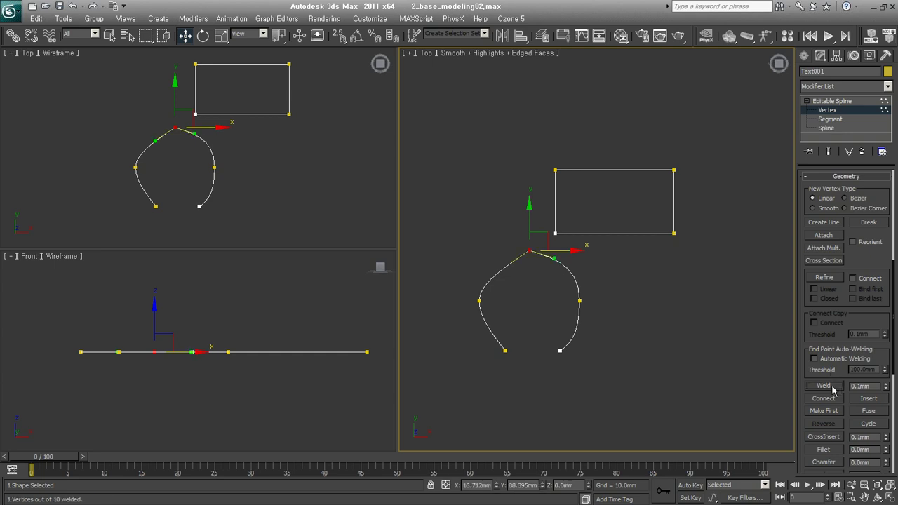
Step: Weld the two bottom endpoints with a threshold of 1 to close the curved shape
{"action": "left_click_drag", "start_coordinate": [479, 336], "coordinate": [595, 372]}
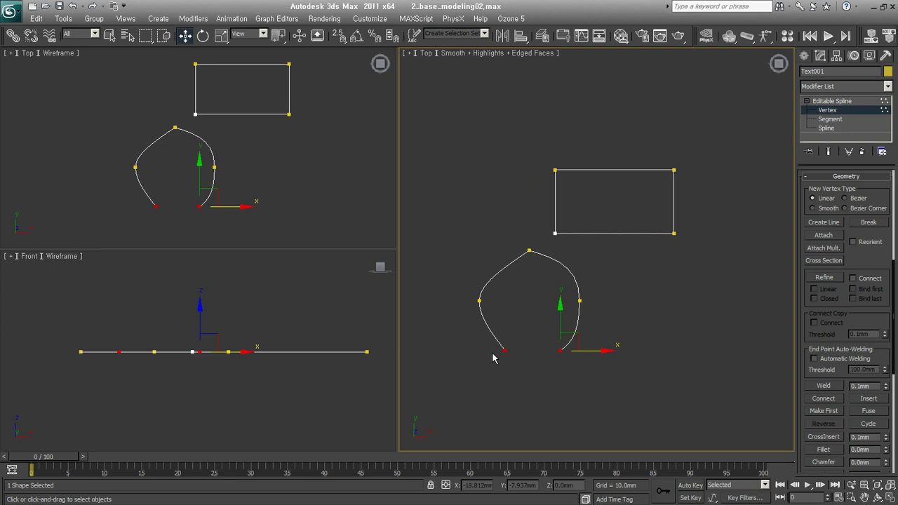
{"action": "left_click", "coordinate": [873, 385]}
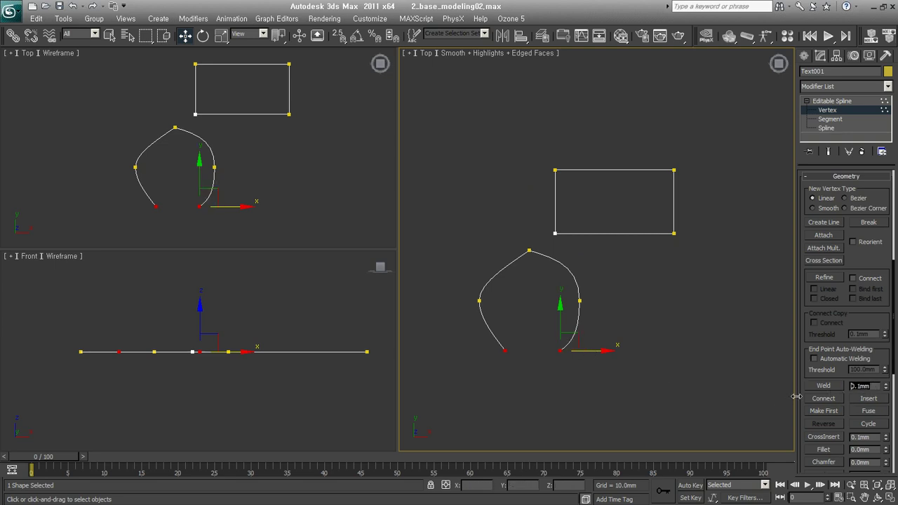
{"action": "type", "text": "100"}
{"action": "left_click", "coordinate": [827, 387]}
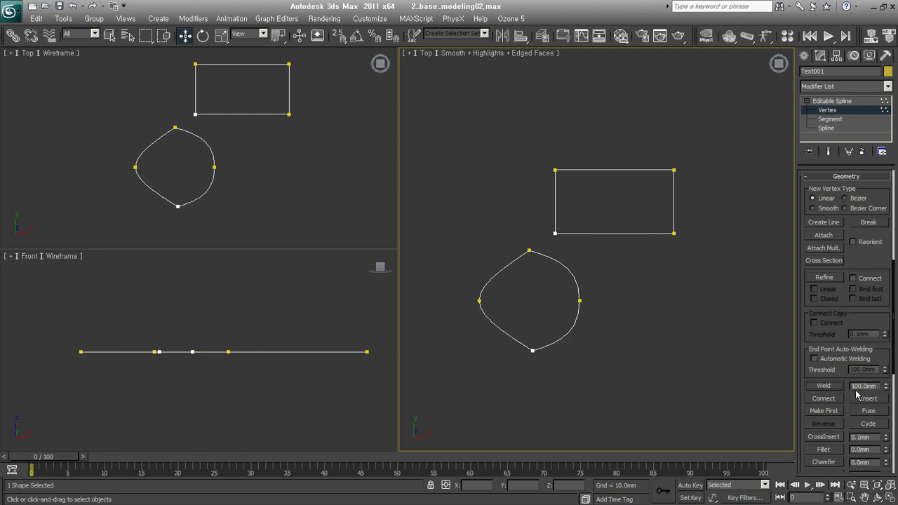
Step: Weld the right and bottom vertices, then undo it to keep the rounded loop
{"action": "left_click_drag", "start_coordinate": [641, 391], "coordinate": [524, 288]}
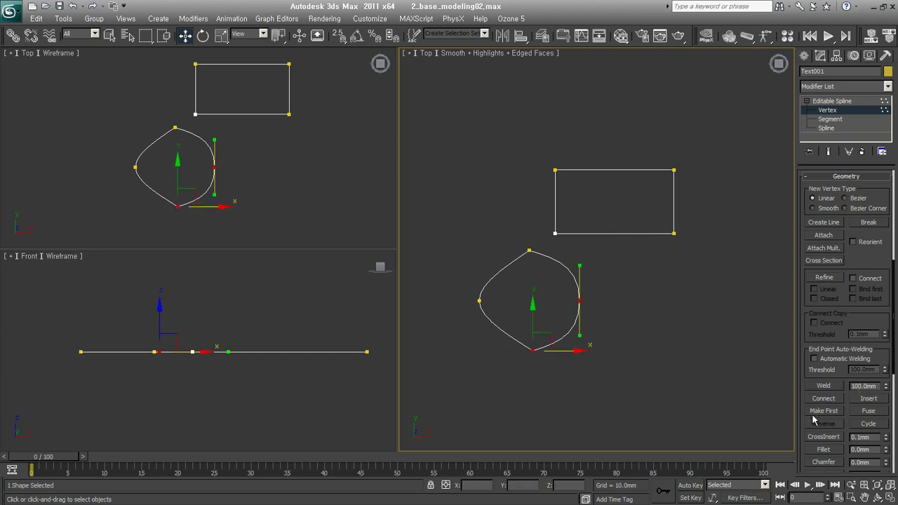
{"action": "left_click", "coordinate": [822, 387]}
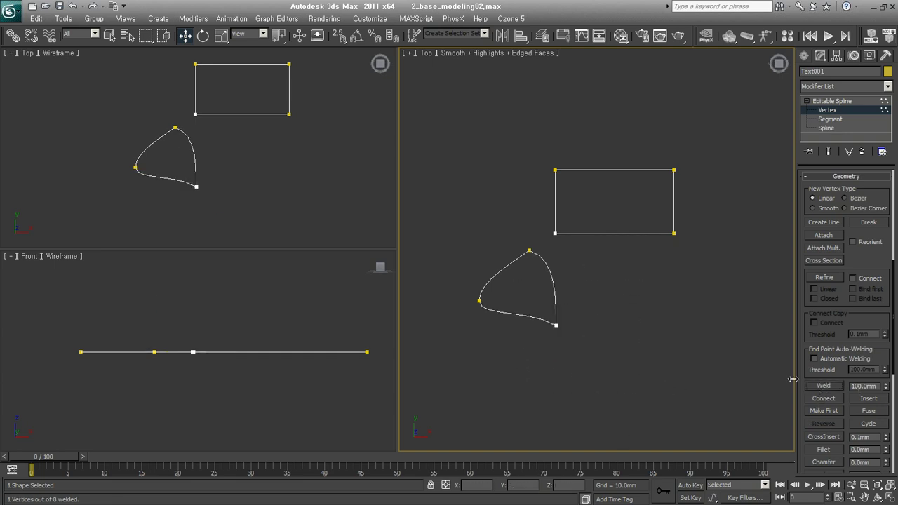
{"action": "key", "text": "ctrl+z"}
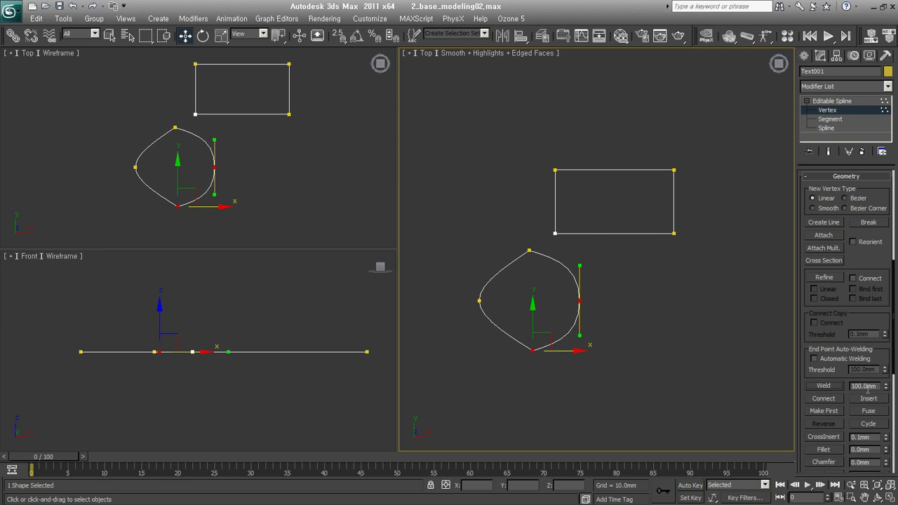
{"action": "left_click", "coordinate": [829, 278]}
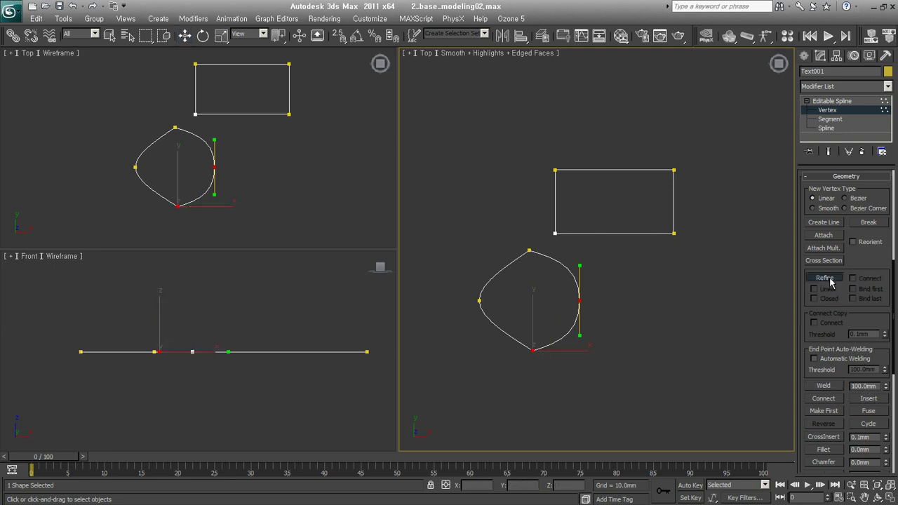
Step: Refine ten extra vertices around the curved shape and two on the rectangle's top and right edges
{"action": "left_click", "coordinate": [545, 256]}
{"action": "left_click", "coordinate": [565, 267]}
{"action": "left_click", "coordinate": [502, 270]}
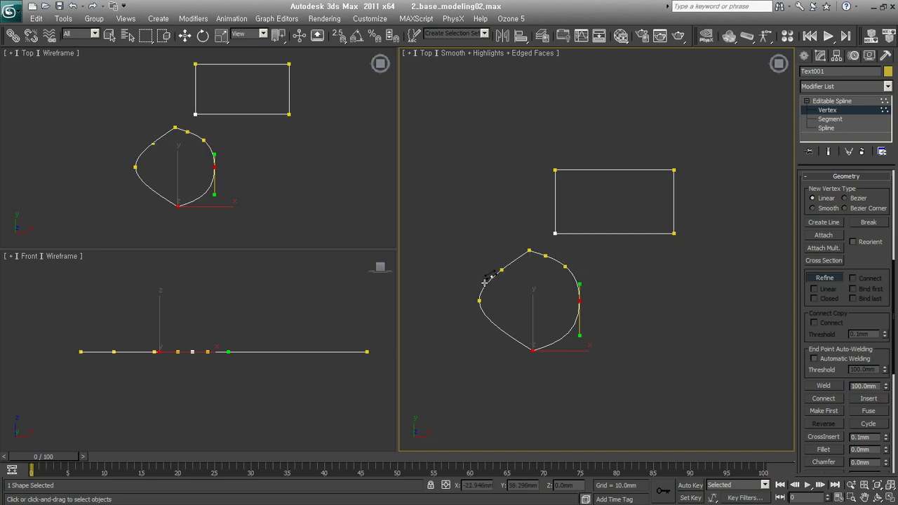
{"action": "left_click", "coordinate": [485, 285]}
{"action": "left_click", "coordinate": [485, 314]}
{"action": "left_click", "coordinate": [501, 330]}
{"action": "left_click", "coordinate": [512, 337]}
{"action": "left_click", "coordinate": [547, 346]}
{"action": "left_click", "coordinate": [567, 331]}
{"action": "left_click", "coordinate": [575, 321]}
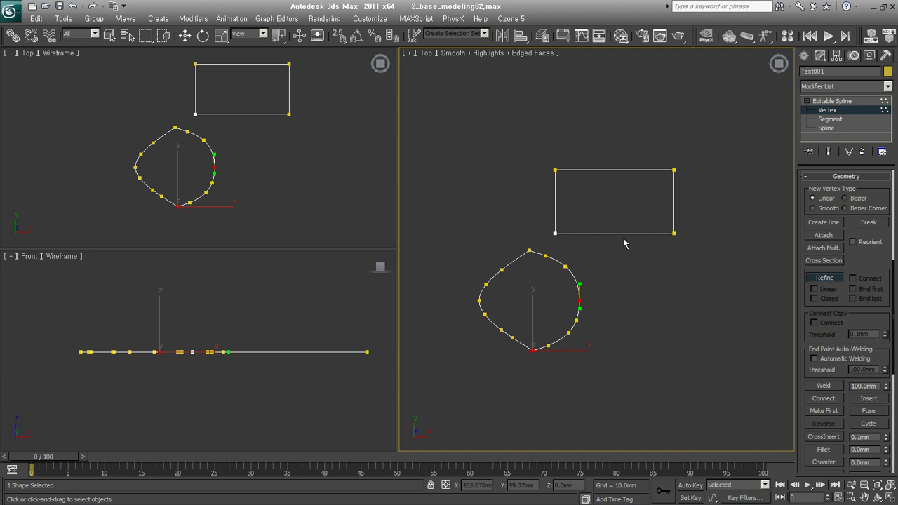
{"action": "left_click", "coordinate": [673, 201]}
{"action": "left_click", "coordinate": [614, 170]}
Step: Delete the extra vertices added to the rectangle's edges
{"action": "key", "text": "w"}
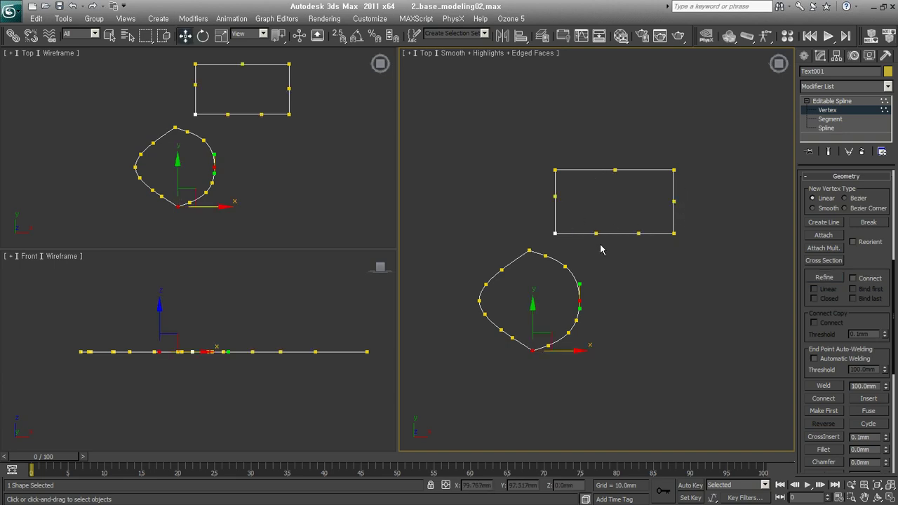
{"action": "left_click_drag", "start_coordinate": [588, 166], "coordinate": [655, 257]}
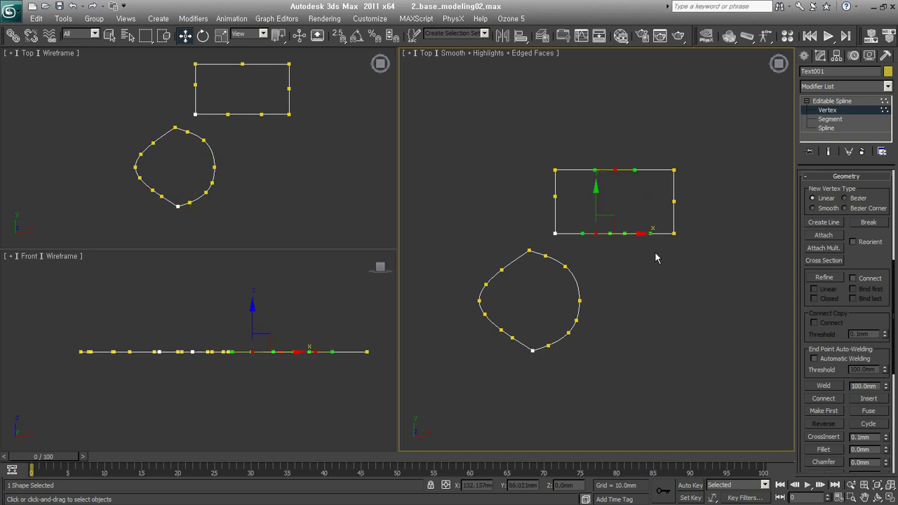
{"action": "key", "text": "Delete"}
{"action": "left_click_drag", "start_coordinate": [701, 214], "coordinate": [544, 191]}
{"action": "key", "text": "Delete"}
Step: Delete the rounded shape's extra left, right and lower-right vertices
{"action": "left_click_drag", "start_coordinate": [484, 255], "coordinate": [517, 360]}
{"action": "key", "text": "Delete"}
{"action": "mouse_move", "coordinate": [537, 240]}
{"action": "left_mouse_down"}
{"action": "mouse_move", "coordinate": [568, 362]}
{"action": "mouse_move", "coordinate": [579, 372]}
{"action": "mouse_move", "coordinate": [565, 313]}
{"action": "left_mouse_up"}
{"action": "key", "text": "Delete"}
{"action": "key", "text": "Delete"}
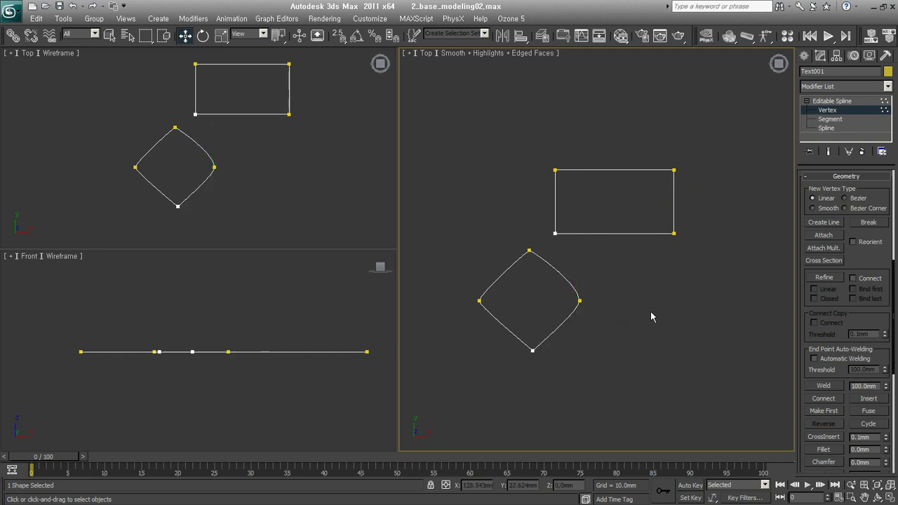
{"action": "middle_click_drag", "start_coordinate": [635, 279], "coordinate": [623, 274]}
Step: Box-select the diamond shape and reframe the view on the rectangle
{"action": "left_click_drag", "start_coordinate": [471, 268], "coordinate": [614, 405]}
{"action": "key", "text": "Delete"}
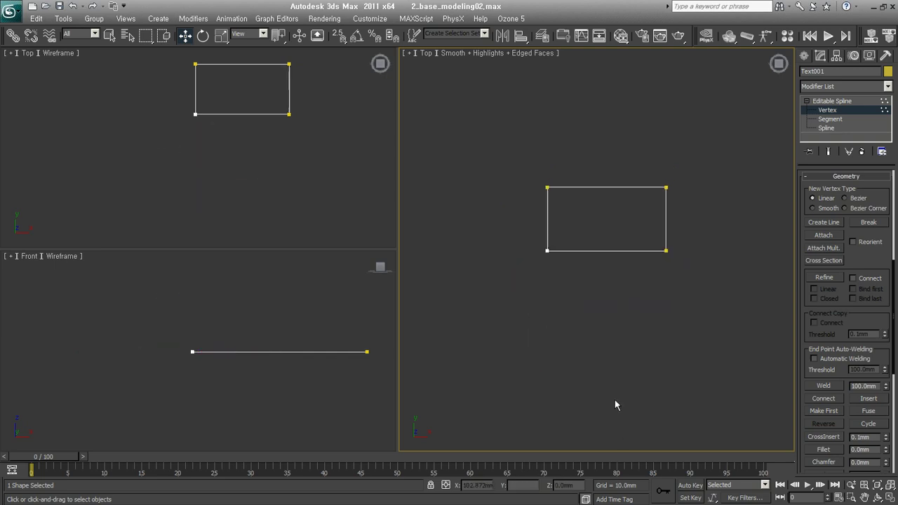
{"action": "middle_click_drag", "start_coordinate": [624, 298], "coordinate": [593, 344]}
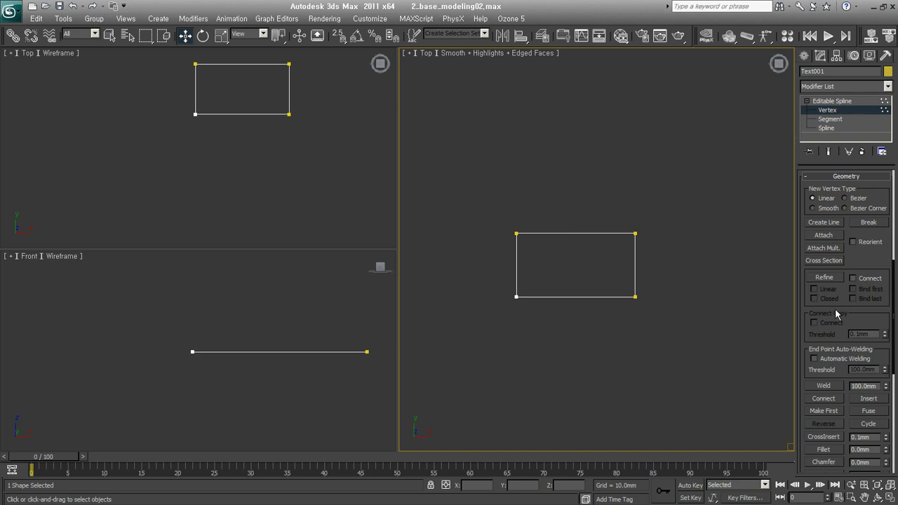
{"action": "left_click_drag", "start_coordinate": [834, 325], "coordinate": [832, 200]}
Step: Try inserting a vertex on the rectangle's bottom edge, then undo it and clear the selection
{"action": "left_click", "coordinate": [869, 272]}
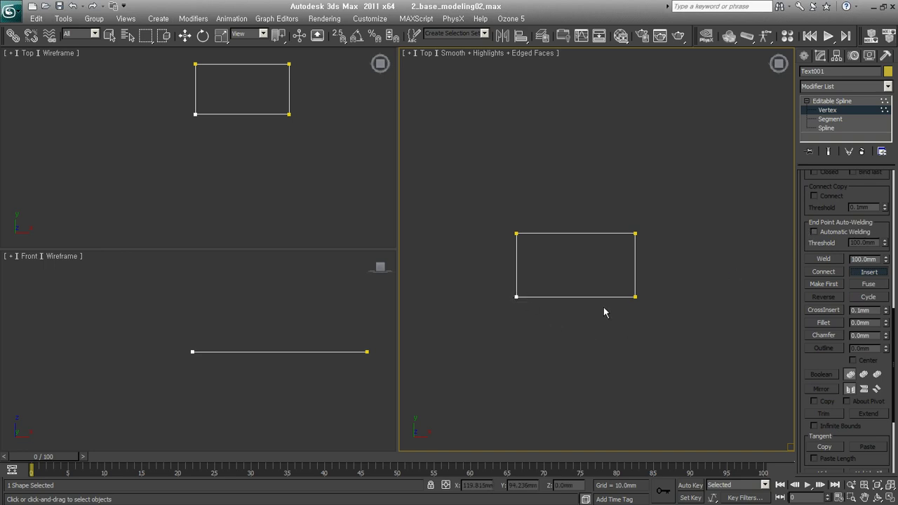
{"action": "left_click", "coordinate": [530, 296]}
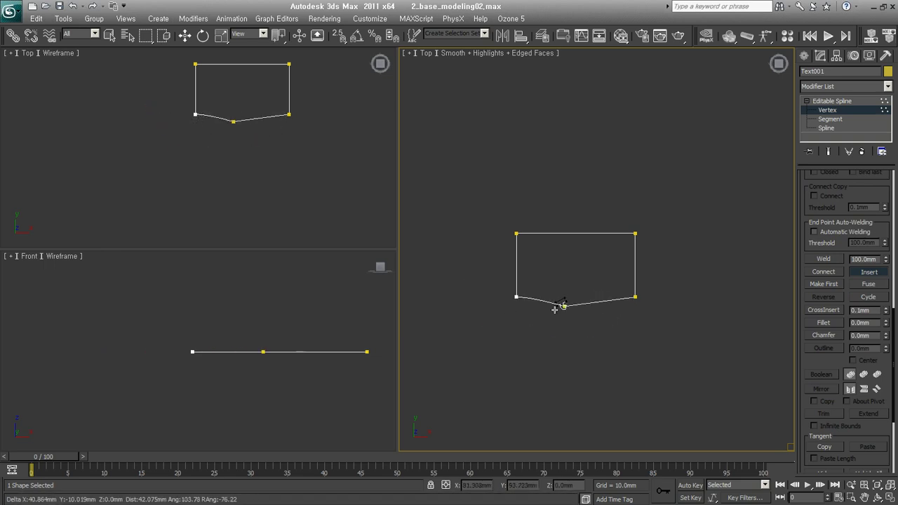
{"action": "right_click", "coordinate": [569, 326]}
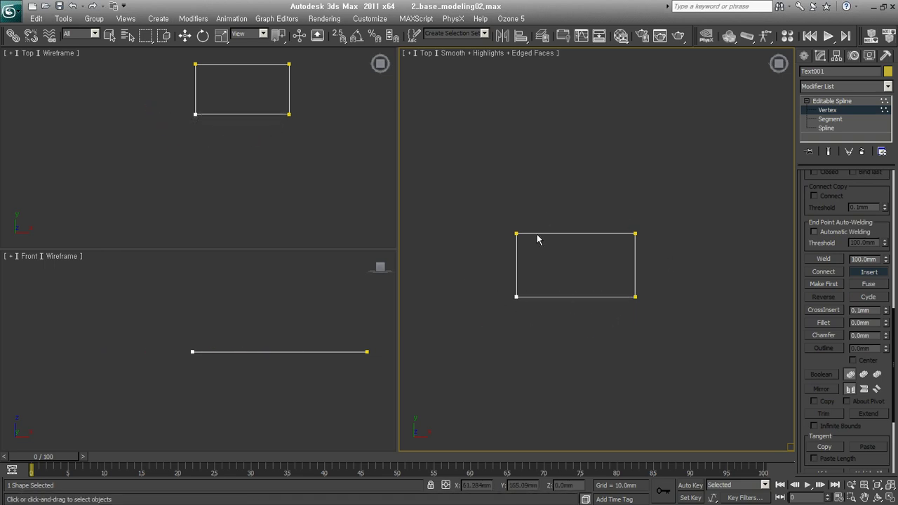
{"action": "left_click", "coordinate": [531, 298]}
{"action": "left_click", "coordinate": [570, 329]}
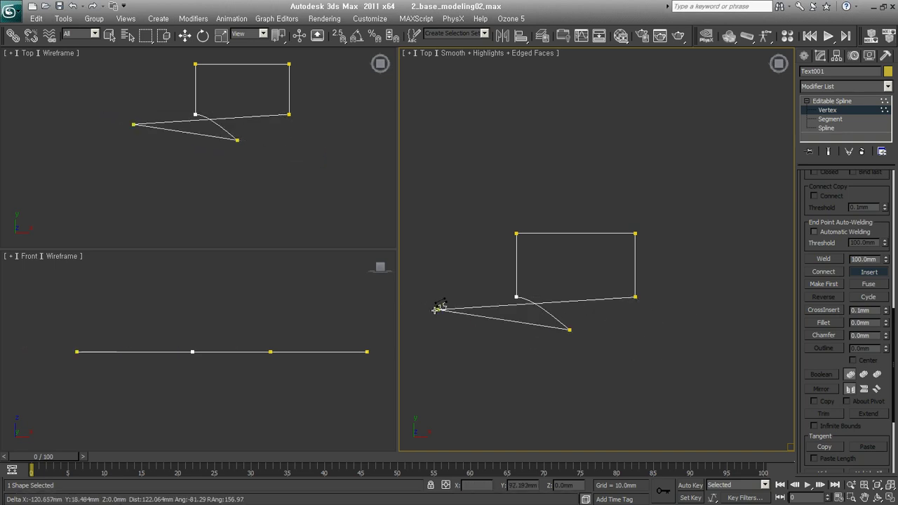
{"action": "right_click", "coordinate": [558, 326]}
{"action": "key", "text": "w"}
{"action": "key", "text": "ctrl+z"}
{"action": "left_click_drag", "start_coordinate": [501, 232], "coordinate": [622, 316]}
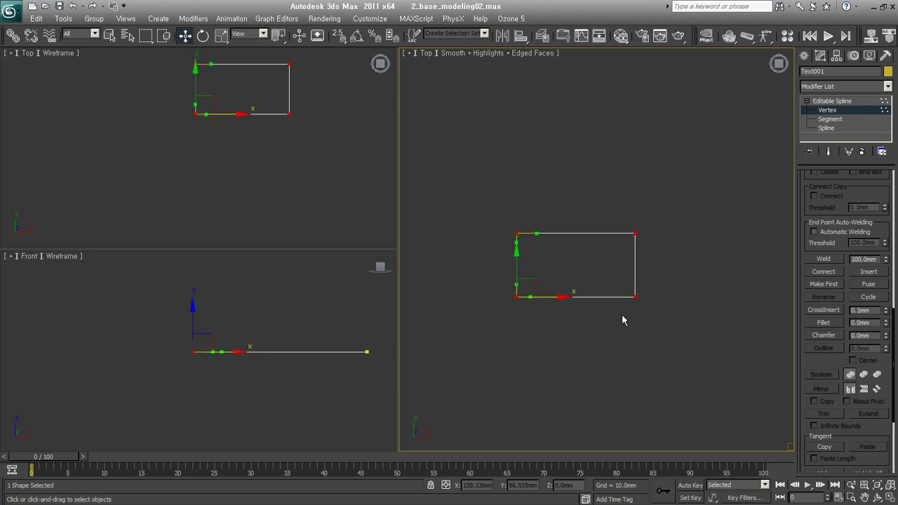
{"action": "right_click", "coordinate": [517, 286]}
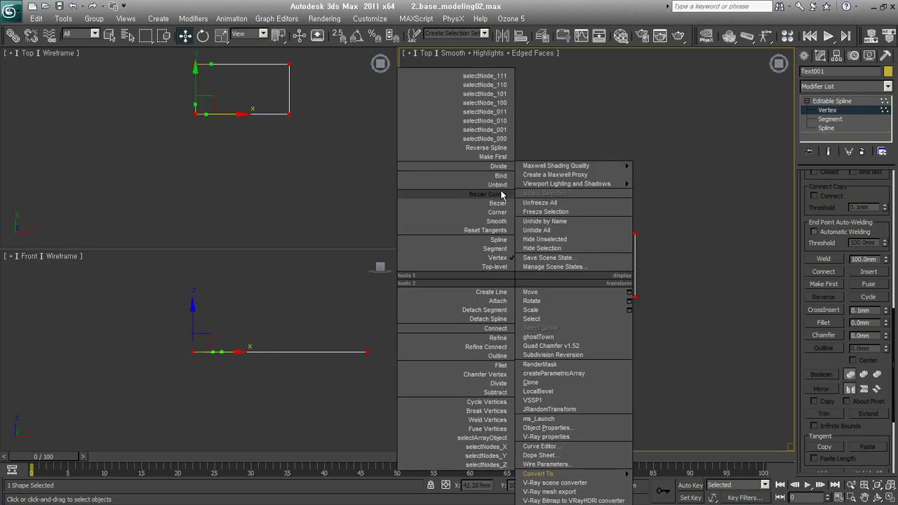
{"action": "left_click", "coordinate": [498, 188]}
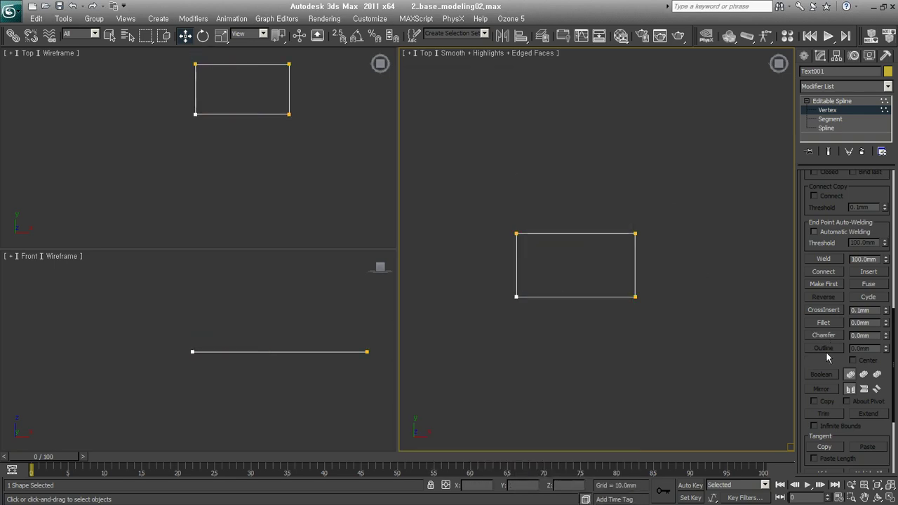
Step: Insert two vertices bending the rectangle's bottom edge and more vertices notching its top edge
{"action": "left_click", "coordinate": [870, 272]}
{"action": "left_click", "coordinate": [530, 295]}
{"action": "left_click", "coordinate": [546, 270]}
{"action": "left_click", "coordinate": [598, 266]}
{"action": "right_click", "coordinate": [601, 266]}
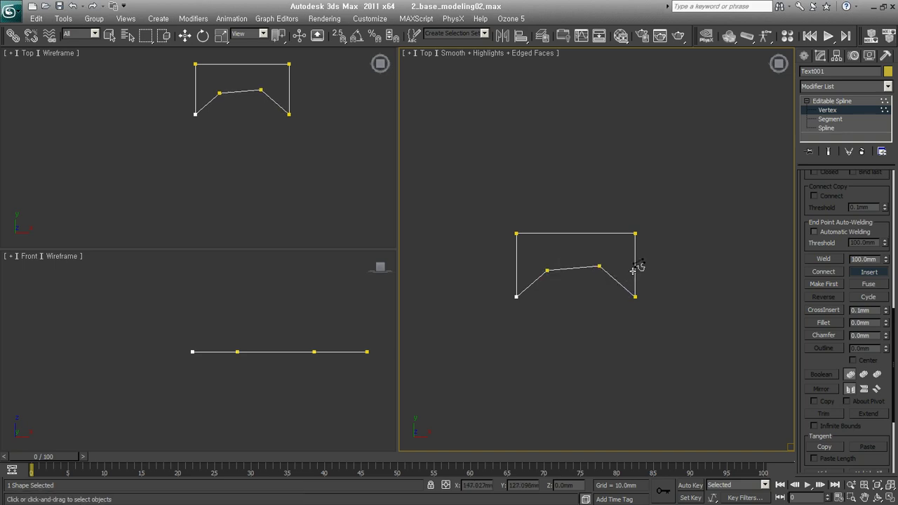
{"action": "left_click", "coordinate": [617, 232]}
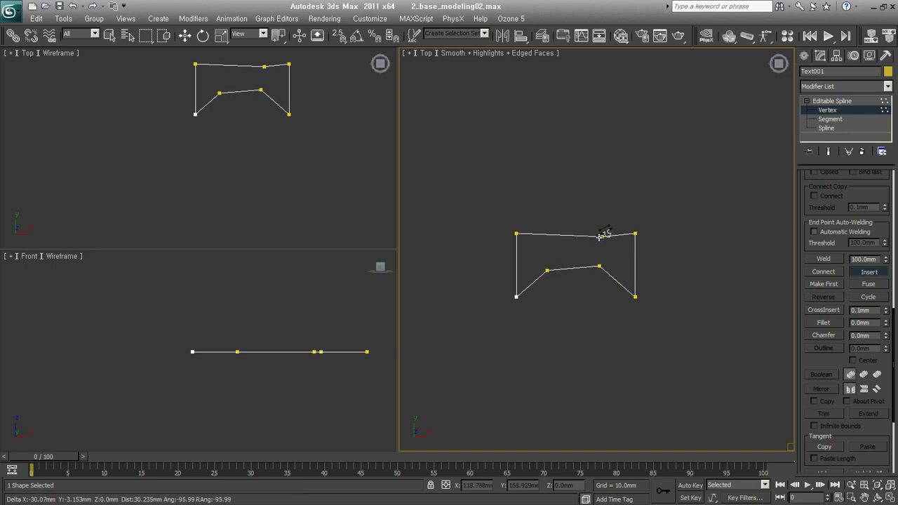
{"action": "left_click", "coordinate": [580, 230]}
{"action": "left_click", "coordinate": [527, 242]}
{"action": "right_click", "coordinate": [525, 226]}
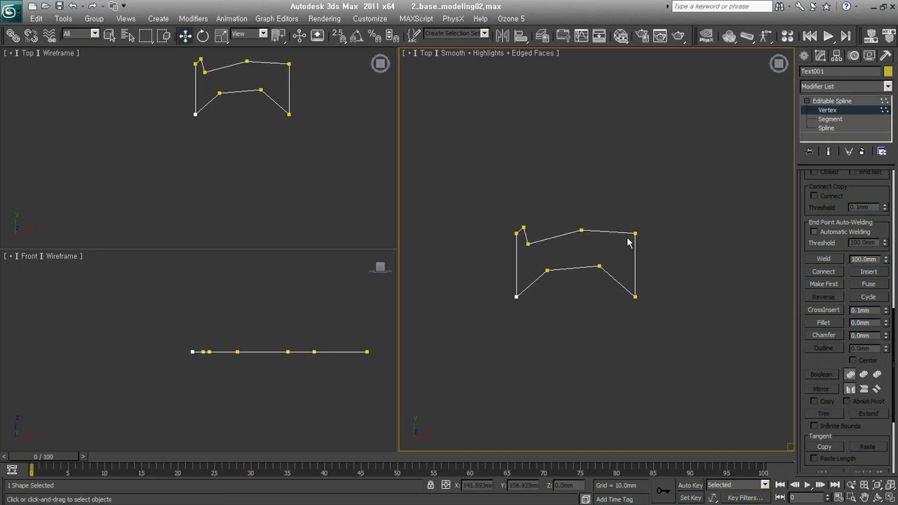
Step: Drag the rectangle's top-right corner vertex up and to the right
{"action": "left_click", "coordinate": [633, 232]}
{"action": "left_click_drag", "start_coordinate": [637, 223], "coordinate": [663, 196]}
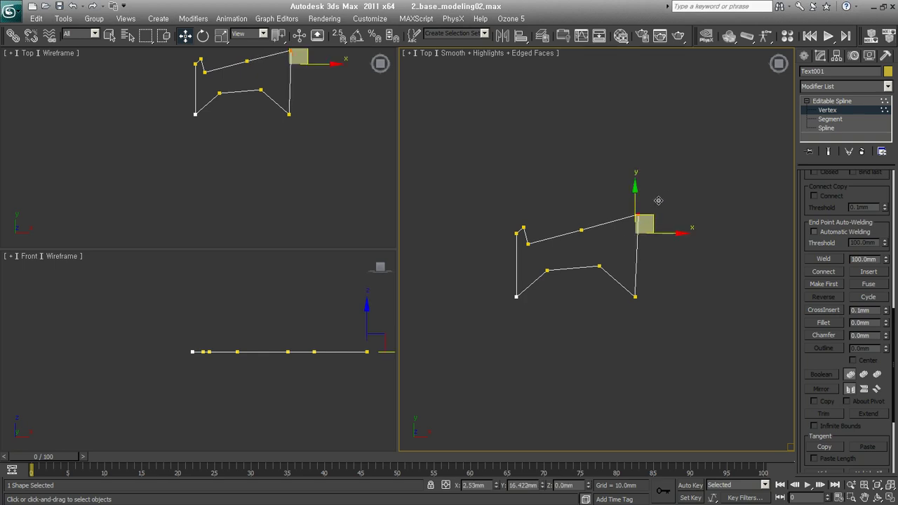
{"action": "left_click", "coordinate": [677, 353]}
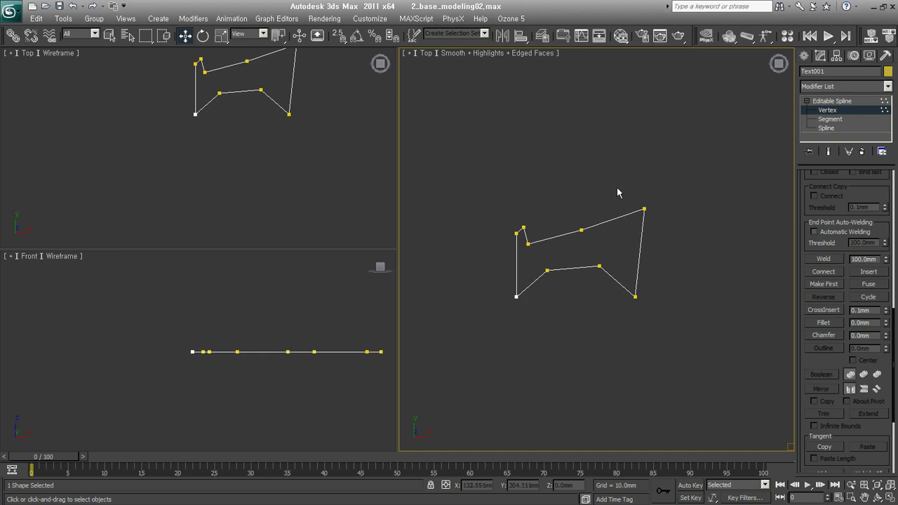
{"action": "left_click_drag", "start_coordinate": [619, 194], "coordinate": [680, 234]}
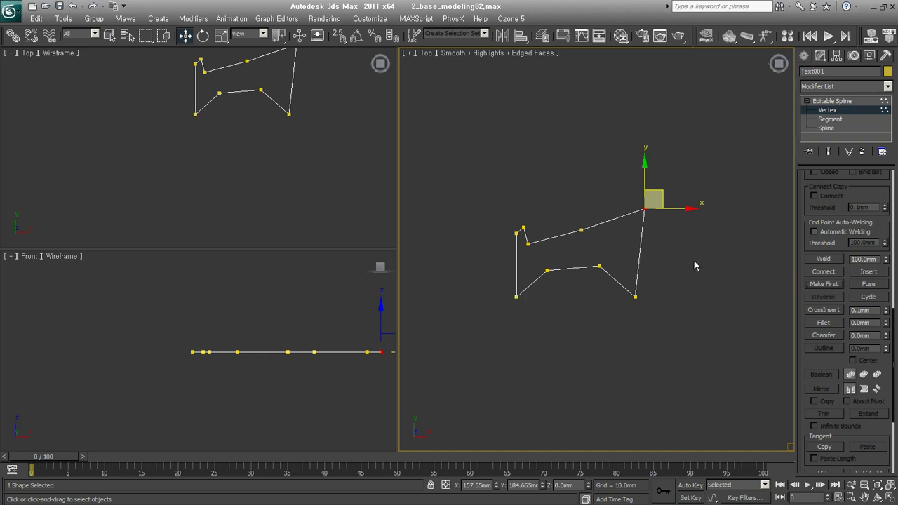
{"action": "left_click", "coordinate": [657, 222]}
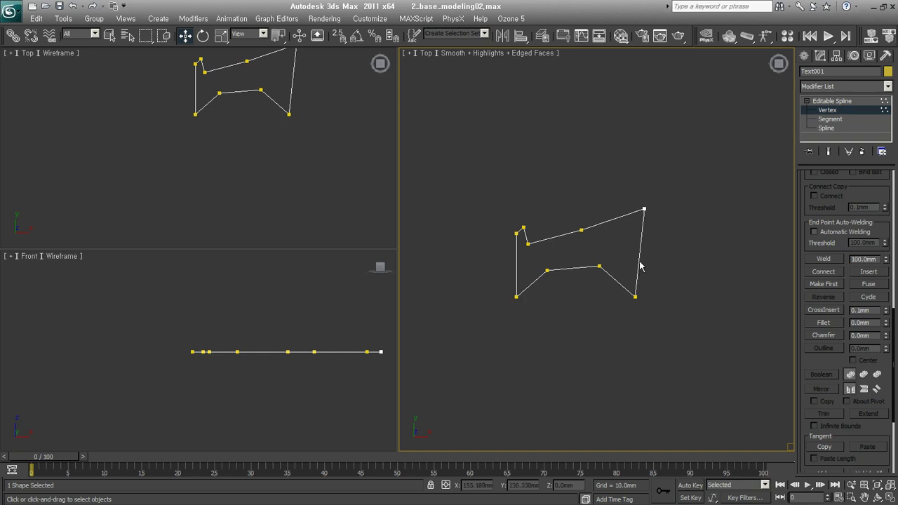
{"action": "left_click", "coordinate": [831, 114]}
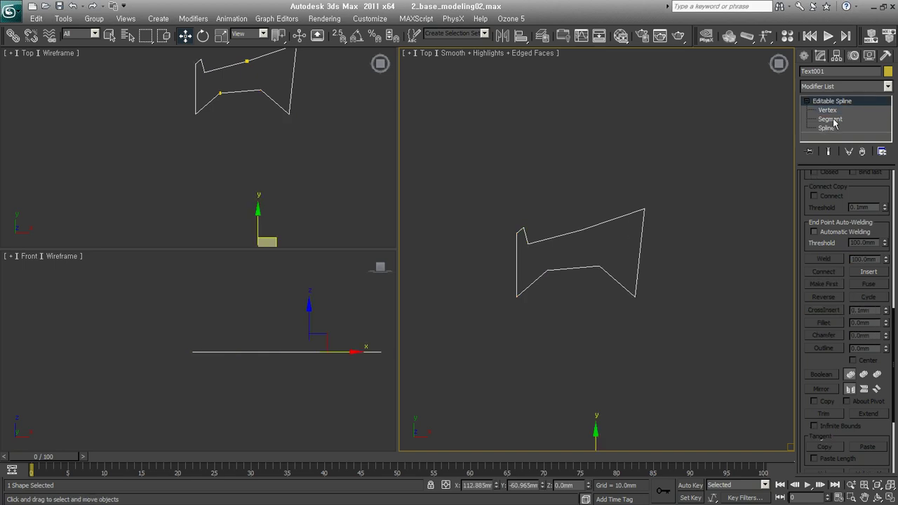
Step: Connect the outline's two right-side end vertices with a new segment to close the shape
{"action": "left_click", "coordinate": [831, 119]}
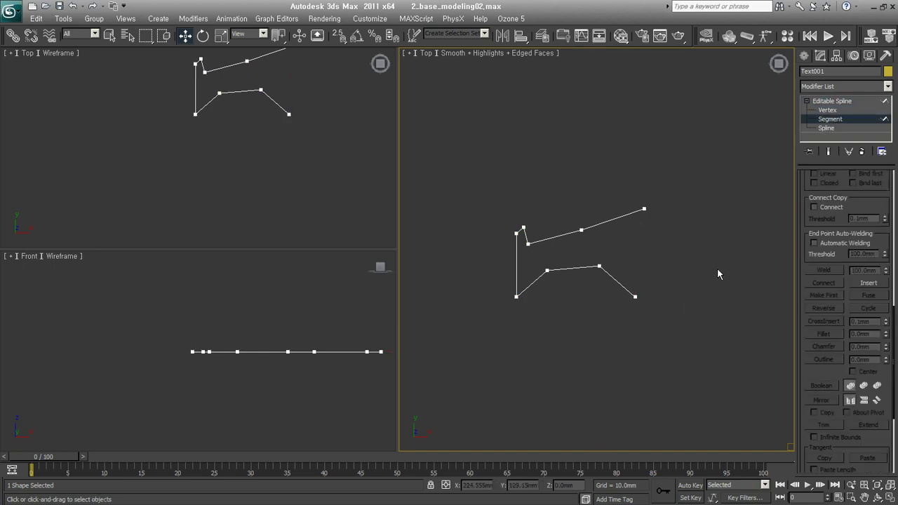
{"action": "left_click", "coordinate": [844, 110]}
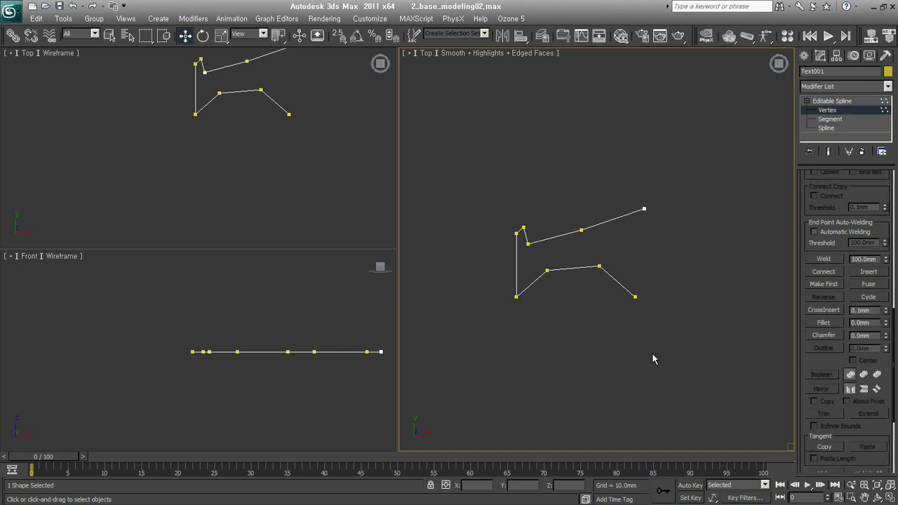
{"action": "left_click", "coordinate": [827, 273]}
{"action": "mouse_move", "coordinate": [635, 296]}
{"action": "left_mouse_down"}
{"action": "mouse_move", "coordinate": [650, 226]}
{"action": "mouse_move", "coordinate": [644, 207]}
{"action": "left_mouse_up"}
{"action": "scroll", "coordinate": [609, 272], "scroll_direction": "up", "scroll_amount": 5}
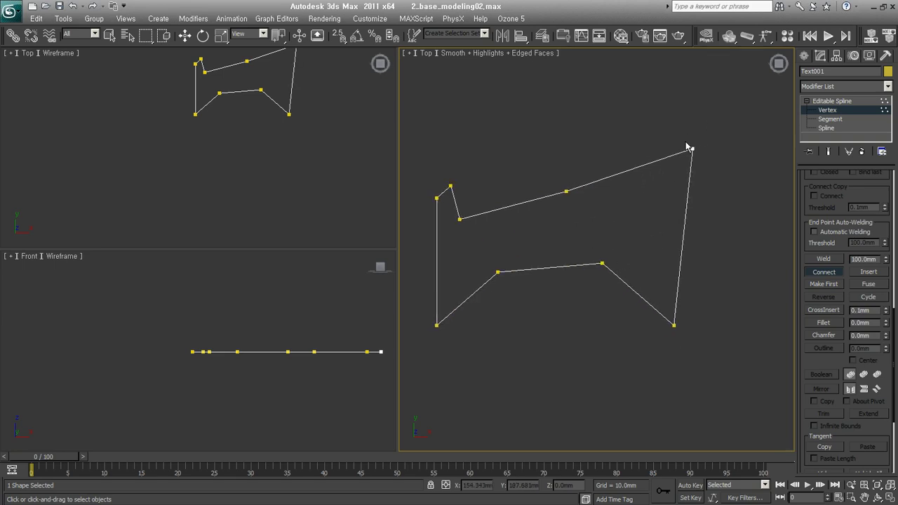
{"action": "key", "text": "w"}
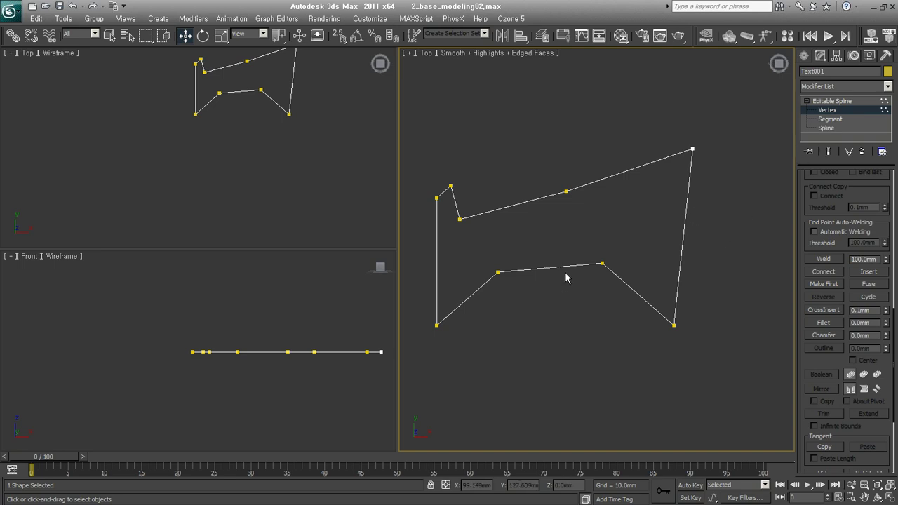
{"action": "key", "text": "3"}
{"action": "left_click", "coordinate": [570, 190]}
Step: Copy the spline up and to the right, then reframe the Top view
{"action": "left_click_drag", "start_coordinate": [570, 189], "coordinate": [683, 110], "text": "shift"}
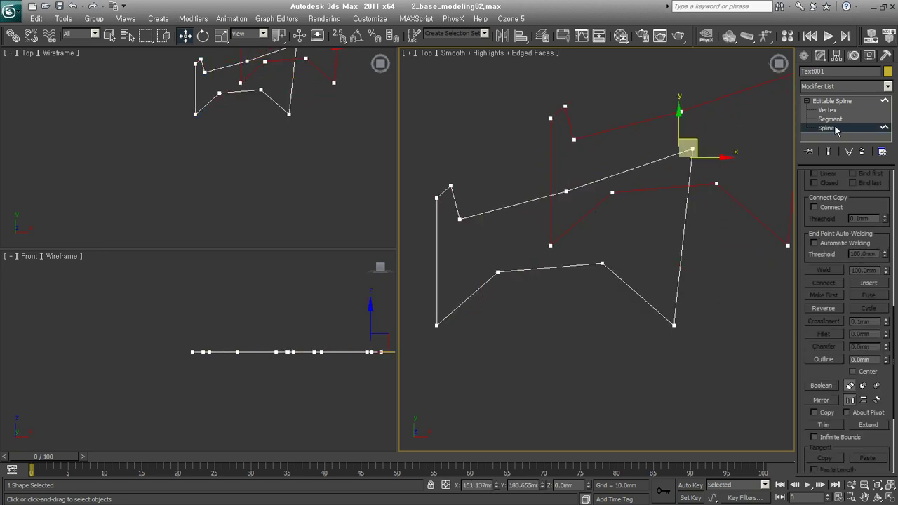
{"action": "left_click", "coordinate": [844, 101]}
{"action": "middle_click_drag", "start_coordinate": [679, 242], "coordinate": [656, 282]}
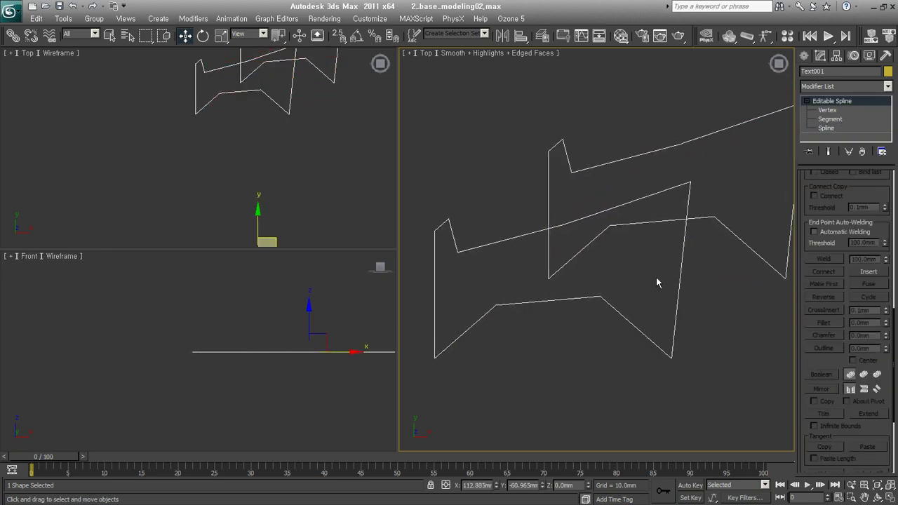
{"action": "middle_click_drag", "start_coordinate": [679, 280], "coordinate": [683, 303]}
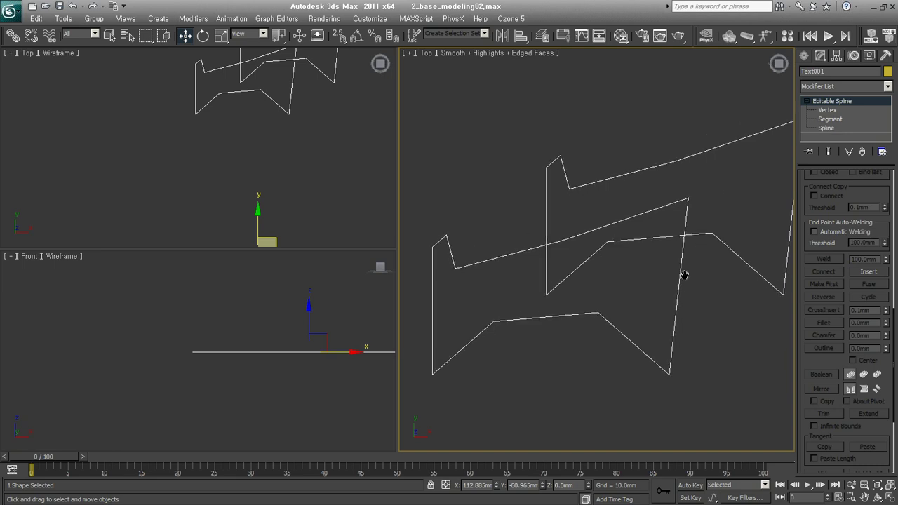
Step: Switch to Vertex level and recentre the spline in the view
{"action": "left_click", "coordinate": [827, 110]}
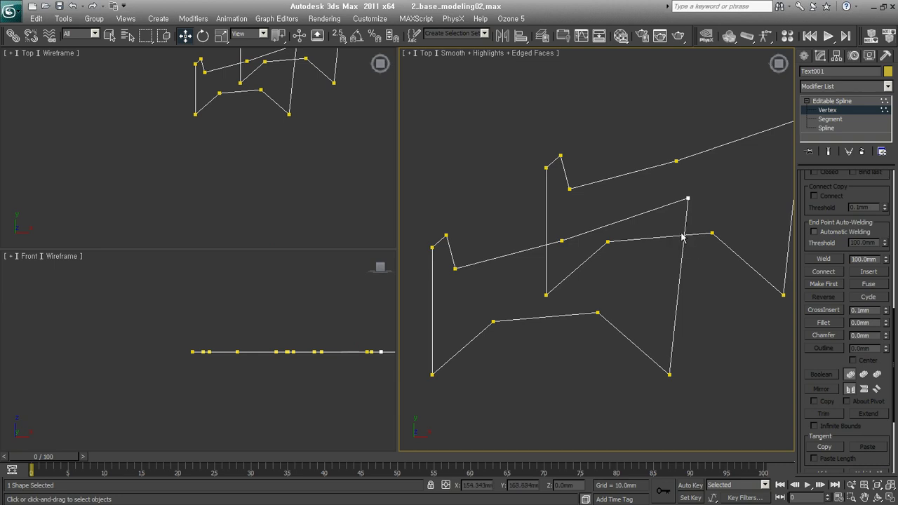
{"action": "scroll", "coordinate": [631, 240], "scroll_direction": "down", "scroll_amount": 1}
{"action": "scroll", "coordinate": [711, 274], "scroll_direction": "down", "scroll_amount": 1}
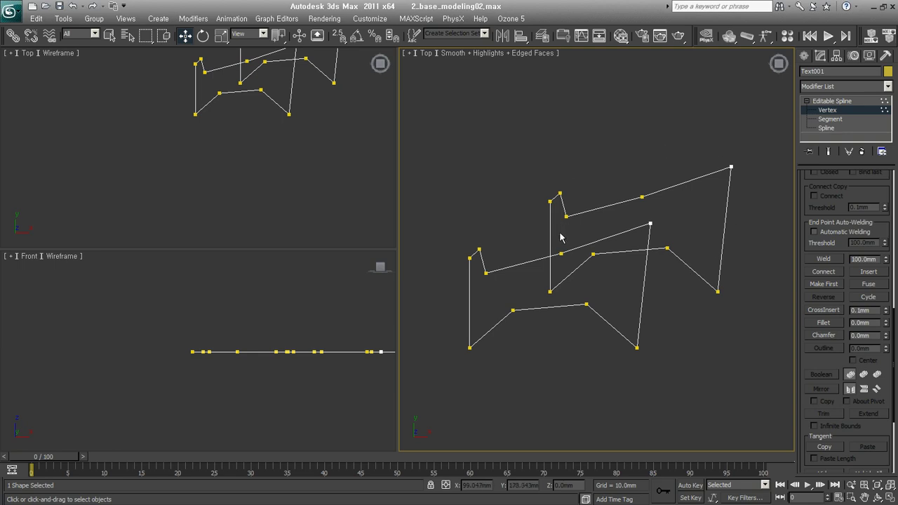
{"action": "middle_click_drag", "start_coordinate": [631, 256], "coordinate": [632, 253]}
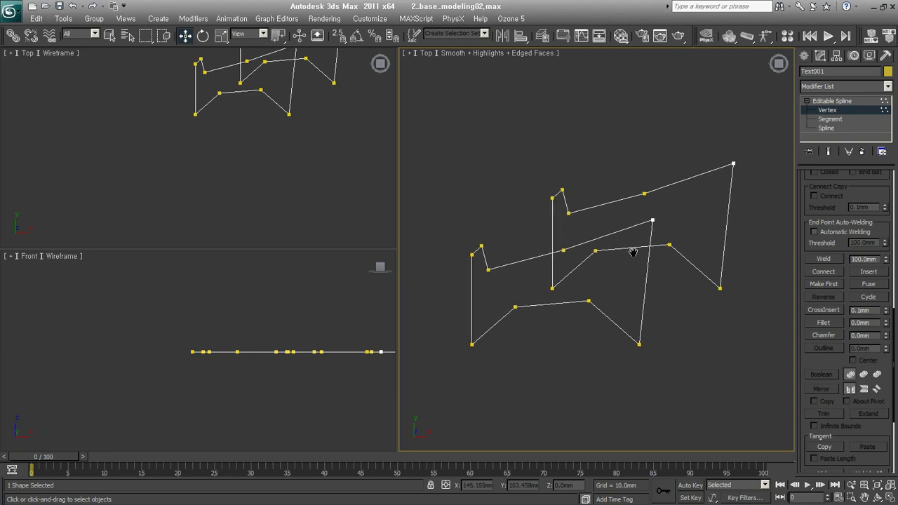
Step: Insert vertices at the two stroke crossings with CrossInsert
{"action": "left_click", "coordinate": [824, 309]}
{"action": "left_click", "coordinate": [649, 246]}
{"action": "left_click", "coordinate": [553, 252]}
{"action": "right_click", "coordinate": [642, 300]}
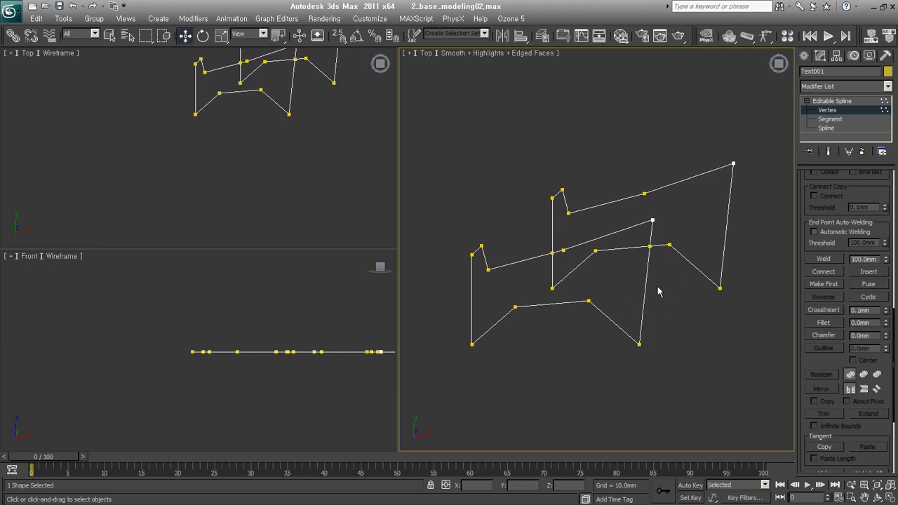
{"action": "left_click", "coordinate": [651, 246]}
{"action": "left_click", "coordinate": [698, 285]}
Step: Delete the overlapping excess segments, including the top-right ones and the short leftover end
{"action": "left_click", "coordinate": [833, 121]}
{"action": "left_click_drag", "start_coordinate": [740, 304], "coordinate": [673, 145]}
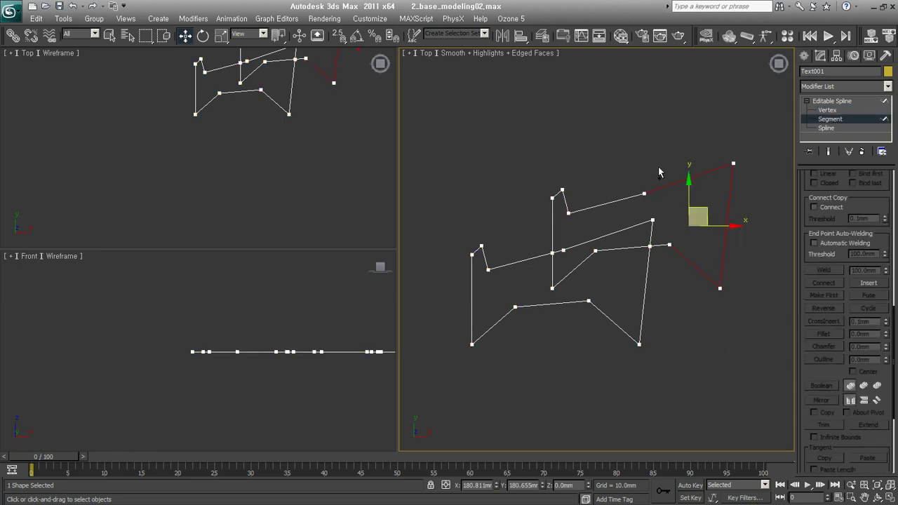
{"action": "left_click", "coordinate": [597, 236], "text": "ctrl"}
{"action": "key", "text": "Delete"}
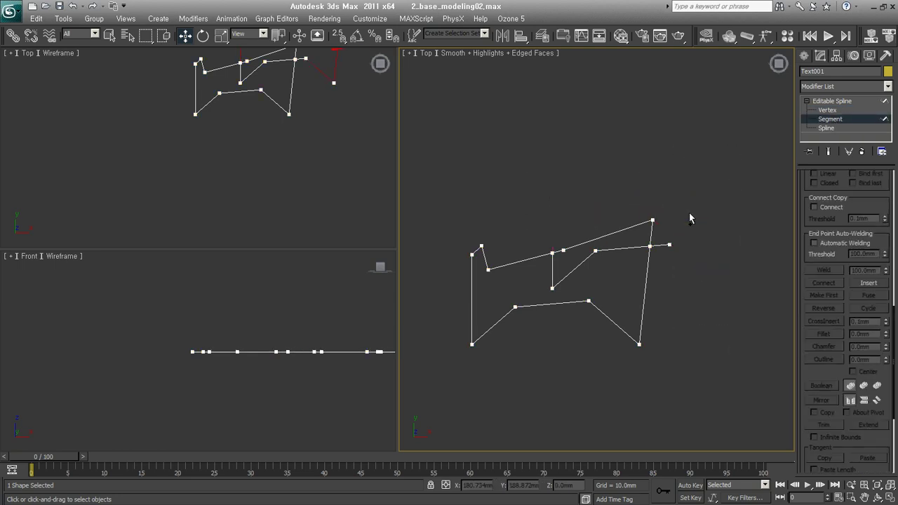
{"action": "left_click_drag", "start_coordinate": [669, 202], "coordinate": [643, 225]}
{"action": "key", "text": "Delete"}
{"action": "left_click", "coordinate": [558, 253]}
{"action": "key", "text": "Delete"}
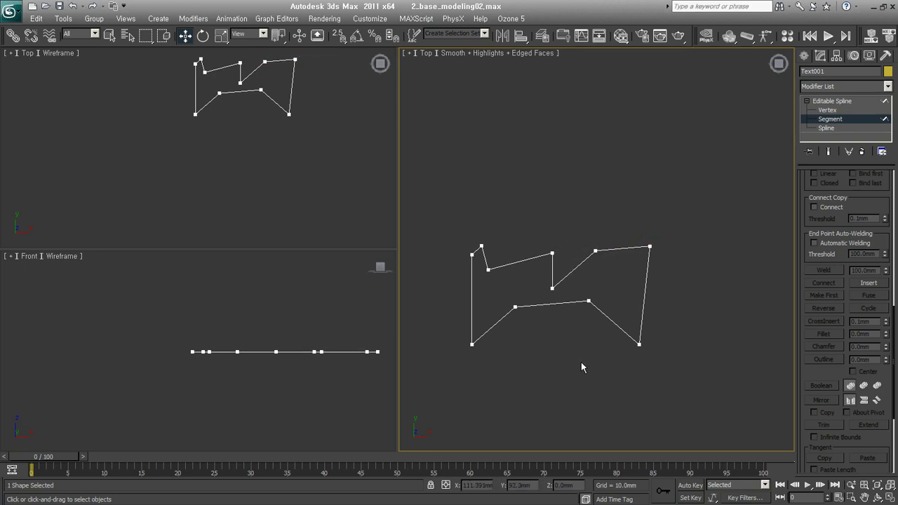
{"action": "middle_click_drag", "start_coordinate": [591, 317], "coordinate": [613, 284]}
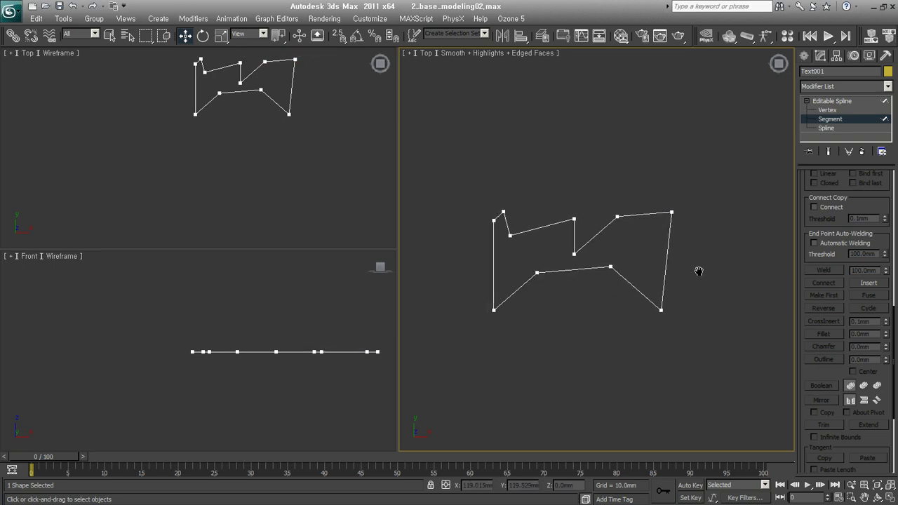
{"action": "left_click", "coordinate": [573, 221]}
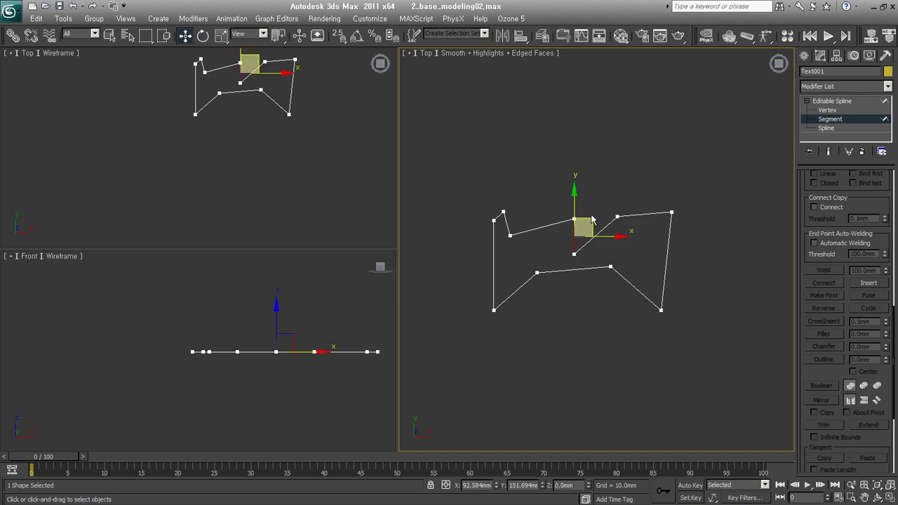
Step: Weld the outline's open end vertices using a 0.1mm threshold
{"action": "left_click", "coordinate": [826, 110]}
{"action": "left_click_drag", "start_coordinate": [527, 181], "coordinate": [709, 295]}
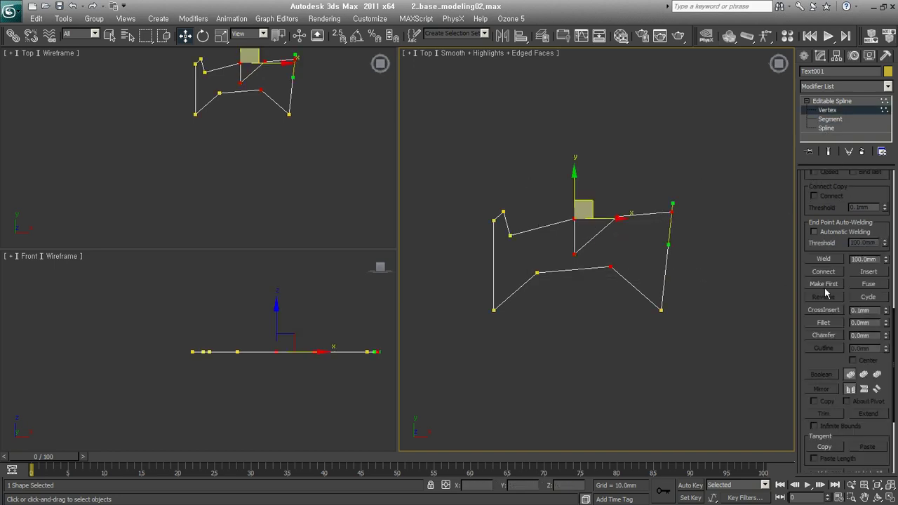
{"action": "left_click", "coordinate": [825, 260]}
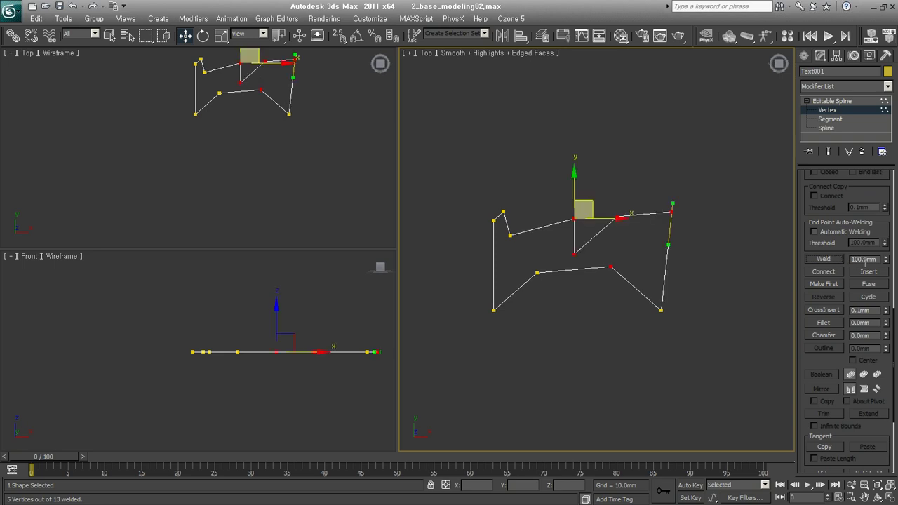
{"action": "type", "text": "0.1"}
{"action": "key", "text": "Return"}
{"action": "left_click", "coordinate": [824, 259]}
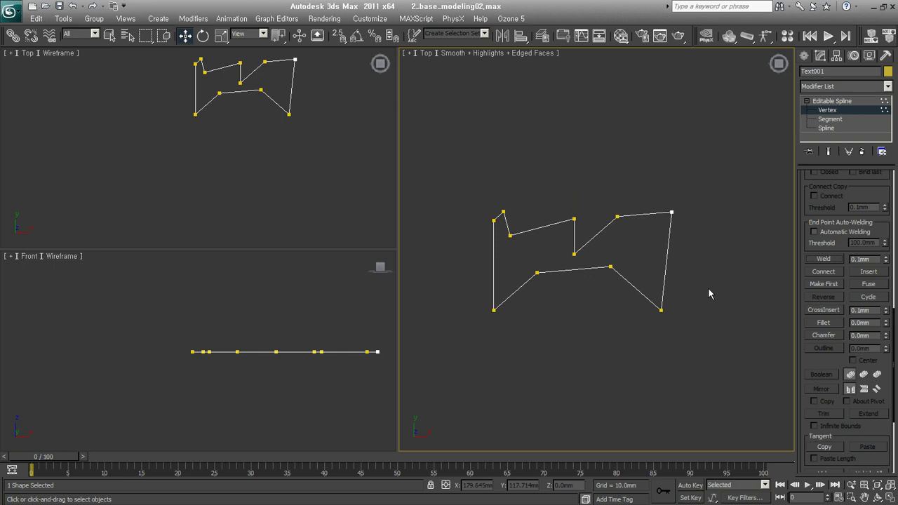
Step: Fillet the outline's top-right corner vertex into a smooth, enlarged arc
{"action": "scroll", "coordinate": [859, 267], "scroll_direction": "up", "scroll_amount": 3}
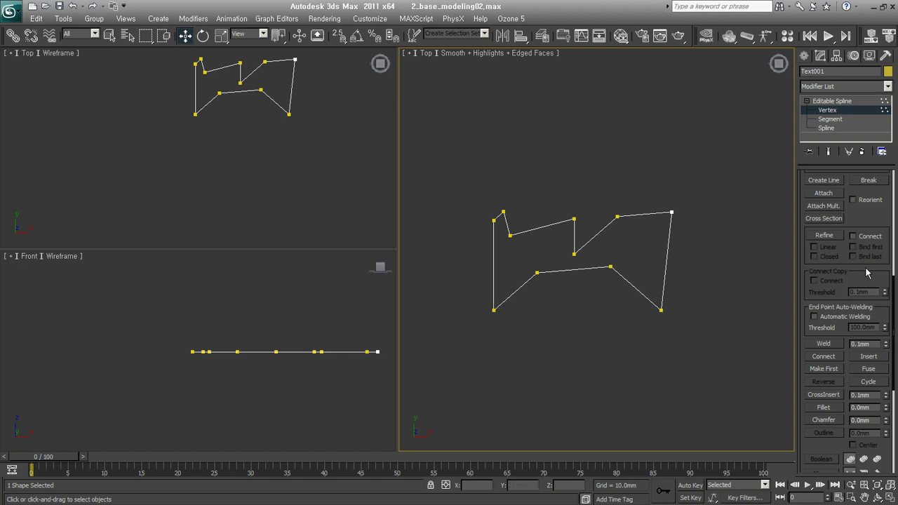
{"action": "left_click_drag", "start_coordinate": [856, 278], "coordinate": [861, 150]}
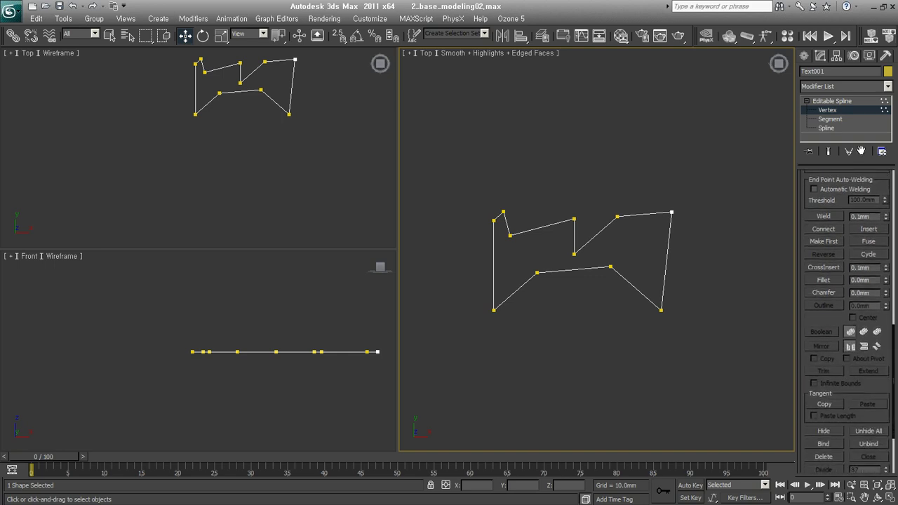
{"action": "left_click_drag", "start_coordinate": [861, 150], "coordinate": [864, 135]}
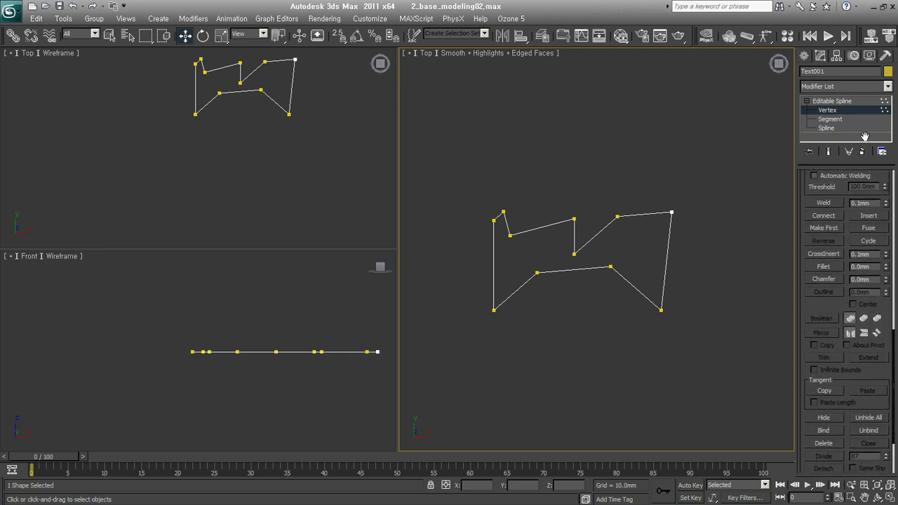
{"action": "left_click", "coordinate": [833, 271]}
{"action": "mouse_move", "coordinate": [671, 212]}
{"action": "left_mouse_down"}
{"action": "mouse_move", "coordinate": [662, 167]}
{"action": "mouse_move", "coordinate": [666, 188]}
{"action": "left_mouse_up"}
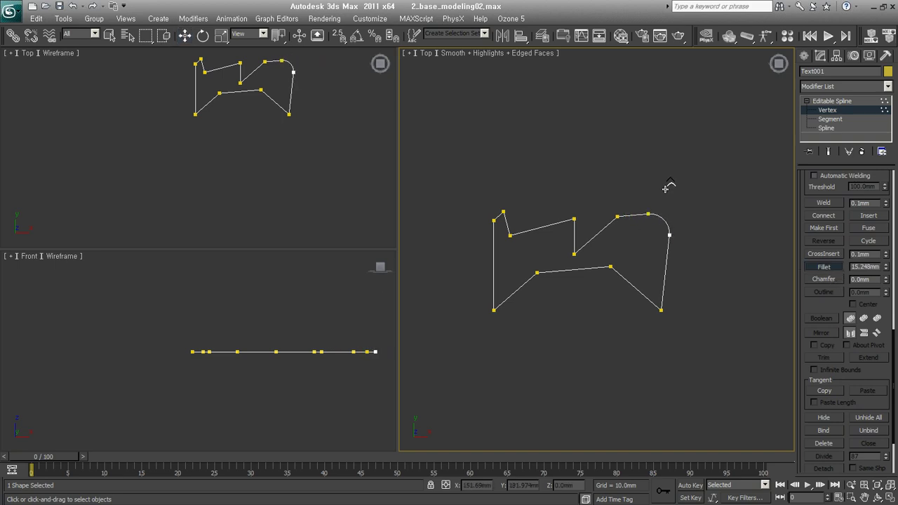
{"action": "left_click_drag", "start_coordinate": [665, 188], "coordinate": [669, 174]}
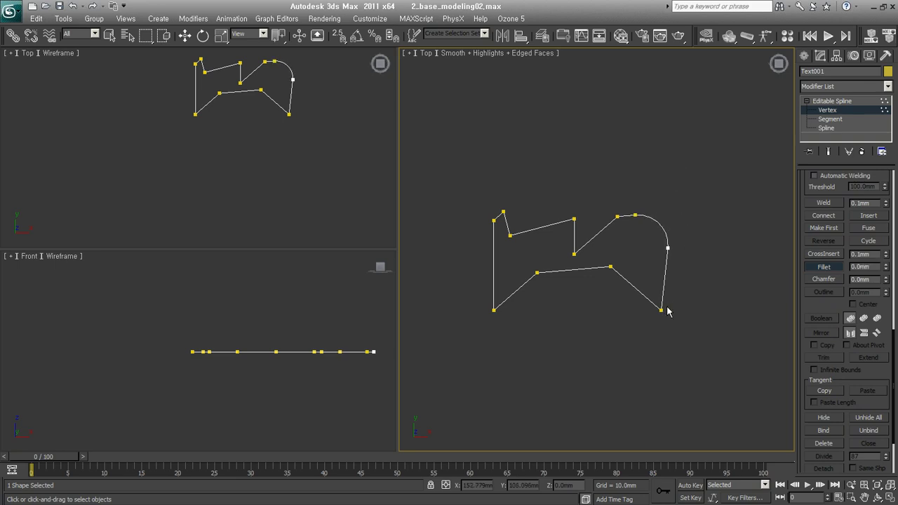
{"action": "mouse_move", "coordinate": [663, 310]}
{"action": "middle_mouse_down", "text": "alt"}
{"action": "mouse_move", "coordinate": [554, 383]}
{"action": "mouse_move", "coordinate": [635, 298]}
{"action": "mouse_move", "coordinate": [598, 329]}
{"action": "mouse_move", "coordinate": [605, 310]}
{"action": "mouse_move", "coordinate": [607, 343]}
{"action": "middle_mouse_up", "text": "alt"}
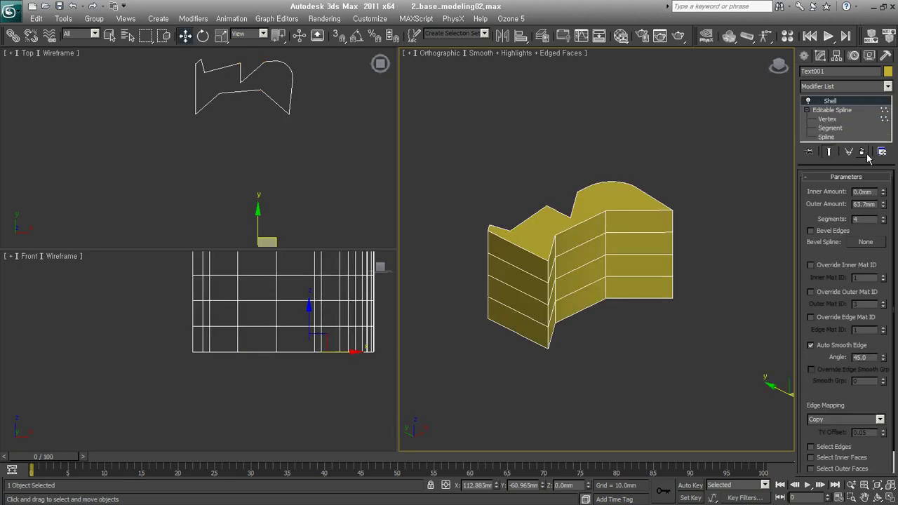
Step: Set Shell Segments to 1 and turn on Show End Result at Vertex level
{"action": "right_click", "coordinate": [882, 219]}
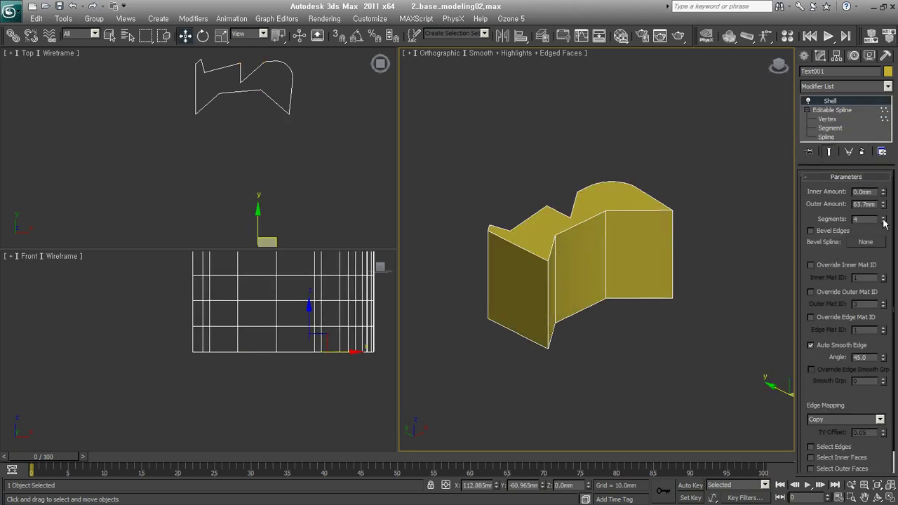
{"action": "left_click", "coordinate": [836, 121]}
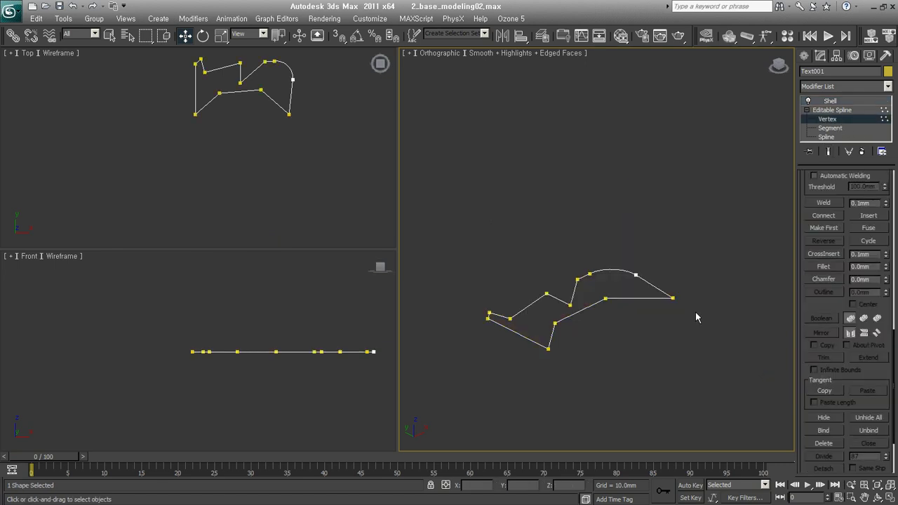
{"action": "left_click", "coordinate": [827, 151]}
{"action": "mouse_move", "coordinate": [663, 315]}
{"action": "middle_mouse_down", "text": "alt"}
{"action": "mouse_move", "coordinate": [598, 352]}
{"action": "mouse_move", "coordinate": [645, 356]}
{"action": "mouse_move", "coordinate": [634, 365]}
{"action": "middle_mouse_up", "text": "alt"}
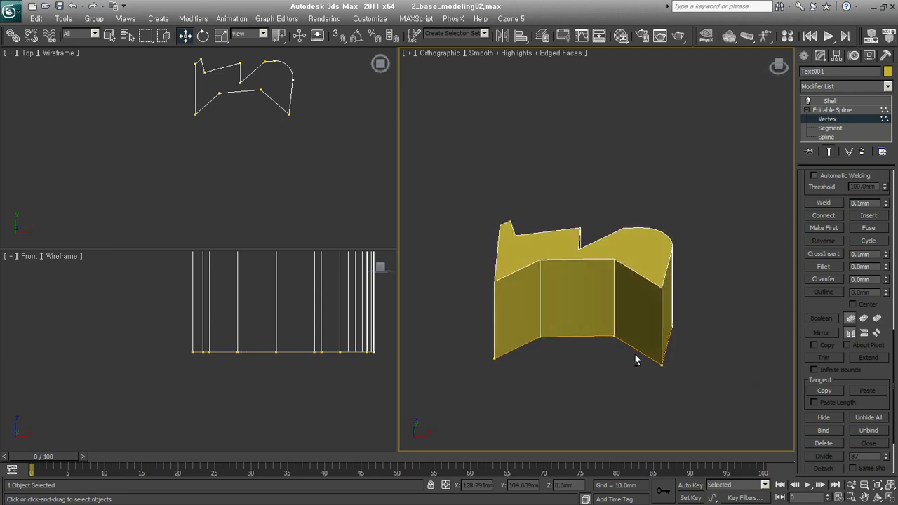
{"action": "mouse_move", "coordinate": [675, 337]}
{"action": "middle_mouse_down", "text": "alt"}
{"action": "mouse_move", "coordinate": [615, 361]}
{"action": "mouse_move", "coordinate": [575, 340]}
{"action": "middle_mouse_up", "text": "alt"}
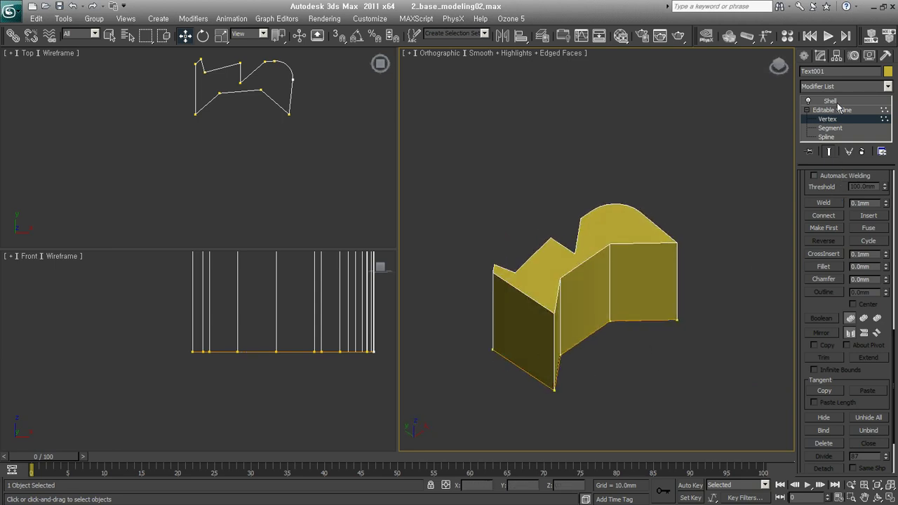
{"action": "left_click_drag", "start_coordinate": [798, 207], "coordinate": [795, 258]}
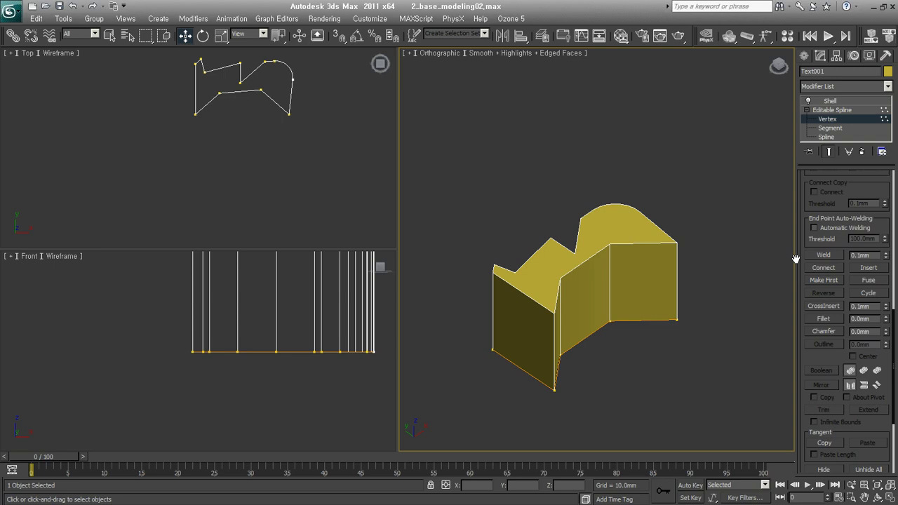
Step: Fillet the right, bottom and front corner vertices of the outline
{"action": "left_click", "coordinate": [820, 318]}
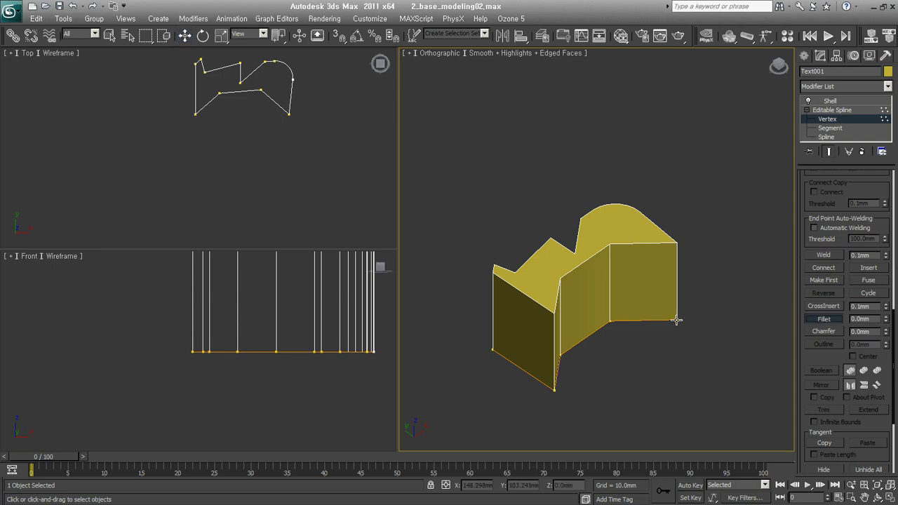
{"action": "left_click_drag", "start_coordinate": [676, 319], "coordinate": [687, 286]}
{"action": "left_click", "coordinate": [554, 389]}
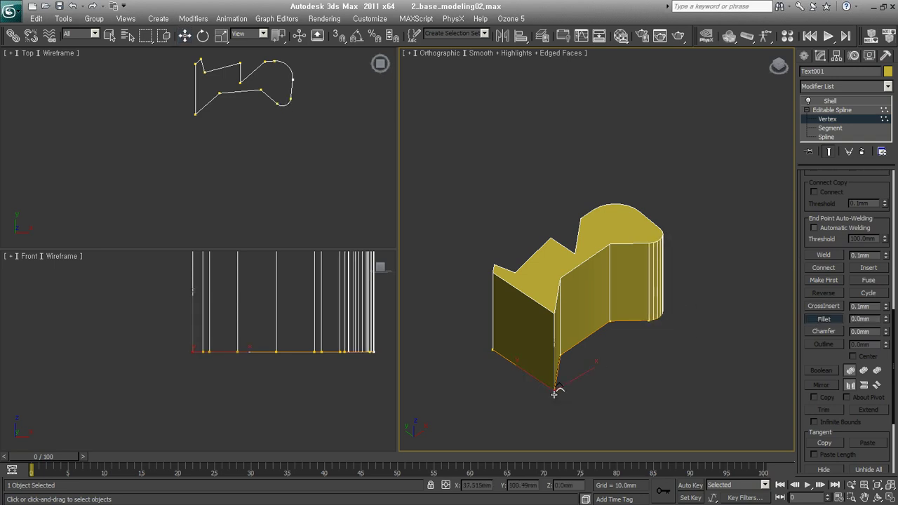
{"action": "left_click_drag", "start_coordinate": [554, 392], "coordinate": [566, 364]}
{"action": "middle_click_drag", "start_coordinate": [714, 330], "coordinate": [635, 341], "text": "alt"}
{"action": "left_click_drag", "start_coordinate": [608, 325], "coordinate": [622, 301]}
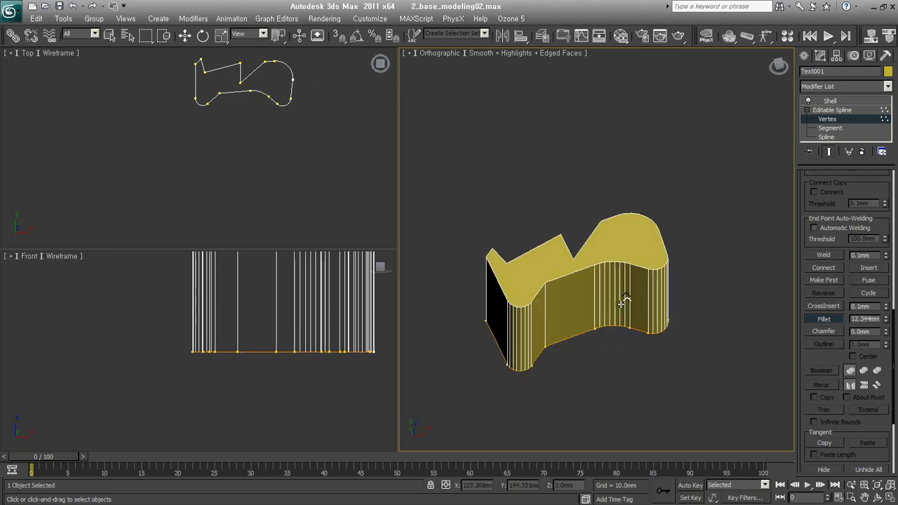
{"action": "middle_click_drag", "start_coordinate": [623, 301], "coordinate": [709, 329], "text": "alt"}
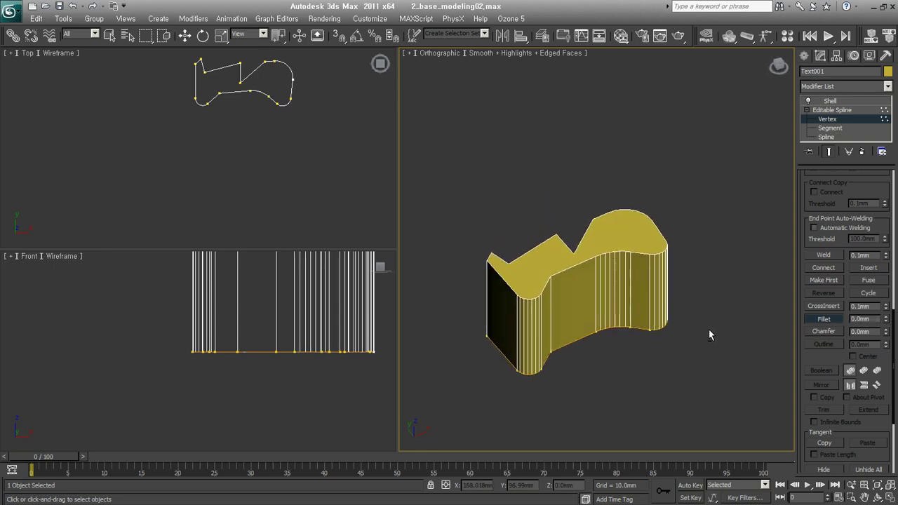
Step: Chamfer the lower front corner vertex slightly
{"action": "left_click", "coordinate": [823, 331]}
{"action": "mouse_move", "coordinate": [540, 361]}
{"action": "middle_mouse_down", "text": "alt"}
{"action": "mouse_move", "coordinate": [638, 345]}
{"action": "mouse_move", "coordinate": [595, 385]}
{"action": "middle_mouse_up", "text": "alt"}
{"action": "middle_click_drag", "start_coordinate": [655, 381], "coordinate": [587, 362], "text": "alt"}
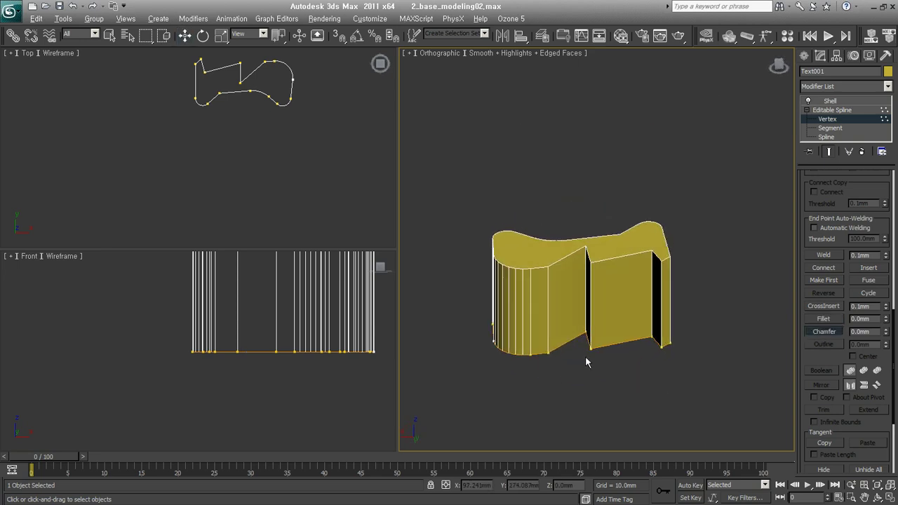
{"action": "left_click_drag", "start_coordinate": [590, 346], "coordinate": [601, 348]}
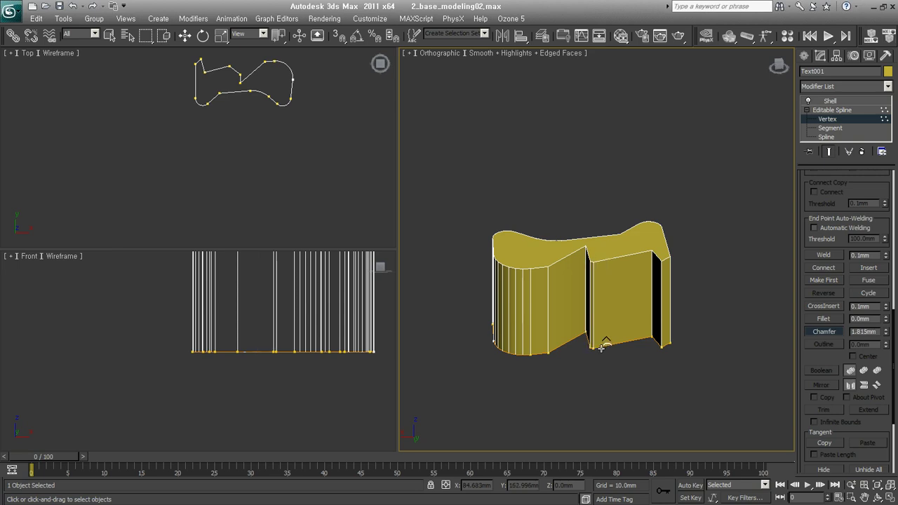
{"action": "middle_click_drag", "start_coordinate": [718, 357], "coordinate": [587, 329], "text": "alt"}
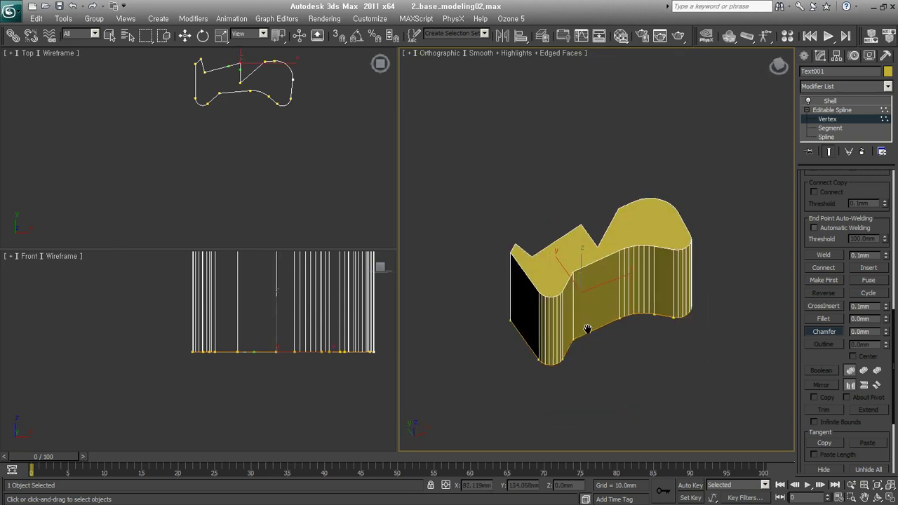
{"action": "key", "text": "w"}
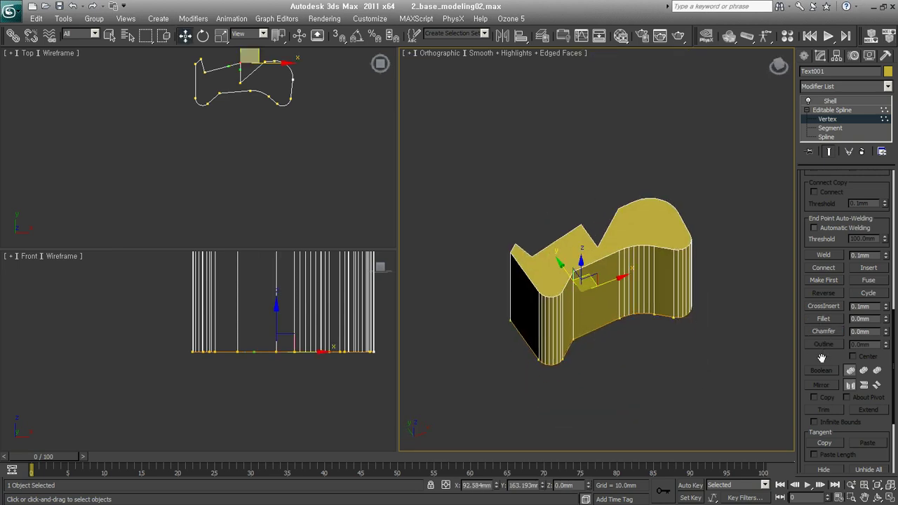
Step: Orbit the Perspective view to inspect the shelled S from several sides
{"action": "mouse_move", "coordinate": [725, 335]}
{"action": "middle_mouse_down", "text": "alt"}
{"action": "mouse_move", "coordinate": [680, 357]}
{"action": "mouse_move", "coordinate": [681, 367]}
{"action": "middle_mouse_up", "text": "alt"}
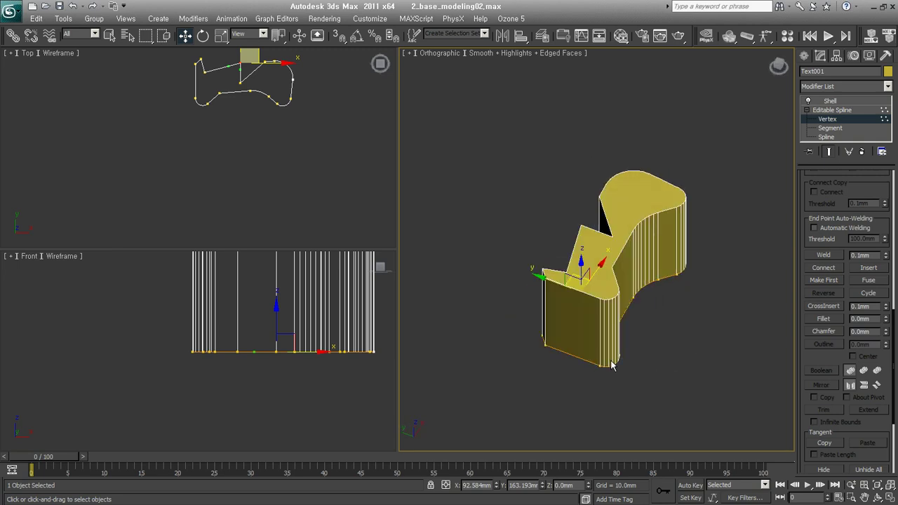
{"action": "middle_click_drag", "start_coordinate": [729, 350], "coordinate": [717, 369], "text": "alt"}
{"action": "left_click", "coordinate": [577, 297]}
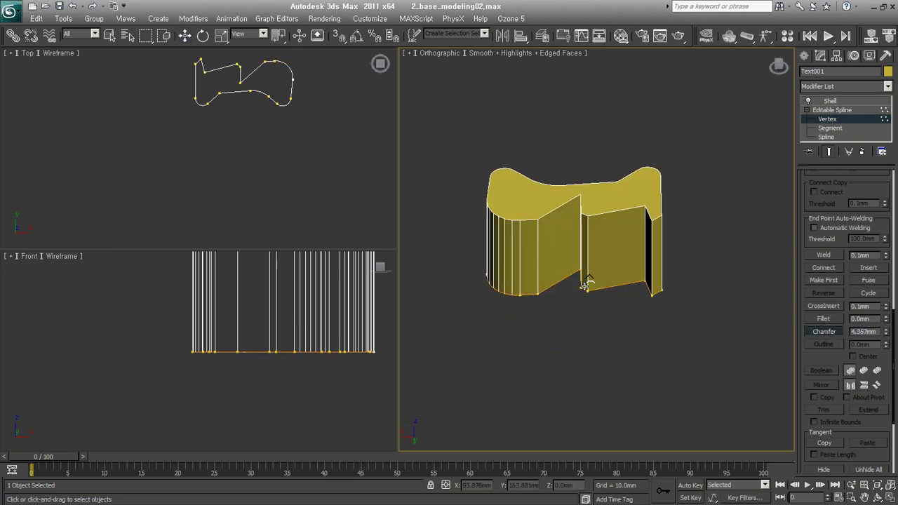
{"action": "middle_click_drag", "start_coordinate": [567, 297], "coordinate": [624, 300], "text": "alt"}
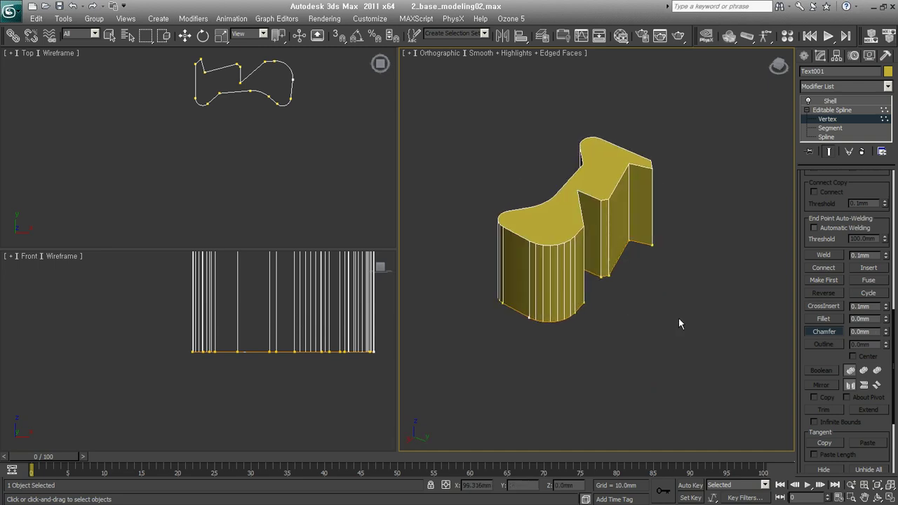
{"action": "key", "text": "w"}
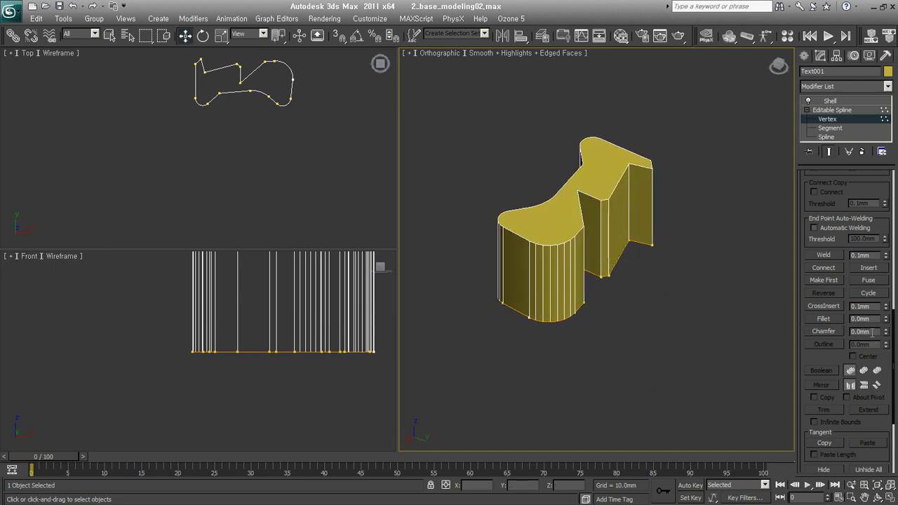
{"action": "middle_click_drag", "start_coordinate": [678, 294], "coordinate": [624, 308], "text": "alt"}
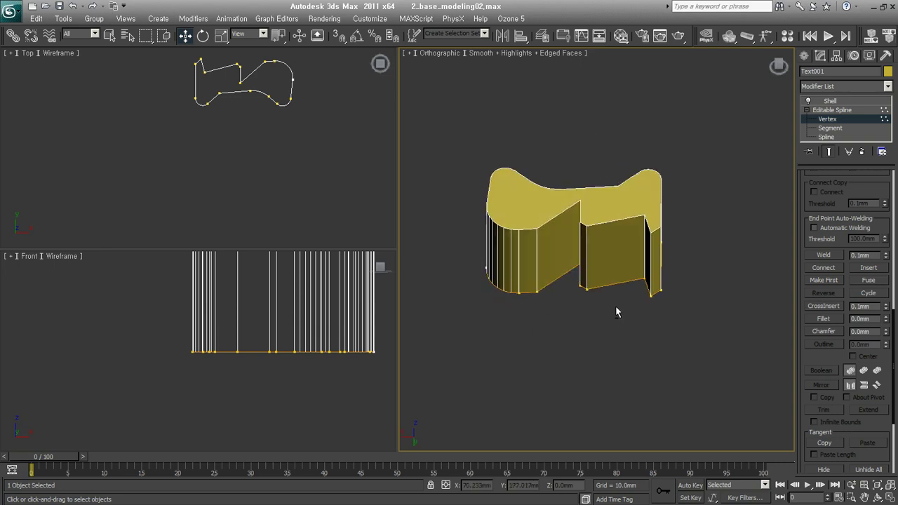
{"action": "scroll", "coordinate": [822, 303], "scroll_direction": "down", "scroll_amount": 2}
{"action": "left_click_drag", "start_coordinate": [821, 303], "coordinate": [828, 266]}
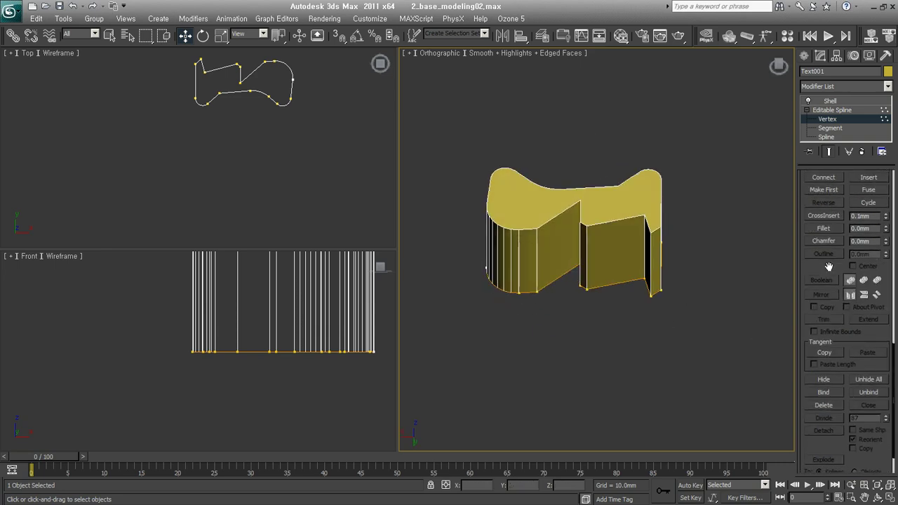
{"action": "middle_click_drag", "start_coordinate": [710, 326], "coordinate": [648, 324], "text": "alt"}
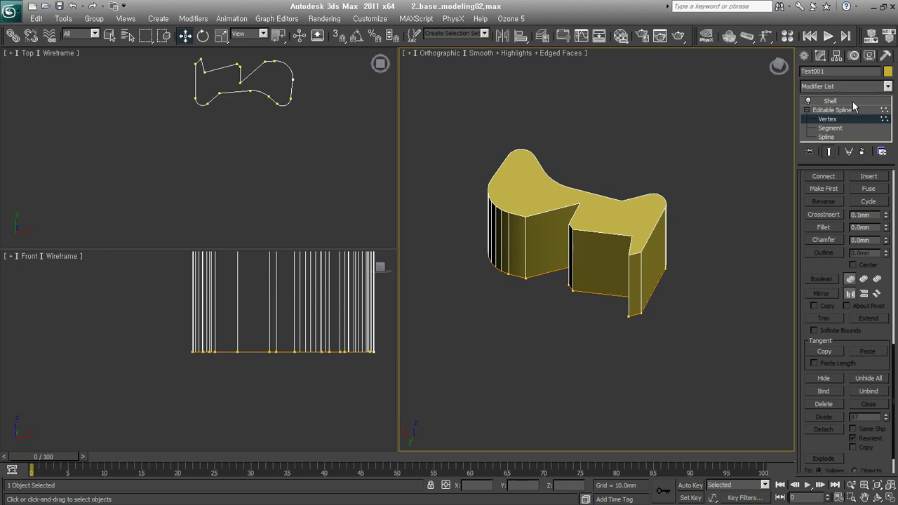
Step: Delete the Shell modifier, leaving the flat S outline
{"action": "left_click", "coordinate": [830, 100]}
{"action": "left_click", "coordinate": [862, 151]}
{"action": "middle_click_drag", "start_coordinate": [608, 264], "coordinate": [616, 279]}
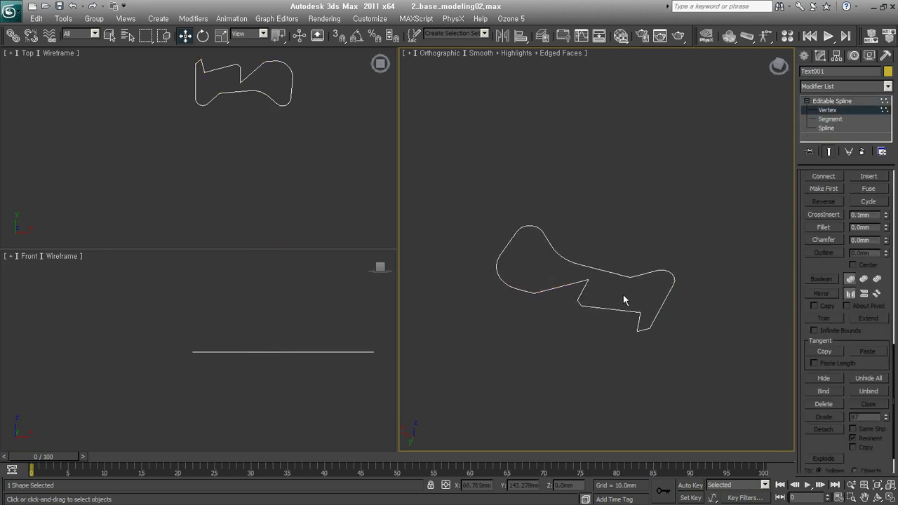
{"action": "left_click", "coordinate": [662, 310]}
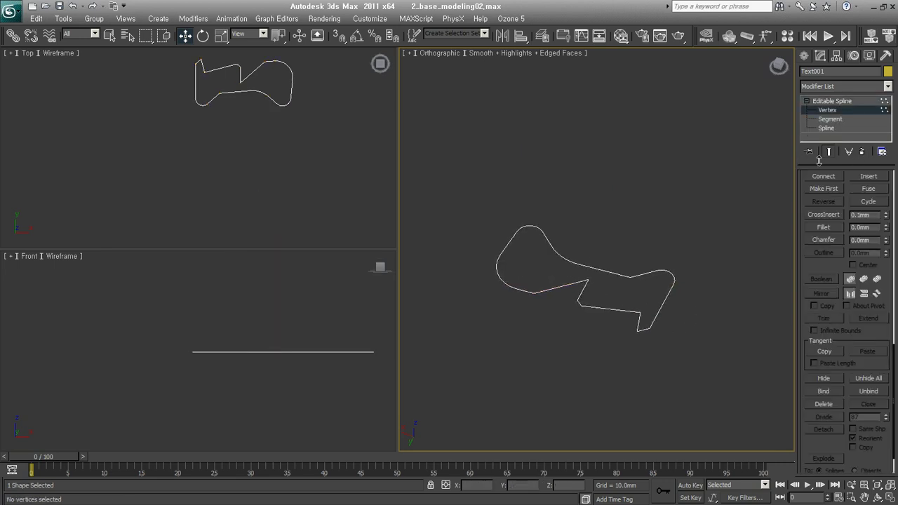
{"action": "left_click", "coordinate": [832, 101]}
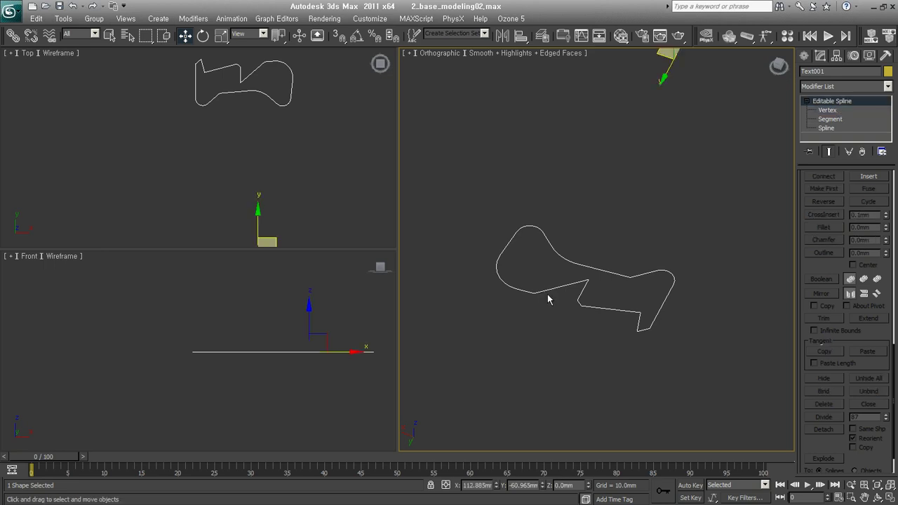
{"action": "key", "text": "Delete"}
{"action": "key", "text": "ctrl+z"}
Step: Select the t outline and frame it in Top view
{"action": "left_click_drag", "start_coordinate": [625, 371], "coordinate": [558, 198]}
{"action": "middle_click_drag", "start_coordinate": [566, 371], "coordinate": [529, 320], "text": "alt"}
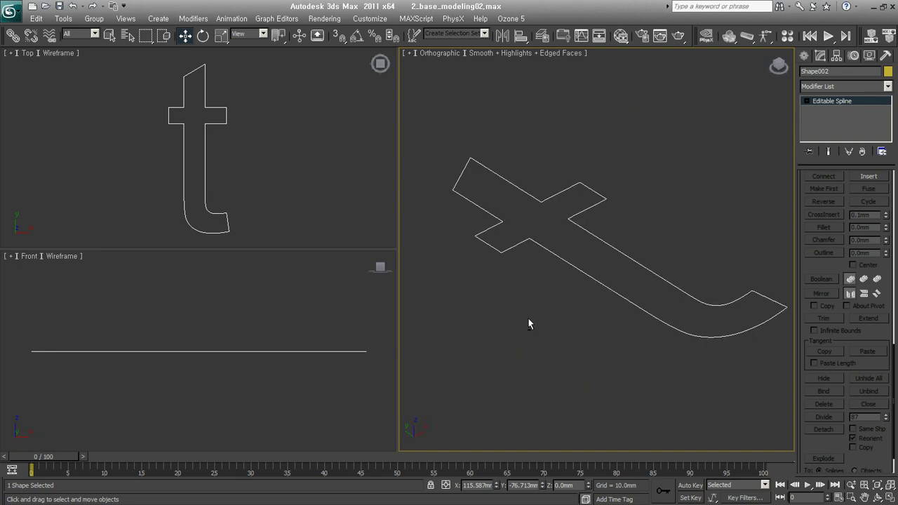
{"action": "key", "text": "t"}
{"action": "key", "text": "z"}
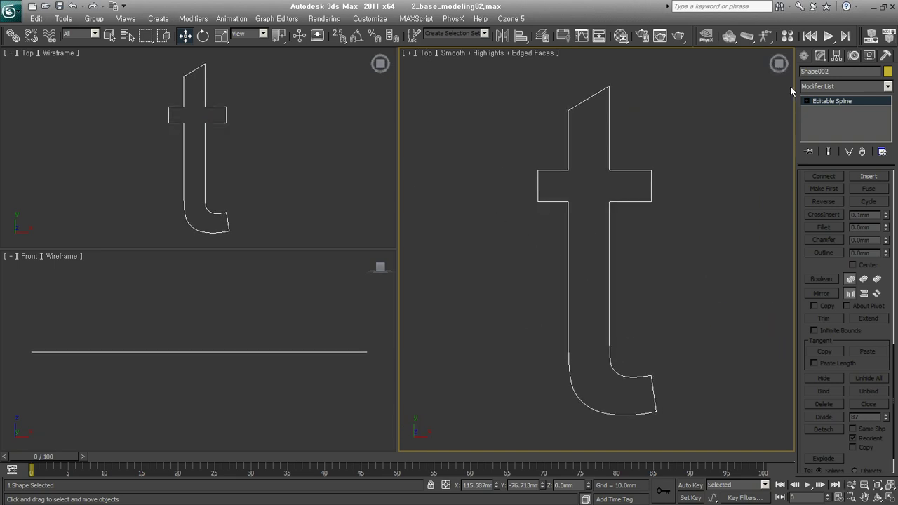
Step: Create a large Text 'o' over the t and convert it to Editable Spline
{"action": "left_click", "coordinate": [804, 57]}
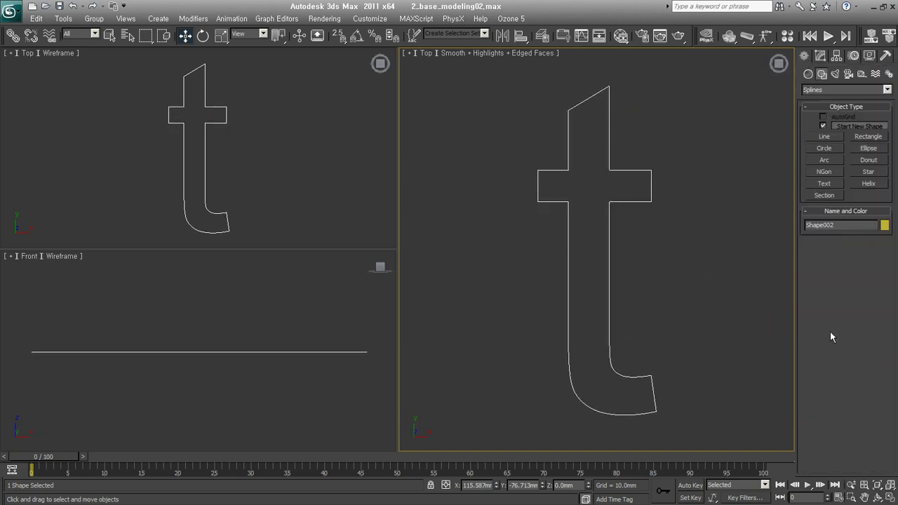
{"action": "left_click", "coordinate": [825, 184]}
{"action": "type", "text": "o"}
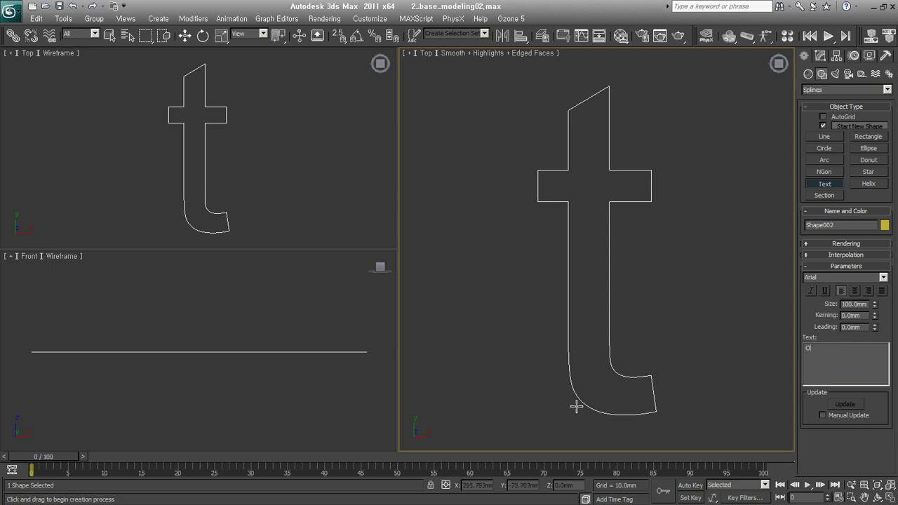
{"action": "left_click_drag", "start_coordinate": [641, 282], "coordinate": [585, 329]}
{"action": "key", "text": "w"}
{"action": "right_click", "coordinate": [669, 379]}
{"action": "left_click", "coordinate": [671, 371]}
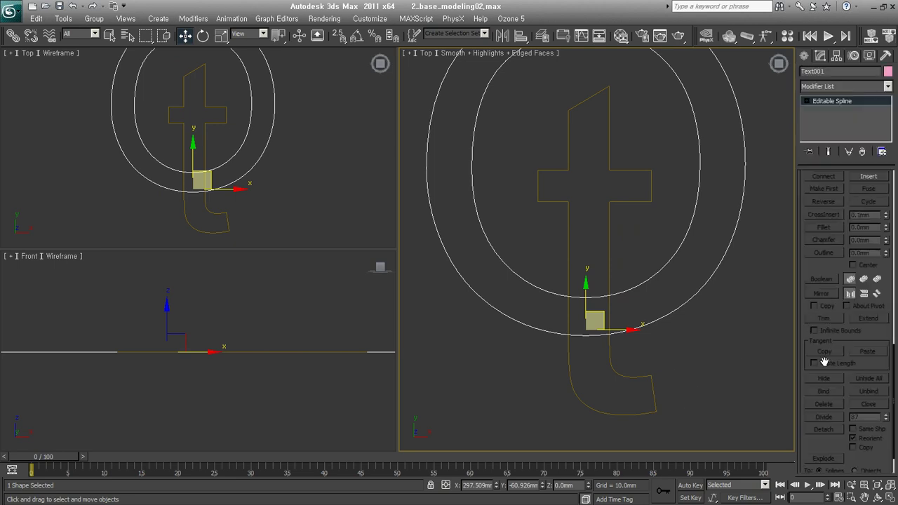
Step: Attach the t outline to the o spline
{"action": "scroll", "coordinate": [811, 258], "scroll_direction": "up", "scroll_amount": 3}
{"action": "scroll", "coordinate": [813, 257], "scroll_direction": "up", "scroll_amount": 2}
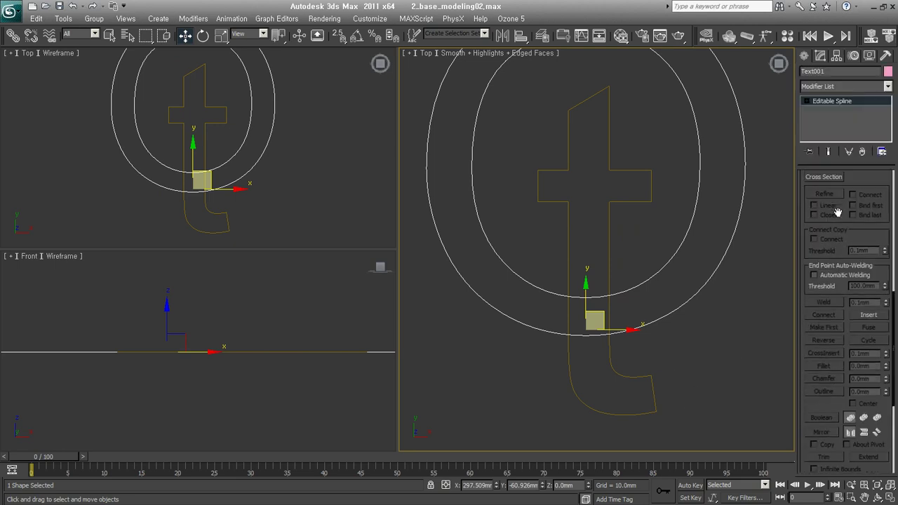
{"action": "scroll", "coordinate": [817, 256], "scroll_direction": "up", "scroll_amount": 3}
{"action": "left_click", "coordinate": [822, 270]}
{"action": "left_click", "coordinate": [610, 240]}
{"action": "right_click", "coordinate": [624, 271]}
{"action": "scroll", "coordinate": [636, 317], "scroll_direction": "down", "scroll_amount": 2}
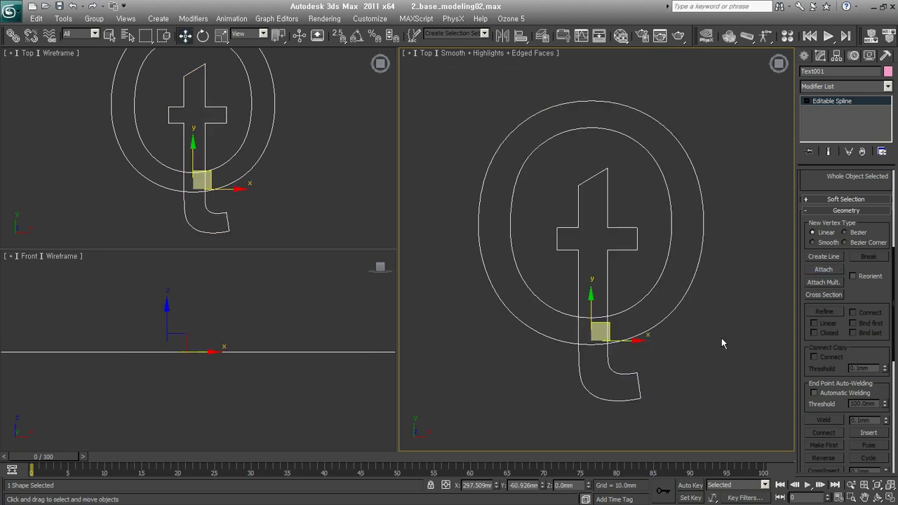
Step: Select the two vertices on the circle's right side at Vertex level
{"action": "left_click", "coordinate": [806, 101]}
{"action": "left_click", "coordinate": [831, 110]}
{"action": "mouse_move", "coordinate": [866, 354]}
{"action": "left_mouse_down"}
{"action": "mouse_move", "coordinate": [866, 150]}
{"action": "mouse_move", "coordinate": [875, 76]}
{"action": "left_mouse_up"}
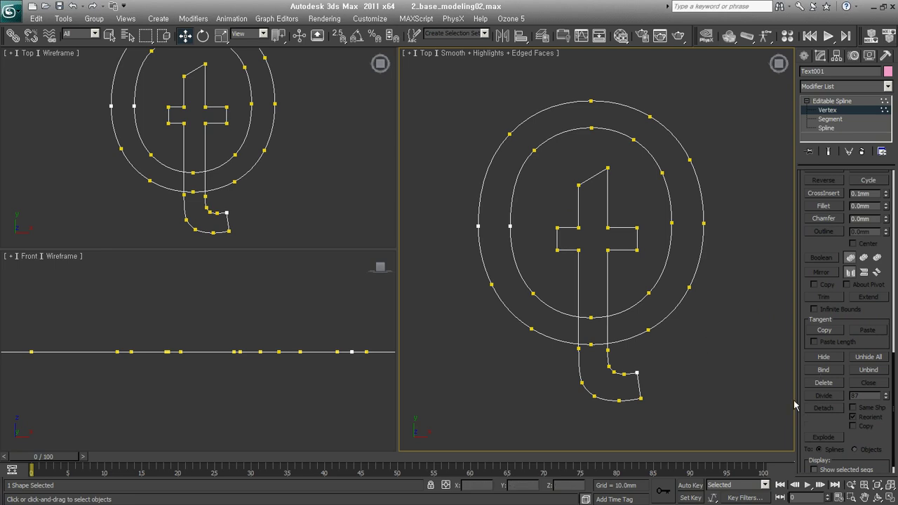
{"action": "left_click_drag", "start_coordinate": [840, 362], "coordinate": [841, 349]}
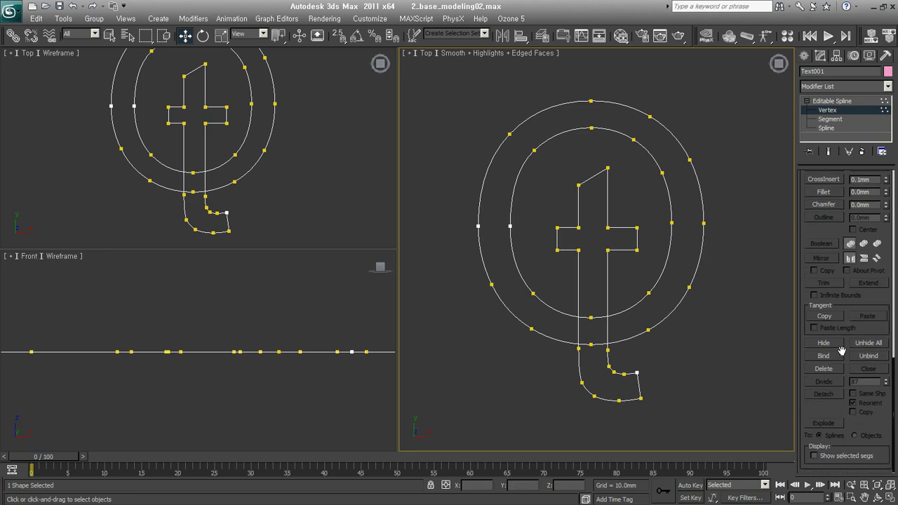
{"action": "left_click_drag", "start_coordinate": [732, 245], "coordinate": [667, 210]}
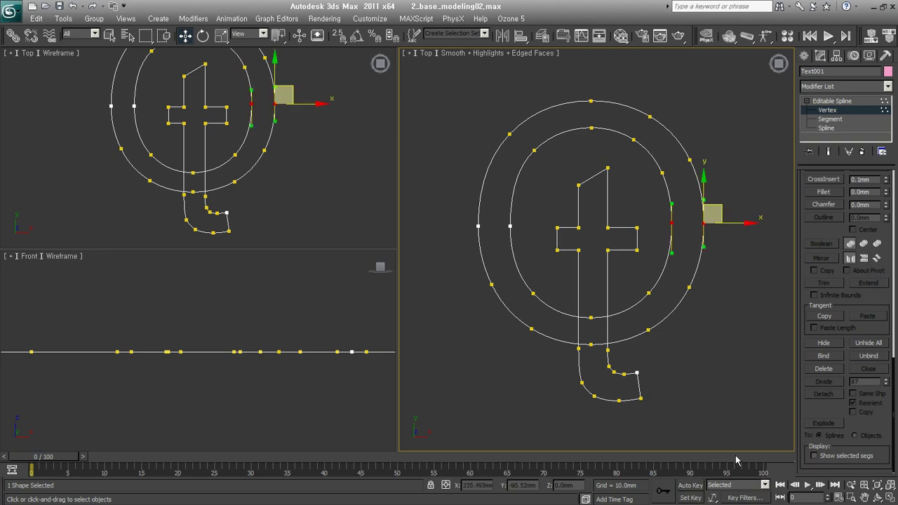
{"action": "left_click_drag", "start_coordinate": [861, 298], "coordinate": [848, 493]}
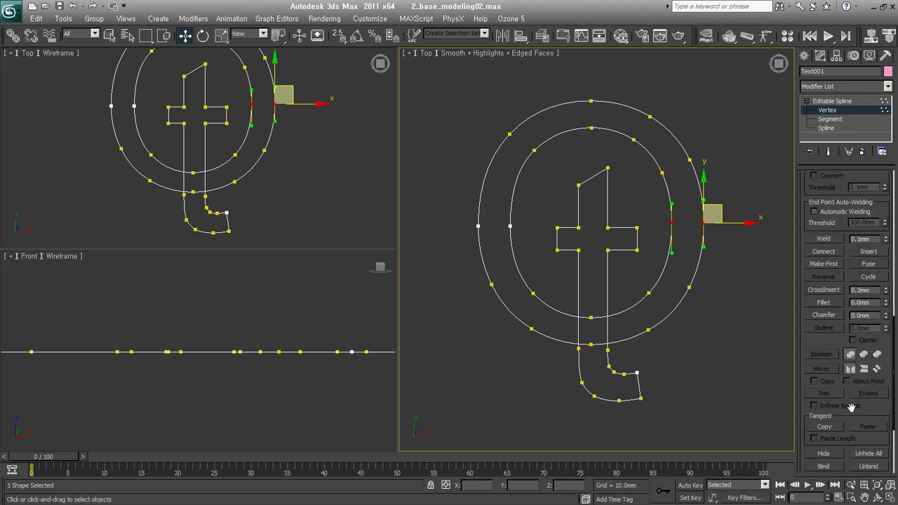
Step: Tick Connect Copy and copy the outer circle's right arc segment out to the right
{"action": "left_click", "coordinate": [829, 119]}
{"action": "left_click_drag", "start_coordinate": [873, 293], "coordinate": [871, 265]}
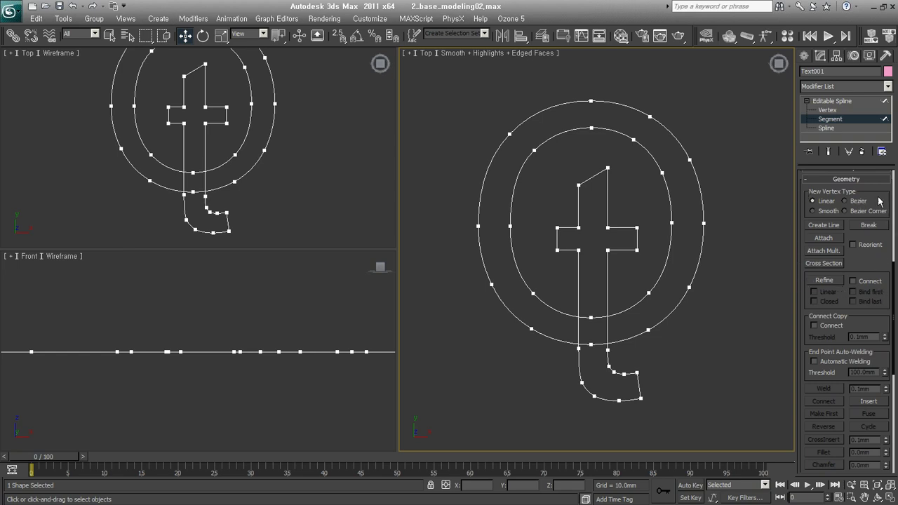
{"action": "left_click", "coordinate": [838, 327]}
{"action": "middle_click_drag", "start_coordinate": [745, 302], "coordinate": [695, 294]}
{"action": "left_click", "coordinate": [653, 235]}
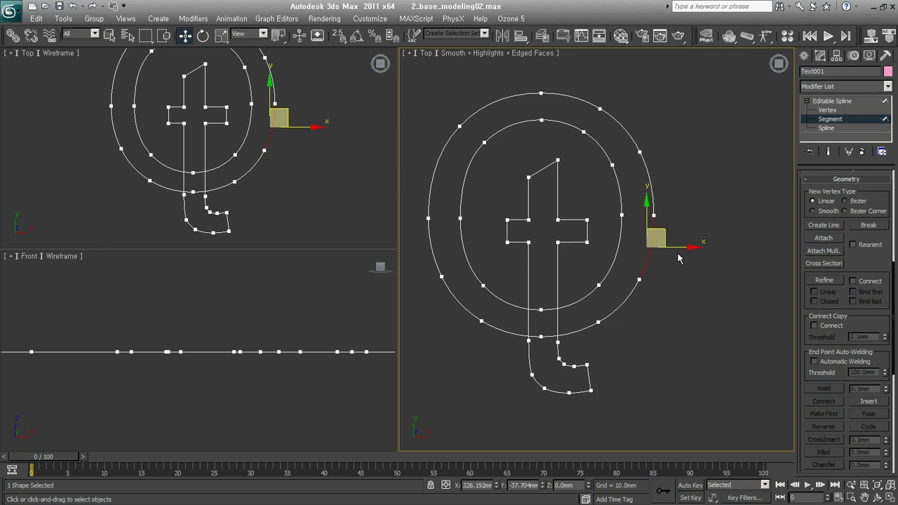
{"action": "left_click_drag", "start_coordinate": [665, 238], "coordinate": [758, 237], "text": "shift"}
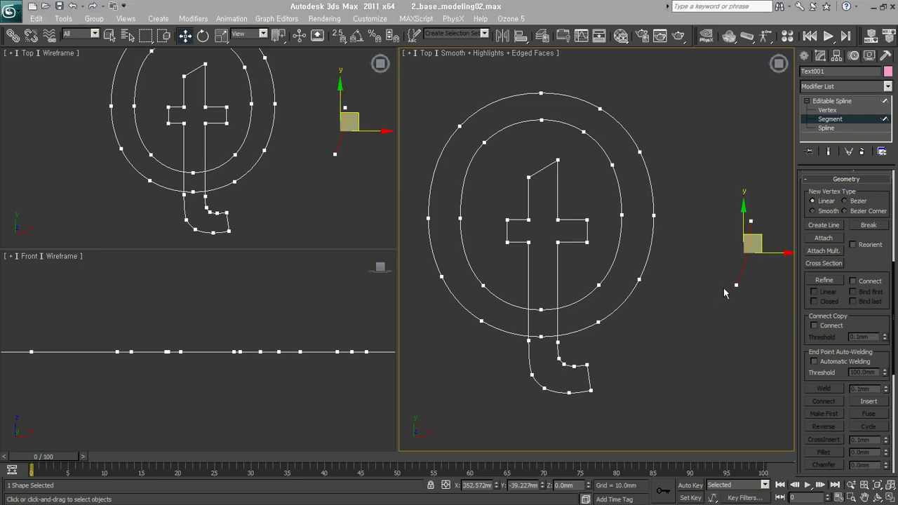
Step: Reposition the copied arc, delete it, and copy the right arc outward again
{"action": "middle_click_drag", "start_coordinate": [721, 295], "coordinate": [689, 302]}
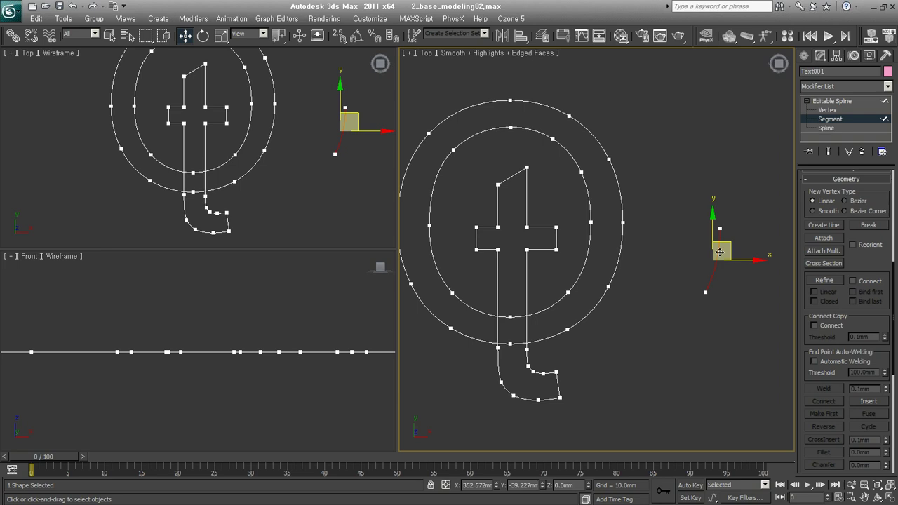
{"action": "left_click_drag", "start_coordinate": [719, 252], "coordinate": [622, 246]}
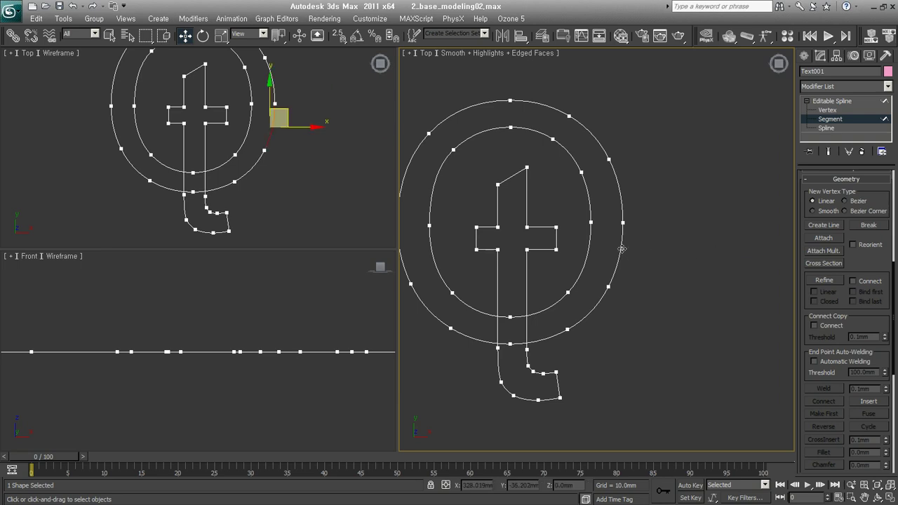
{"action": "left_click_drag", "start_coordinate": [631, 246], "coordinate": [640, 226]}
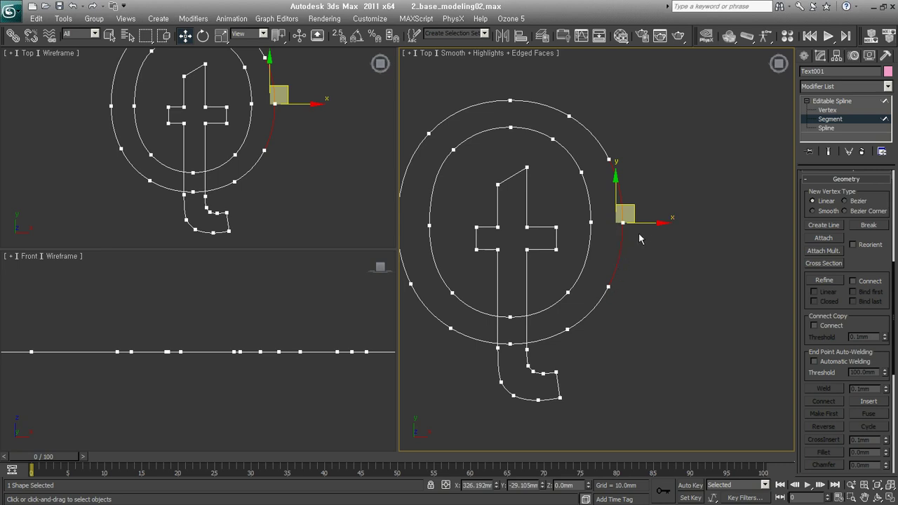
{"action": "left_click_drag", "start_coordinate": [647, 223], "coordinate": [745, 228]}
{"action": "right_click", "coordinate": [744, 228]}
{"action": "left_click", "coordinate": [610, 165]}
{"action": "key", "text": "Delete"}
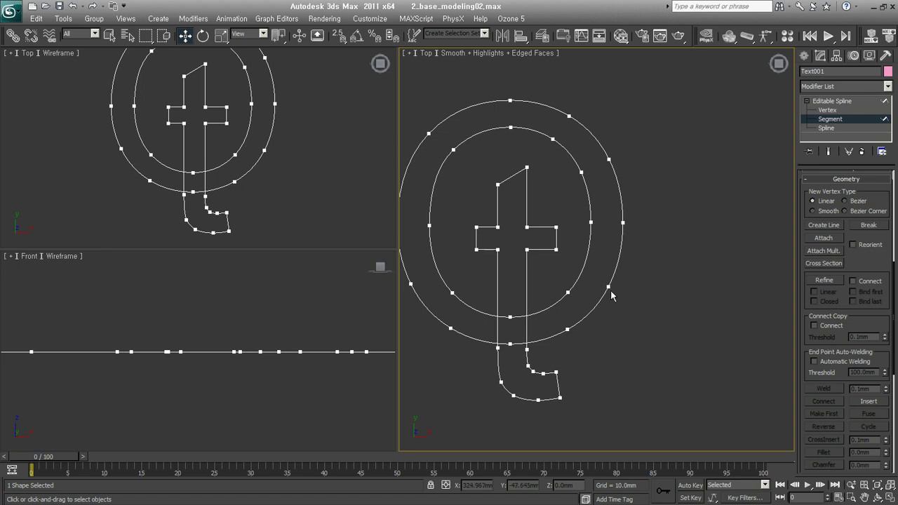
{"action": "mouse_move", "coordinate": [663, 215]}
{"action": "left_mouse_down"}
{"action": "mouse_move", "coordinate": [627, 243]}
{"action": "mouse_move", "coordinate": [718, 218]}
{"action": "left_mouse_up"}
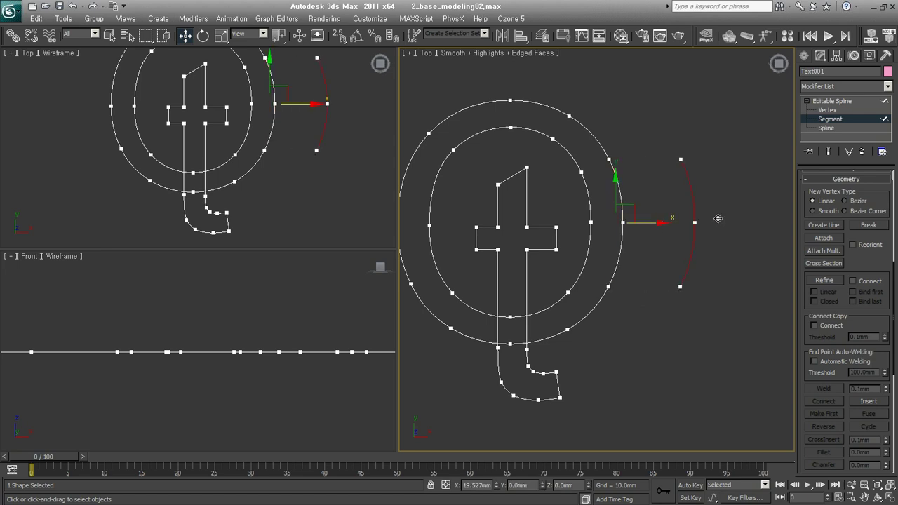
Step: Pull a connected copy of the outer right arc outward and delete the original arc
{"action": "right_click", "coordinate": [719, 218]}
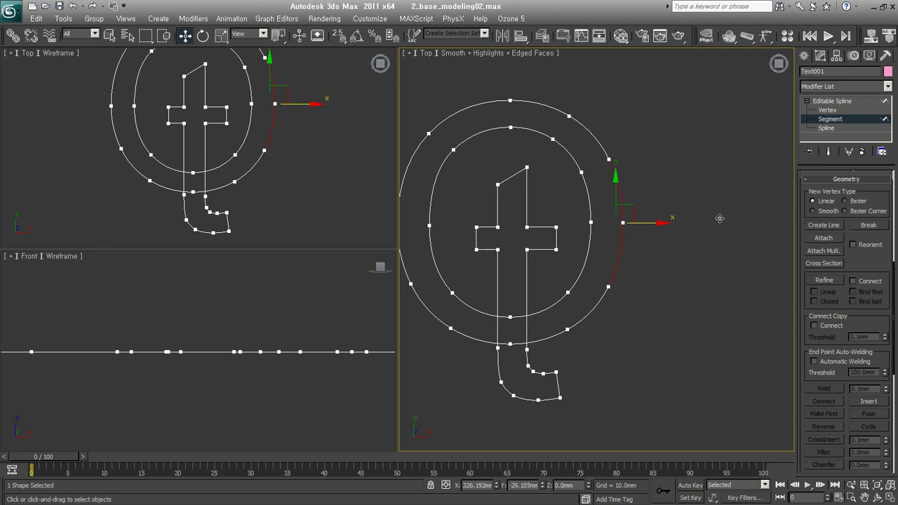
{"action": "left_click", "coordinate": [814, 325]}
{"action": "left_click_drag", "start_coordinate": [647, 223], "coordinate": [730, 223], "text": "shift"}
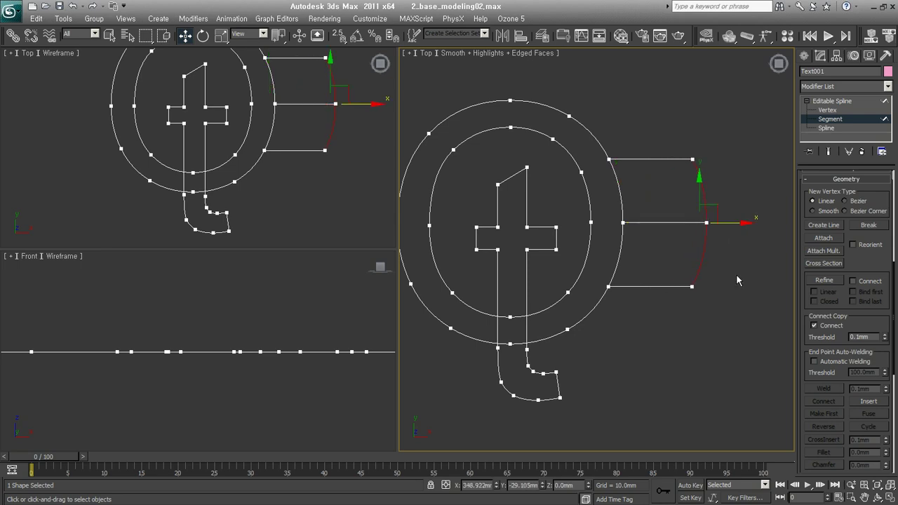
{"action": "left_click", "coordinate": [617, 204]}
{"action": "key", "text": "Delete"}
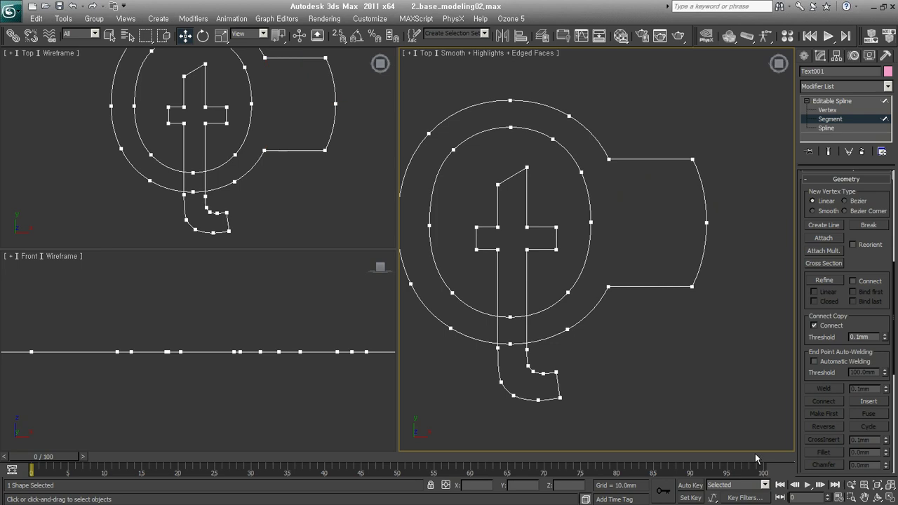
{"action": "key", "text": "z"}
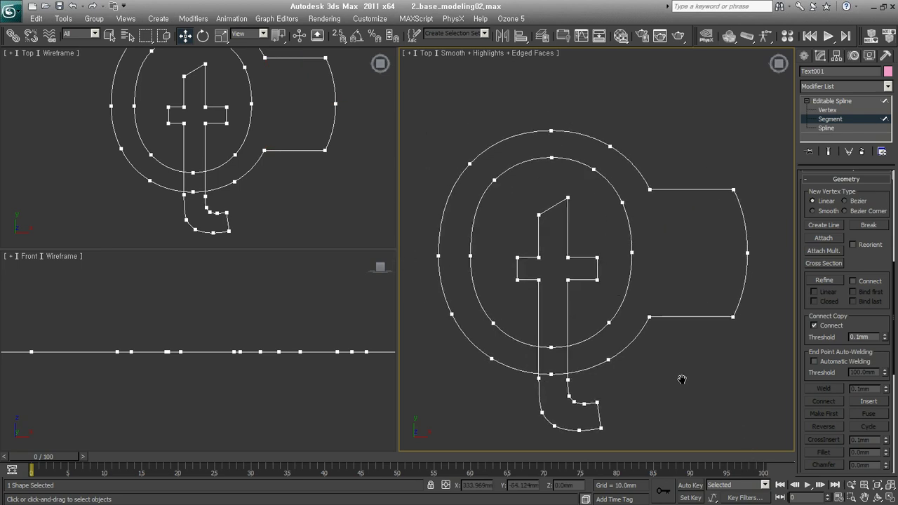
Step: Pull connected copies of the outer ring's top and left arcs outward into lobes
{"action": "left_click", "coordinate": [554, 133]}
{"action": "middle_click_drag", "start_coordinate": [554, 137], "coordinate": [580, 229]}
{"action": "left_click_drag", "start_coordinate": [581, 226], "coordinate": [581, 137], "text": "shift"}
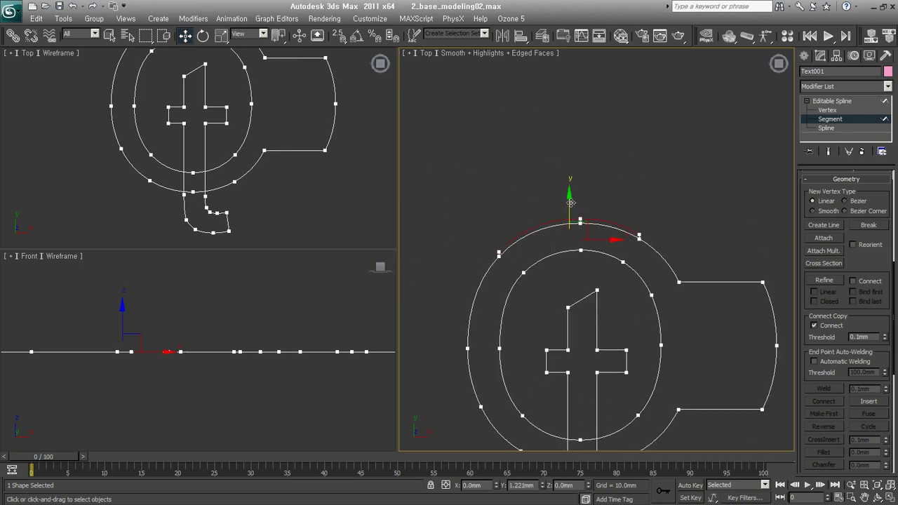
{"action": "left_click", "coordinate": [592, 211]}
{"action": "middle_click_drag", "start_coordinate": [512, 345], "coordinate": [595, 194]}
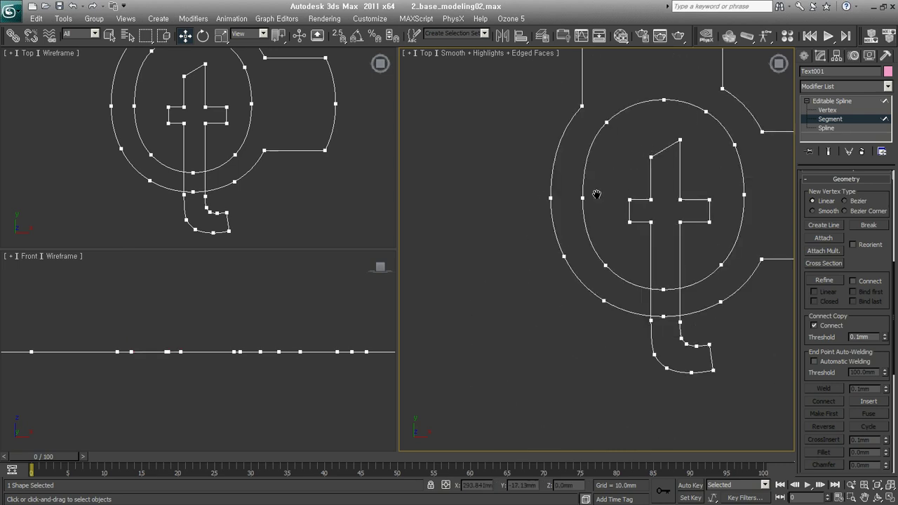
{"action": "left_click", "coordinate": [553, 184]}
{"action": "left_click_drag", "start_coordinate": [553, 183], "coordinate": [459, 184], "text": "shift"}
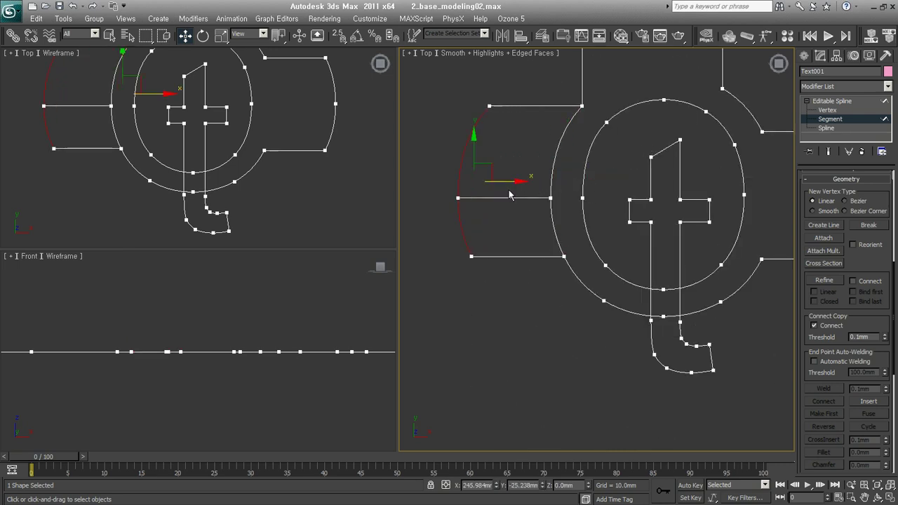
{"action": "left_click", "coordinate": [551, 209]}
{"action": "middle_click_drag", "start_coordinate": [591, 238], "coordinate": [561, 221]}
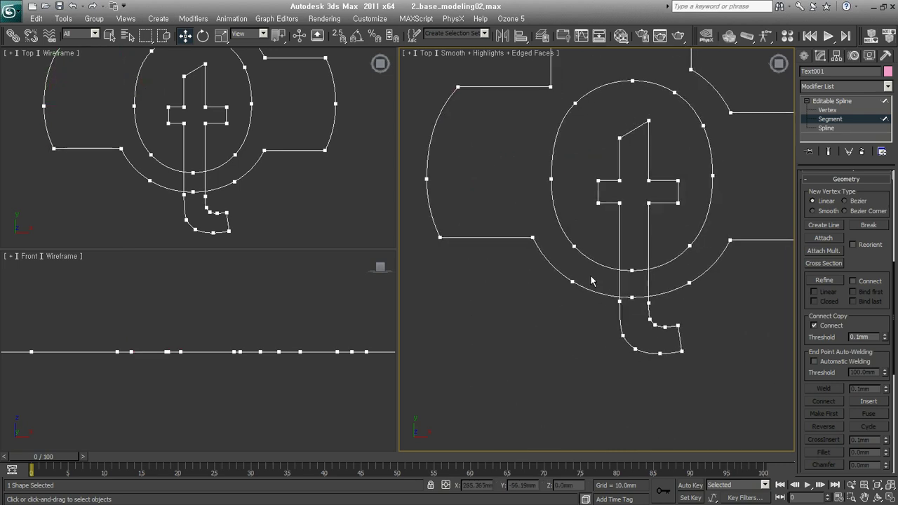
{"action": "mouse_move", "coordinate": [678, 312]}
{"action": "middle_mouse_down"}
{"action": "mouse_move", "coordinate": [620, 342]}
{"action": "mouse_move", "coordinate": [641, 356]}
{"action": "middle_mouse_up"}
Step: Extend the inner ring's right arc rightward with a connected copy
{"action": "scroll", "coordinate": [641, 357], "scroll_direction": "down", "scroll_amount": 2}
{"action": "left_click", "coordinate": [669, 279]}
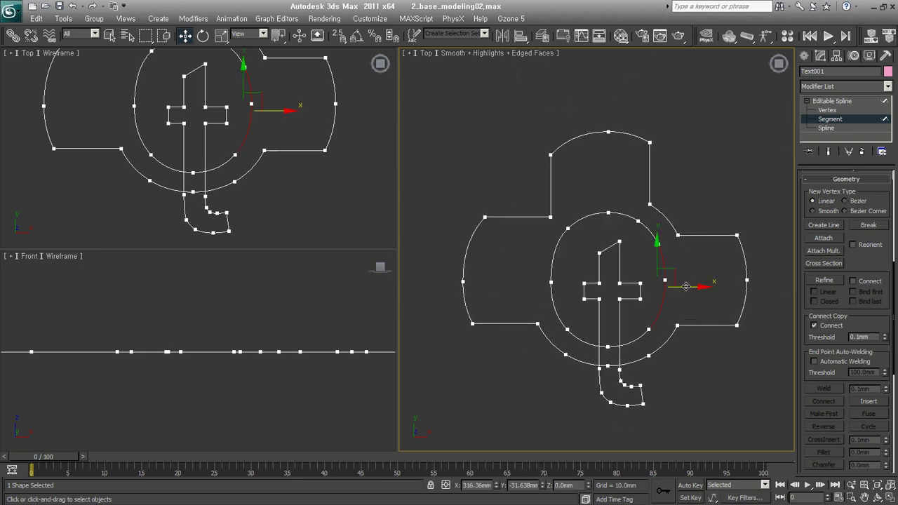
{"action": "left_click_drag", "start_coordinate": [693, 287], "coordinate": [703, 287], "text": "shift"}
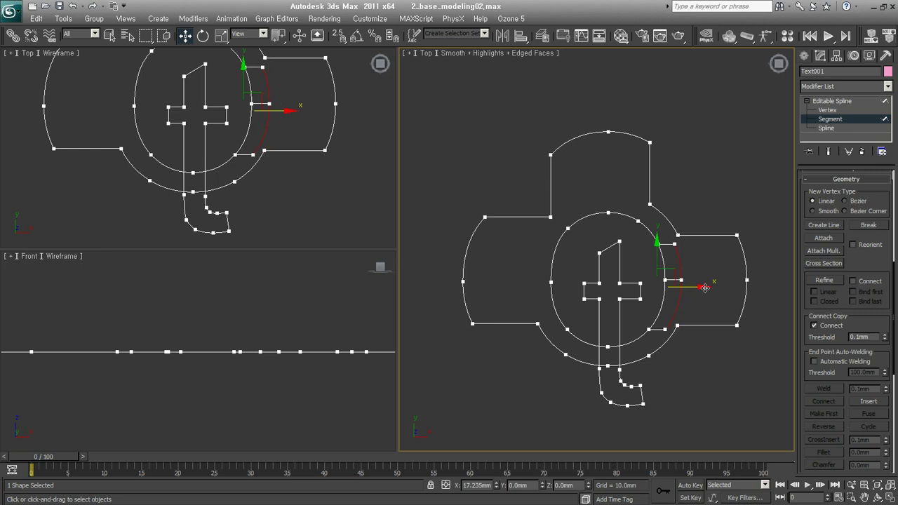
{"action": "left_click", "coordinate": [681, 265]}
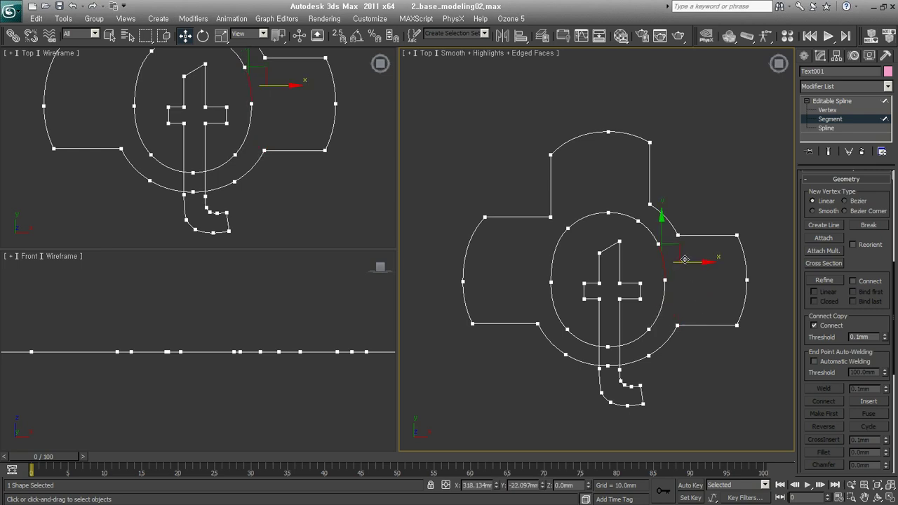
{"action": "left_click_drag", "start_coordinate": [725, 262], "coordinate": [782, 262]}
{"action": "left_click", "coordinate": [684, 300]}
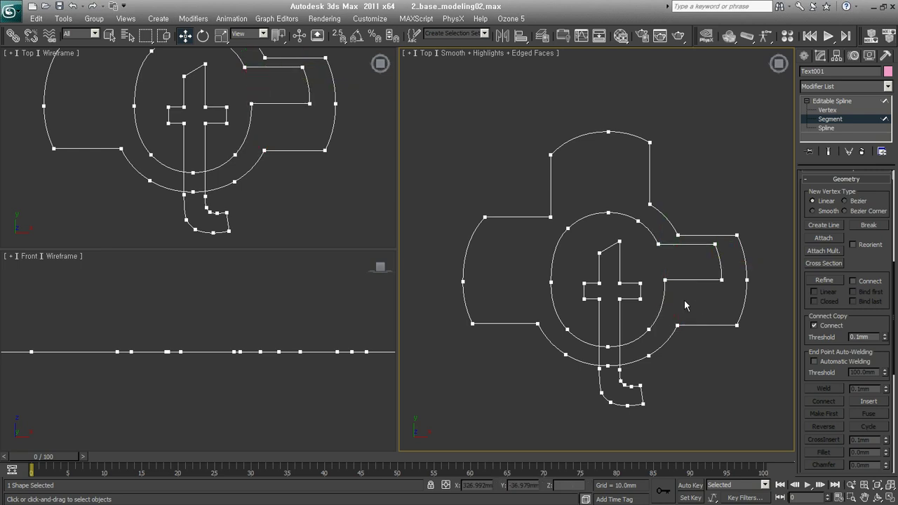
{"action": "middle_click_drag", "start_coordinate": [701, 380], "coordinate": [665, 337]}
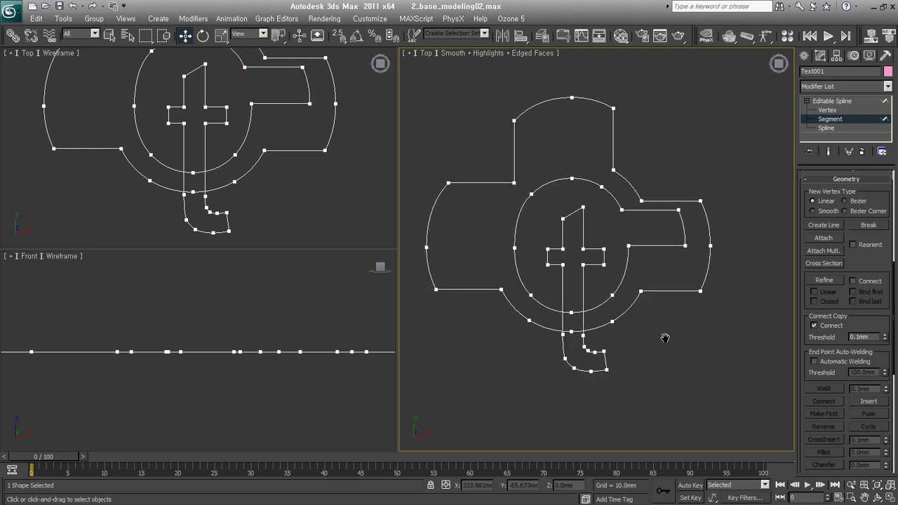
Step: Weld the eight coincident vertices on the outline's right side
{"action": "left_click", "coordinate": [826, 127]}
{"action": "left_click_drag", "start_coordinate": [706, 222], "coordinate": [720, 214]}
{"action": "key", "text": "ctrl+z"}
{"action": "left_click", "coordinate": [679, 201]}
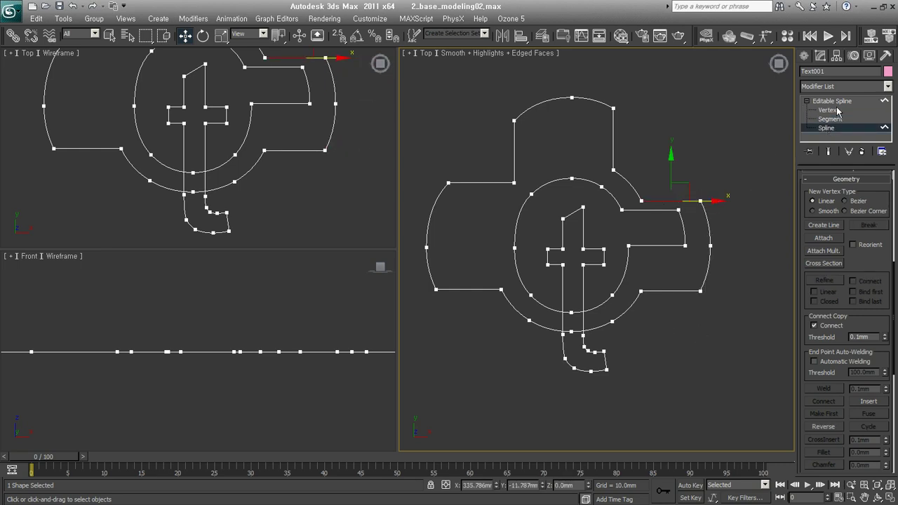
{"action": "left_click", "coordinate": [827, 110]}
{"action": "left_click_drag", "start_coordinate": [760, 175], "coordinate": [621, 313]}
{"action": "left_click", "coordinate": [831, 380]}
{"action": "left_click", "coordinate": [712, 302]}
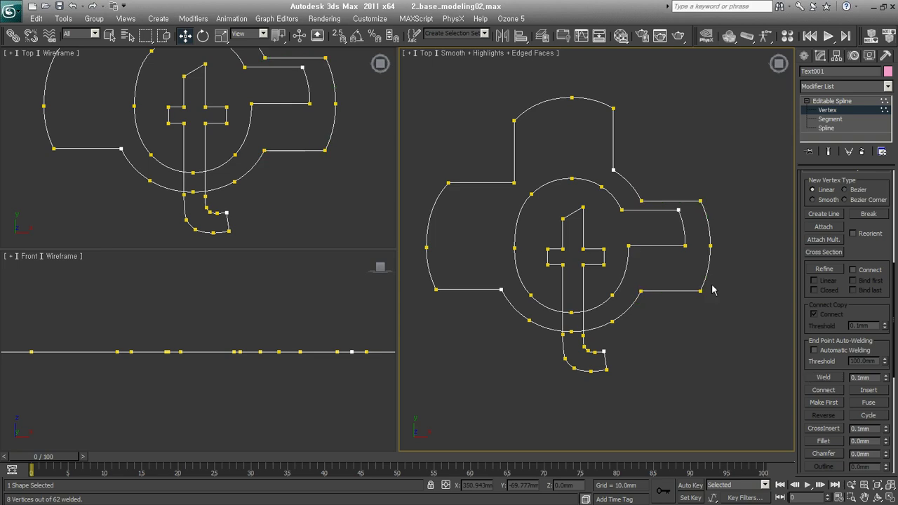
Step: Turn off Connect Copy at Segment level
{"action": "left_click", "coordinate": [829, 119]}
{"action": "left_click", "coordinate": [704, 218]}
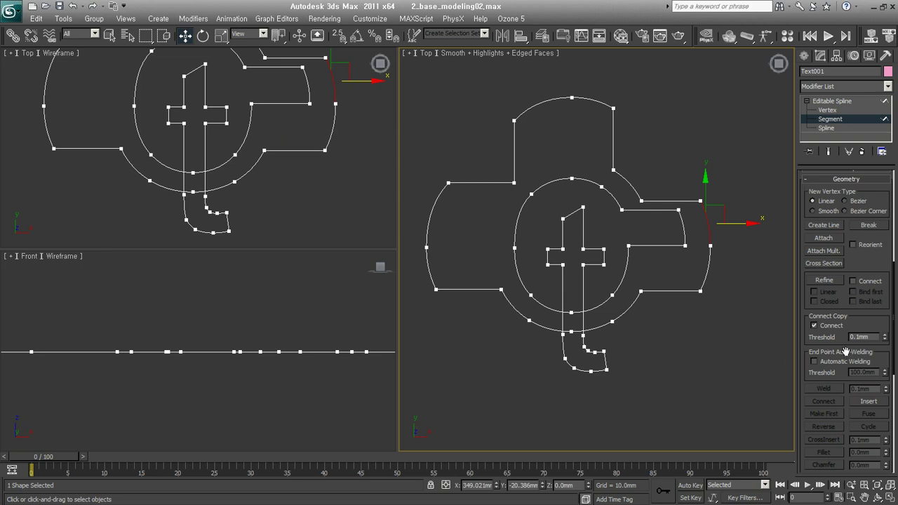
{"action": "left_click", "coordinate": [832, 329]}
{"action": "left_click_drag", "start_coordinate": [864, 320], "coordinate": [857, 59]}
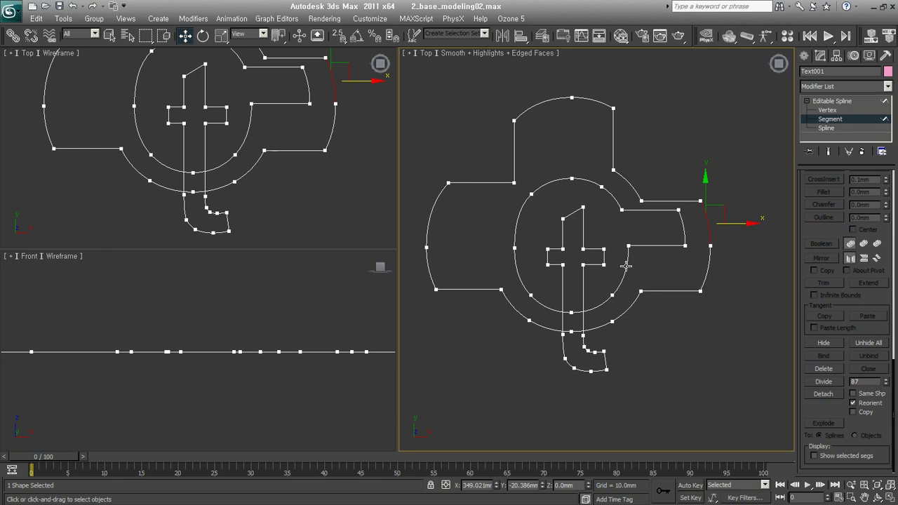
Step: Select the inner ring's upper-left arc and set interpolation Steps to 1
{"action": "left_click", "coordinate": [519, 214]}
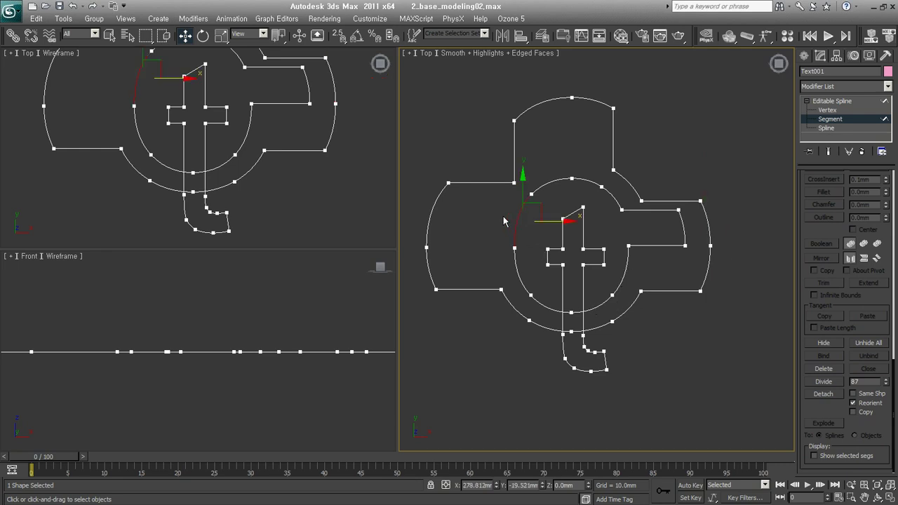
{"action": "scroll", "coordinate": [507, 215], "scroll_direction": "up", "scroll_amount": 3}
{"action": "left_click_drag", "start_coordinate": [806, 235], "coordinate": [831, 432]}
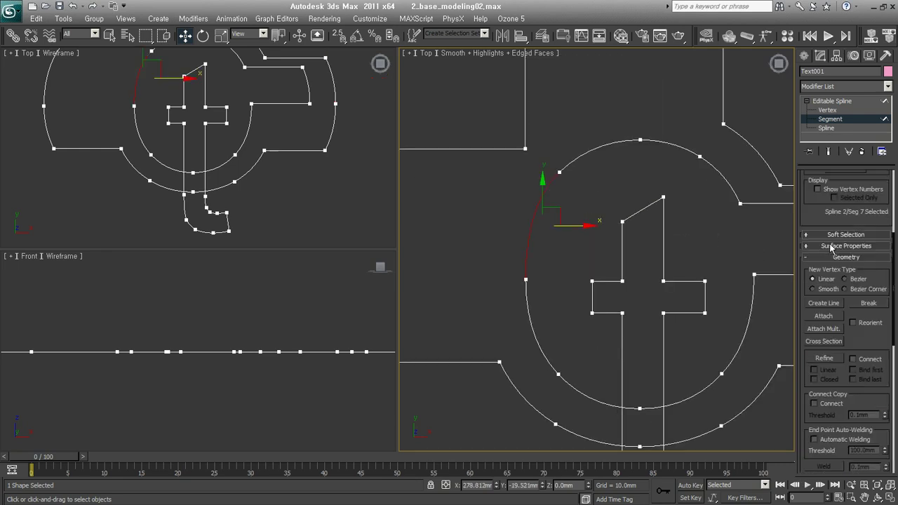
{"action": "left_click_drag", "start_coordinate": [816, 204], "coordinate": [809, 386]}
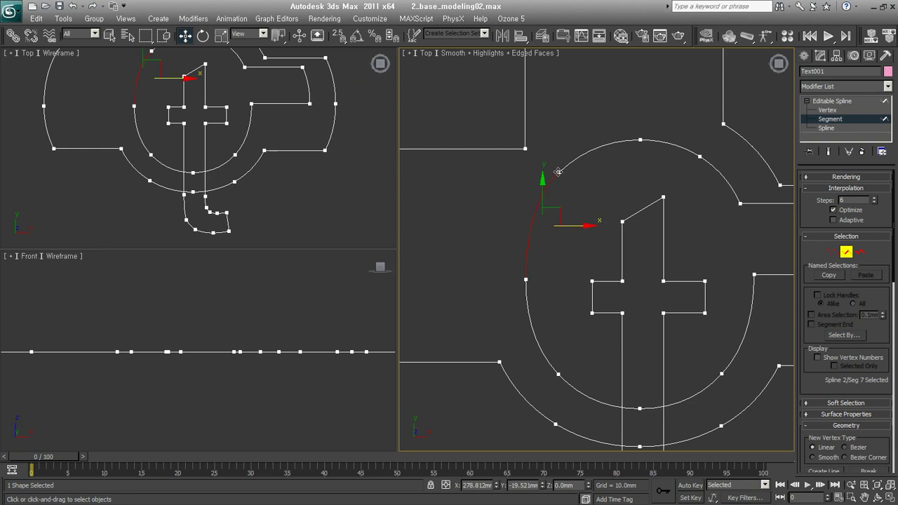
{"action": "right_click", "coordinate": [874, 203]}
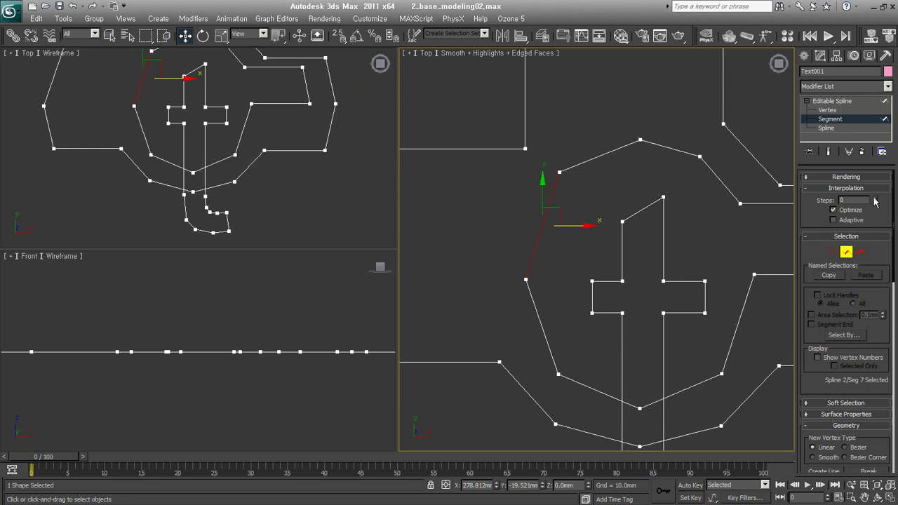
{"action": "left_click", "coordinate": [873, 199]}
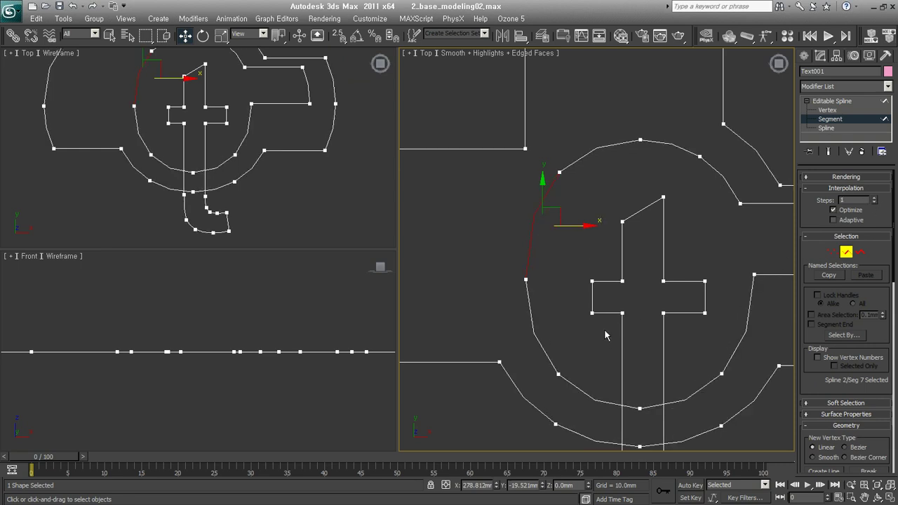
Step: Orbit the view to see the tilted shape, then return to whole-object editing
{"action": "scroll", "coordinate": [605, 335], "scroll_direction": "down", "scroll_amount": 4}
{"action": "mouse_move", "coordinate": [556, 264]}
{"action": "middle_mouse_down"}
{"action": "mouse_move", "coordinate": [593, 271]}
{"action": "mouse_move", "coordinate": [602, 259]}
{"action": "middle_mouse_up"}
{"action": "scroll", "coordinate": [602, 296], "scroll_direction": "up", "scroll_amount": 2}
{"action": "scroll", "coordinate": [597, 329], "scroll_direction": "up", "scroll_amount": 2}
{"action": "mouse_move", "coordinate": [596, 339]}
{"action": "middle_mouse_down", "text": "alt"}
{"action": "mouse_move", "coordinate": [575, 344]}
{"action": "mouse_move", "coordinate": [652, 295]}
{"action": "mouse_move", "coordinate": [579, 294]}
{"action": "mouse_move", "coordinate": [571, 345]}
{"action": "middle_mouse_up", "text": "alt"}
{"action": "scroll", "coordinate": [574, 343], "scroll_direction": "down", "scroll_amount": 3}
{"action": "scroll", "coordinate": [574, 340], "scroll_direction": "down", "scroll_amount": 2}
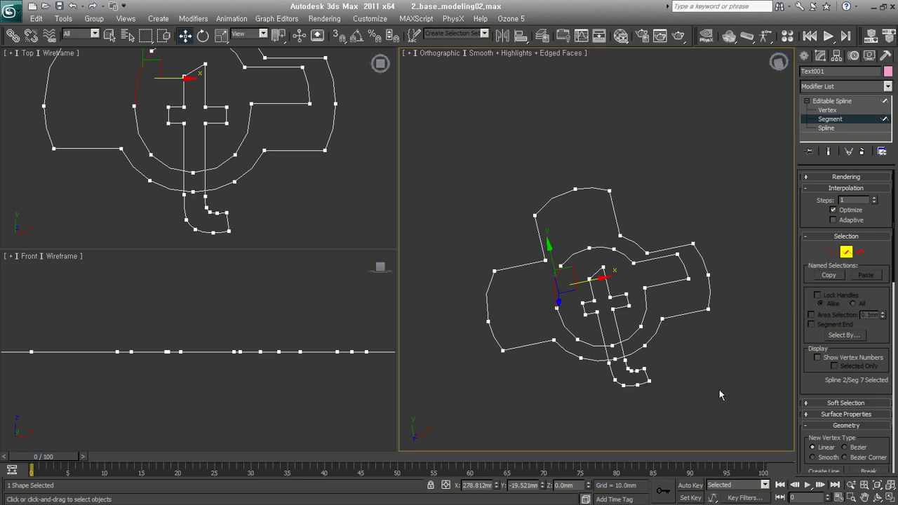
{"action": "left_click", "coordinate": [845, 252]}
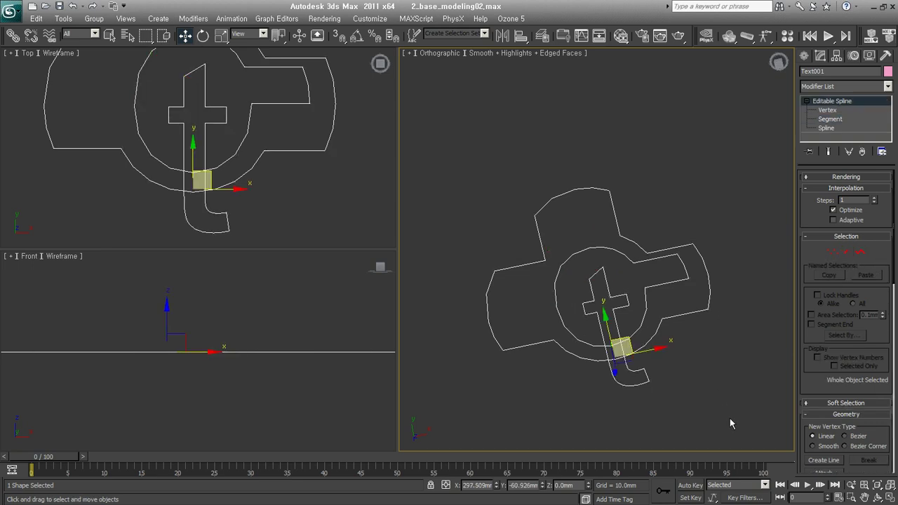
Step: Delete the lobed O shape and place a new S text shape
{"action": "left_click_drag", "start_coordinate": [712, 424], "coordinate": [467, 186]}
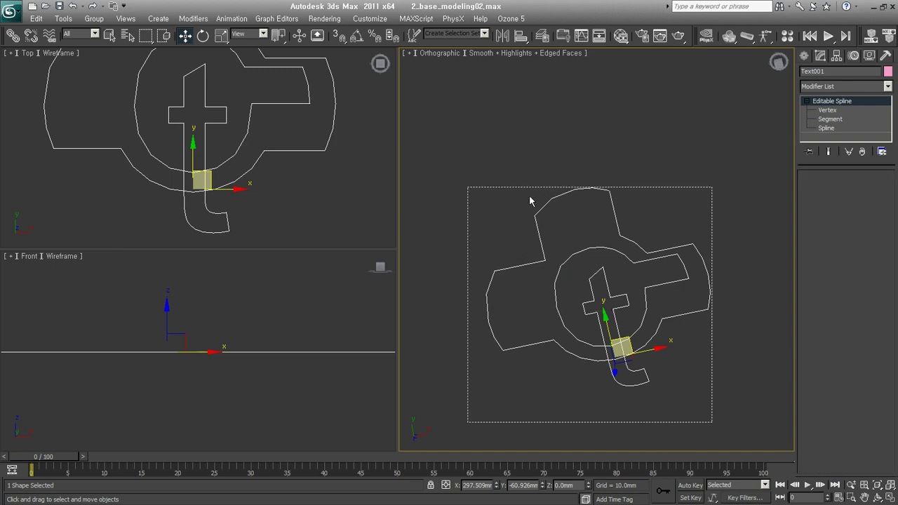
{"action": "key", "text": "Delete"}
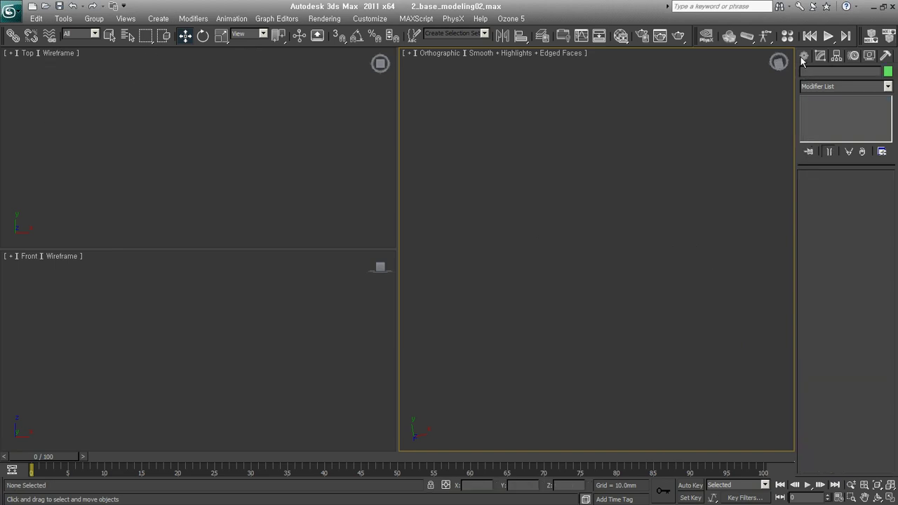
{"action": "left_click", "coordinate": [803, 59]}
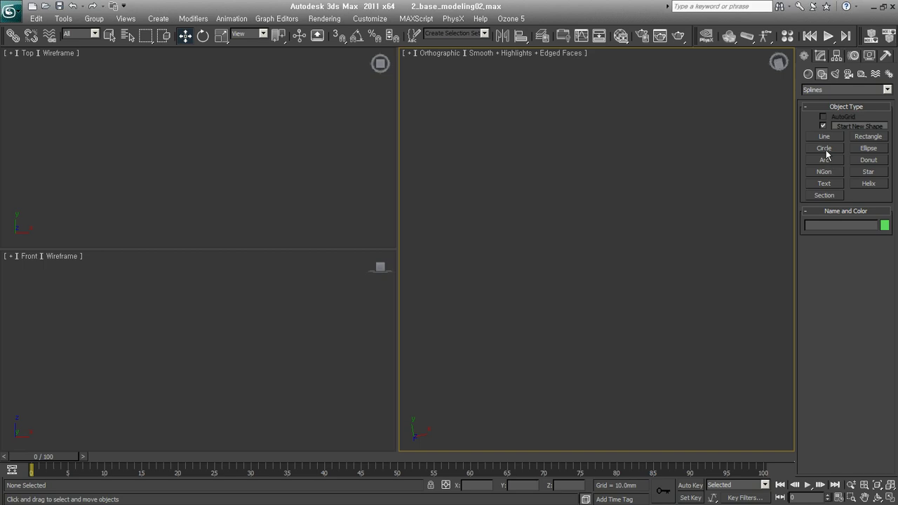
{"action": "left_click", "coordinate": [827, 186]}
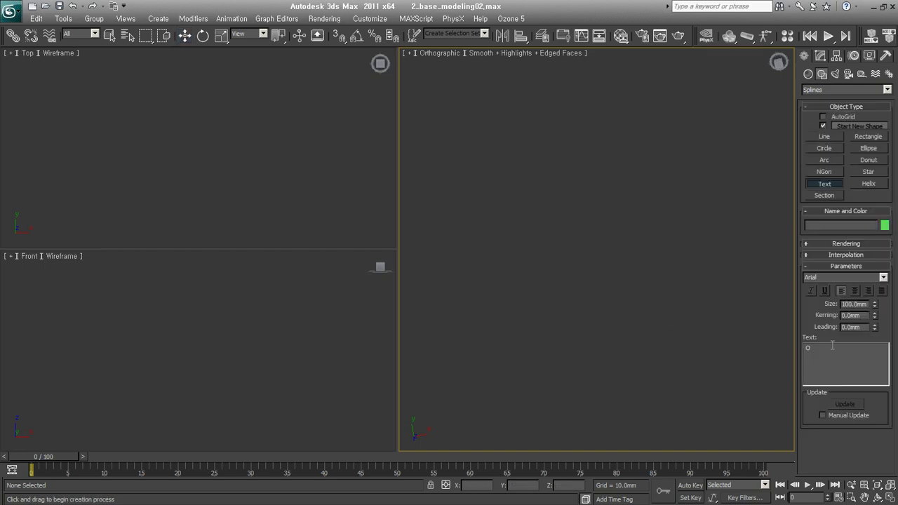
{"action": "left_click", "coordinate": [600, 268]}
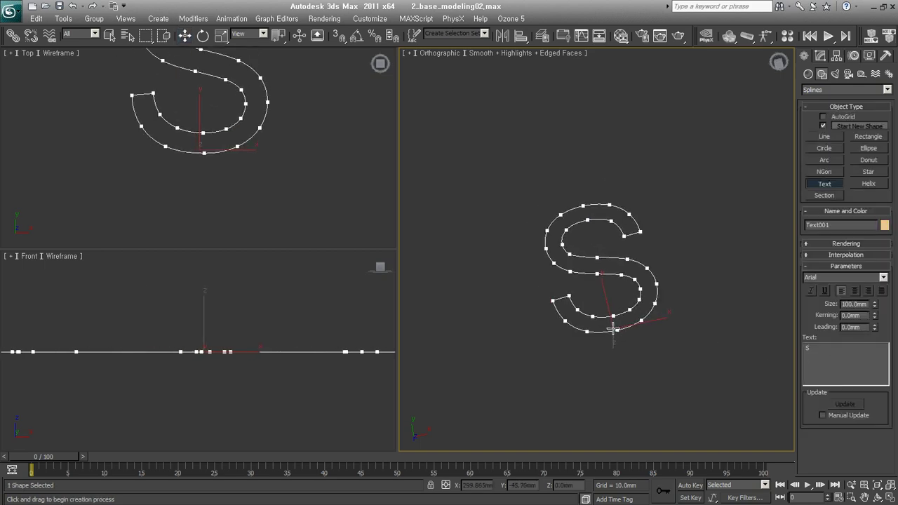
Step: Convert the S text into an editable spline via the right-click menu
{"action": "scroll", "coordinate": [607, 311], "scroll_direction": "up", "scroll_amount": 5}
{"action": "right_click", "coordinate": [607, 313]}
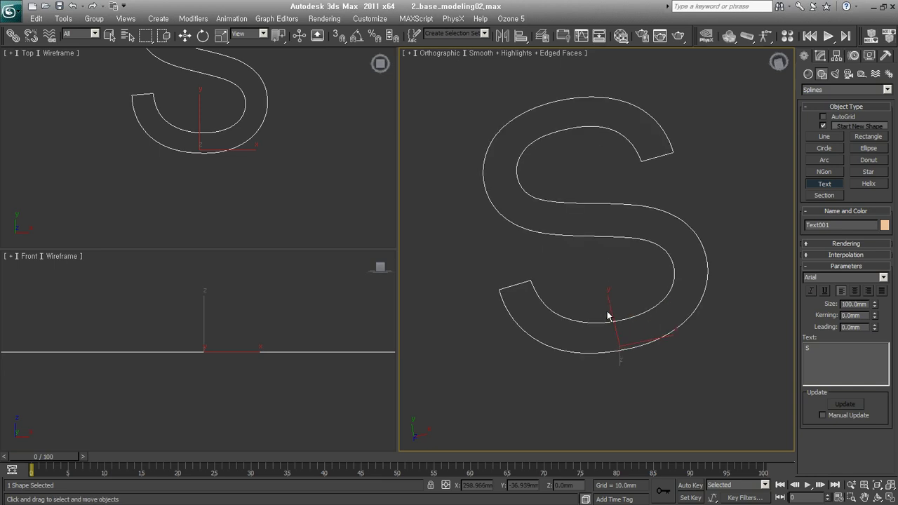
{"action": "left_click", "coordinate": [832, 253]}
{"action": "mouse_move", "coordinate": [651, 330]}
{"action": "middle_mouse_down", "text": "alt"}
{"action": "mouse_move", "coordinate": [666, 330]}
{"action": "mouse_move", "coordinate": [652, 235]}
{"action": "middle_mouse_up", "text": "alt"}
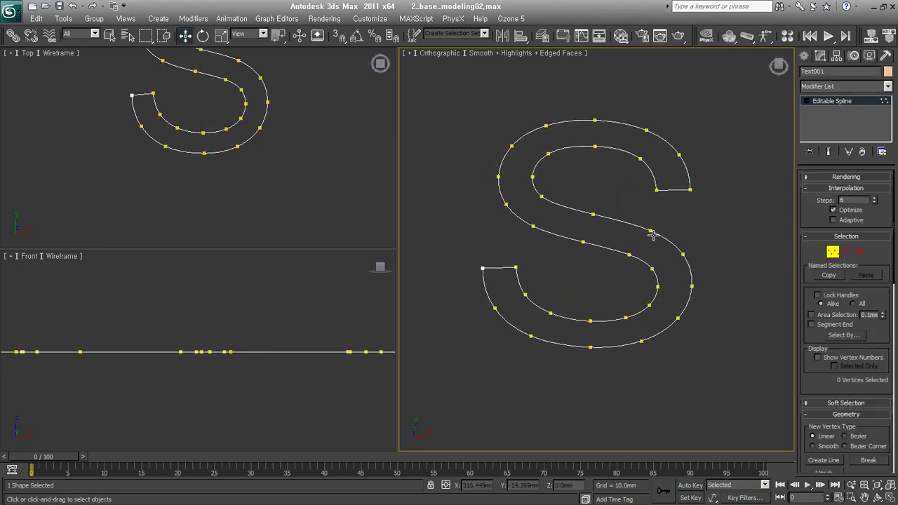
Step: Weld the two right-side vertices of the S into one
{"action": "middle_click_drag", "start_coordinate": [601, 297], "coordinate": [589, 363], "text": "alt"}
{"action": "right_click", "coordinate": [676, 311]}
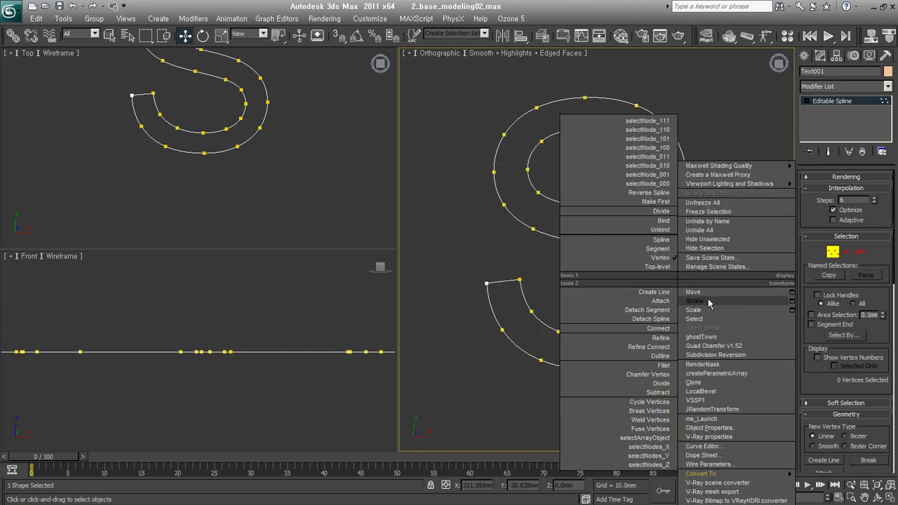
{"action": "left_click", "coordinate": [710, 311]}
{"action": "left_click", "coordinate": [684, 250]}
{"action": "left_click", "coordinate": [686, 329], "text": "ctrl"}
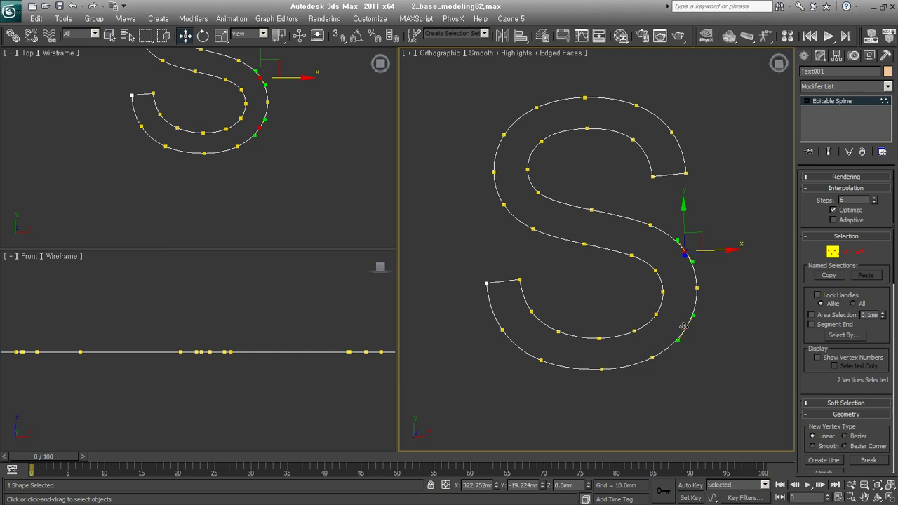
{"action": "key", "text": "ctrl+w"}
{"action": "left_click", "coordinate": [696, 290]}
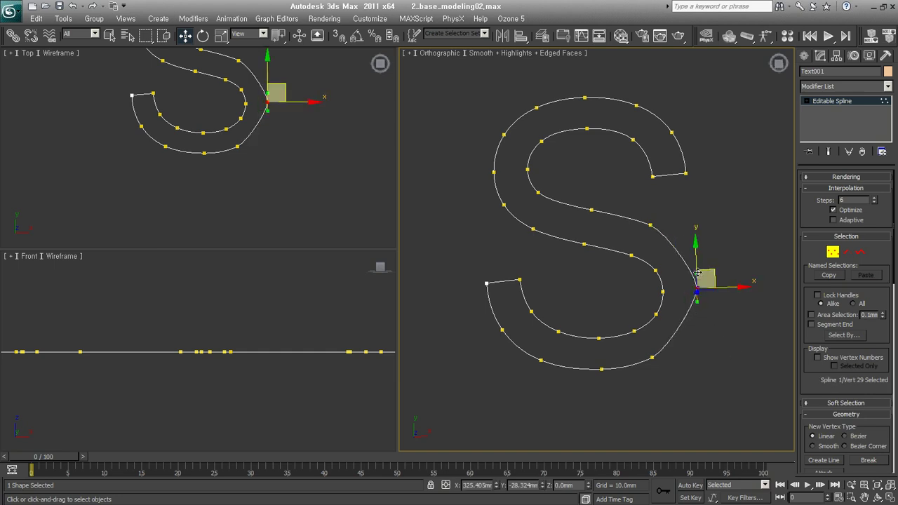
Step: In Top view, pull the welded vertex's Bezier handle up to reshape the lower curve
{"action": "key", "text": "t"}
{"action": "key", "text": "ctrl+shift+z"}
{"action": "scroll", "coordinate": [628, 261], "scroll_direction": "up", "scroll_amount": 2}
{"action": "scroll", "coordinate": [603, 252], "scroll_direction": "up", "scroll_amount": 3}
{"action": "scroll", "coordinate": [584, 246], "scroll_direction": "up", "scroll_amount": 3}
{"action": "middle_click_drag", "start_coordinate": [577, 241], "coordinate": [631, 250]}
{"action": "left_click_drag", "start_coordinate": [632, 213], "coordinate": [629, 179]}
{"action": "left_click", "coordinate": [601, 321]}
Step: Delete the middle-stroke vertex and nudge the upper-curve vertex's handle slightly right
{"action": "mouse_move", "coordinate": [622, 306]}
{"action": "middle_mouse_down"}
{"action": "mouse_move", "coordinate": [630, 300]}
{"action": "mouse_move", "coordinate": [520, 336]}
{"action": "middle_mouse_up"}
{"action": "scroll", "coordinate": [750, 300], "scroll_direction": "down", "scroll_amount": 2}
{"action": "scroll", "coordinate": [753, 302], "scroll_direction": "down", "scroll_amount": 2}
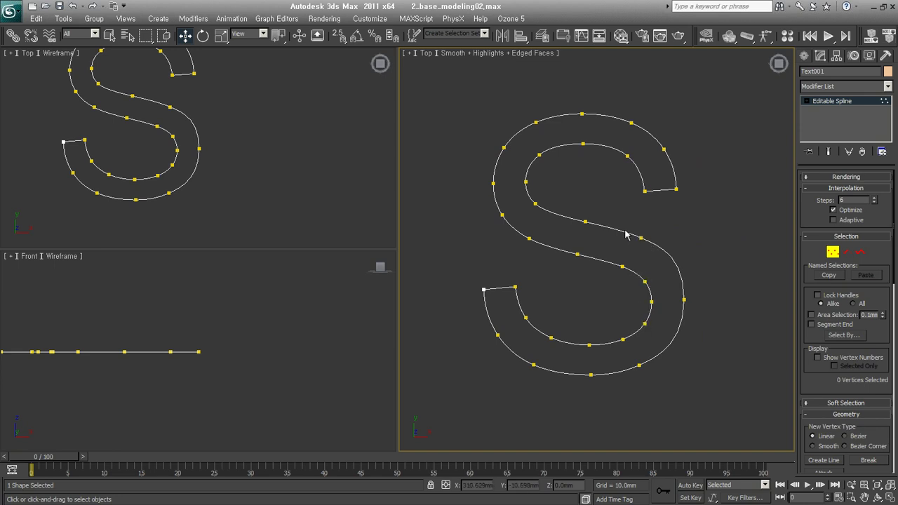
{"action": "left_click", "coordinate": [584, 221]}
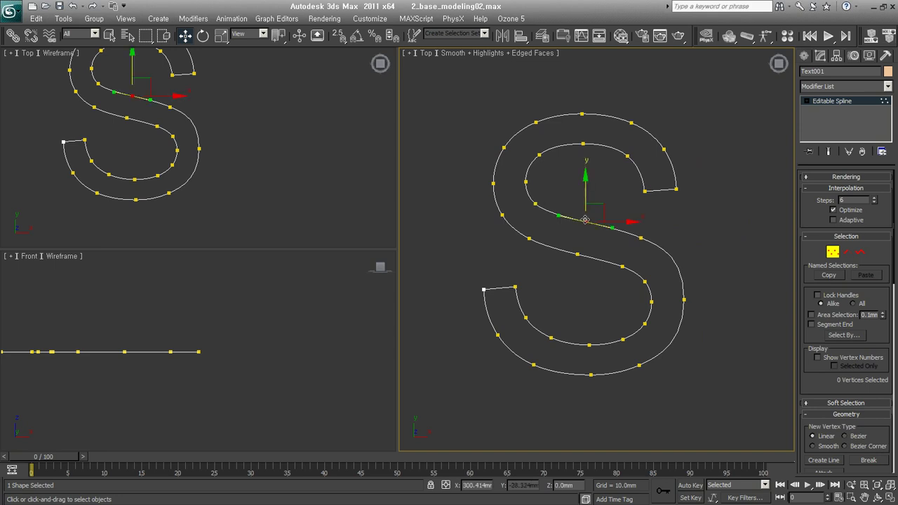
{"action": "key", "text": "Delete"}
{"action": "left_click", "coordinate": [536, 204]}
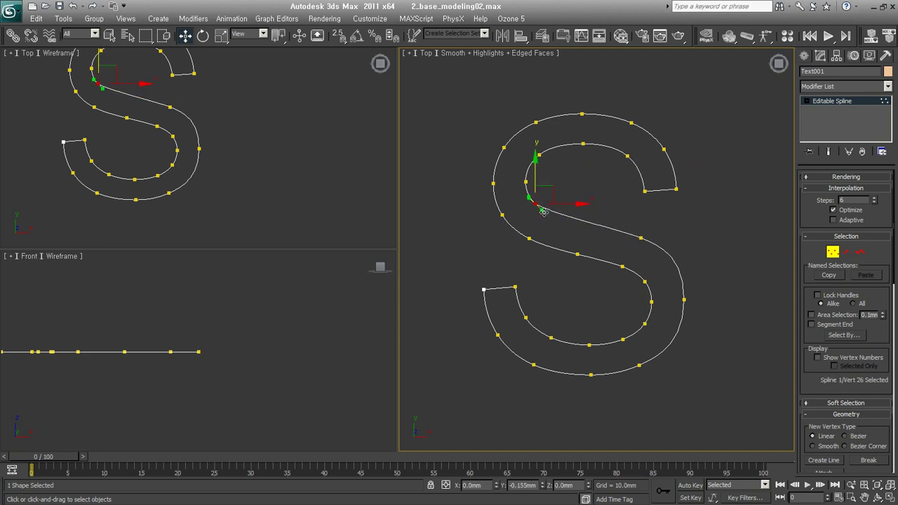
{"action": "right_click", "coordinate": [557, 204], "text": "shift"}
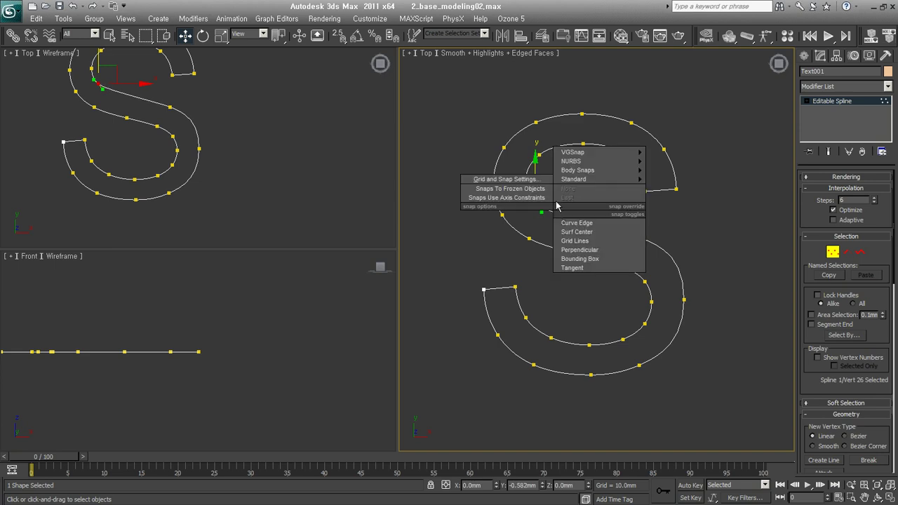
{"action": "left_click", "coordinate": [520, 144]}
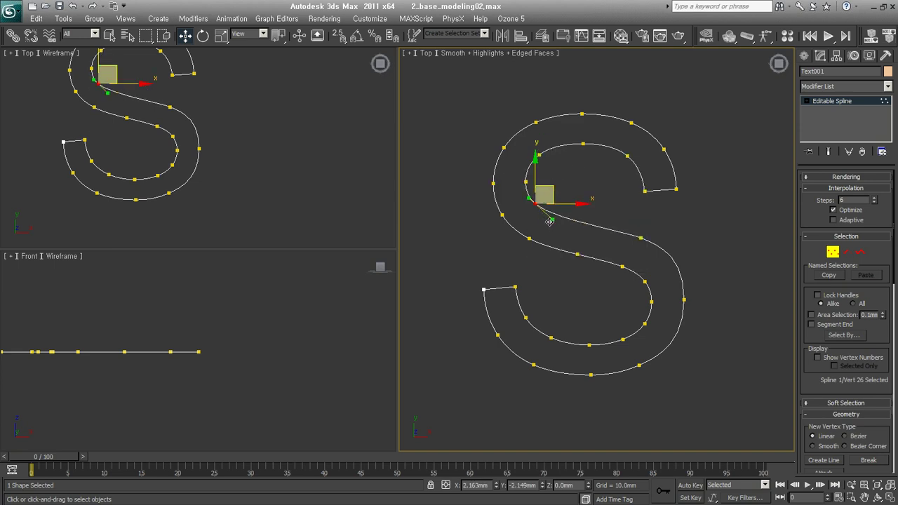
{"action": "left_click_drag", "start_coordinate": [550, 221], "coordinate": [554, 222]}
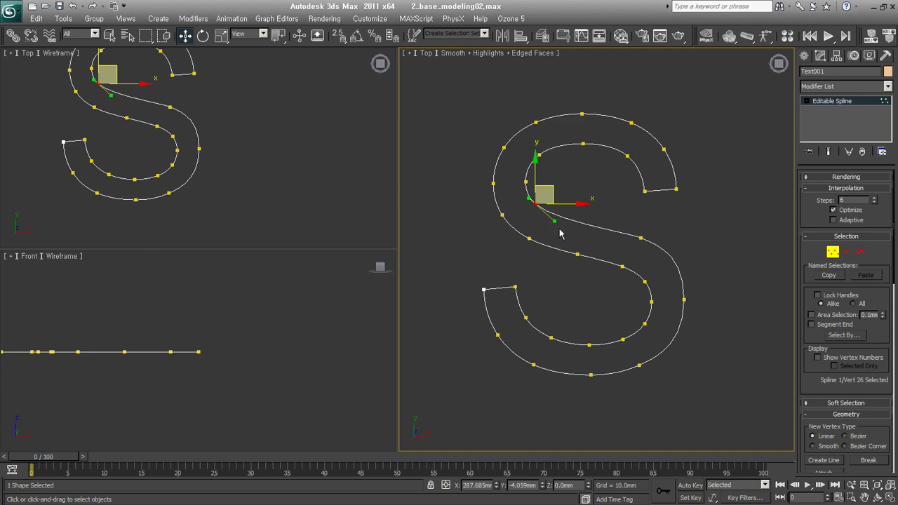
Step: Lower interpolation Steps to 1 and switch to Segment sub-object level
{"action": "left_click", "coordinate": [677, 253]}
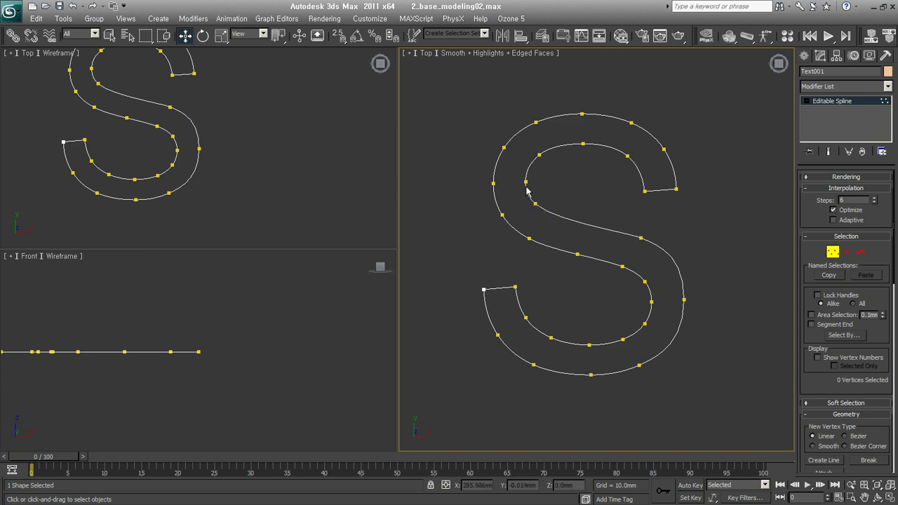
{"action": "left_click", "coordinate": [874, 203]}
{"action": "left_click", "coordinate": [874, 202]}
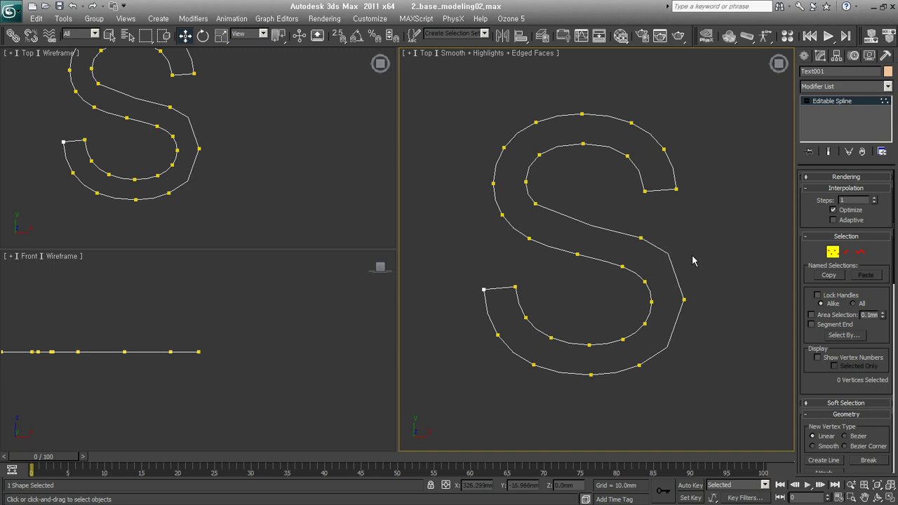
{"action": "scroll", "coordinate": [815, 378], "scroll_direction": "down", "scroll_amount": 2}
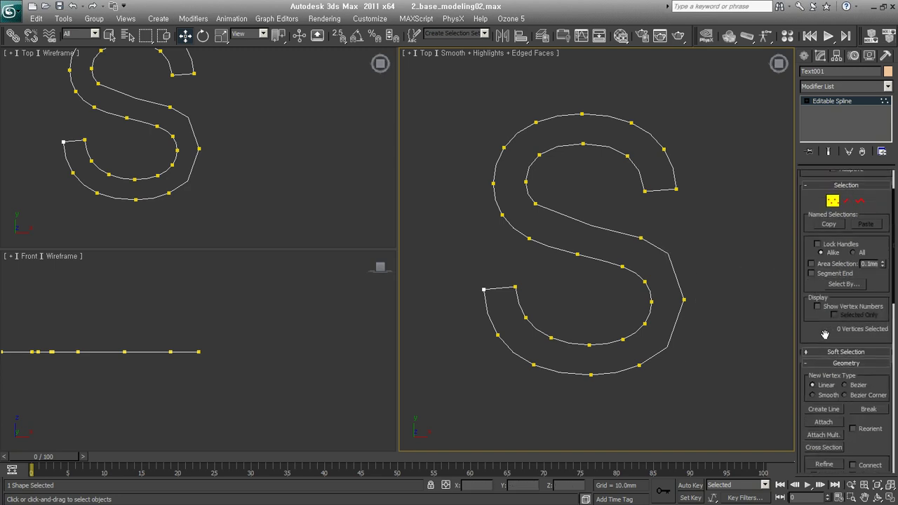
{"action": "left_click", "coordinate": [846, 205]}
Step: Divide the S's right-side segments and its upper diagonal segment
{"action": "scroll", "coordinate": [844, 210], "scroll_direction": "down", "scroll_amount": 5}
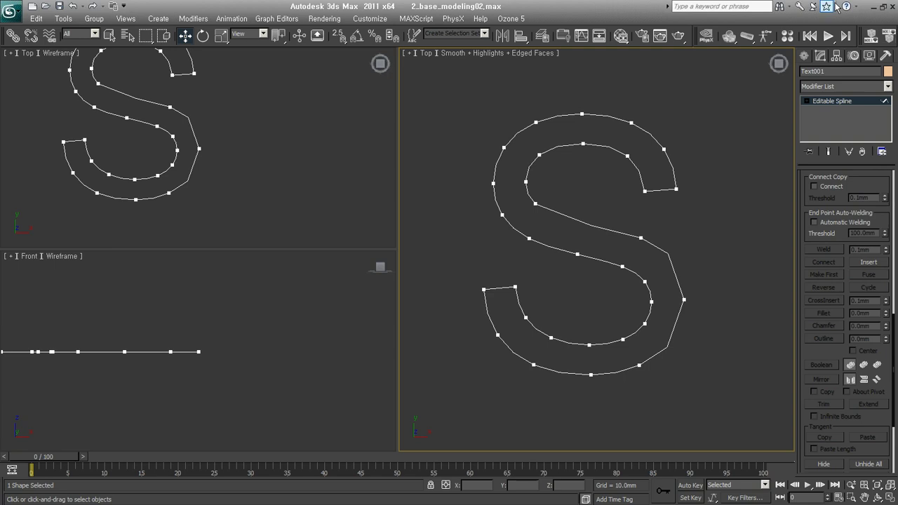
{"action": "scroll", "coordinate": [817, 381], "scroll_direction": "down", "scroll_amount": 2}
{"action": "scroll", "coordinate": [819, 280], "scroll_direction": "down", "scroll_amount": 3}
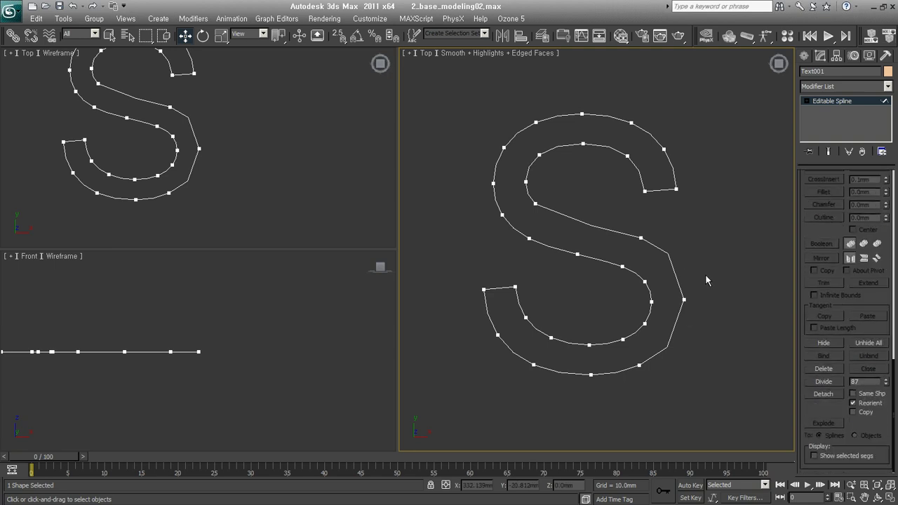
{"action": "left_click", "coordinate": [676, 321]}
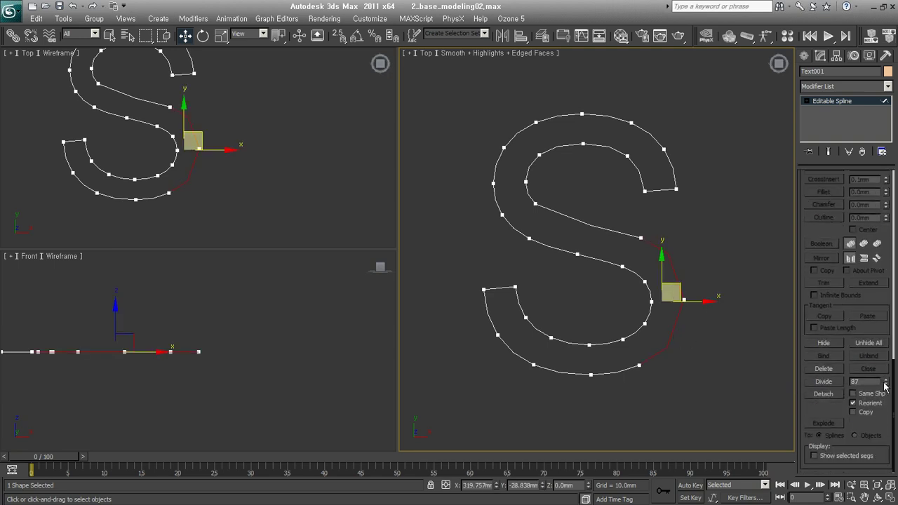
{"action": "type", "text": "3"}
{"action": "left_click", "coordinate": [823, 382]}
{"action": "left_click", "coordinate": [708, 391]}
{"action": "left_click", "coordinate": [582, 218]}
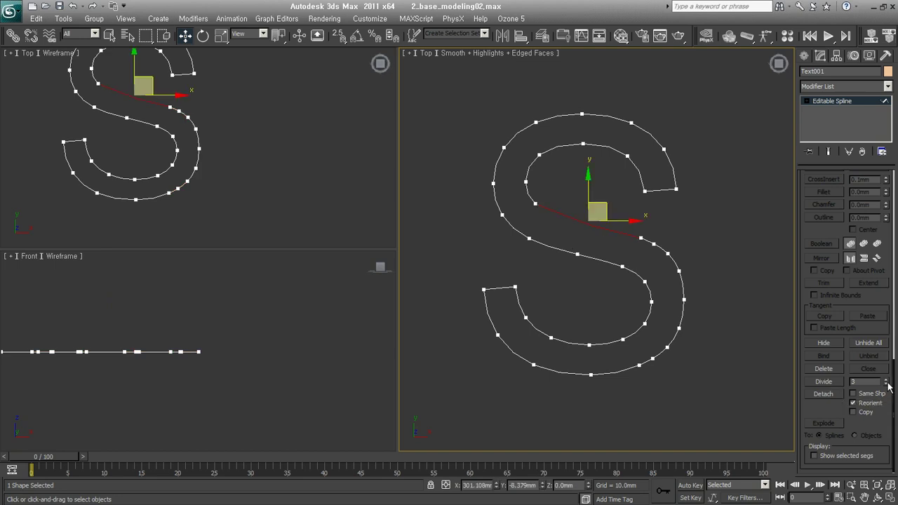
{"action": "left_click", "coordinate": [823, 382]}
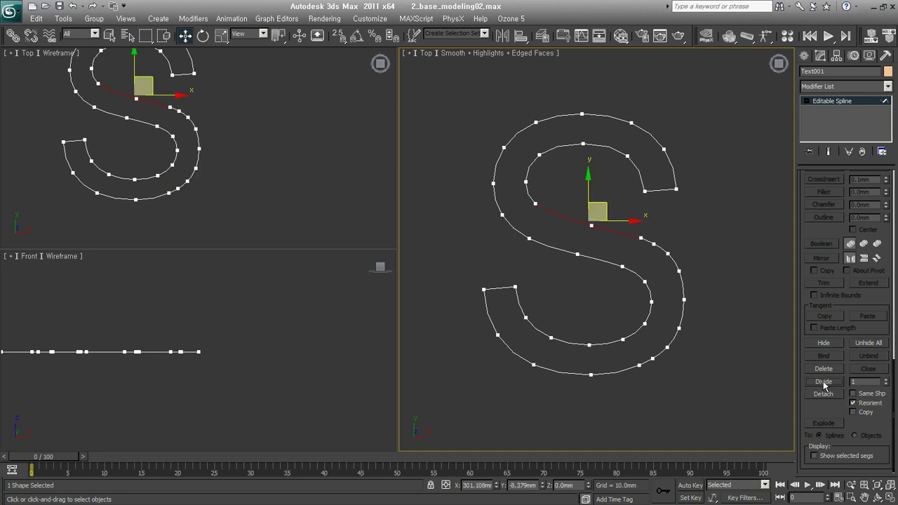
{"action": "left_click", "coordinate": [764, 364]}
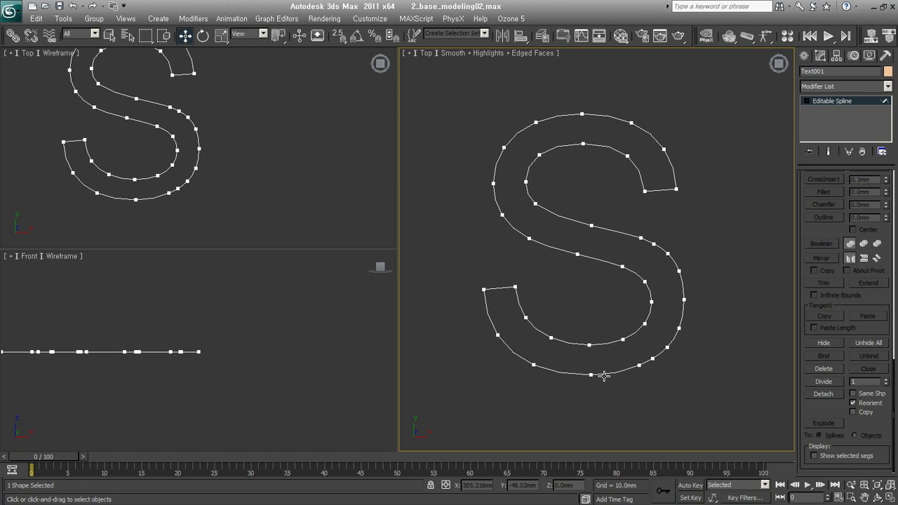
Step: Divide the lower-left segments, then select a segment along the bottom
{"action": "left_click", "coordinate": [518, 355]}
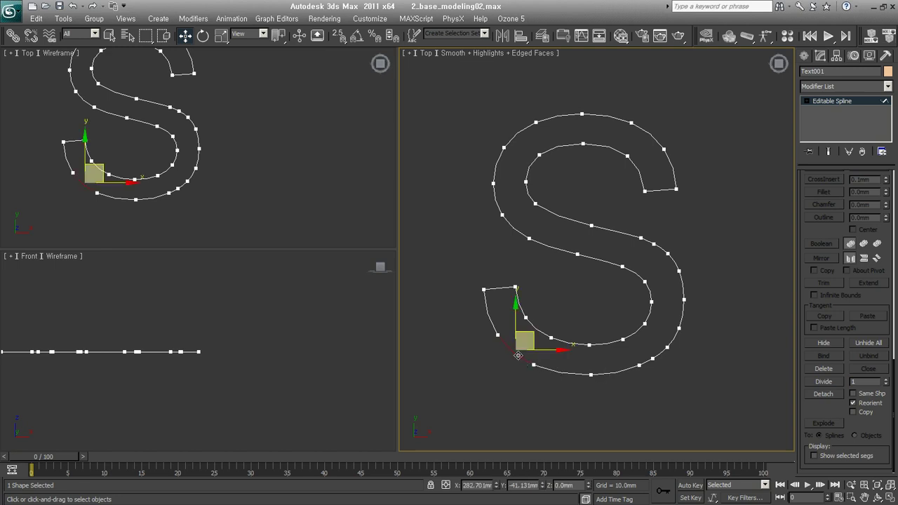
{"action": "left_click", "coordinate": [488, 309], "text": "ctrl"}
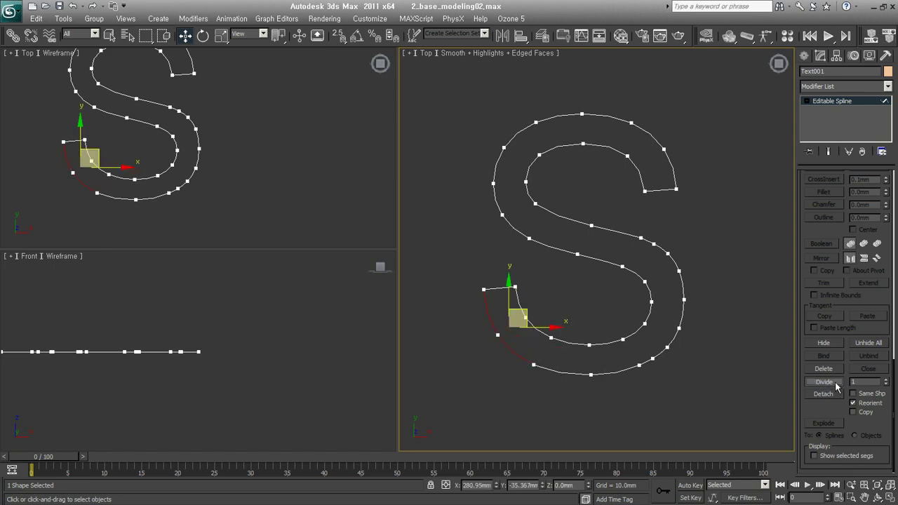
{"action": "left_click", "coordinate": [700, 392]}
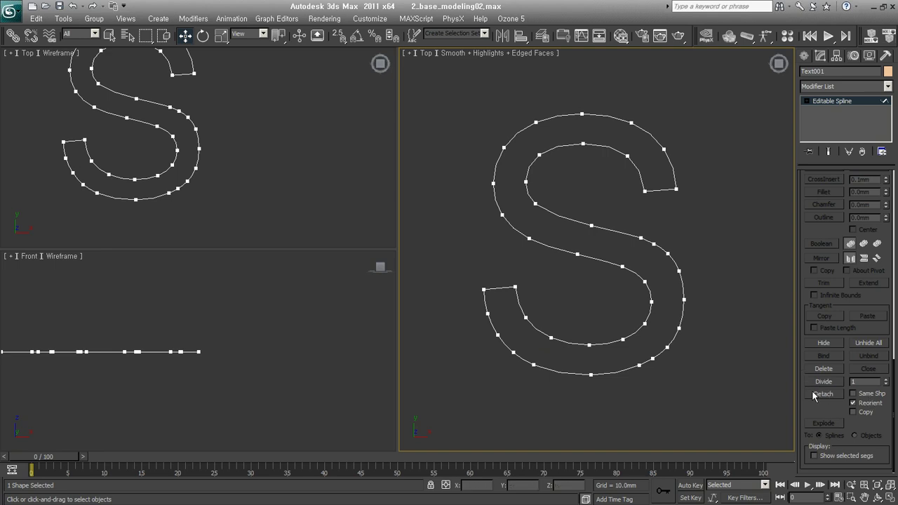
{"action": "left_click_drag", "start_coordinate": [617, 396], "coordinate": [577, 366]}
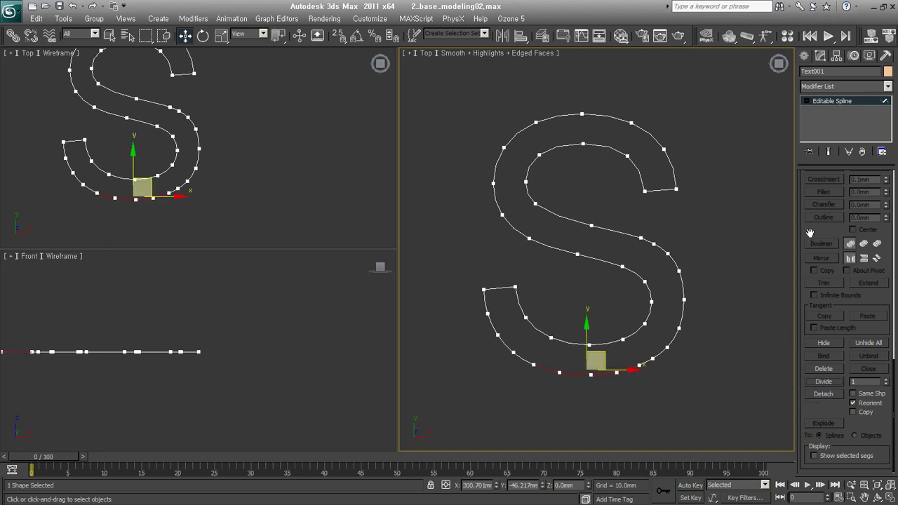
{"action": "scroll", "coordinate": [810, 238], "scroll_direction": "up", "scroll_amount": 5}
{"action": "scroll", "coordinate": [808, 267], "scroll_direction": "up", "scroll_amount": 3}
{"action": "scroll", "coordinate": [806, 309], "scroll_direction": "up", "scroll_amount": 5}
{"action": "scroll", "coordinate": [806, 327], "scroll_direction": "up", "scroll_amount": 2}
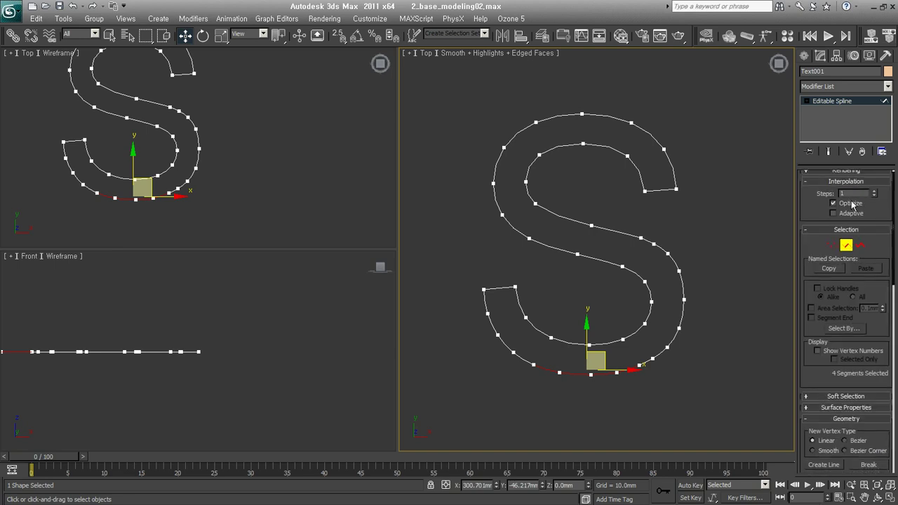
Step: Collapse the Interpolation rollout and switch to Spline sub-object level
{"action": "left_click", "coordinate": [821, 182]}
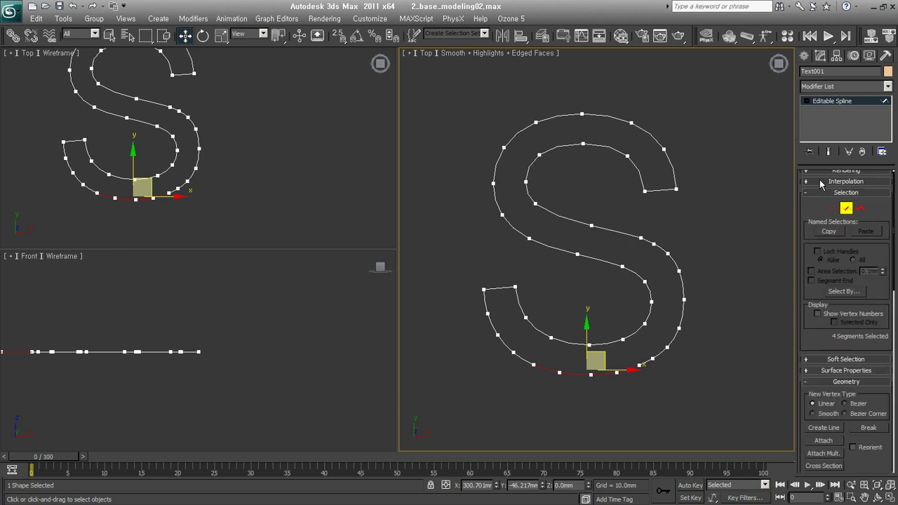
{"action": "mouse_move", "coordinate": [812, 338]}
{"action": "left_mouse_down"}
{"action": "mouse_move", "coordinate": [825, 131]}
{"action": "mouse_move", "coordinate": [827, 224]}
{"action": "left_mouse_up"}
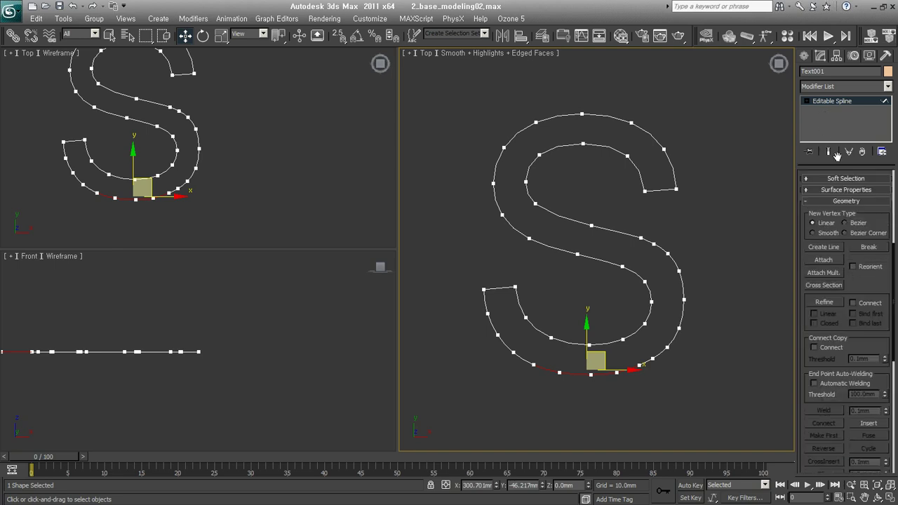
{"action": "left_click", "coordinate": [806, 101]}
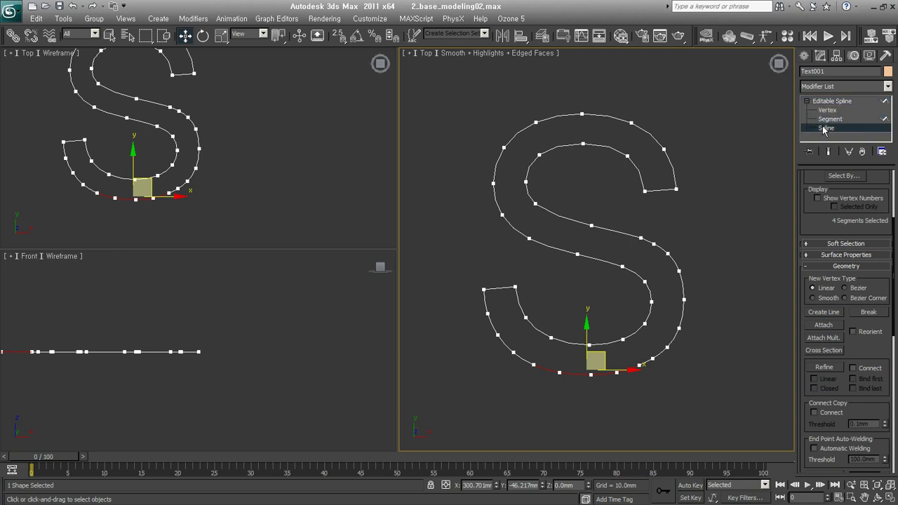
{"action": "left_click", "coordinate": [826, 128]}
{"action": "scroll", "coordinate": [818, 229], "scroll_direction": "down", "scroll_amount": 3}
{"action": "scroll", "coordinate": [857, 218], "scroll_direction": "down", "scroll_amount": 2}
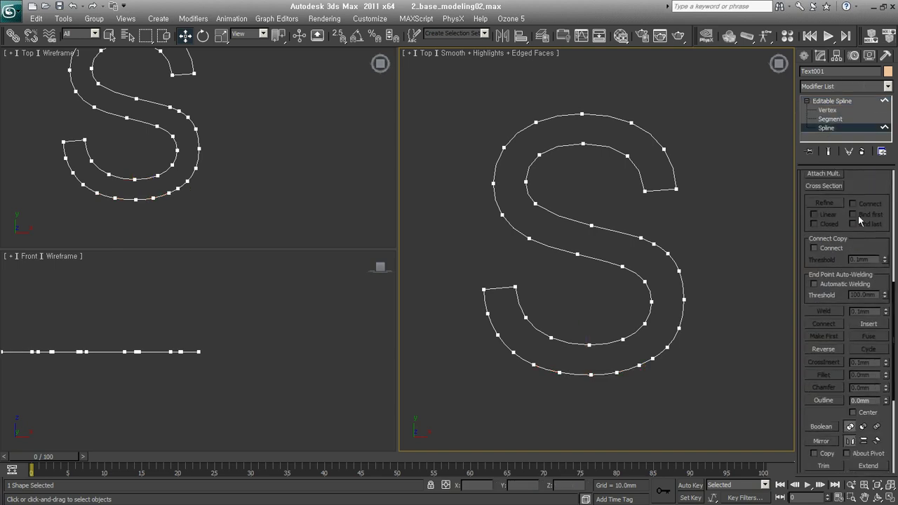
{"action": "left_click_drag", "start_coordinate": [861, 241], "coordinate": [861, 217]}
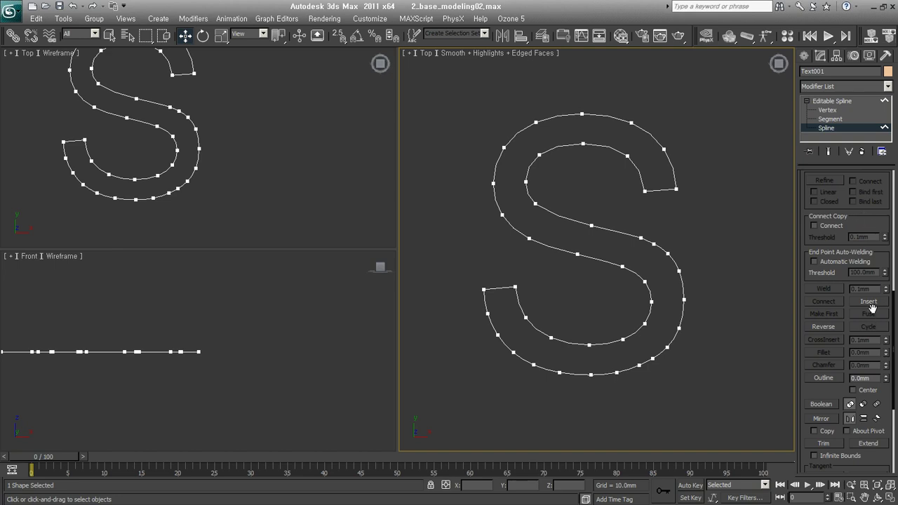
{"action": "left_click_drag", "start_coordinate": [859, 214], "coordinate": [870, 138]}
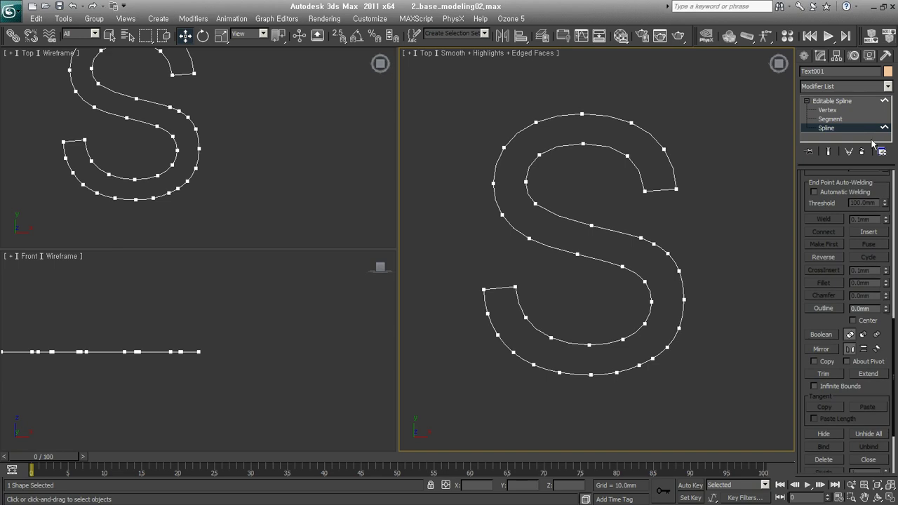
Step: Move the S spline out to an offset and back onto its original position
{"action": "left_click", "coordinate": [681, 280]}
{"action": "left_click_drag", "start_coordinate": [598, 235], "coordinate": [722, 353], "text": "shift"}
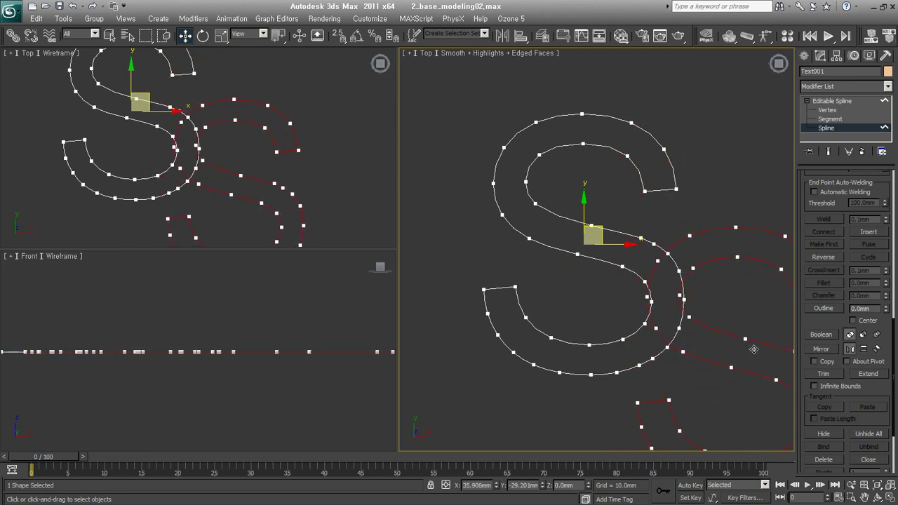
{"action": "left_click_drag", "start_coordinate": [723, 353], "coordinate": [598, 235], "text": "shift"}
{"action": "left_click", "coordinate": [803, 57]}
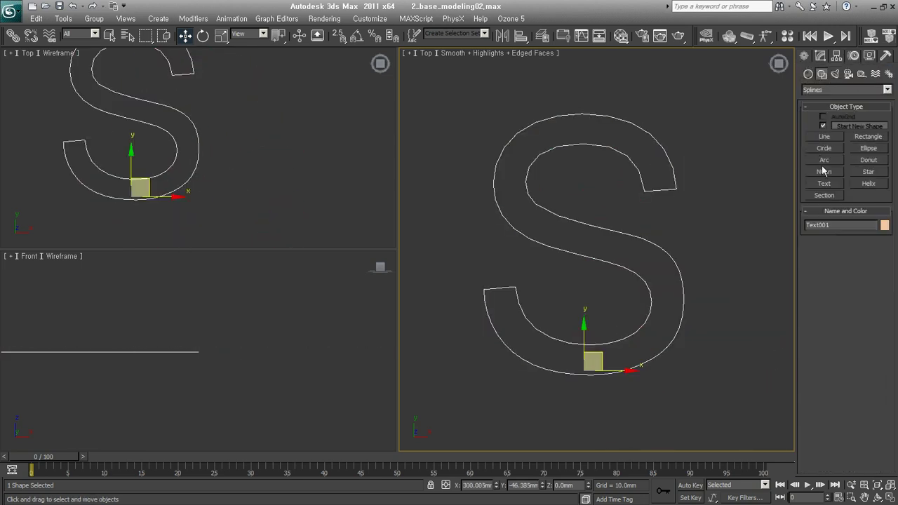
Step: Draw a large circle enclosing the lower half of the S
{"action": "left_click", "coordinate": [824, 148]}
{"action": "left_click_drag", "start_coordinate": [573, 328], "coordinate": [616, 455]}
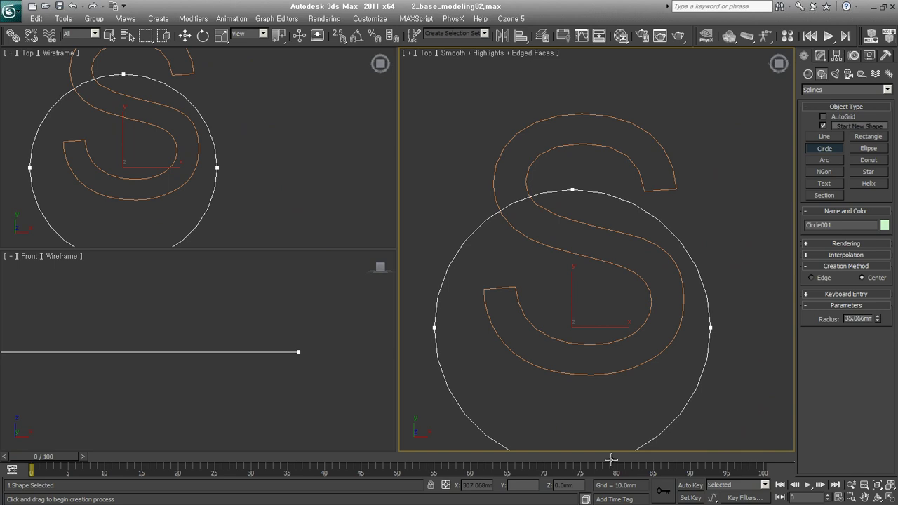
{"action": "middle_click_drag", "start_coordinate": [657, 296], "coordinate": [669, 259]}
{"action": "right_click", "coordinate": [696, 244]}
Step: Select Text001 and Attach the circle to it
{"action": "left_click", "coordinate": [696, 244]}
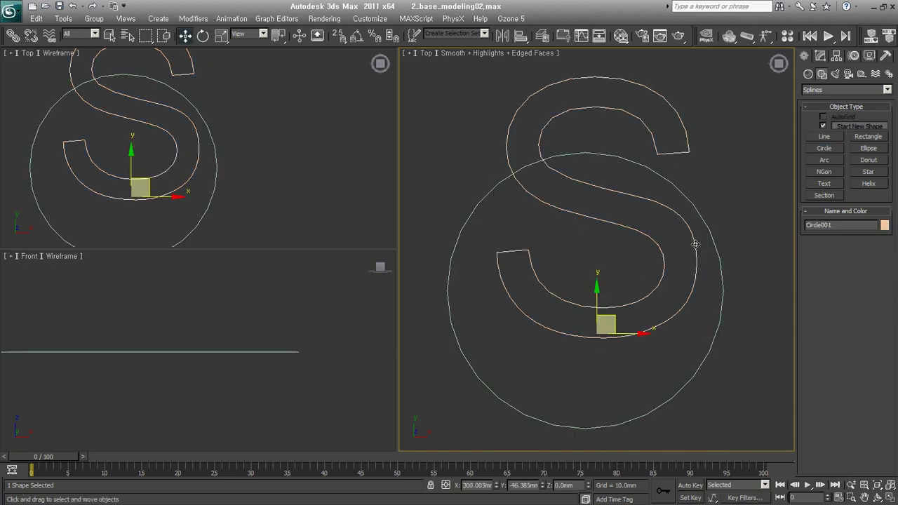
{"action": "left_click", "coordinate": [821, 56]}
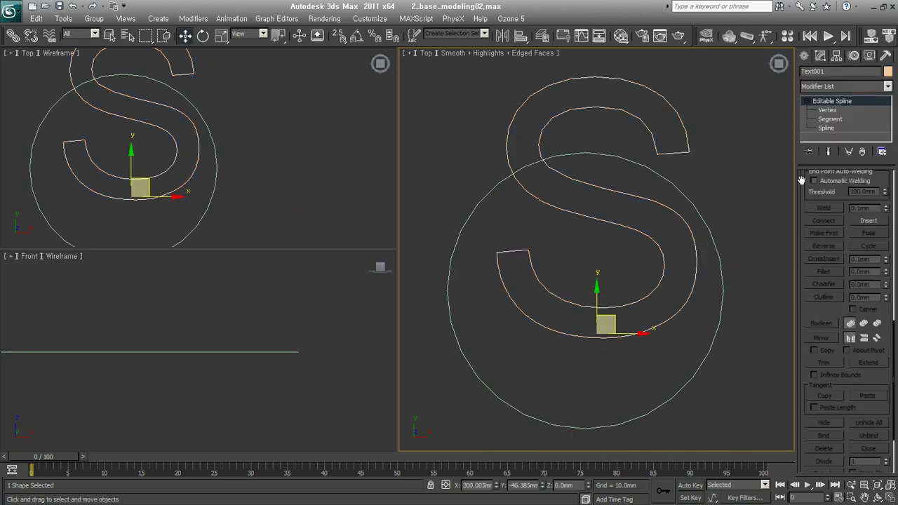
{"action": "scroll", "coordinate": [810, 351], "scroll_direction": "up", "scroll_amount": 5}
{"action": "scroll", "coordinate": [813, 281], "scroll_direction": "up", "scroll_amount": 1}
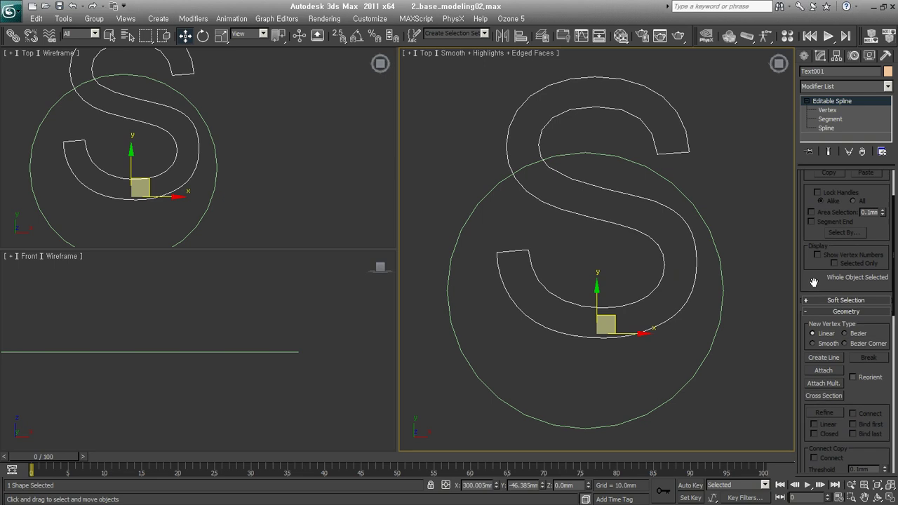
{"action": "left_click", "coordinate": [824, 370]}
{"action": "left_click", "coordinate": [723, 308]}
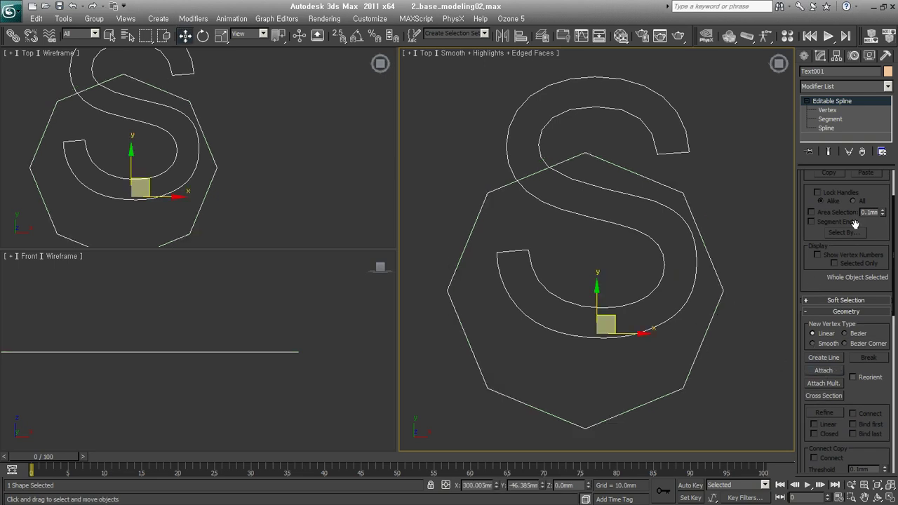
Step: Raise interpolation Steps to 6 so the circle's curve is smooth
{"action": "scroll", "coordinate": [854, 223], "scroll_direction": "up", "scroll_amount": 2}
{"action": "scroll", "coordinate": [869, 204], "scroll_direction": "up", "scroll_amount": 2}
{"action": "left_click_drag", "start_coordinate": [877, 193], "coordinate": [877, 169]}
{"action": "middle_click_drag", "start_coordinate": [754, 342], "coordinate": [741, 331]}
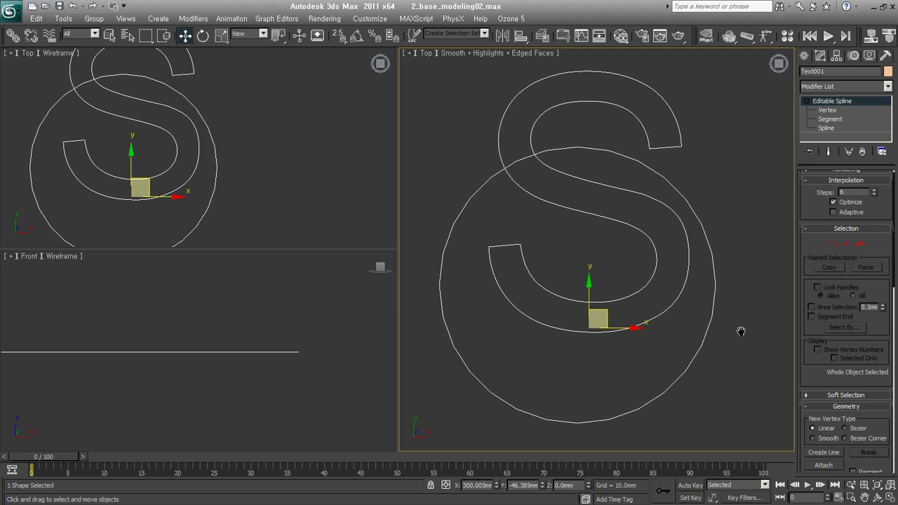
{"action": "left_click", "coordinate": [826, 127]}
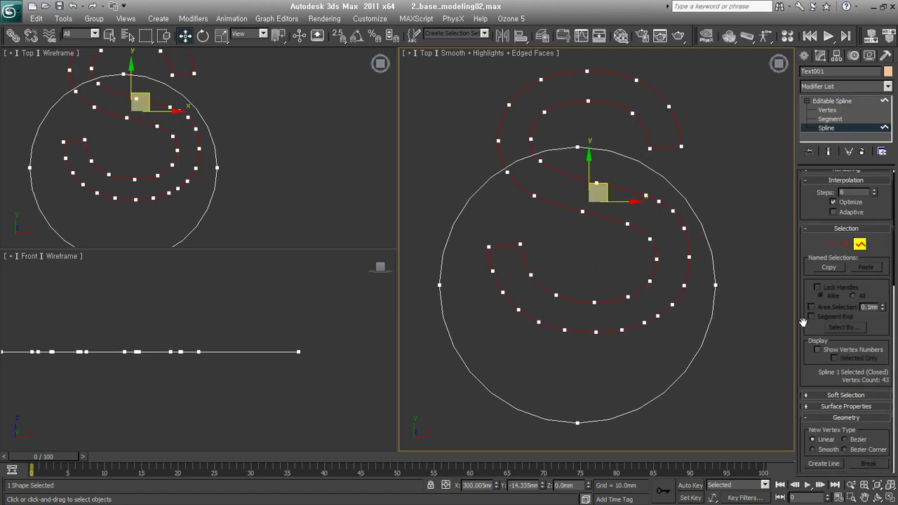
Step: Select the circle spline, try an Outline offset on the S, then cancel it
{"action": "scroll", "coordinate": [806, 321], "scroll_direction": "down", "scroll_amount": 3}
{"action": "scroll", "coordinate": [870, 330], "scroll_direction": "down", "scroll_amount": 2}
{"action": "scroll", "coordinate": [872, 267], "scroll_direction": "down", "scroll_amount": 1}
{"action": "scroll", "coordinate": [872, 267], "scroll_direction": "down", "scroll_amount": 2}
{"action": "scroll", "coordinate": [861, 237], "scroll_direction": "down", "scroll_amount": 2}
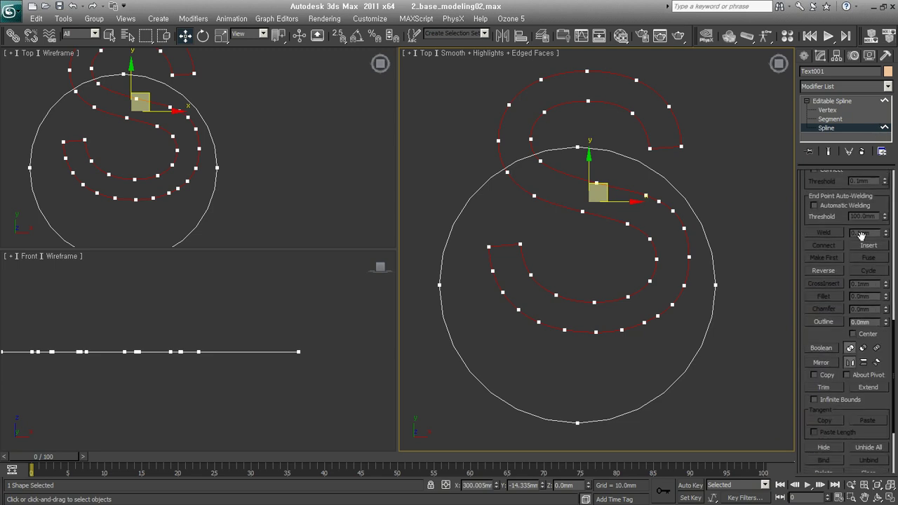
{"action": "left_click", "coordinate": [721, 351]}
{"action": "left_click", "coordinate": [708, 330]}
{"action": "left_click", "coordinate": [823, 321]}
{"action": "left_click_drag", "start_coordinate": [678, 293], "coordinate": [682, 300]}
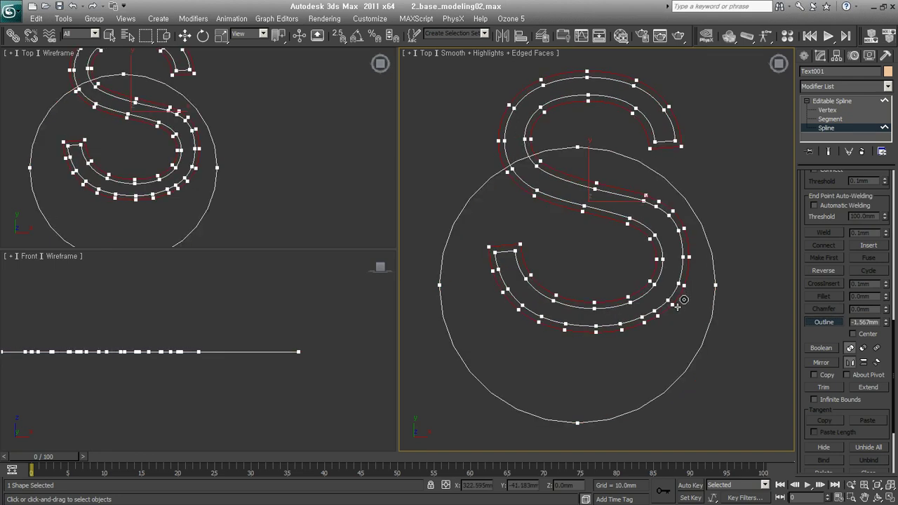
{"action": "mouse_move", "coordinate": [683, 300]}
{"action": "left_mouse_down"}
{"action": "mouse_move", "coordinate": [679, 277]}
{"action": "mouse_move", "coordinate": [683, 295]}
{"action": "left_mouse_up"}
{"action": "right_click", "coordinate": [683, 295]}
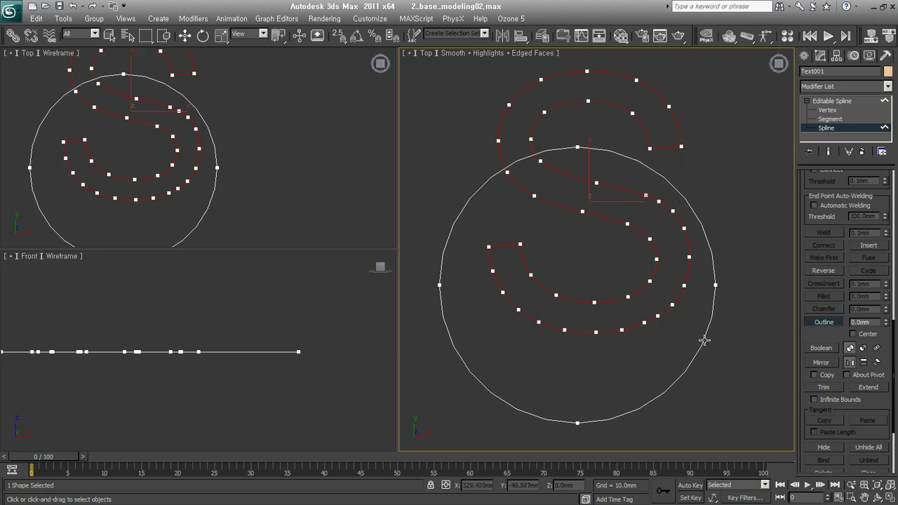
Step: Try plain and Center Outlines on the circle, cancel both, and return to Move
{"action": "left_click_drag", "start_coordinate": [703, 340], "coordinate": [701, 313]}
{"action": "right_click", "coordinate": [699, 327]}
{"action": "left_click", "coordinate": [868, 335]}
{"action": "left_click_drag", "start_coordinate": [701, 349], "coordinate": [716, 377]}
{"action": "right_click", "coordinate": [717, 377]}
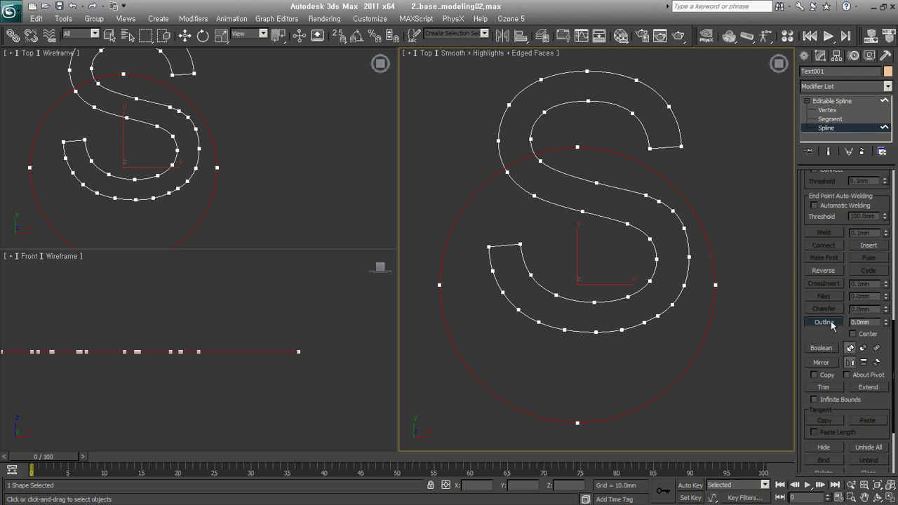
{"action": "key", "text": "w"}
{"action": "left_click_drag", "start_coordinate": [828, 322], "coordinate": [815, 210]}
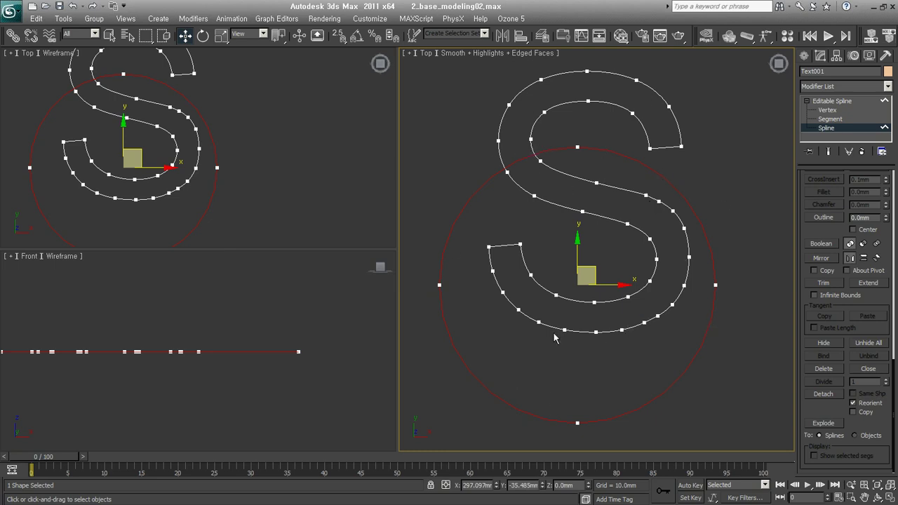
{"action": "left_click", "coordinate": [716, 372]}
{"action": "left_click", "coordinate": [690, 373]}
{"action": "left_click", "coordinate": [864, 245]}
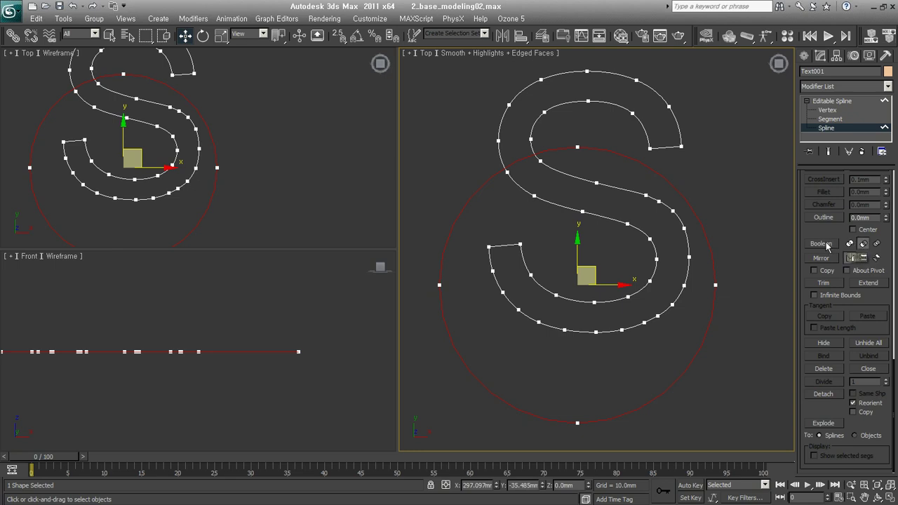
{"action": "left_click", "coordinate": [825, 244]}
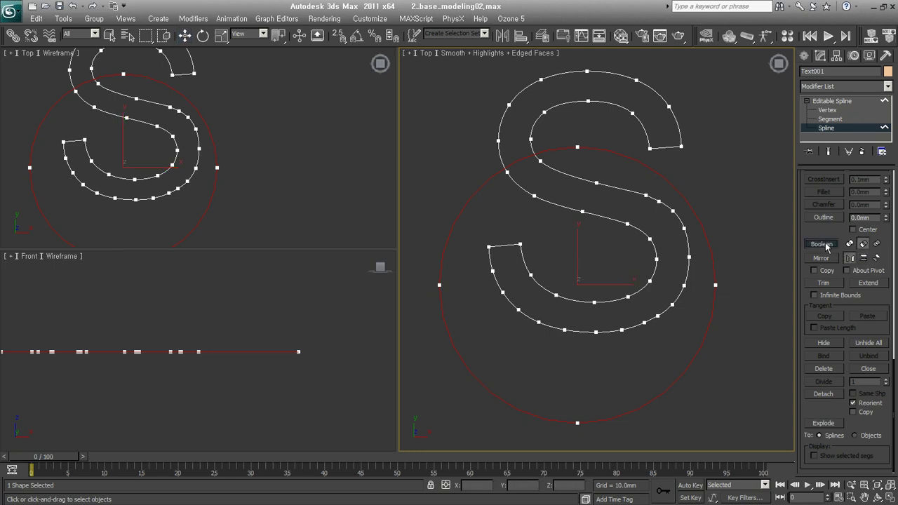
{"action": "left_click", "coordinate": [656, 199]}
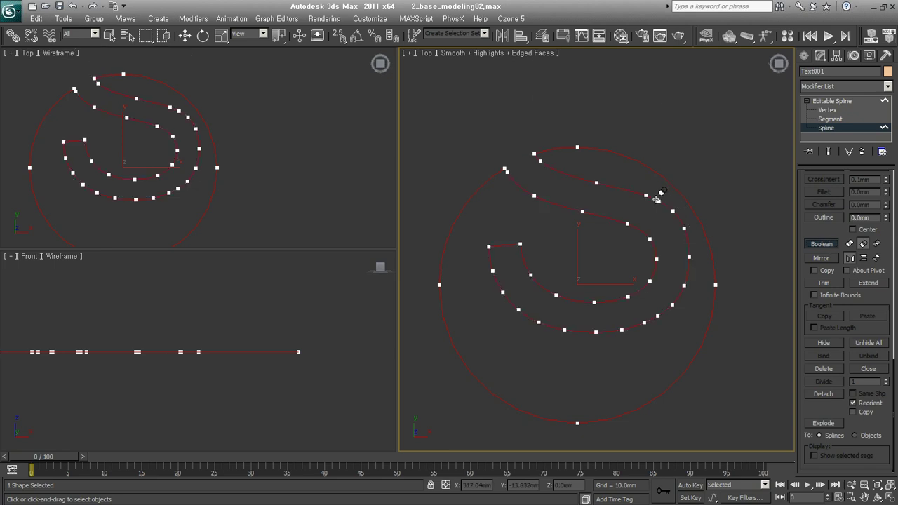
{"action": "key", "text": "ctrl+z"}
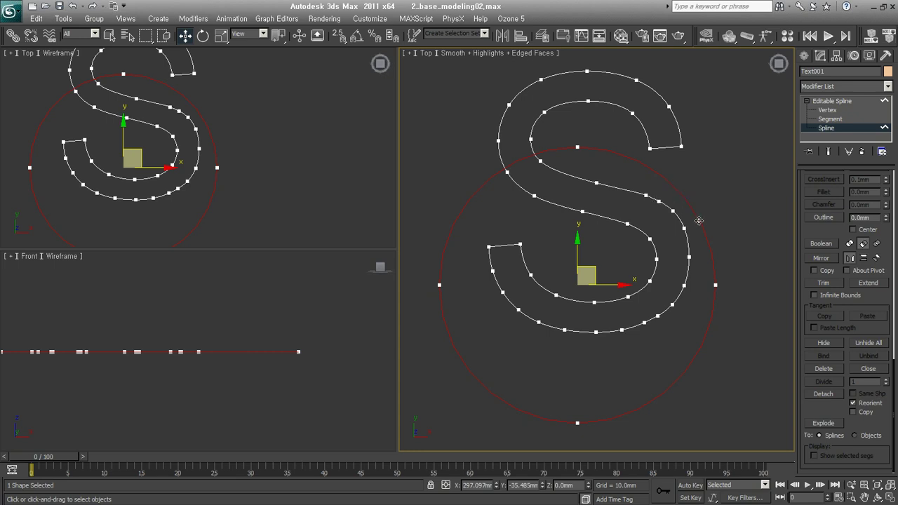
{"action": "left_click", "coordinate": [834, 244]}
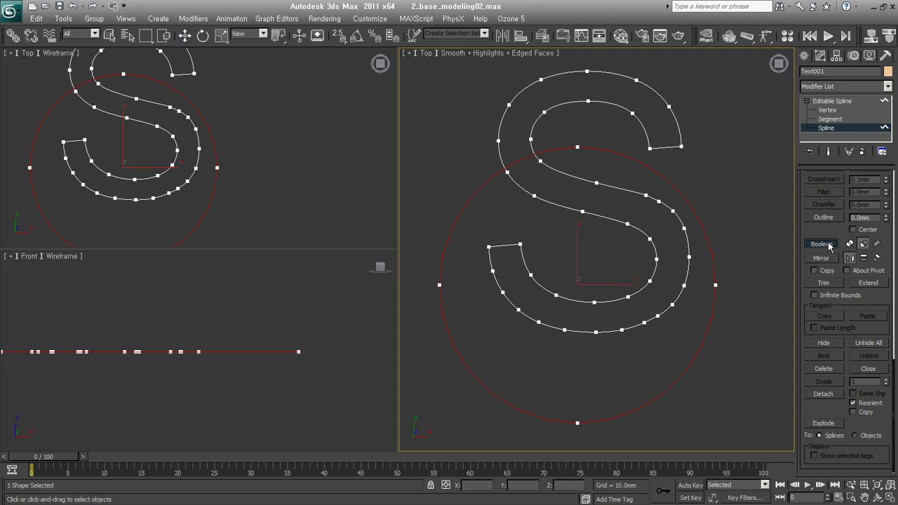
{"action": "key", "text": "w"}
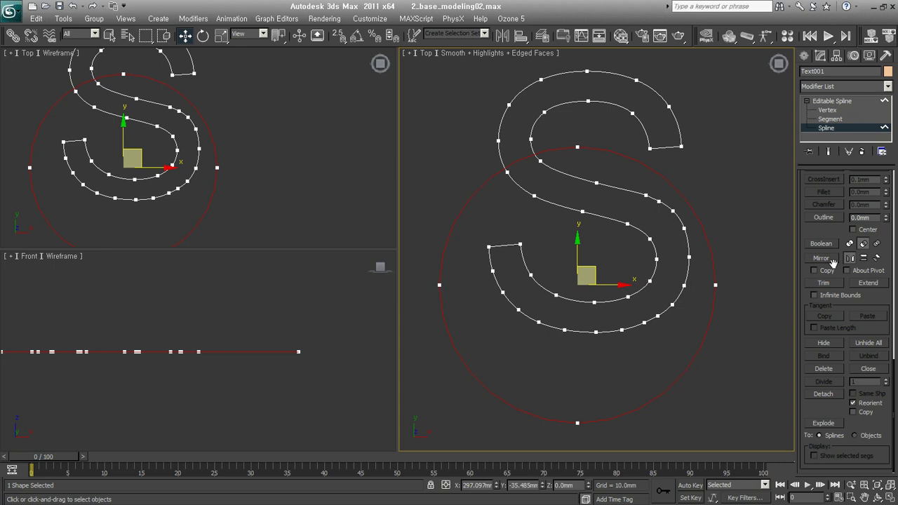
{"action": "left_click", "coordinate": [849, 243]}
{"action": "left_click", "coordinate": [822, 244]}
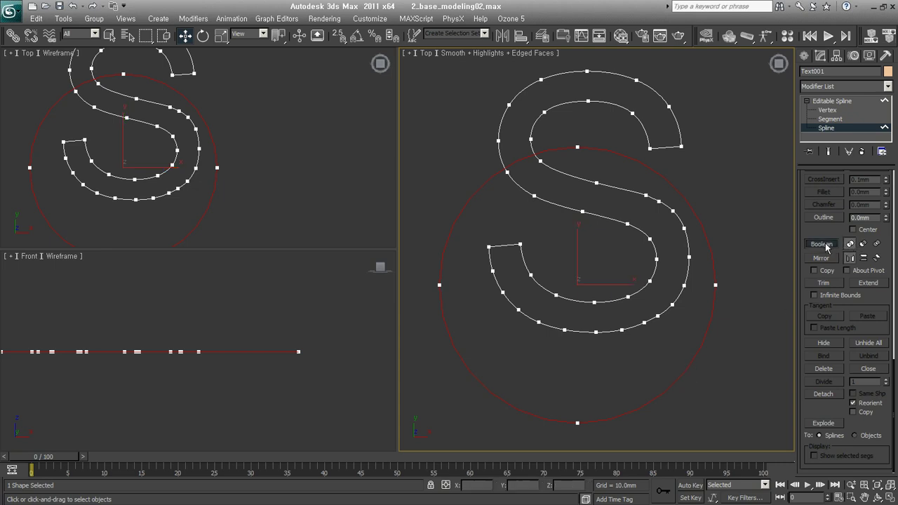
{"action": "left_click", "coordinate": [681, 145]}
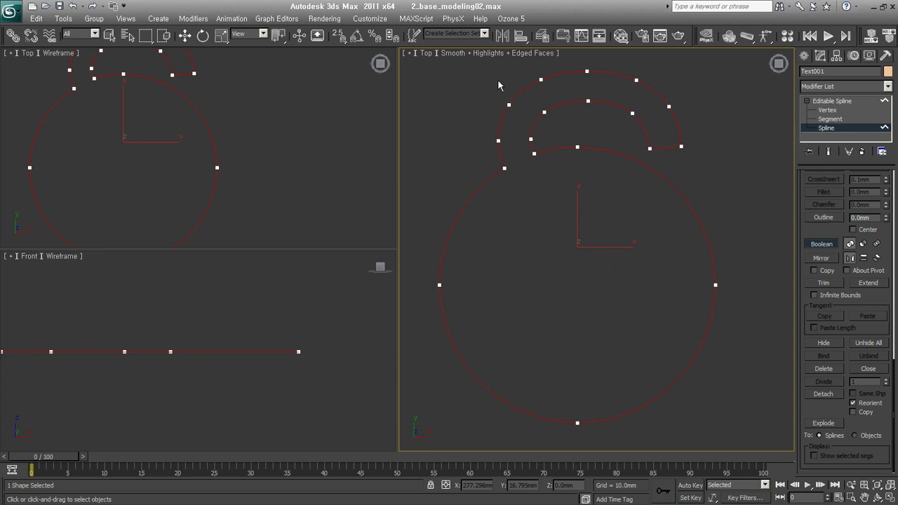
{"action": "key", "text": "ctrl+z"}
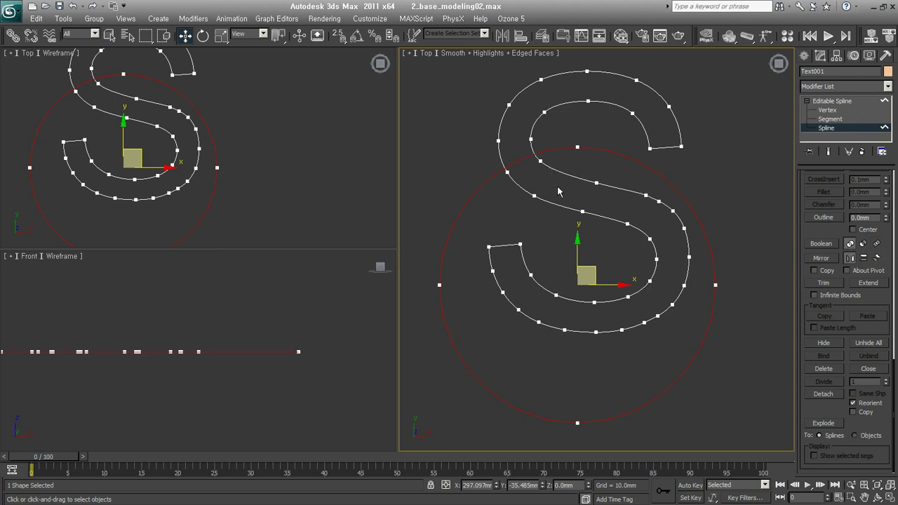
Step: Try a Boolean Intersection of the S with the circle, then undo it
{"action": "left_click", "coordinate": [876, 244]}
{"action": "left_click", "coordinate": [821, 244]}
{"action": "left_click", "coordinate": [687, 279]}
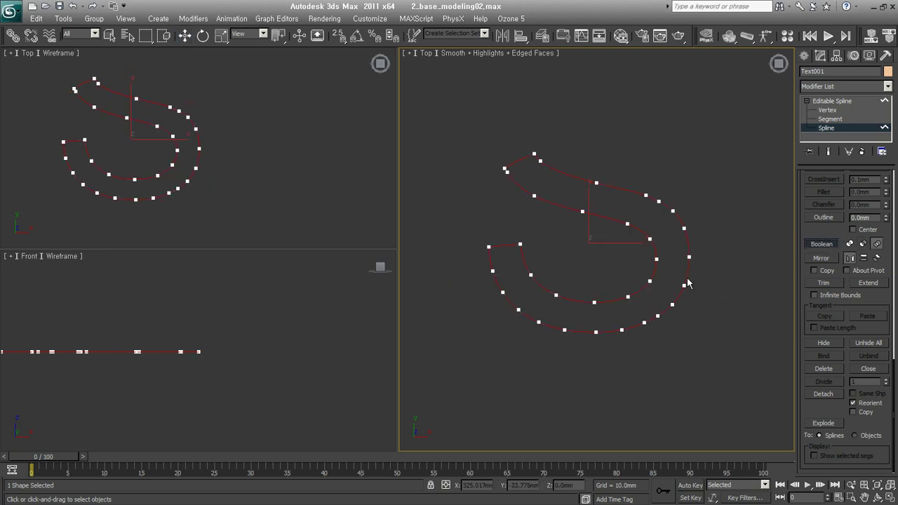
{"action": "key", "text": "ctrl+z"}
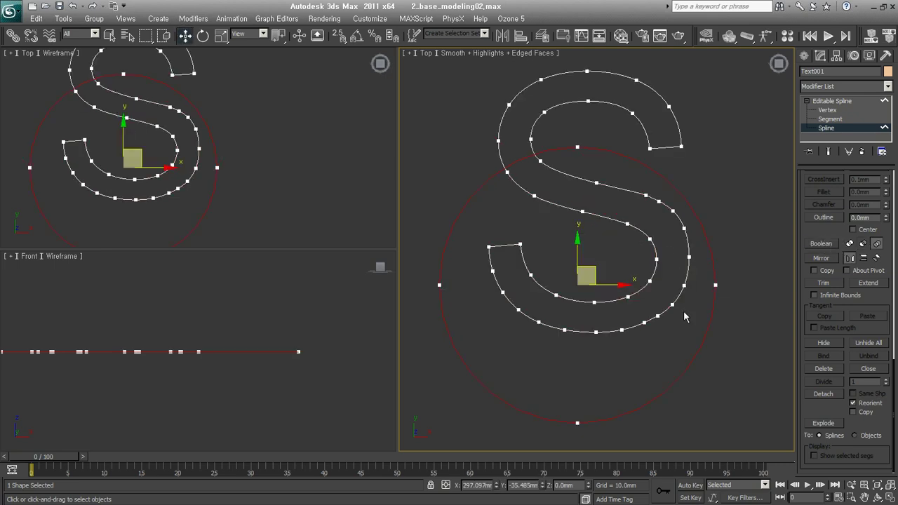
Step: Deselect the circle, zoom out to see both shapes, and choose Rectangle under Splines
{"action": "right_click", "coordinate": [683, 310]}
{"action": "left_click", "coordinate": [484, 385]}
{"action": "left_click", "coordinate": [717, 407]}
{"action": "middle_click_drag", "start_coordinate": [717, 407], "coordinate": [687, 370]}
{"action": "scroll", "coordinate": [690, 374], "scroll_direction": "down", "scroll_amount": 2}
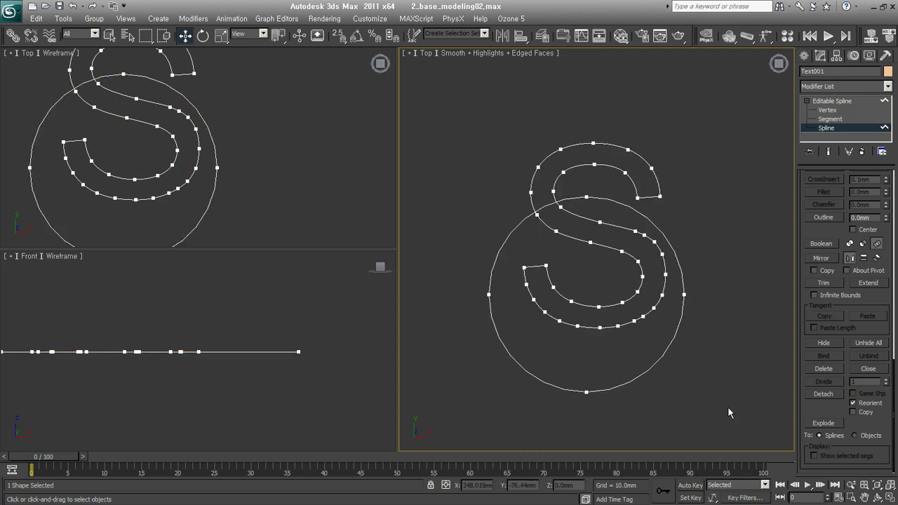
{"action": "left_click", "coordinate": [803, 56]}
{"action": "left_click", "coordinate": [858, 137]}
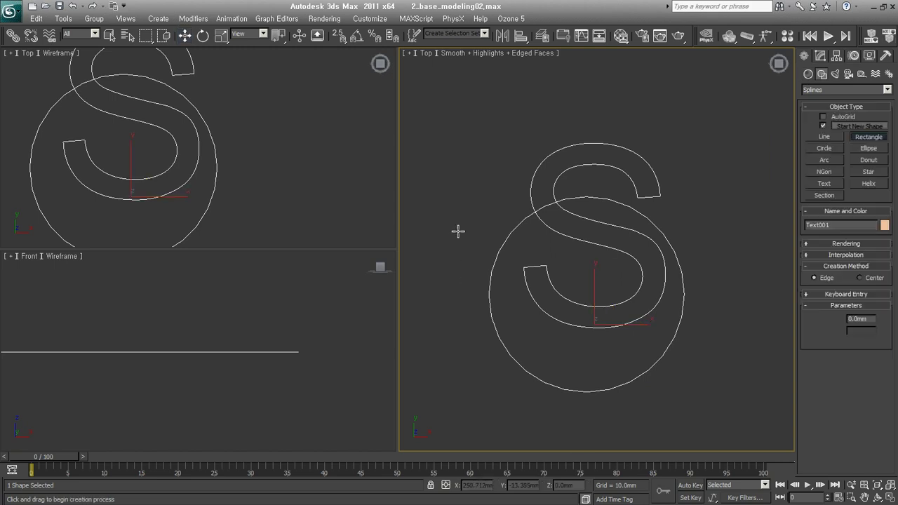
Step: Draw a rectangle over the circle and lower S, then start Attach on the S shape
{"action": "left_click_drag", "start_coordinate": [465, 220], "coordinate": [728, 405]}
{"action": "right_click", "coordinate": [691, 283]}
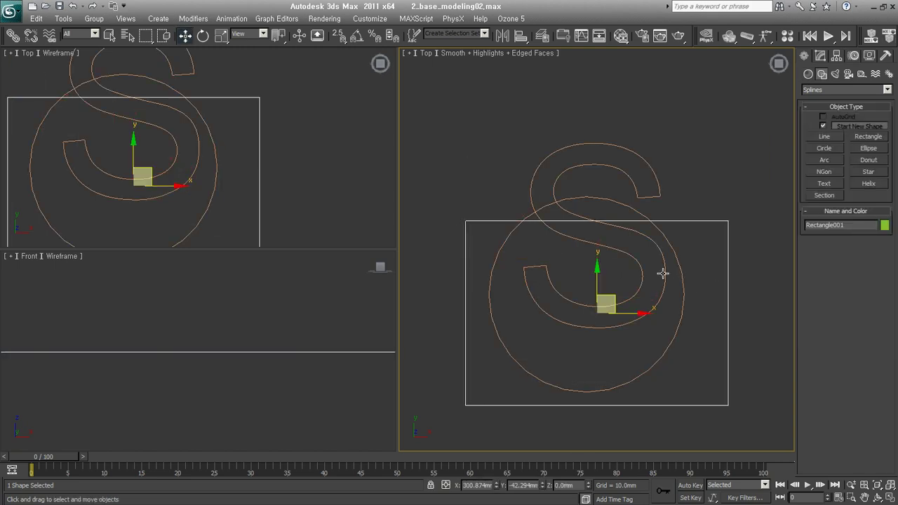
{"action": "left_click", "coordinate": [662, 276]}
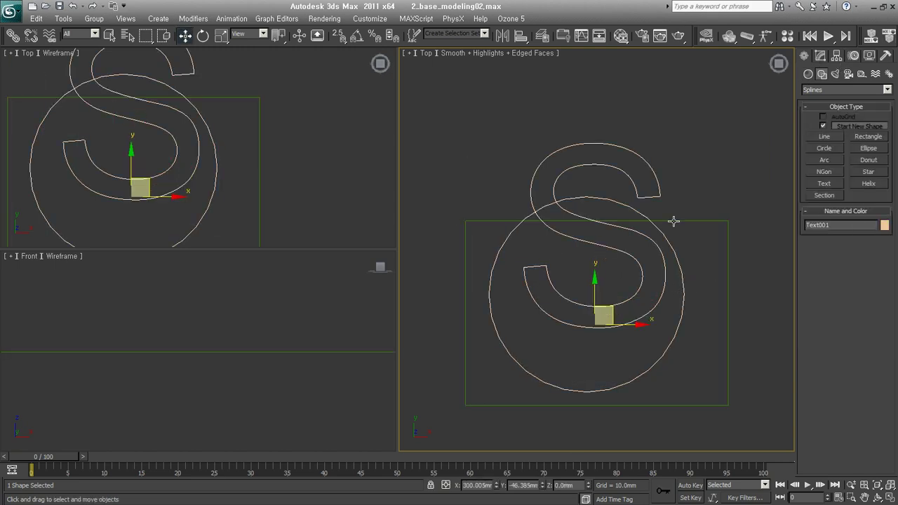
{"action": "left_click", "coordinate": [819, 56]}
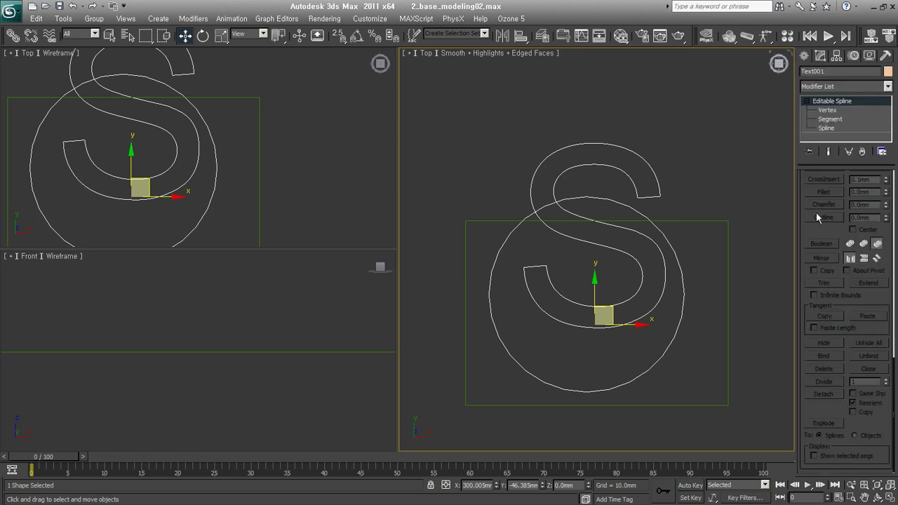
{"action": "scroll", "coordinate": [812, 231], "scroll_direction": "up", "scroll_amount": 5}
{"action": "left_click", "coordinate": [823, 315]}
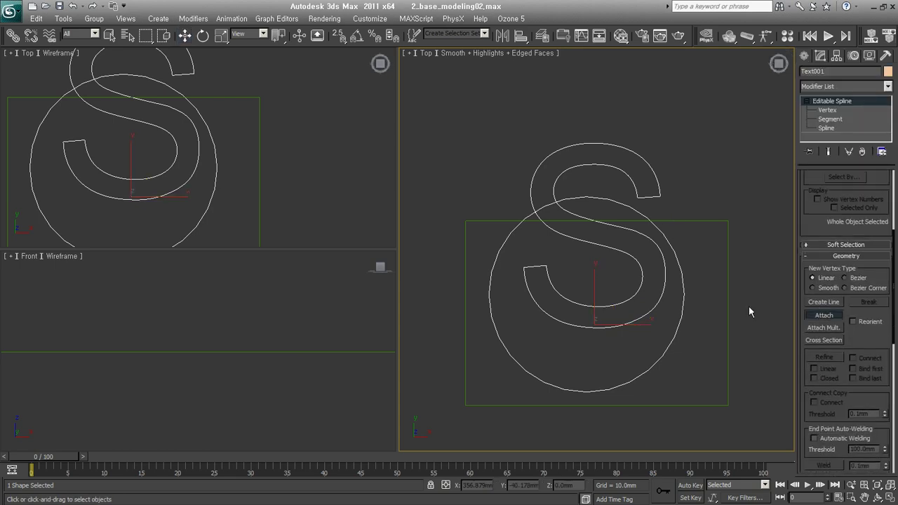
Step: Attach the rectangle to the S shape and adjust its corner vertices
{"action": "left_click", "coordinate": [728, 307]}
{"action": "left_click", "coordinate": [827, 110]}
{"action": "left_click_drag", "start_coordinate": [707, 193], "coordinate": [753, 450]}
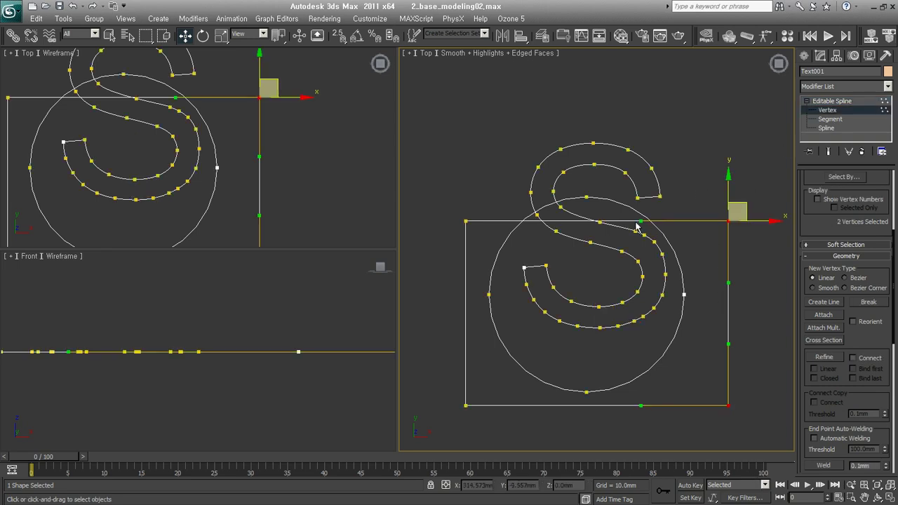
{"action": "left_click_drag", "start_coordinate": [736, 211], "coordinate": [735, 212]}
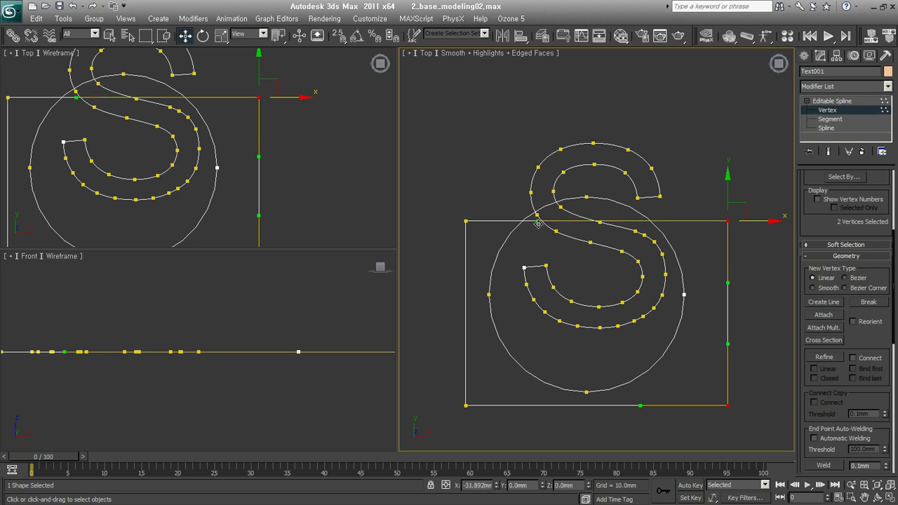
{"action": "left_click", "coordinate": [465, 222]}
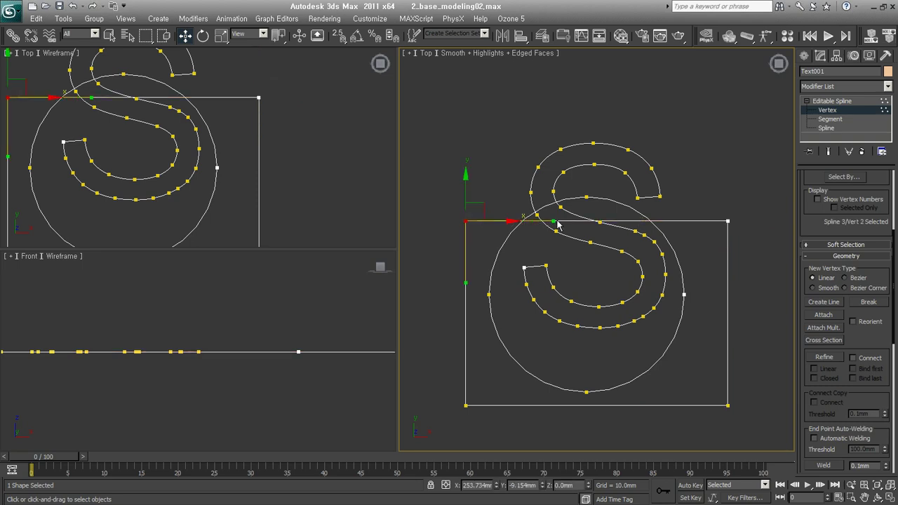
{"action": "left_click", "coordinate": [726, 221]}
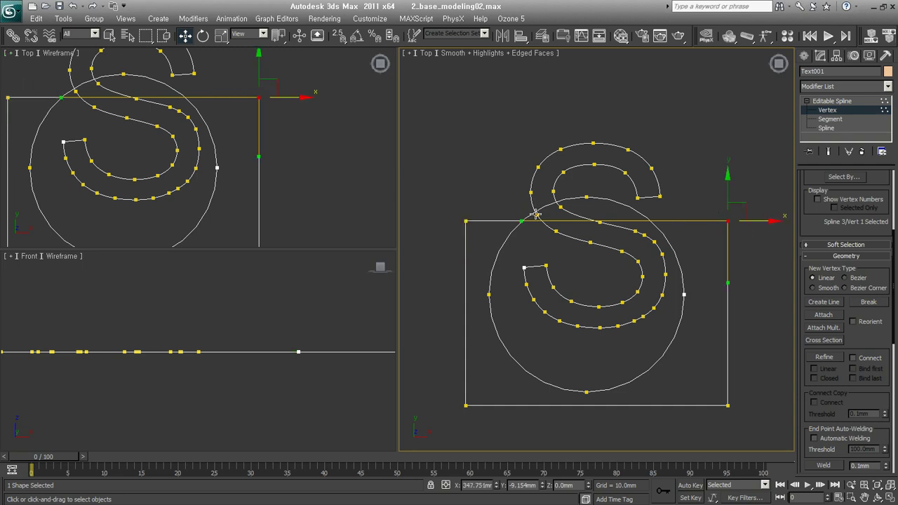
Step: Select the rectangle as a whole spline at Spline level
{"action": "left_click", "coordinate": [757, 275]}
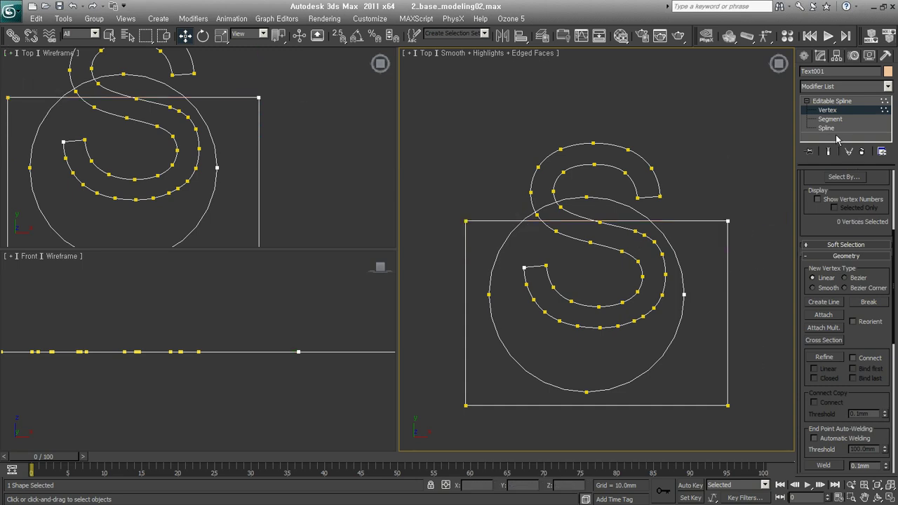
{"action": "key", "text": "3"}
{"action": "left_click", "coordinate": [727, 323]}
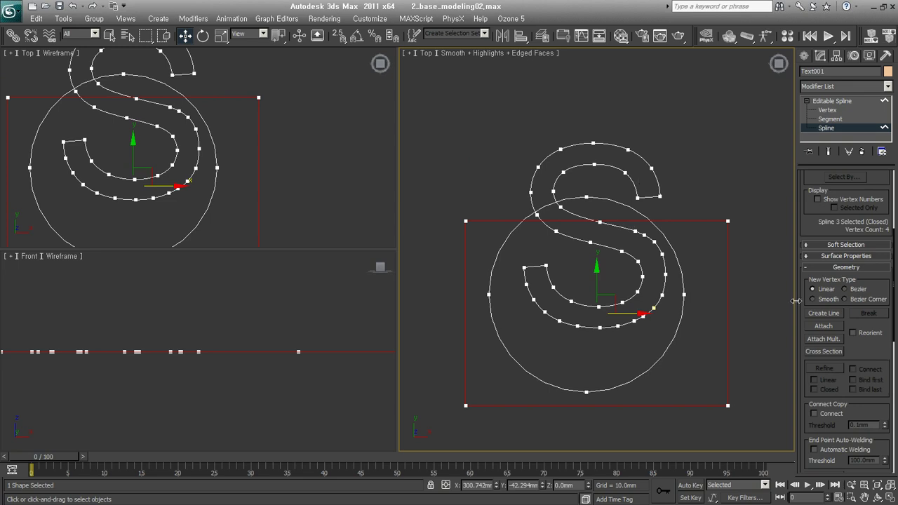
{"action": "scroll", "coordinate": [857, 357], "scroll_direction": "down", "scroll_amount": 5}
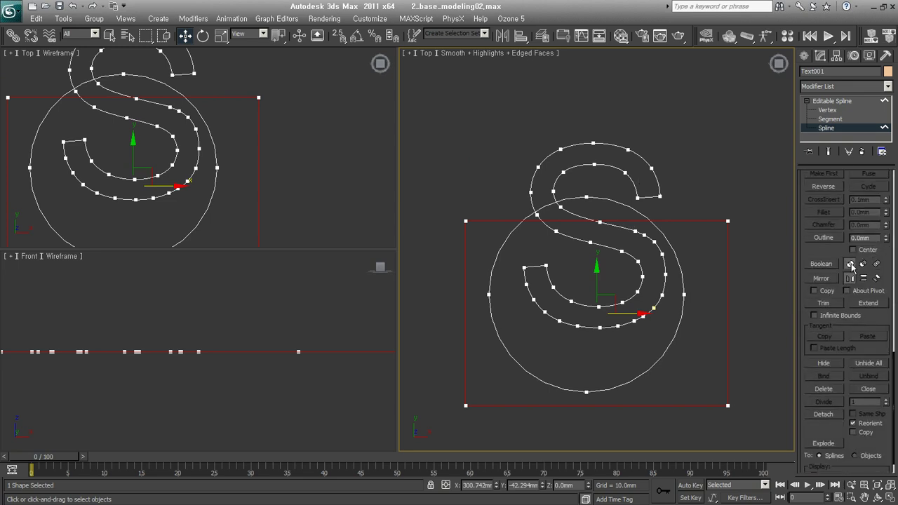
{"action": "left_click", "coordinate": [820, 264]}
{"action": "left_click", "coordinate": [863, 264]}
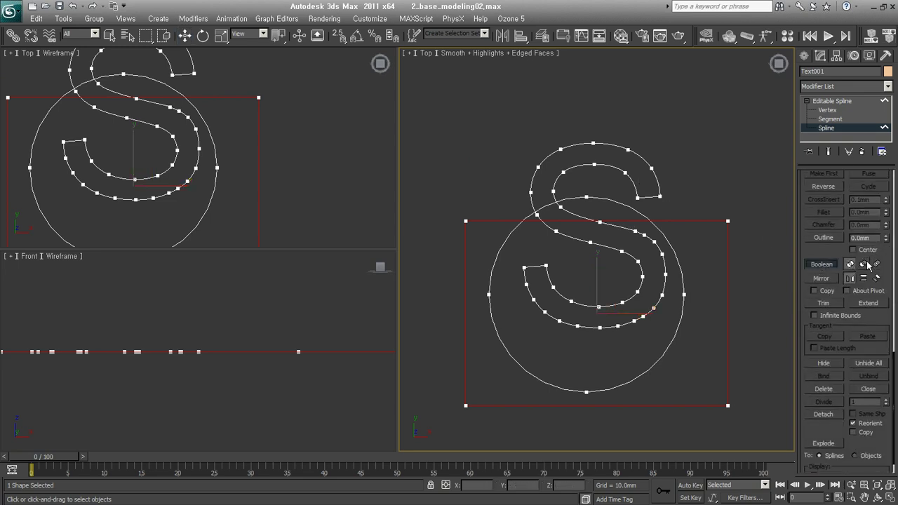
{"action": "left_click", "coordinate": [601, 164]}
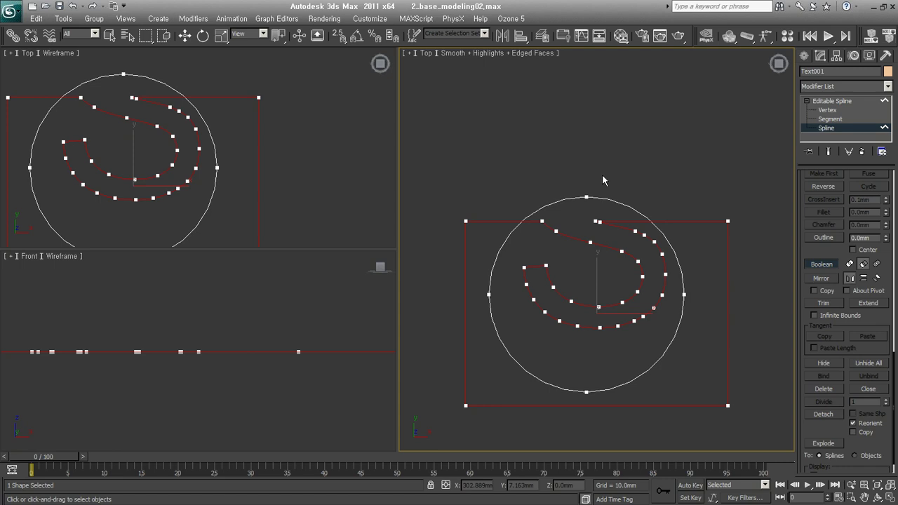
{"action": "key", "text": "ctrl+z"}
{"action": "right_click", "coordinate": [733, 237]}
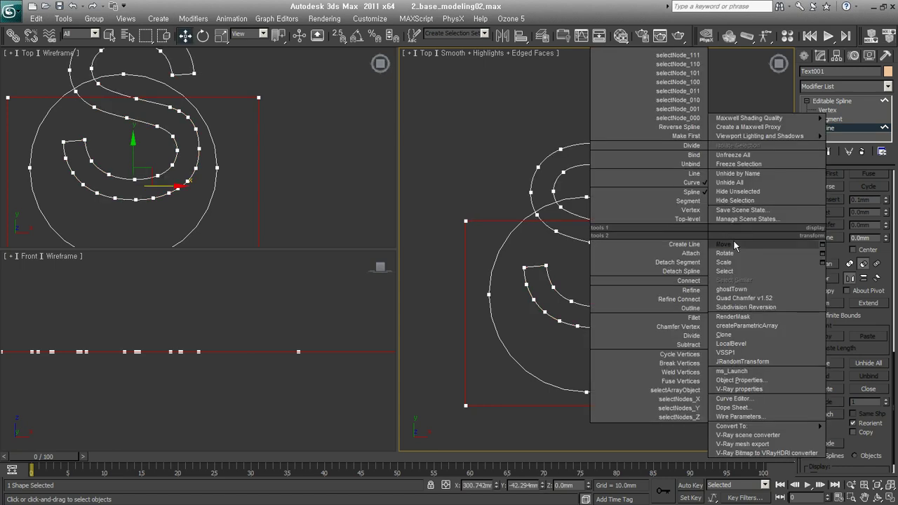
{"action": "left_click", "coordinate": [827, 110]}
{"action": "left_click_drag", "start_coordinate": [746, 202], "coordinate": [697, 423]}
{"action": "left_click", "coordinate": [775, 252]}
{"action": "left_click_drag", "start_coordinate": [758, 207], "coordinate": [725, 416]}
{"action": "left_click_drag", "start_coordinate": [470, 433], "coordinate": [435, 206], "text": "ctrl"}
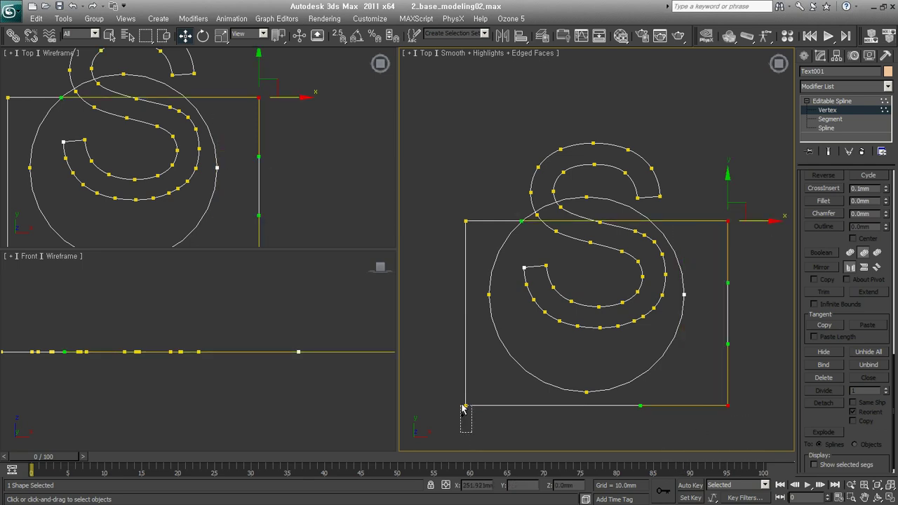
Step: Try a Boolean Subtraction at Spline level, then undo it
{"action": "right_click", "coordinate": [466, 225]}
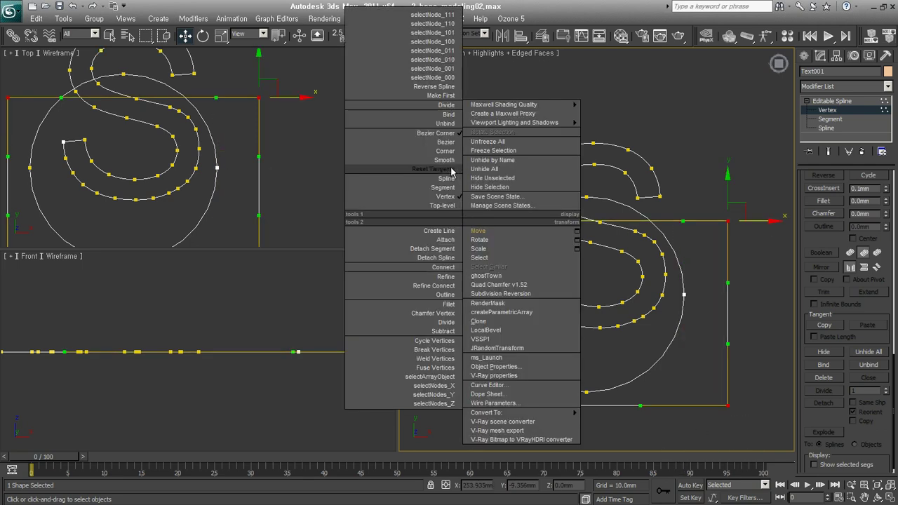
{"action": "left_click", "coordinate": [447, 157]}
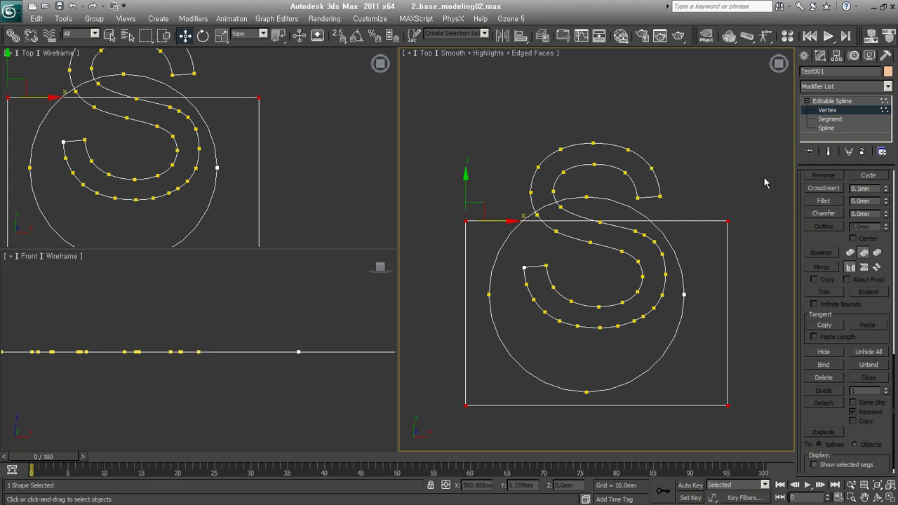
{"action": "key", "text": "3"}
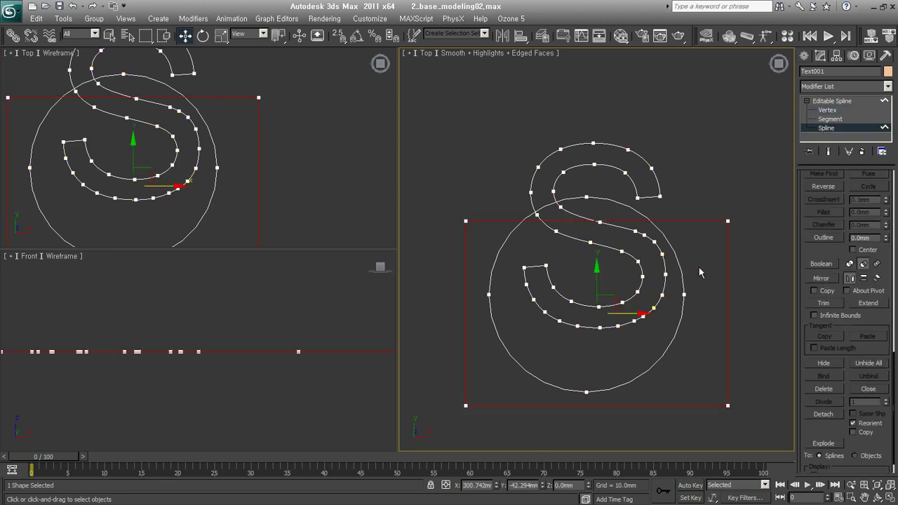
{"action": "left_click", "coordinate": [863, 264]}
{"action": "left_click", "coordinate": [821, 263]}
{"action": "left_click", "coordinate": [636, 191]}
{"action": "key", "text": "ctrl+z"}
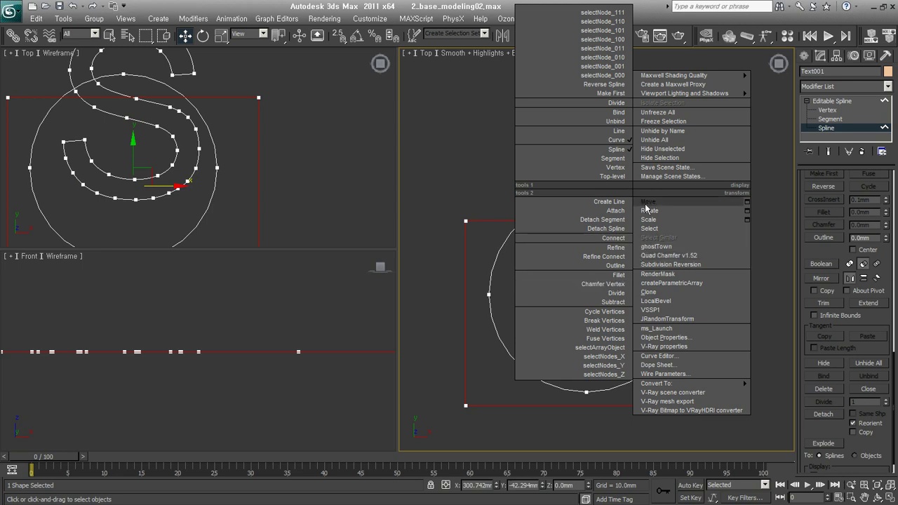
Step: Raise the rectangle's two bottom vertices slightly to just below the circle
{"action": "left_click", "coordinate": [648, 201]}
{"action": "left_click", "coordinate": [831, 101]}
{"action": "key", "text": "1"}
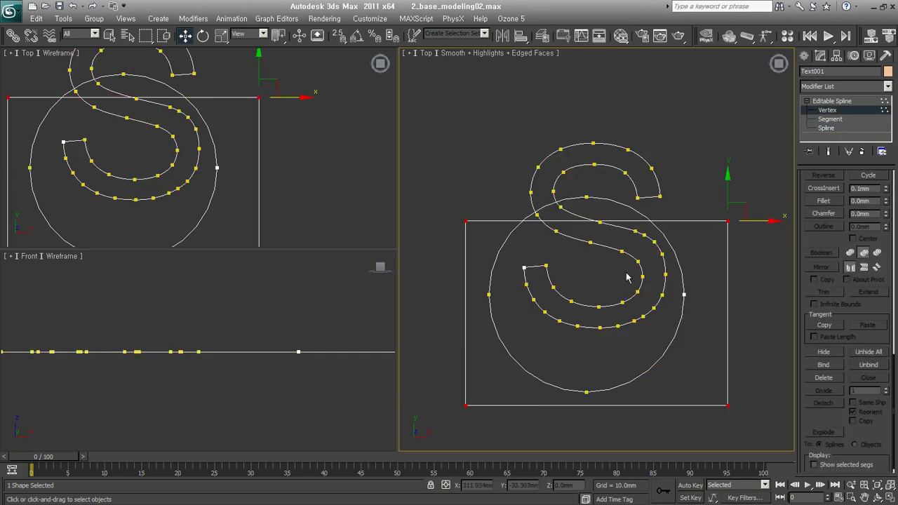
{"action": "left_click_drag", "start_coordinate": [450, 397], "coordinate": [774, 433]}
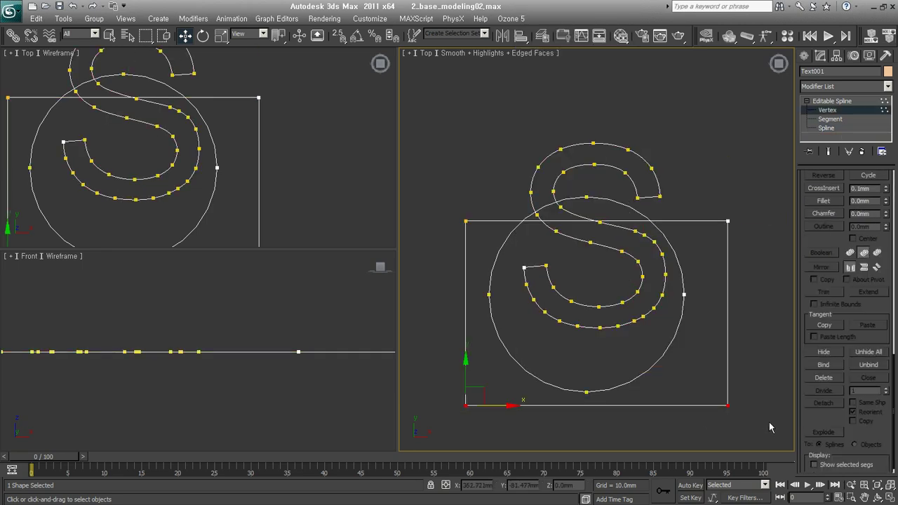
{"action": "left_click_drag", "start_coordinate": [469, 374], "coordinate": [468, 366]}
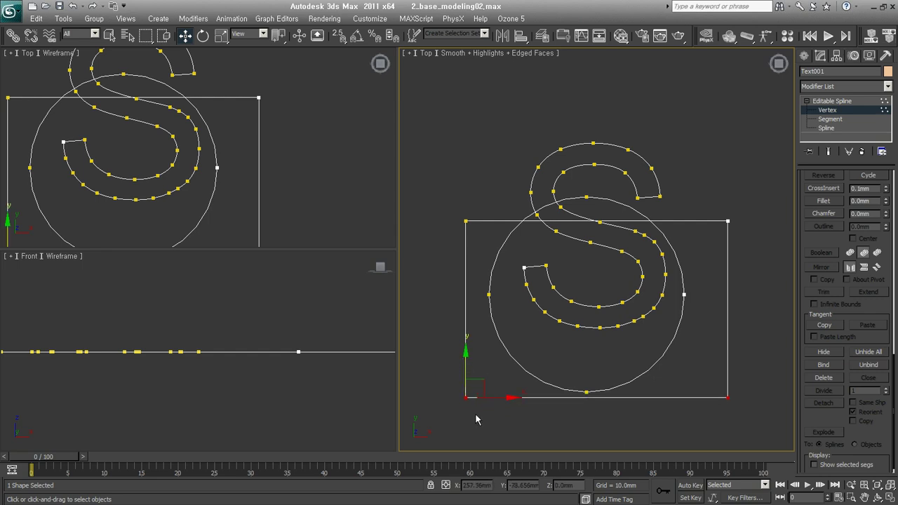
{"action": "left_click", "coordinate": [826, 128]}
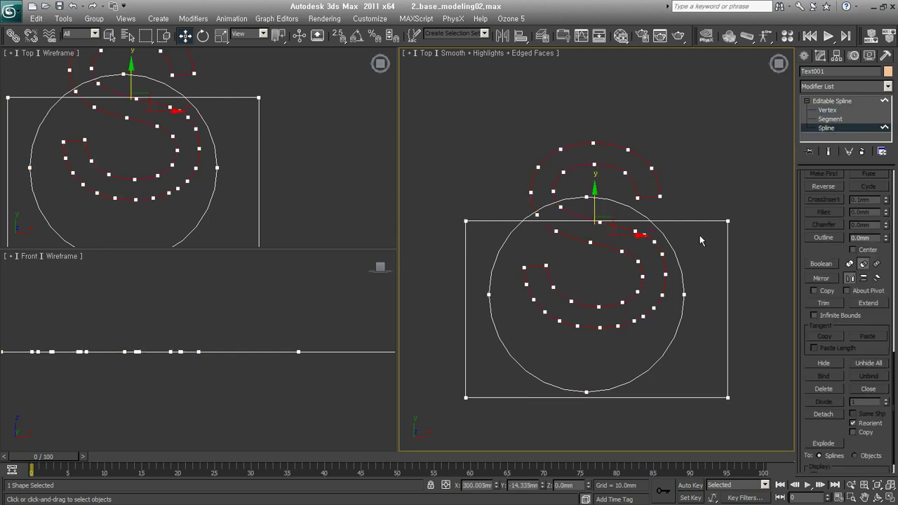
Step: Nudge the rectangle up and try a union of the circle into the S outline
{"action": "left_click", "coordinate": [687, 397]}
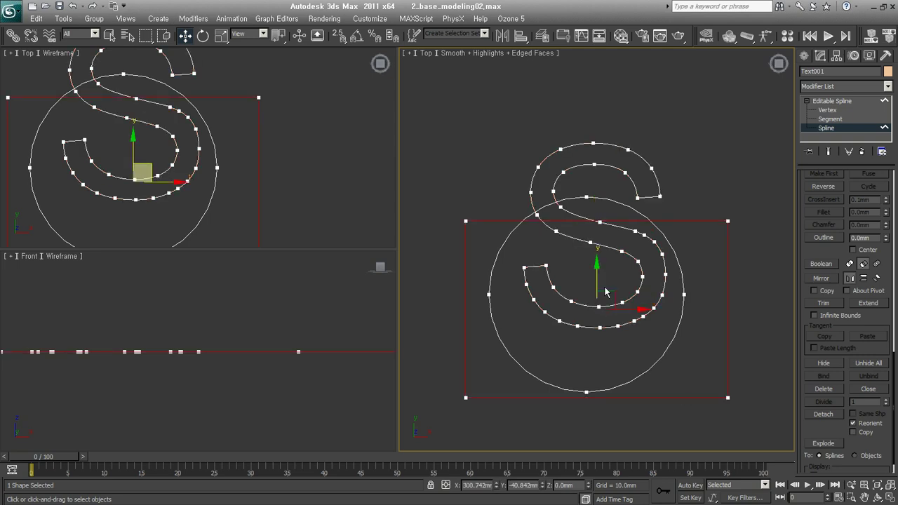
{"action": "left_click_drag", "start_coordinate": [597, 281], "coordinate": [597, 278]}
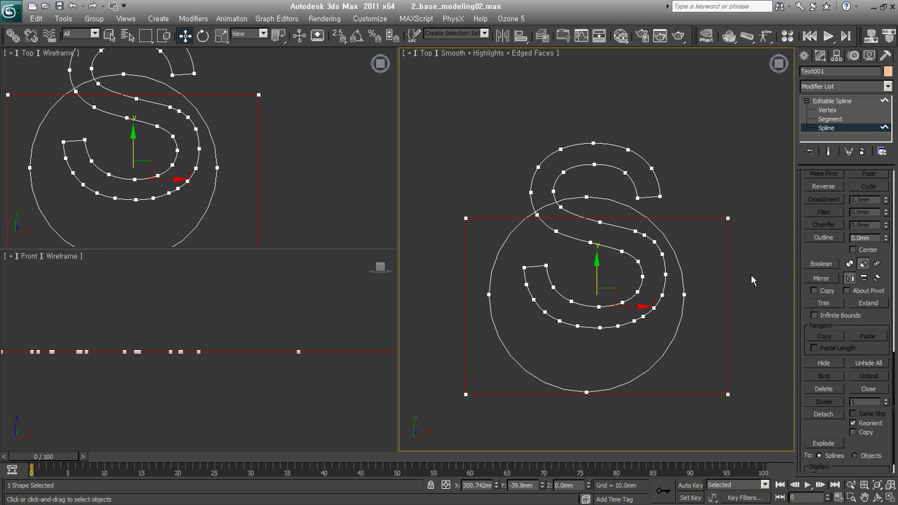
{"action": "left_click", "coordinate": [829, 266]}
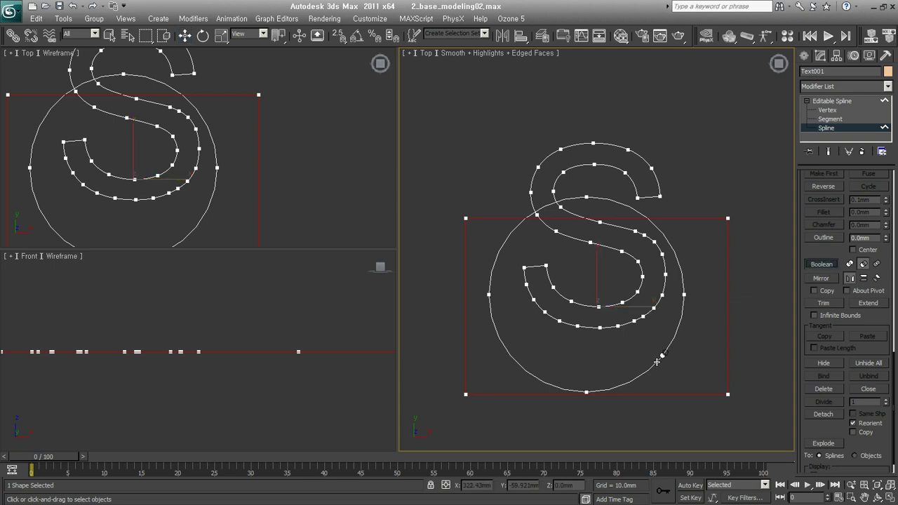
{"action": "left_click", "coordinate": [657, 360]}
{"action": "right_click", "coordinate": [729, 324]}
{"action": "left_click", "coordinate": [754, 314]}
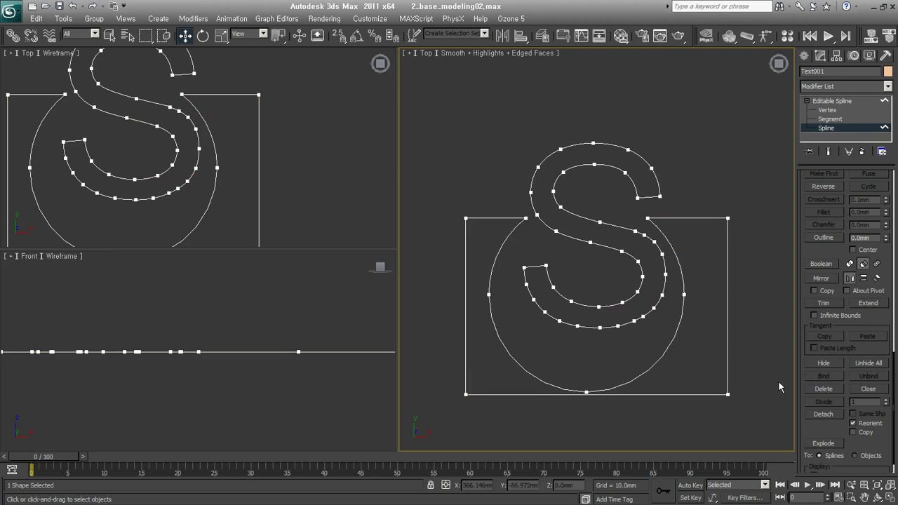
{"action": "left_click", "coordinate": [727, 312]}
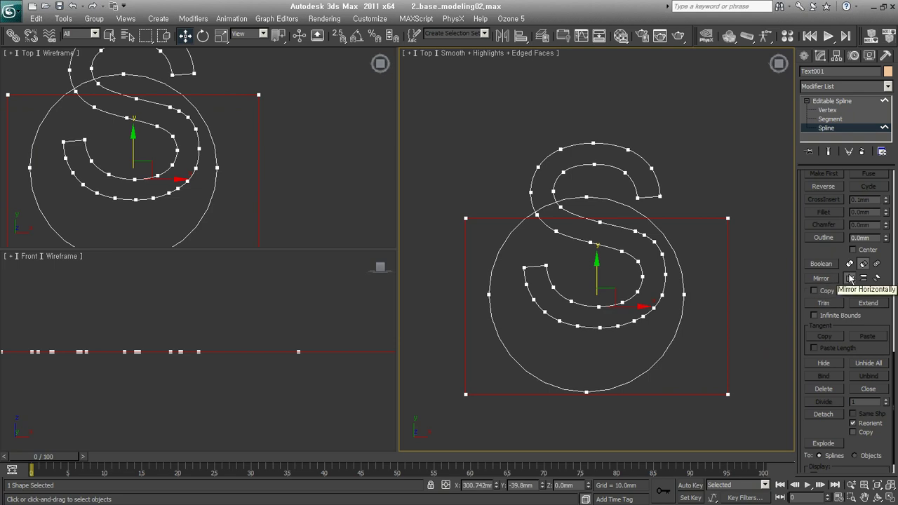
Step: Set Mirror to vertical with Copy and select the S spline
{"action": "left_click", "coordinate": [855, 278]}
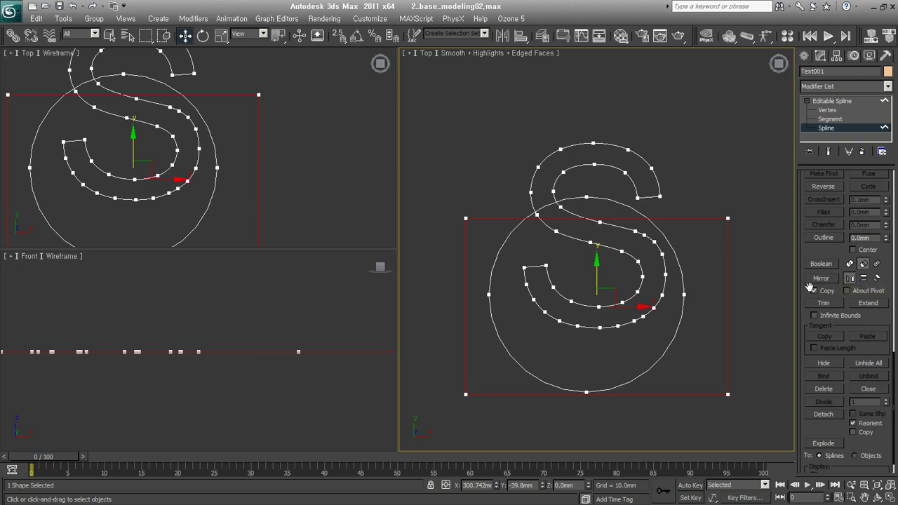
{"action": "left_click", "coordinate": [863, 278]}
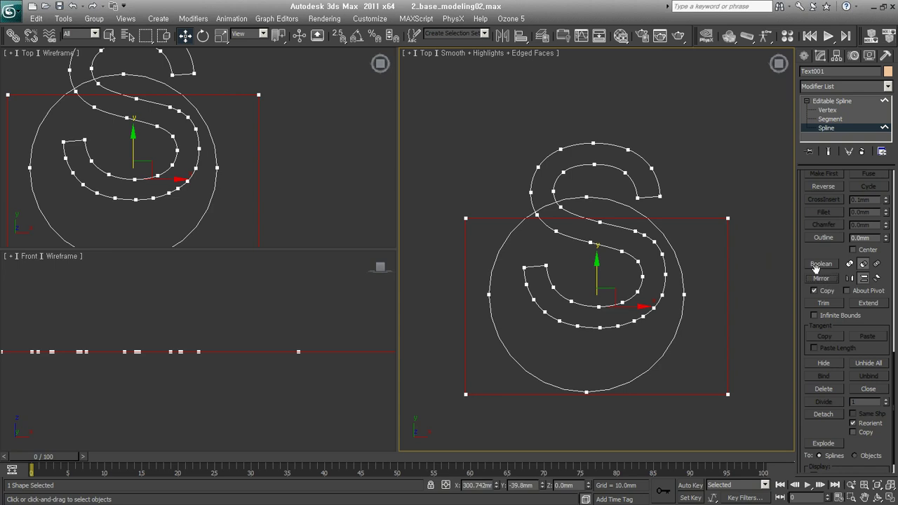
{"action": "left_click", "coordinate": [561, 209]}
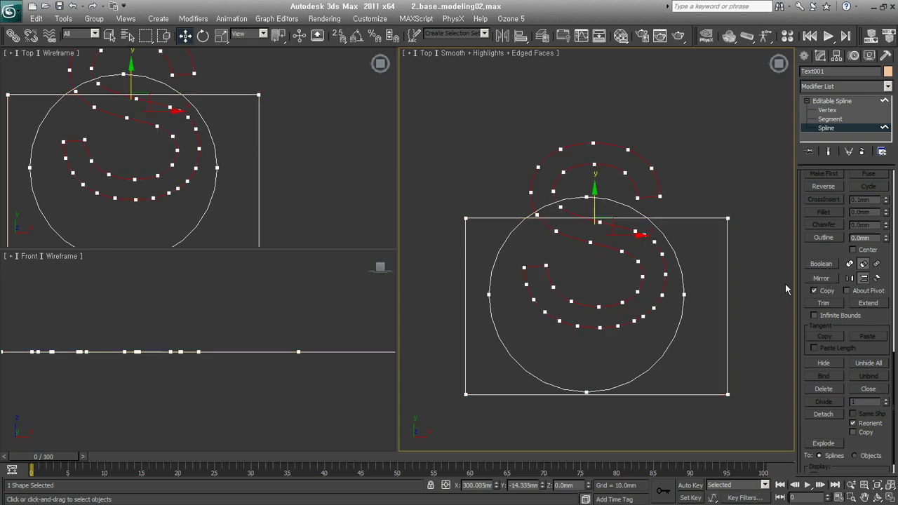
Step: Undo the mirrored S copy, turn off Copy, and set mirroring back to horizontal
{"action": "left_click", "coordinate": [821, 279]}
{"action": "key", "text": "ctrl+z"}
{"action": "right_click", "coordinate": [761, 324]}
{"action": "left_click", "coordinate": [815, 291]}
{"action": "left_click", "coordinate": [849, 279]}
Step: Trial-trim the rectangle's right, bottom and left edges and the line ends, then undo
{"action": "left_click", "coordinate": [822, 303]}
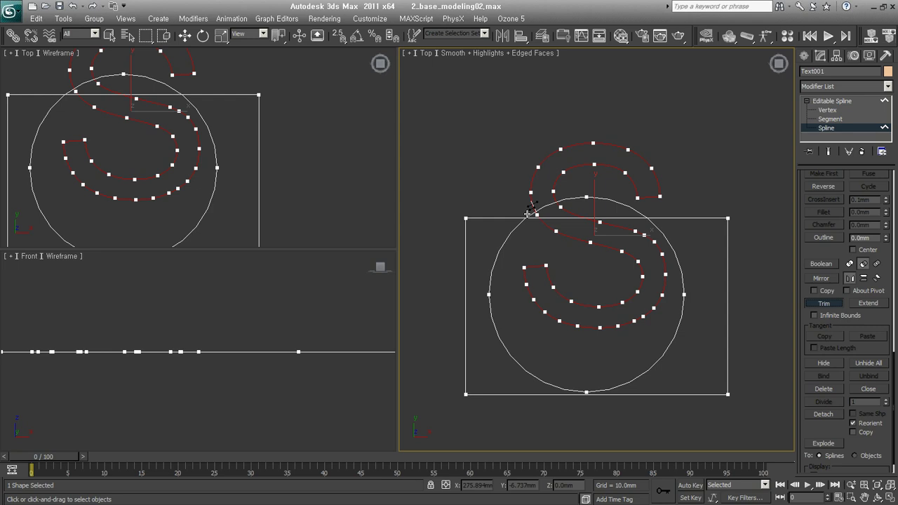
{"action": "left_click", "coordinate": [728, 306]}
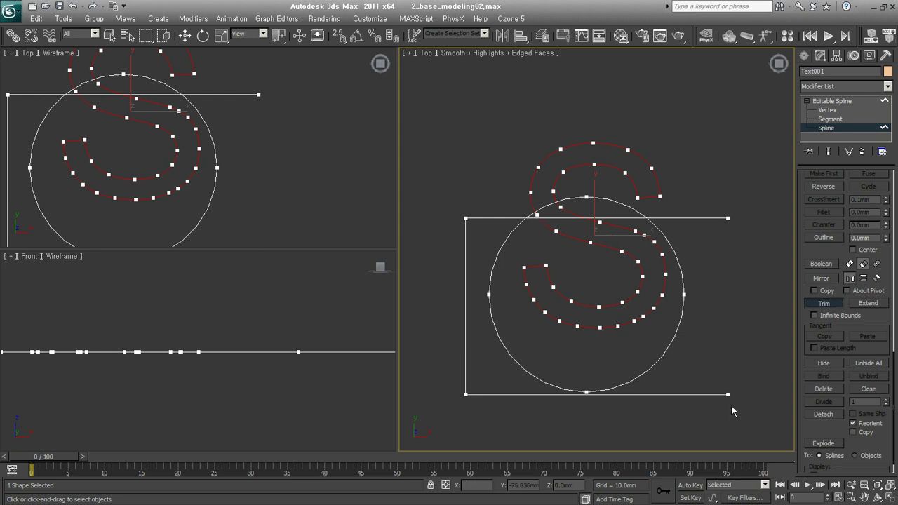
{"action": "left_click", "coordinate": [705, 393]}
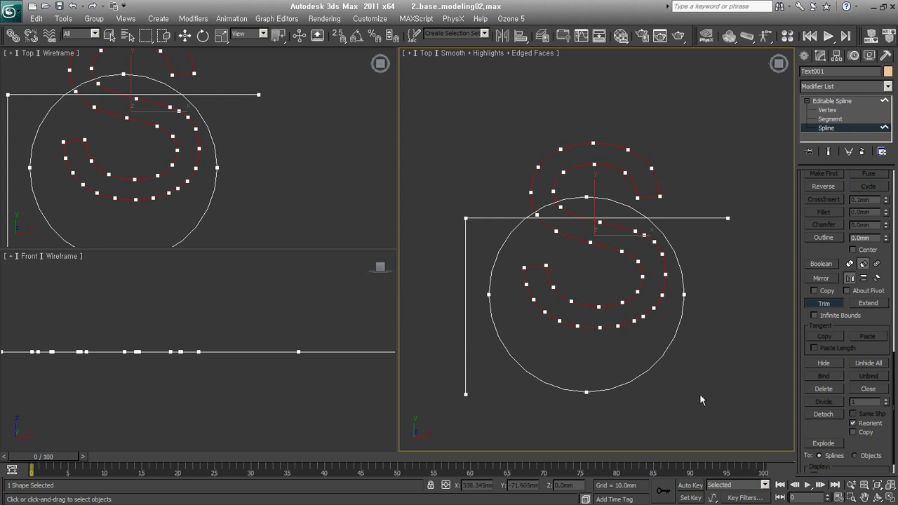
{"action": "left_click", "coordinate": [466, 379]}
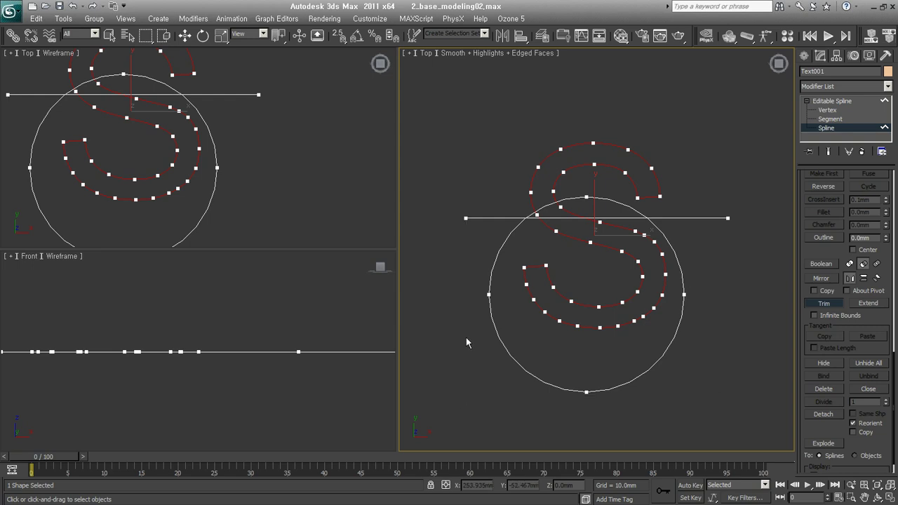
{"action": "left_click", "coordinate": [482, 218]}
{"action": "left_click", "coordinate": [691, 218]}
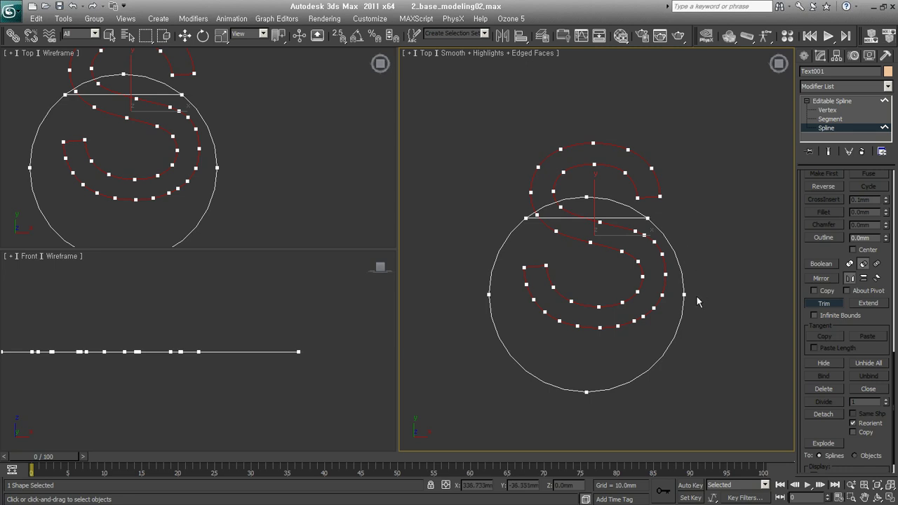
{"action": "key", "text": "ctrl+z"}
{"action": "key", "text": "ctrl+z"}
{"action": "key", "text": "ctrl+z"}
{"action": "key", "text": "ctrl+z"}
{"action": "key", "text": "ctrl+z"}
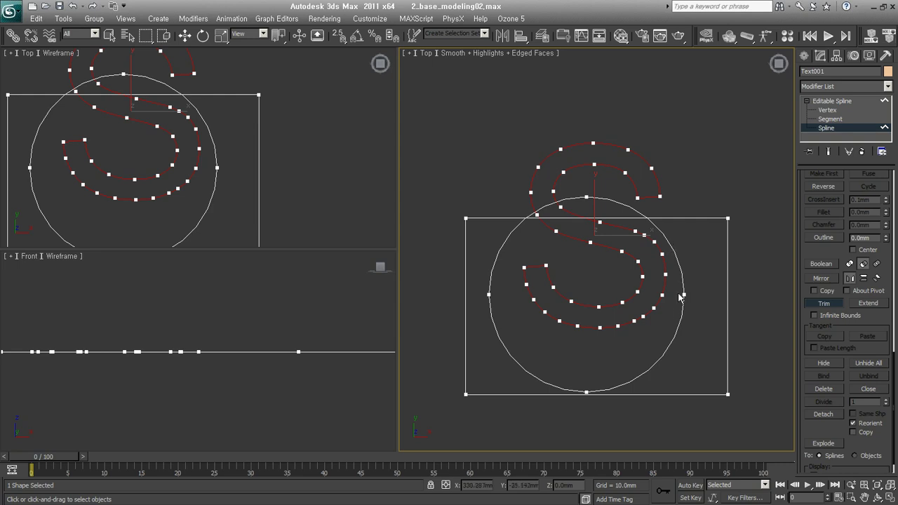
Step: Trim away the circle and the rectangle's top-edge pieces inside the S
{"action": "left_click", "coordinate": [675, 336]}
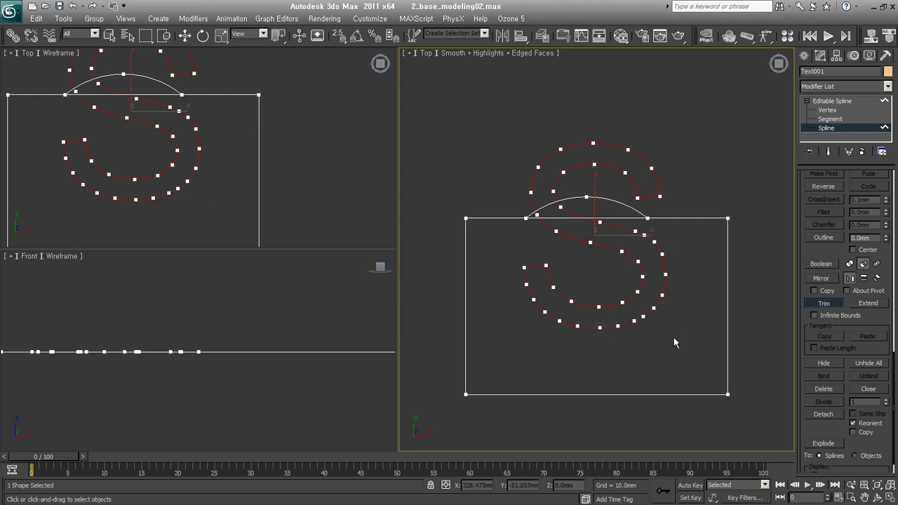
{"action": "left_click", "coordinate": [614, 217]}
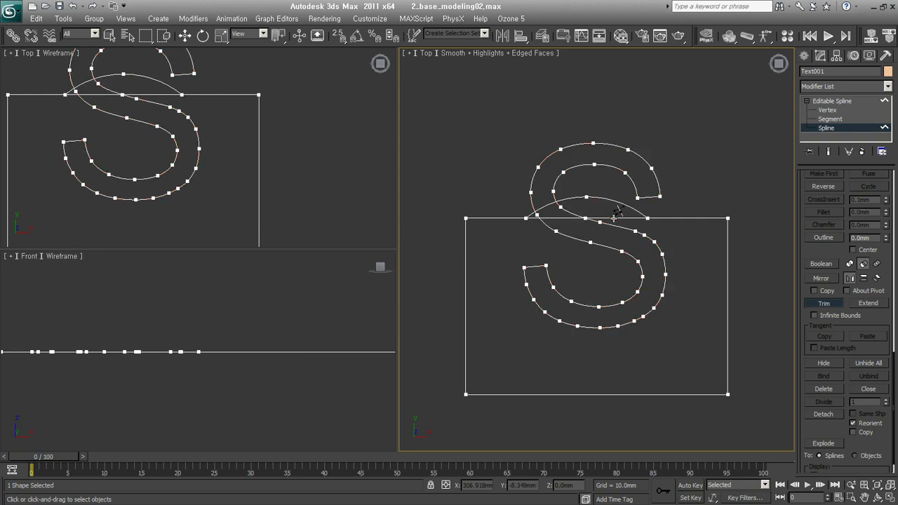
{"action": "key", "text": "ctrl+z"}
{"action": "left_click", "coordinate": [614, 217]}
{"action": "left_click", "coordinate": [567, 217]}
{"action": "left_click", "coordinate": [557, 218]}
{"action": "left_click", "coordinate": [534, 218]}
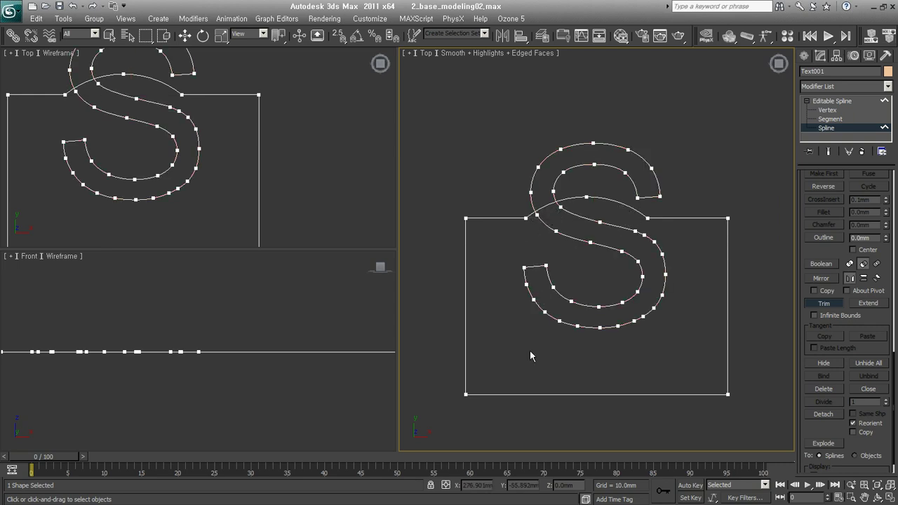
{"action": "right_click", "coordinate": [677, 360]}
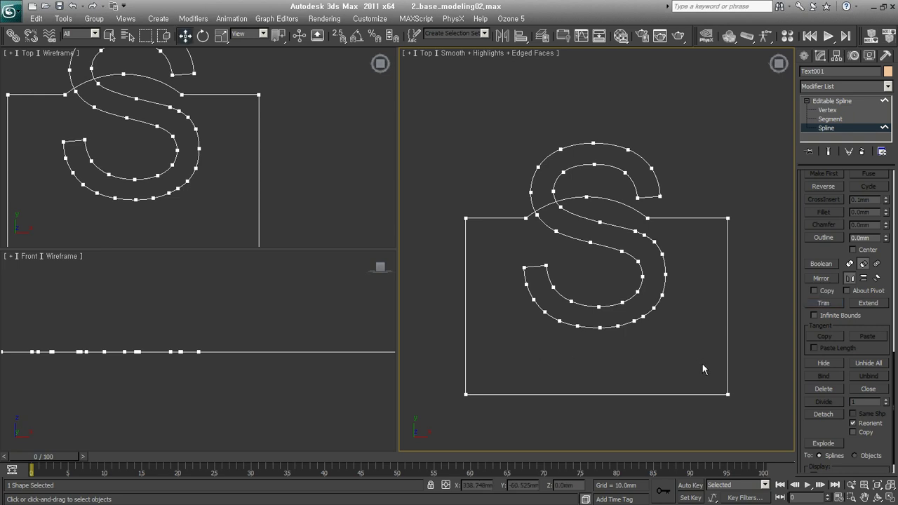
Step: Copy the rectangle's top segment off to the right at Segment level
{"action": "left_click", "coordinate": [727, 348]}
{"action": "middle_click_drag", "start_coordinate": [731, 293], "coordinate": [655, 328]}
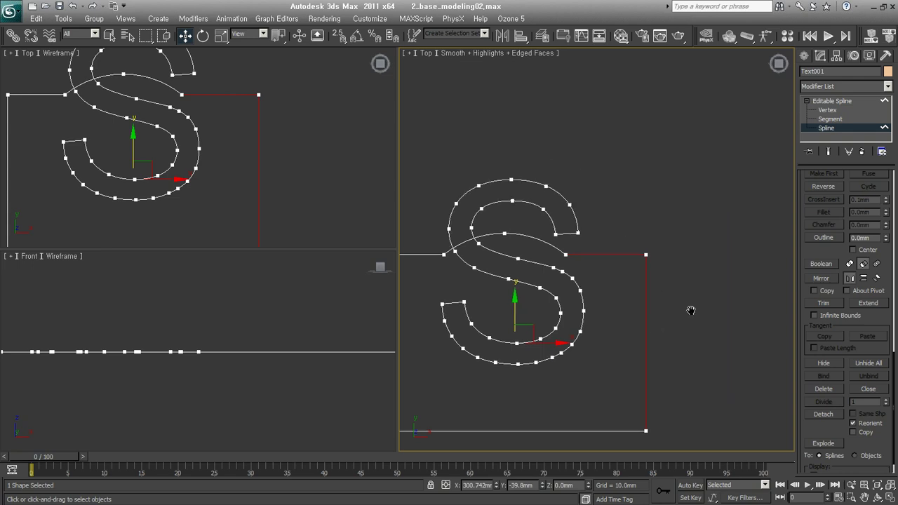
{"action": "left_click", "coordinate": [830, 119]}
{"action": "left_click", "coordinate": [596, 256]}
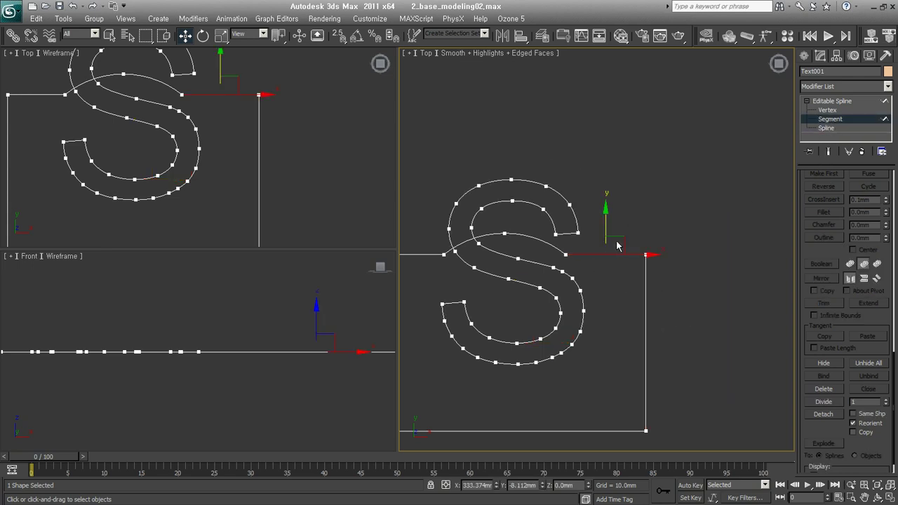
{"action": "left_click_drag", "start_coordinate": [654, 261], "coordinate": [777, 309], "text": "shift"}
{"action": "middle_click_drag", "start_coordinate": [716, 356], "coordinate": [681, 251]}
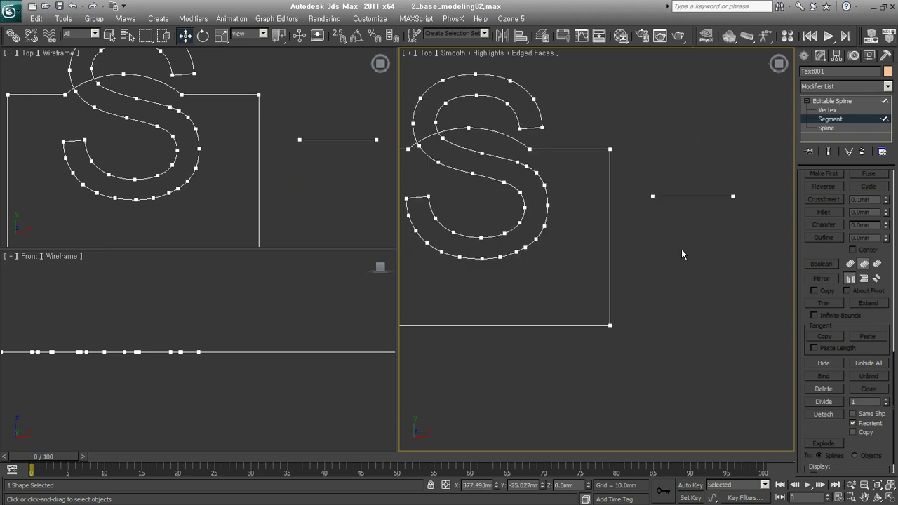
{"action": "left_click", "coordinate": [699, 196]}
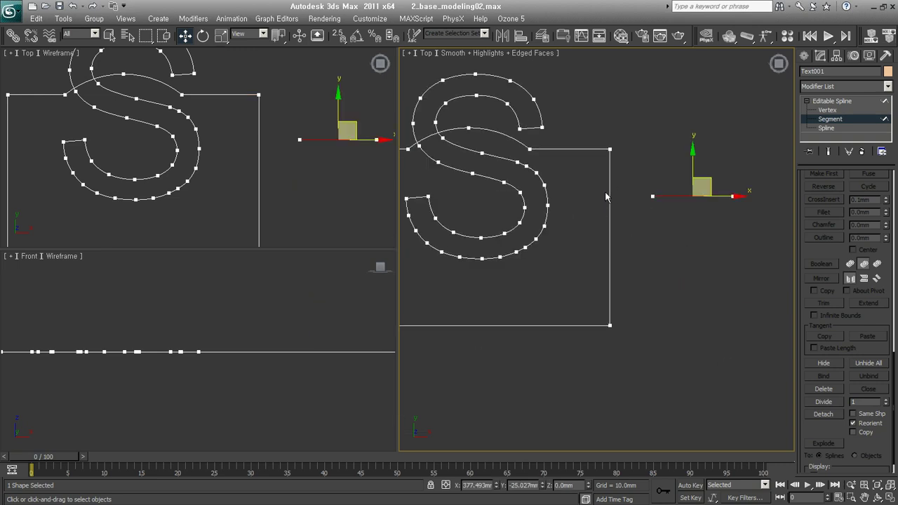
Step: Extend the copied line left until it meets the rectangle's edge
{"action": "left_click", "coordinate": [828, 127]}
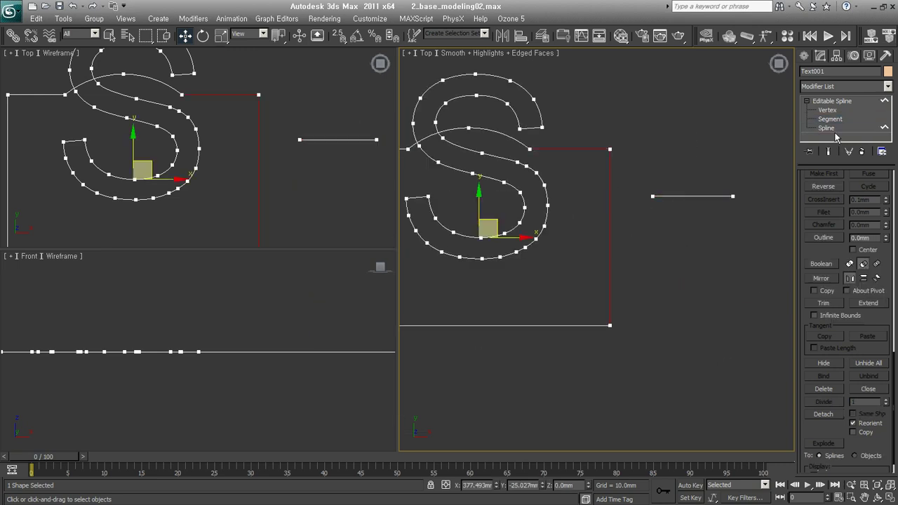
{"action": "left_click", "coordinate": [661, 232]}
{"action": "left_click", "coordinate": [868, 303]}
{"action": "left_click", "coordinate": [667, 197]}
{"action": "middle_click_drag", "start_coordinate": [582, 234], "coordinate": [668, 235]}
Step: Extend the top-edge stub to the S curve, then zoom out to check the joins
{"action": "left_click", "coordinate": [590, 151]}
{"action": "left_click", "coordinate": [526, 152]}
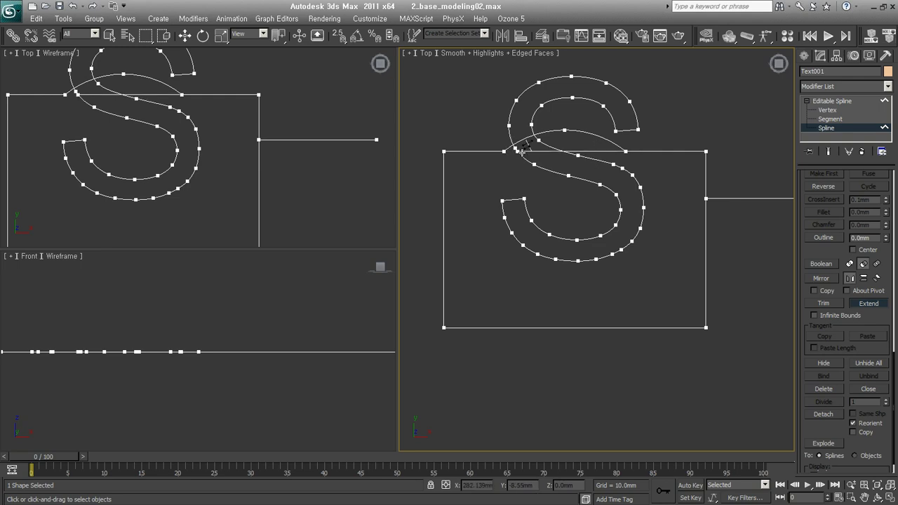
{"action": "middle_click_drag", "start_coordinate": [649, 264], "coordinate": [641, 309]}
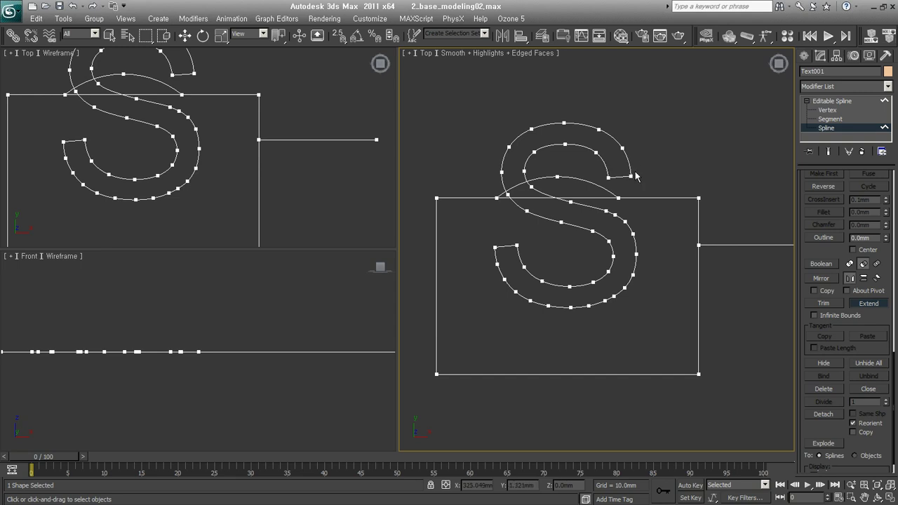
{"action": "middle_click_drag", "start_coordinate": [692, 370], "coordinate": [682, 334]}
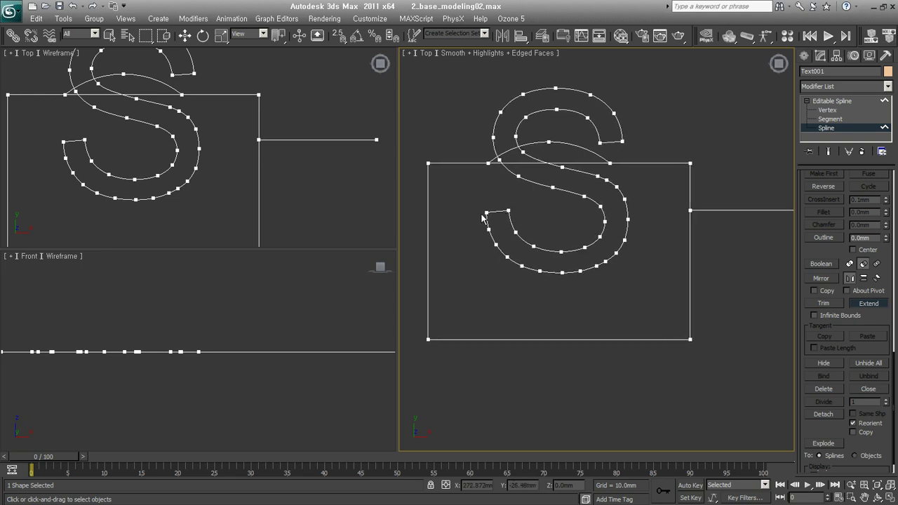
{"action": "middle_click_drag", "start_coordinate": [758, 276], "coordinate": [712, 311]}
{"action": "scroll", "coordinate": [711, 311], "scroll_direction": "down", "scroll_amount": 2}
{"action": "scroll", "coordinate": [603, 344], "scroll_direction": "down", "scroll_amount": 3}
{"action": "middle_click_drag", "start_coordinate": [603, 344], "coordinate": [605, 330]}
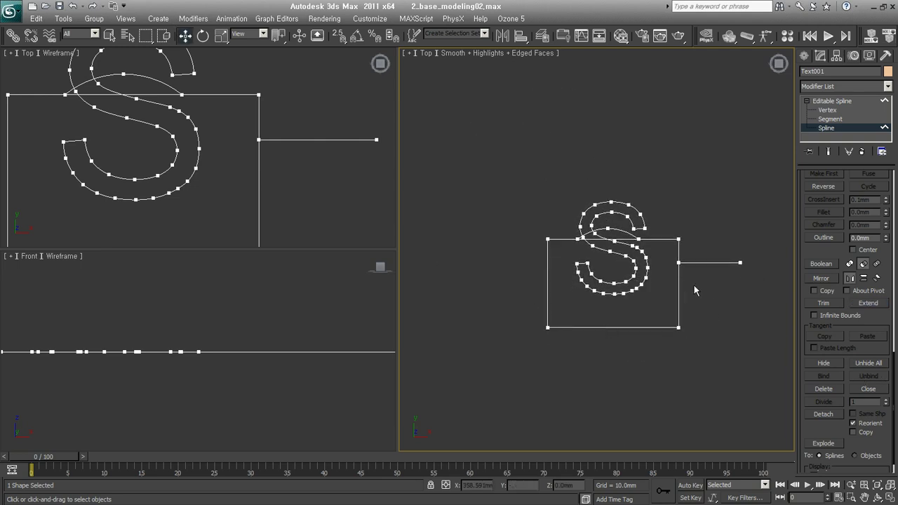
Step: Move the horizontal line spline up and to the right
{"action": "middle_click_drag", "start_coordinate": [730, 298], "coordinate": [598, 311]}
{"action": "left_click", "coordinate": [594, 290]}
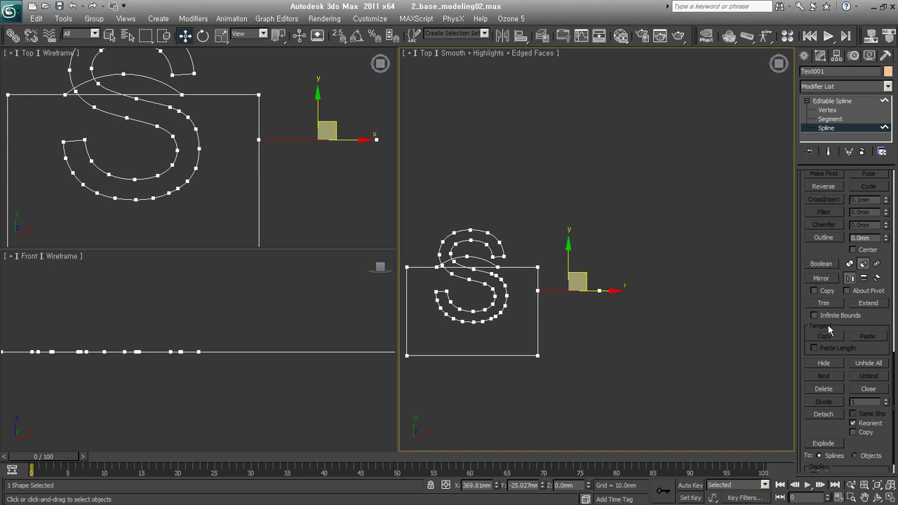
{"action": "left_click_drag", "start_coordinate": [587, 285], "coordinate": [615, 195]}
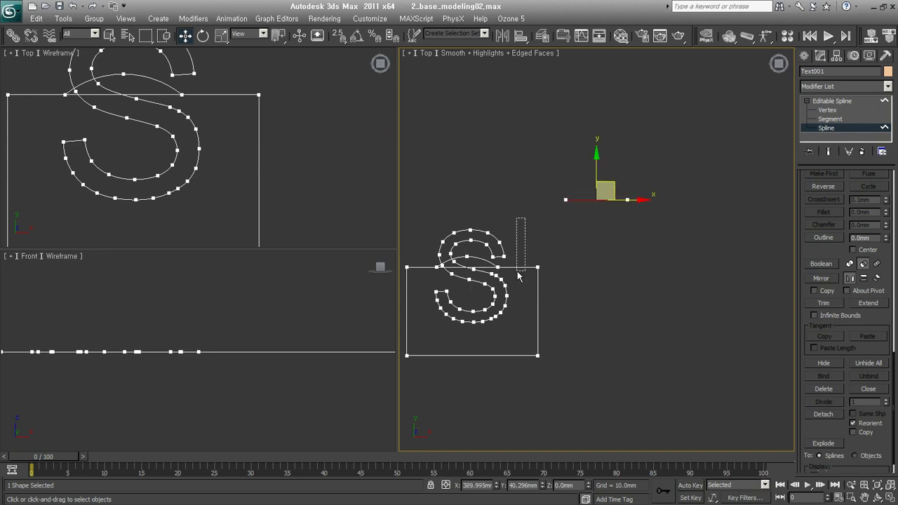
Step: Delete the S spline and the spline on the rectangle's right side
{"action": "mouse_move", "coordinate": [525, 217]}
{"action": "left_mouse_down"}
{"action": "mouse_move", "coordinate": [489, 287]}
{"action": "mouse_move", "coordinate": [678, 167]}
{"action": "left_mouse_up"}
{"action": "key", "text": "Delete"}
{"action": "left_click", "coordinate": [538, 297]}
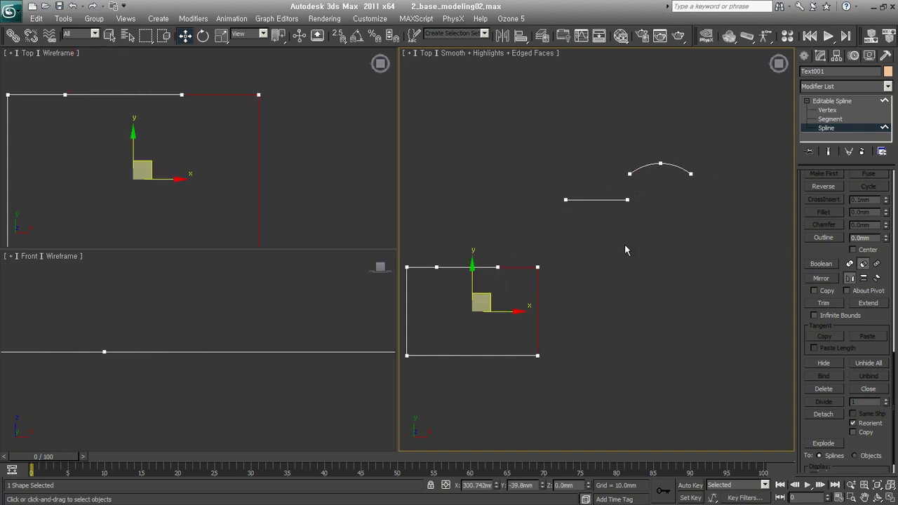
{"action": "left_click_drag", "start_coordinate": [491, 299], "coordinate": [505, 290]}
{"action": "key", "text": "Delete"}
Step: Move the top segment and the L-shaped spline up near the other lines
{"action": "mouse_move", "coordinate": [507, 267]}
{"action": "left_mouse_down"}
{"action": "mouse_move", "coordinate": [583, 265]}
{"action": "mouse_move", "coordinate": [648, 239]}
{"action": "left_mouse_up"}
{"action": "left_click", "coordinate": [643, 300]}
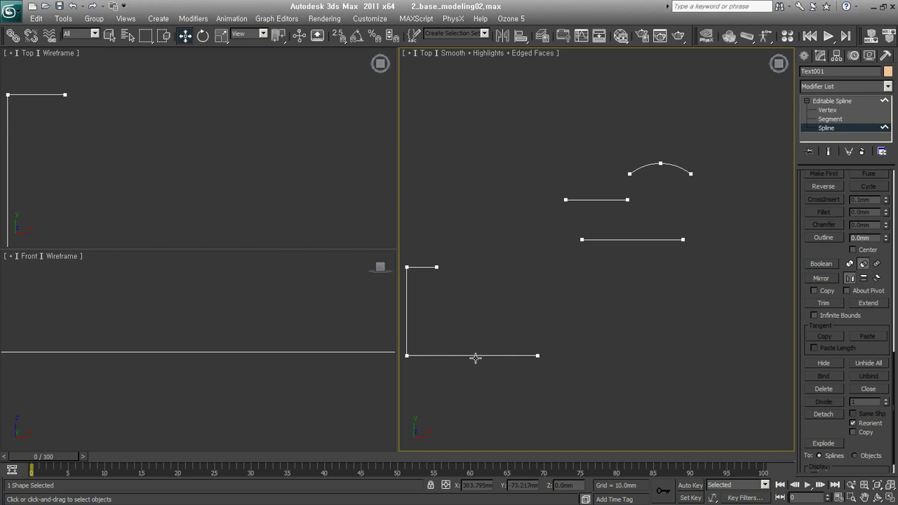
{"action": "left_click_drag", "start_coordinate": [475, 358], "coordinate": [522, 271]}
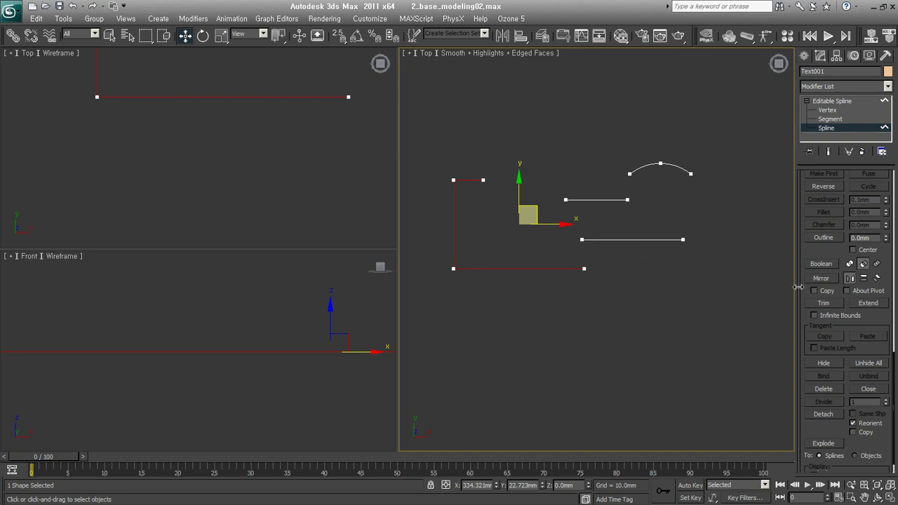
Step: Trim a gap out of the L-shaped spline's vertical side
{"action": "left_click", "coordinate": [824, 303]}
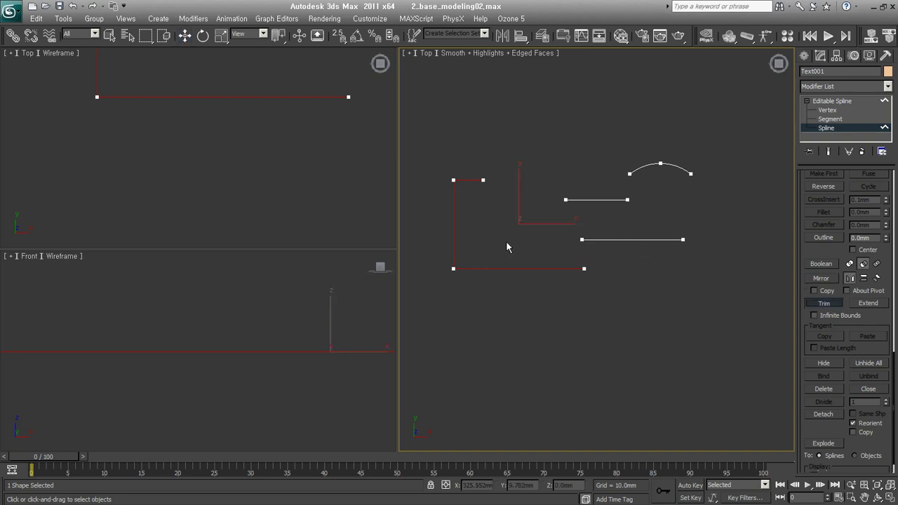
{"action": "left_click", "coordinate": [455, 220]}
{"action": "left_click", "coordinate": [456, 210]}
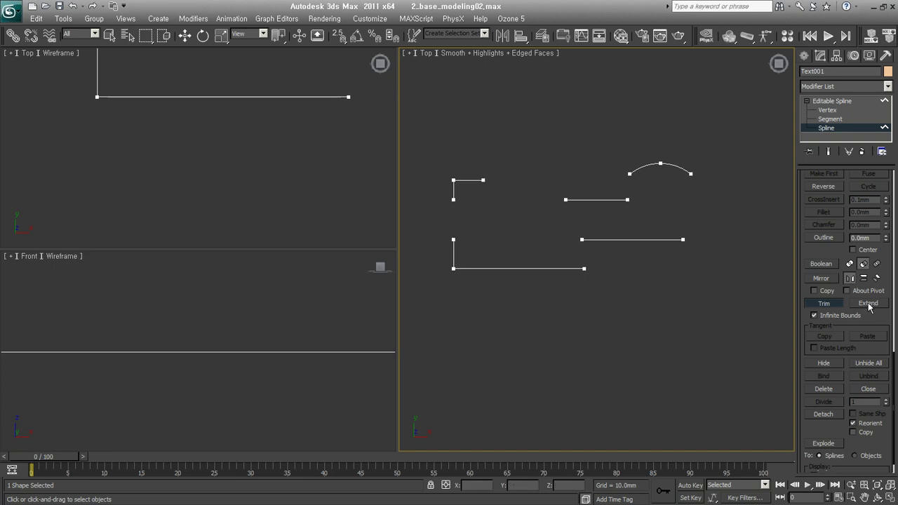
Step: Undo the trim and switch to Extend with Infinite Bounds
{"action": "key", "text": "ctrl+z"}
{"action": "left_click", "coordinate": [832, 306]}
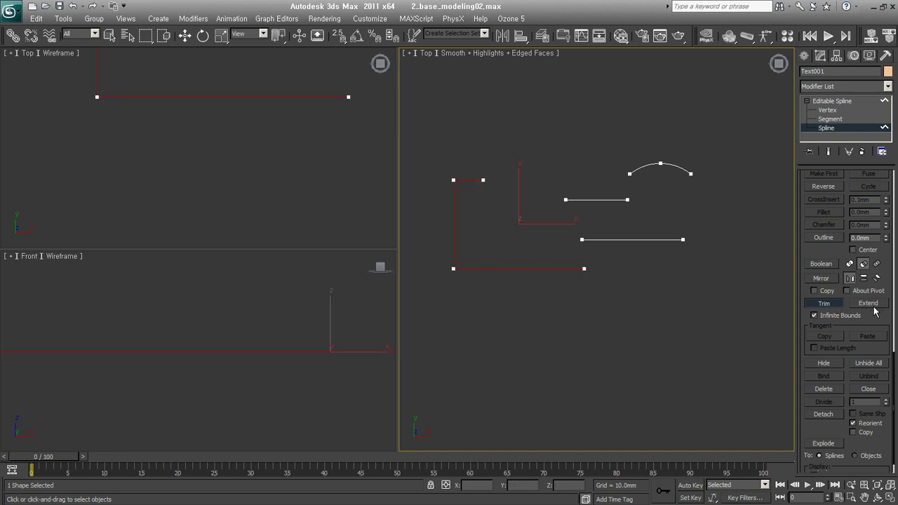
{"action": "left_click", "coordinate": [874, 307]}
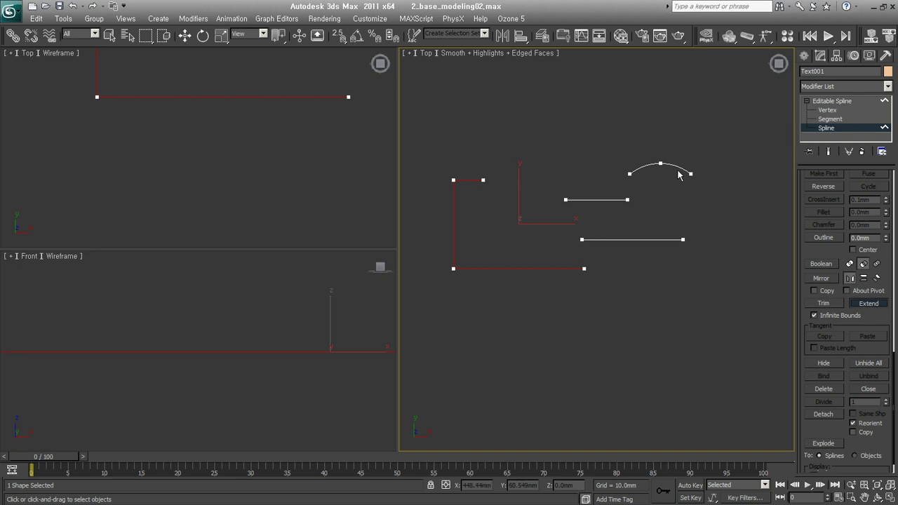
{"action": "middle_click_drag", "start_coordinate": [695, 306], "coordinate": [597, 349]}
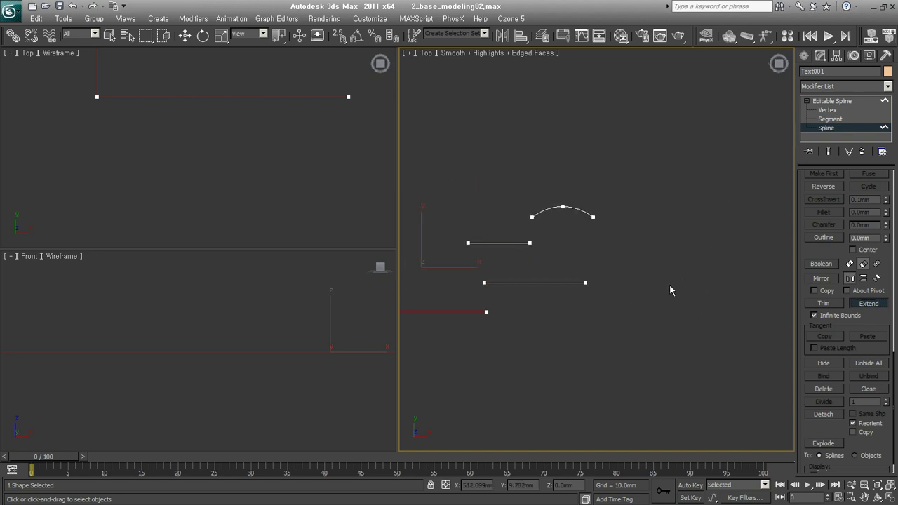
{"action": "middle_click_drag", "start_coordinate": [624, 332], "coordinate": [640, 304]}
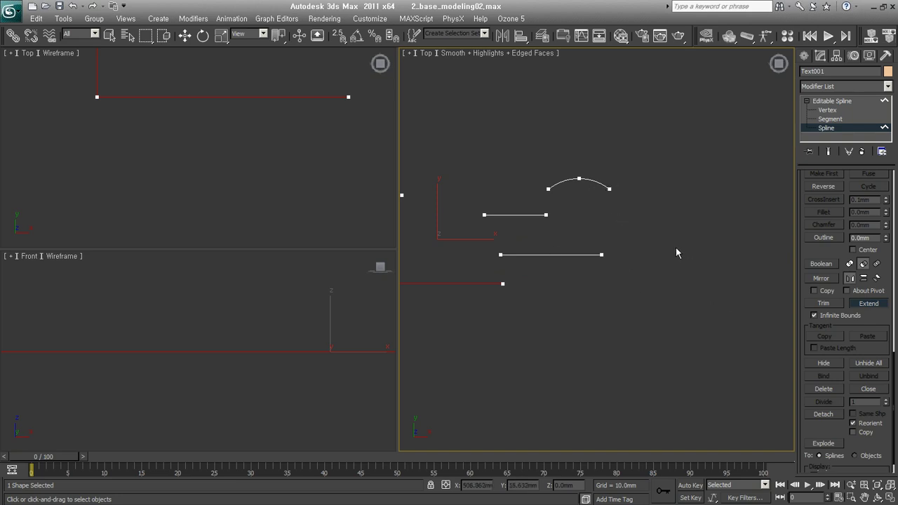
Step: Extend the lower line to the right and the arc down to the lower line's end
{"action": "left_click", "coordinate": [598, 254]}
{"action": "left_click", "coordinate": [607, 186]}
{"action": "left_click", "coordinate": [615, 188]}
{"action": "key", "text": "w"}
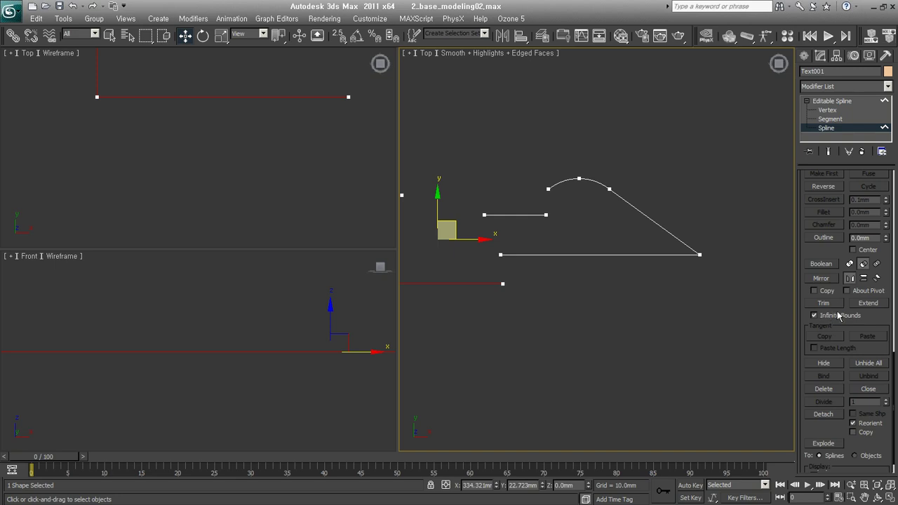
{"action": "middle_click_drag", "start_coordinate": [568, 355], "coordinate": [621, 362]}
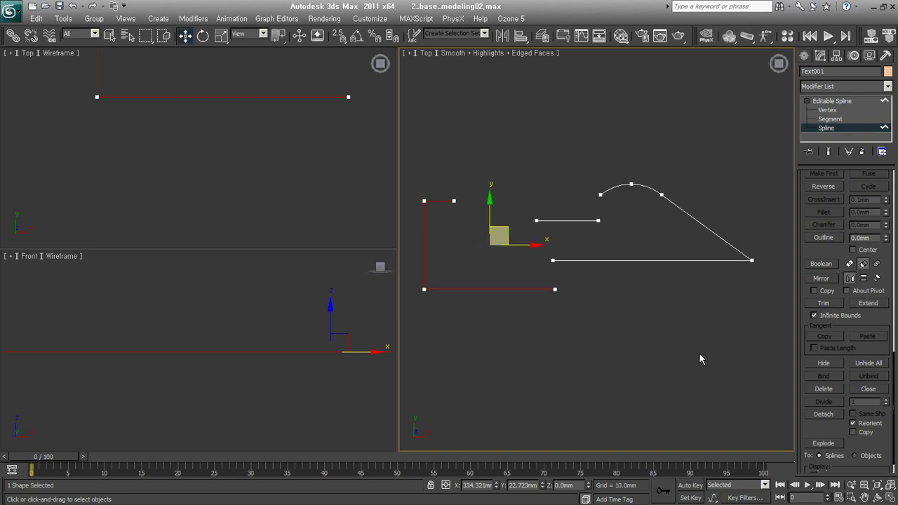
{"action": "scroll", "coordinate": [850, 319], "scroll_direction": "down", "scroll_amount": 2}
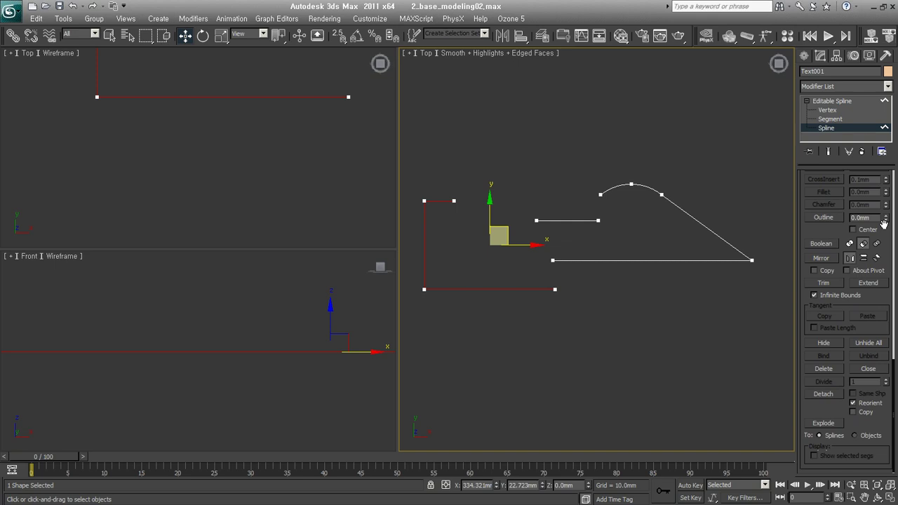
{"action": "left_click", "coordinate": [614, 343]}
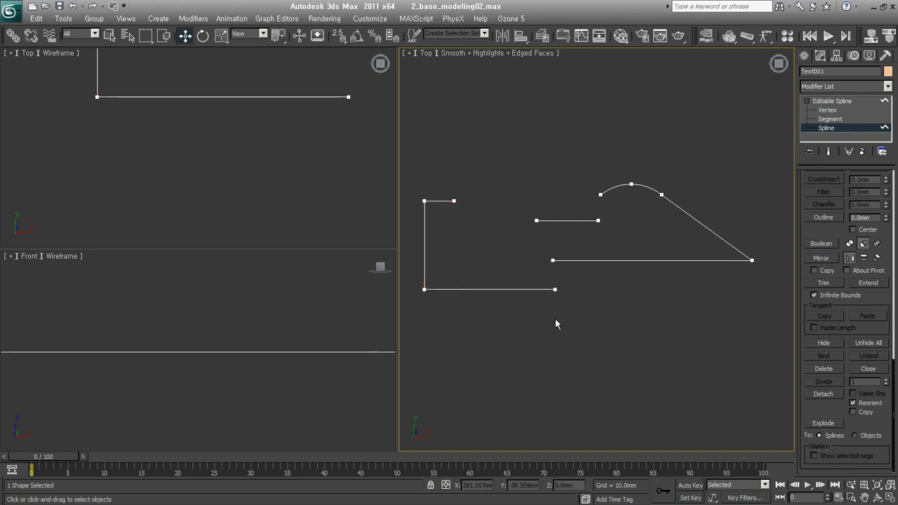
Step: Window-select every spline in an angled view and delete them, leaving the scene empty
{"action": "left_click", "coordinate": [527, 289]}
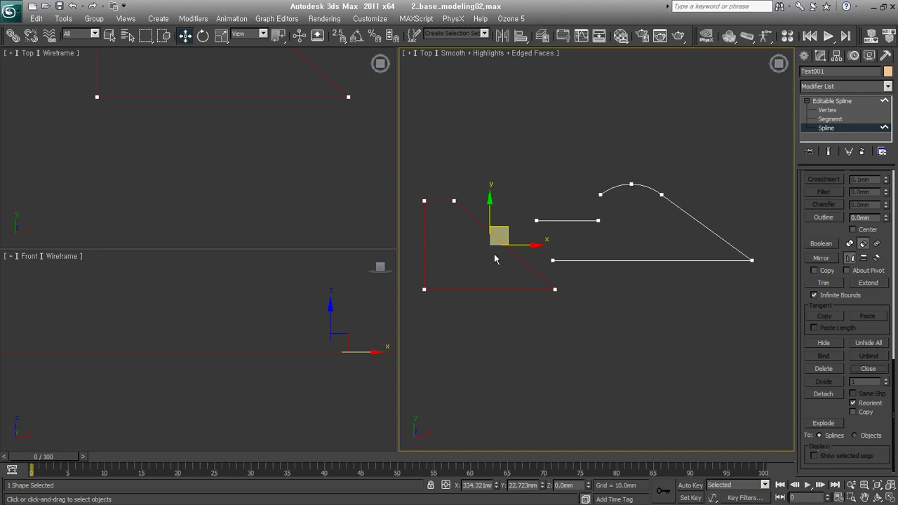
{"action": "middle_click_drag", "start_coordinate": [512, 314], "coordinate": [529, 329]}
{"action": "scroll", "coordinate": [528, 329], "scroll_direction": "down", "scroll_amount": 2}
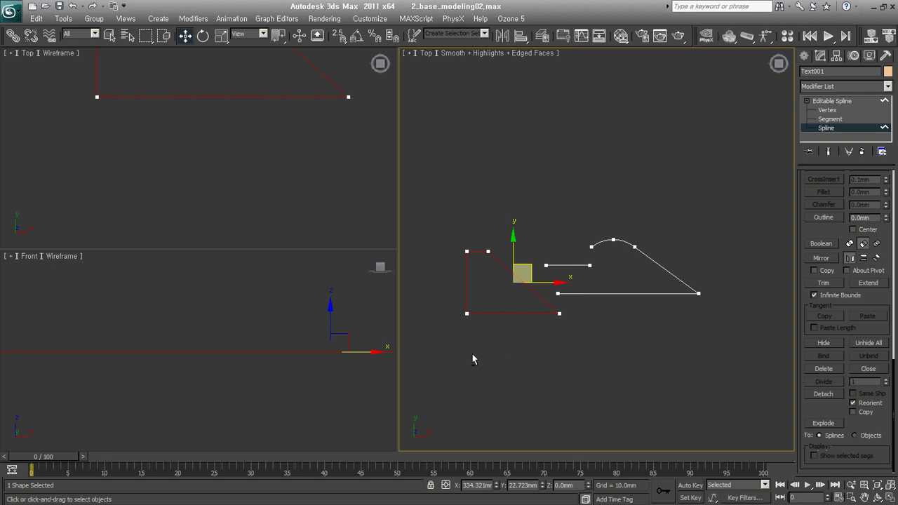
{"action": "middle_click_drag", "start_coordinate": [472, 354], "coordinate": [492, 293], "text": "alt"}
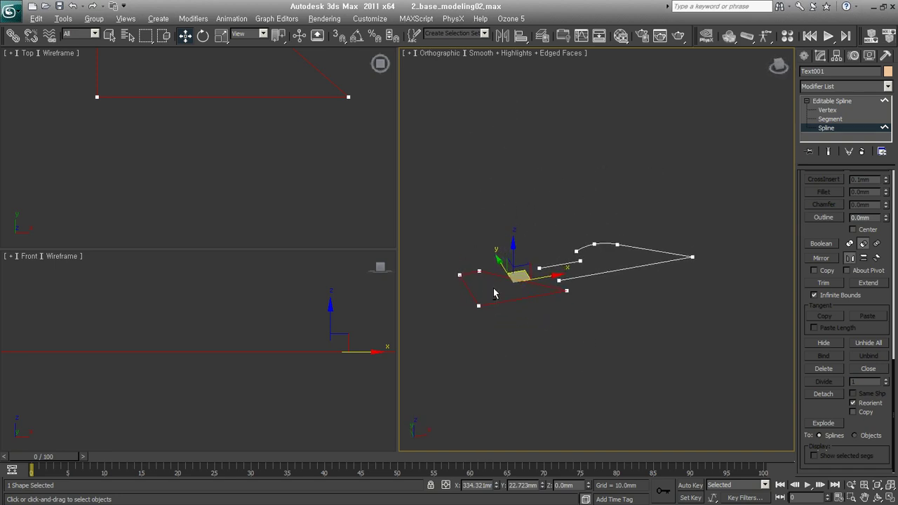
{"action": "scroll", "coordinate": [537, 301], "scroll_direction": "up", "scroll_amount": 1}
{"action": "middle_click_drag", "start_coordinate": [537, 301], "coordinate": [542, 311]}
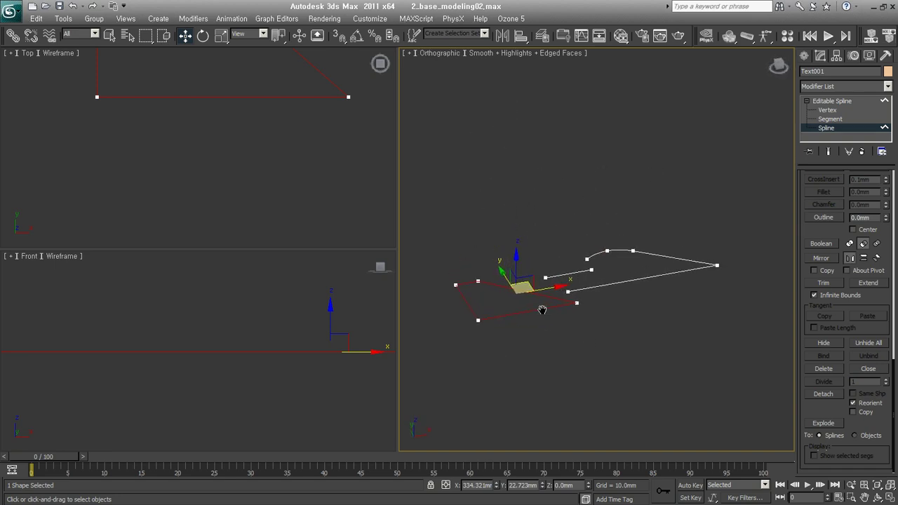
{"action": "left_click", "coordinate": [615, 364]}
{"action": "left_click_drag", "start_coordinate": [746, 367], "coordinate": [415, 206]}
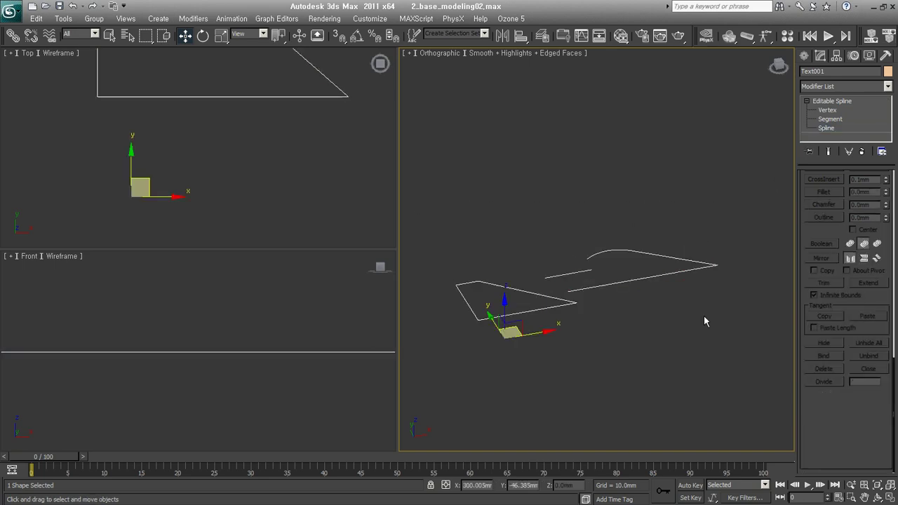
{"action": "key", "text": "Delete"}
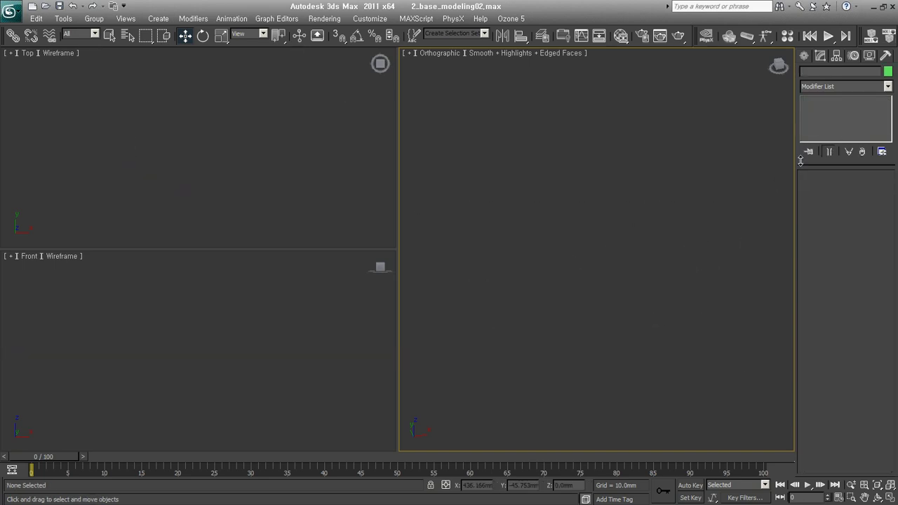
{"action": "left_click", "coordinate": [804, 58]}
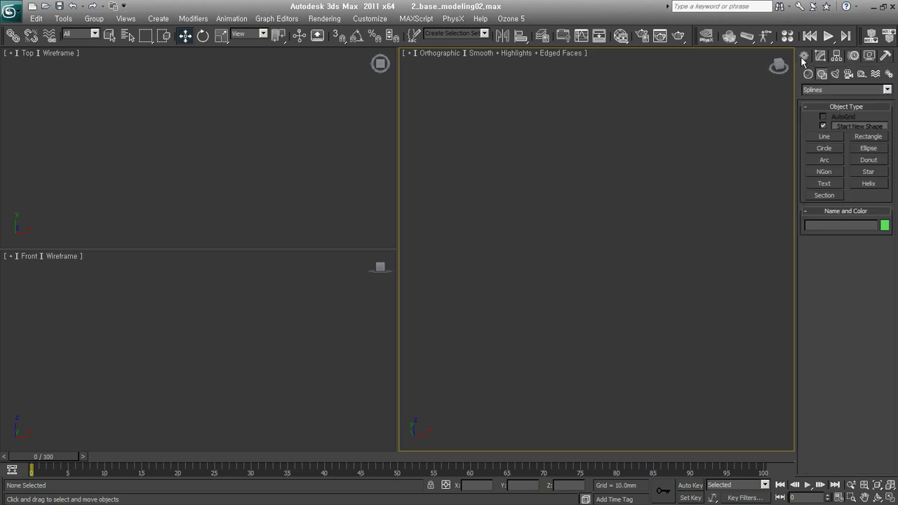
Step: Pick the Line tool and make the large viewport the Front view
{"action": "left_click", "coordinate": [828, 150]}
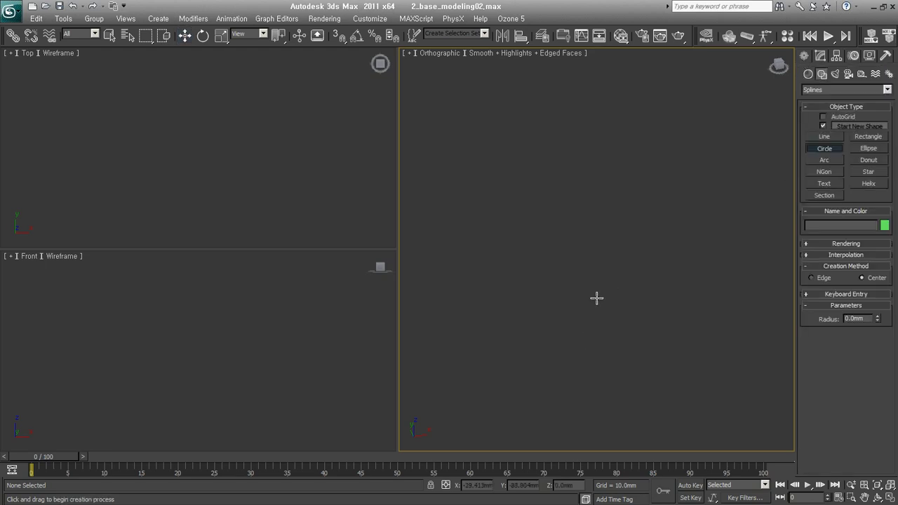
{"action": "left_click", "coordinate": [826, 135]}
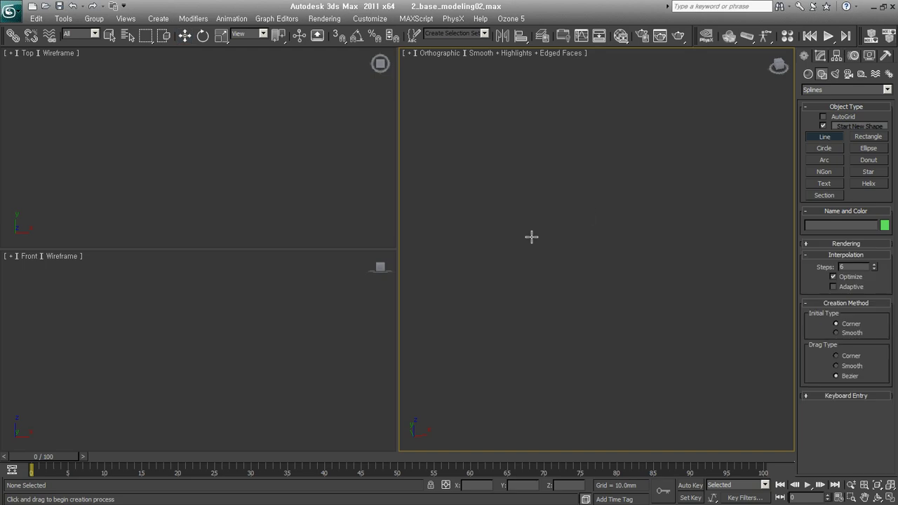
{"action": "left_click", "coordinate": [460, 251]}
{"action": "right_click", "coordinate": [544, 220]}
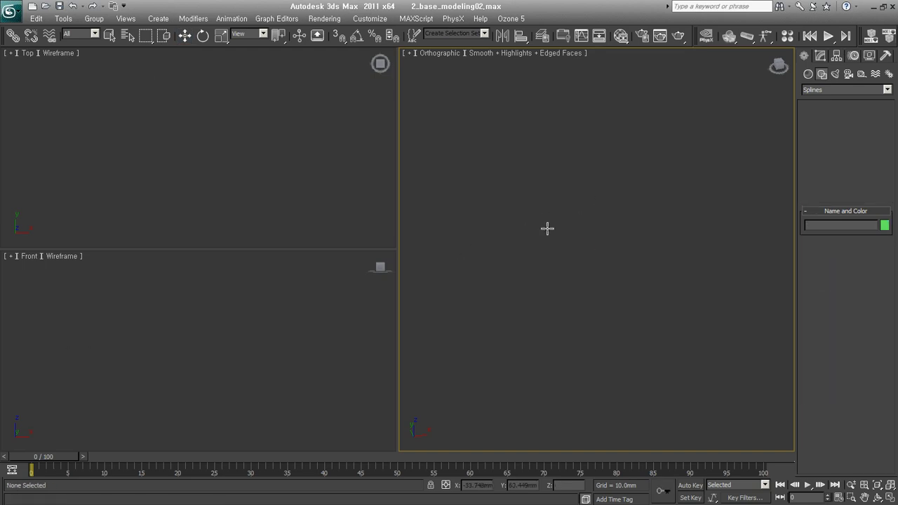
{"action": "key", "text": "f"}
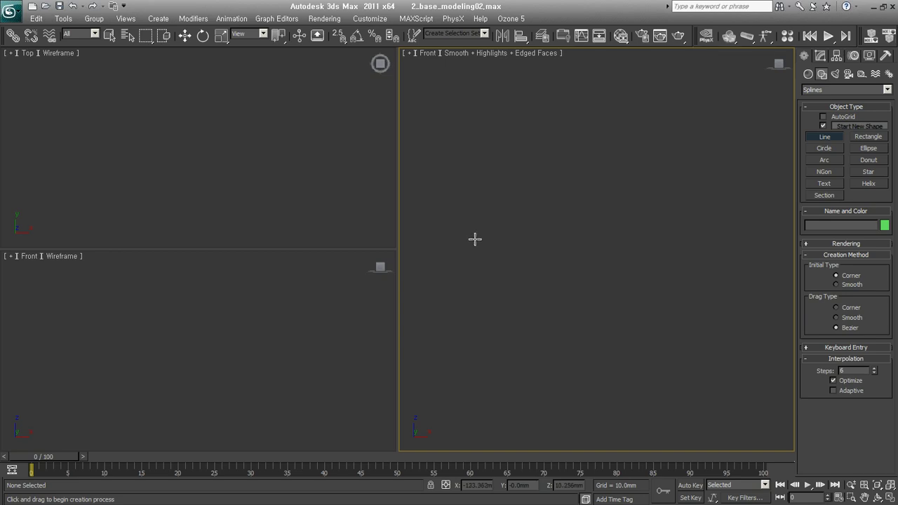
{"action": "left_click", "coordinate": [475, 239]}
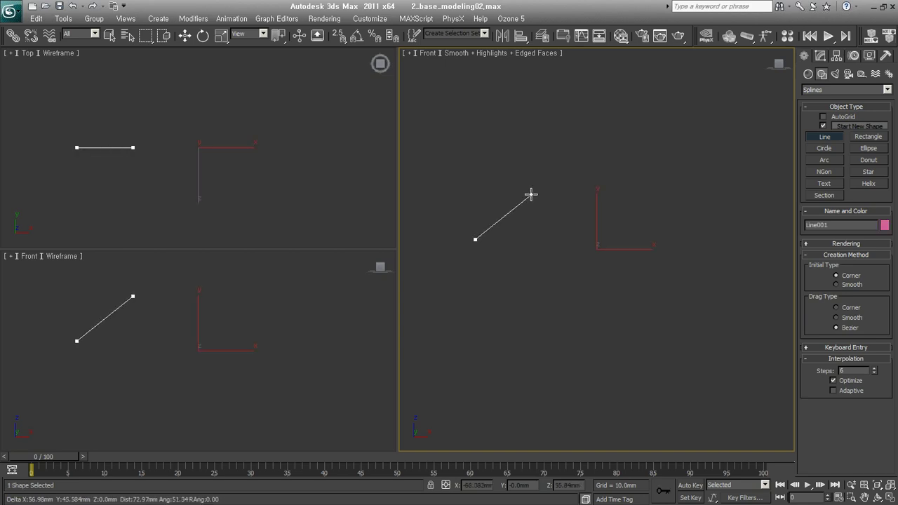
{"action": "right_click", "coordinate": [747, 321]}
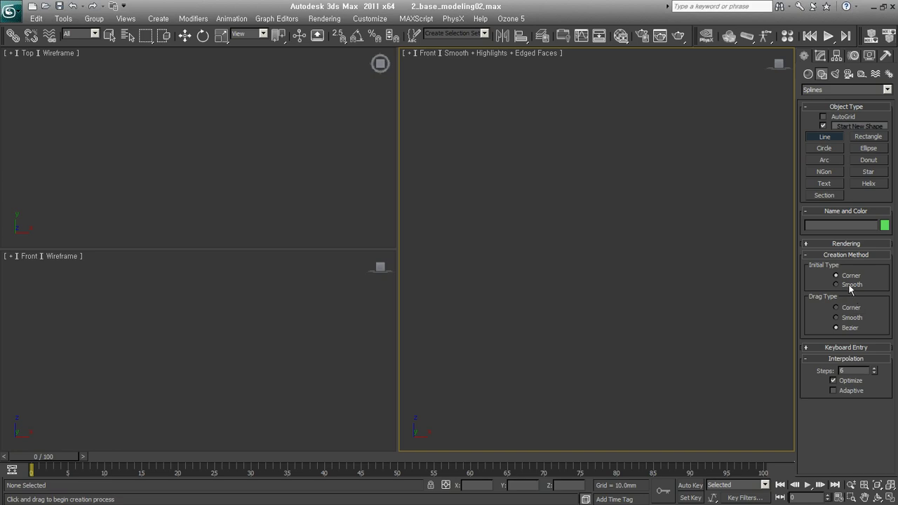
Step: Draw a smooth five-point wavy curve in the Front view
{"action": "left_click", "coordinate": [845, 285]}
{"action": "left_click", "coordinate": [463, 264]}
{"action": "left_click", "coordinate": [517, 209]}
{"action": "left_click", "coordinate": [636, 225]}
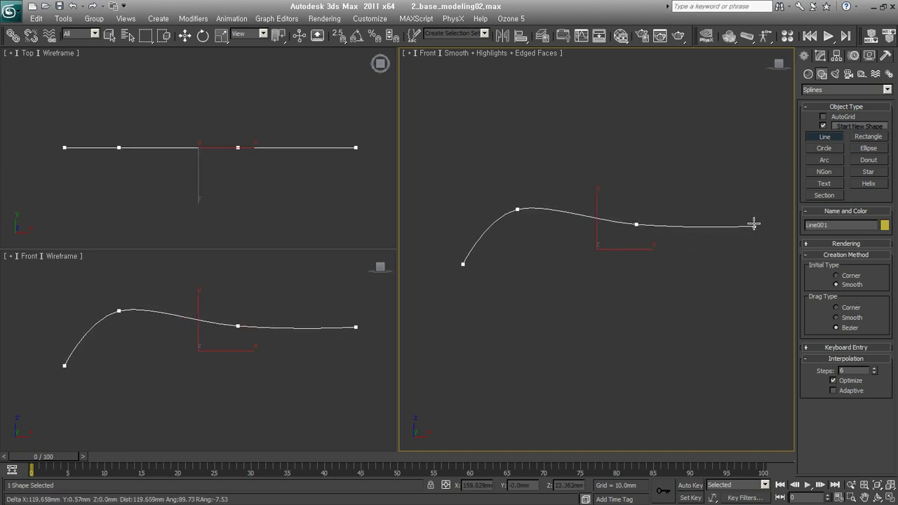
{"action": "left_click", "coordinate": [737, 162]}
{"action": "left_click", "coordinate": [783, 270]}
{"action": "right_click", "coordinate": [783, 270]}
{"action": "middle_click_drag", "start_coordinate": [562, 309], "coordinate": [541, 267]}
Step: Move the first curve upward in the Top view
{"action": "right_click", "coordinate": [227, 148]}
{"action": "scroll", "coordinate": [218, 158], "scroll_direction": "down", "scroll_amount": 2}
{"action": "scroll", "coordinate": [214, 146], "scroll_direction": "down", "scroll_amount": 3}
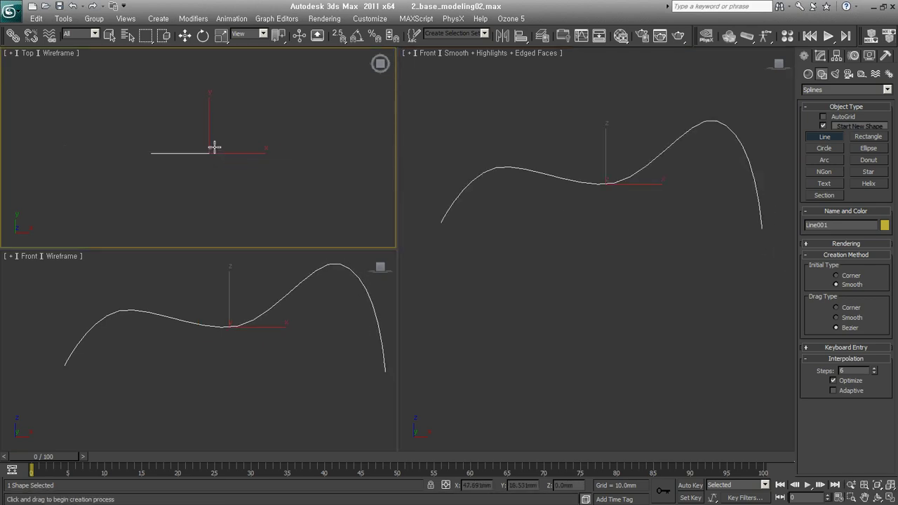
{"action": "key", "text": "w"}
{"action": "left_click_drag", "start_coordinate": [210, 127], "coordinate": [210, 52]}
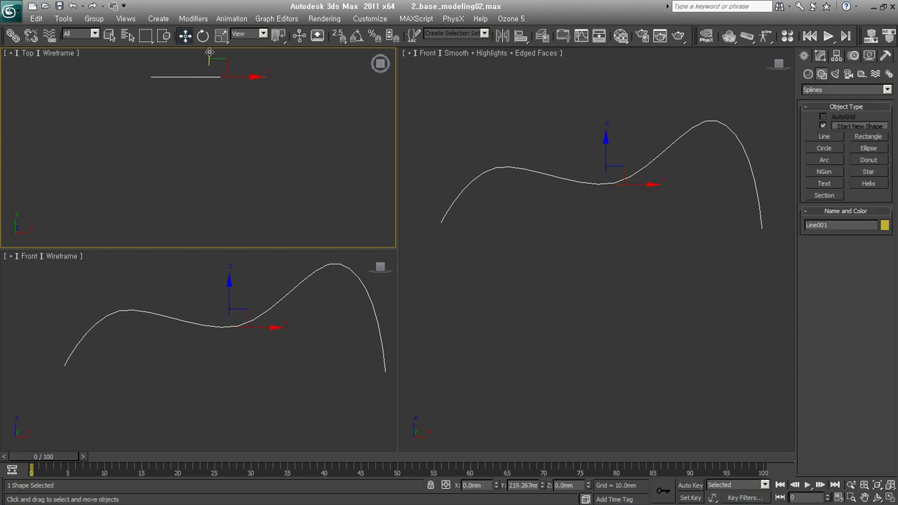
Step: Draw a second smooth wavy curve in the Front view
{"action": "left_click", "coordinate": [825, 137]}
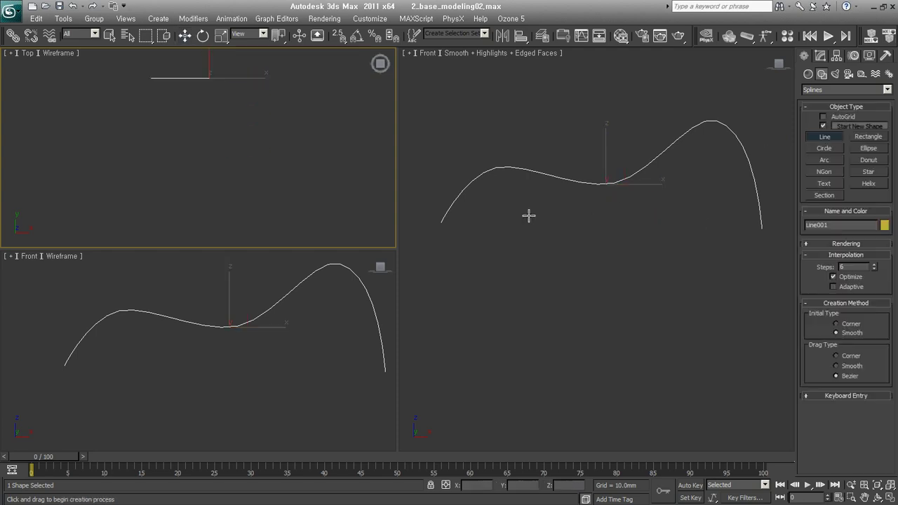
{"action": "left_click", "coordinate": [763, 225]}
{"action": "left_click", "coordinate": [672, 201]}
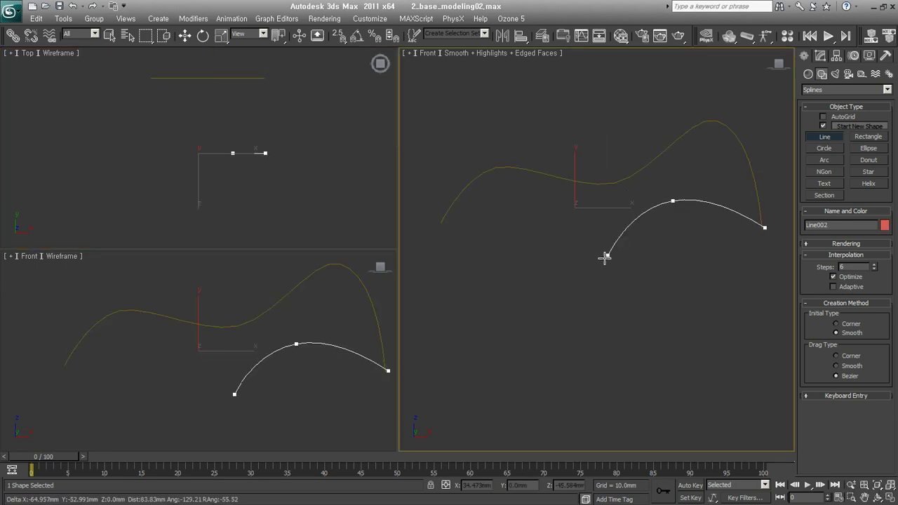
{"action": "left_click", "coordinate": [589, 256]}
{"action": "left_click", "coordinate": [496, 217]}
{"action": "left_click", "coordinate": [438, 225]}
{"action": "right_click", "coordinate": [438, 225]}
{"action": "middle_click_drag", "start_coordinate": [549, 235], "coordinate": [548, 217]}
Step: Draw a third wavy curve and move it back in the Top view
{"action": "left_click", "coordinate": [438, 209]}
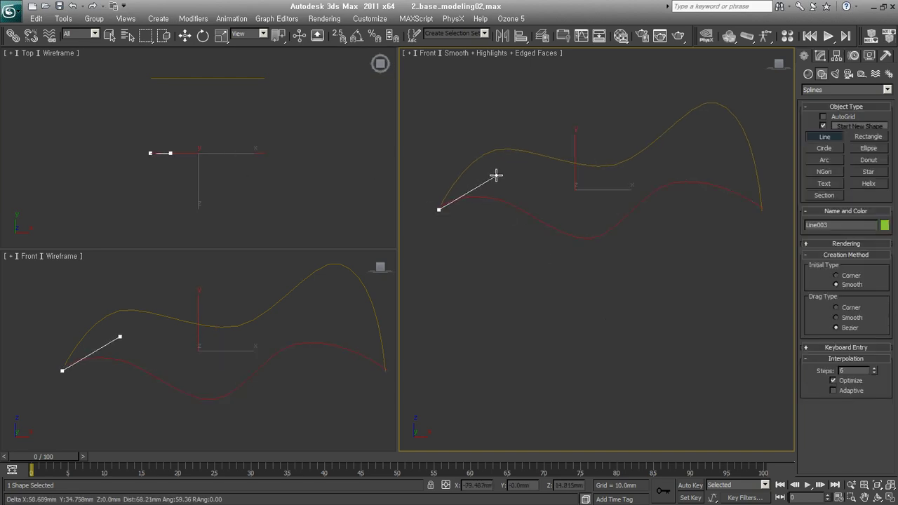
{"action": "left_click", "coordinate": [458, 116]}
{"action": "left_click", "coordinate": [563, 172]}
{"action": "left_click", "coordinate": [652, 241]}
{"action": "left_click", "coordinate": [757, 214]}
{"action": "right_click", "coordinate": [757, 214]}
{"action": "right_click", "coordinate": [206, 172]}
{"action": "left_click_drag", "start_coordinate": [190, 129], "coordinate": [193, 207]}
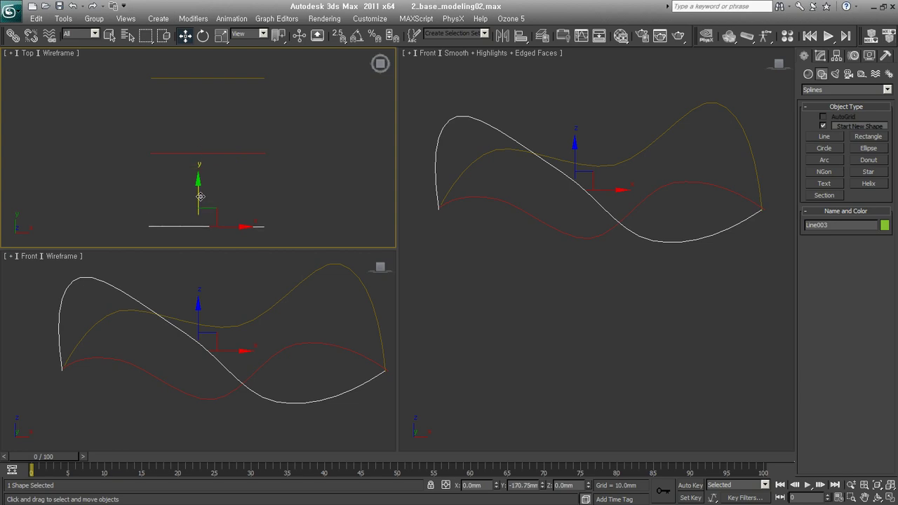
{"action": "left_click", "coordinate": [521, 234]}
Step: Orbit to an angled view and select the green curve Line003 in the Modify panel
{"action": "middle_click_drag", "start_coordinate": [520, 233], "coordinate": [584, 302], "text": "alt"}
{"action": "scroll", "coordinate": [540, 260], "scroll_direction": "down", "scroll_amount": 3}
{"action": "mouse_move", "coordinate": [547, 250]}
{"action": "middle_mouse_down"}
{"action": "mouse_move", "coordinate": [573, 268]}
{"action": "mouse_move", "coordinate": [596, 266]}
{"action": "middle_mouse_up"}
{"action": "scroll", "coordinate": [596, 266], "scroll_direction": "up", "scroll_amount": 2}
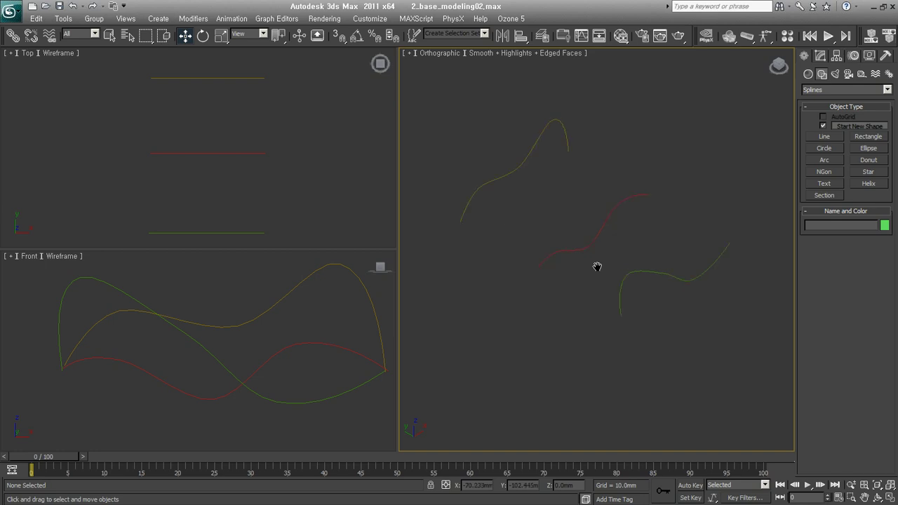
{"action": "left_click_drag", "start_coordinate": [711, 316], "coordinate": [466, 129]}
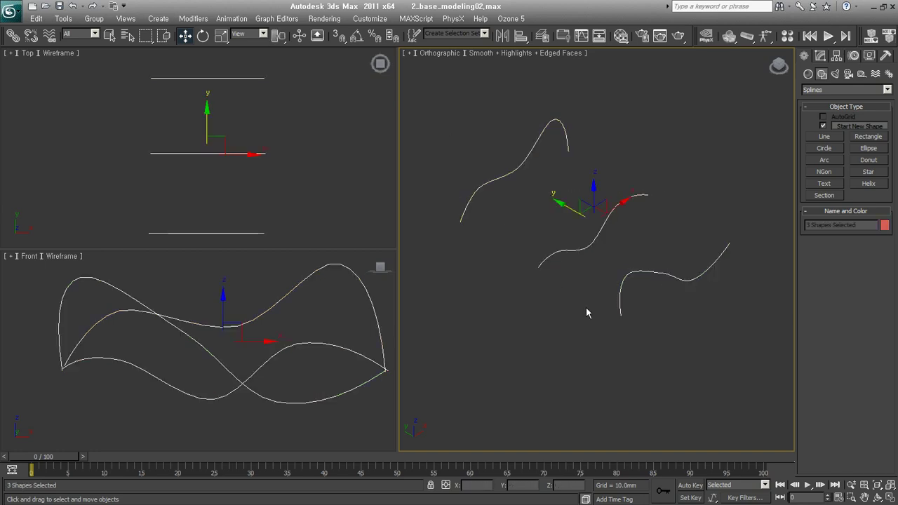
{"action": "left_click", "coordinate": [824, 58]}
{"action": "left_click", "coordinate": [715, 294]}
{"action": "left_click", "coordinate": [697, 279]}
{"action": "mouse_move", "coordinate": [828, 338]}
{"action": "left_mouse_down"}
{"action": "mouse_move", "coordinate": [822, 300]}
{"action": "mouse_move", "coordinate": [843, 224]}
{"action": "left_mouse_up"}
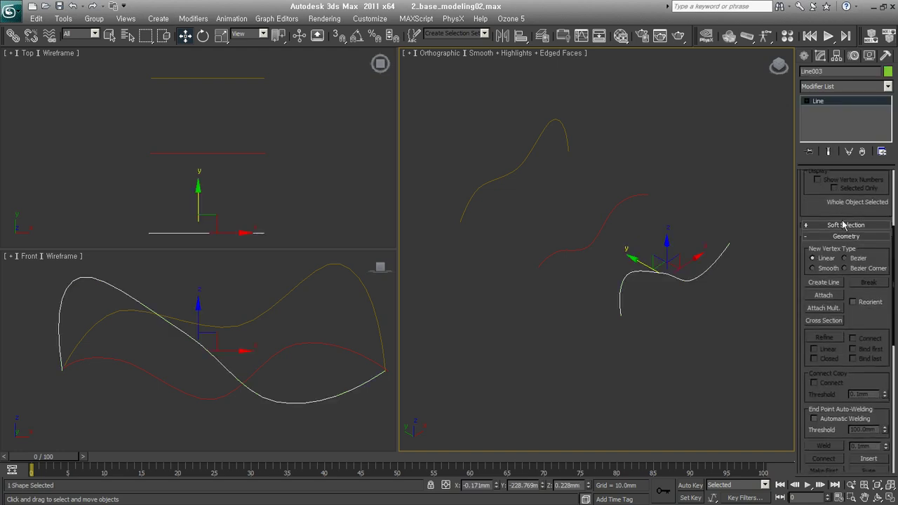
Step: Attach the red and yellow curves to Line003
{"action": "left_click", "coordinate": [824, 296]}
{"action": "left_click", "coordinate": [581, 245]}
{"action": "left_click", "coordinate": [521, 160]}
{"action": "key", "text": "w"}
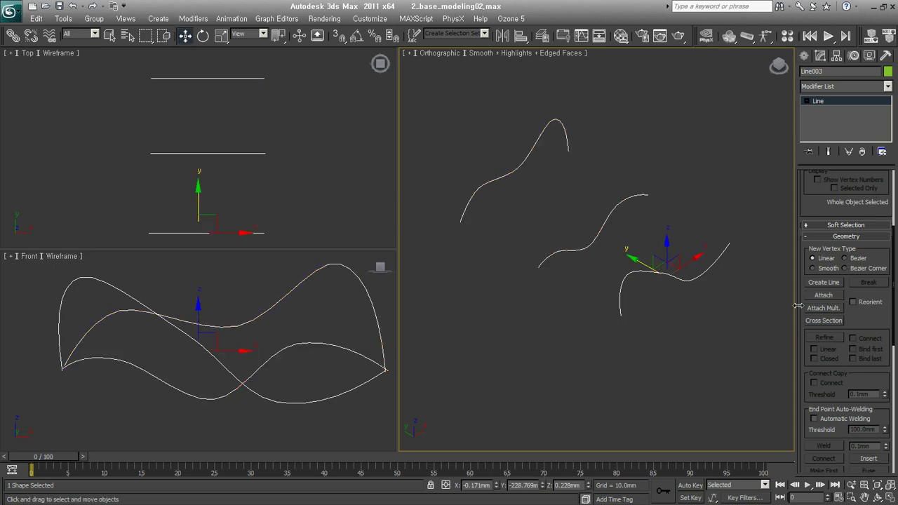
{"action": "left_click_drag", "start_coordinate": [882, 327], "coordinate": [828, 268]}
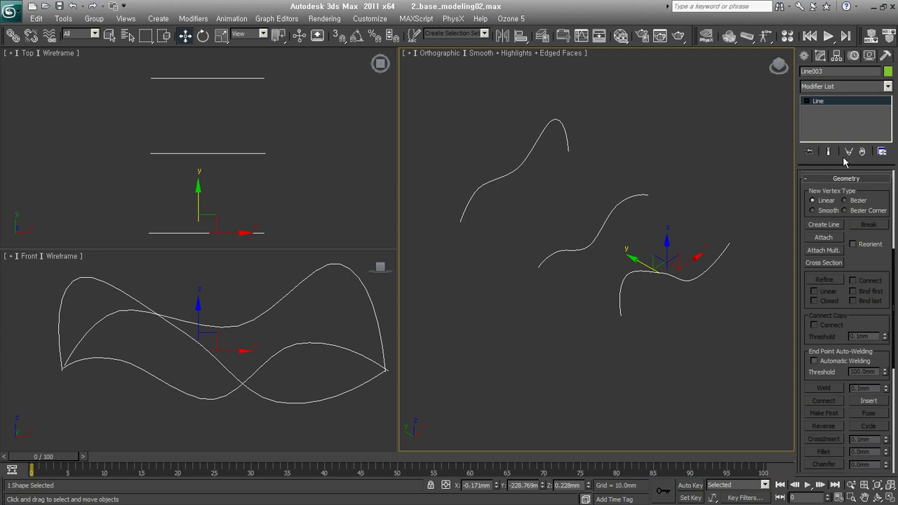
{"action": "left_click", "coordinate": [824, 264]}
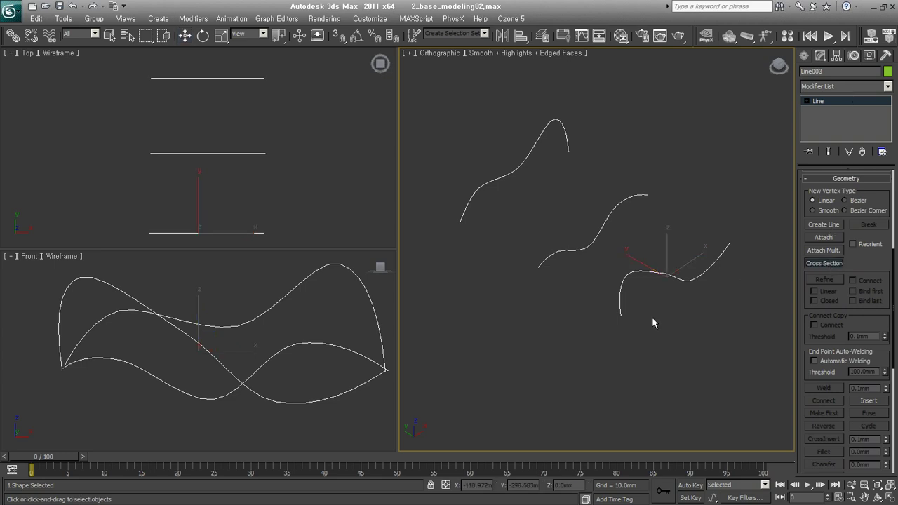
{"action": "left_click", "coordinate": [806, 101]}
{"action": "left_click", "coordinate": [826, 110]}
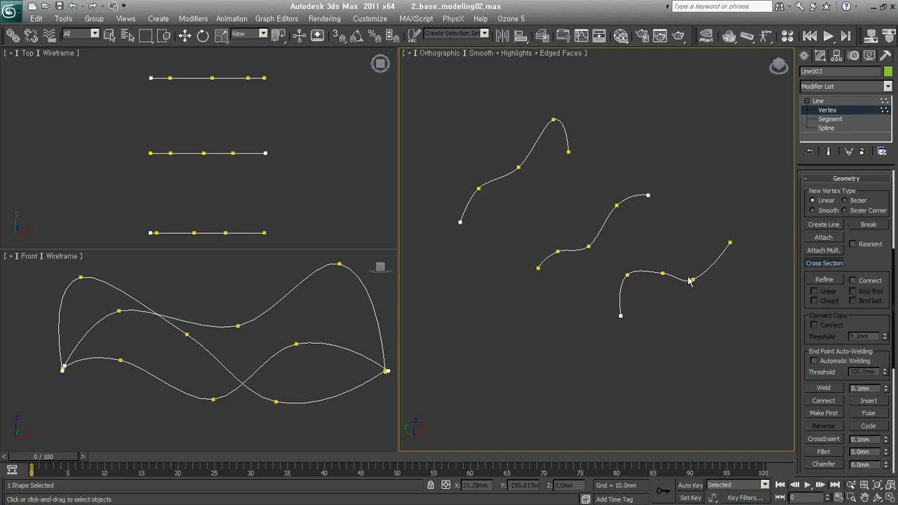
{"action": "left_click", "coordinate": [627, 274]}
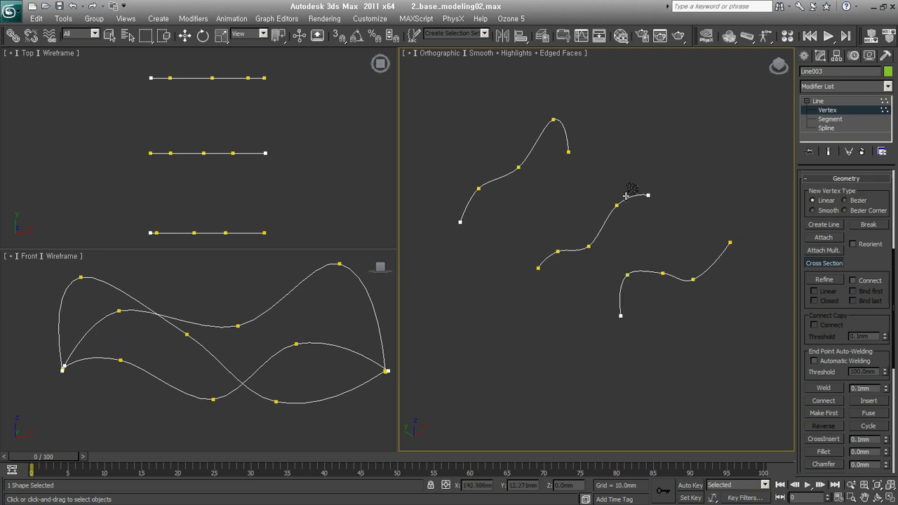
{"action": "left_click", "coordinate": [640, 270]}
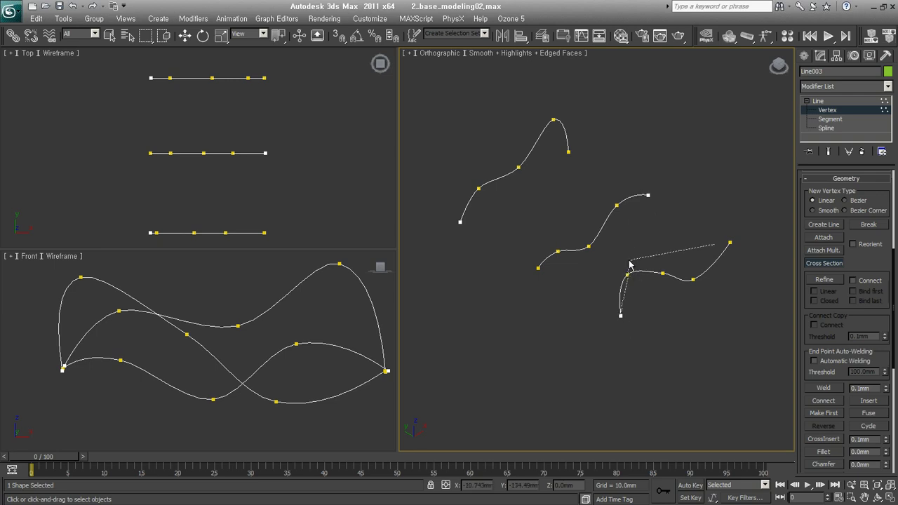
{"action": "left_click", "coordinate": [594, 237]}
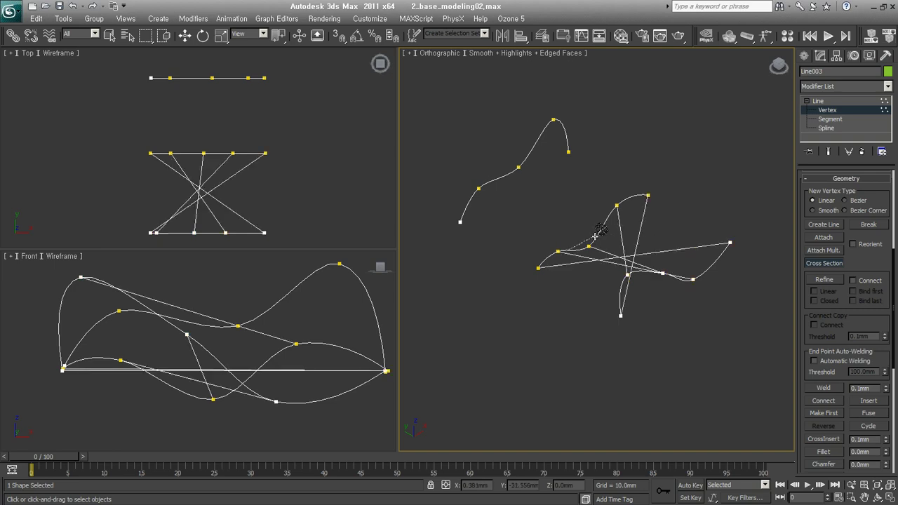
{"action": "left_click", "coordinate": [492, 180]}
{"action": "mouse_move", "coordinate": [646, 322]}
{"action": "middle_mouse_down", "text": "alt"}
{"action": "mouse_move", "coordinate": [520, 250]}
{"action": "mouse_move", "coordinate": [620, 320]}
{"action": "middle_mouse_up", "text": "alt"}
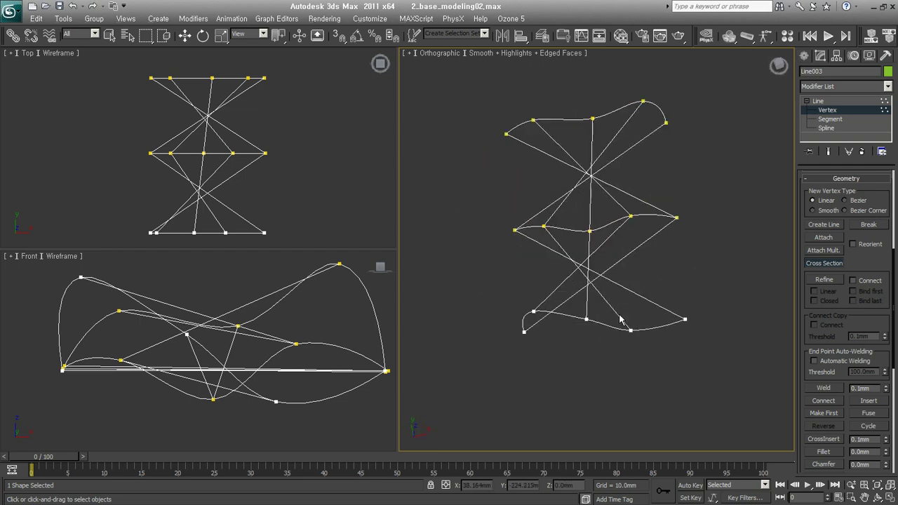
{"action": "middle_click_drag", "start_coordinate": [620, 320], "coordinate": [603, 308], "text": "alt"}
{"action": "key", "text": "ctrl+z"}
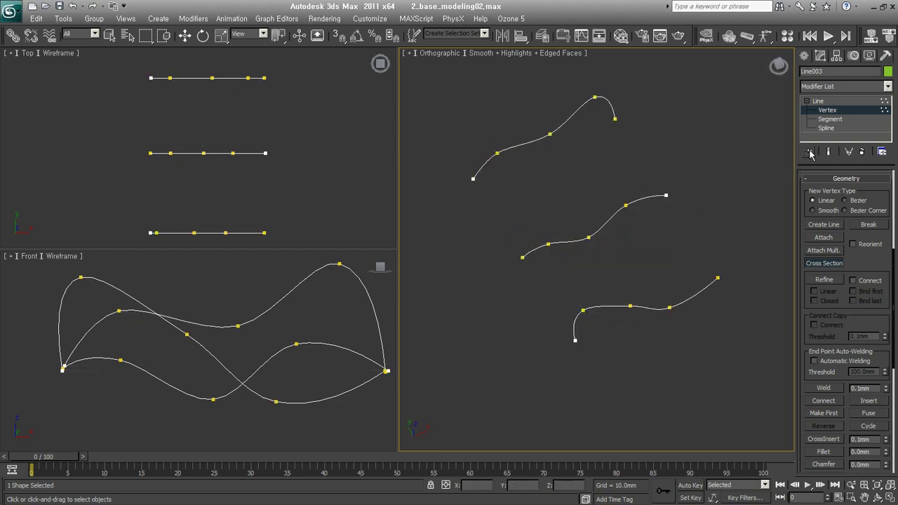
{"action": "left_click", "coordinate": [826, 128]}
{"action": "key", "text": "w"}
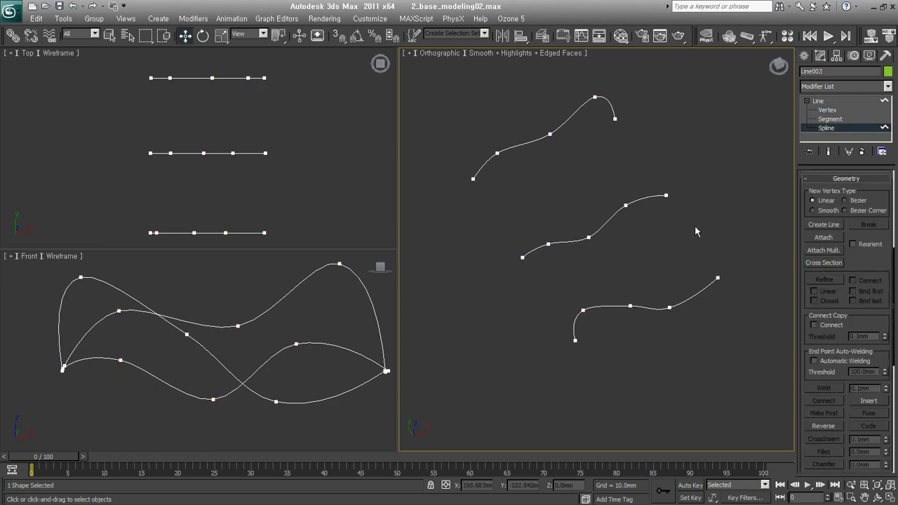
Step: Make the middle curve's right end vertex its first vertex
{"action": "left_click", "coordinate": [827, 110]}
{"action": "left_click_drag", "start_coordinate": [500, 243], "coordinate": [537, 285]}
{"action": "left_click_drag", "start_coordinate": [876, 330], "coordinate": [861, 198]}
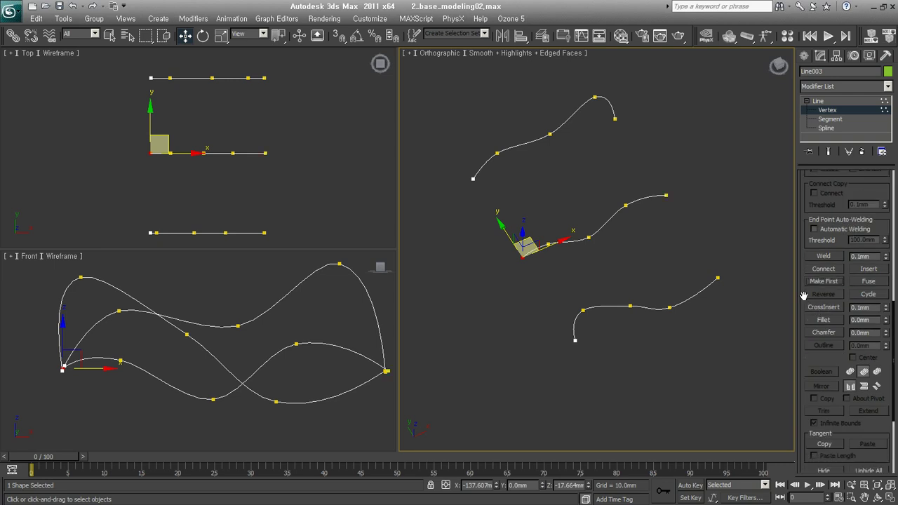
{"action": "left_click", "coordinate": [666, 195]}
{"action": "left_click", "coordinate": [814, 281]}
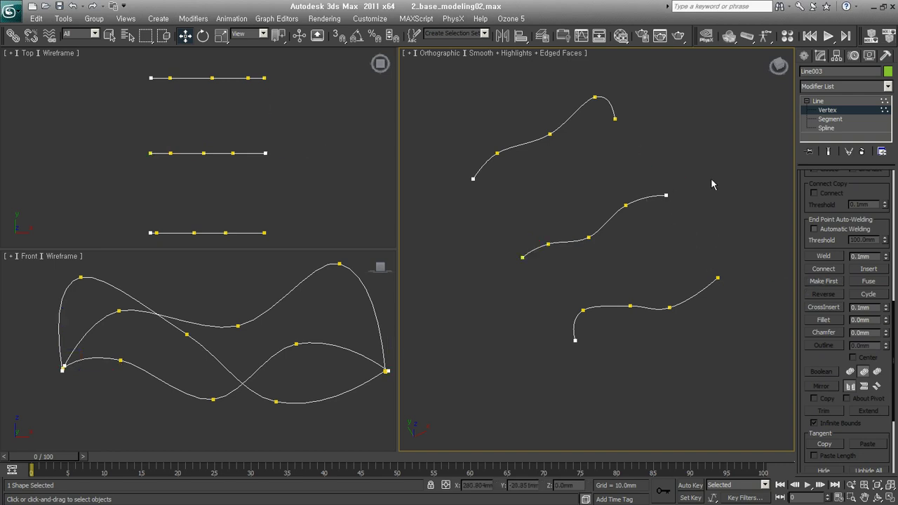
Step: Reverse the middle spline at Spline level and return to the whole shape
{"action": "left_click", "coordinate": [841, 128]}
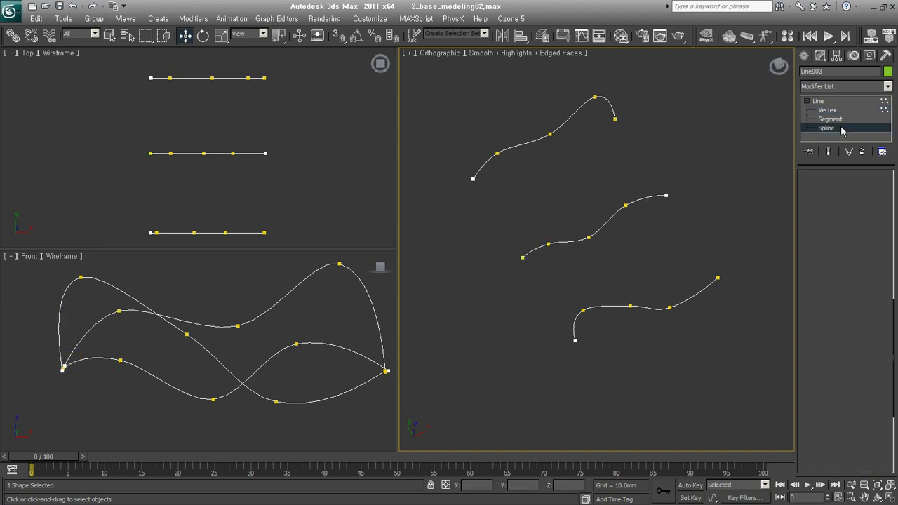
{"action": "left_click", "coordinate": [646, 199]}
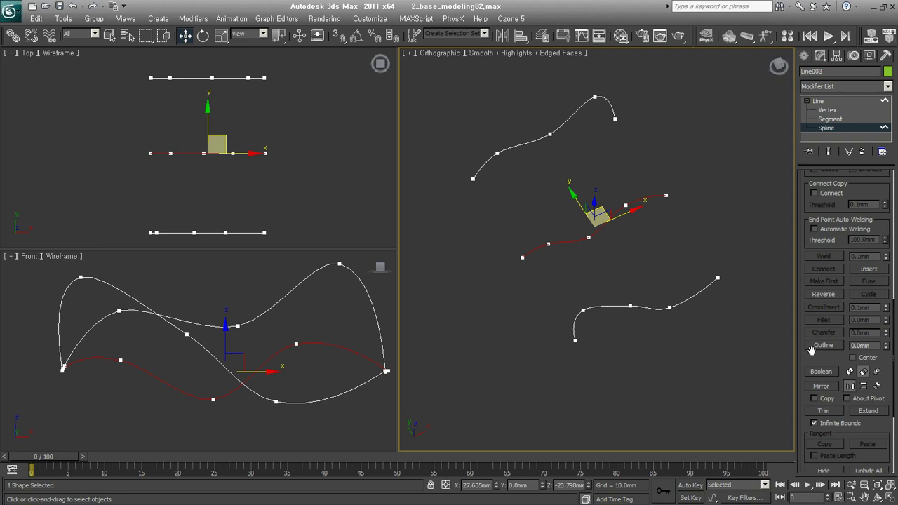
{"action": "left_click", "coordinate": [825, 295]}
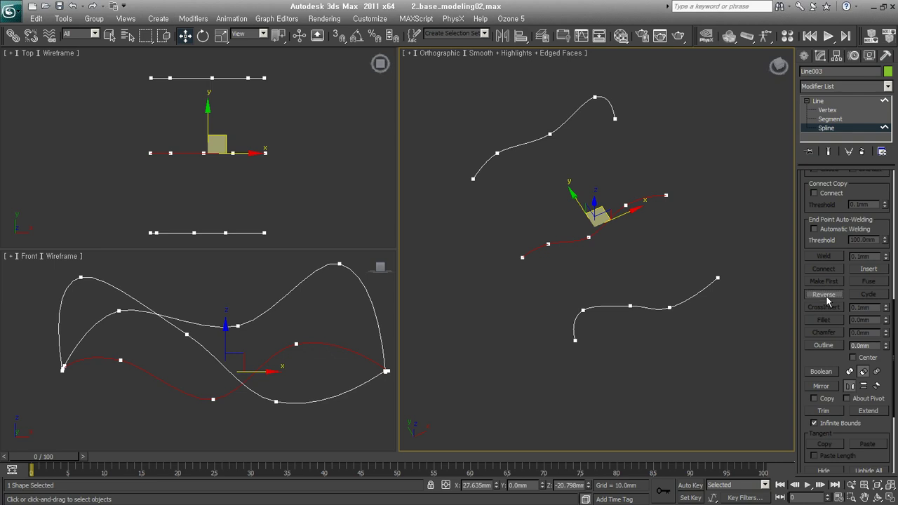
{"action": "left_click", "coordinate": [826, 110]}
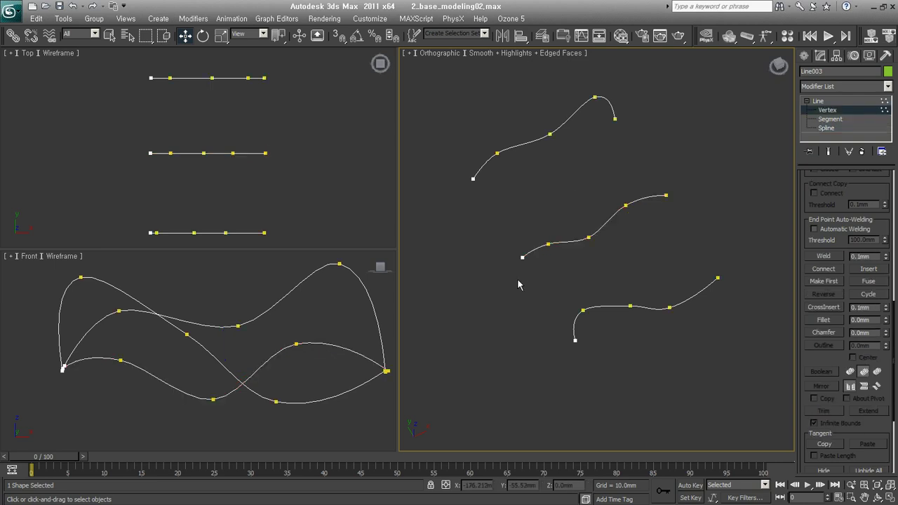
{"action": "left_click", "coordinate": [854, 110]}
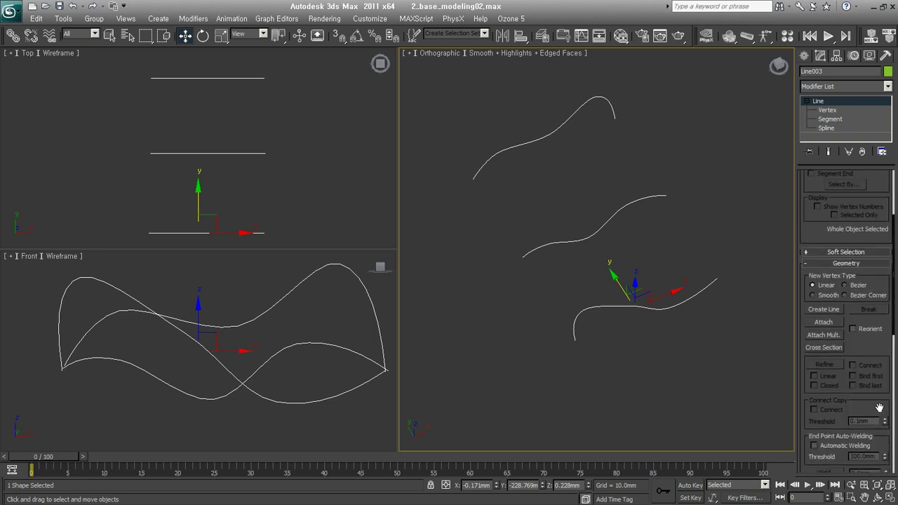
Step: Cross Section the bottom, middle and top curves into a linked cage
{"action": "left_click", "coordinate": [824, 348]}
{"action": "left_click", "coordinate": [650, 304]}
{"action": "left_click", "coordinate": [581, 235]}
{"action": "left_click", "coordinate": [533, 139]}
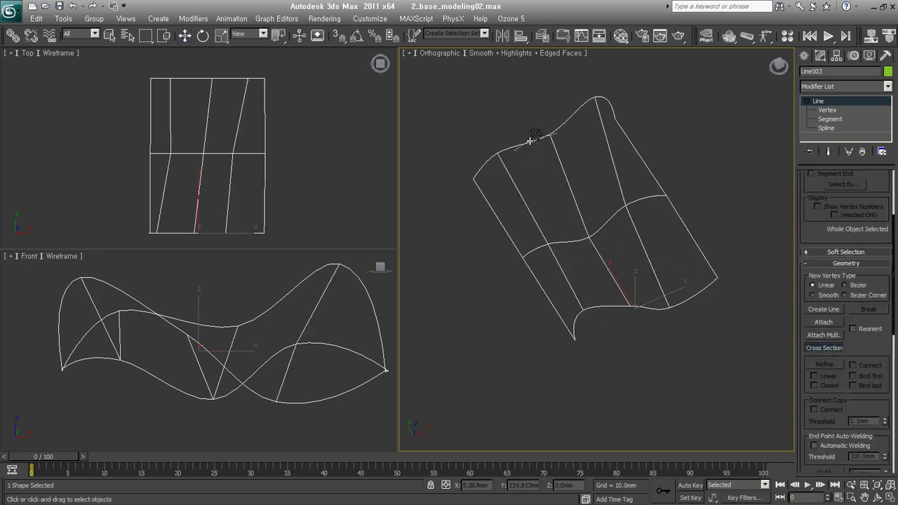
{"action": "right_click", "coordinate": [581, 309]}
{"action": "mouse_move", "coordinate": [580, 309]}
{"action": "middle_mouse_down", "text": "alt"}
{"action": "mouse_move", "coordinate": [647, 266]}
{"action": "mouse_move", "coordinate": [703, 254]}
{"action": "mouse_move", "coordinate": [681, 283]}
{"action": "mouse_move", "coordinate": [581, 301]}
{"action": "middle_mouse_up", "text": "alt"}
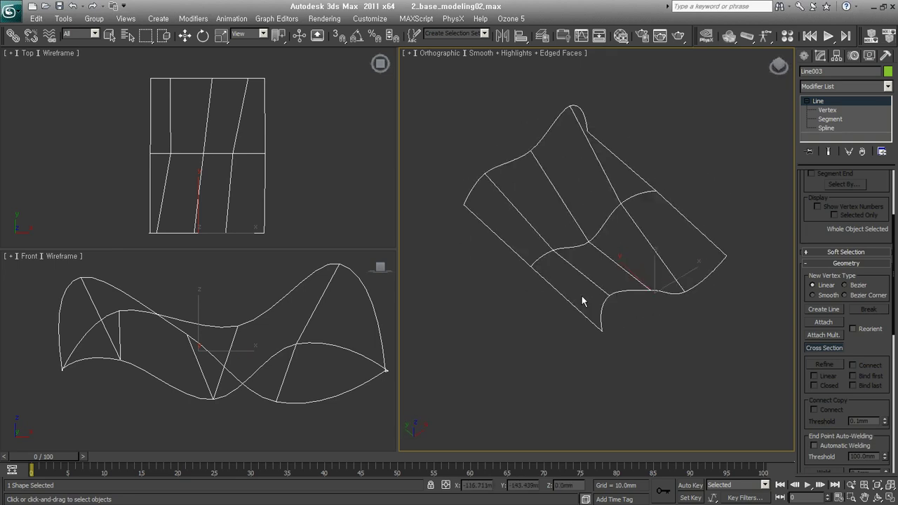
Step: Select the ten middle-row vertices of the cage at Vertex level
{"action": "left_click", "coordinate": [827, 110]}
{"action": "middle_click_drag", "start_coordinate": [562, 270], "coordinate": [598, 296]}
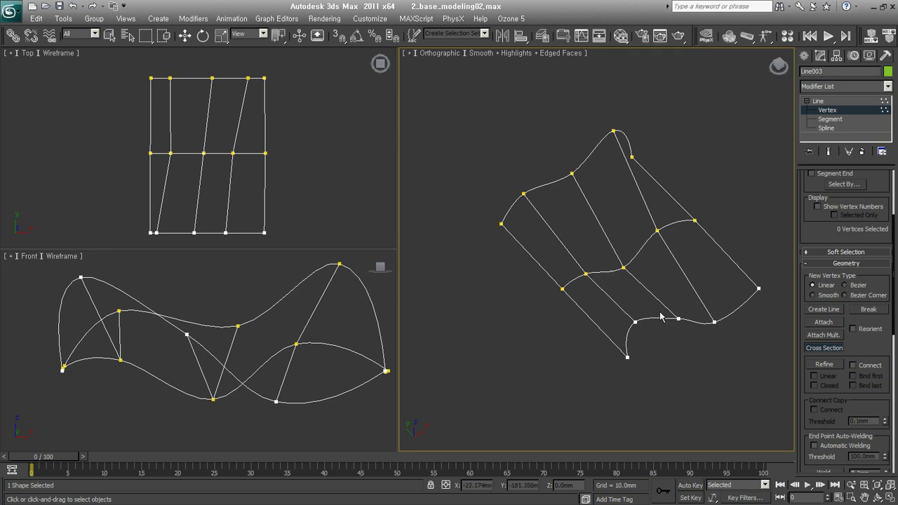
{"action": "middle_click_drag", "start_coordinate": [665, 316], "coordinate": [663, 291], "text": "alt"}
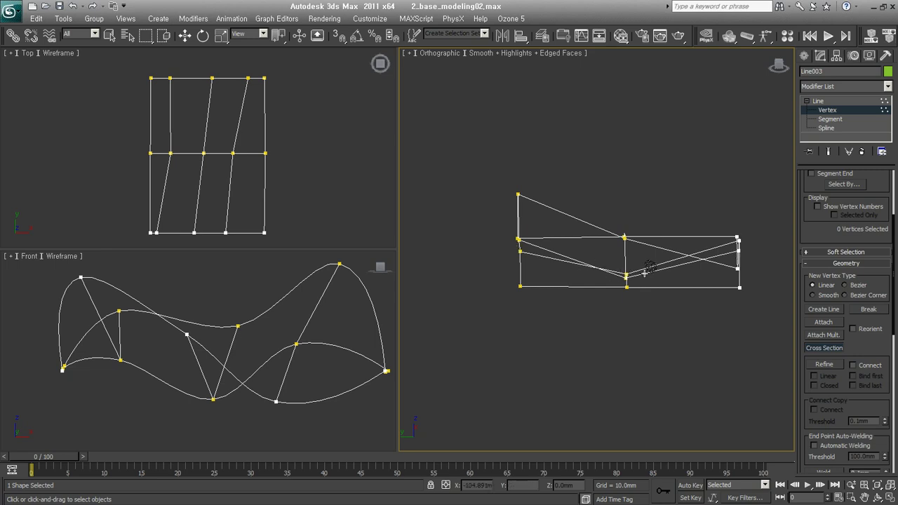
{"action": "key", "text": "w"}
{"action": "left_click_drag", "start_coordinate": [581, 188], "coordinate": [637, 297]}
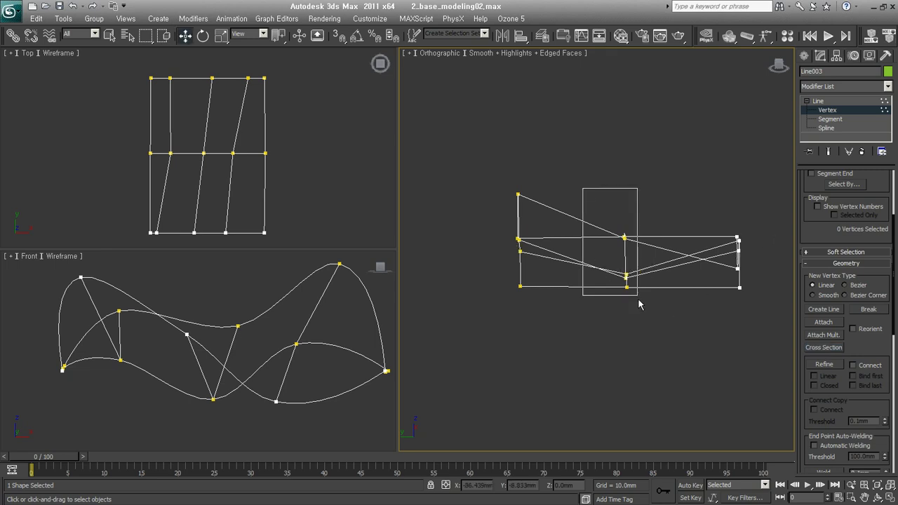
{"action": "middle_click_drag", "start_coordinate": [634, 296], "coordinate": [635, 307], "text": "alt"}
{"action": "left_click", "coordinate": [591, 274]}
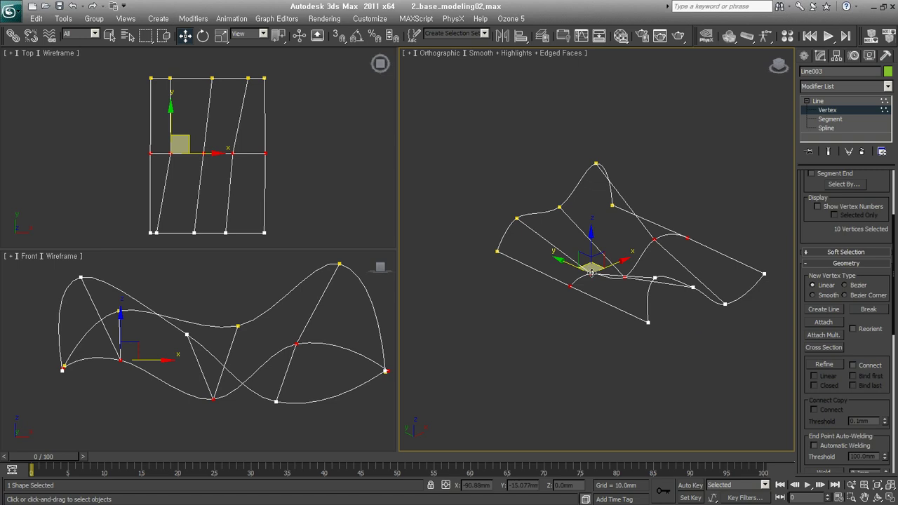
Step: Convert the ten selected middle-row vertices to Bezier, then exit Vertex level
{"action": "right_click", "coordinate": [592, 277]}
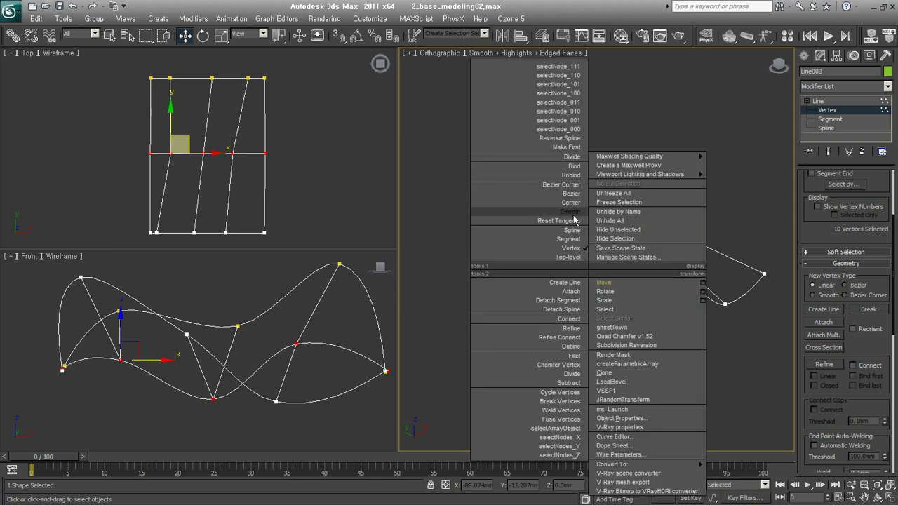
{"action": "left_click", "coordinate": [577, 199]}
{"action": "right_click", "coordinate": [593, 276]}
{"action": "left_click", "coordinate": [577, 203]}
{"action": "mouse_move", "coordinate": [592, 280]}
{"action": "middle_mouse_down", "text": "alt"}
{"action": "mouse_move", "coordinate": [610, 329]}
{"action": "mouse_move", "coordinate": [640, 286]}
{"action": "mouse_move", "coordinate": [561, 336]}
{"action": "mouse_move", "coordinate": [511, 307]}
{"action": "mouse_move", "coordinate": [609, 332]}
{"action": "mouse_move", "coordinate": [685, 331]}
{"action": "mouse_move", "coordinate": [717, 352]}
{"action": "mouse_move", "coordinate": [681, 327]}
{"action": "mouse_move", "coordinate": [712, 315]}
{"action": "middle_mouse_up", "text": "alt"}
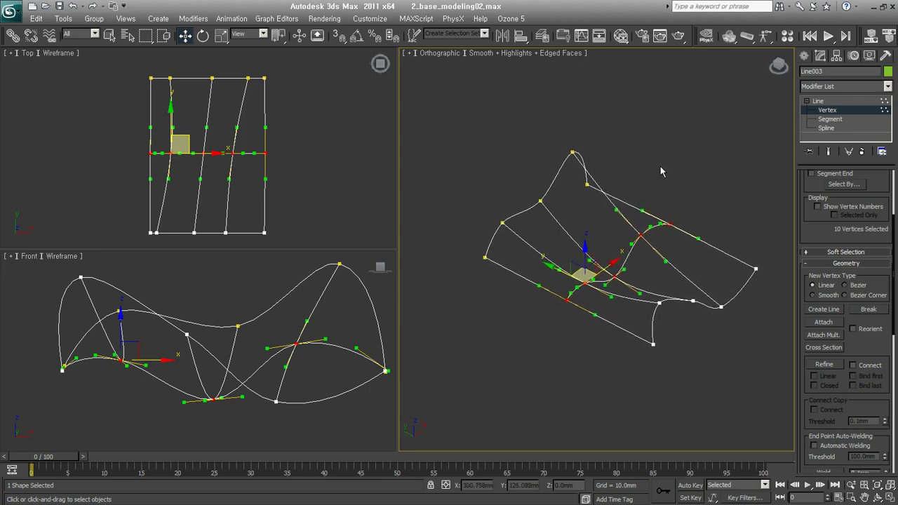
{"action": "left_click", "coordinate": [817, 101]}
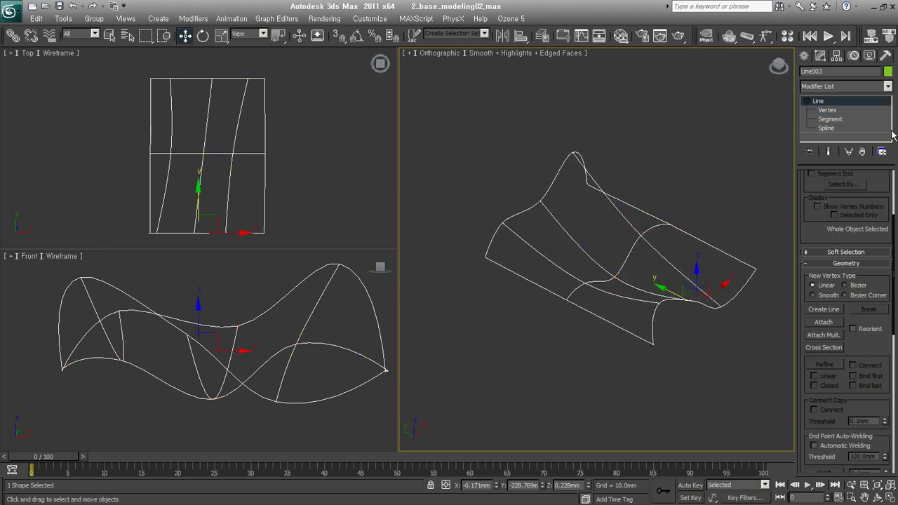
Step: Apply a Surface modifier to Line003 and enter the Line's Vertex level
{"action": "left_click", "coordinate": [867, 87]}
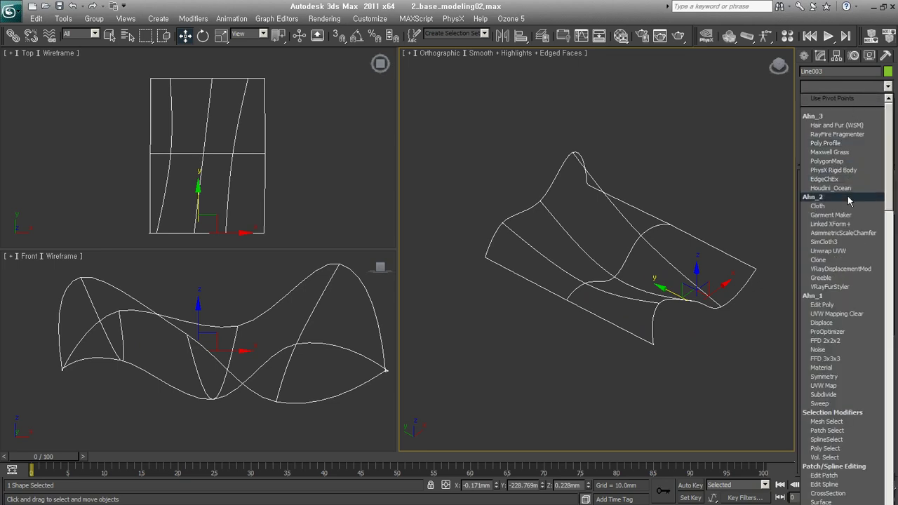
{"action": "scroll", "coordinate": [847, 196], "scroll_direction": "down", "scroll_amount": 5}
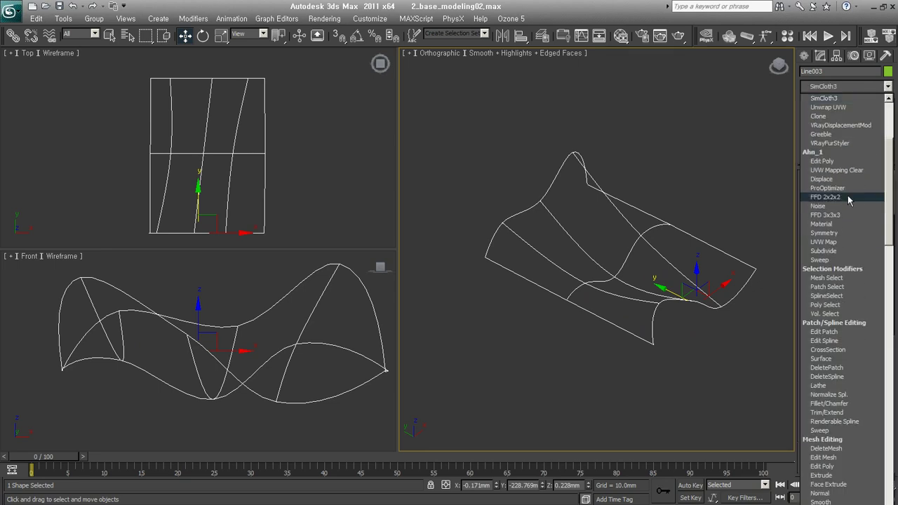
{"action": "scroll", "coordinate": [847, 200], "scroll_direction": "down", "scroll_amount": 5}
{"action": "scroll", "coordinate": [847, 195], "scroll_direction": "down", "scroll_amount": 5}
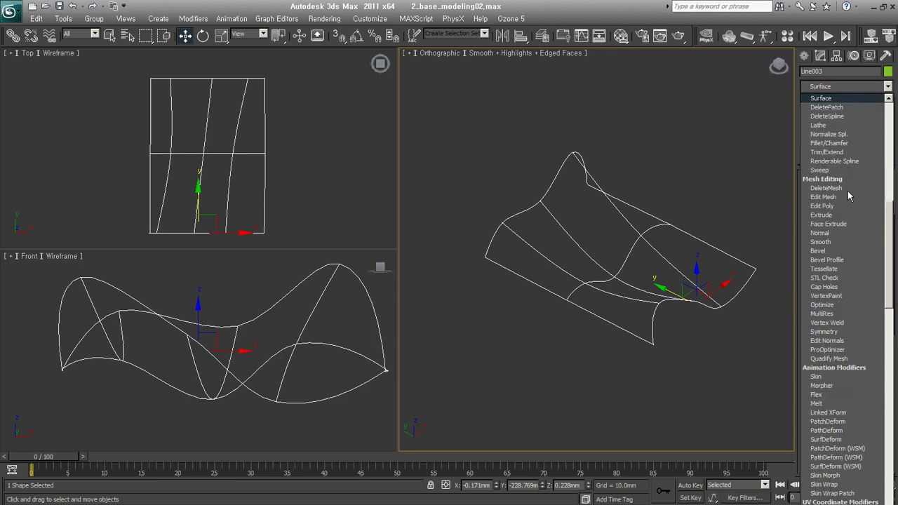
{"action": "left_click", "coordinate": [855, 101]}
{"action": "mouse_move", "coordinate": [735, 337]}
{"action": "middle_mouse_down", "text": "alt"}
{"action": "mouse_move", "coordinate": [571, 282]}
{"action": "mouse_move", "coordinate": [745, 296]}
{"action": "middle_mouse_up", "text": "alt"}
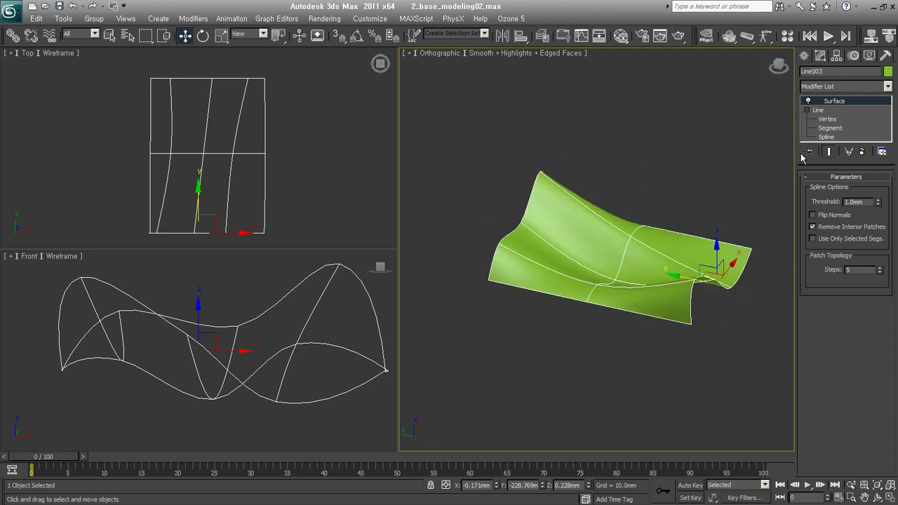
{"action": "left_click", "coordinate": [827, 120]}
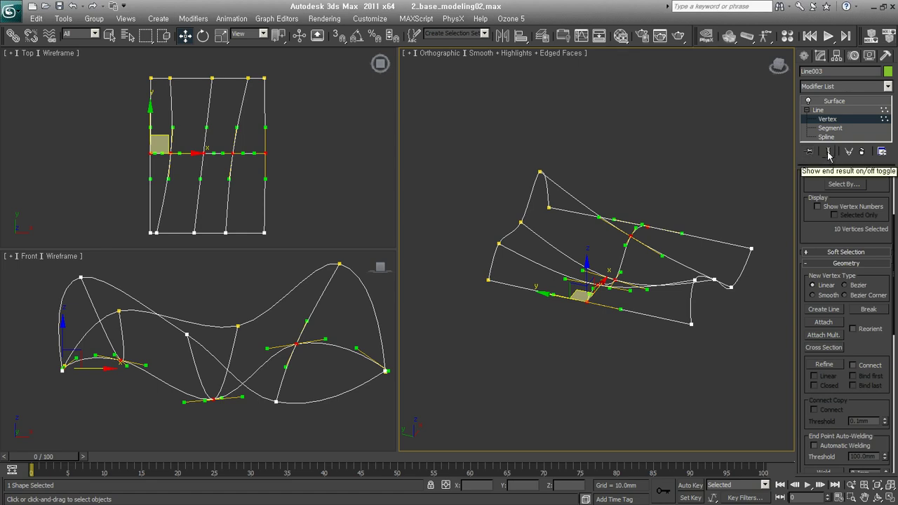
Step: With Show End Result on, raise a pair of cage vertices to bulge the surface
{"action": "left_click", "coordinate": [828, 153]}
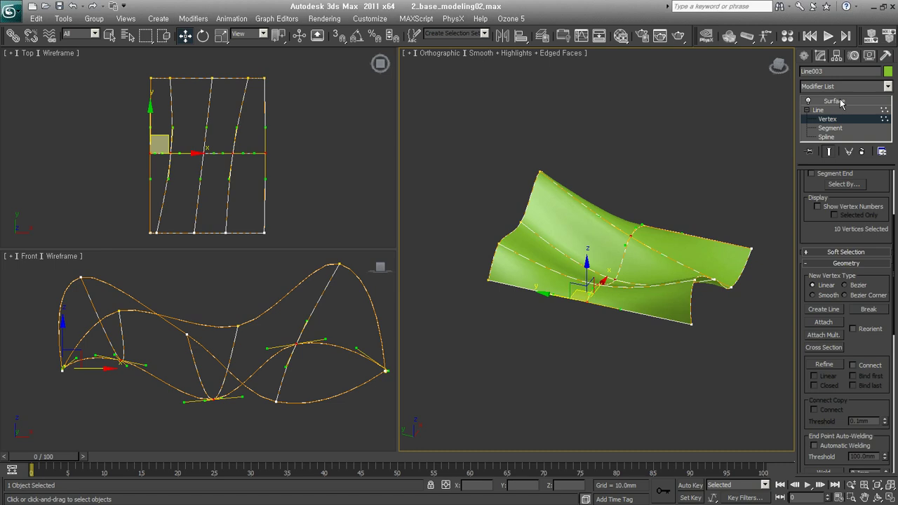
{"action": "left_click", "coordinate": [828, 153]}
{"action": "middle_click_drag", "start_coordinate": [723, 311], "coordinate": [593, 260], "text": "alt"}
{"action": "left_click", "coordinate": [621, 279]}
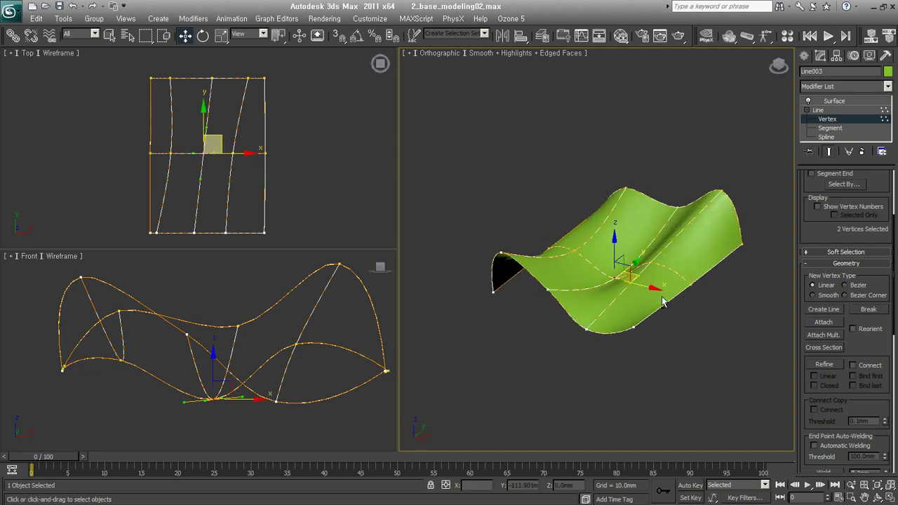
{"action": "left_click_drag", "start_coordinate": [614, 253], "coordinate": [605, 150]}
{"action": "mouse_move", "coordinate": [605, 151]}
{"action": "middle_mouse_down", "text": "alt"}
{"action": "mouse_move", "coordinate": [645, 244]}
{"action": "mouse_move", "coordinate": [658, 225]}
{"action": "mouse_move", "coordinate": [609, 151]}
{"action": "middle_mouse_up", "text": "alt"}
{"action": "mouse_move", "coordinate": [609, 150]}
{"action": "left_mouse_down"}
{"action": "mouse_move", "coordinate": [611, 141]}
{"action": "mouse_move", "coordinate": [665, 262]}
{"action": "mouse_move", "coordinate": [659, 221]}
{"action": "mouse_move", "coordinate": [661, 229]}
{"action": "left_mouse_up"}
Step: Lower another vertex pair slightly and return to the Surface modifier level
{"action": "left_click", "coordinate": [652, 239]}
{"action": "mouse_move", "coordinate": [663, 231]}
{"action": "middle_mouse_down", "text": "alt"}
{"action": "mouse_move", "coordinate": [690, 275]}
{"action": "mouse_move", "coordinate": [631, 275]}
{"action": "middle_mouse_up", "text": "alt"}
{"action": "left_click", "coordinate": [843, 101]}
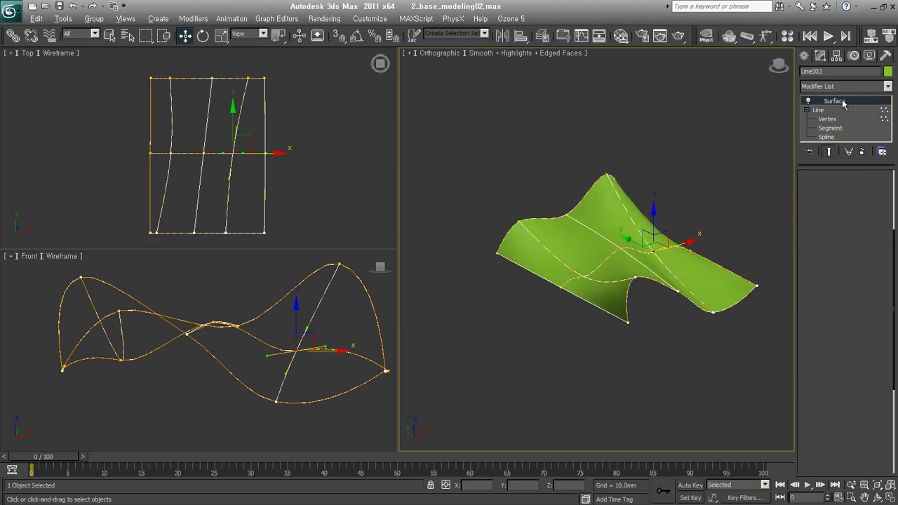
{"action": "mouse_move", "coordinate": [667, 252]}
{"action": "middle_mouse_down", "text": "alt"}
{"action": "mouse_move", "coordinate": [619, 273]}
{"action": "mouse_move", "coordinate": [564, 272]}
{"action": "middle_mouse_up", "text": "alt"}
{"action": "middle_click_drag", "start_coordinate": [794, 305], "coordinate": [710, 321], "text": "alt"}
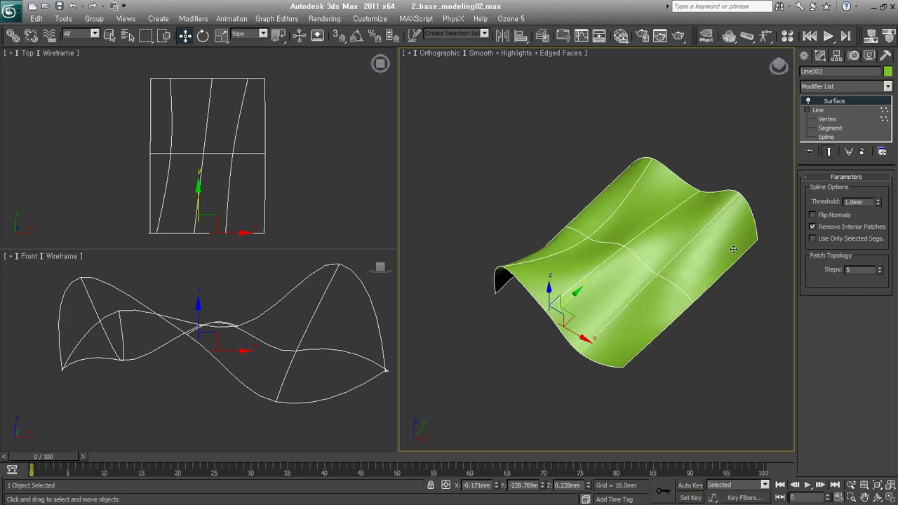
Step: Reset the Surface patch Steps to 0, then raise it to 1
{"action": "right_click", "coordinate": [878, 271]}
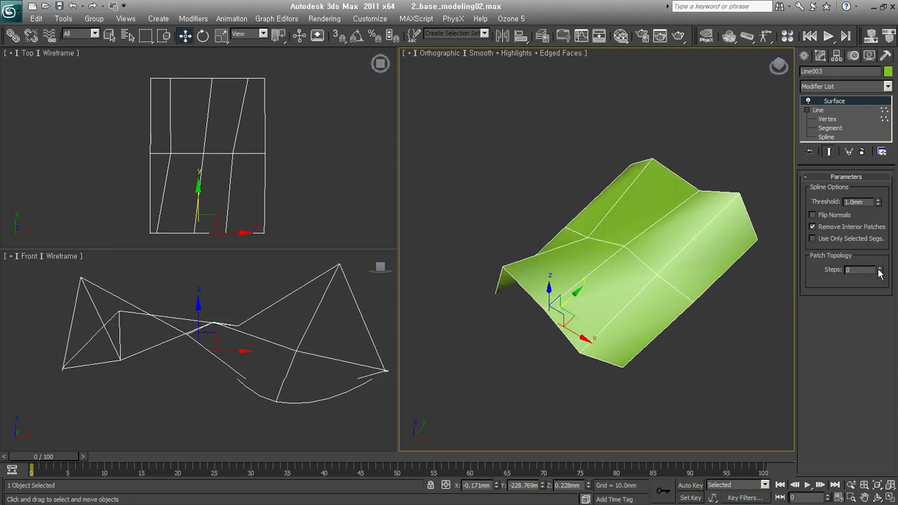
{"action": "mouse_move", "coordinate": [590, 293]}
{"action": "middle_mouse_down", "text": "alt"}
{"action": "mouse_move", "coordinate": [609, 256]}
{"action": "mouse_move", "coordinate": [606, 280]}
{"action": "middle_mouse_up", "text": "alt"}
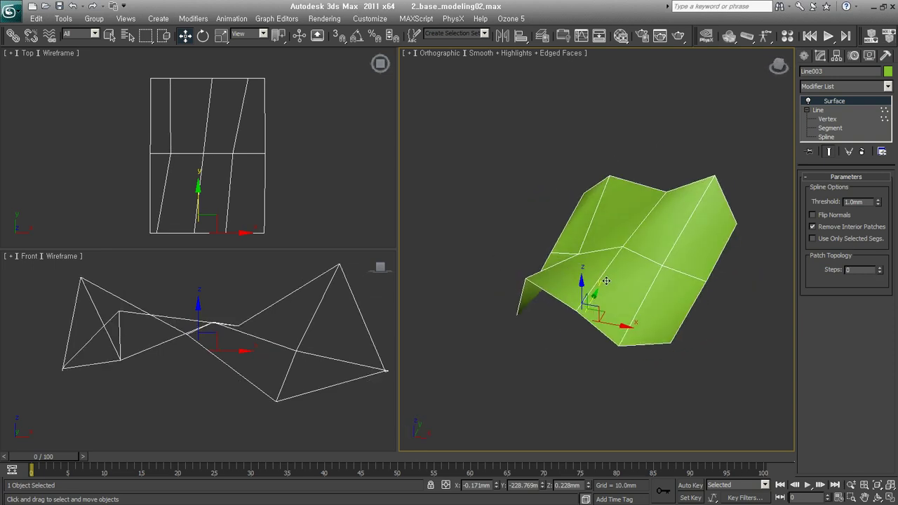
{"action": "left_click", "coordinate": [877, 269]}
{"action": "mouse_move", "coordinate": [723, 281]}
{"action": "middle_mouse_down", "text": "alt"}
{"action": "mouse_move", "coordinate": [587, 260]}
{"action": "mouse_move", "coordinate": [746, 277]}
{"action": "mouse_move", "coordinate": [789, 245]}
{"action": "middle_mouse_up", "text": "alt"}
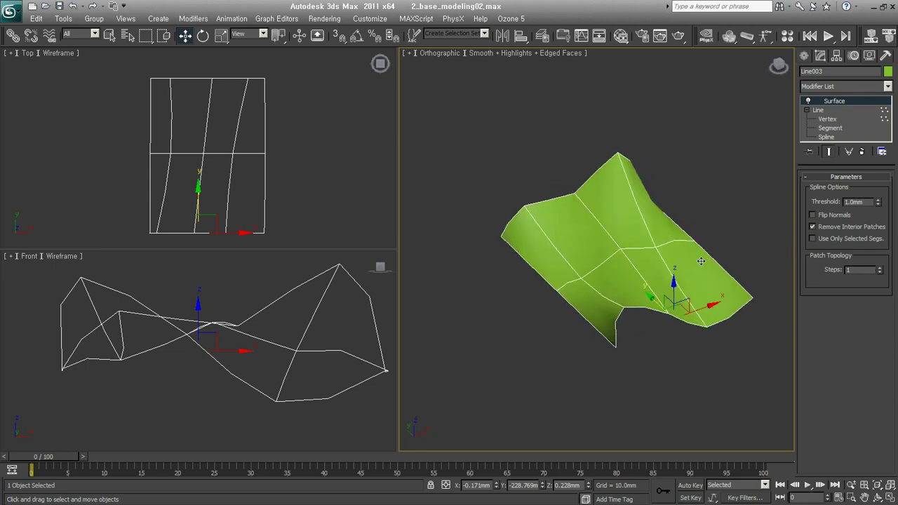
{"action": "right_click", "coordinate": [586, 226]}
{"action": "mouse_move", "coordinate": [609, 412]}
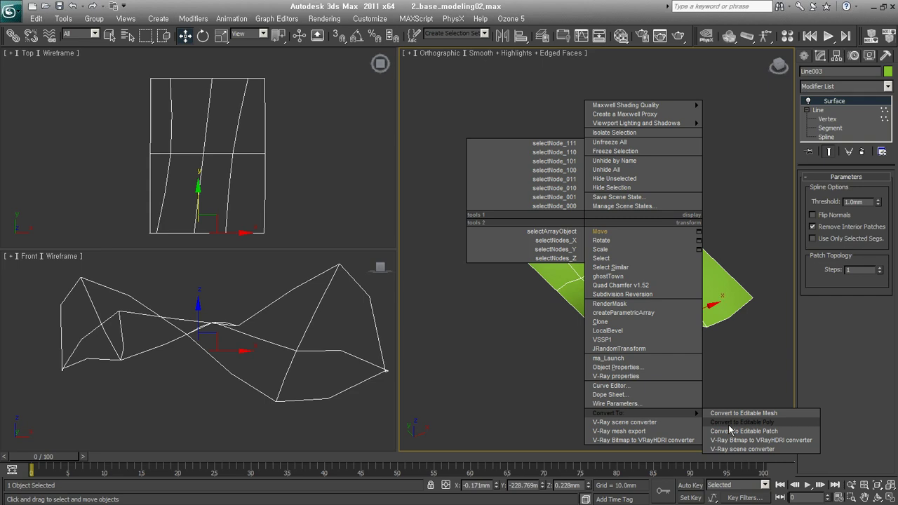
{"action": "left_click", "coordinate": [729, 427]}
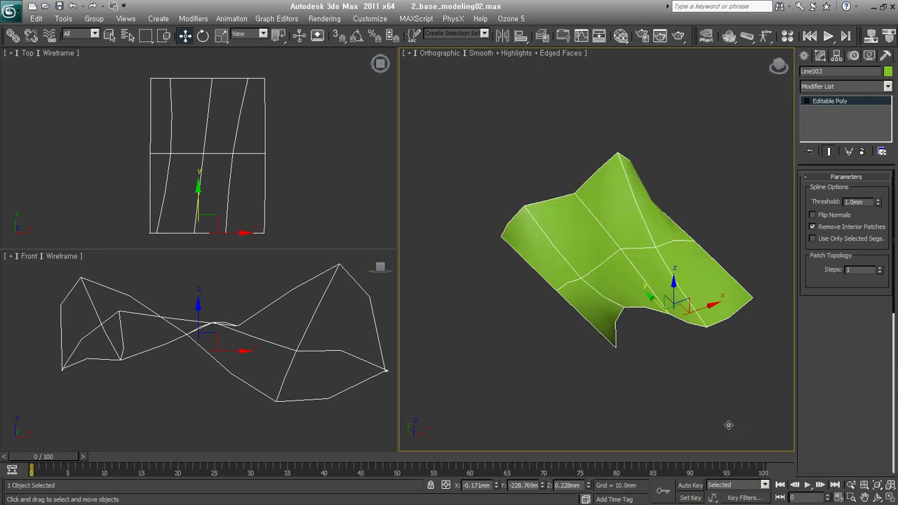
{"action": "middle_click_drag", "start_coordinate": [682, 271], "coordinate": [632, 261], "text": "alt"}
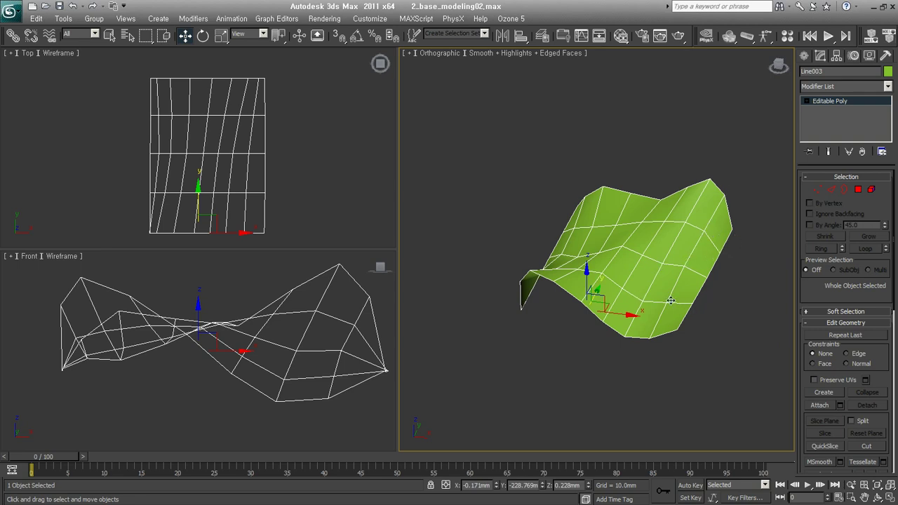
{"action": "middle_click_drag", "start_coordinate": [670, 300], "coordinate": [601, 282], "text": "alt"}
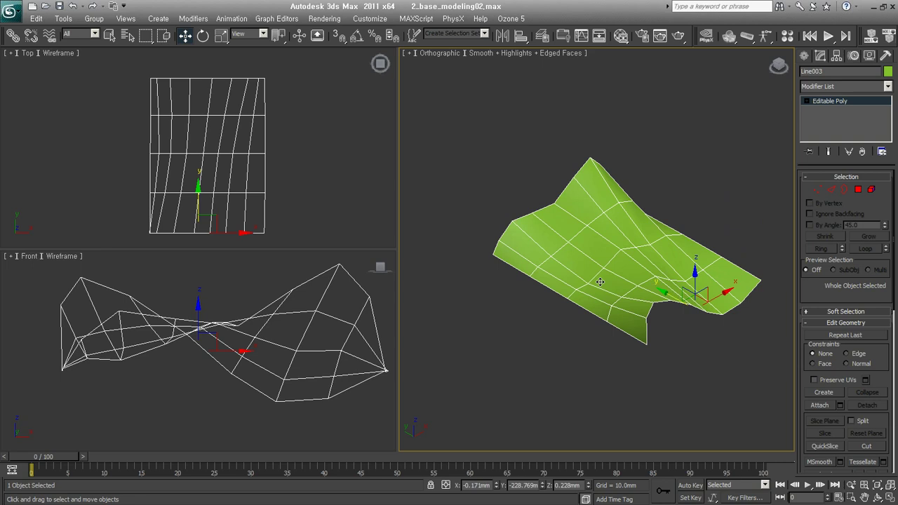
{"action": "key", "text": "ctrl+z"}
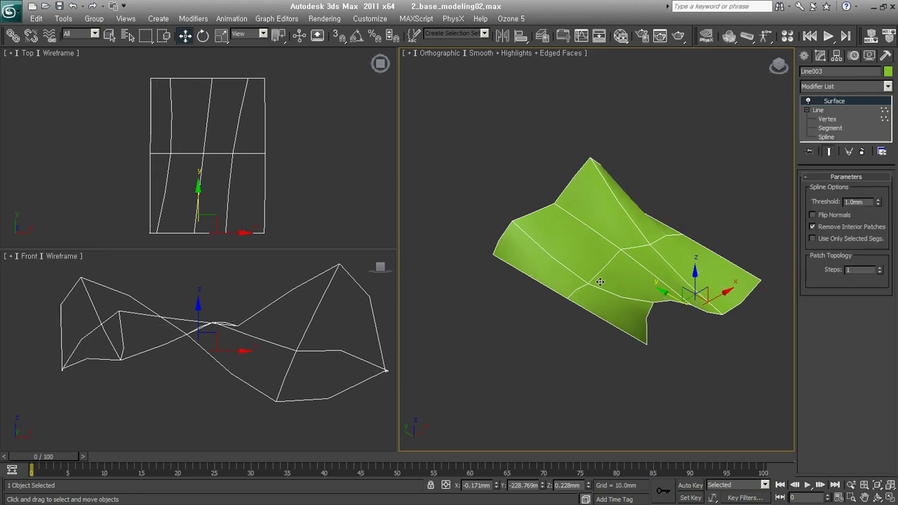
{"action": "left_click", "coordinate": [862, 152]}
Step: Remove the Surface modifier from Line003's stack and clear the vertex selection
{"action": "left_click", "coordinate": [827, 110]}
{"action": "middle_click_drag", "start_coordinate": [578, 281], "coordinate": [638, 300], "text": "alt"}
{"action": "left_click", "coordinate": [709, 332]}
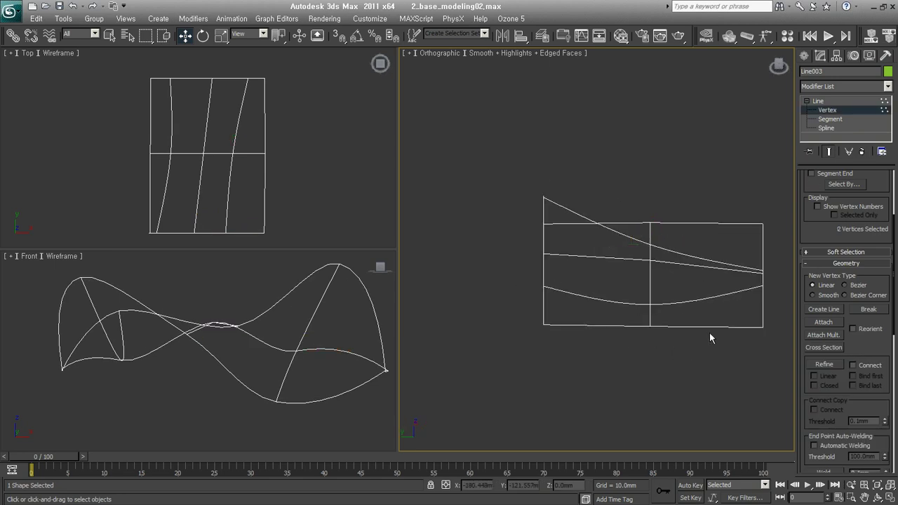
Step: Delete the five cross-section splines at Spline level, leaving three wavy curves
{"action": "left_click", "coordinate": [826, 128]}
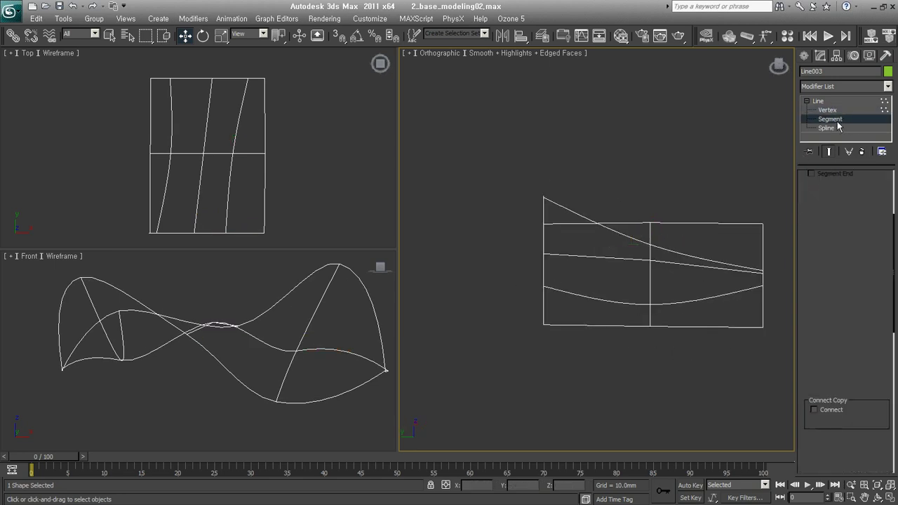
{"action": "left_click", "coordinate": [649, 287]}
{"action": "left_click_drag", "start_coordinate": [749, 263], "coordinate": [687, 366]}
{"action": "middle_click_drag", "start_coordinate": [711, 327], "coordinate": [633, 340], "text": "alt"}
{"action": "key", "text": "Delete"}
{"action": "middle_click_drag", "start_coordinate": [685, 323], "coordinate": [667, 330], "text": "alt"}
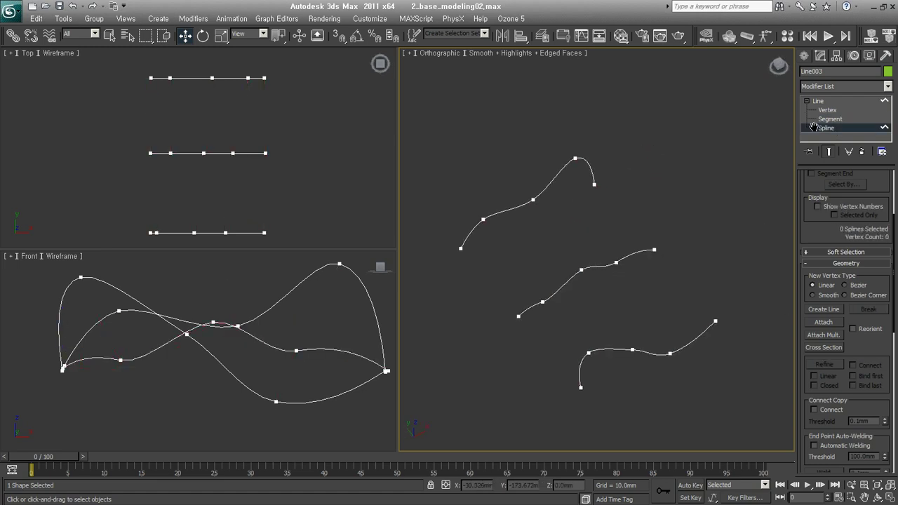
{"action": "left_click", "coordinate": [826, 128]}
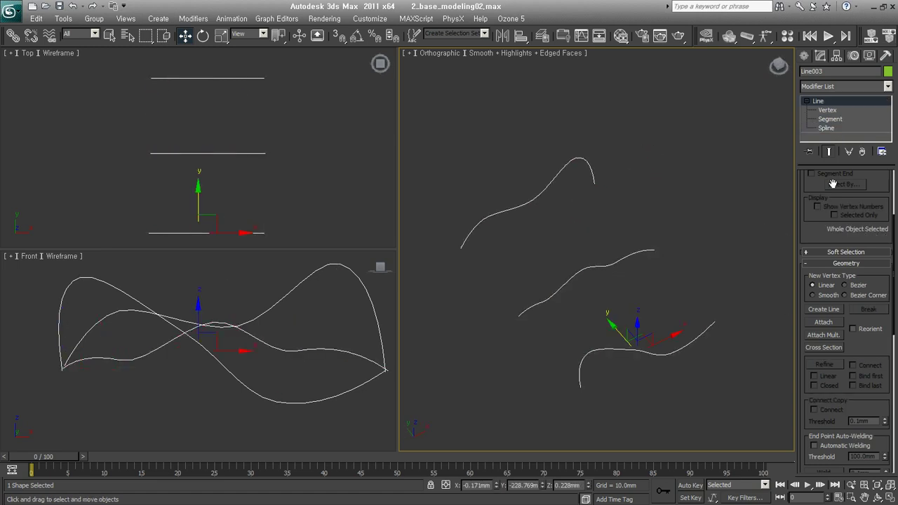
Step: Add a CrossSection modifier to Line003 with Spline Options set to Bezier Corner
{"action": "left_click", "coordinate": [849, 85]}
{"action": "scroll", "coordinate": [842, 211], "scroll_direction": "up", "scroll_amount": 5}
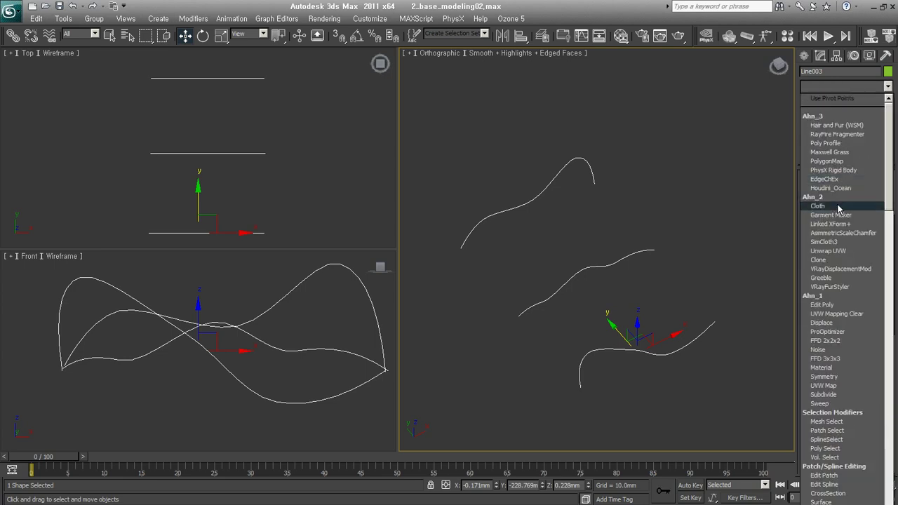
{"action": "scroll", "coordinate": [838, 207], "scroll_direction": "down", "scroll_amount": 6}
{"action": "scroll", "coordinate": [838, 208], "scroll_direction": "down", "scroll_amount": 9}
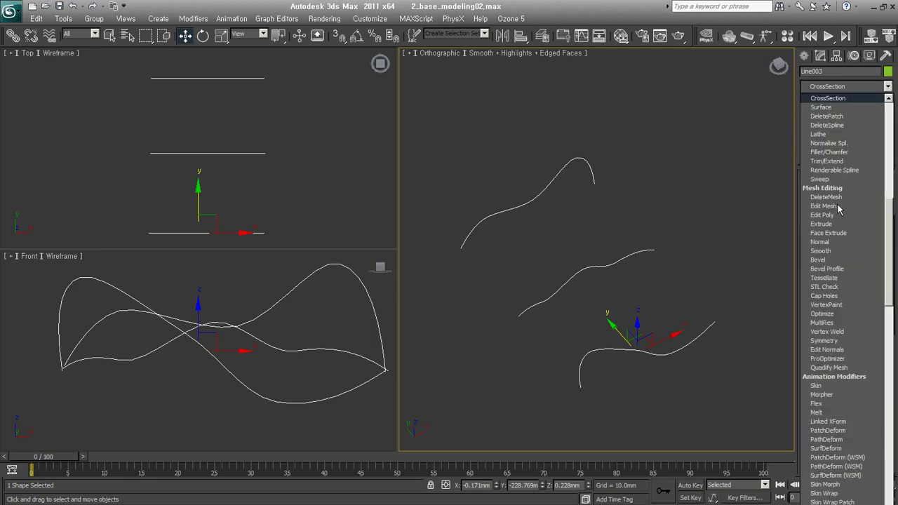
{"action": "left_click", "coordinate": [847, 95]}
{"action": "middle_click_drag", "start_coordinate": [648, 338], "coordinate": [664, 312], "text": "alt"}
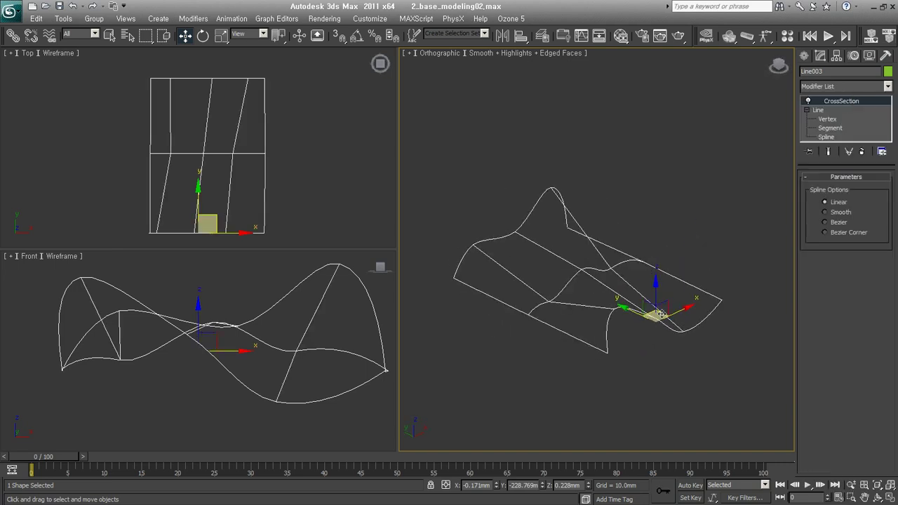
{"action": "left_click", "coordinate": [845, 217]}
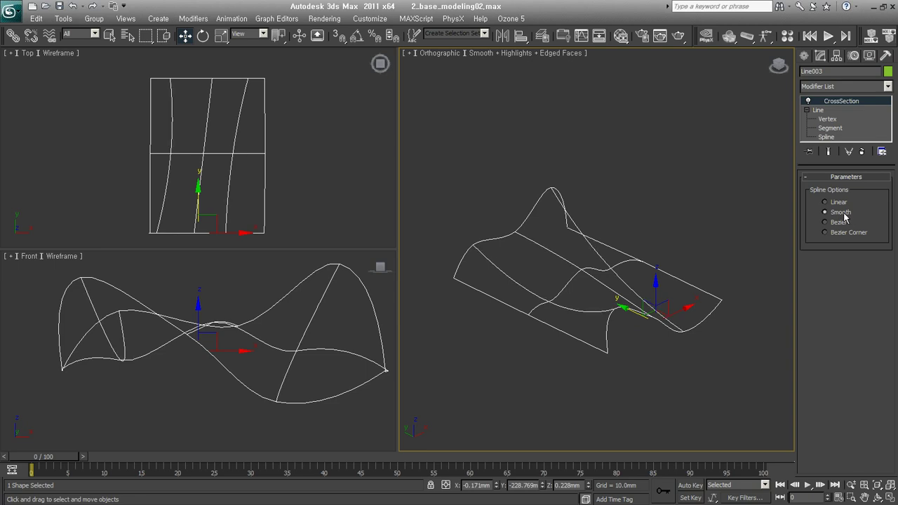
{"action": "left_click", "coordinate": [842, 234]}
{"action": "mouse_move", "coordinate": [584, 315]}
{"action": "middle_mouse_down", "text": "alt"}
{"action": "mouse_move", "coordinate": [764, 314]}
{"action": "mouse_move", "coordinate": [636, 314]}
{"action": "middle_mouse_up", "text": "alt"}
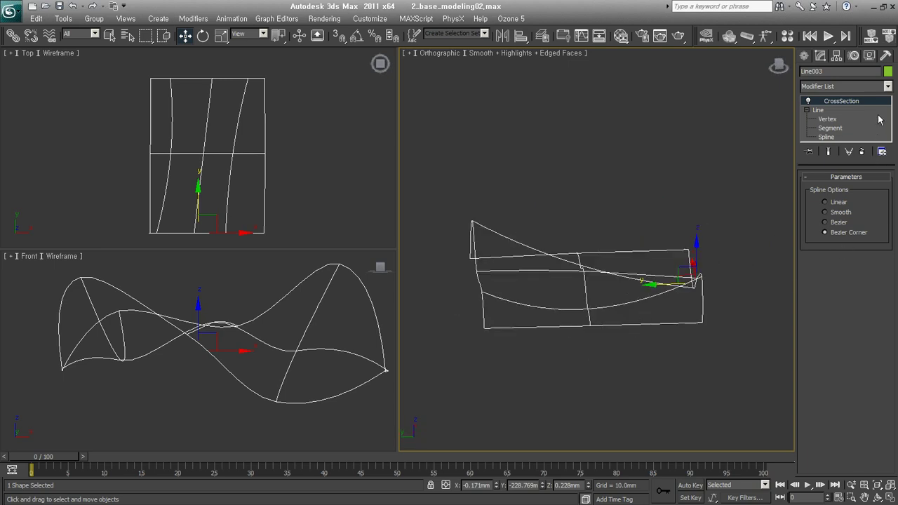
Step: Add a Surface modifier on top of the CrossSection to skin the curves green
{"action": "left_click", "coordinate": [872, 87]}
{"action": "scroll", "coordinate": [853, 172], "scroll_direction": "down", "scroll_amount": 10}
{"action": "scroll", "coordinate": [852, 140], "scroll_direction": "down", "scroll_amount": 5}
{"action": "left_click", "coordinate": [846, 104]}
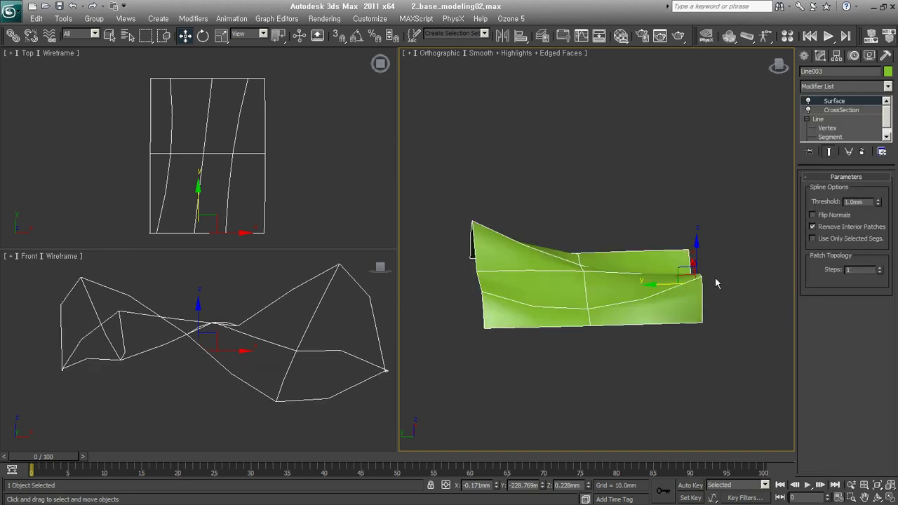
Step: Raise the Surface modifier's patch steps twice for a smoother green sheet
{"action": "middle_click_drag", "start_coordinate": [686, 307], "coordinate": [567, 321], "text": "alt"}
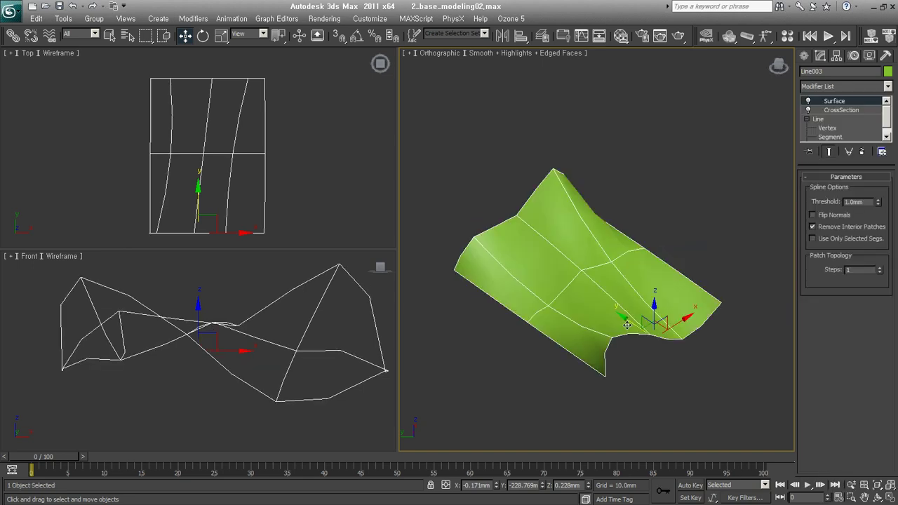
{"action": "left_click", "coordinate": [878, 268]}
{"action": "left_click", "coordinate": [880, 268]}
Step: Delete the green Line003 surface, leaving the scene empty
{"action": "mouse_move", "coordinate": [714, 331]}
{"action": "middle_mouse_down", "text": "alt"}
{"action": "mouse_move", "coordinate": [641, 317]}
{"action": "mouse_move", "coordinate": [587, 365]}
{"action": "mouse_move", "coordinate": [647, 304]}
{"action": "mouse_move", "coordinate": [768, 331]}
{"action": "middle_mouse_up", "text": "alt"}
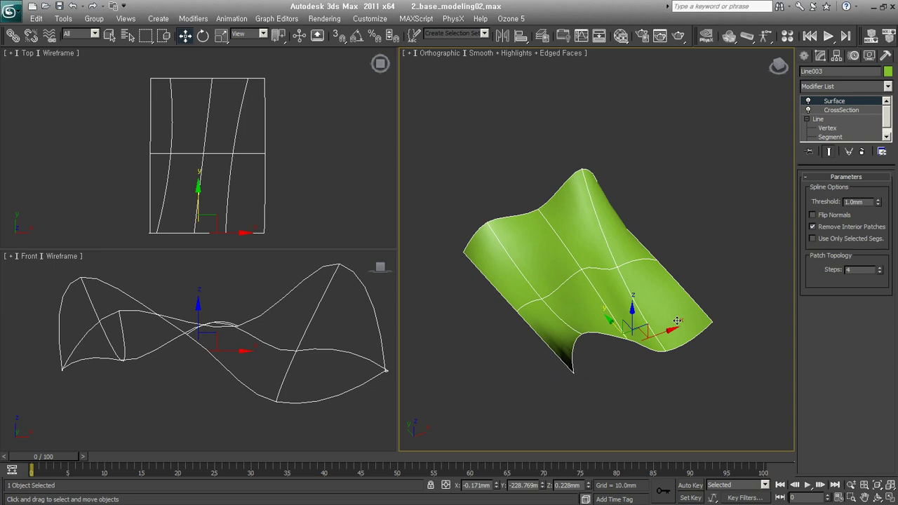
{"action": "middle_click_drag", "start_coordinate": [605, 287], "coordinate": [596, 261]}
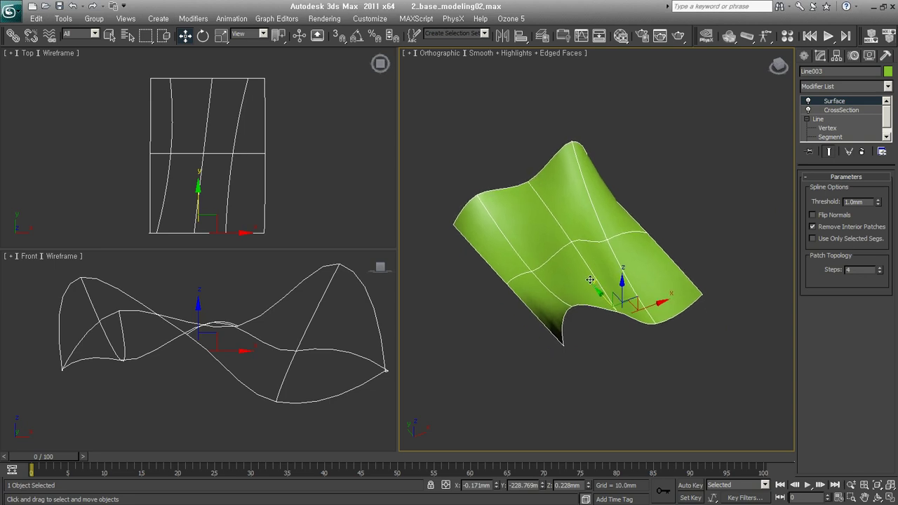
{"action": "key", "text": "Delete"}
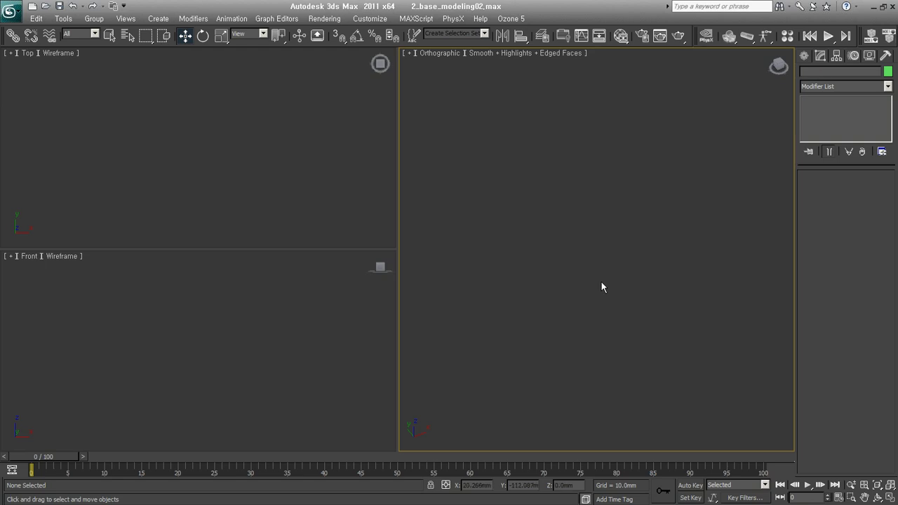
Step: Draw a circle of radius 75.227mm and move it down along Z
{"action": "left_click", "coordinate": [804, 56]}
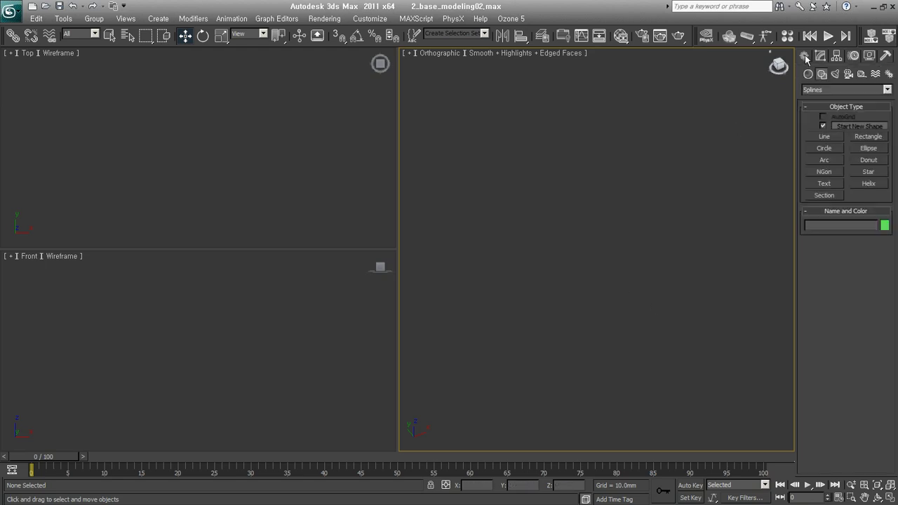
{"action": "left_click", "coordinate": [828, 149]}
{"action": "left_click_drag", "start_coordinate": [572, 324], "coordinate": [575, 367]}
{"action": "mouse_move", "coordinate": [616, 287]}
{"action": "middle_mouse_down"}
{"action": "mouse_move", "coordinate": [625, 227]}
{"action": "mouse_move", "coordinate": [603, 274]}
{"action": "mouse_move", "coordinate": [603, 325]}
{"action": "mouse_move", "coordinate": [611, 237]}
{"action": "mouse_move", "coordinate": [591, 372]}
{"action": "middle_mouse_up"}
{"action": "right_click", "coordinate": [767, 240]}
{"action": "left_click_drag", "start_coordinate": [592, 373], "coordinate": [591, 388]}
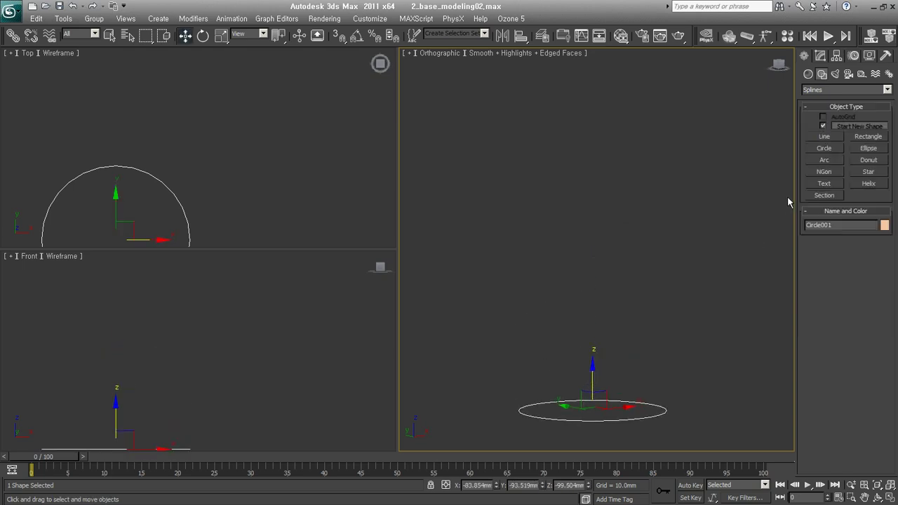
Step: Draw a four-sided NGon square of radius 76.42mm from the circle's centre
{"action": "left_click", "coordinate": [824, 174]}
{"action": "mouse_move", "coordinate": [545, 341]}
{"action": "middle_mouse_down"}
{"action": "mouse_move", "coordinate": [641, 245]}
{"action": "mouse_move", "coordinate": [601, 374]}
{"action": "middle_mouse_up"}
{"action": "left_click_drag", "start_coordinate": [615, 307], "coordinate": [616, 370]}
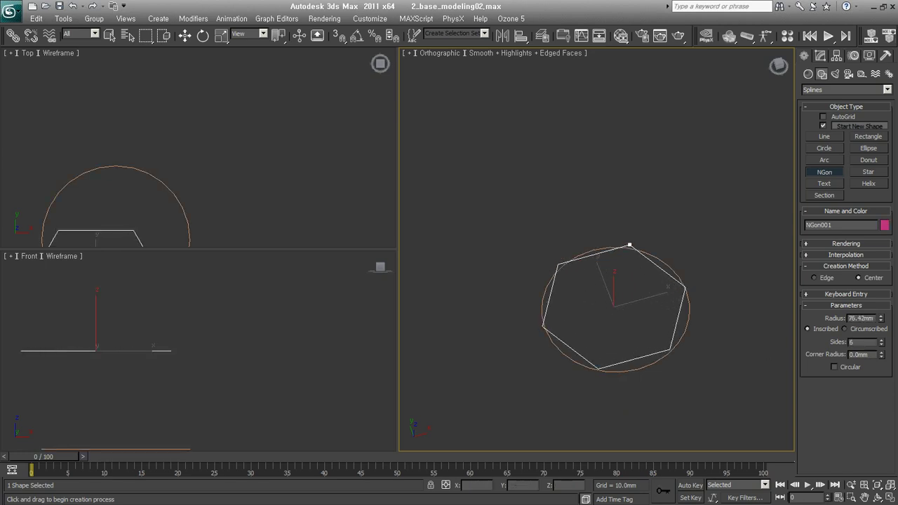
{"action": "left_click", "coordinate": [882, 348]}
{"action": "left_click", "coordinate": [882, 348]}
{"action": "mouse_move", "coordinate": [594, 347]}
{"action": "middle_mouse_down", "text": "alt"}
{"action": "mouse_move", "coordinate": [601, 269]}
{"action": "mouse_move", "coordinate": [597, 288]}
{"action": "middle_mouse_up", "text": "alt"}
{"action": "right_click", "coordinate": [668, 390]}
Step: Shift-drag the circle upward to create a stacked copy
{"action": "left_click", "coordinate": [668, 391]}
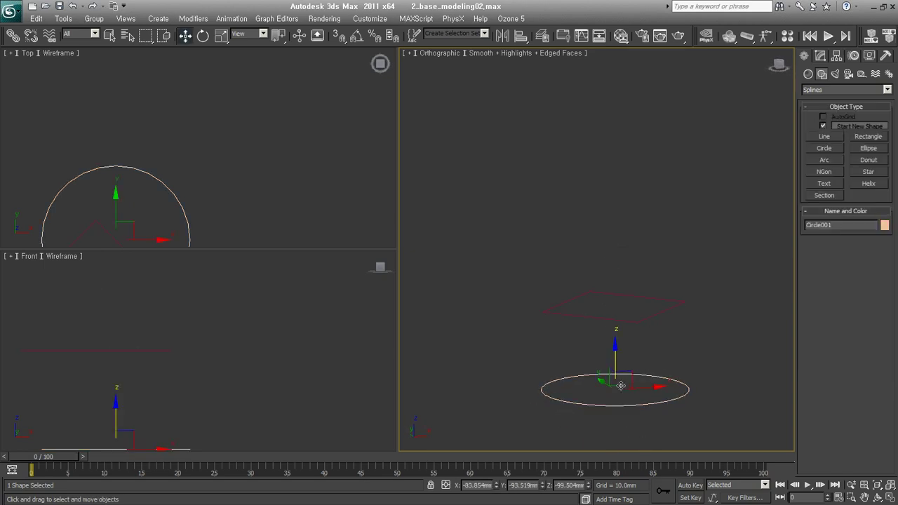
{"action": "left_click_drag", "start_coordinate": [611, 357], "coordinate": [611, 180], "text": "shift"}
{"action": "left_click", "coordinate": [452, 311]}
{"action": "mouse_move", "coordinate": [555, 325]}
{"action": "middle_mouse_down"}
{"action": "mouse_move", "coordinate": [691, 337]}
{"action": "mouse_move", "coordinate": [636, 357]}
{"action": "mouse_move", "coordinate": [649, 376]}
{"action": "mouse_move", "coordinate": [647, 353]}
{"action": "mouse_move", "coordinate": [657, 357]}
{"action": "middle_mouse_up"}
Step: Select the lower circle, switch to Top view and zoom extents on it
{"action": "left_click", "coordinate": [677, 345]}
{"action": "left_click", "coordinate": [820, 56]}
{"action": "key", "text": "t"}
{"action": "key", "text": "ctrl+shift+z"}
{"action": "scroll", "coordinate": [637, 264], "scroll_direction": "down", "scroll_amount": 5}
Step: Select the NGon square in Top view, undo a stray move, and launch Align
{"action": "scroll", "coordinate": [635, 262], "scroll_direction": "down", "scroll_amount": 2}
{"action": "left_click", "coordinate": [643, 337]}
{"action": "left_click", "coordinate": [607, 313]}
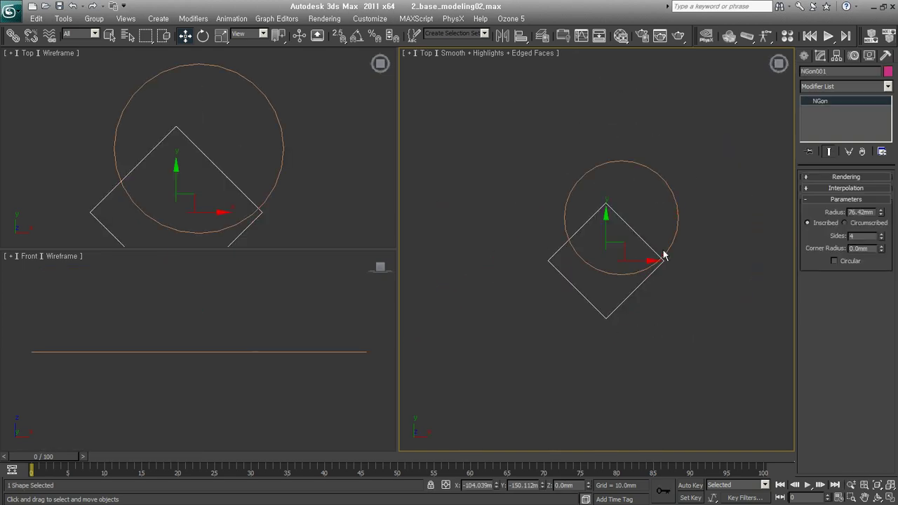
{"action": "middle_click_drag", "start_coordinate": [605, 254], "coordinate": [649, 312]}
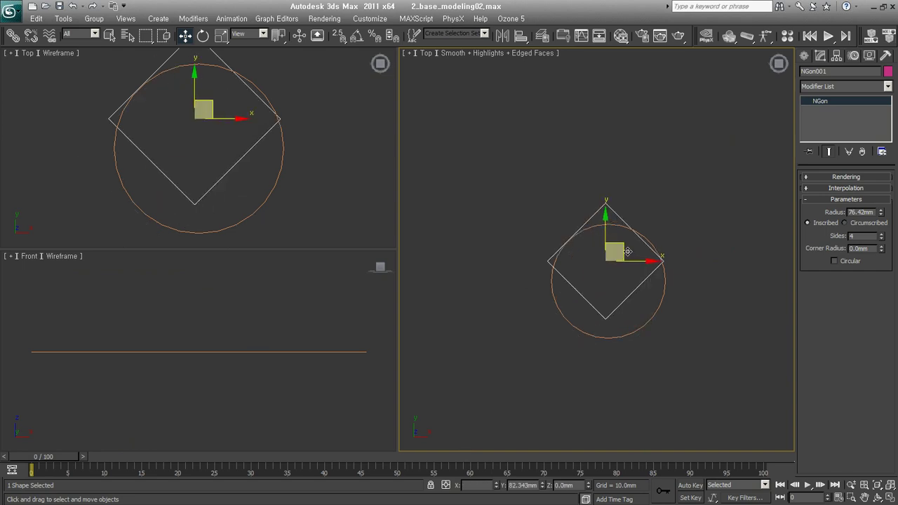
{"action": "left_click_drag", "start_coordinate": [611, 316], "coordinate": [629, 277]}
{"action": "key", "text": "ctrl+z"}
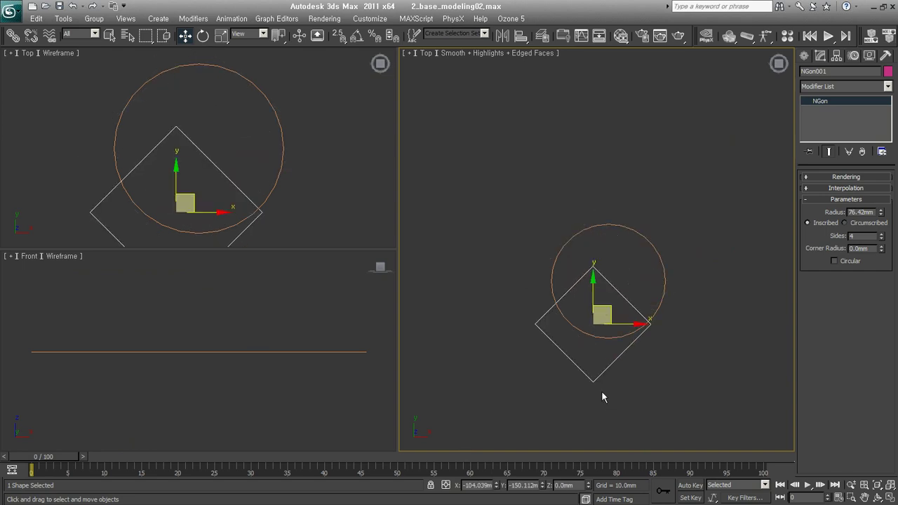
{"action": "left_click", "coordinate": [522, 43]}
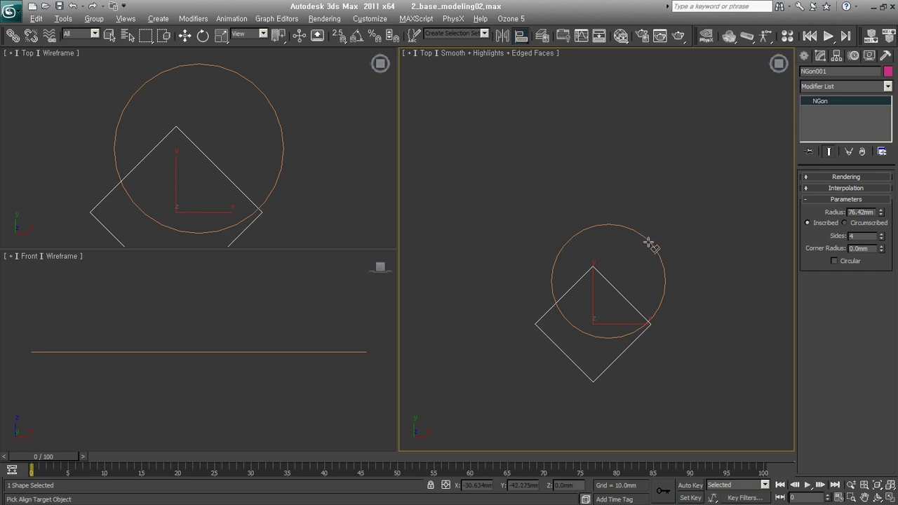
Step: Align the NGon square's center to the circle's center in X and Y
{"action": "left_click", "coordinate": [650, 243]}
{"action": "left_click", "coordinate": [414, 225]}
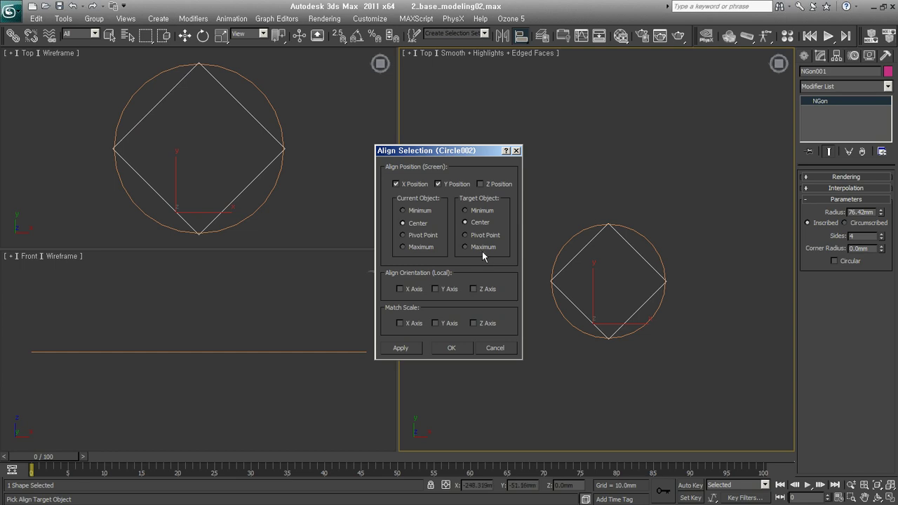
{"action": "left_click", "coordinate": [449, 346]}
{"action": "mouse_move", "coordinate": [635, 353]}
{"action": "middle_mouse_down", "text": "alt"}
{"action": "mouse_move", "coordinate": [683, 340]}
{"action": "mouse_move", "coordinate": [669, 242]}
{"action": "mouse_move", "coordinate": [641, 295]}
{"action": "middle_mouse_up", "text": "alt"}
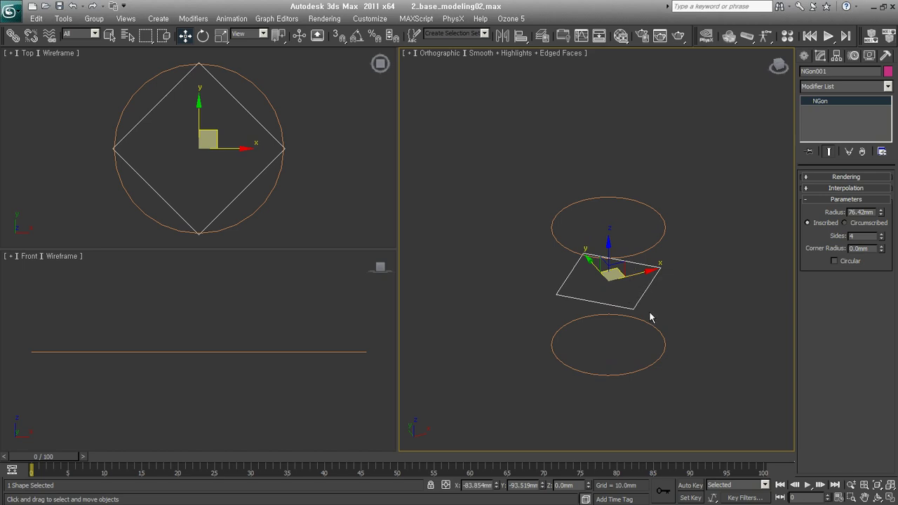
{"action": "mouse_move", "coordinate": [657, 305]}
{"action": "middle_mouse_down", "text": "alt"}
{"action": "mouse_move", "coordinate": [608, 310]}
{"action": "mouse_move", "coordinate": [615, 305]}
{"action": "middle_mouse_up", "text": "alt"}
{"action": "left_click", "coordinate": [677, 341]}
Step: Convert Circle001 to Editable Spline and attach the NGon square and top circle
{"action": "left_click", "coordinate": [663, 348]}
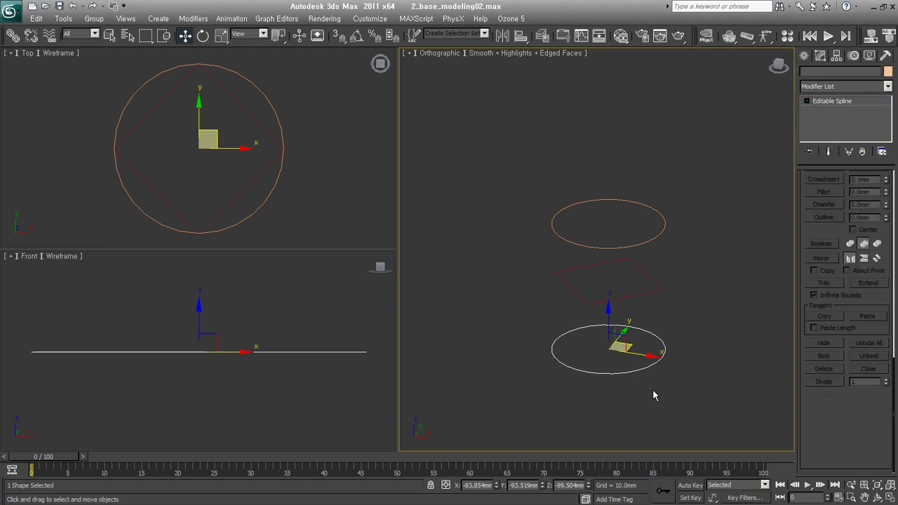
{"action": "scroll", "coordinate": [816, 256], "scroll_direction": "up", "scroll_amount": 3}
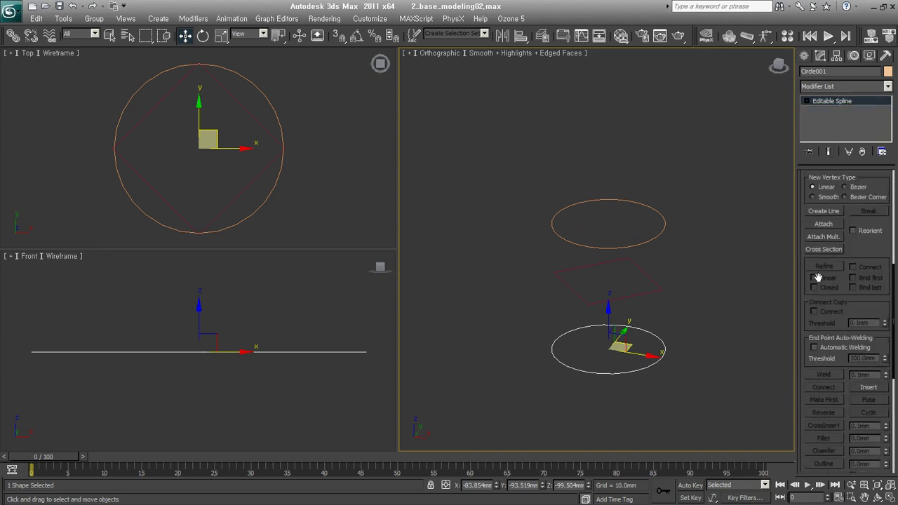
{"action": "scroll", "coordinate": [818, 270], "scroll_direction": "up", "scroll_amount": 3}
{"action": "left_click", "coordinate": [822, 249]}
{"action": "left_click", "coordinate": [660, 287]}
{"action": "left_click", "coordinate": [660, 233]}
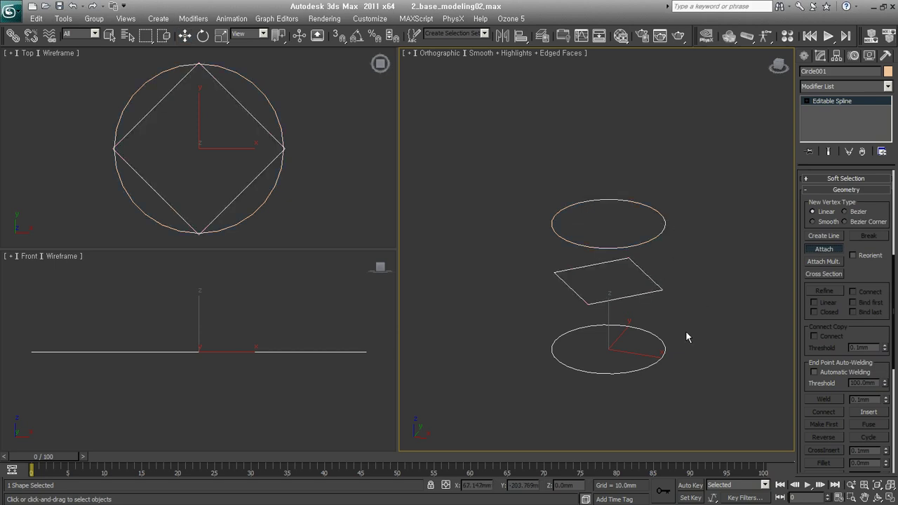
{"action": "key", "text": "w"}
Step: Add a CrossSection modifier to Circle001 to form the cylinder cage
{"action": "left_click", "coordinate": [834, 84]}
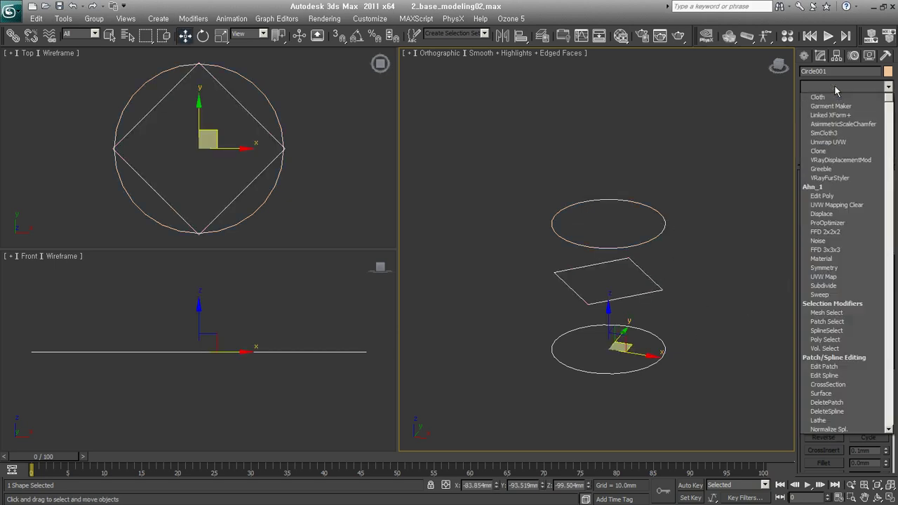
{"action": "scroll", "coordinate": [833, 87], "scroll_direction": "down", "scroll_amount": 10}
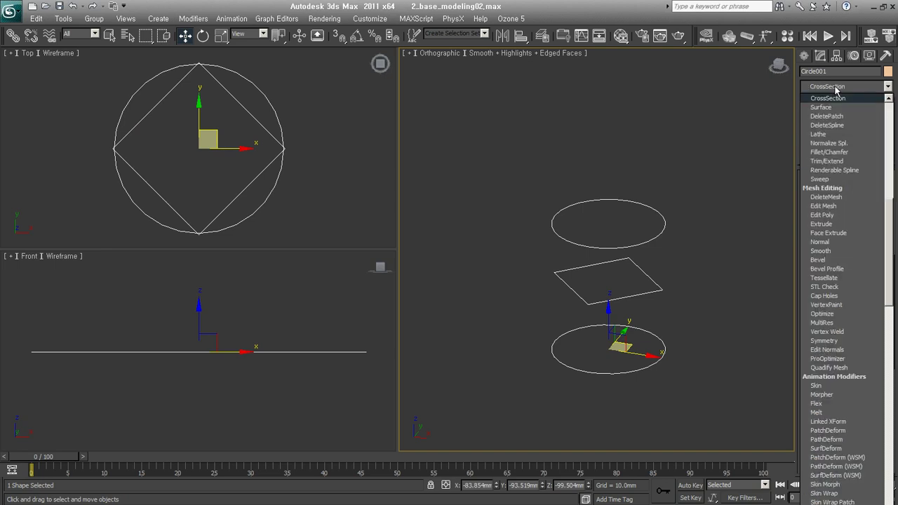
{"action": "left_click", "coordinate": [845, 101]}
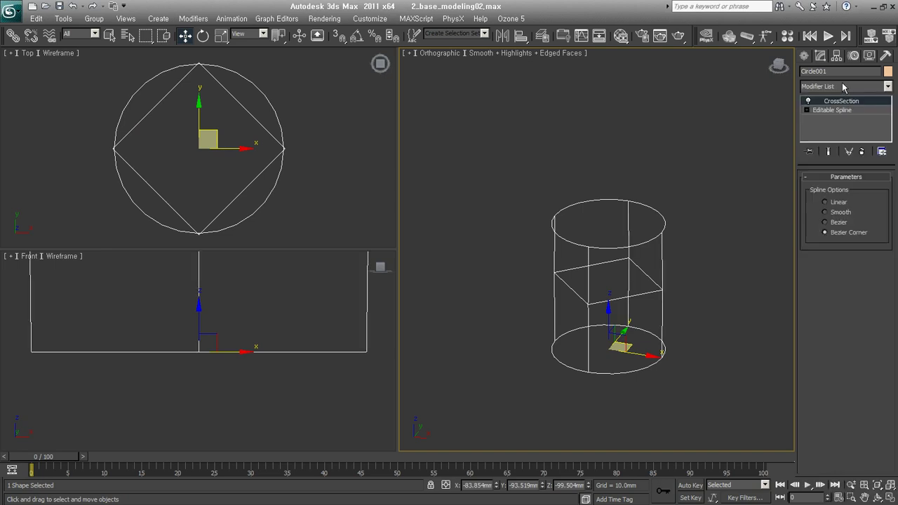
{"action": "mouse_move", "coordinate": [681, 350]}
{"action": "middle_mouse_down", "text": "alt"}
{"action": "mouse_move", "coordinate": [627, 385]}
{"action": "mouse_move", "coordinate": [620, 337]}
{"action": "middle_mouse_up", "text": "alt"}
Step: Add a Surface modifier above the CrossSection on Circle001 via the 'sur' search
{"action": "left_click", "coordinate": [848, 86]}
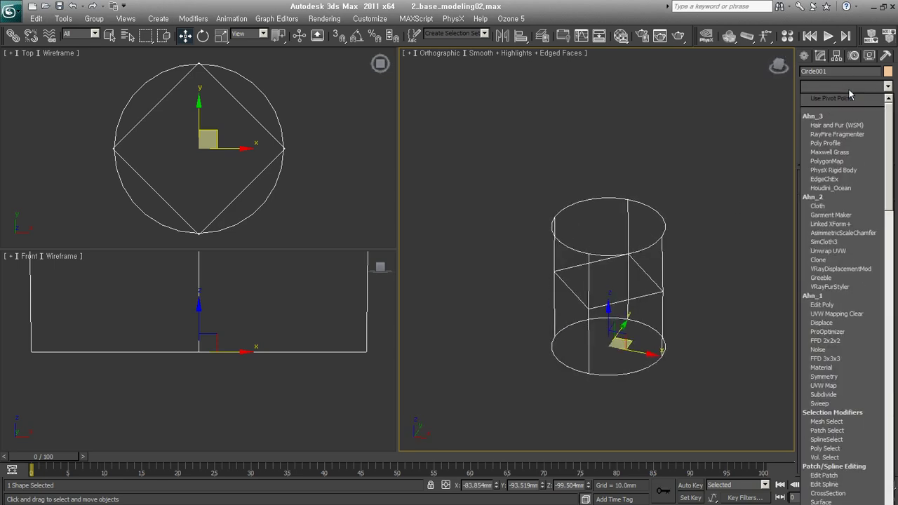
{"action": "type", "text": "sur"}
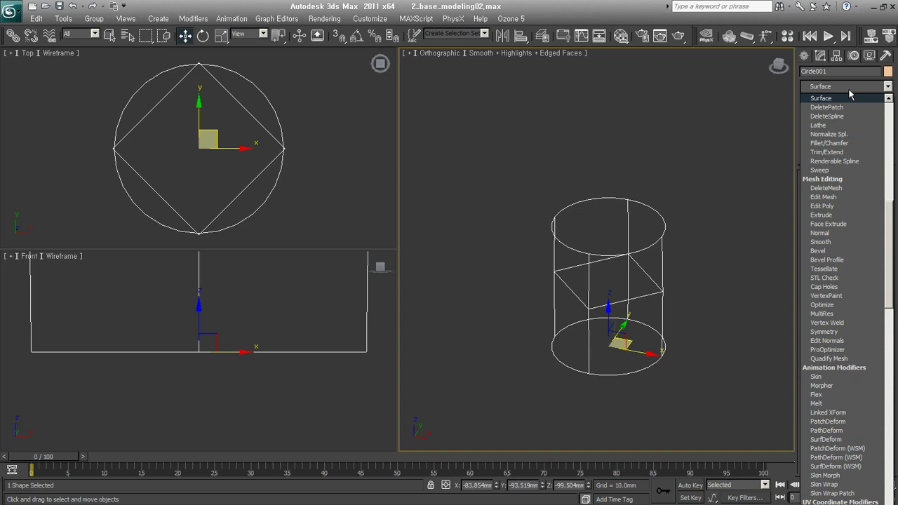
{"action": "left_click", "coordinate": [851, 98]}
{"action": "mouse_move", "coordinate": [716, 340]}
{"action": "middle_mouse_down", "text": "alt"}
{"action": "mouse_move", "coordinate": [602, 317]}
{"action": "mouse_move", "coordinate": [572, 329]}
{"action": "middle_mouse_up", "text": "alt"}
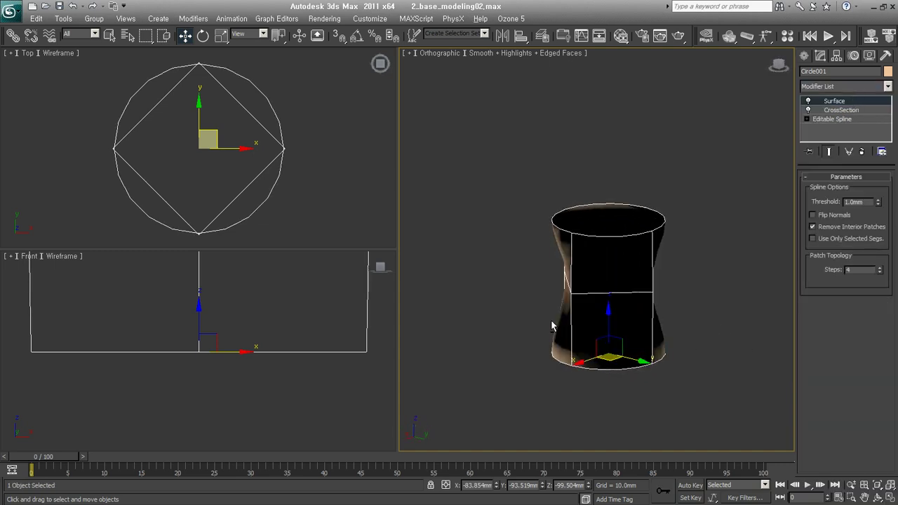
Step: Set the cylinder surface to 5 steps with Flip Normals, inspect it, then delete it
{"action": "left_click", "coordinate": [879, 267]}
{"action": "mouse_move", "coordinate": [662, 337]}
{"action": "middle_mouse_down", "text": "alt"}
{"action": "mouse_move", "coordinate": [683, 336]}
{"action": "mouse_move", "coordinate": [690, 319]}
{"action": "middle_mouse_up", "text": "alt"}
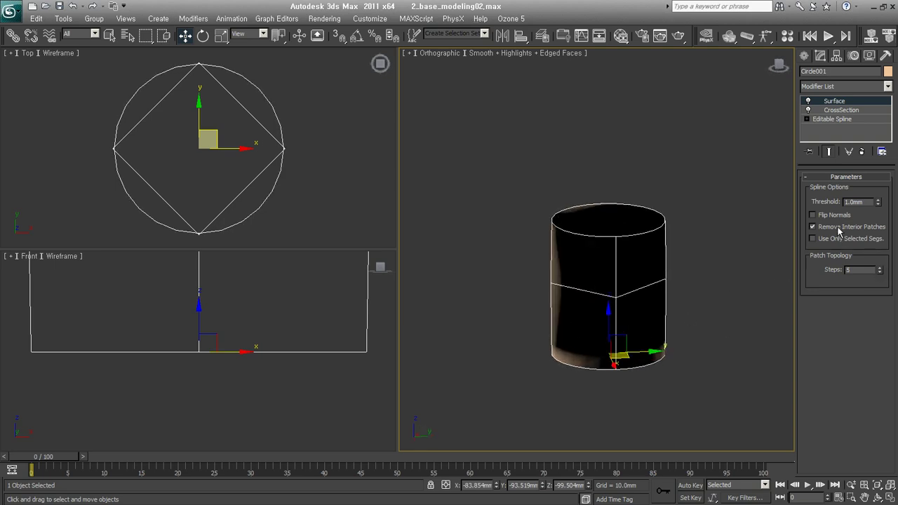
{"action": "mouse_move", "coordinate": [736, 301]}
{"action": "middle_mouse_down", "text": "alt"}
{"action": "mouse_move", "coordinate": [533, 386]}
{"action": "mouse_move", "coordinate": [734, 273]}
{"action": "middle_mouse_up", "text": "alt"}
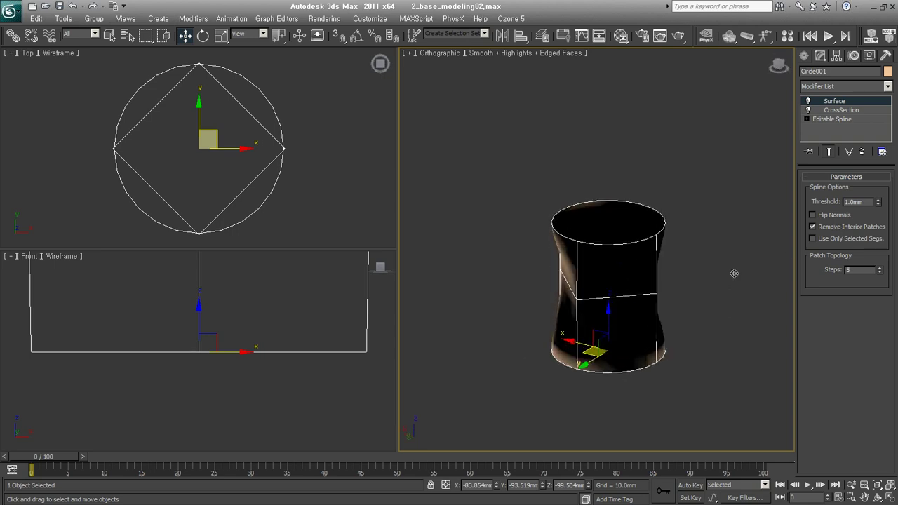
{"action": "left_click", "coordinate": [814, 215]}
{"action": "mouse_move", "coordinate": [586, 363]}
{"action": "middle_mouse_down", "text": "alt"}
{"action": "mouse_move", "coordinate": [763, 290]}
{"action": "mouse_move", "coordinate": [622, 361]}
{"action": "mouse_move", "coordinate": [729, 352]}
{"action": "mouse_move", "coordinate": [835, 371]}
{"action": "mouse_move", "coordinate": [711, 372]}
{"action": "middle_mouse_up", "text": "alt"}
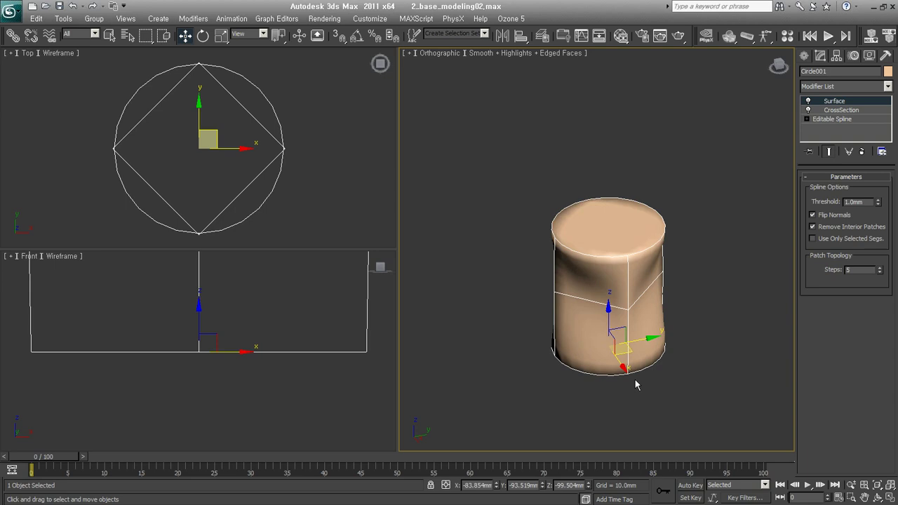
{"action": "middle_click_drag", "start_coordinate": [635, 384], "coordinate": [649, 328], "text": "alt"}
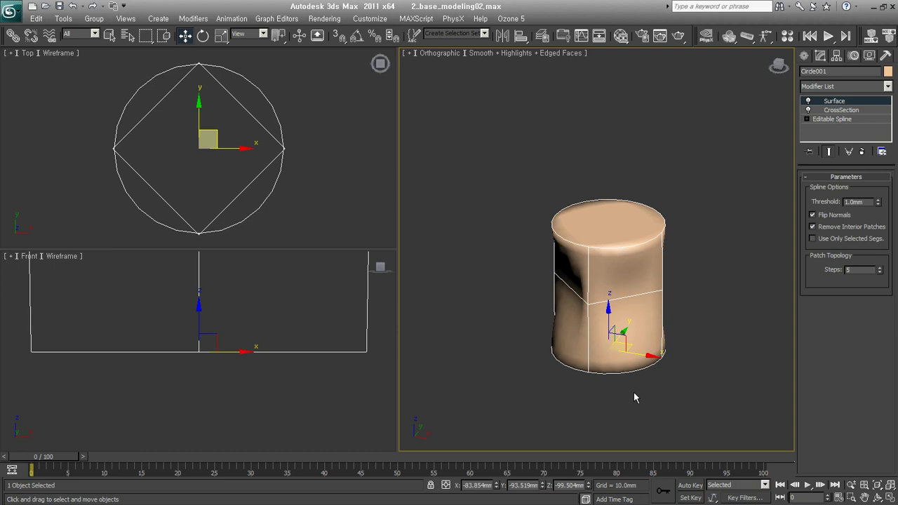
{"action": "middle_click_drag", "start_coordinate": [629, 305], "coordinate": [633, 309]}
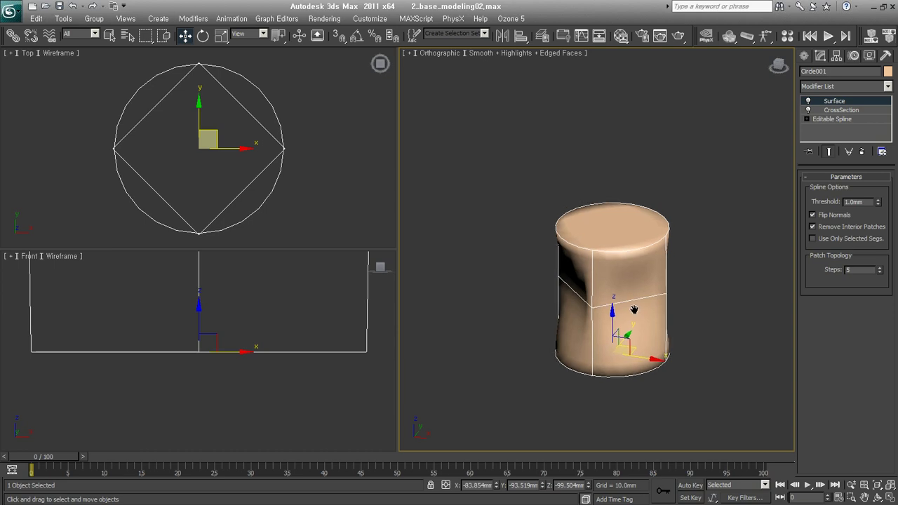
{"action": "key", "text": "Delete"}
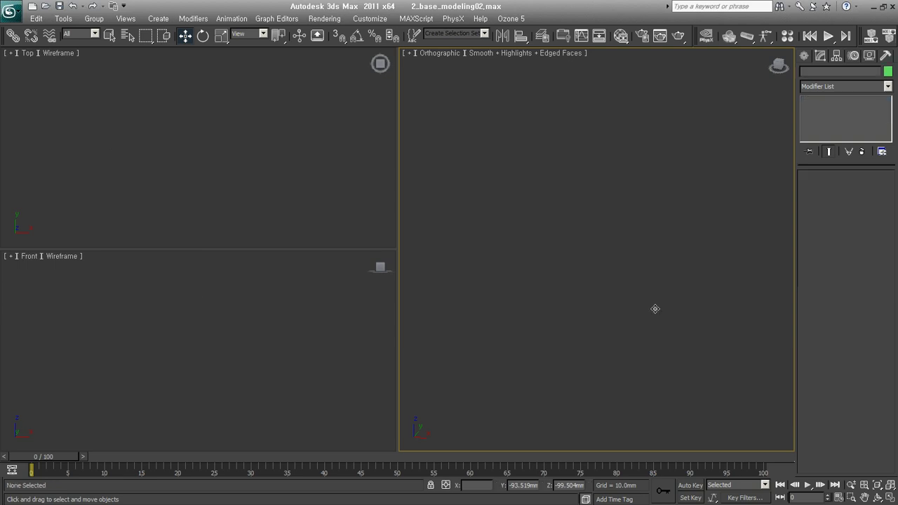
Step: Switch from Shapes back to Geometry Standard Primitives and activate Box creation
{"action": "left_click", "coordinate": [805, 56]}
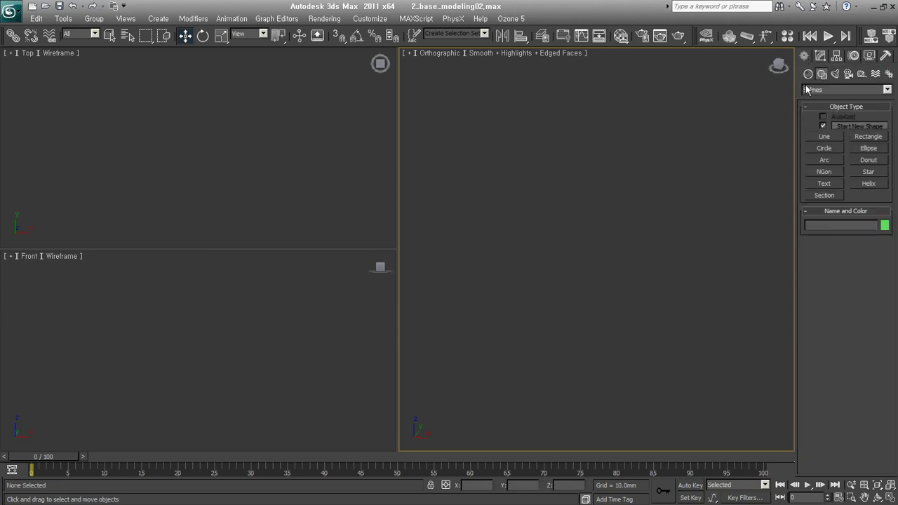
{"action": "left_click", "coordinate": [807, 74]}
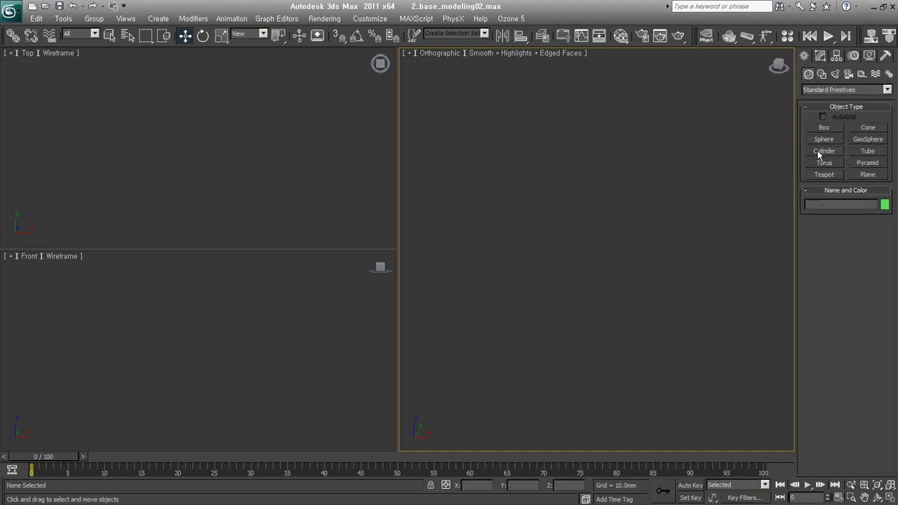
{"action": "left_click", "coordinate": [821, 74]}
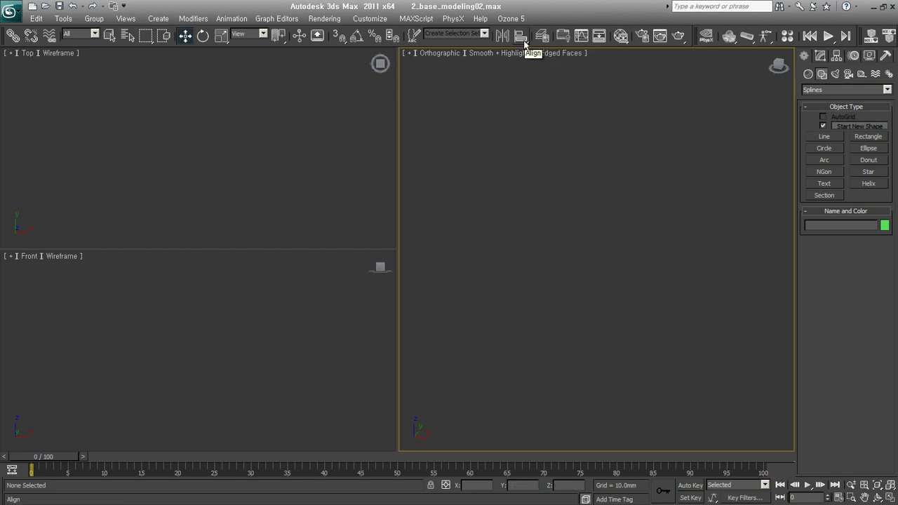
{"action": "left_click", "coordinate": [808, 74]}
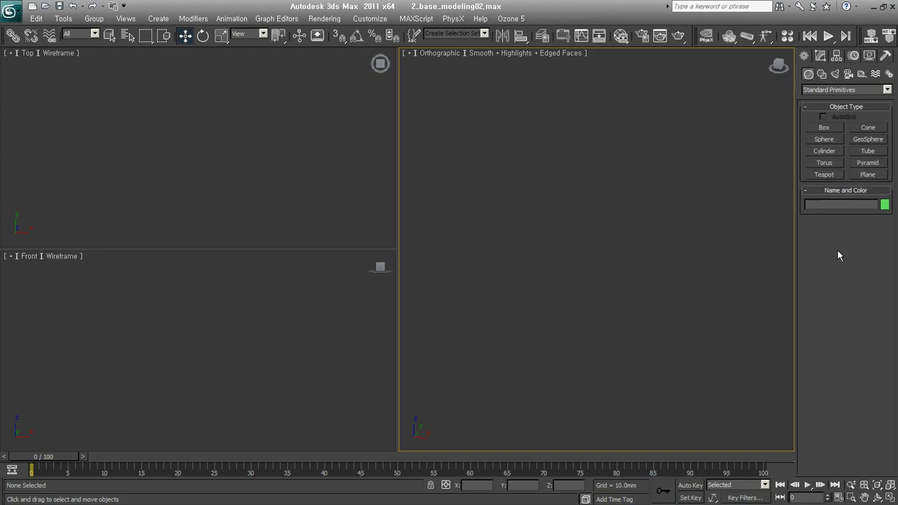
{"action": "left_click", "coordinate": [823, 127]}
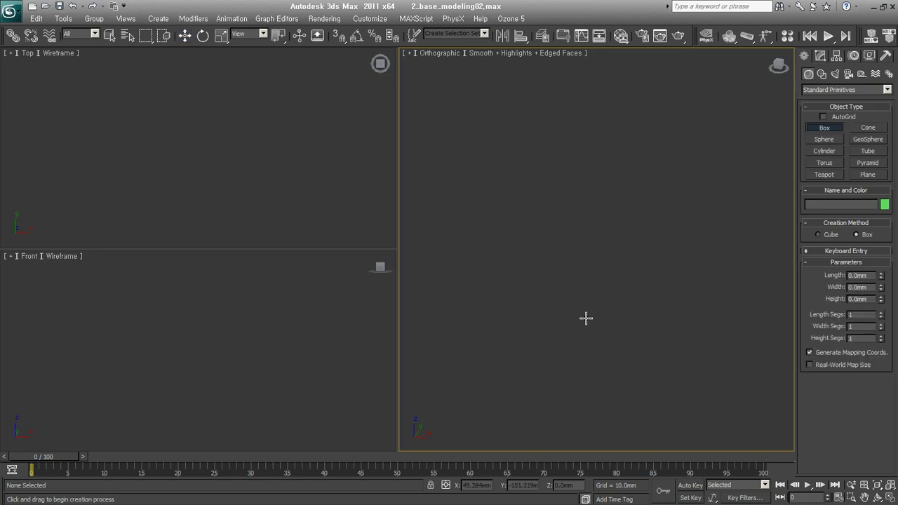
Step: Draw a 109.6 × 84.8 × 95.7 mm box, then start a cylinder base beside it
{"action": "left_click_drag", "start_coordinate": [560, 302], "coordinate": [601, 356]}
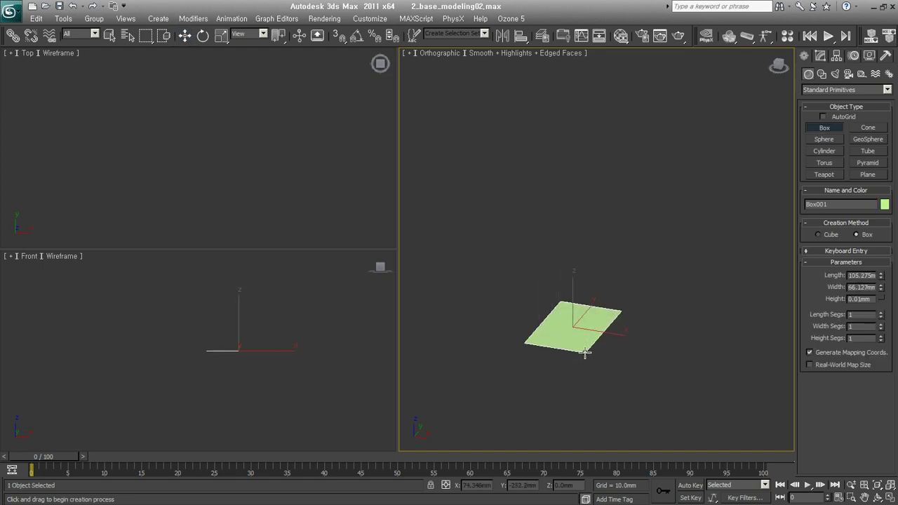
{"action": "left_click", "coordinate": [599, 264]}
{"action": "middle_click_drag", "start_coordinate": [635, 361], "coordinate": [553, 353]}
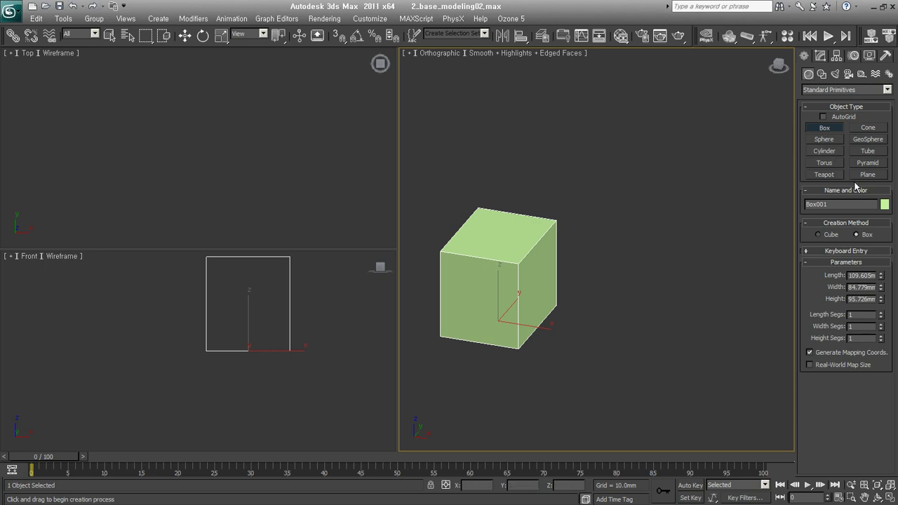
{"action": "left_click", "coordinate": [826, 154]}
{"action": "left_click_drag", "start_coordinate": [599, 329], "coordinate": [631, 335]}
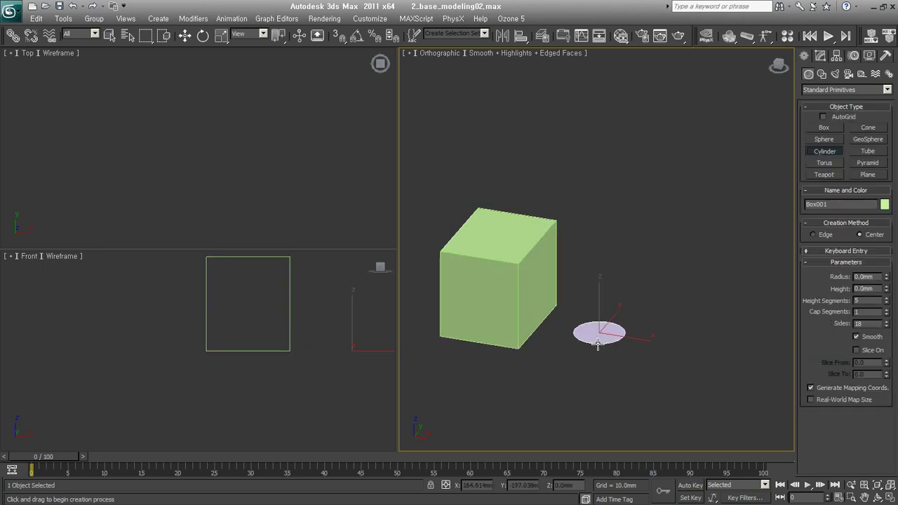
Step: Finish the cylinder at 34.487 mm radius and 95.157 mm height with one height segment
{"action": "left_click", "coordinate": [594, 250]}
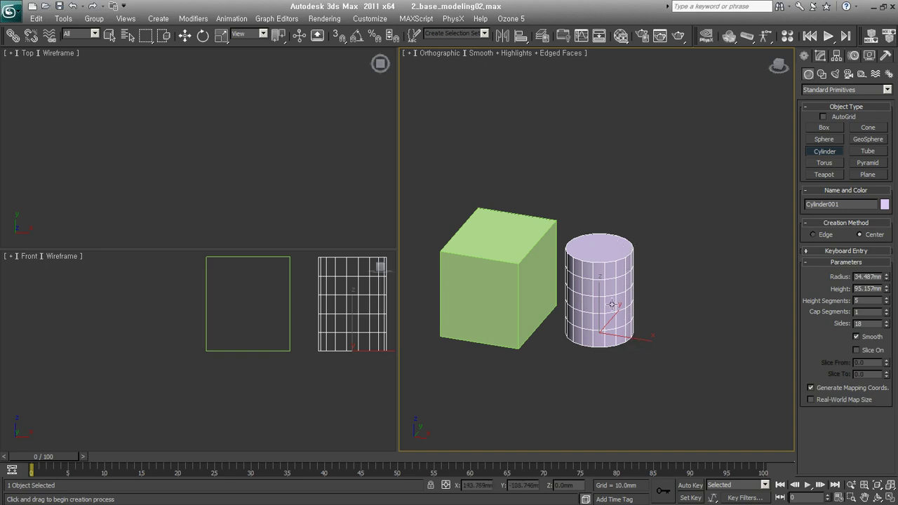
{"action": "left_click_drag", "start_coordinate": [887, 302], "coordinate": [887, 303]}
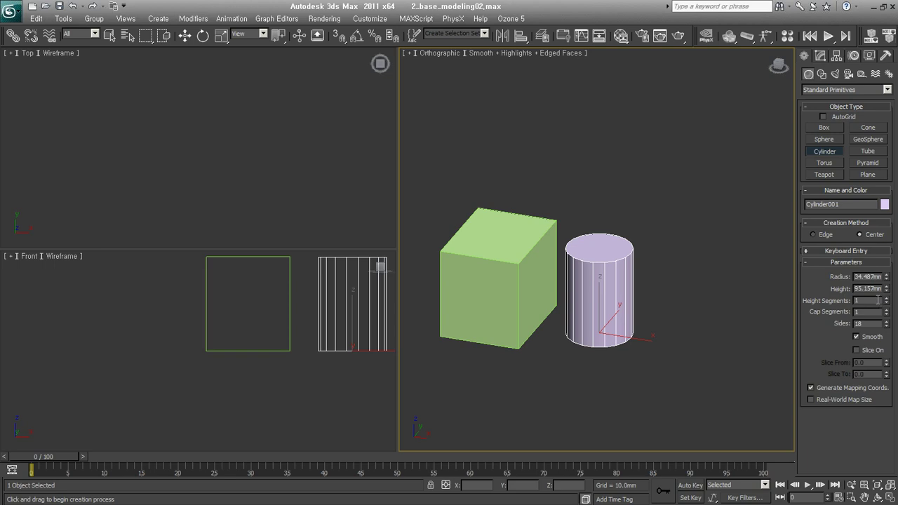
{"action": "middle_click_drag", "start_coordinate": [596, 314], "coordinate": [615, 315]}
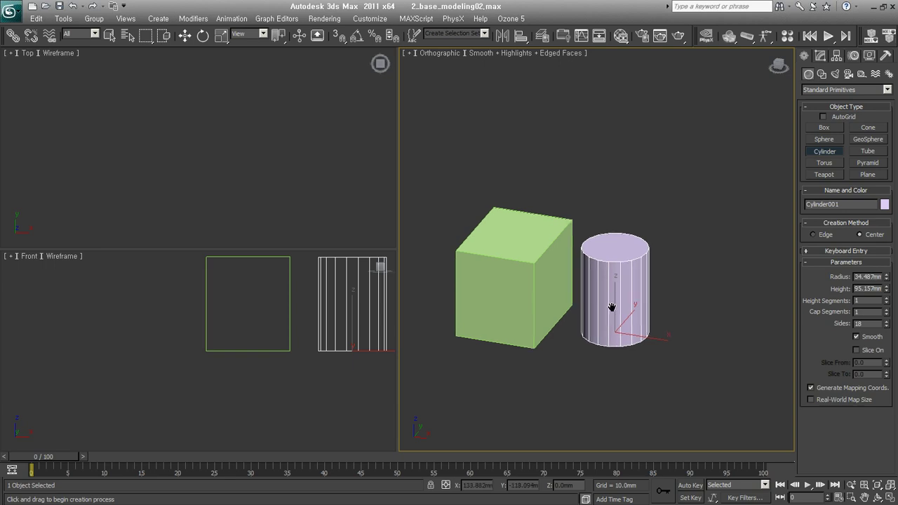
Step: Draw a teapot of radius 59.56 mm in front of the cylinder
{"action": "middle_click_drag", "start_coordinate": [610, 307], "coordinate": [576, 292]}
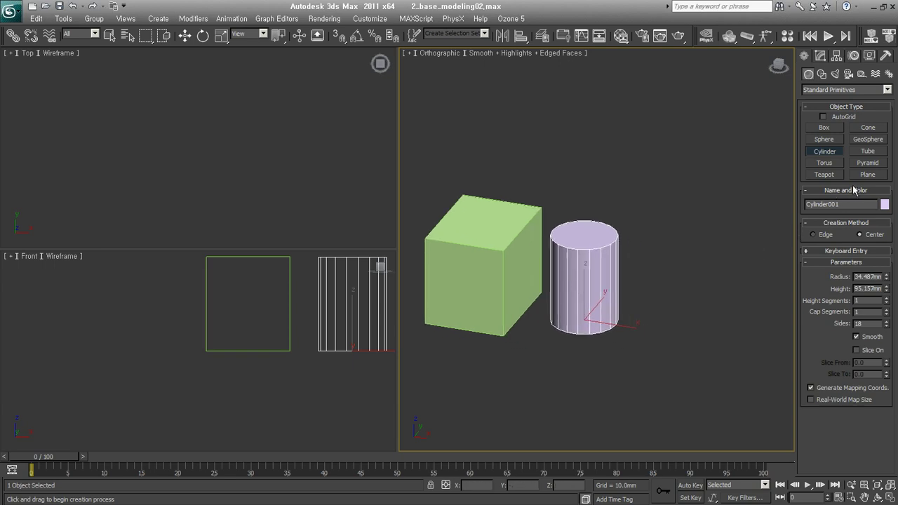
{"action": "left_click", "coordinate": [830, 174]}
{"action": "left_click_drag", "start_coordinate": [609, 365], "coordinate": [608, 389]}
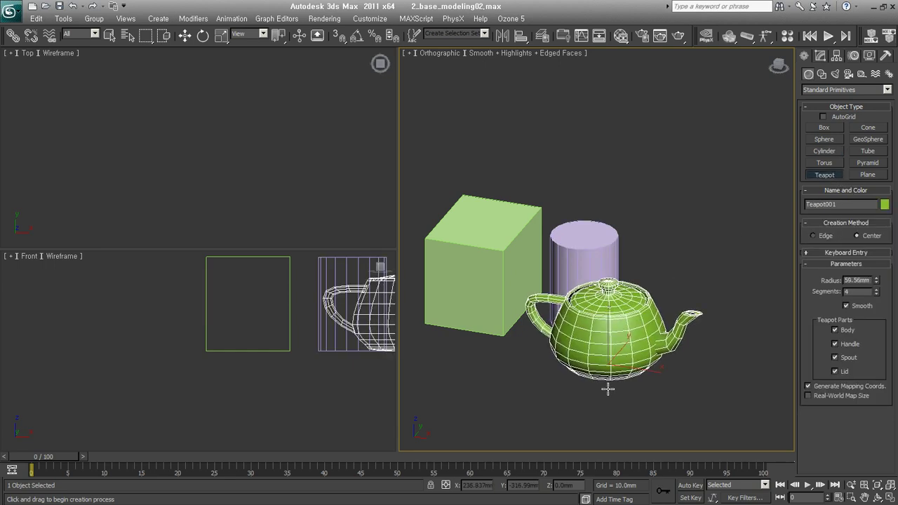
Step: Undo the teapot and draw a plane to the right of the cylinder
{"action": "key", "text": "ctrl+z"}
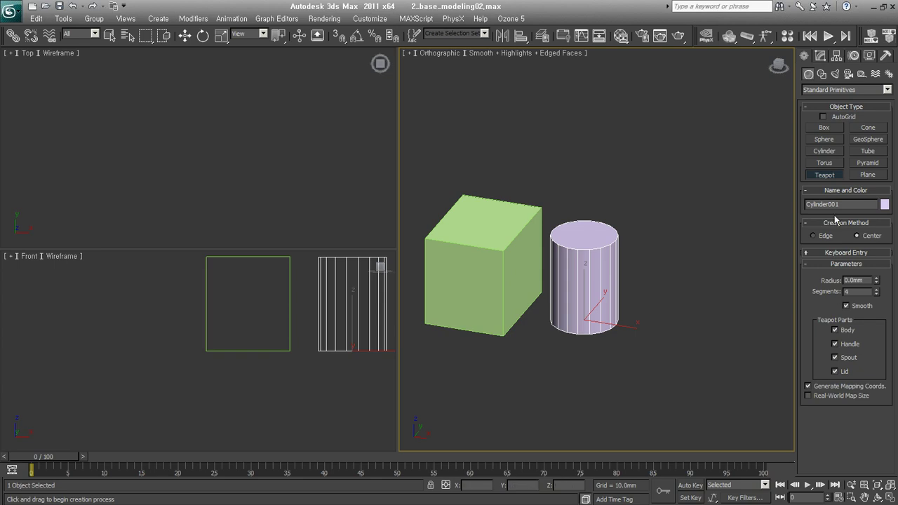
{"action": "left_click", "coordinate": [868, 176]}
{"action": "left_click_drag", "start_coordinate": [656, 310], "coordinate": [720, 385]}
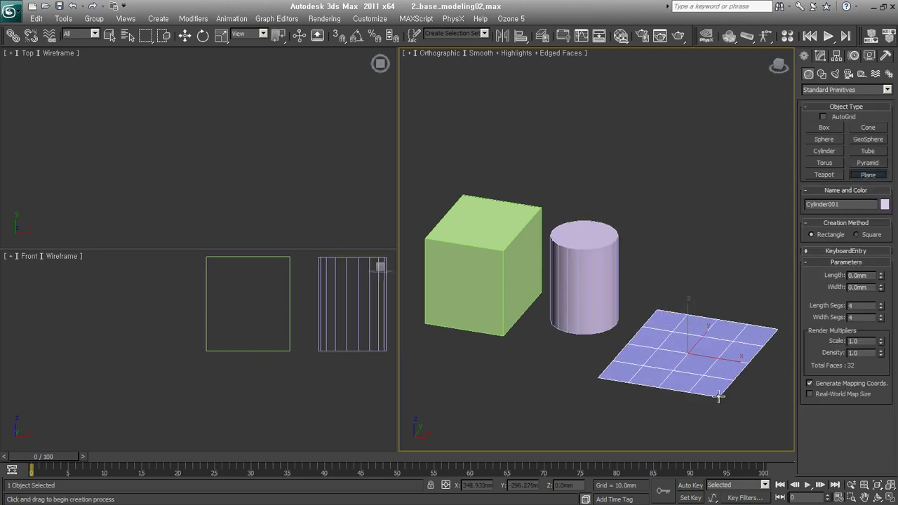
{"action": "middle_click_drag", "start_coordinate": [664, 390], "coordinate": [674, 379], "text": "alt"}
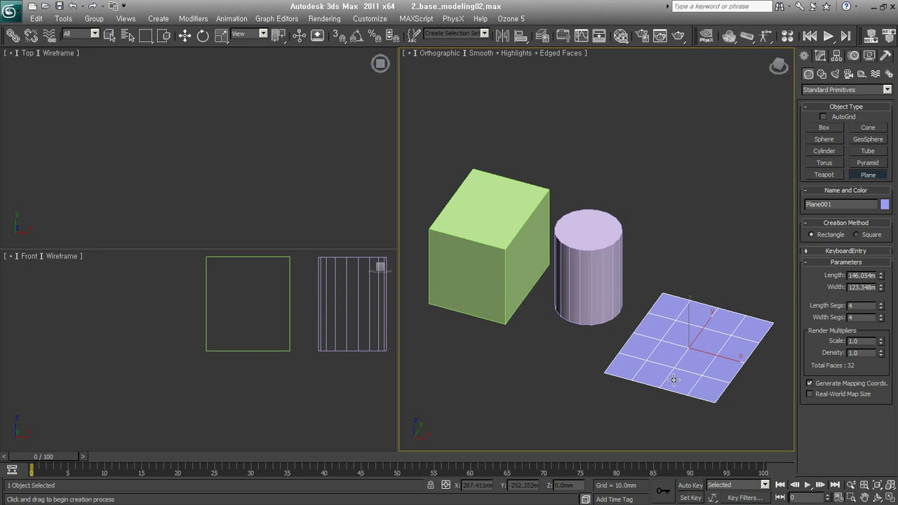
Step: Select the box, cylinder and plane together and delete them, emptying the scene
{"action": "key", "text": "w"}
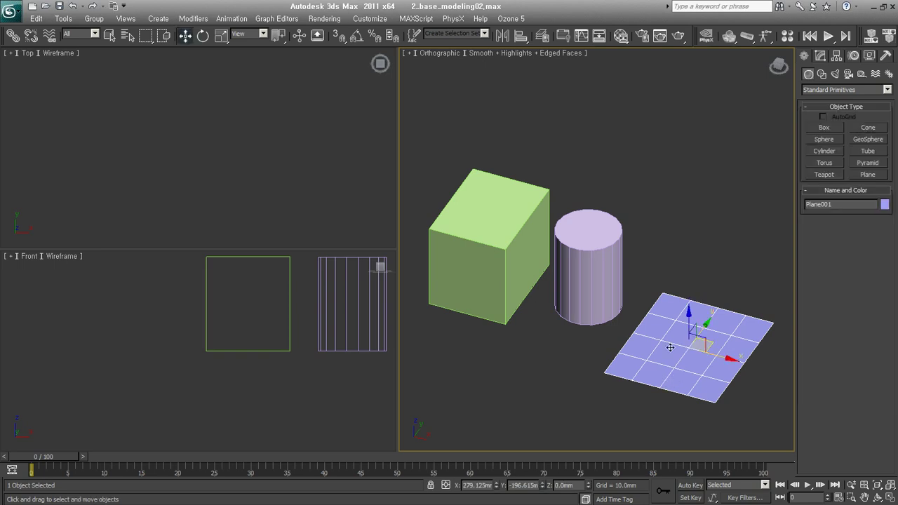
{"action": "left_click", "coordinate": [510, 251]}
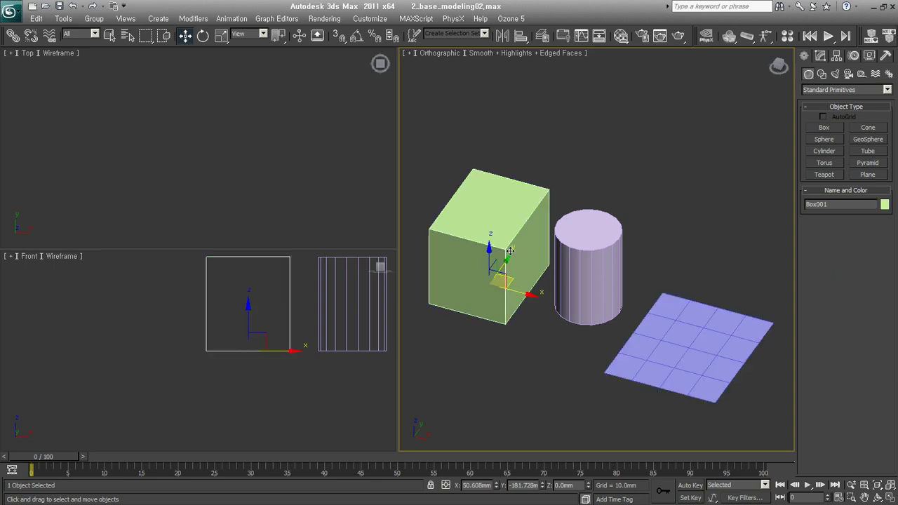
{"action": "left_click", "coordinate": [575, 264]}
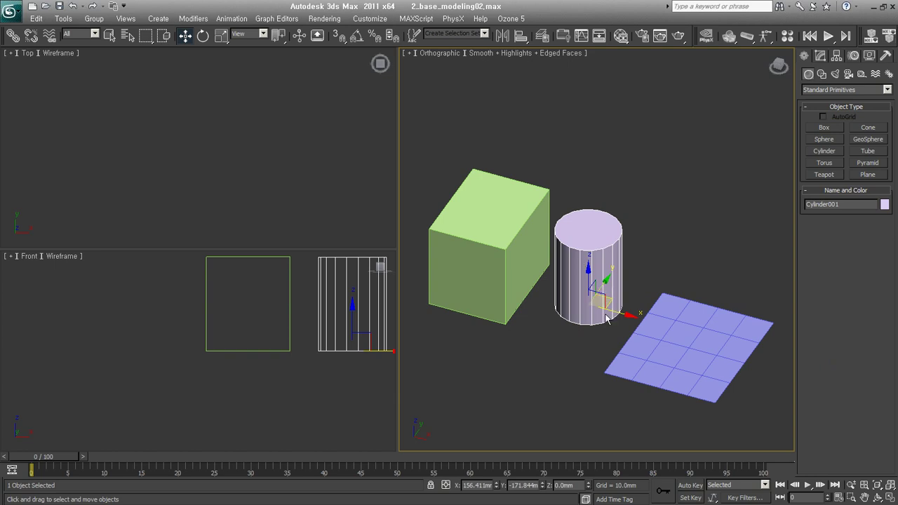
{"action": "middle_click_drag", "start_coordinate": [579, 264], "coordinate": [592, 224]}
{"action": "left_click_drag", "start_coordinate": [692, 387], "coordinate": [479, 132]}
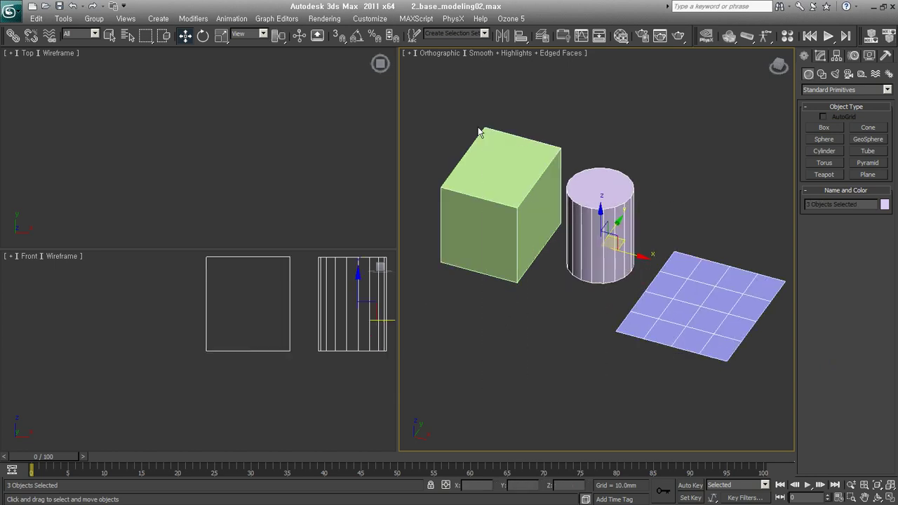
{"action": "left_click", "coordinate": [629, 94]}
{"action": "left_click", "coordinate": [715, 308]}
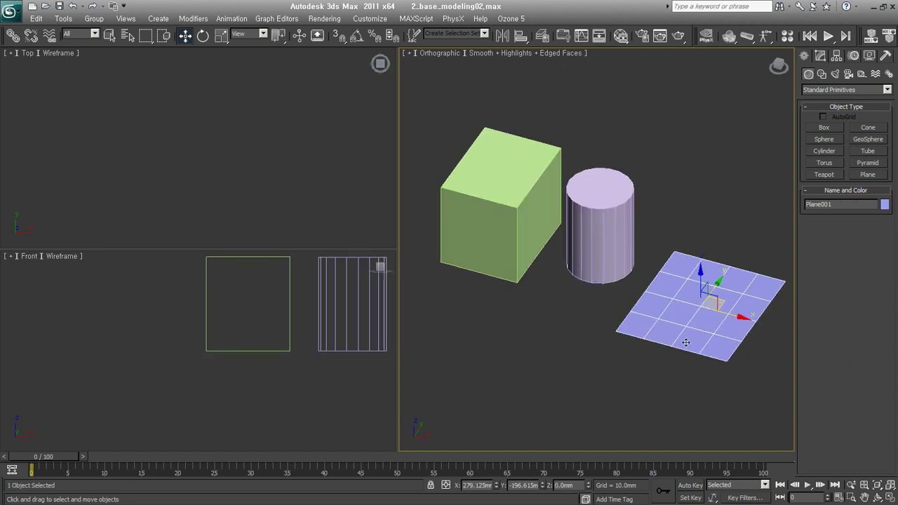
{"action": "middle_click_drag", "start_coordinate": [686, 343], "coordinate": [719, 159], "text": "alt"}
{"action": "left_click_drag", "start_coordinate": [720, 128], "coordinate": [502, 348]}
{"action": "key", "text": "Delete"}
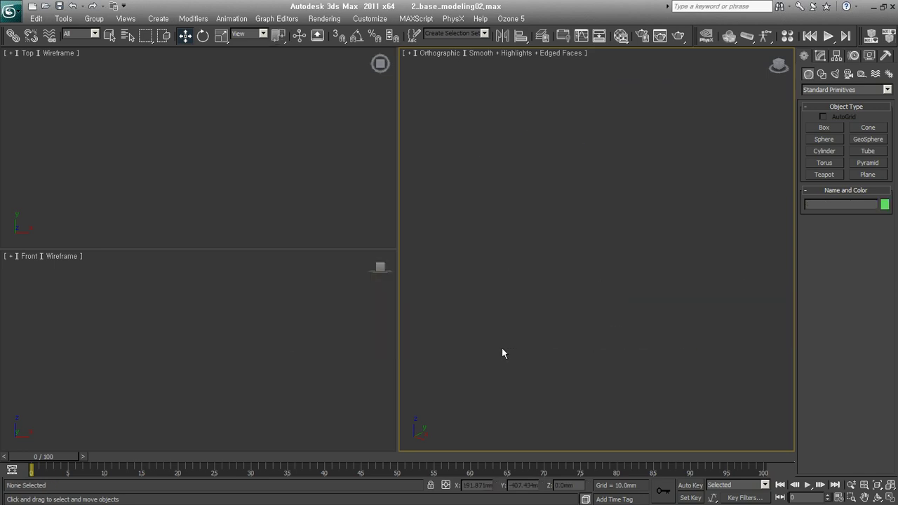
{"action": "left_click", "coordinate": [879, 175]}
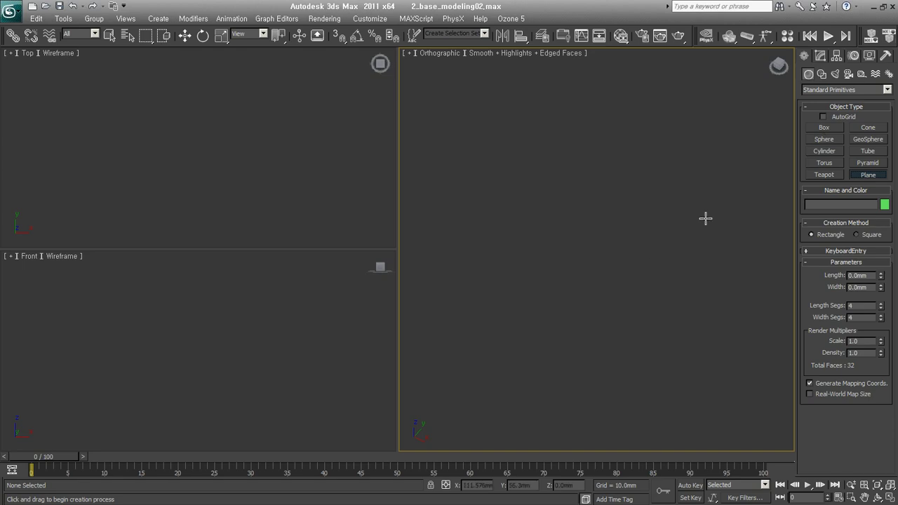
{"action": "right_click", "coordinate": [634, 279]}
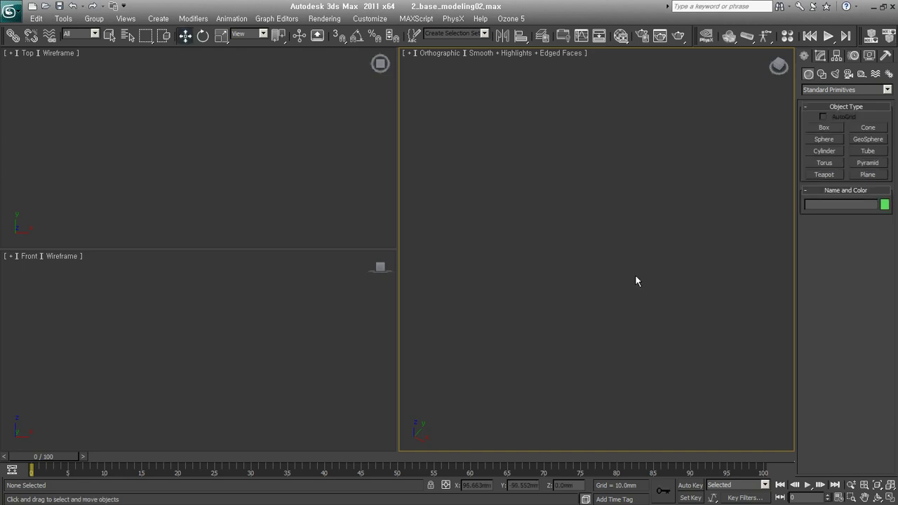
{"action": "left_click", "coordinate": [821, 59]}
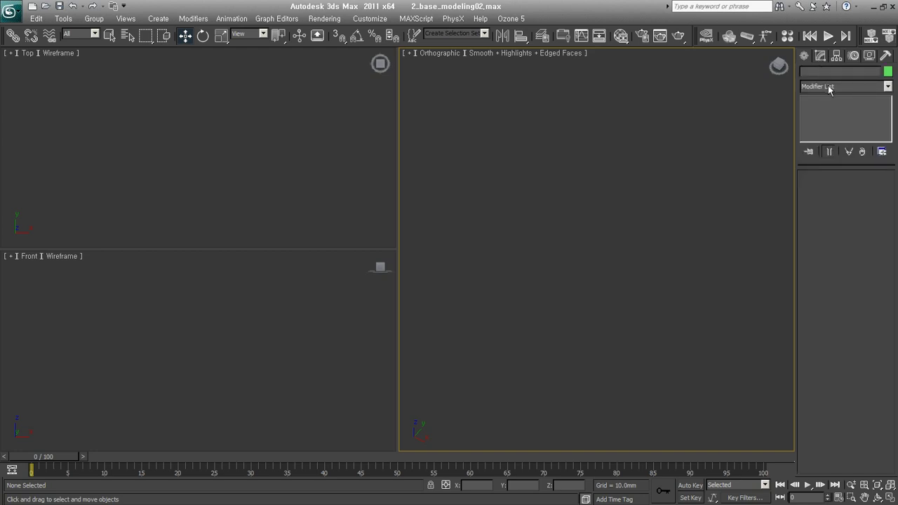
{"action": "left_click", "coordinate": [804, 57]}
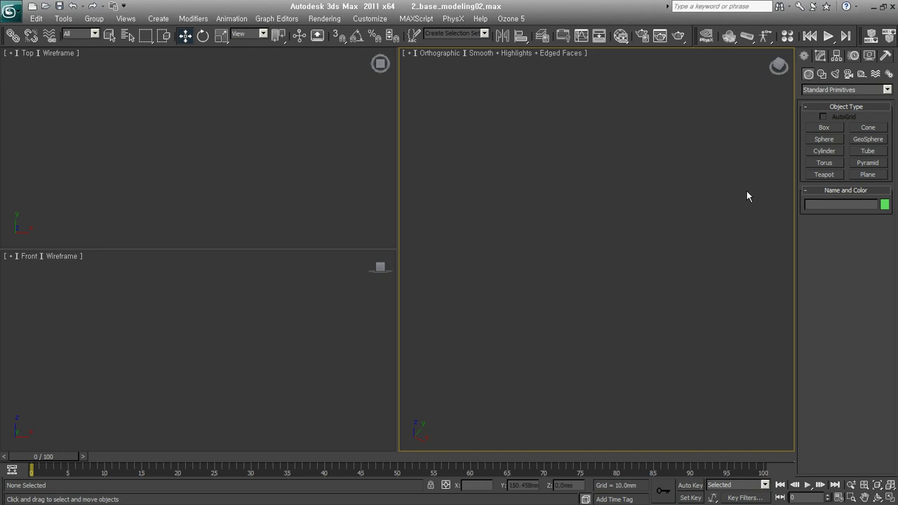
{"action": "left_click", "coordinate": [822, 174]}
Step: Draw a teapot of radius 67.59 mm as the only object in the scene
{"action": "left_click_drag", "start_coordinate": [596, 280], "coordinate": [603, 333]}
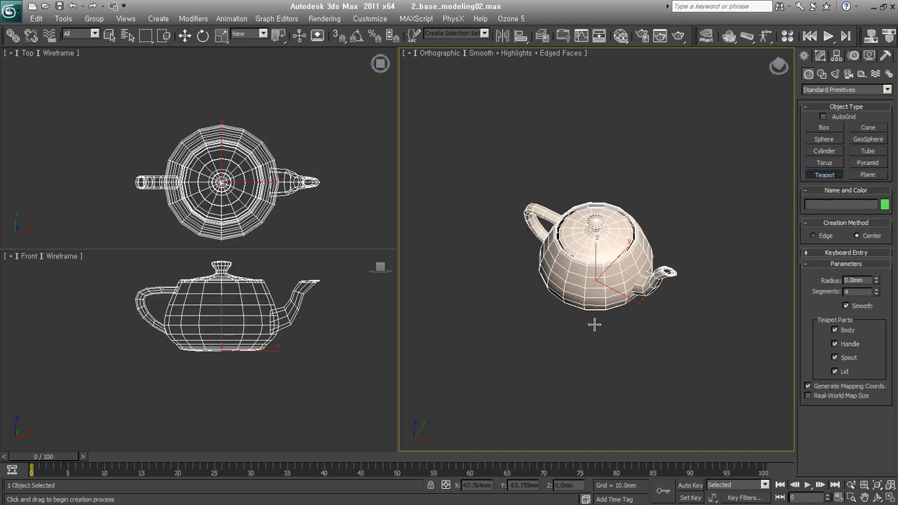
{"action": "middle_click_drag", "start_coordinate": [619, 294], "coordinate": [612, 296], "text": "alt"}
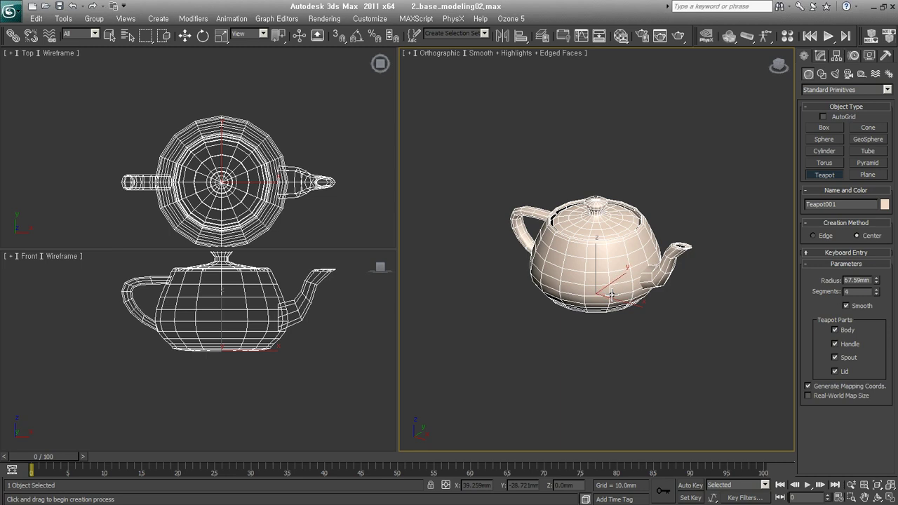
{"action": "key", "text": "w"}
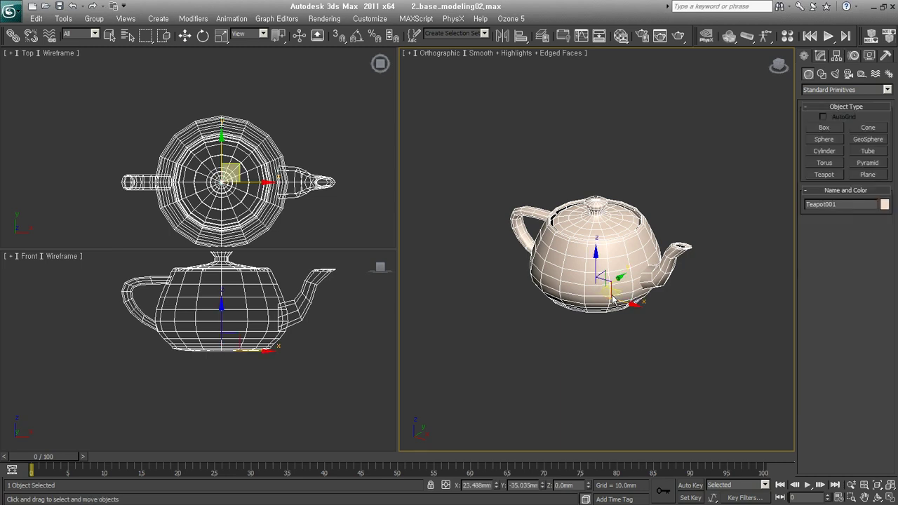